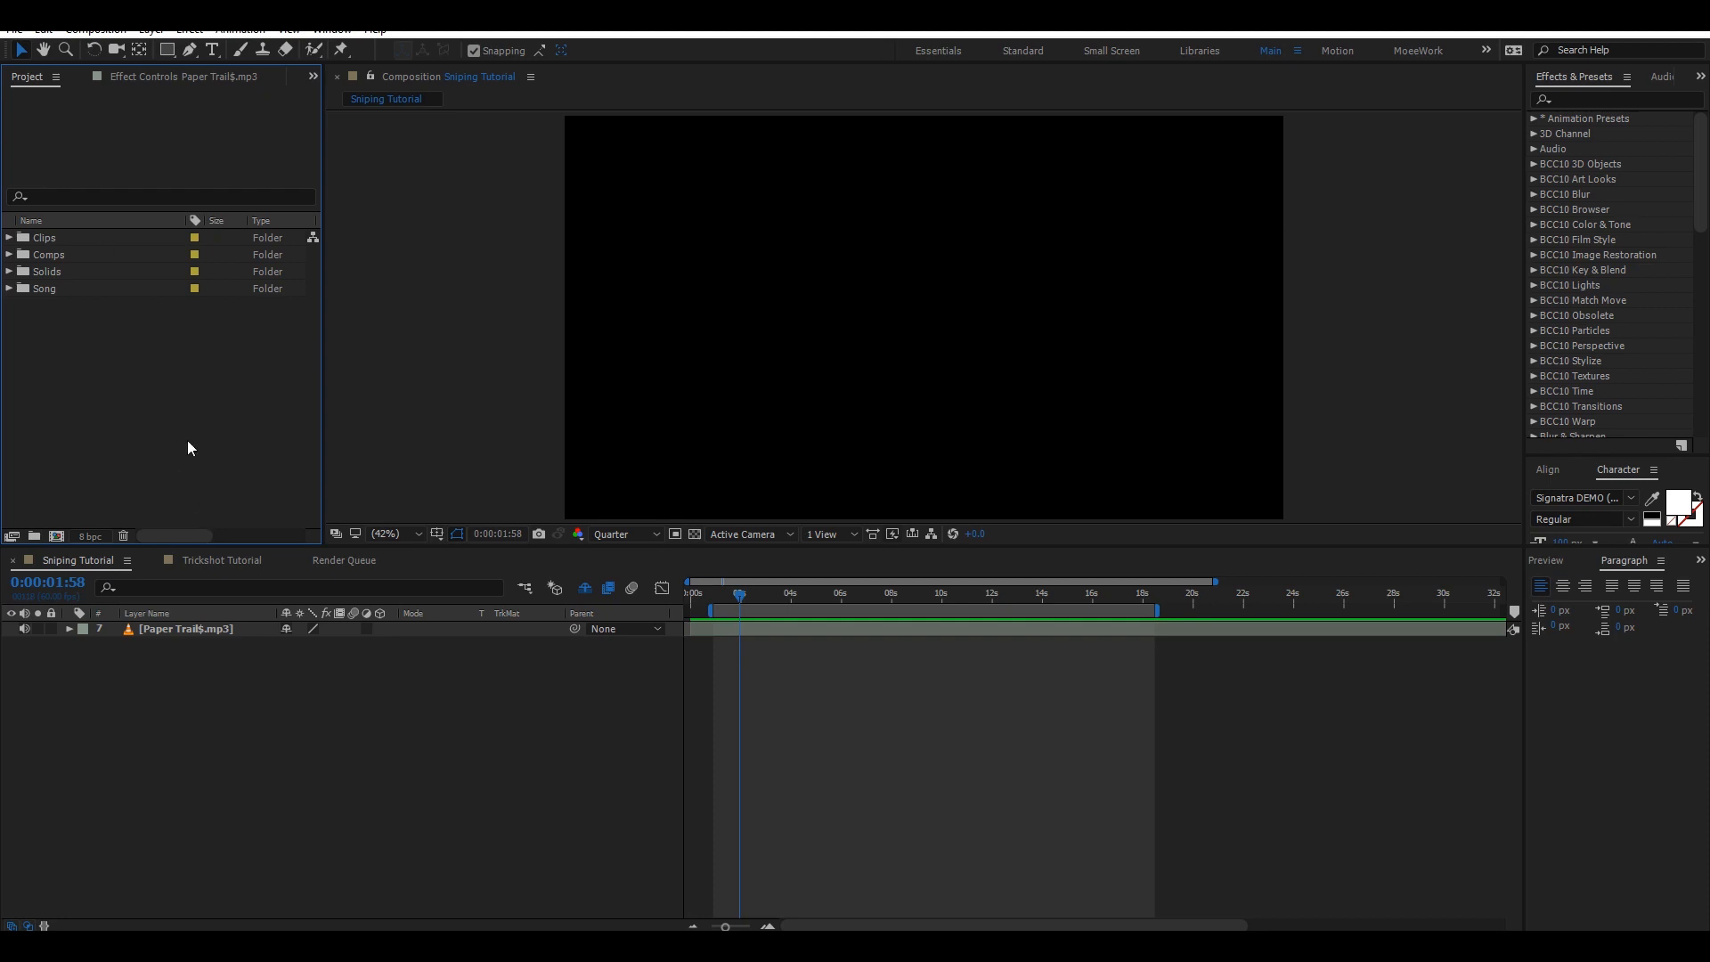
Open the composition settings to review the frame rate and duration, then close the dialog.
{"action": "left_click", "coordinate": [214, 712]}
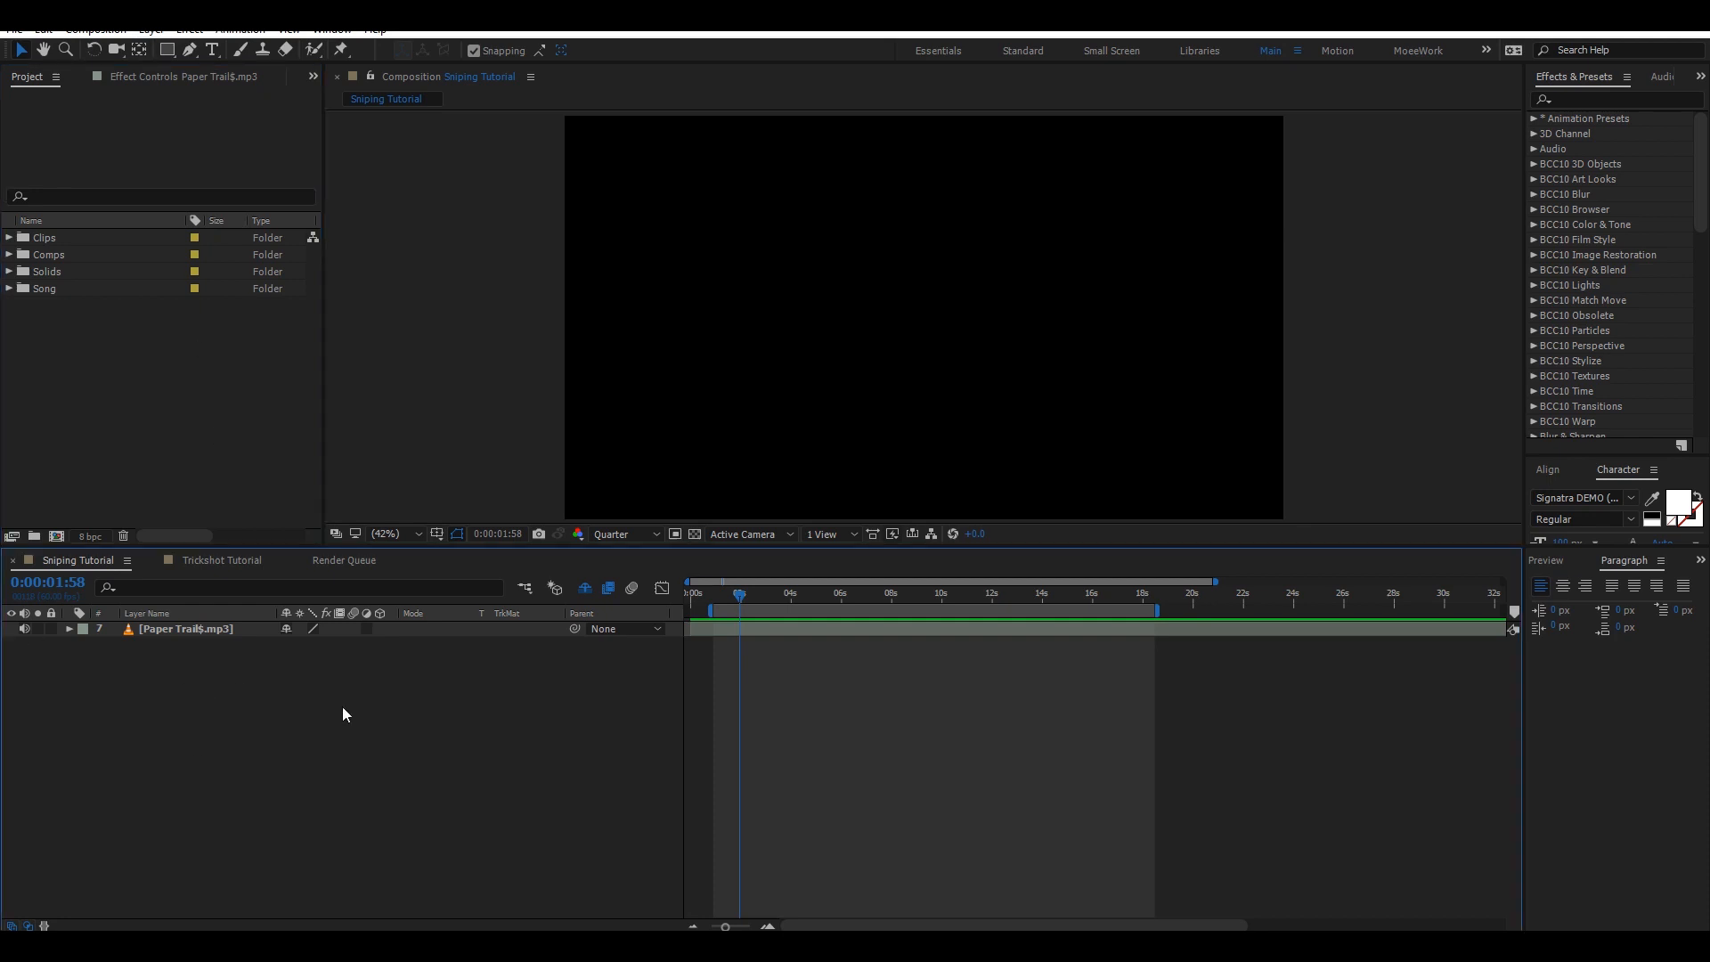
{"action": "left_click", "coordinate": [95, 29]}
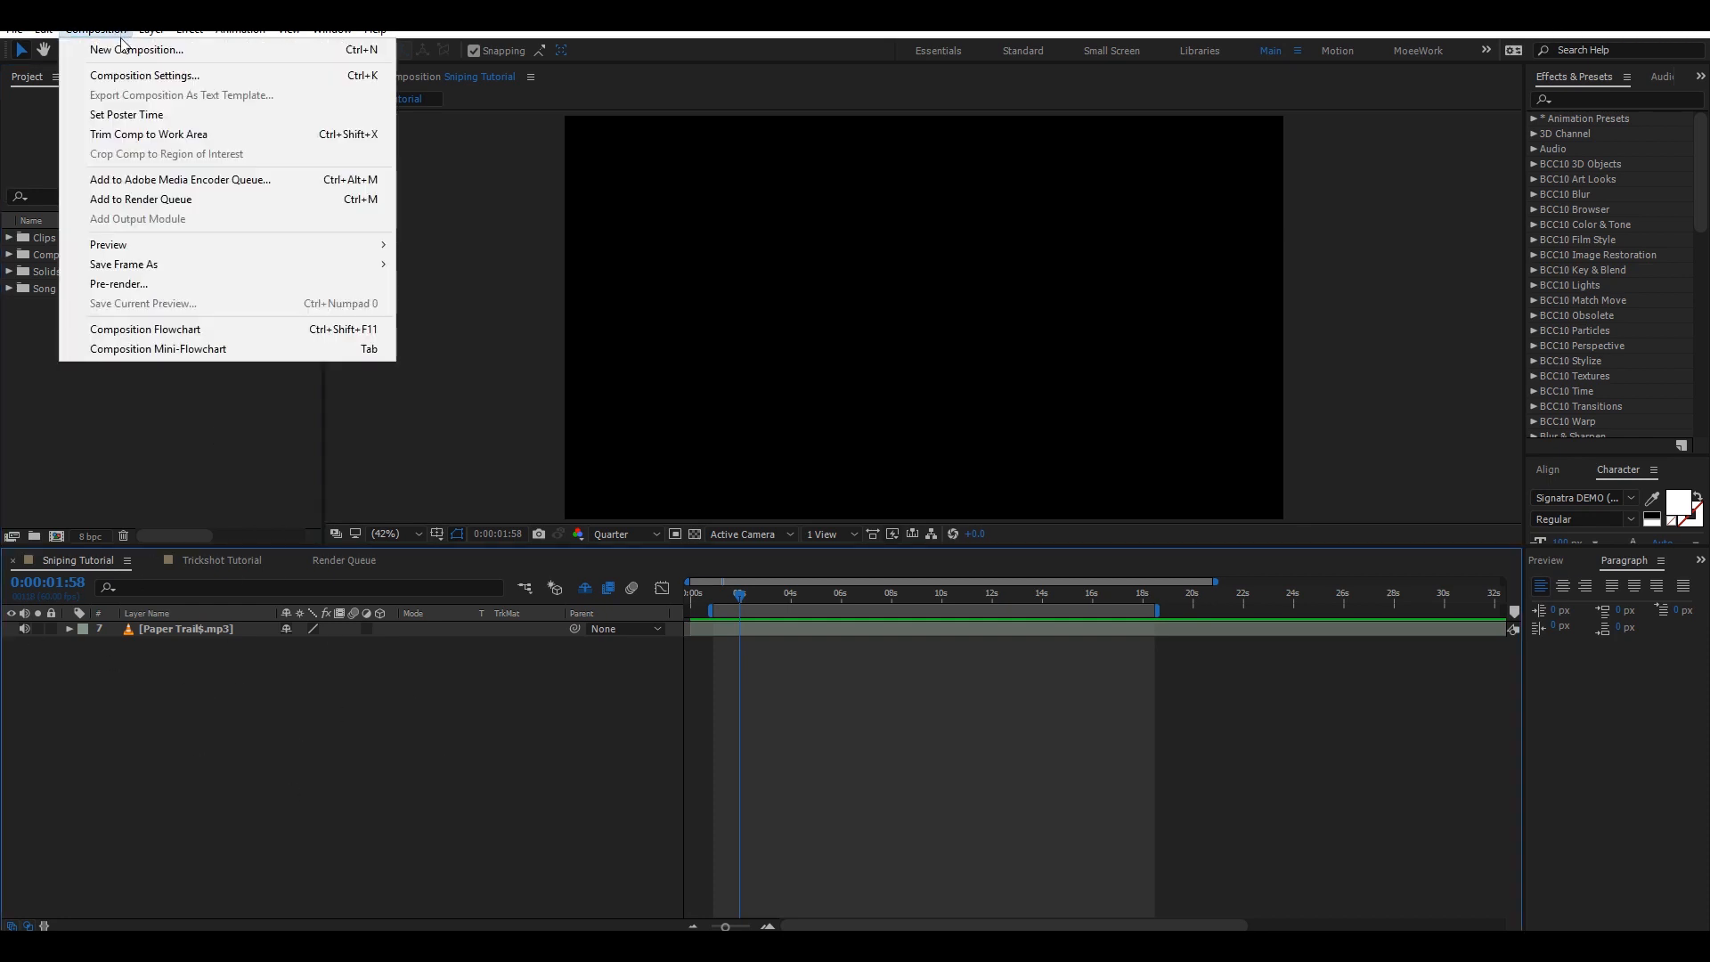
{"action": "left_click", "coordinate": [125, 76]}
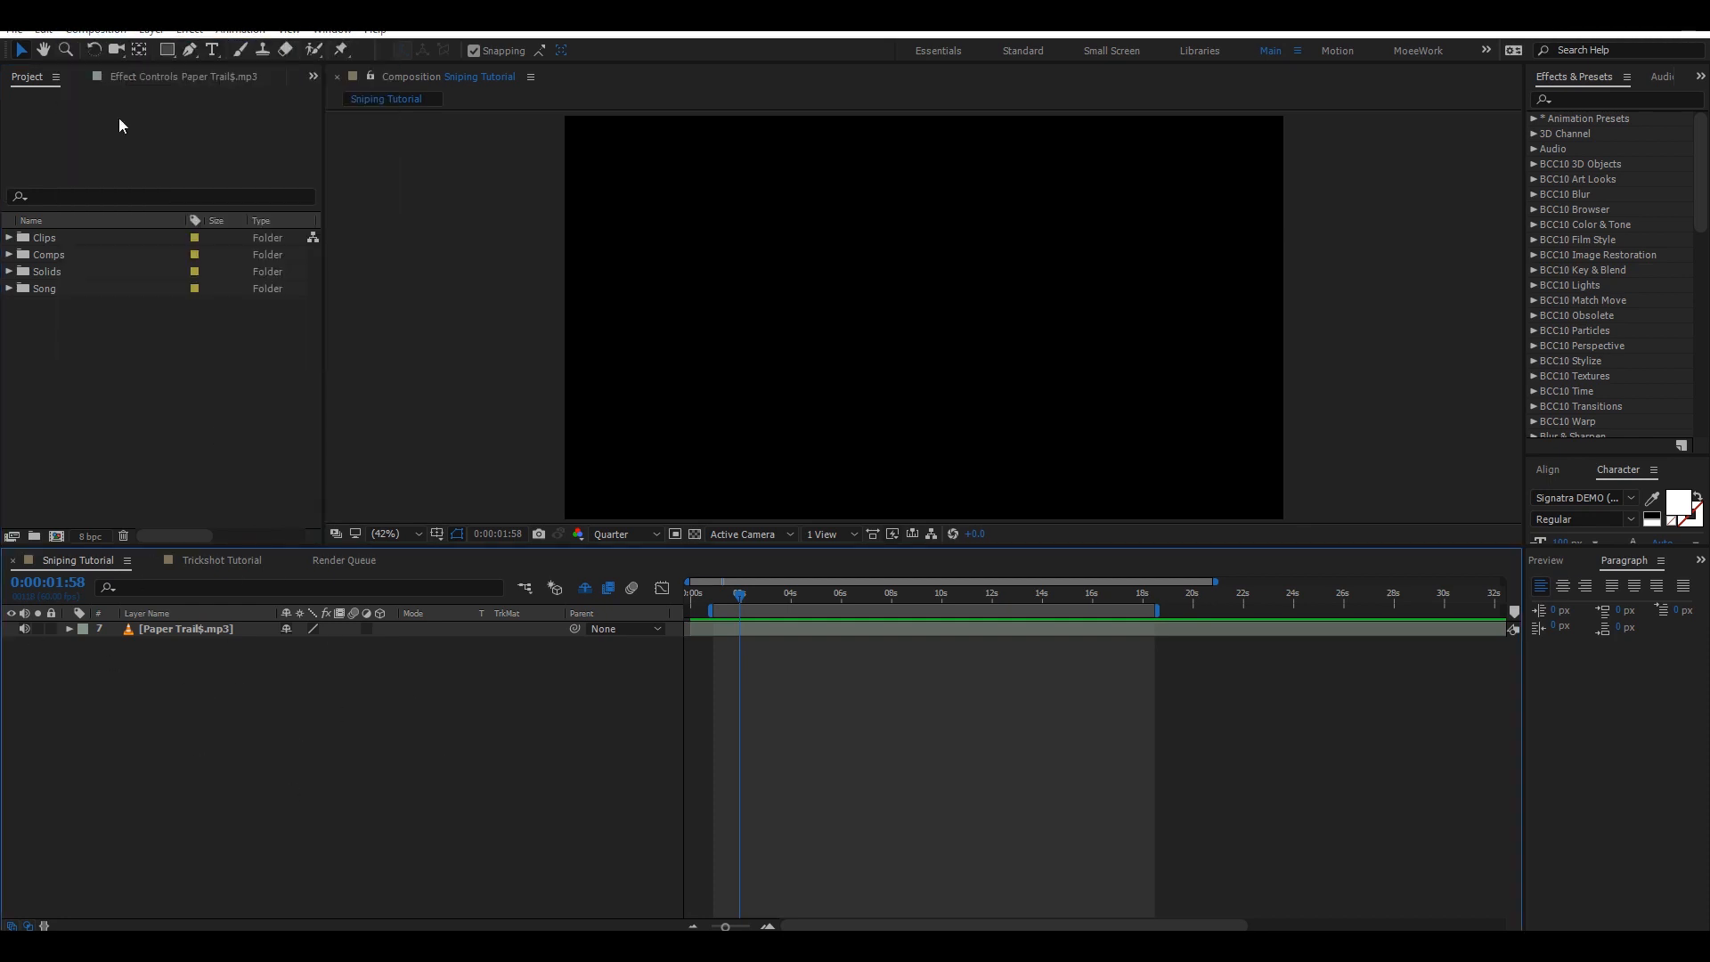
{"action": "left_click_drag", "start_coordinate": [466, 79], "coordinate": [381, 91]}
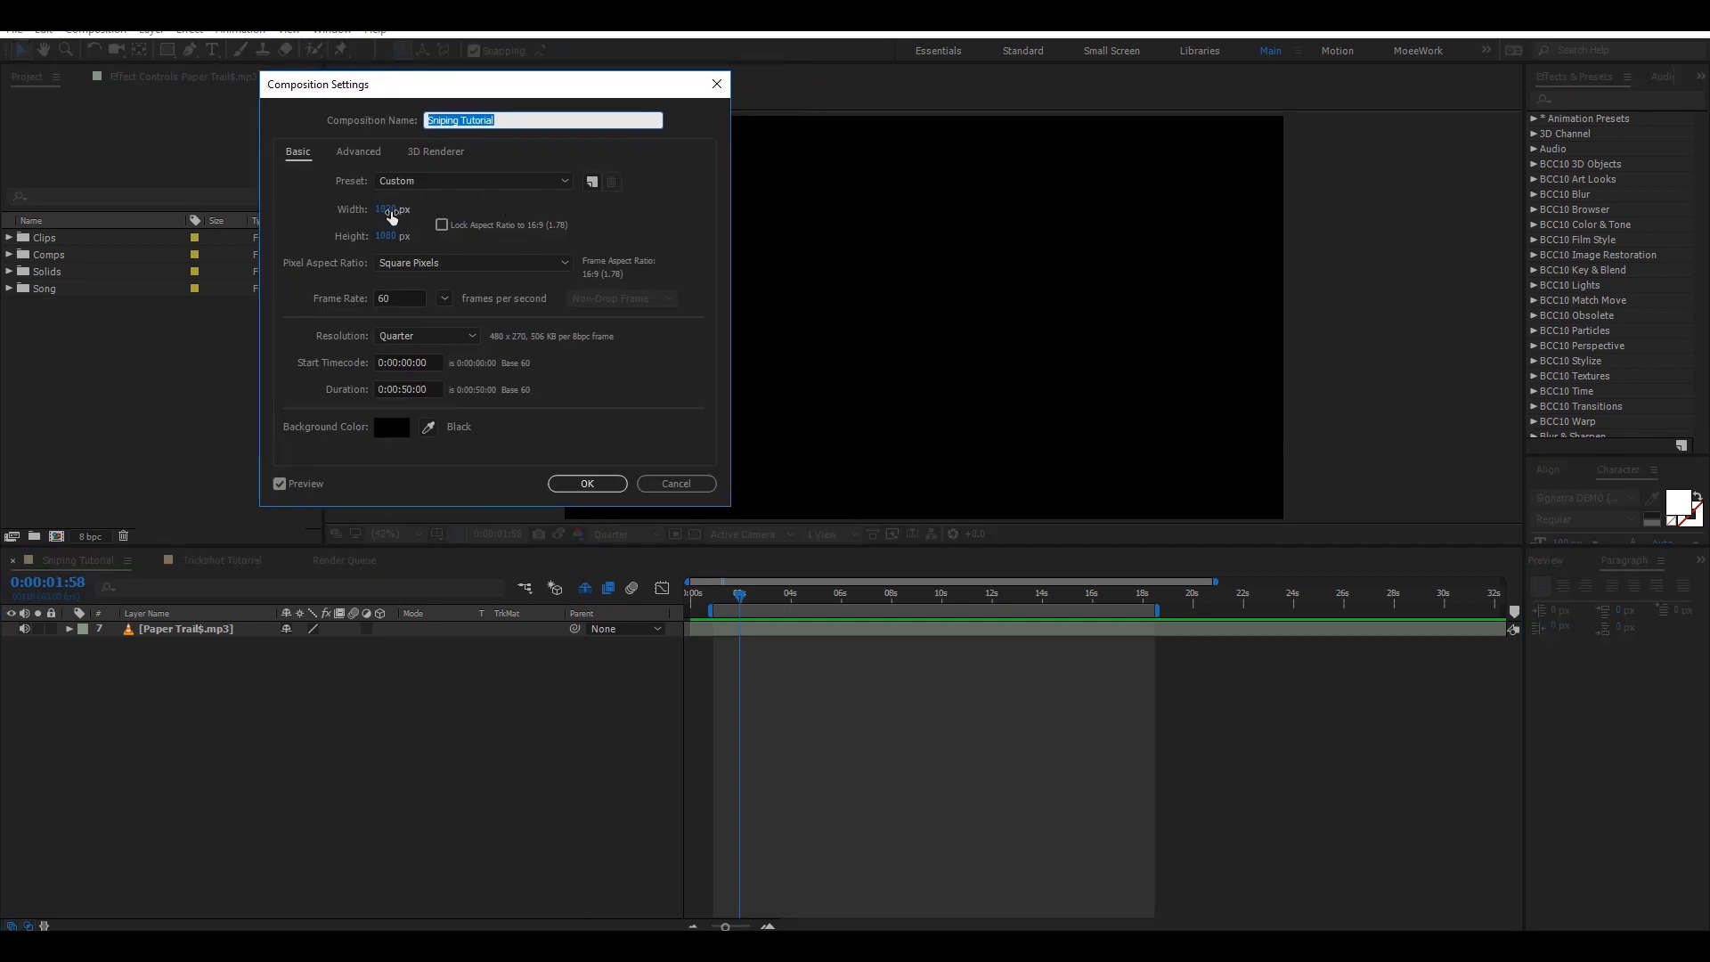
{"action": "left_click", "coordinate": [397, 297]}
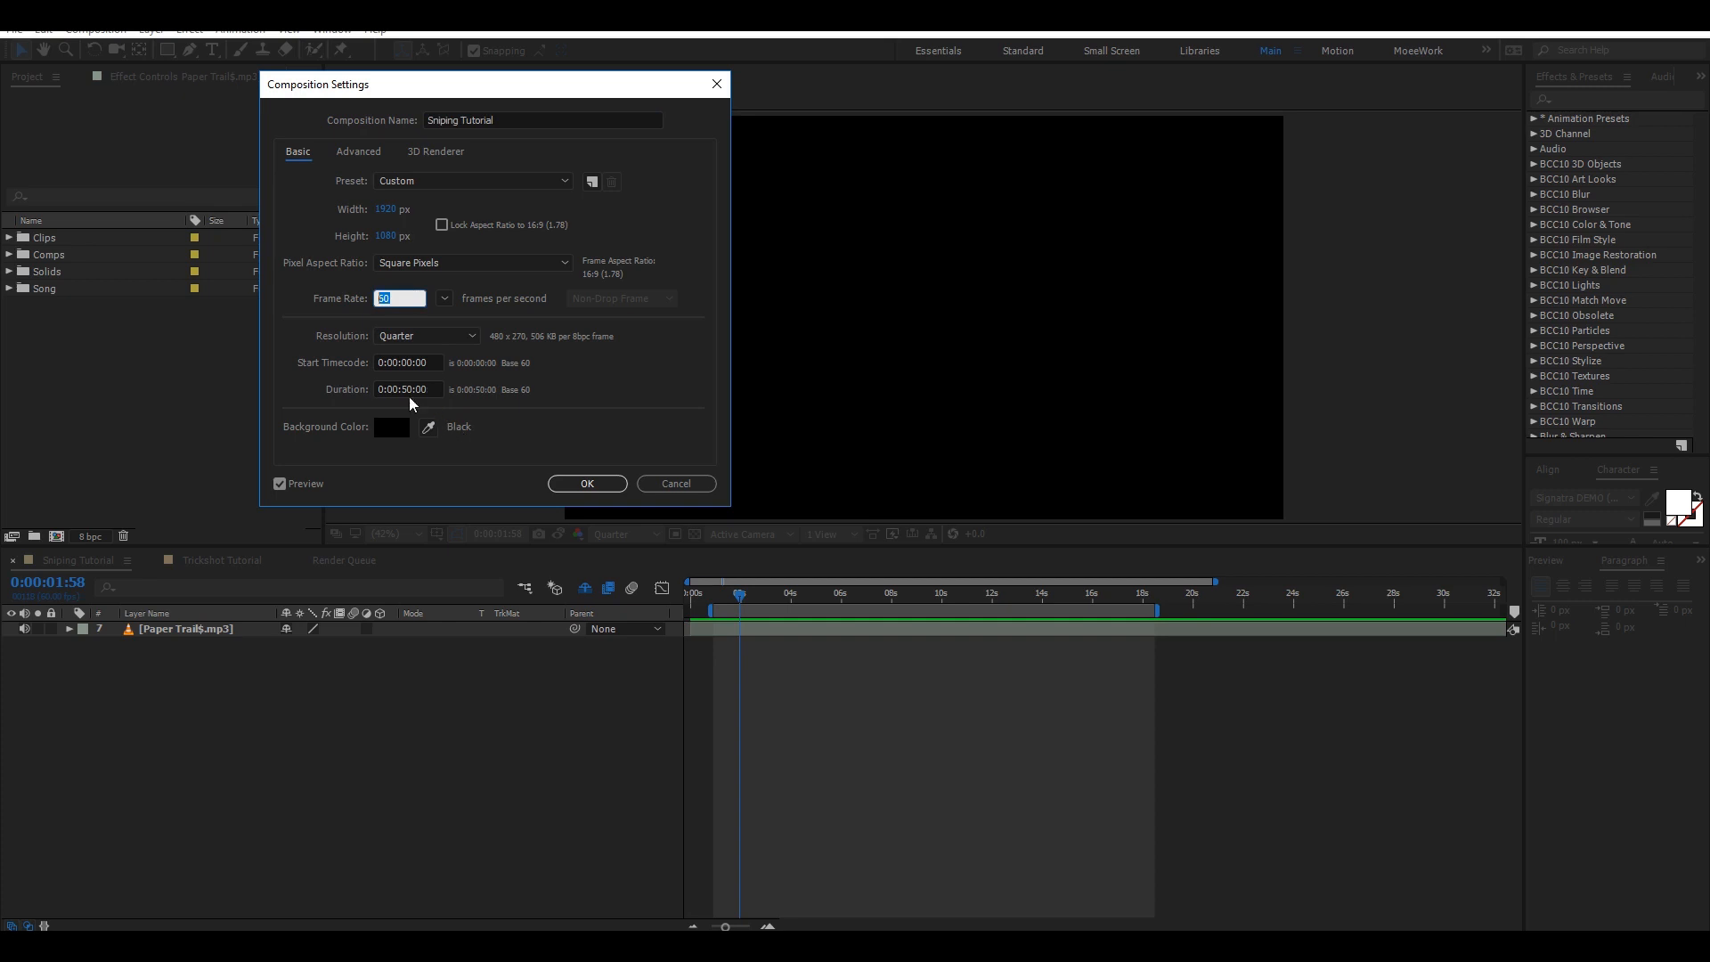
{"action": "left_click", "coordinate": [410, 390]}
{"action": "left_click", "coordinate": [643, 485]}
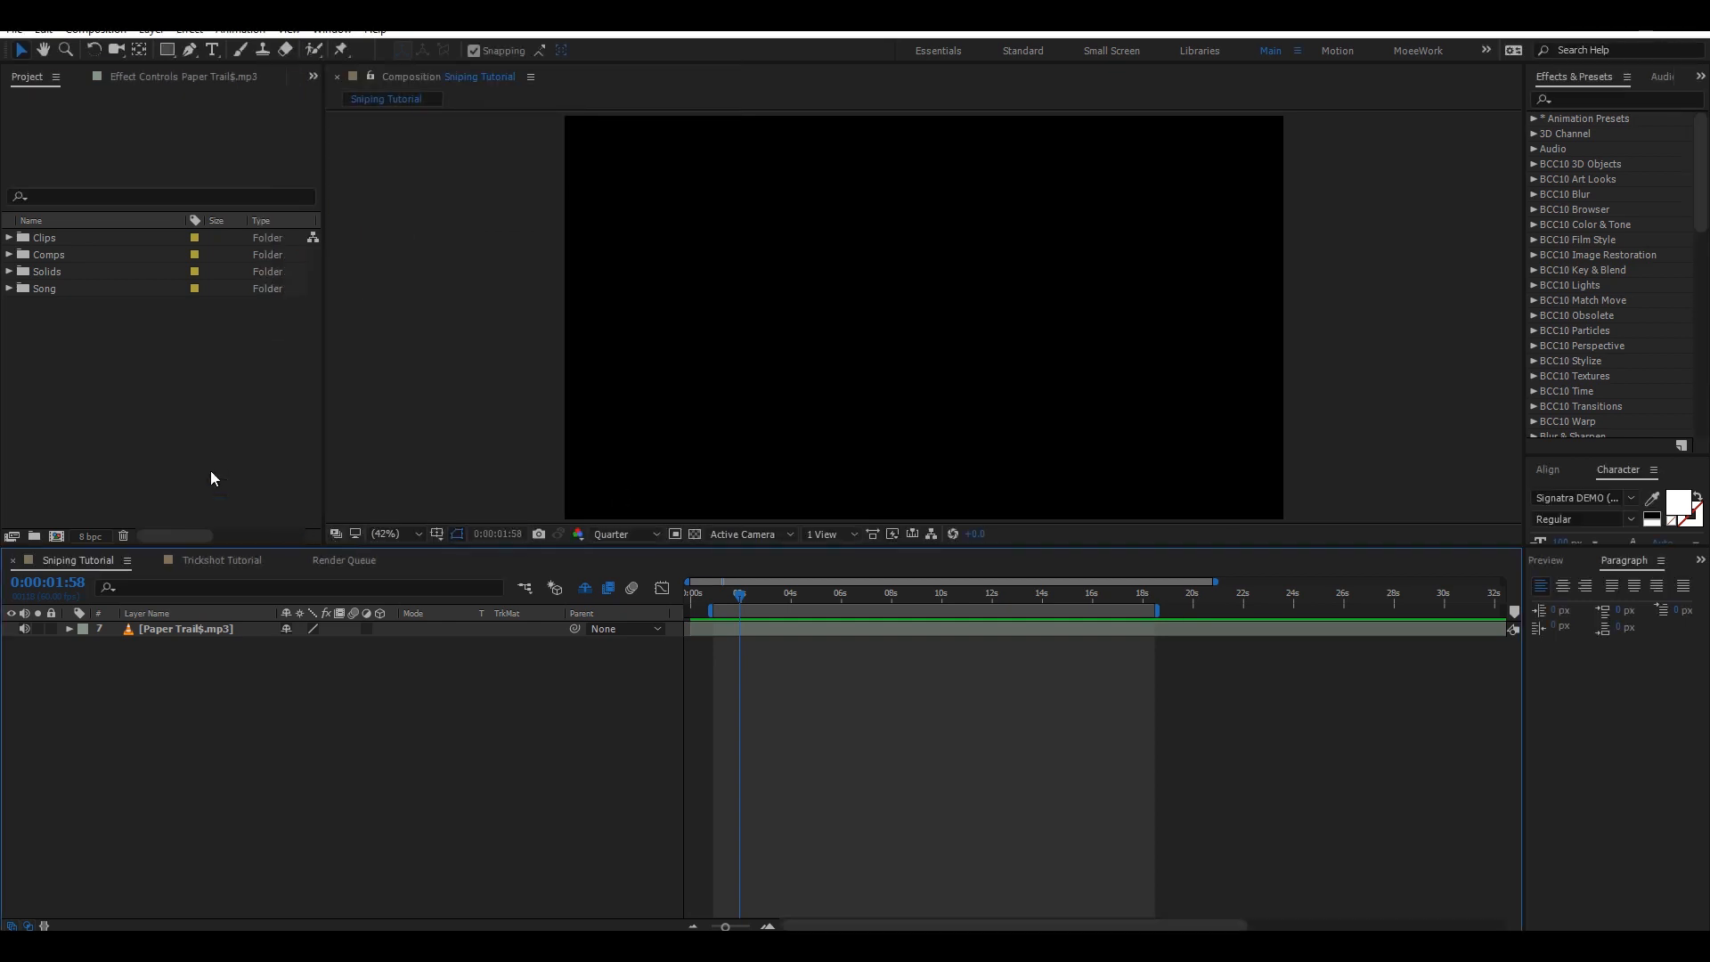
Select the Paper Trail.mp3 layer and reveal its waveform and audio levels.
{"action": "left_click", "coordinate": [185, 638]}
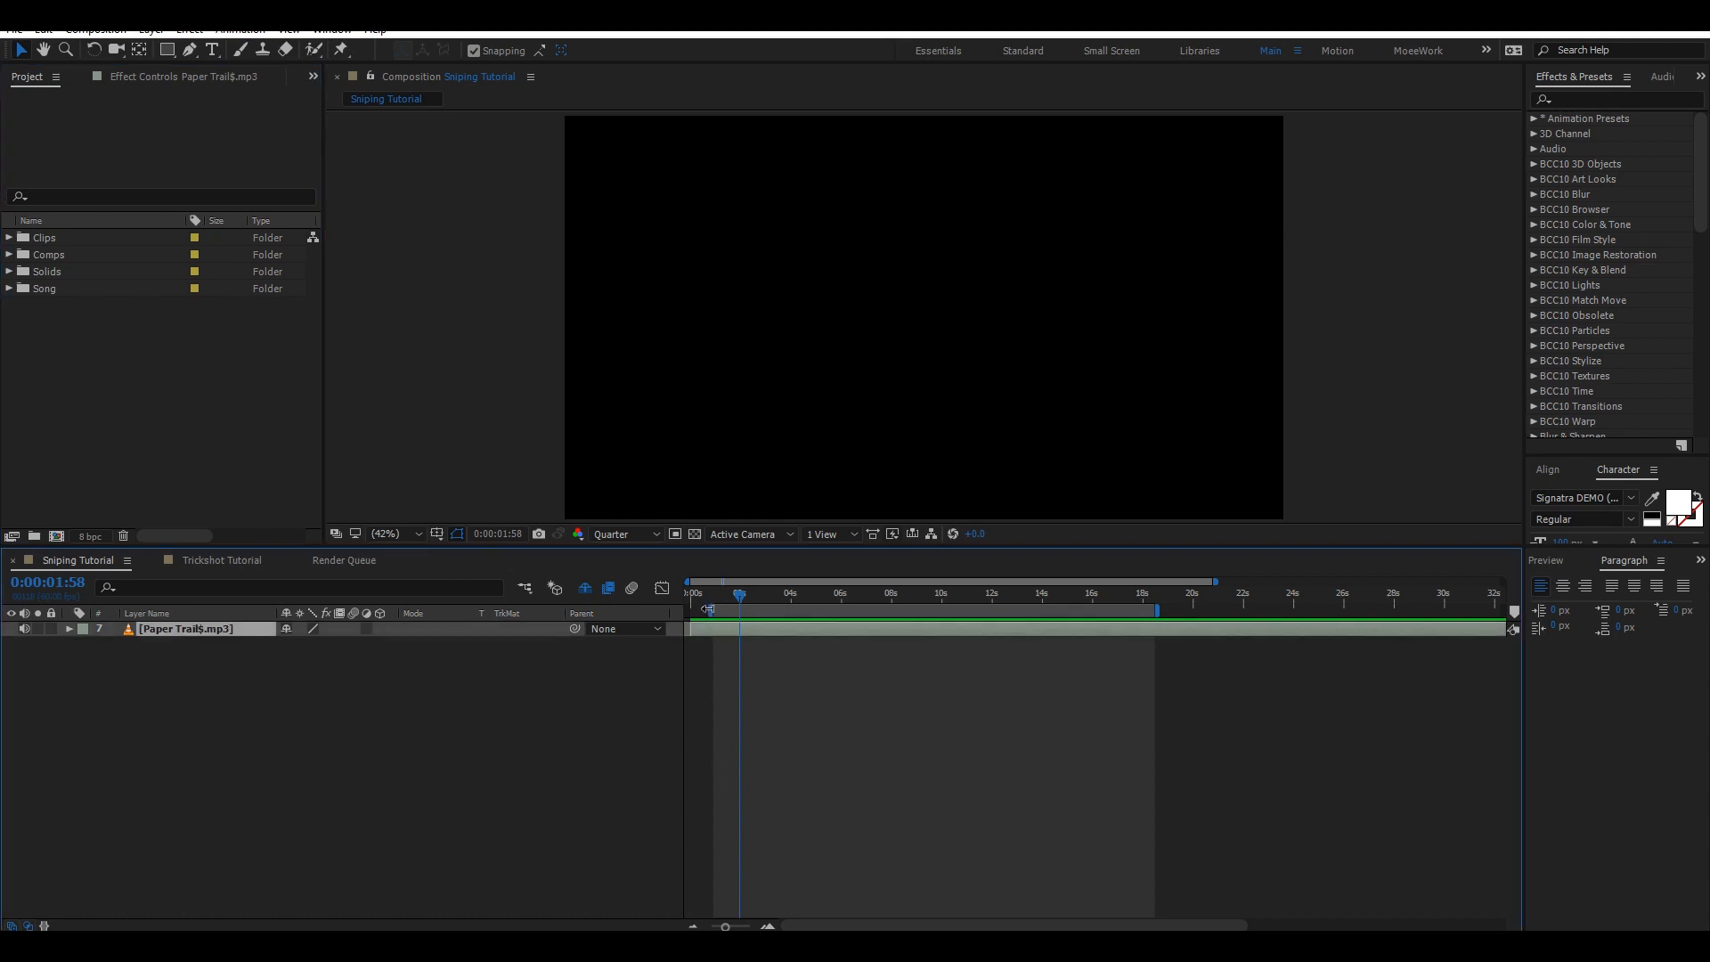
{"action": "key", "text": "l"}
{"action": "key", "text": "l"}
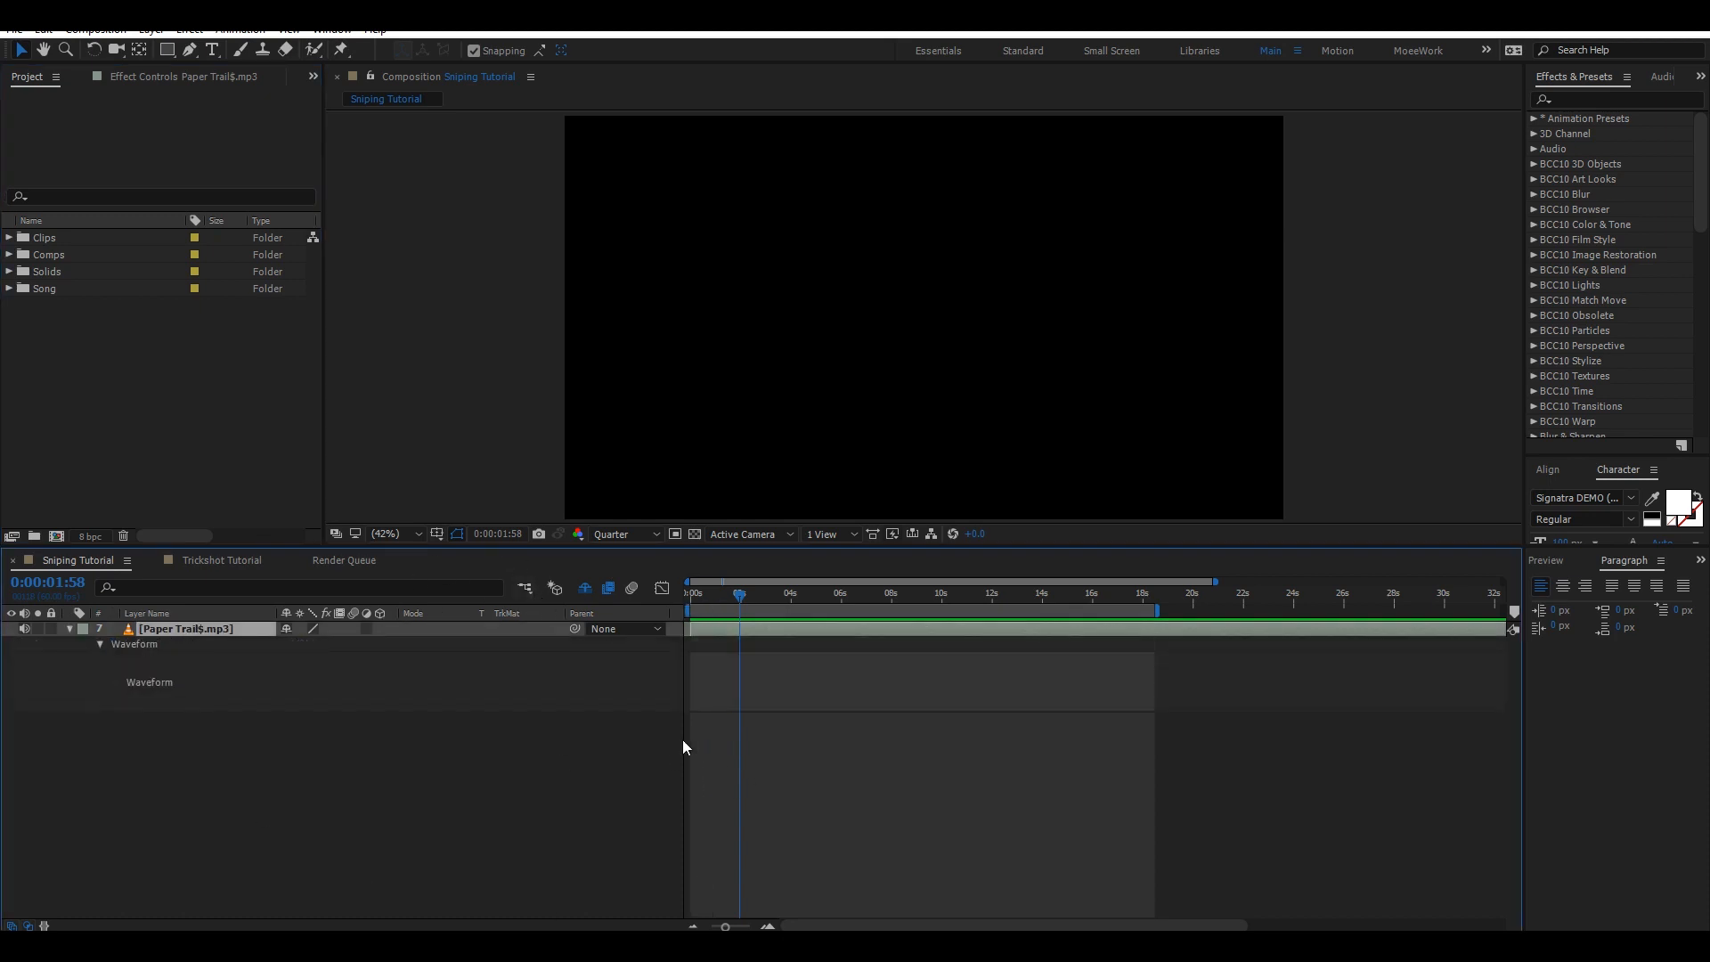
{"action": "key", "text": "u"}
{"action": "left_click_drag", "start_coordinate": [805, 682], "coordinate": [616, 624]}
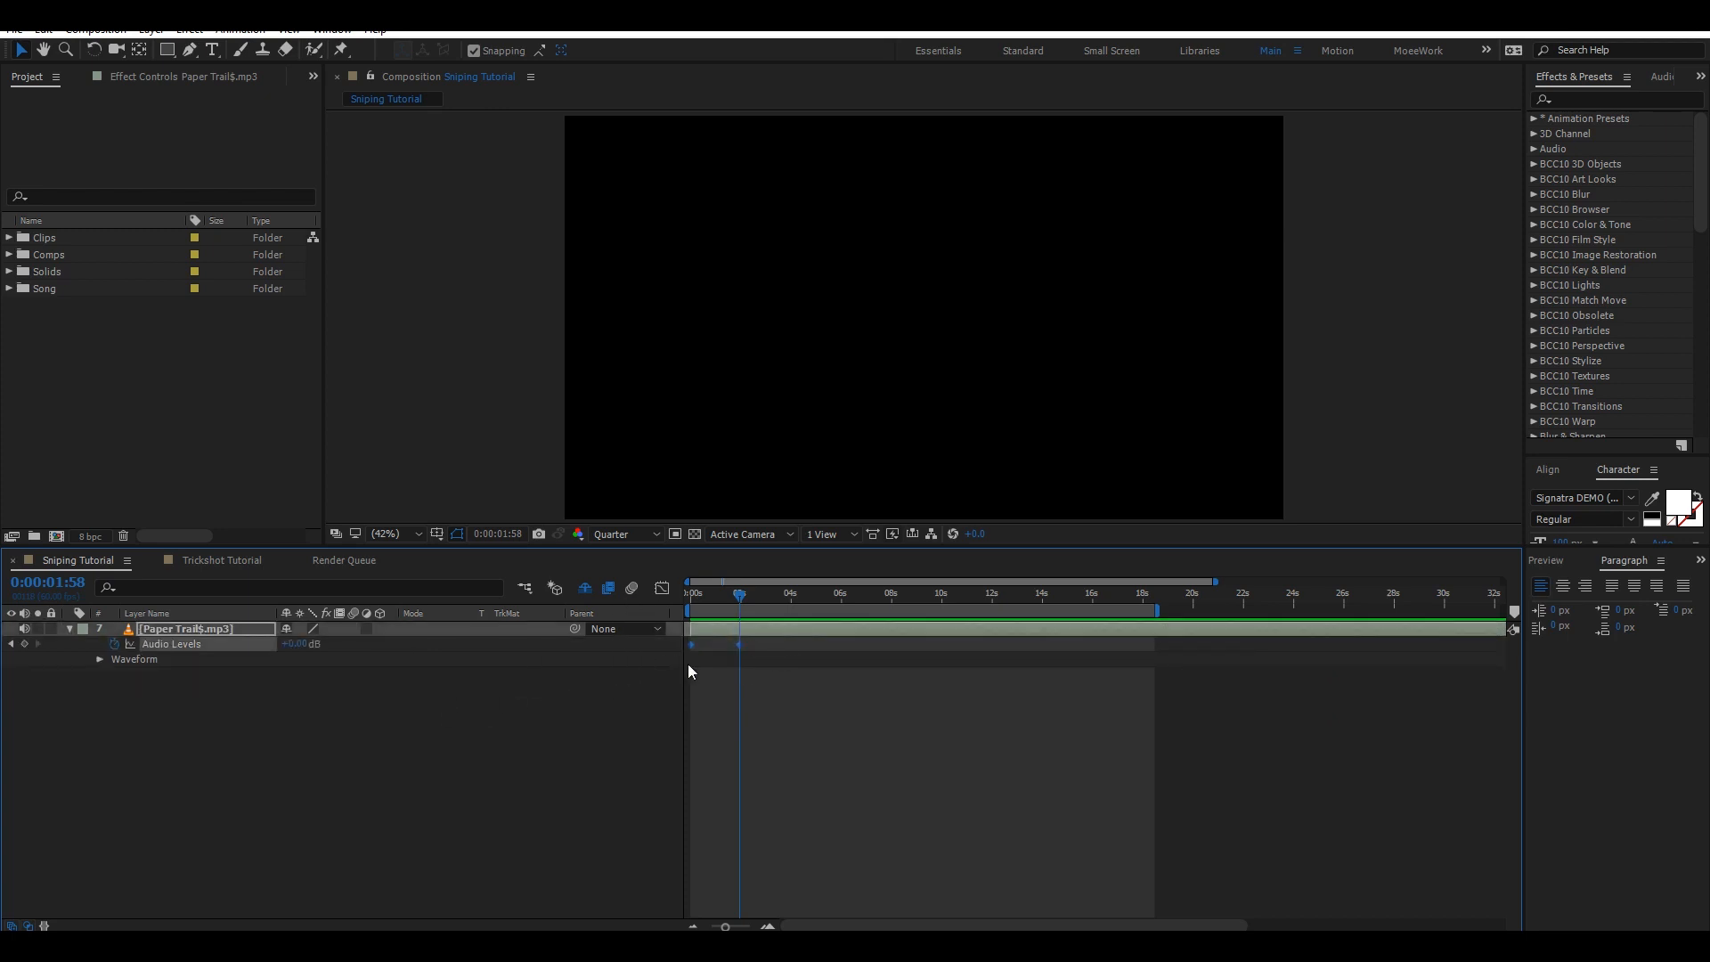
Preview the song's audio from the start of the composition.
{"action": "key", "text": "Home"}
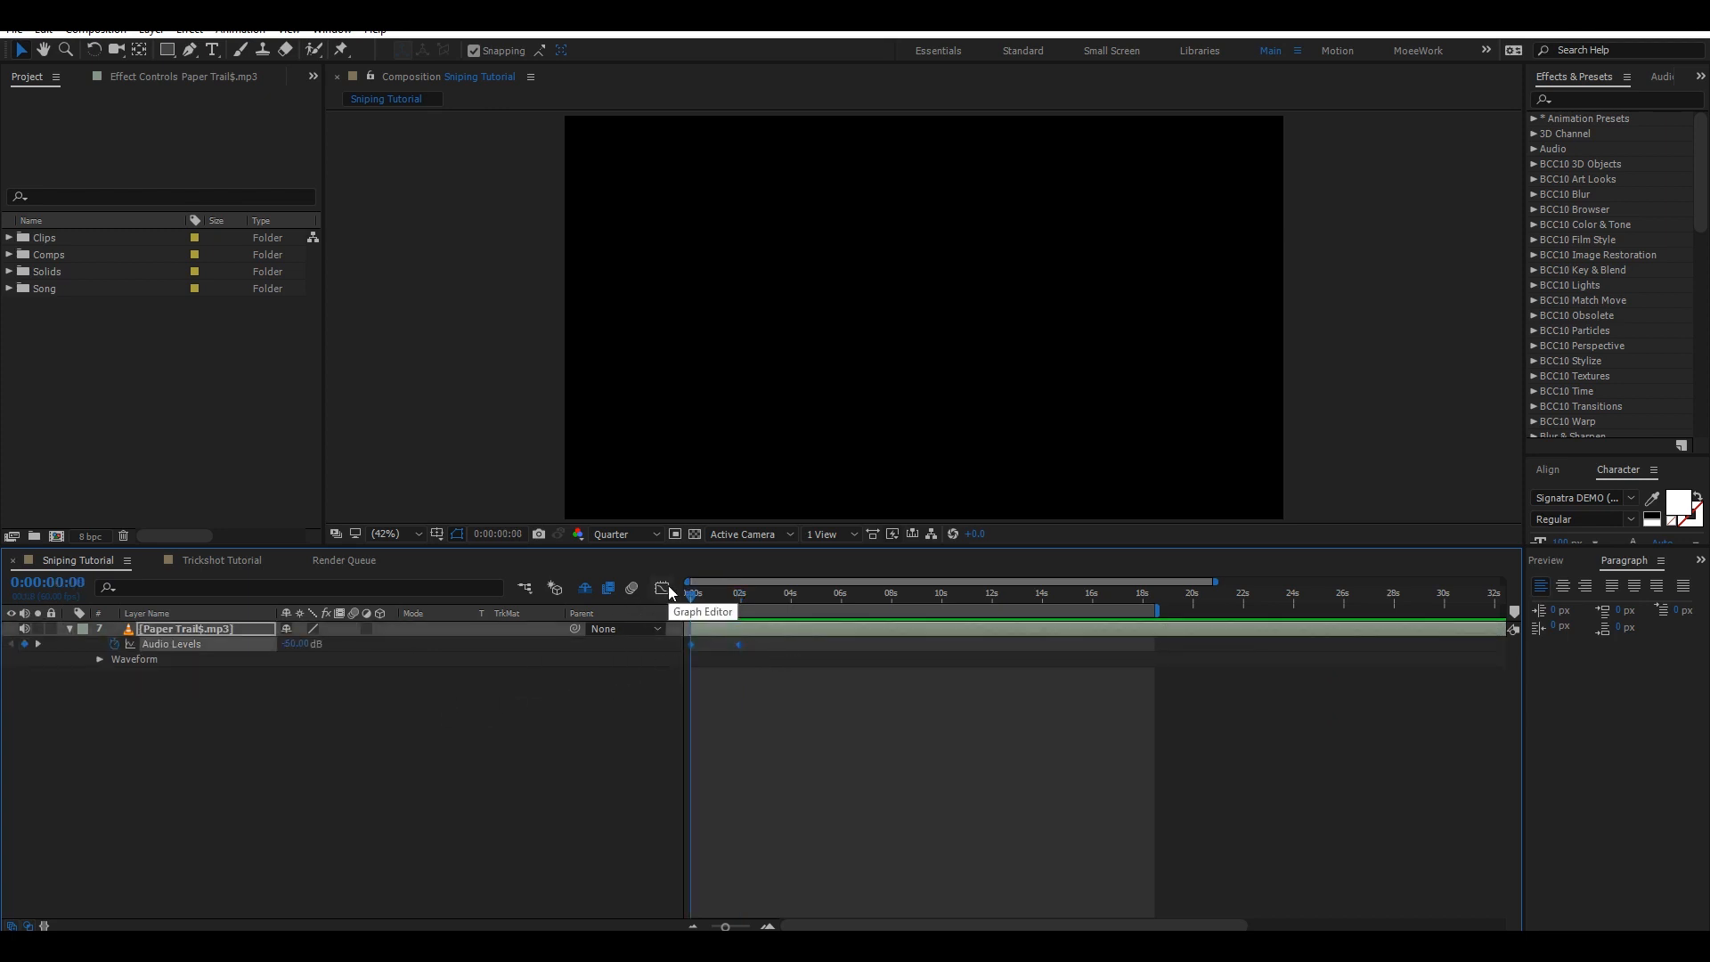
{"action": "key", "text": "KP_Decimal"}
{"action": "left_click", "coordinate": [668, 587]}
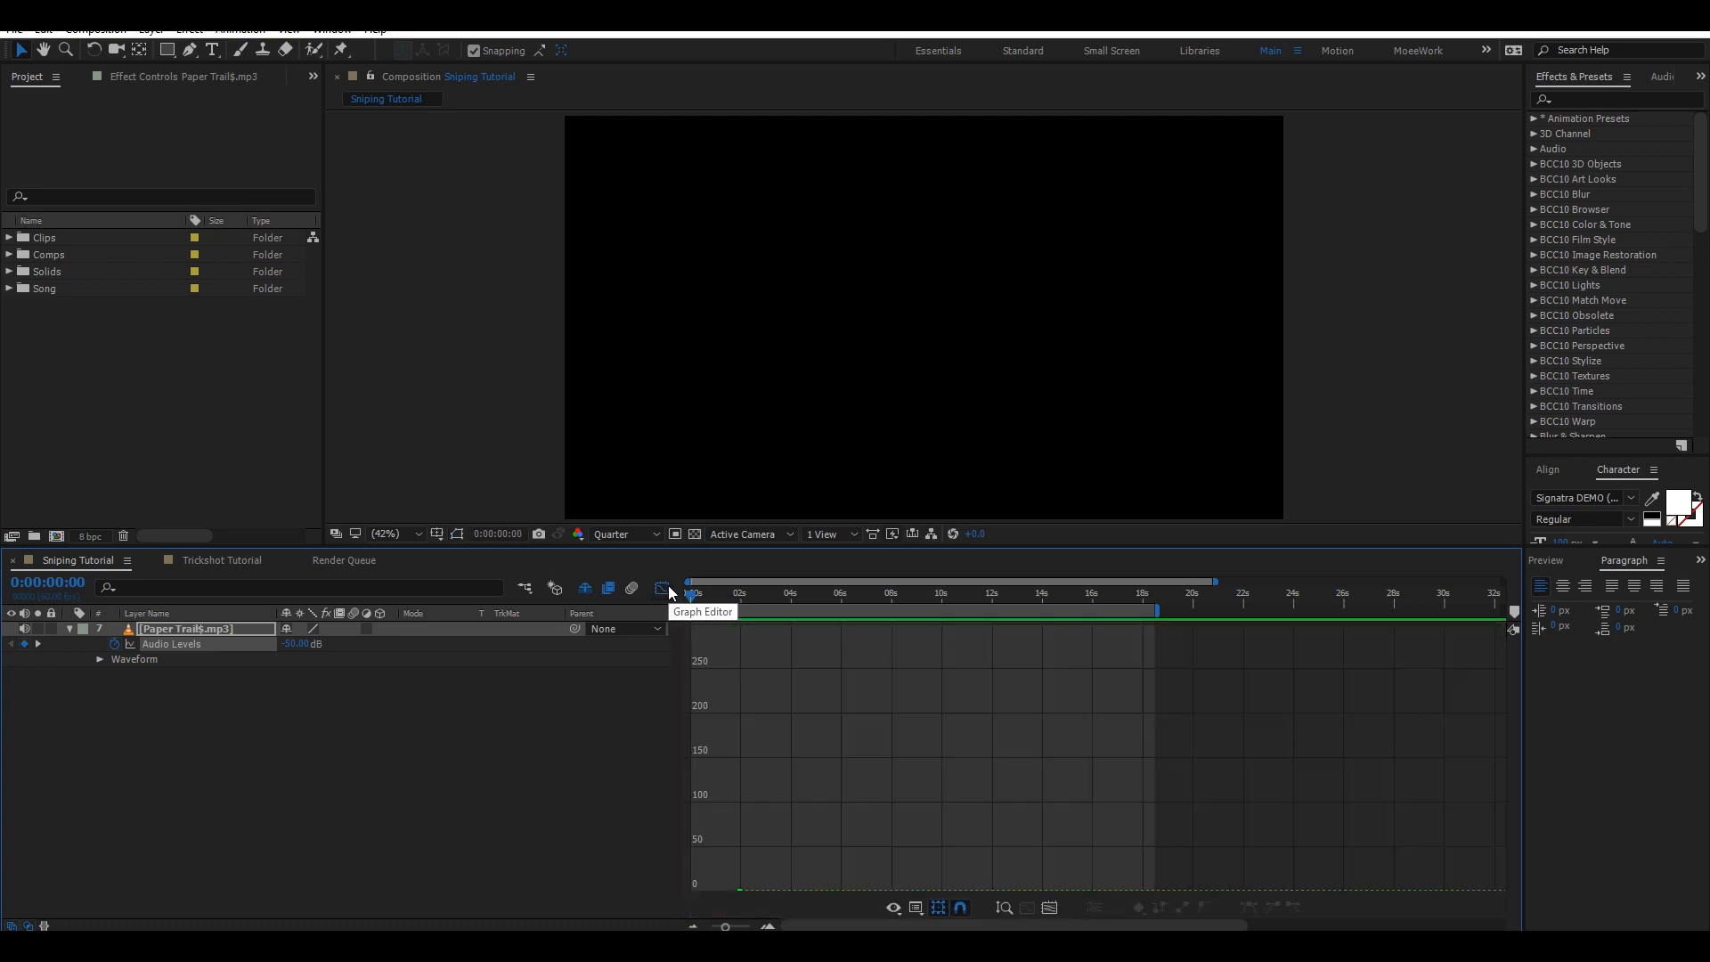
{"action": "left_click", "coordinate": [668, 588]}
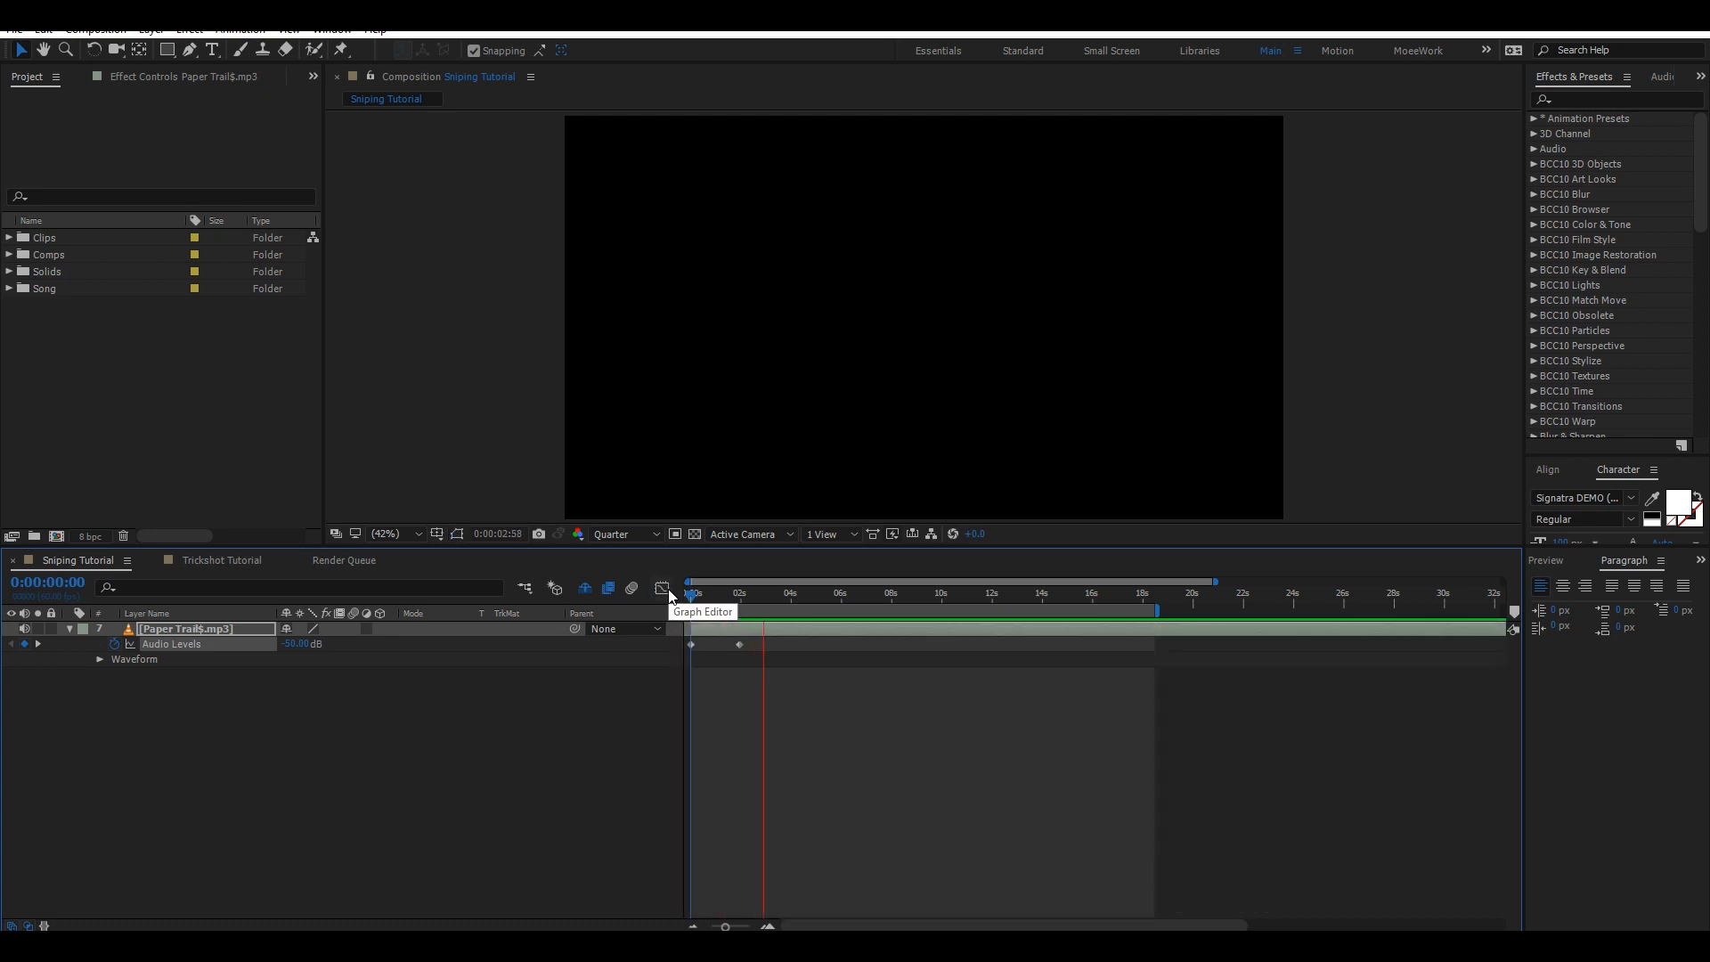
{"action": "key", "text": "XF86AudioLowerVolume"}
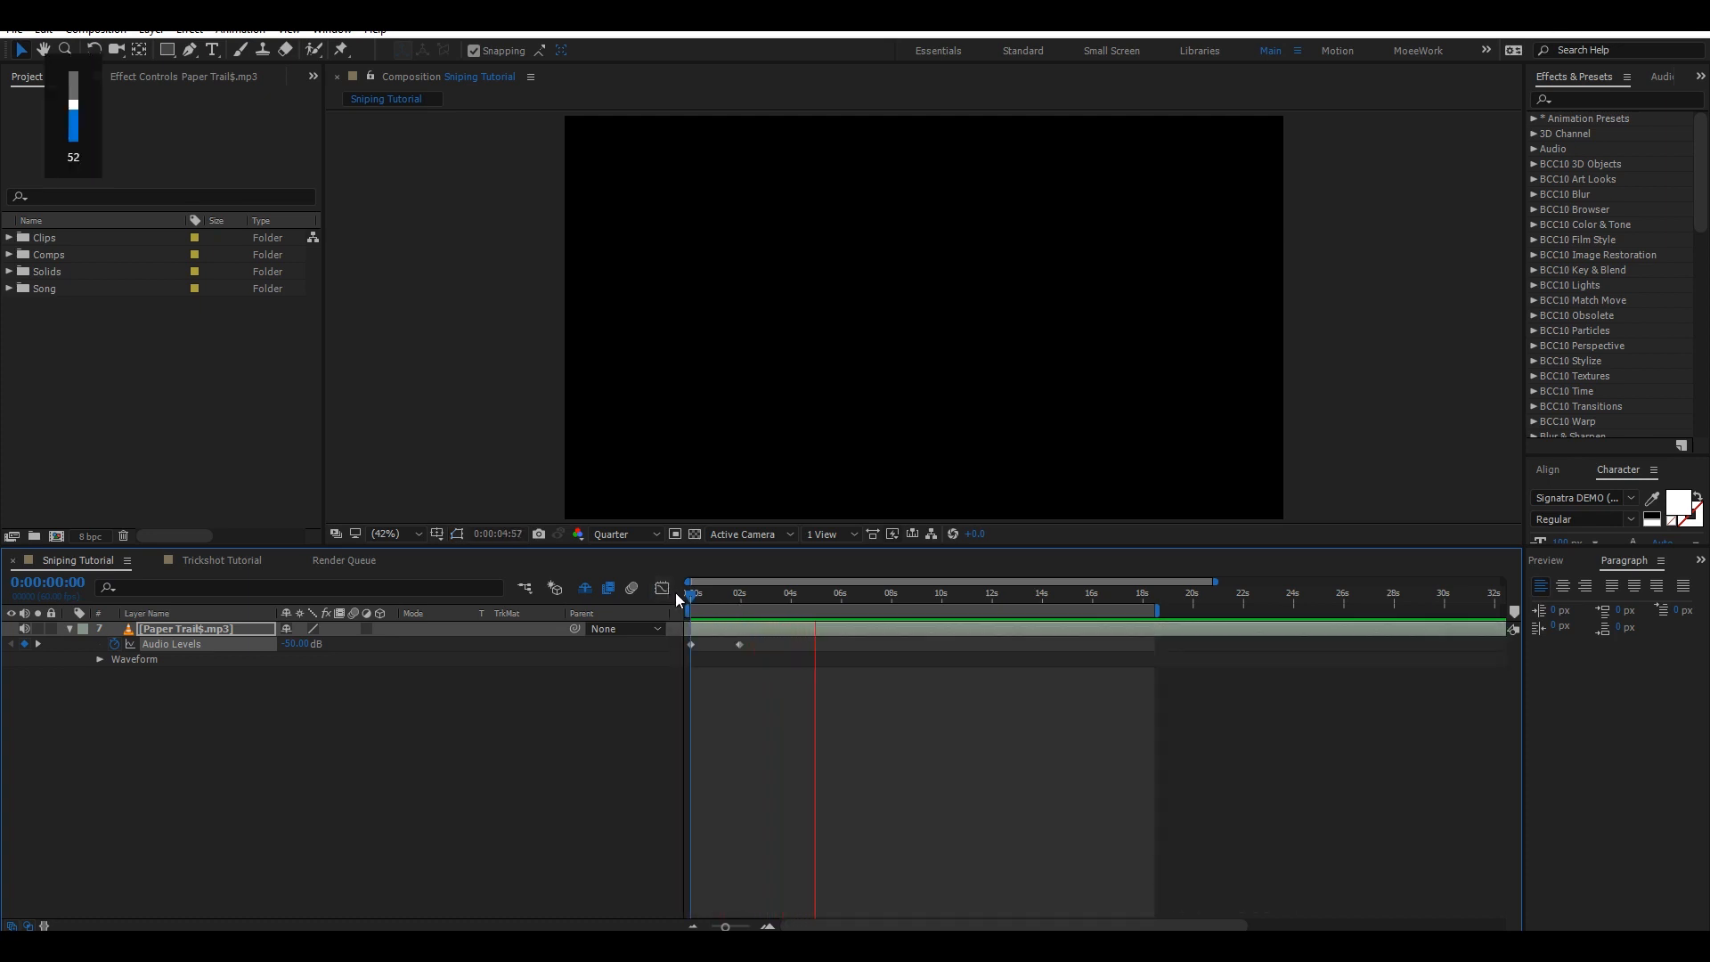
{"action": "key", "text": "XF86AudioLowerVolume"}
{"action": "key", "text": "XF86AudioLowerVolume"}
{"action": "key", "text": "XF86AudioLowerVolume"}
{"action": "key", "text": "XF86AudioLowerVolume"}
{"action": "key", "text": "XF86AudioLowerVolume"}
{"action": "key", "text": "XF86AudioLowerVolume"}
{"action": "key", "text": "XF86AudioLowerVolume"}
{"action": "key", "text": "XF86AudioLowerVolume"}
{"action": "key", "text": "XF86AudioLowerVolume"}
{"action": "key", "text": "XF86AudioLowerVolume"}
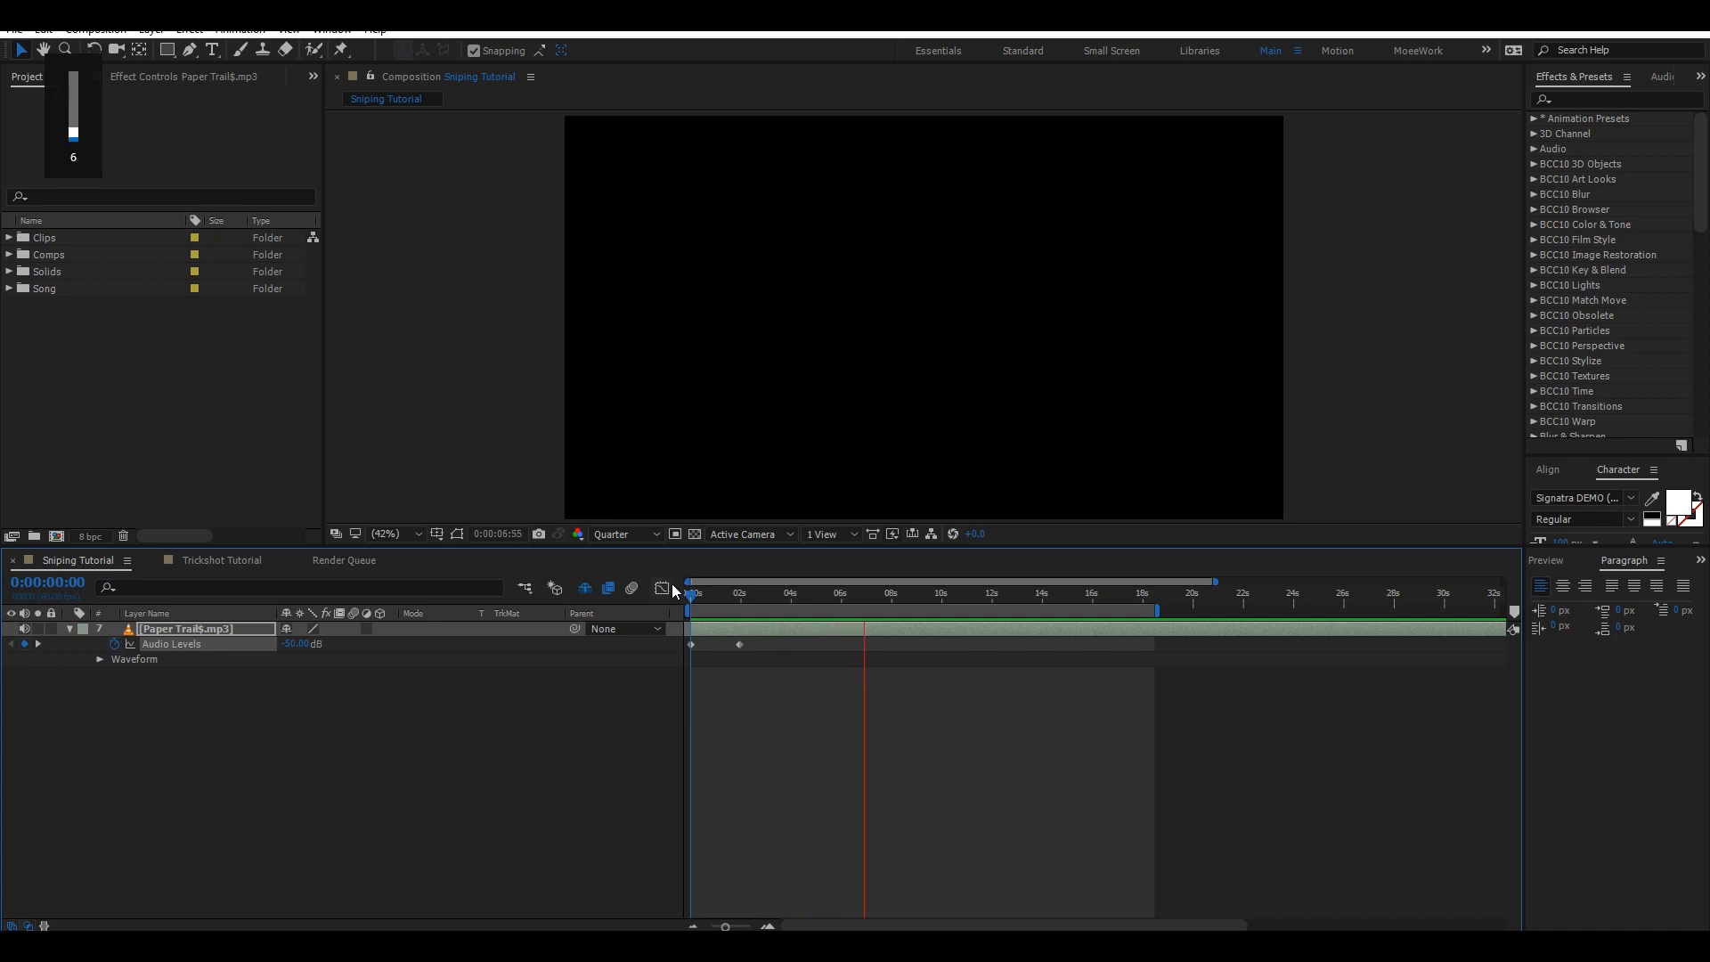
{"action": "key", "text": "XF86AudioRaiseVolume"}
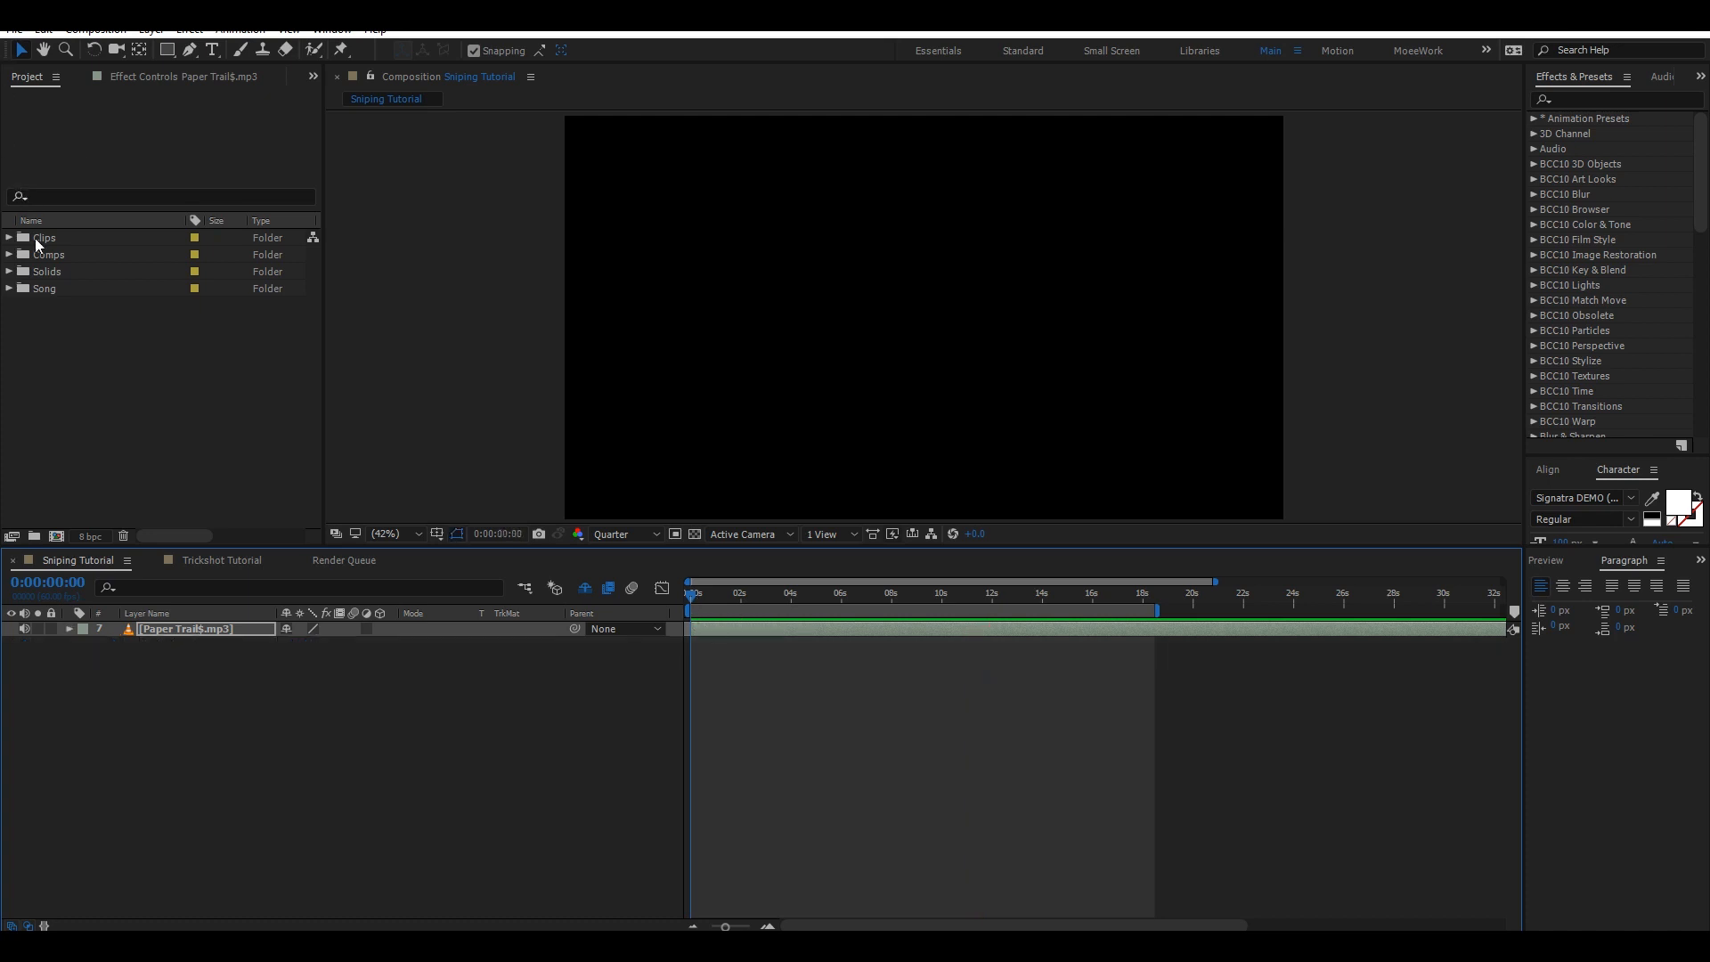
Expand the Clips and Sniping folders in the project and select Clip 1.
{"action": "left_click", "coordinate": [38, 243]}
{"action": "left_click", "coordinate": [9, 237]}
{"action": "left_click", "coordinate": [22, 258]}
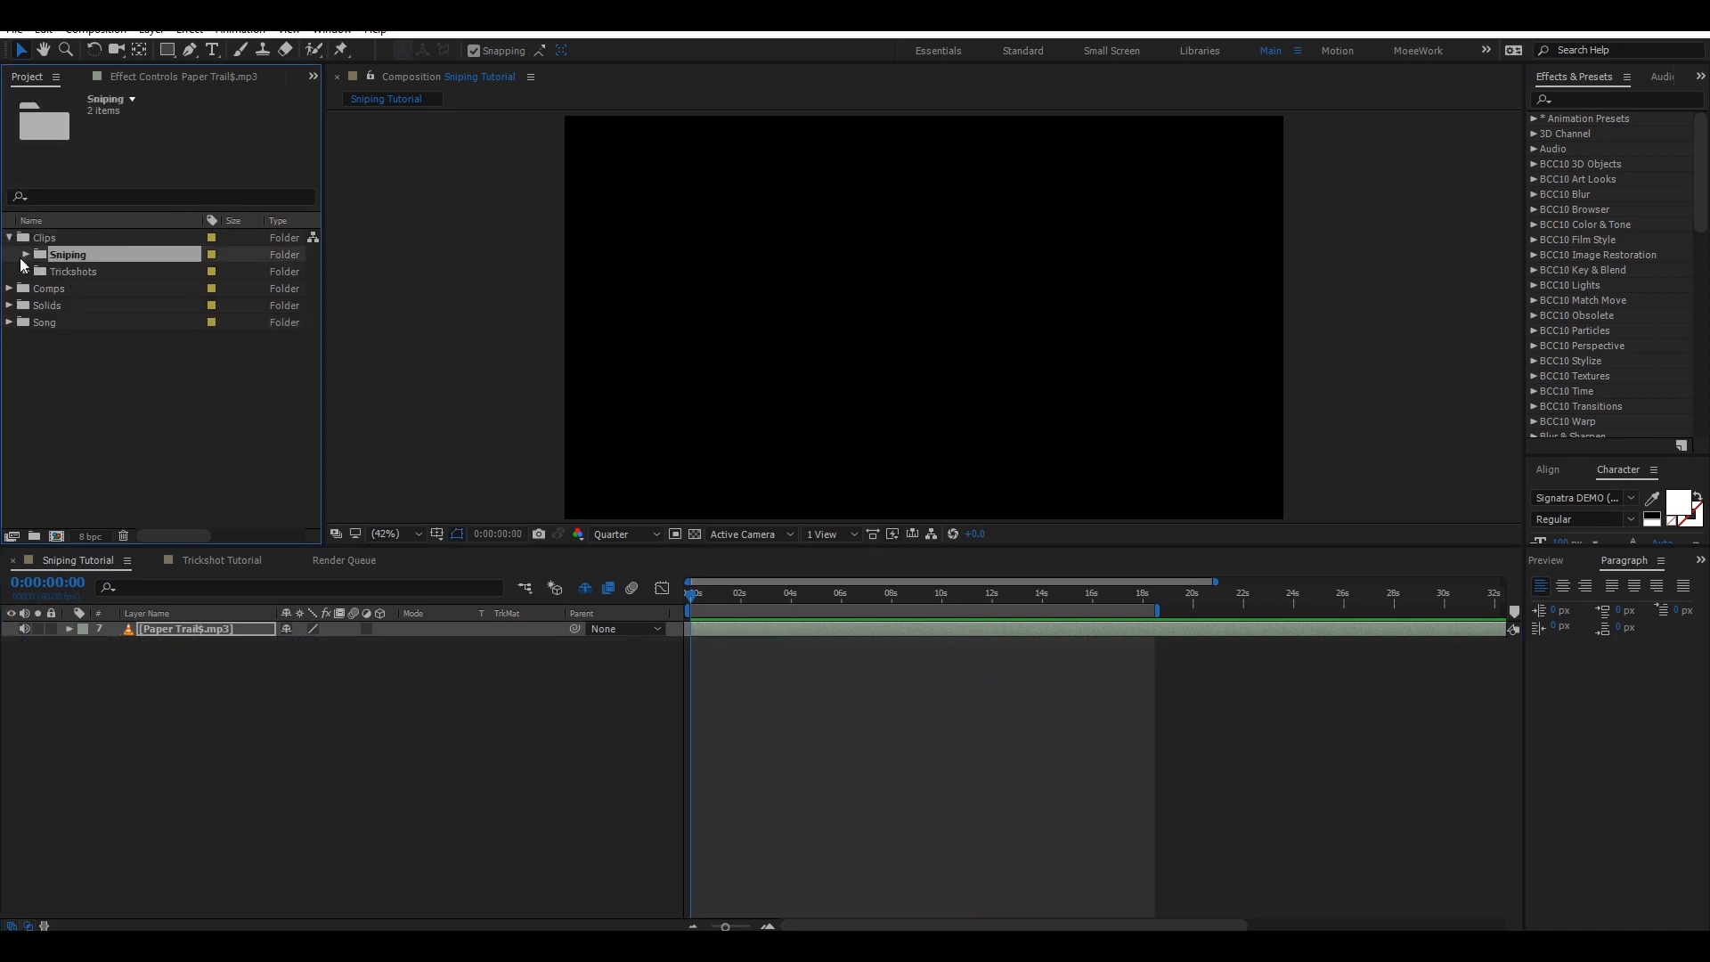
{"action": "left_click", "coordinate": [27, 255]}
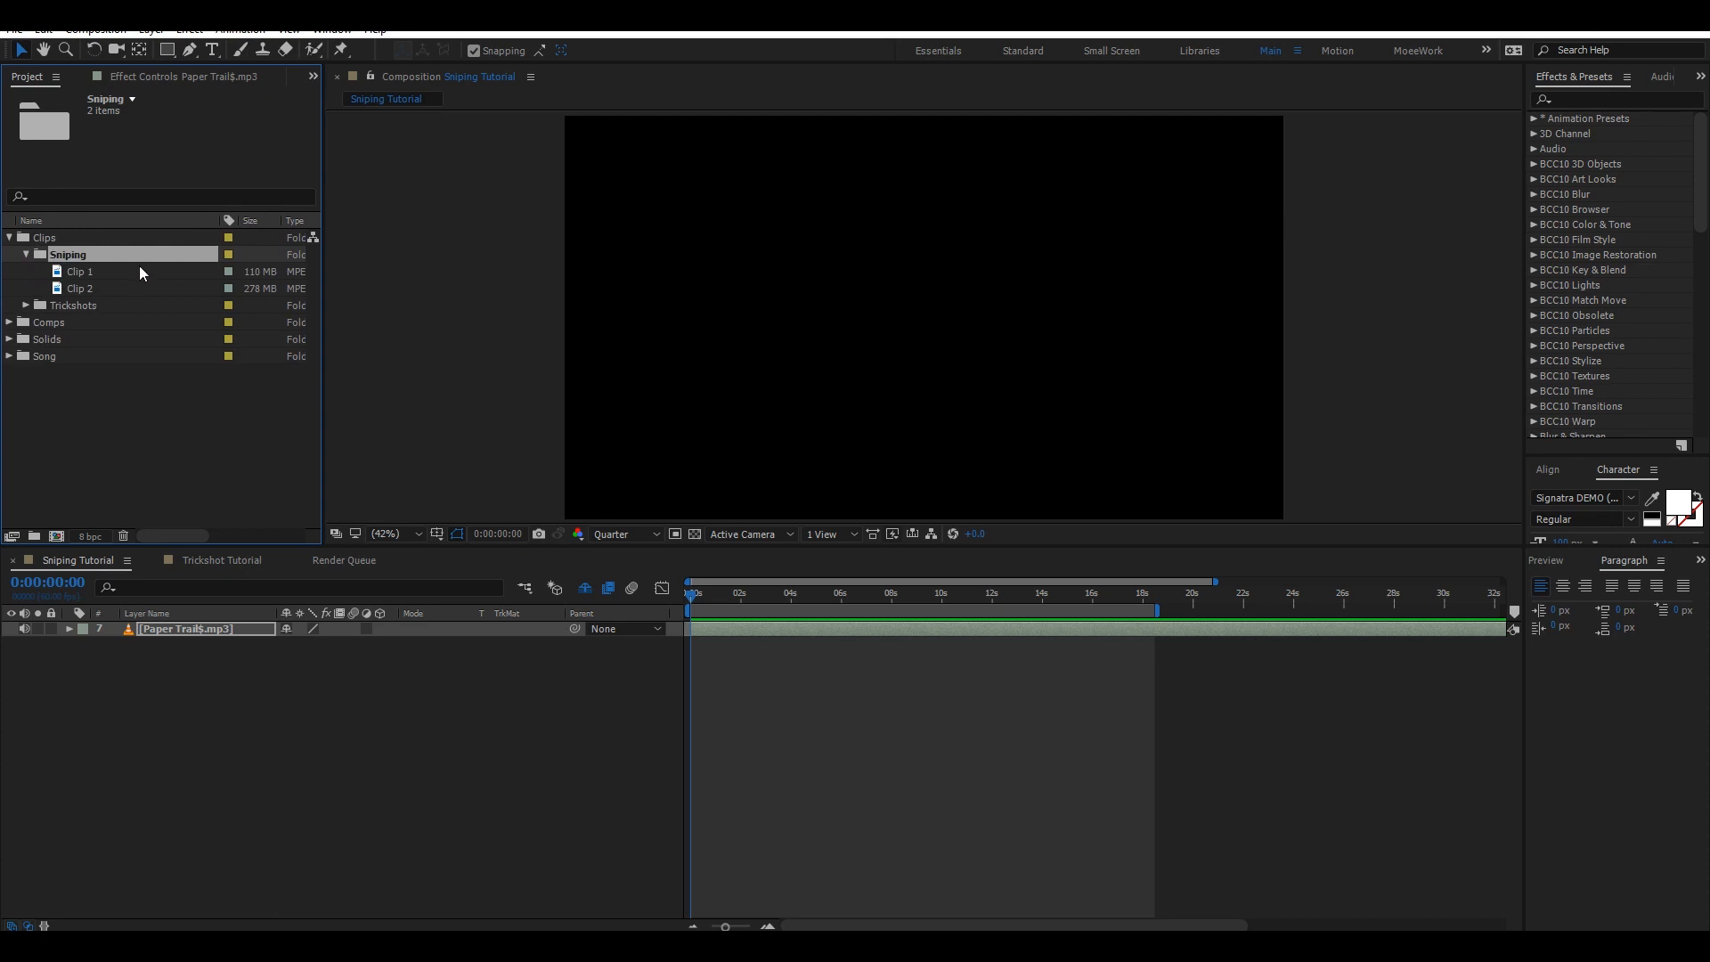
{"action": "left_click", "coordinate": [100, 271]}
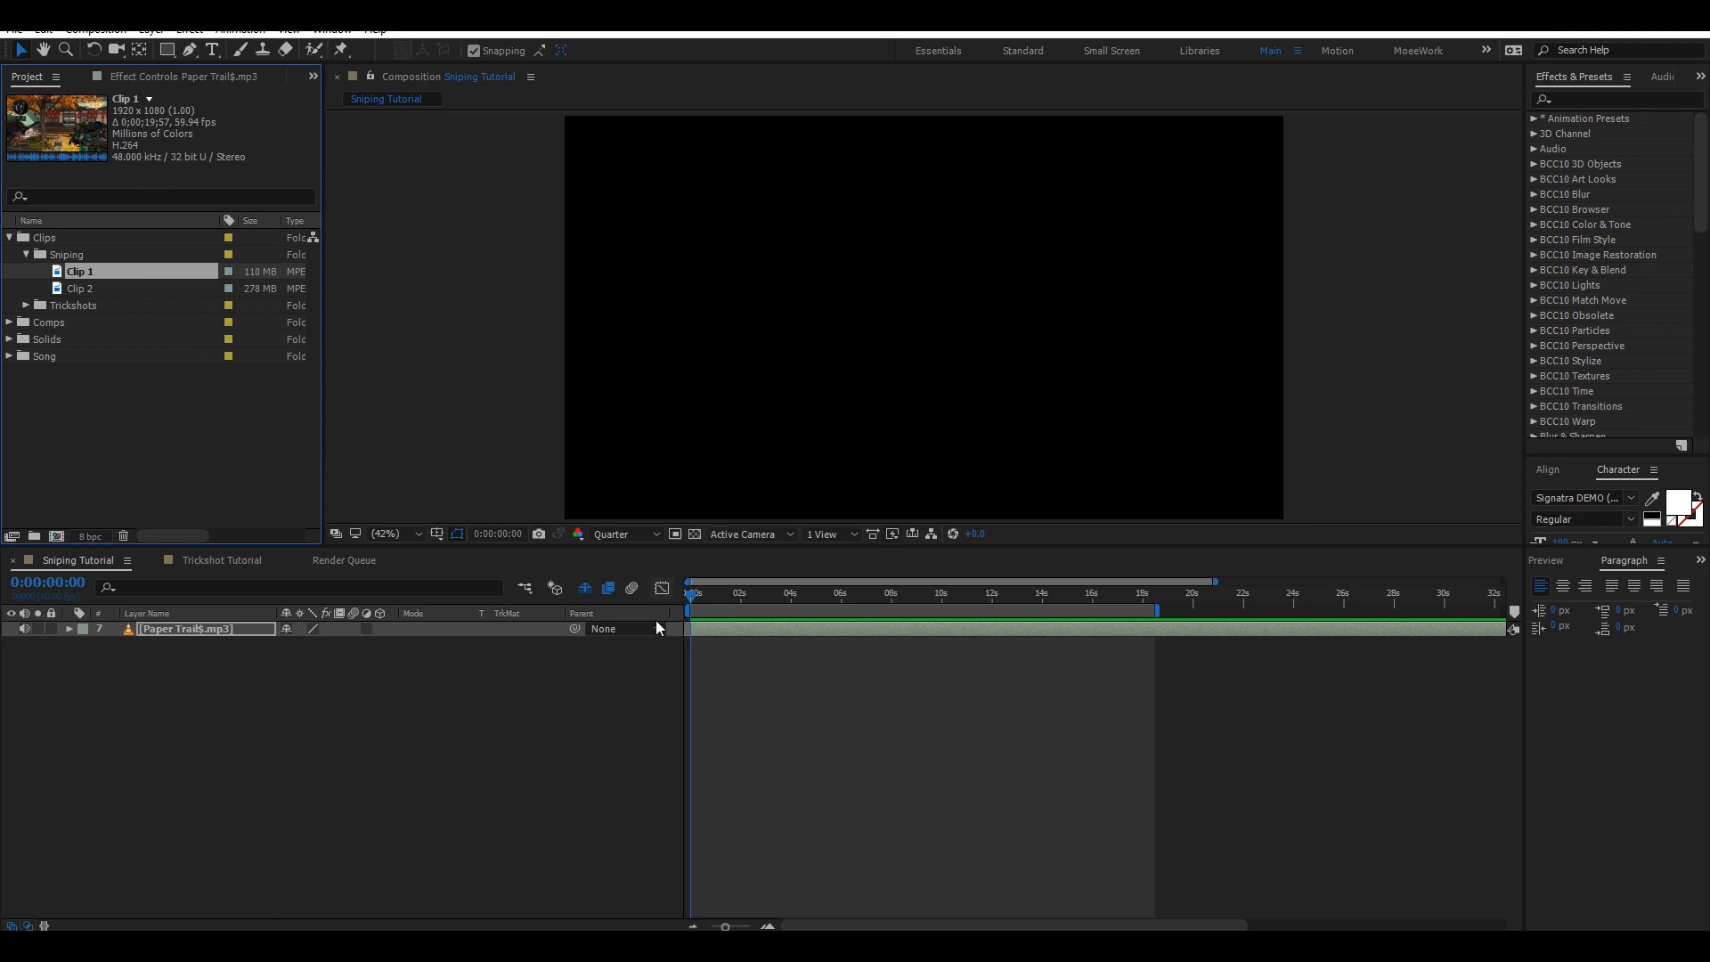
Show the audio layer's waveform and zoom the timeline in.
{"action": "left_click", "coordinate": [742, 629]}
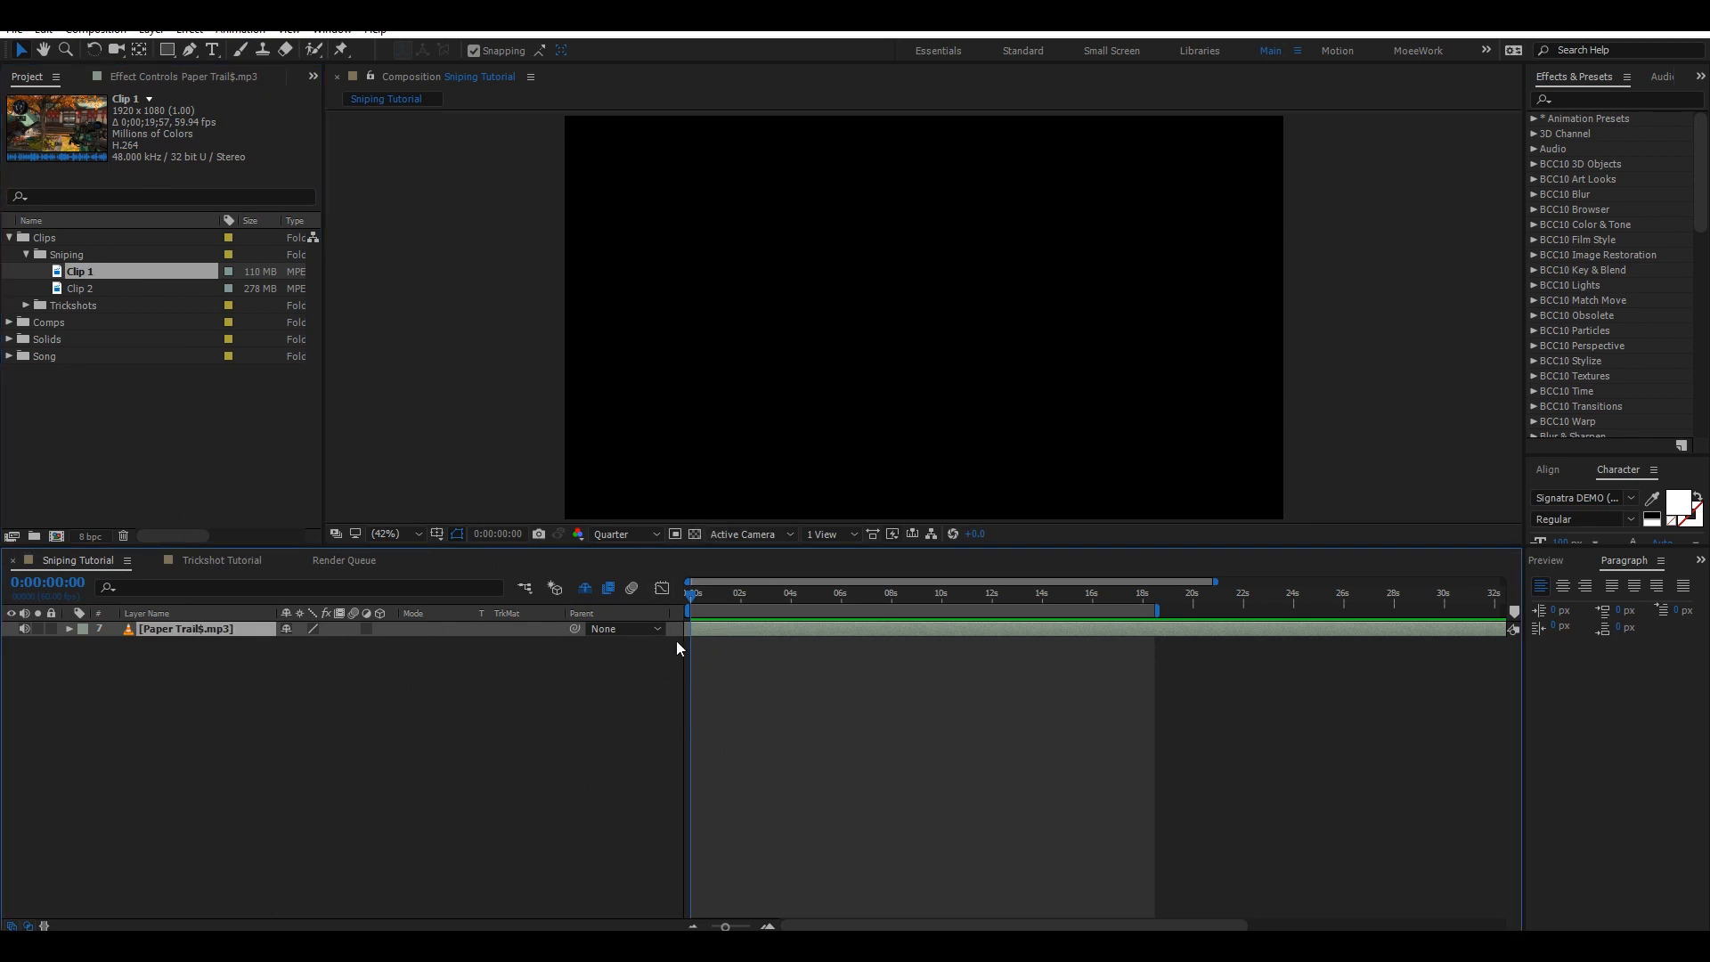
{"action": "key", "text": "l"}
{"action": "key", "text": "l"}
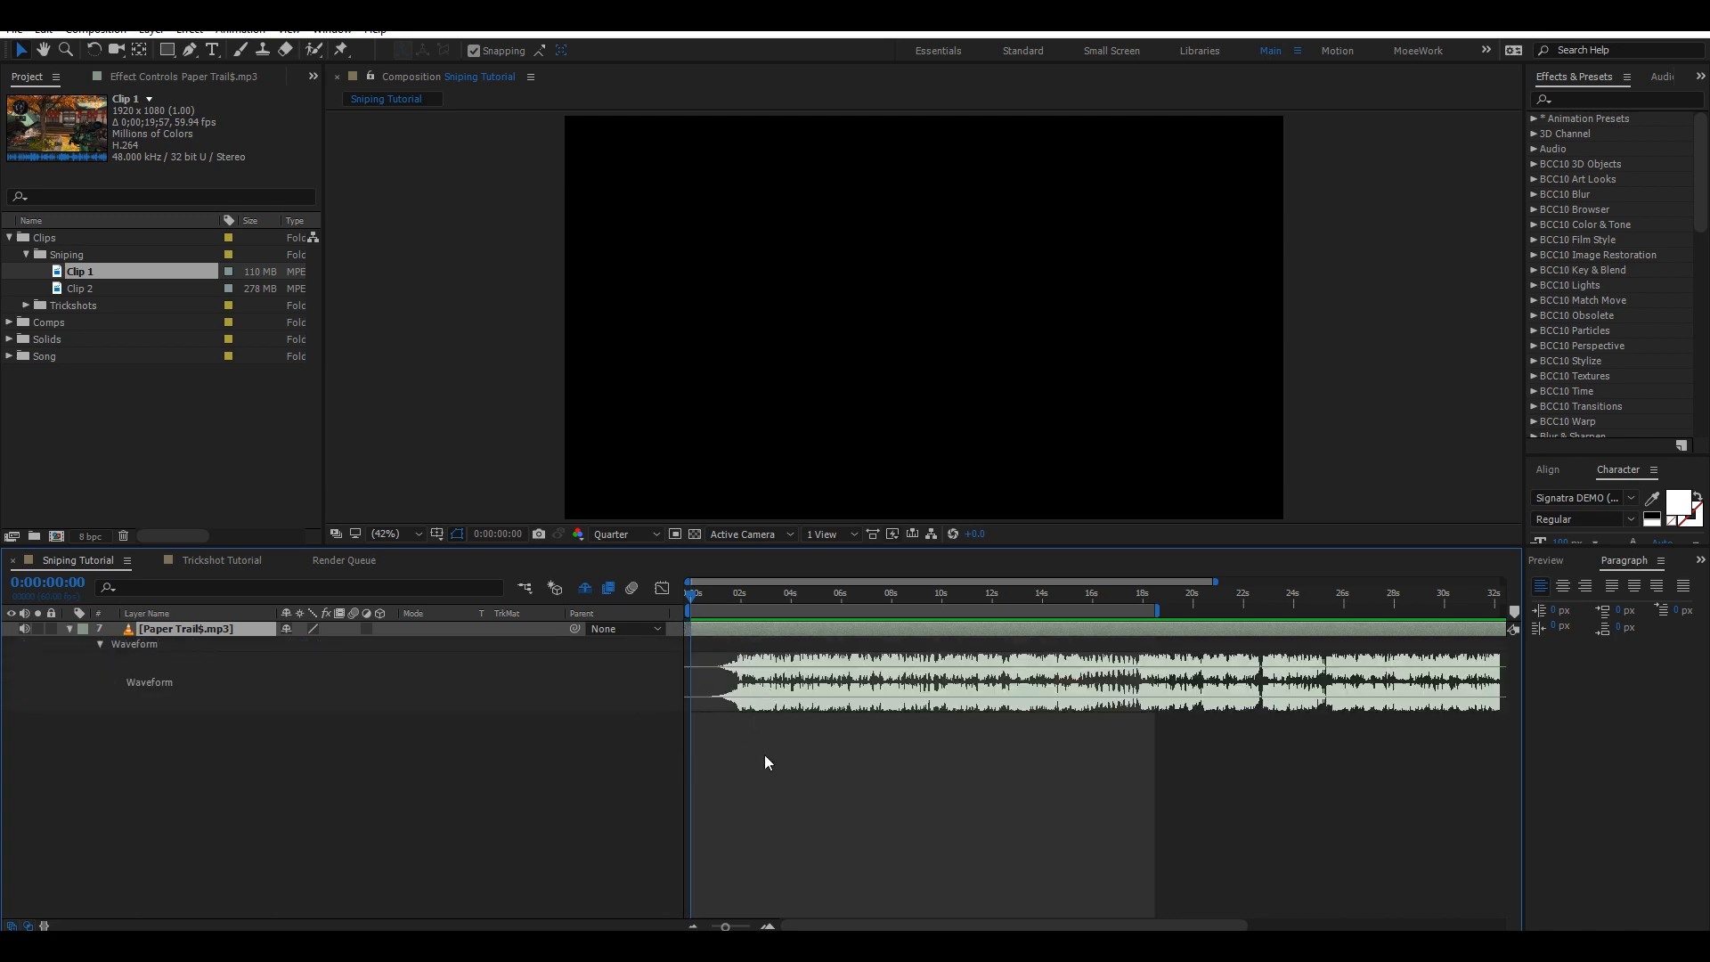
{"action": "left_click", "coordinate": [769, 926]}
{"action": "left_click", "coordinate": [769, 926]}
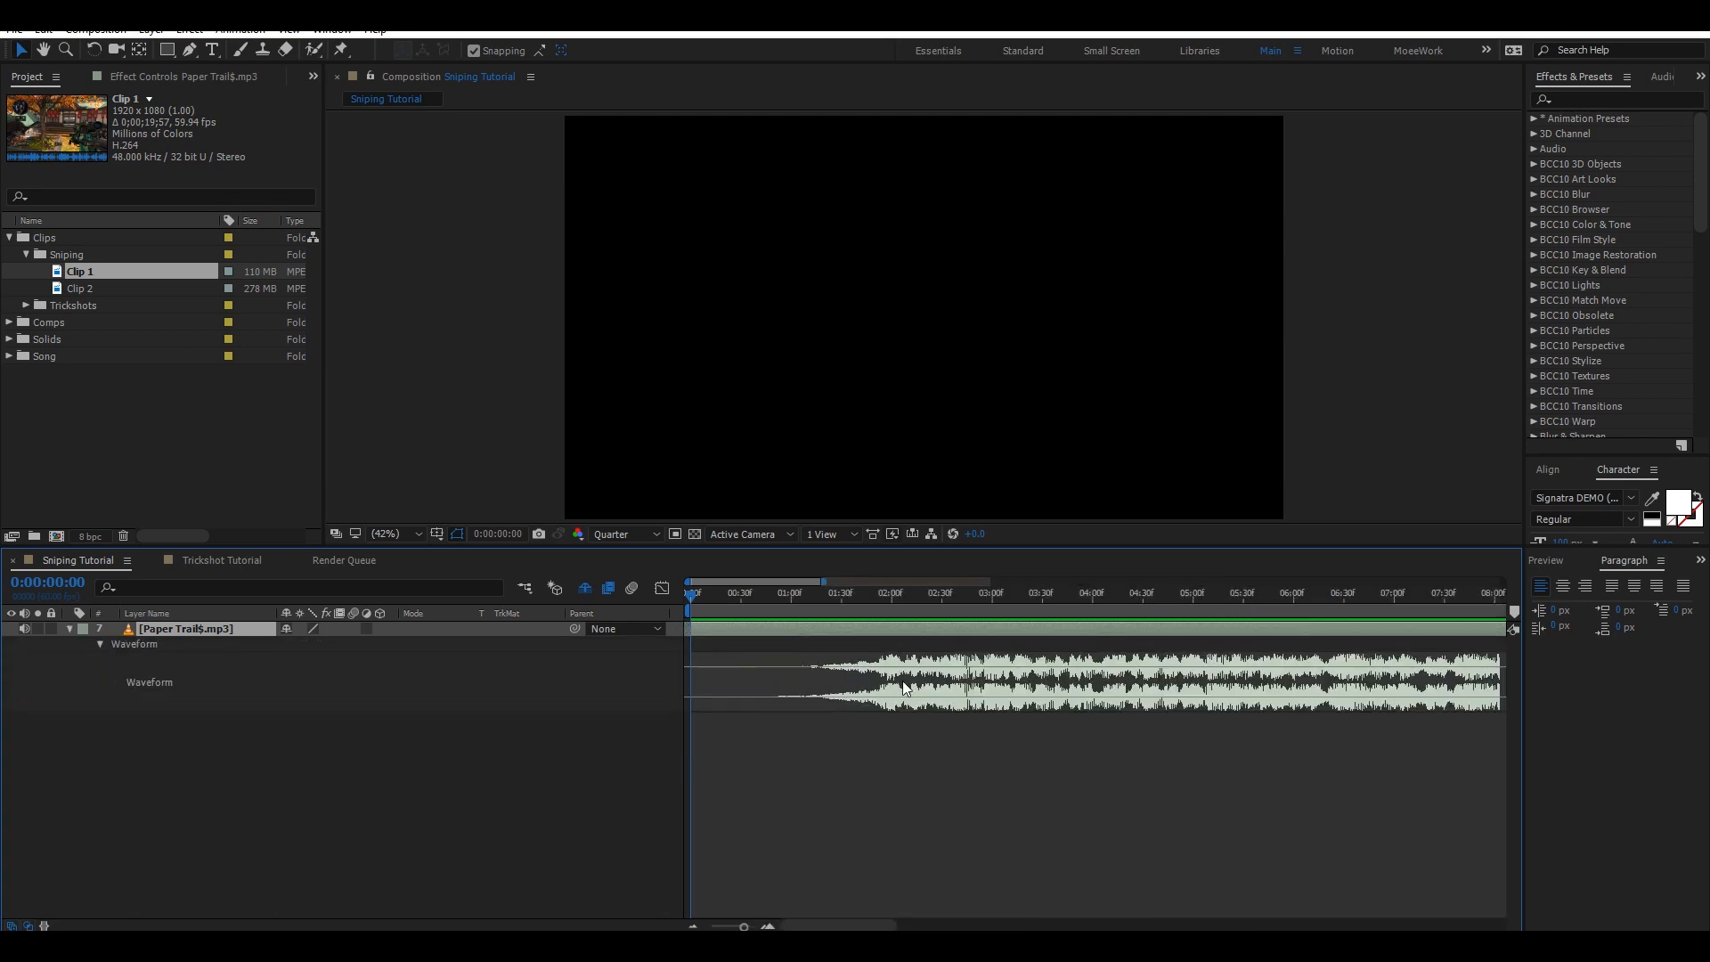
{"action": "left_click", "coordinate": [127, 561]}
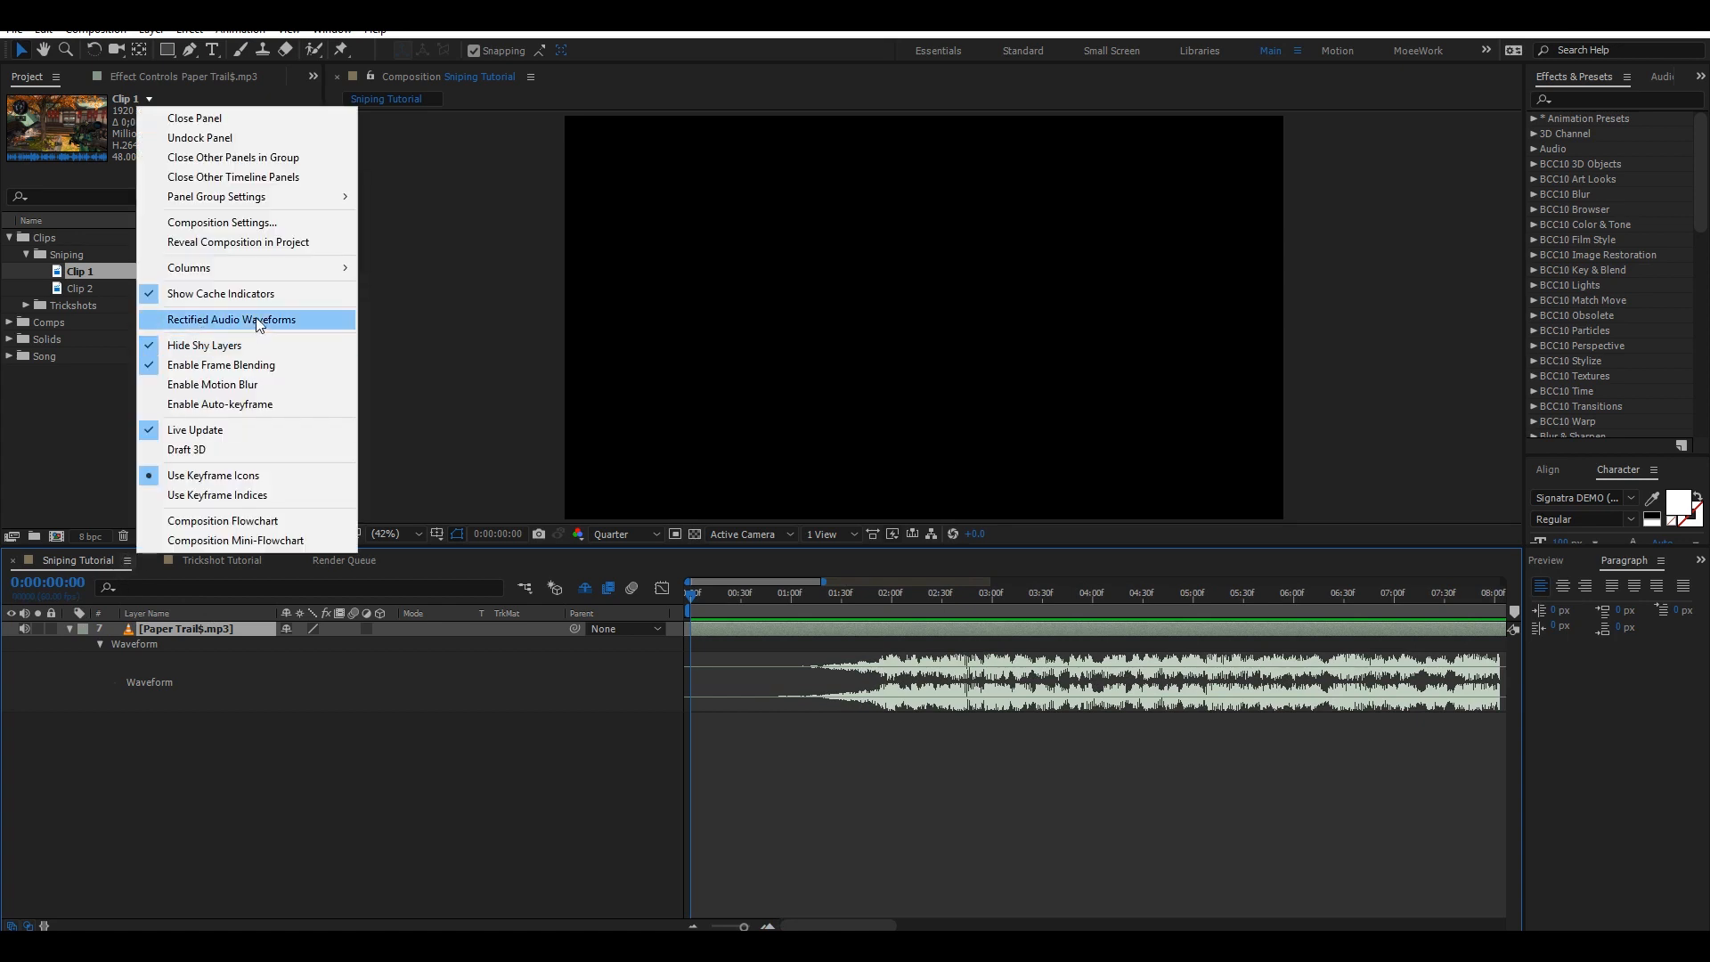
{"action": "left_click", "coordinate": [230, 327]}
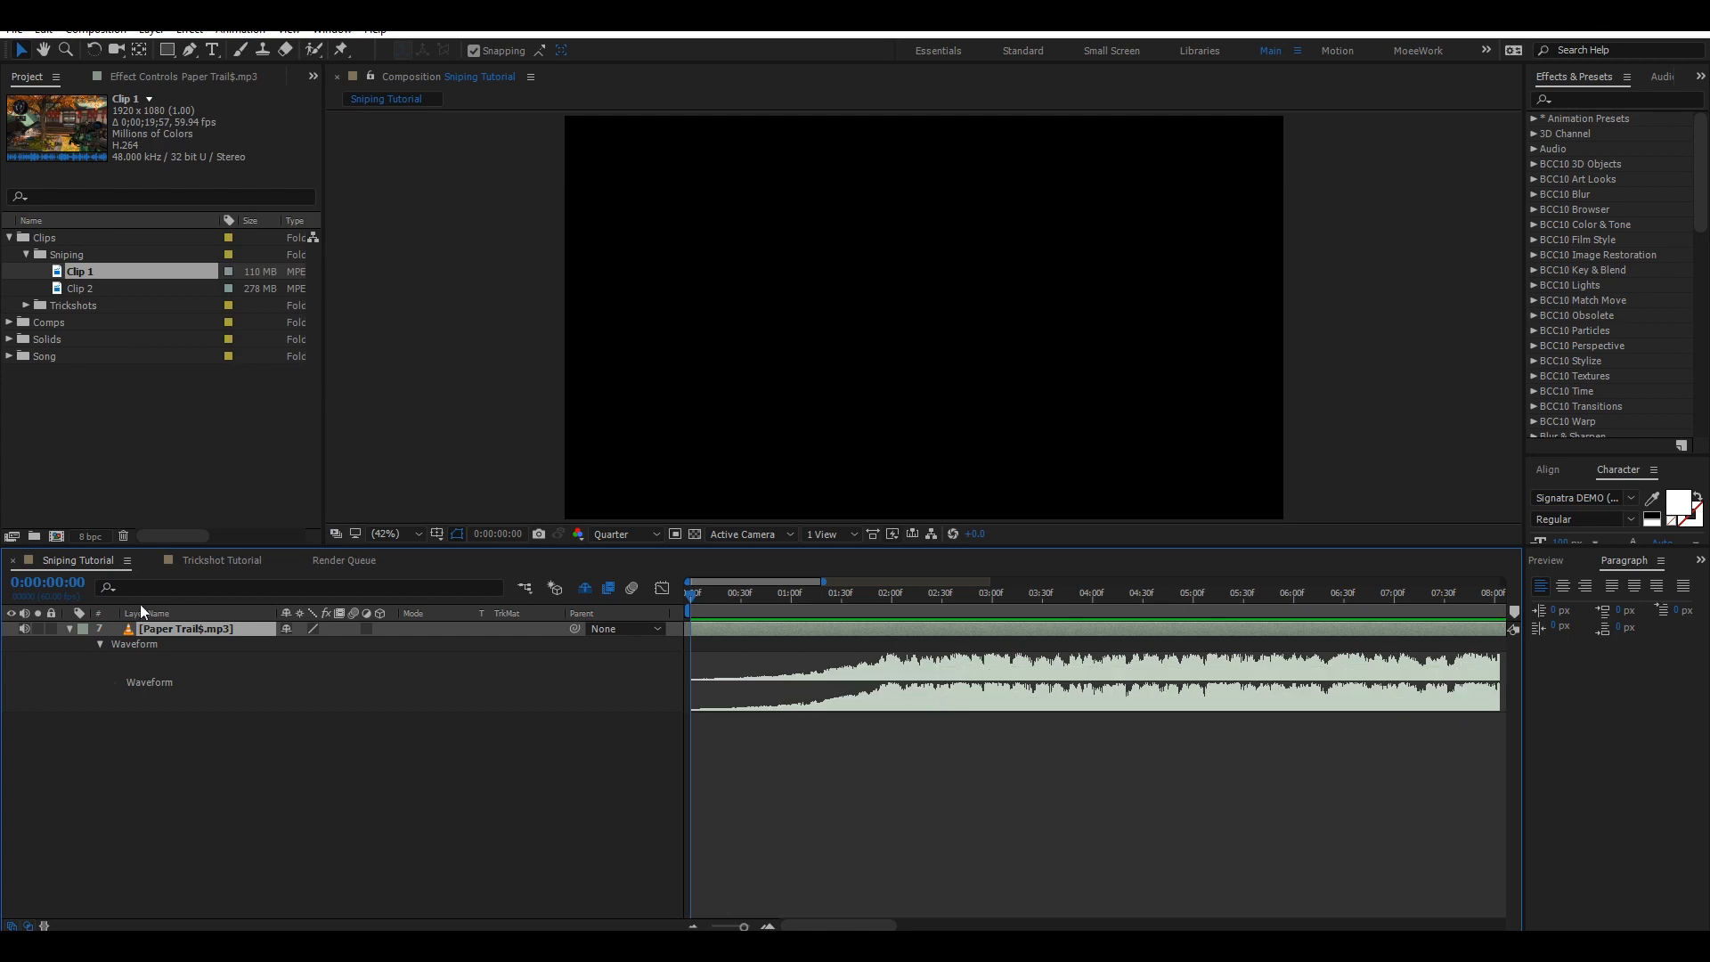
{"action": "left_click", "coordinate": [127, 561]}
{"action": "left_click", "coordinate": [229, 321]}
Find the first beat near 0:00:01:57 and add a layer marker there.
{"action": "left_click", "coordinate": [880, 593]}
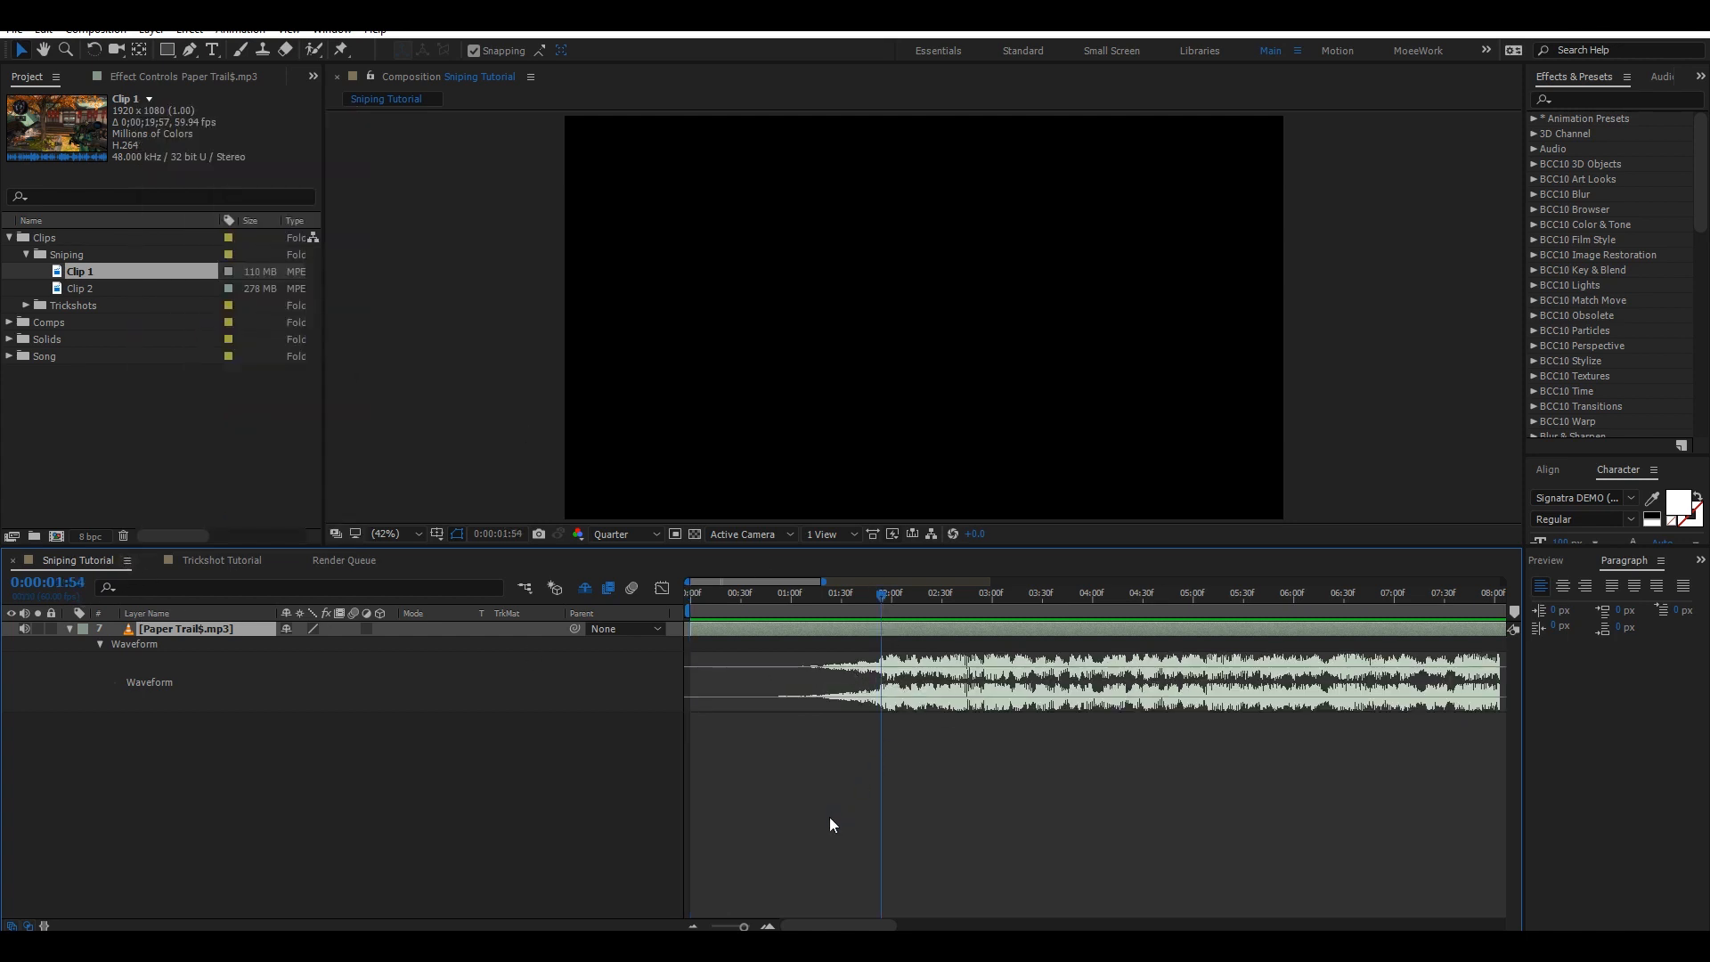
{"action": "left_click", "coordinate": [768, 927]}
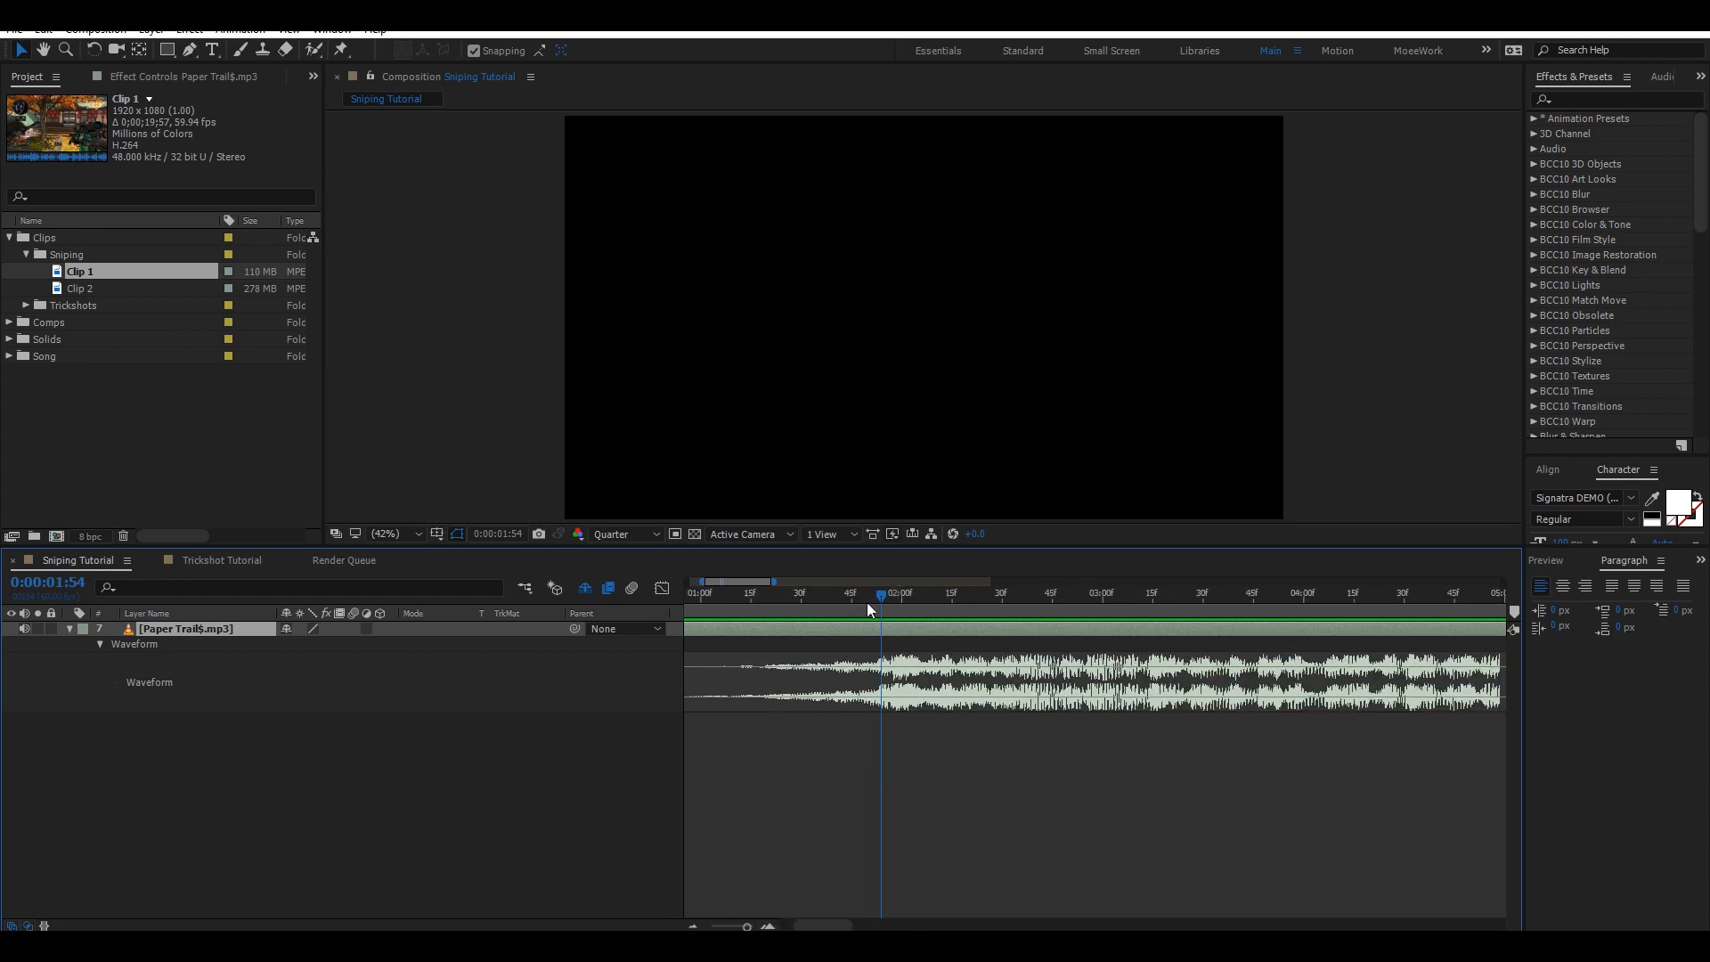
{"action": "left_click_drag", "start_coordinate": [889, 591], "coordinate": [893, 595]}
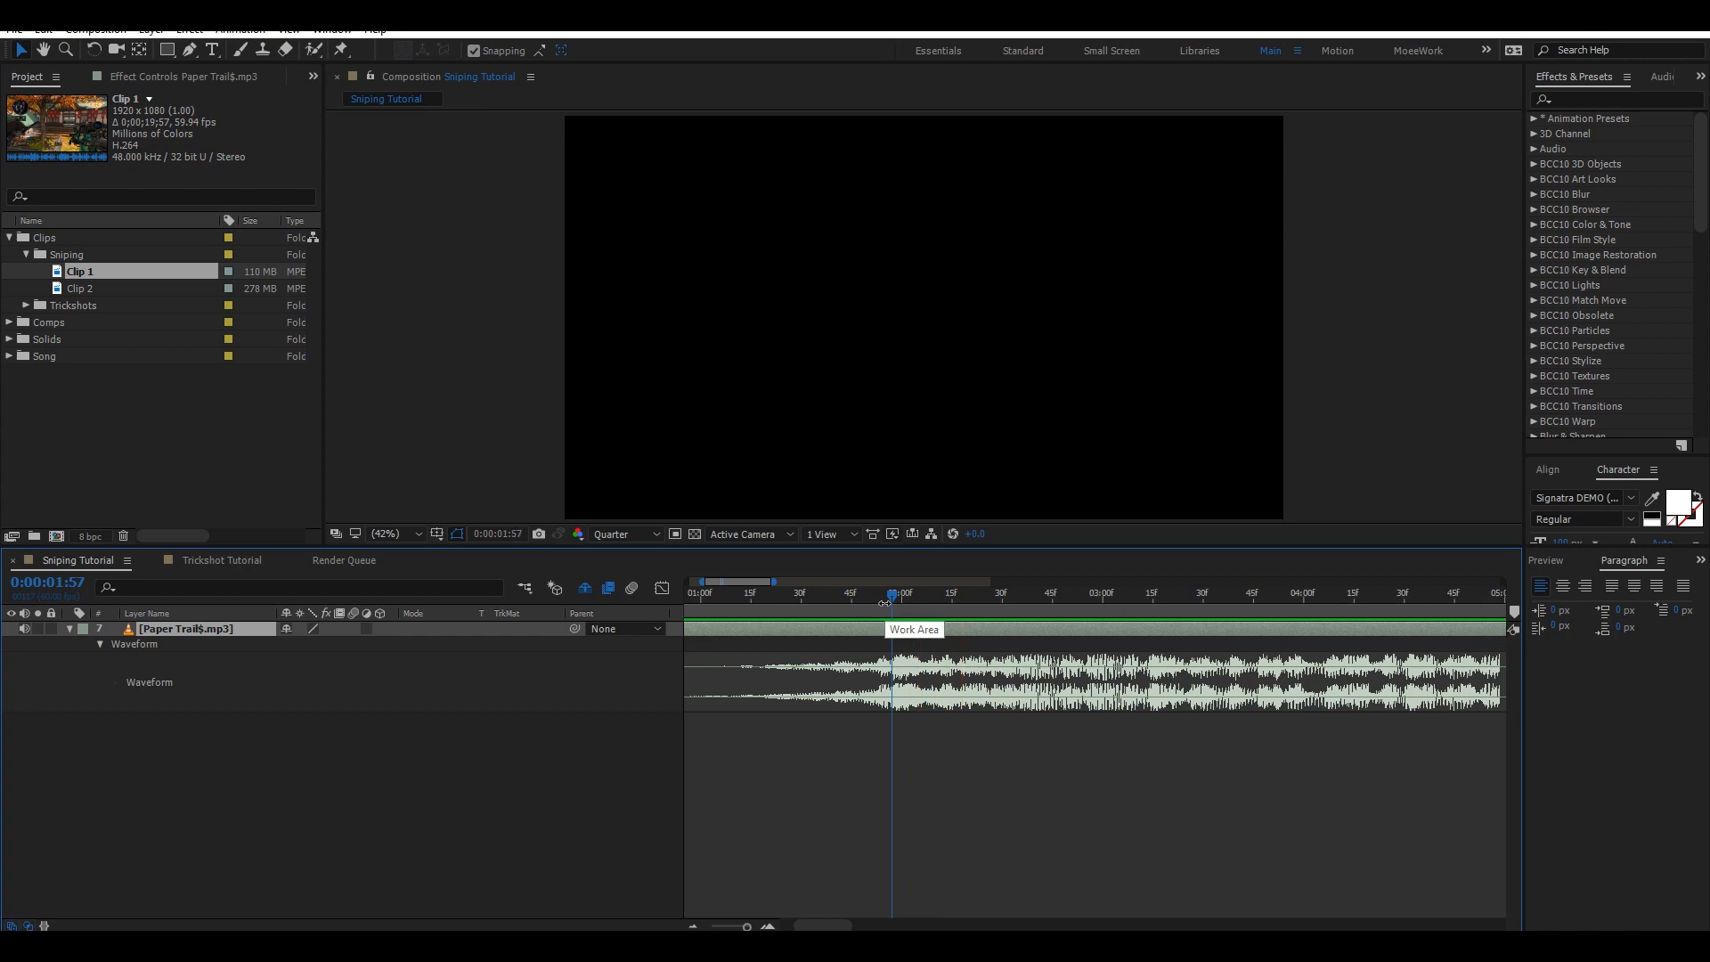
{"action": "key", "text": "space"}
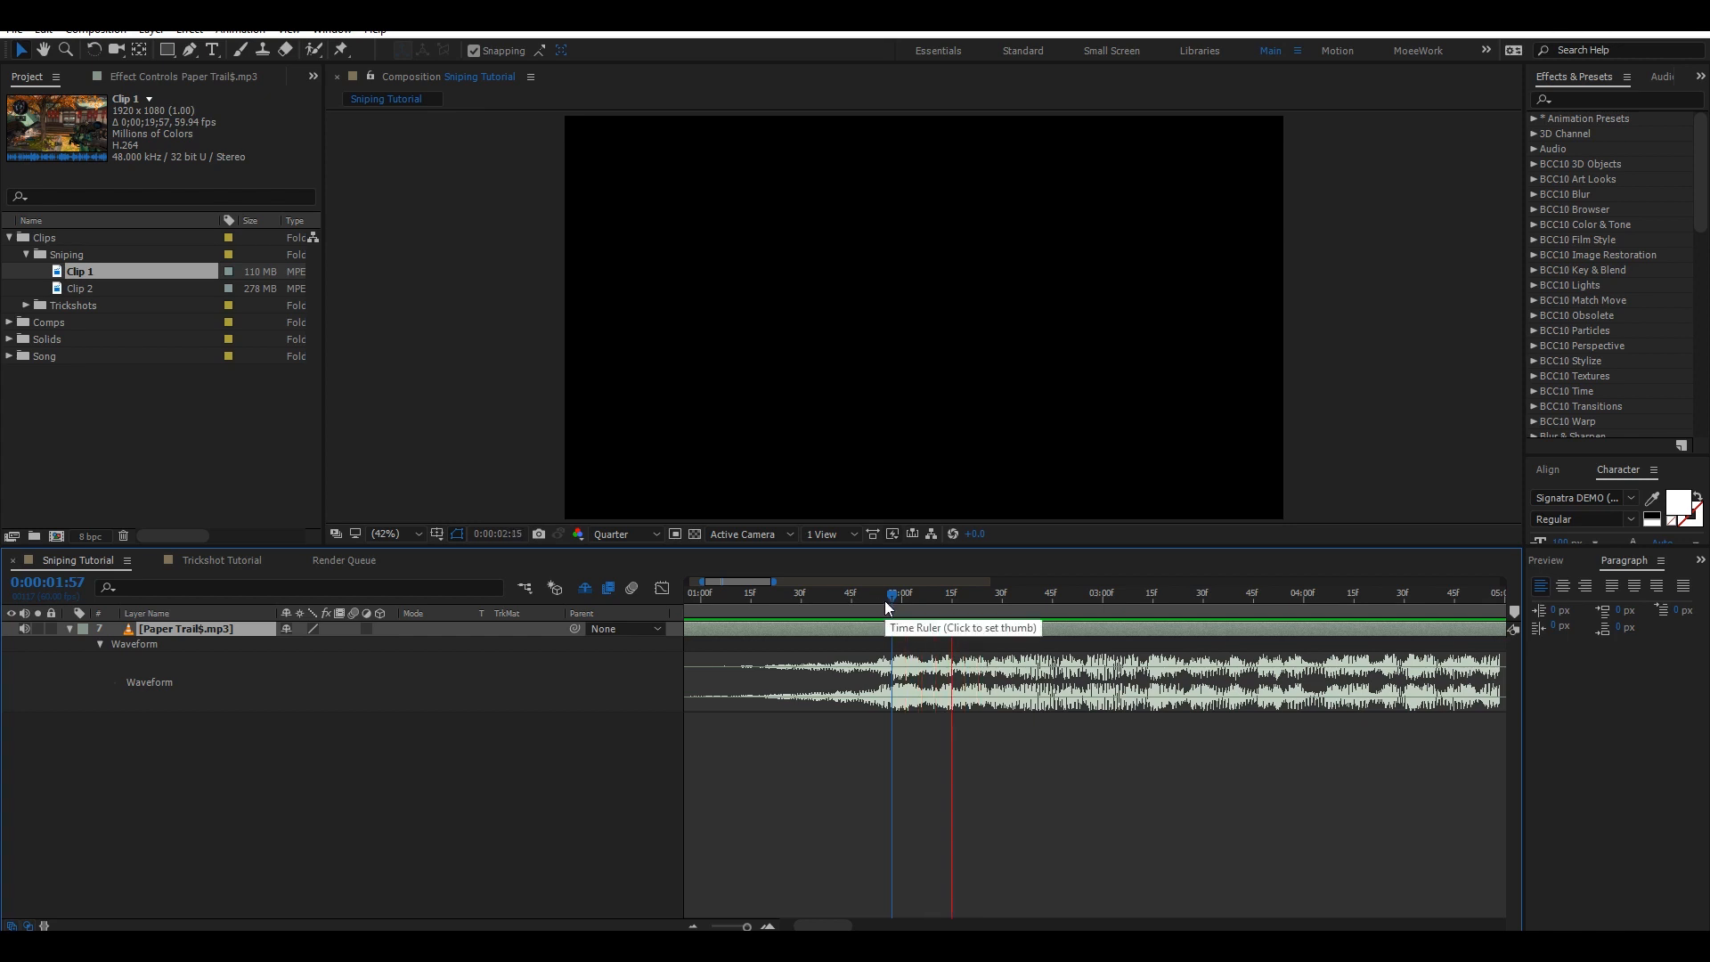
{"action": "key", "text": "space"}
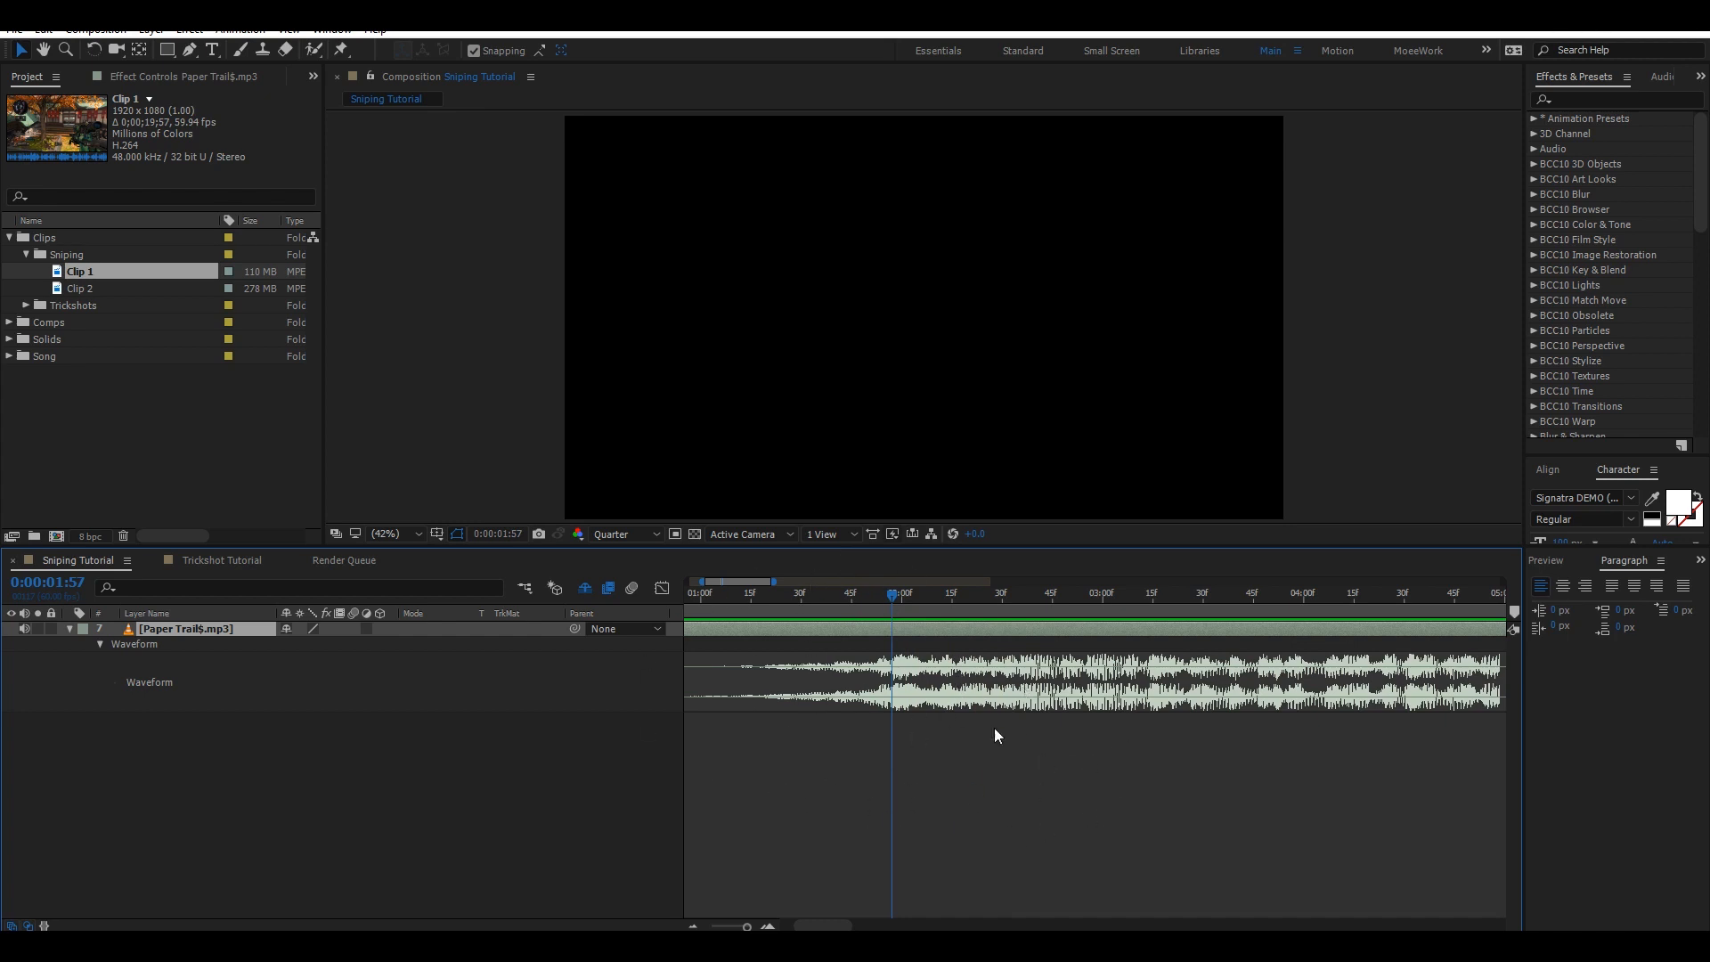
{"action": "key", "text": "KP_Multiply"}
Move the work area end to the first marker at 0:00:01:57.
{"action": "key", "text": "KP_Decimal"}
{"action": "key", "text": "space"}
{"action": "left_click", "coordinate": [693, 927]}
{"action": "left_click_drag", "start_coordinate": [825, 926], "coordinate": [845, 927]}
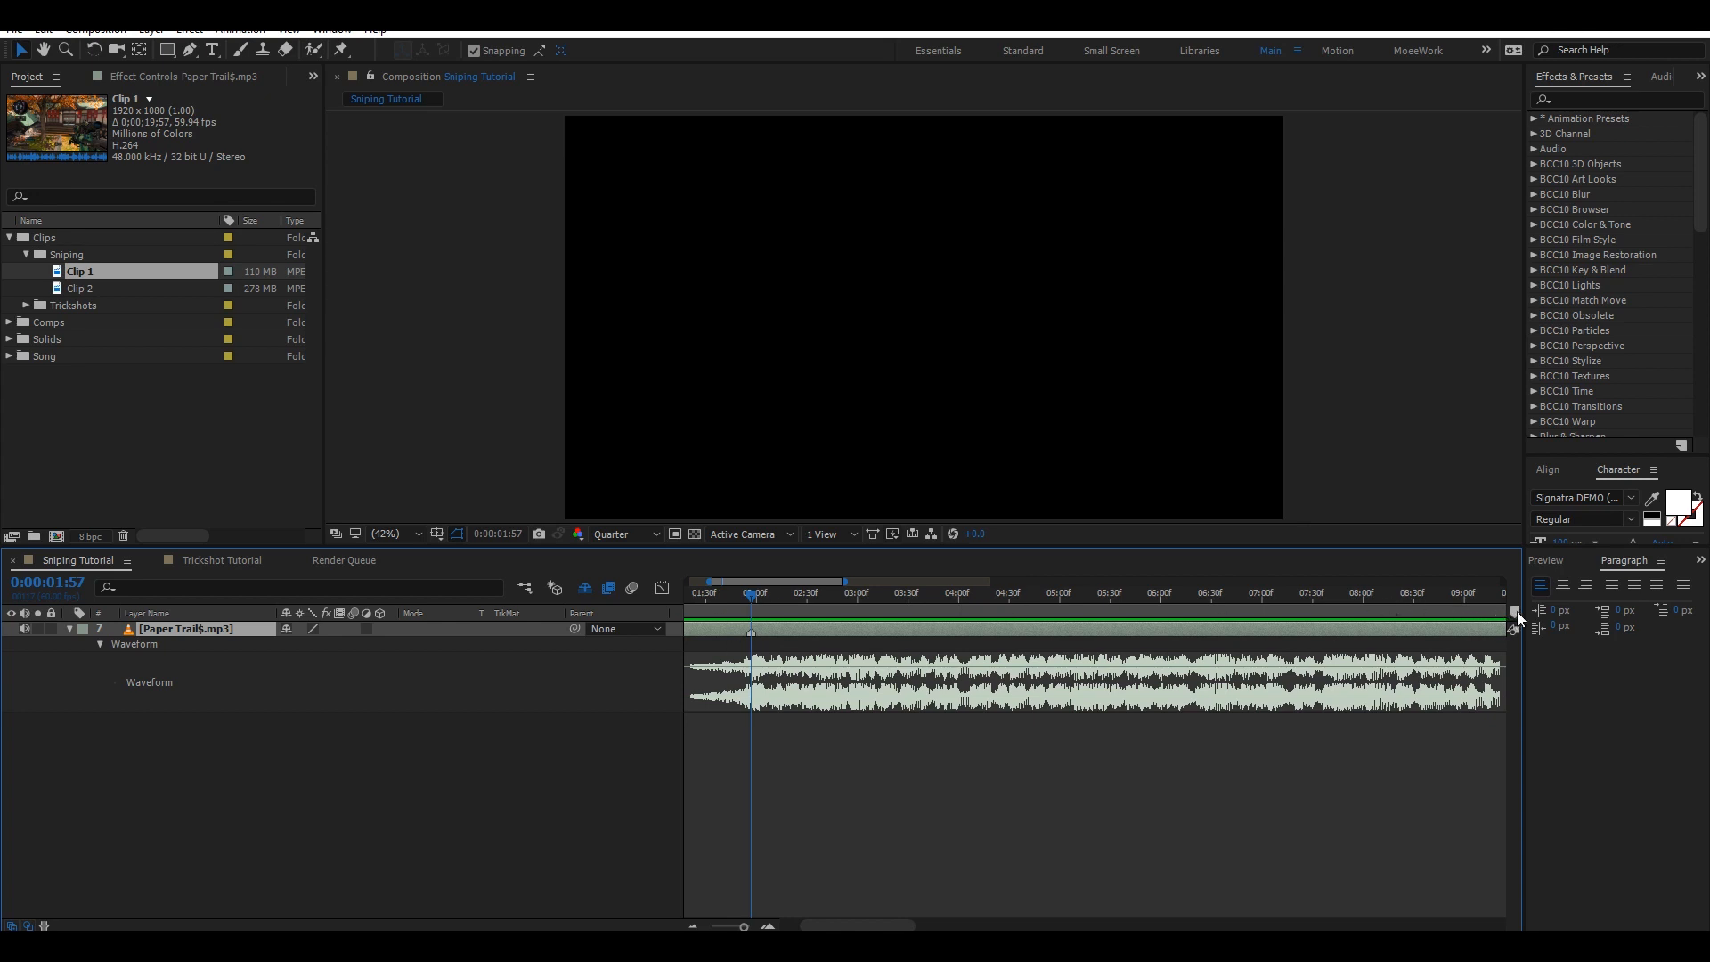
{"action": "mouse_move", "coordinate": [1516, 612]}
{"action": "left_mouse_down"}
{"action": "mouse_move", "coordinate": [701, 610]}
{"action": "mouse_move", "coordinate": [757, 613]}
{"action": "left_mouse_up"}
{"action": "left_click", "coordinate": [766, 926]}
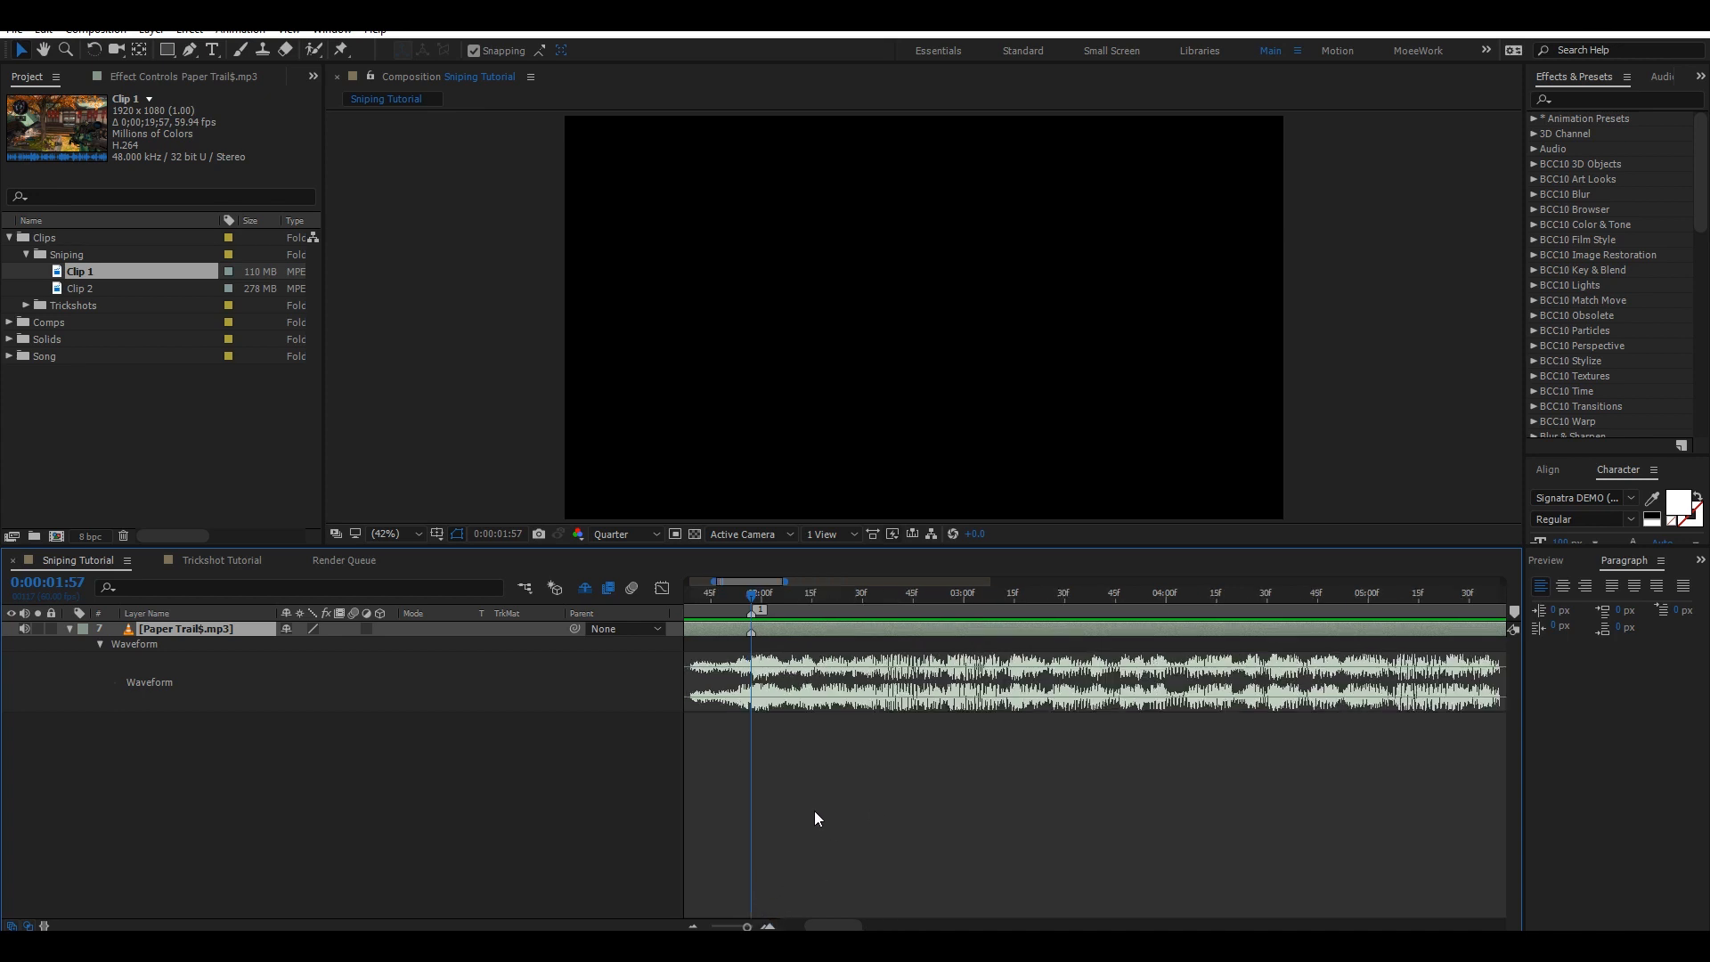
Play the audio and add another layer marker on the next beat.
{"action": "key", "text": "space"}
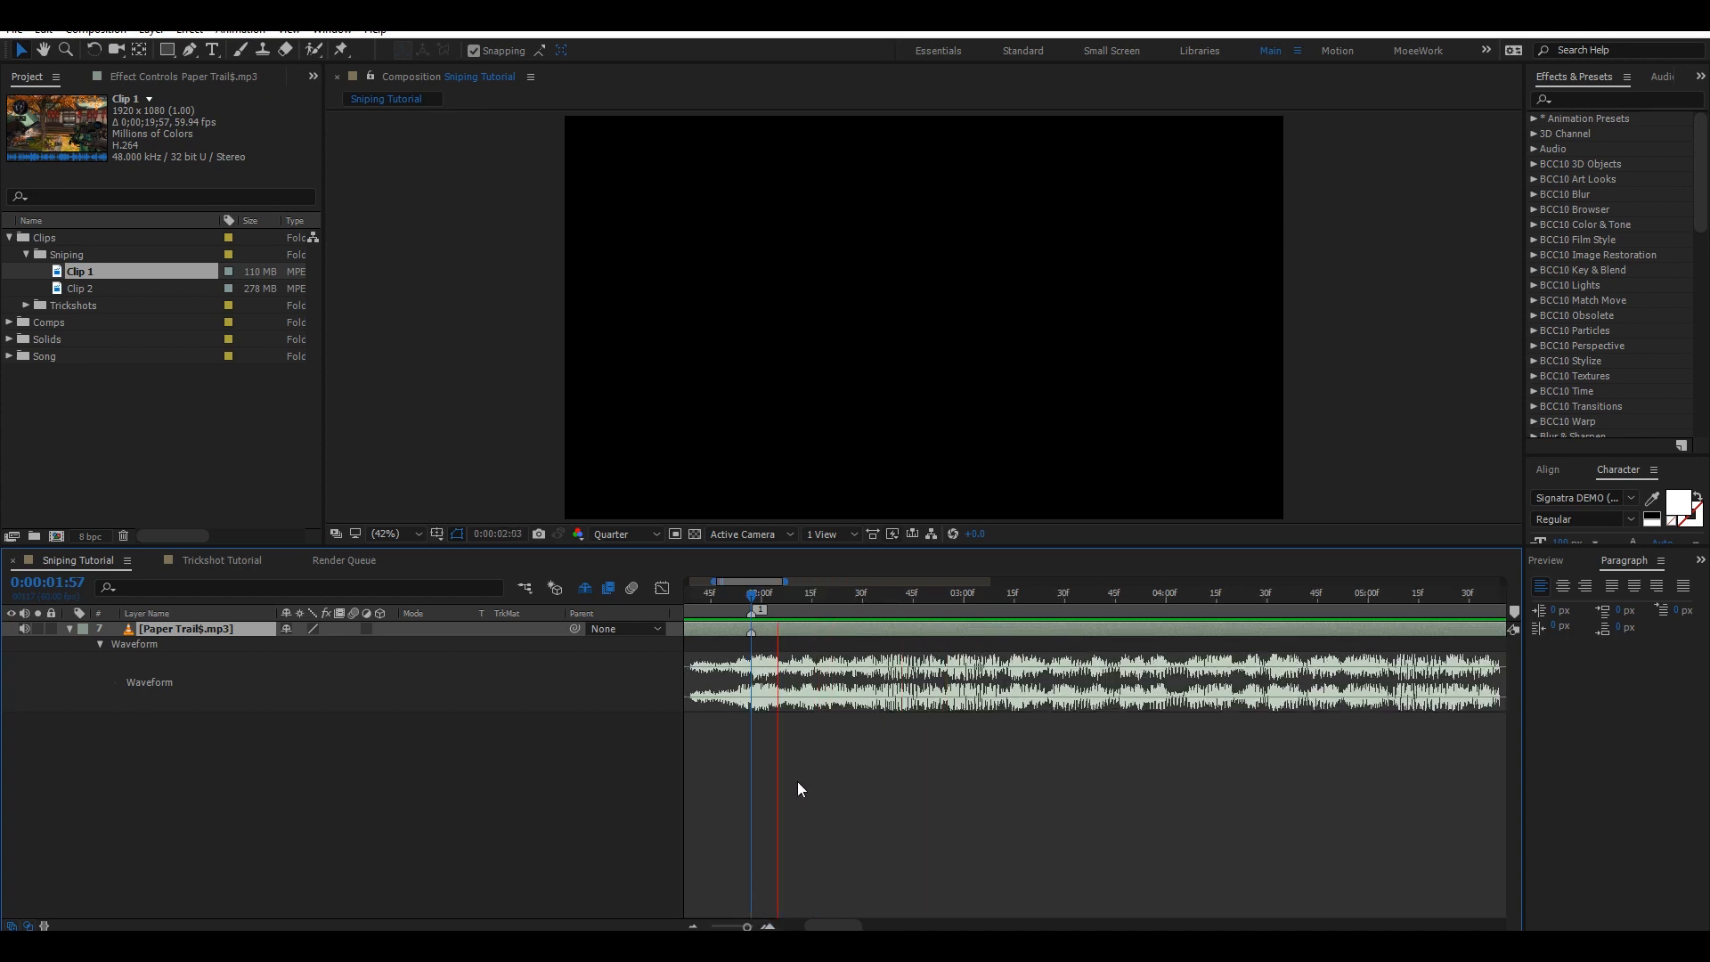
{"action": "key", "text": "KP_Multiply"}
{"action": "key", "text": "space"}
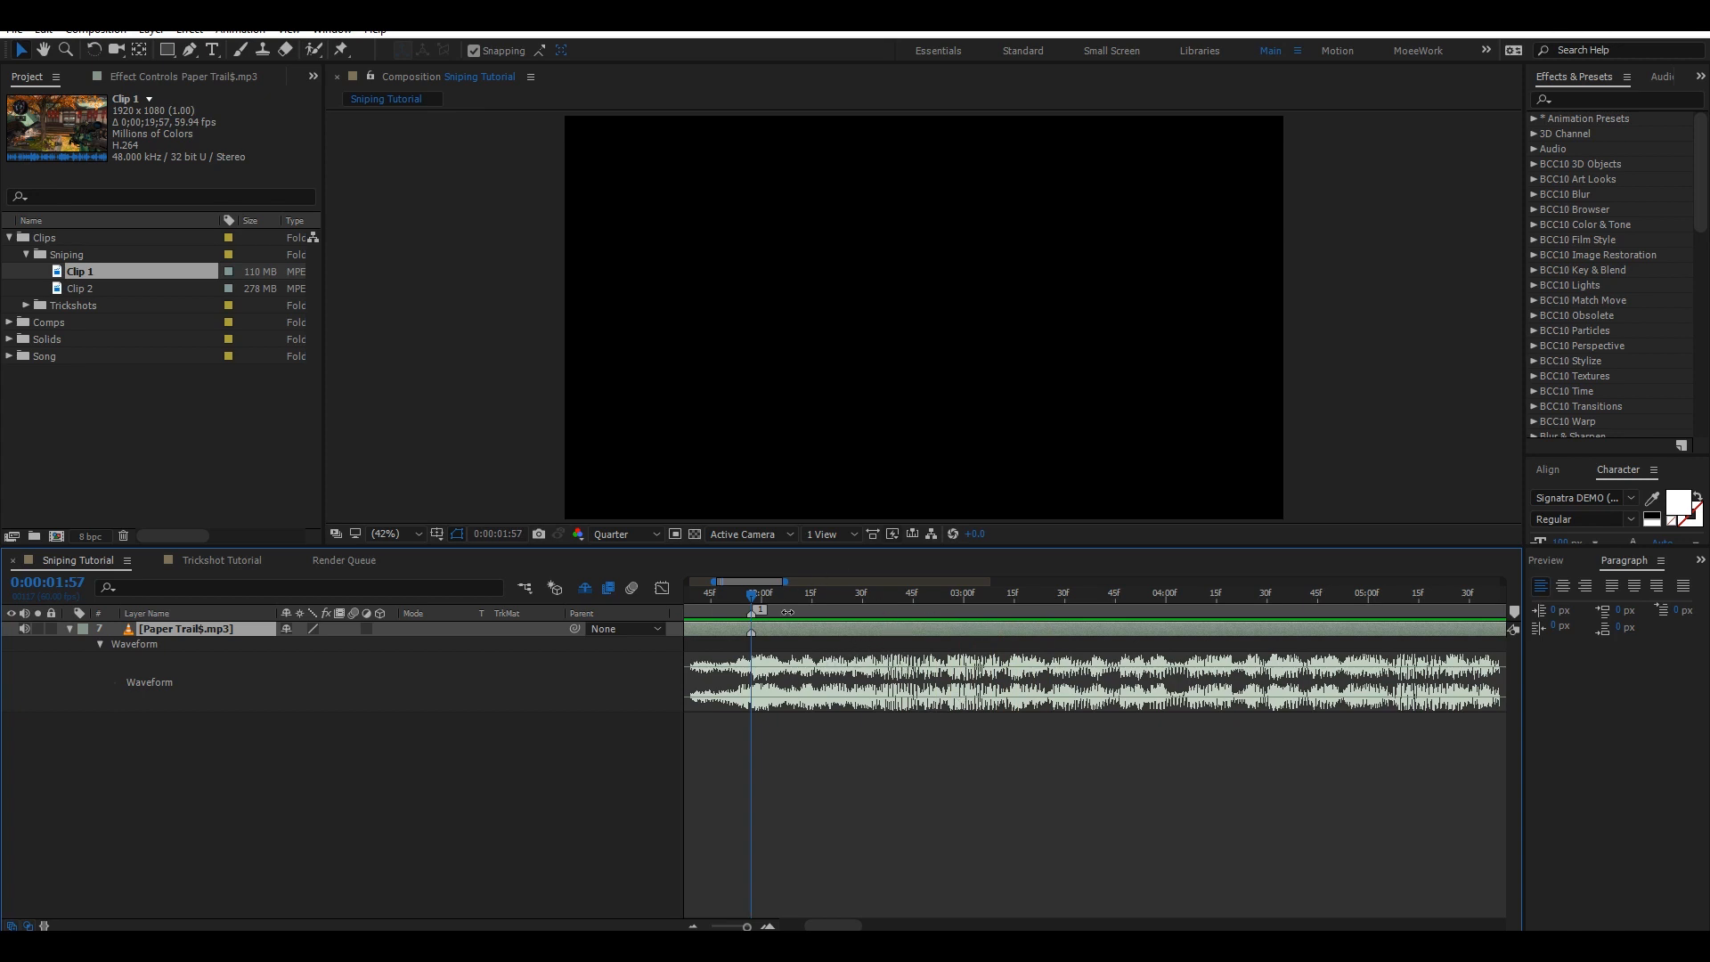
{"action": "left_click_drag", "start_coordinate": [807, 598], "coordinate": [852, 585]}
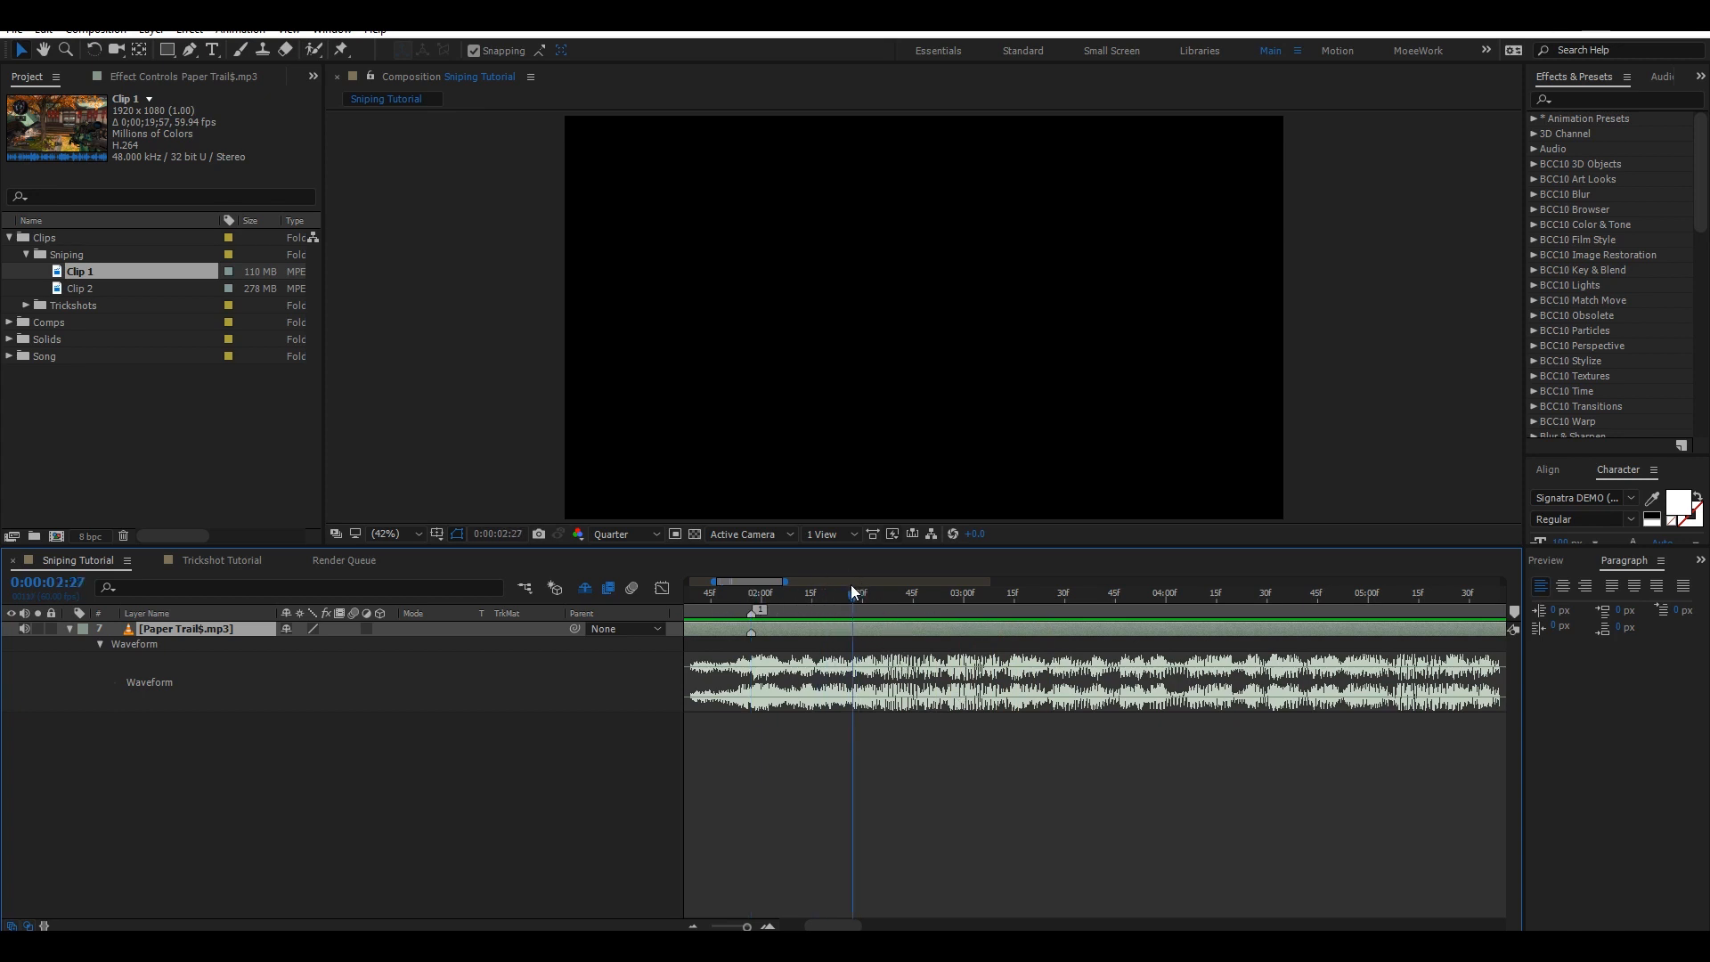
{"action": "left_click", "coordinate": [748, 593]}
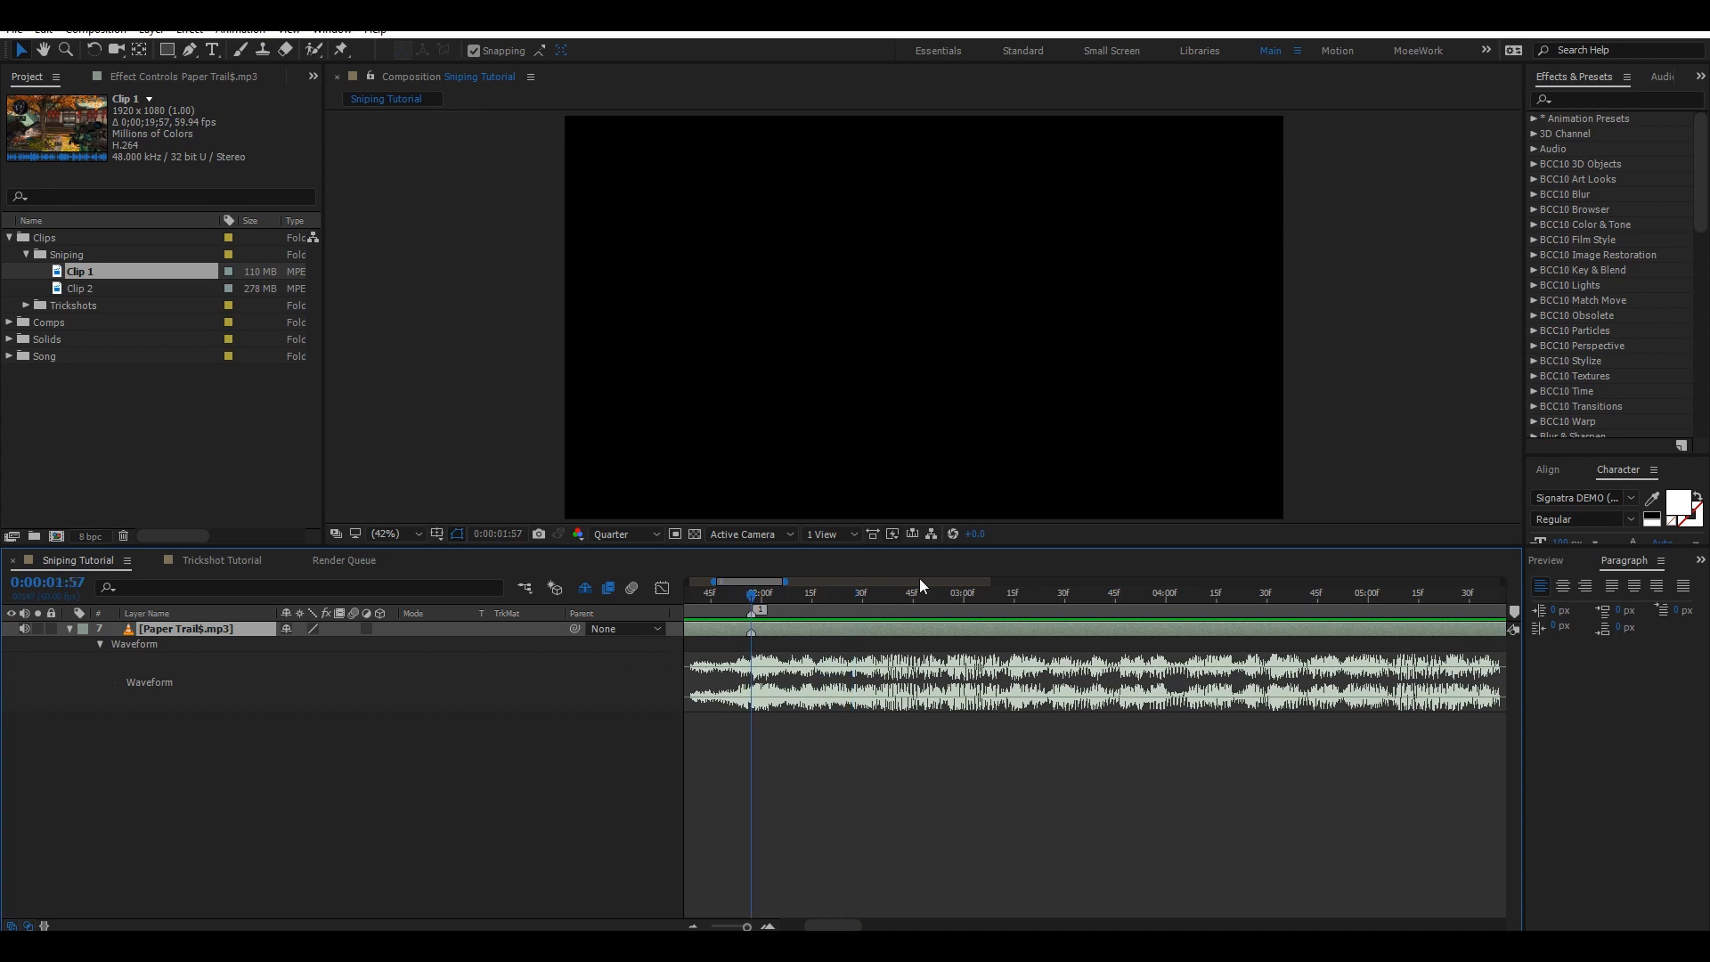
{"action": "left_click", "coordinate": [692, 928]}
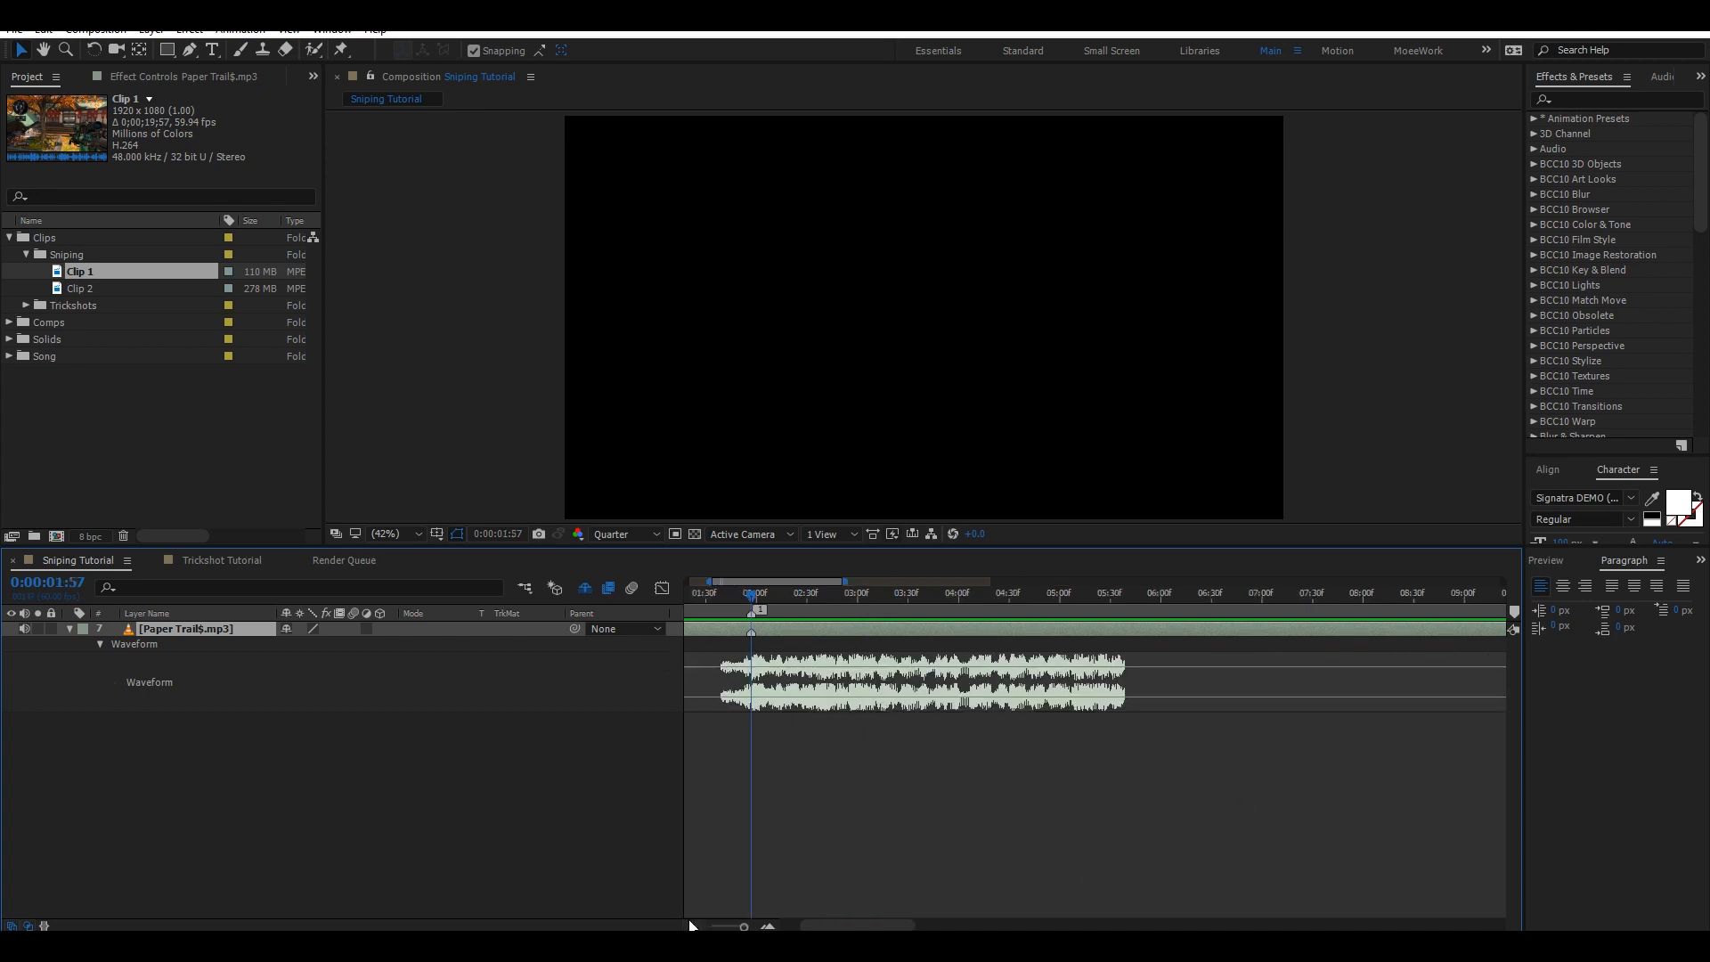
{"action": "left_click", "coordinate": [767, 927]}
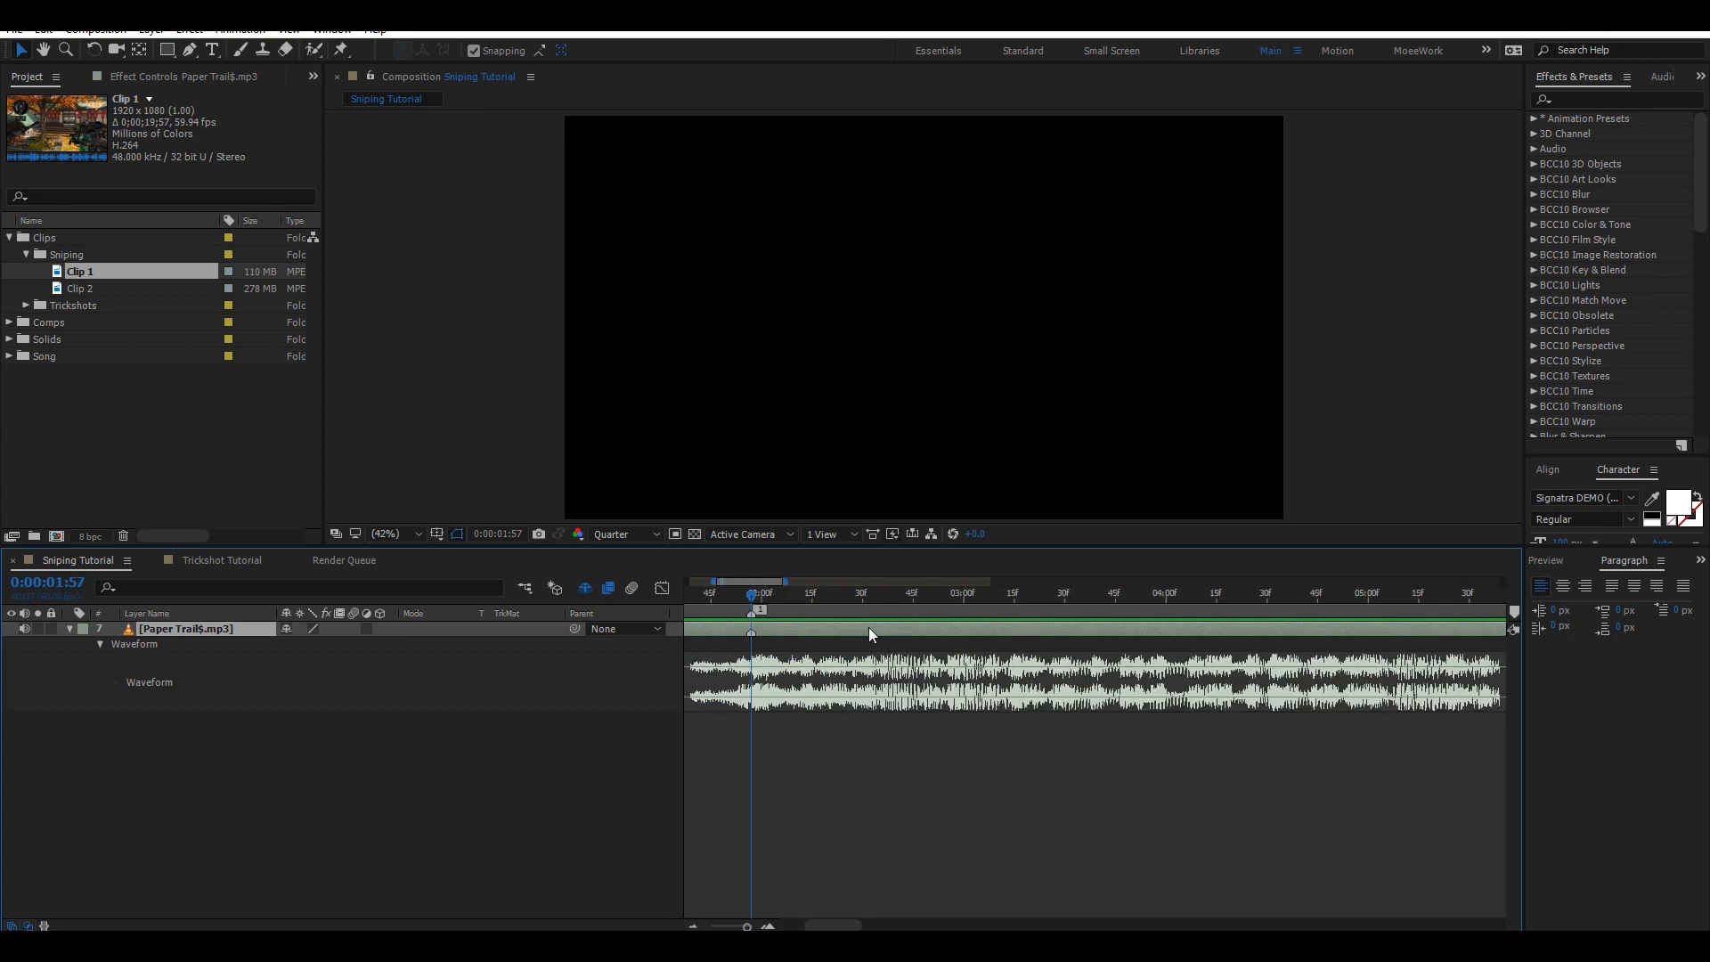
Scrub through the song and add layer markers on two more beats.
{"action": "left_click_drag", "start_coordinate": [1503, 616], "coordinate": [1462, 612]}
{"action": "key", "text": "ctrl+z"}
{"action": "left_click_drag", "start_coordinate": [745, 596], "coordinate": [1113, 592]}
{"action": "key", "text": "KP_Multiply"}
{"action": "left_click", "coordinate": [343, 508]}
{"action": "left_click", "coordinate": [1366, 596]}
{"action": "key", "text": "KP_Multiply"}
{"action": "key", "text": "space"}
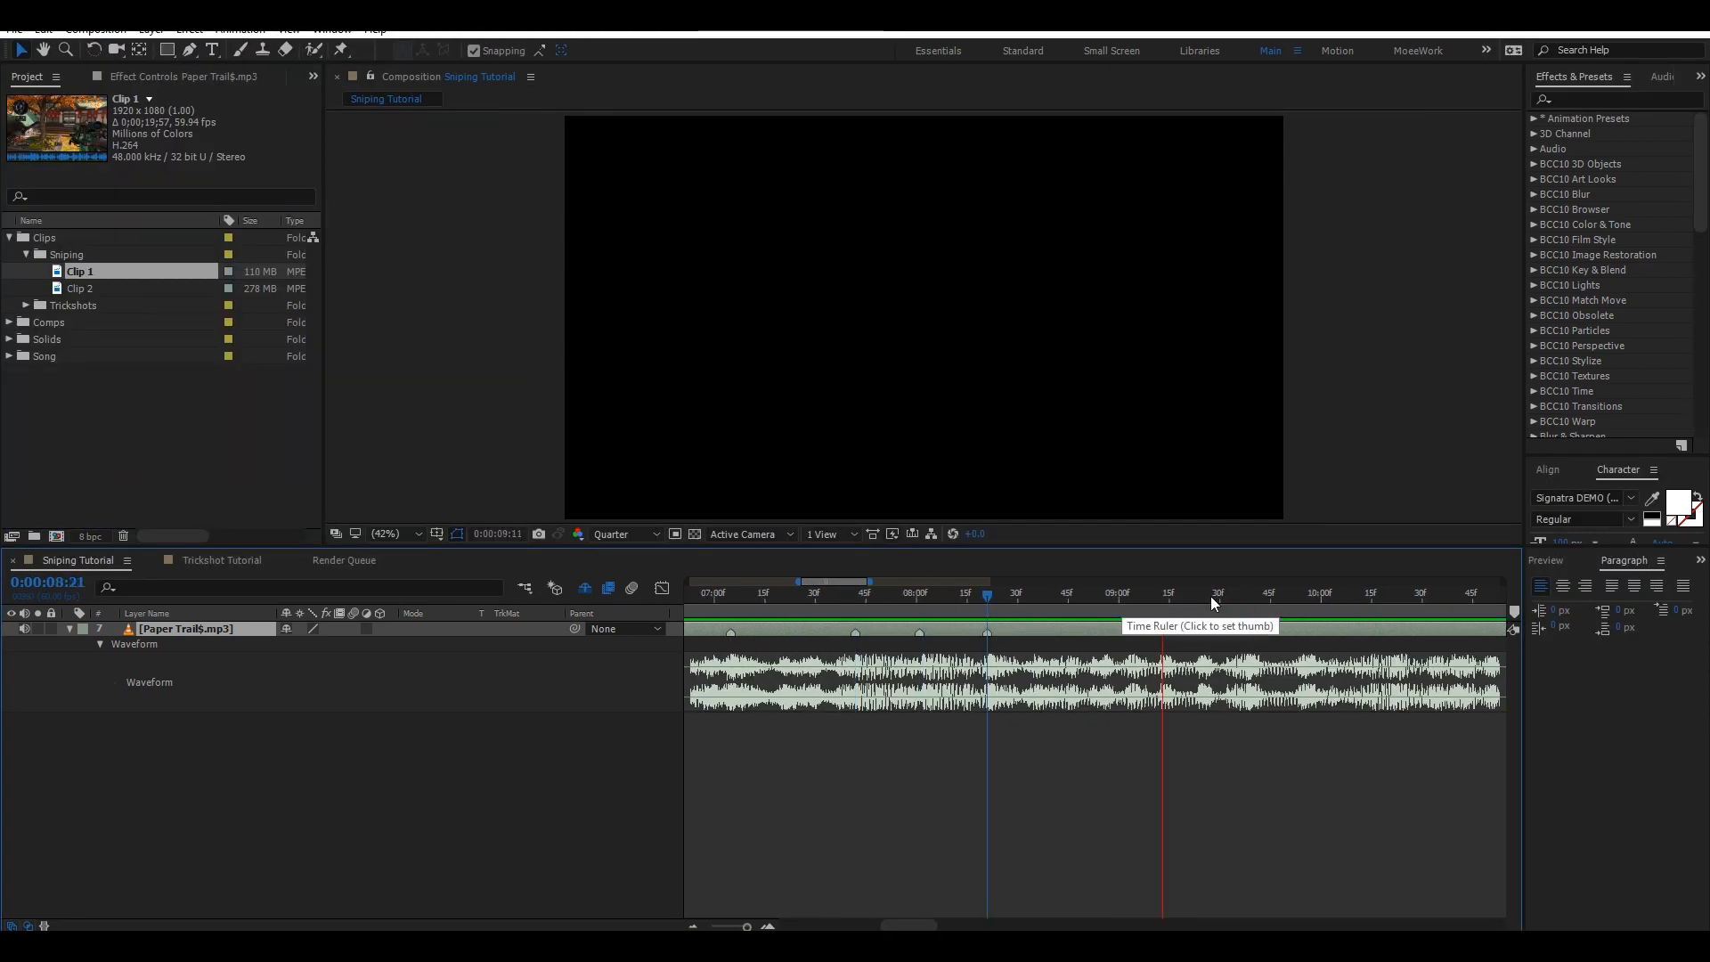
Continue adding layer markers on each beat further along the song up to about 18 seconds.
{"action": "left_click", "coordinate": [1241, 595]}
{"action": "left_click", "coordinate": [1368, 594]}
{"action": "key", "text": "KP_Multiply"}
{"action": "scroll", "coordinate": [1358, 595], "scroll_direction": "right", "scroll_amount": 5}
{"action": "left_click", "coordinate": [1133, 597]}
{"action": "key", "text": "KP_Multiply"}
{"action": "scroll", "coordinate": [1270, 615], "scroll_direction": "right", "scroll_amount": 3}
{"action": "left_click", "coordinate": [1192, 596]}
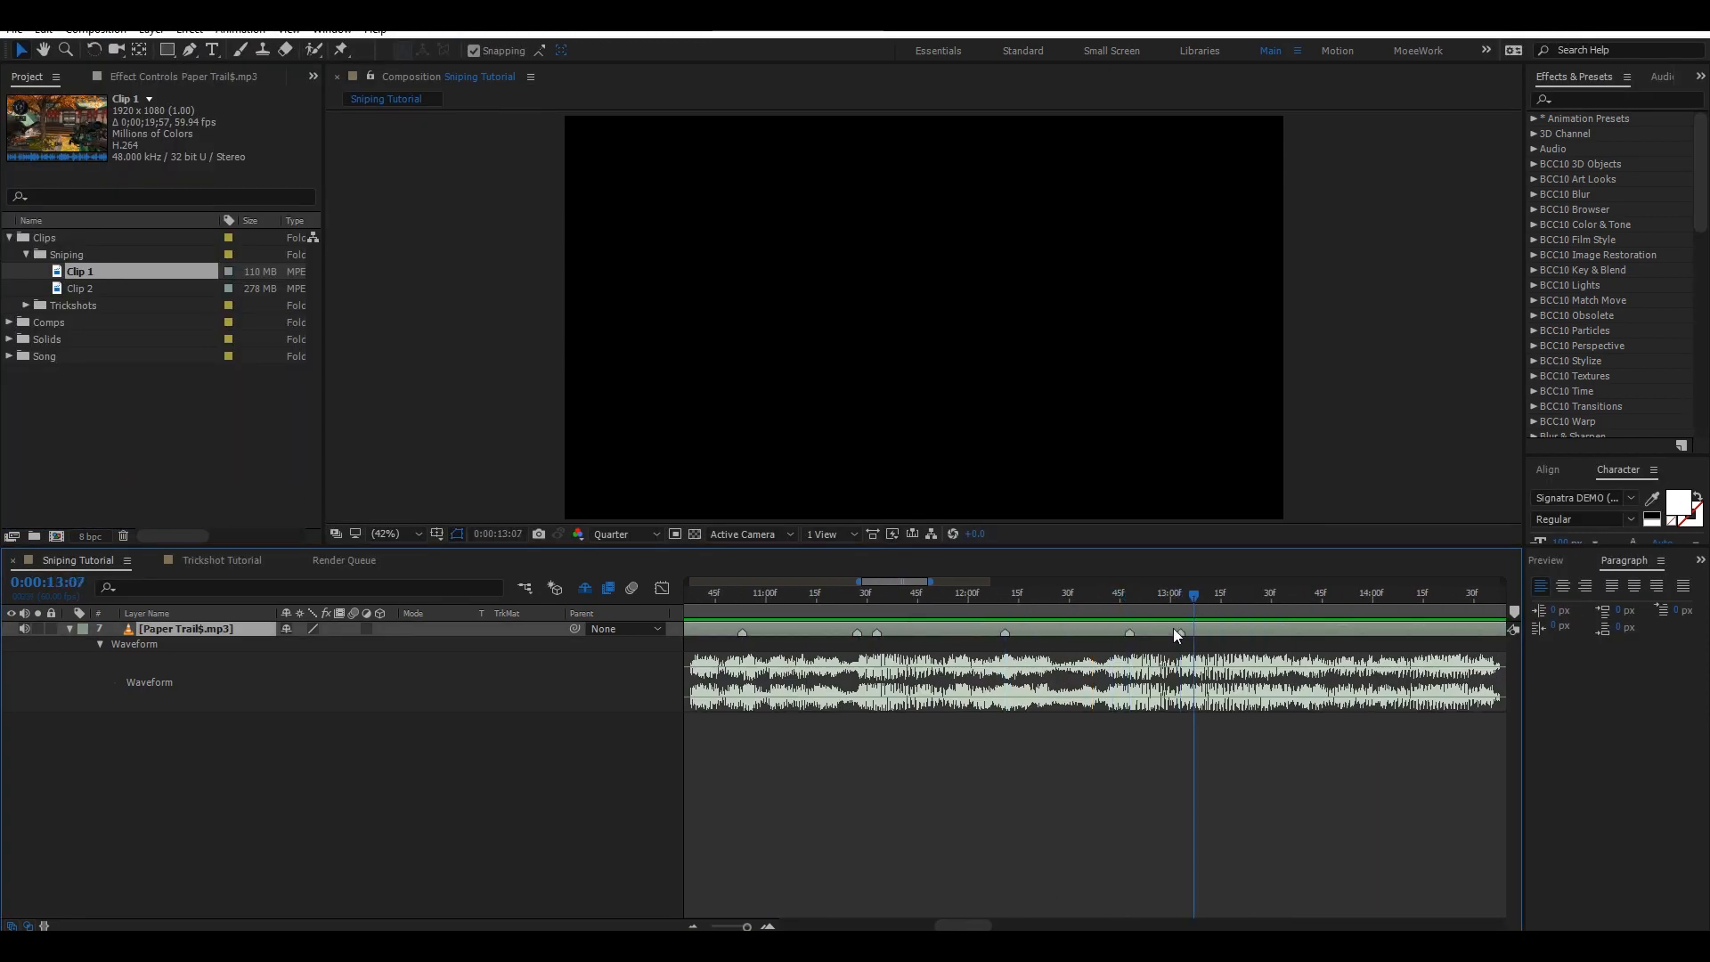
{"action": "left_click", "coordinate": [1240, 597]}
{"action": "key", "text": "KP_Multiply"}
{"action": "key", "text": "space"}
{"action": "left_click", "coordinate": [1063, 597]}
{"action": "key", "text": "KP_Multiply"}
{"action": "left_click", "coordinate": [1198, 597]}
{"action": "key", "text": "KP_Multiply"}
{"action": "scroll", "coordinate": [1199, 598], "scroll_direction": "down", "scroll_amount": 2}
{"action": "left_click", "coordinate": [1467, 596]}
{"action": "key", "text": "KP_Multiply"}
{"action": "scroll", "coordinate": [1467, 601], "scroll_direction": "down", "scroll_amount": 3}
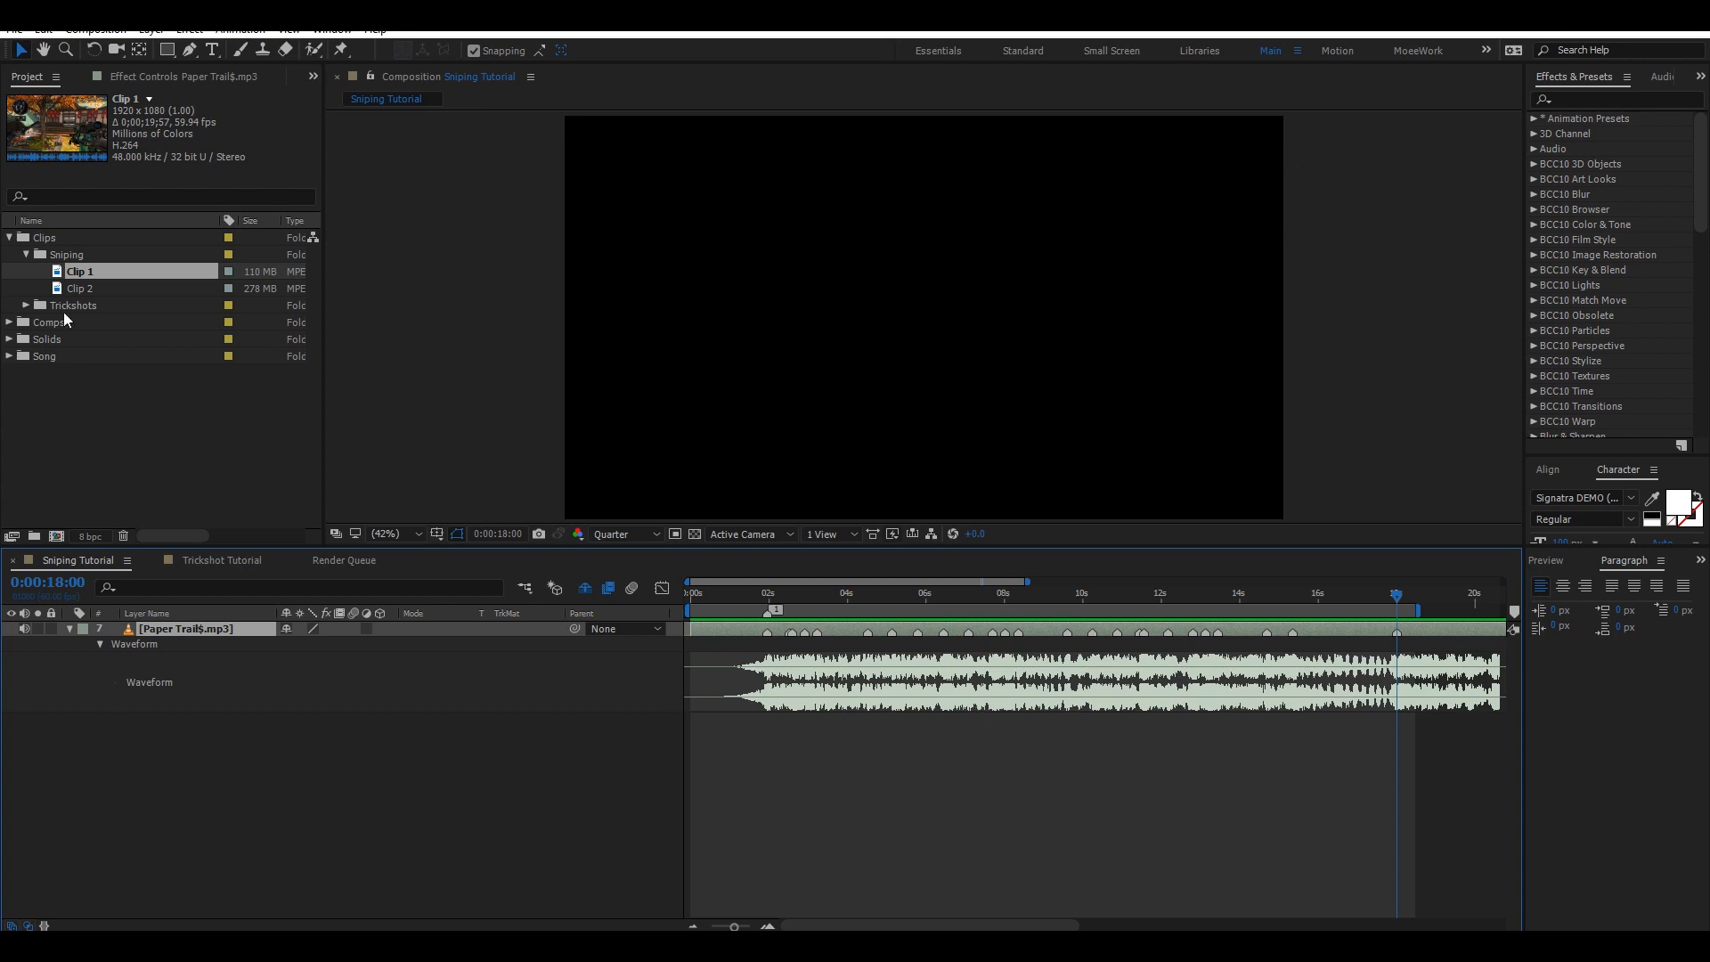
Open Clip 1 from the Sniping folder in the footage viewer and set its in point at 0;00;04;10.
{"action": "right_click", "coordinate": [93, 303]}
{"action": "left_click", "coordinate": [71, 271]}
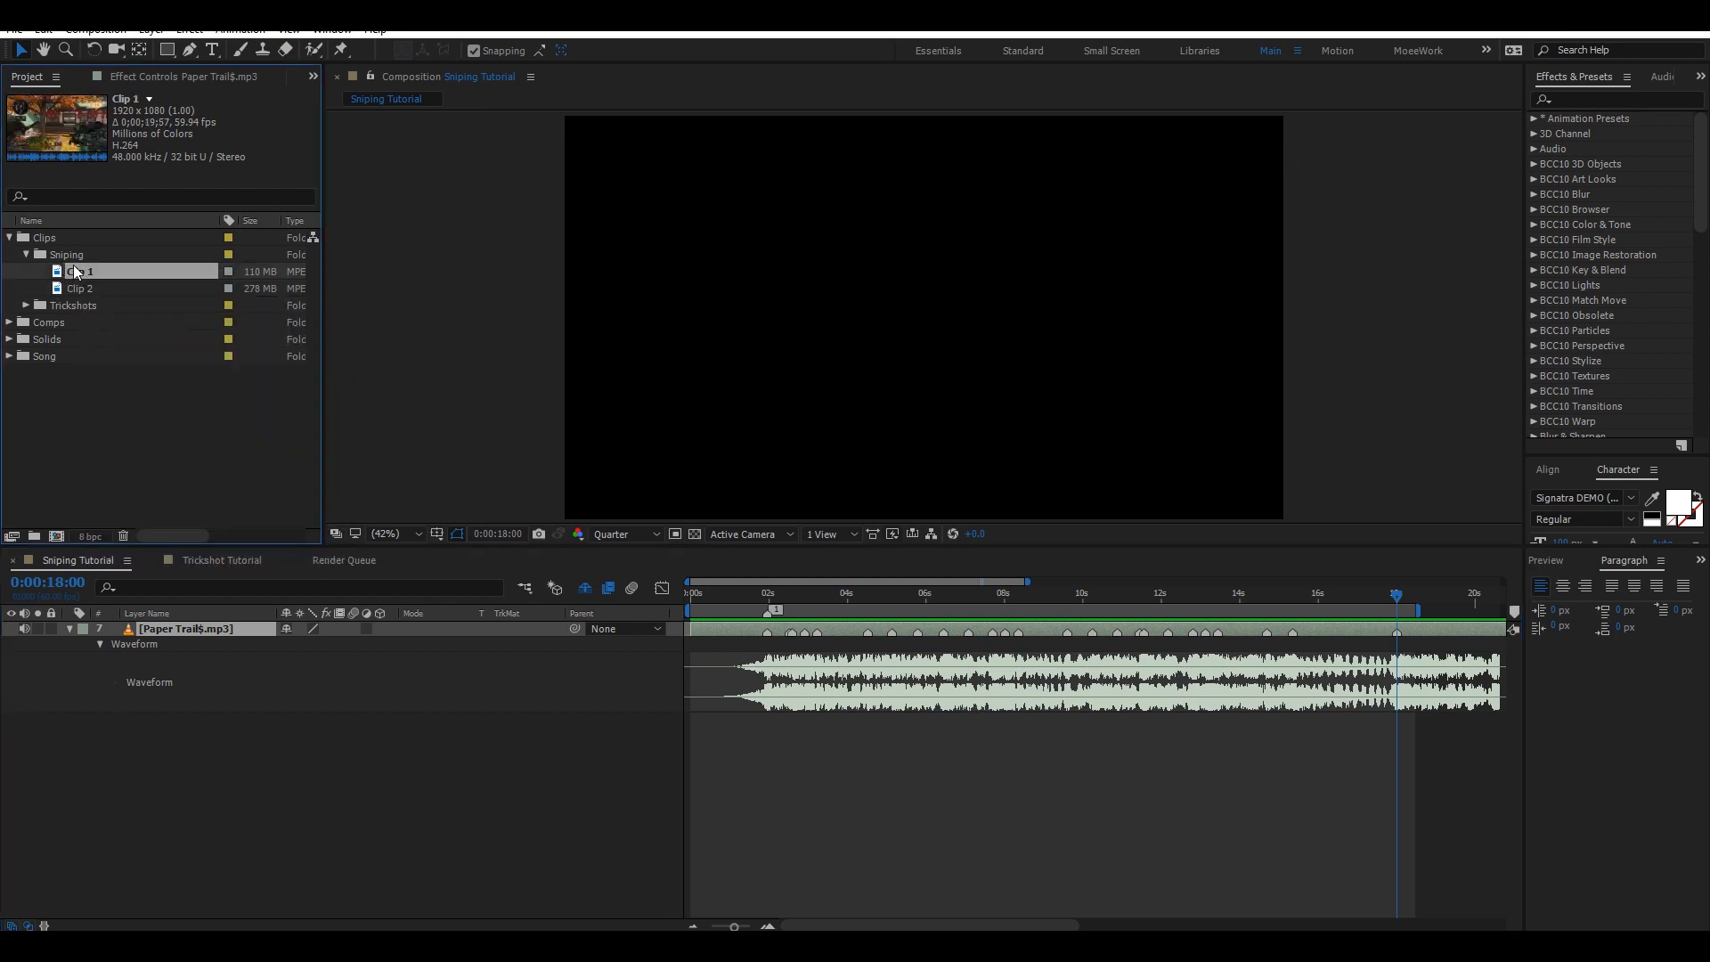
{"action": "left_click_drag", "start_coordinate": [71, 271], "coordinate": [211, 611]}
{"action": "double_click", "coordinate": [89, 275]}
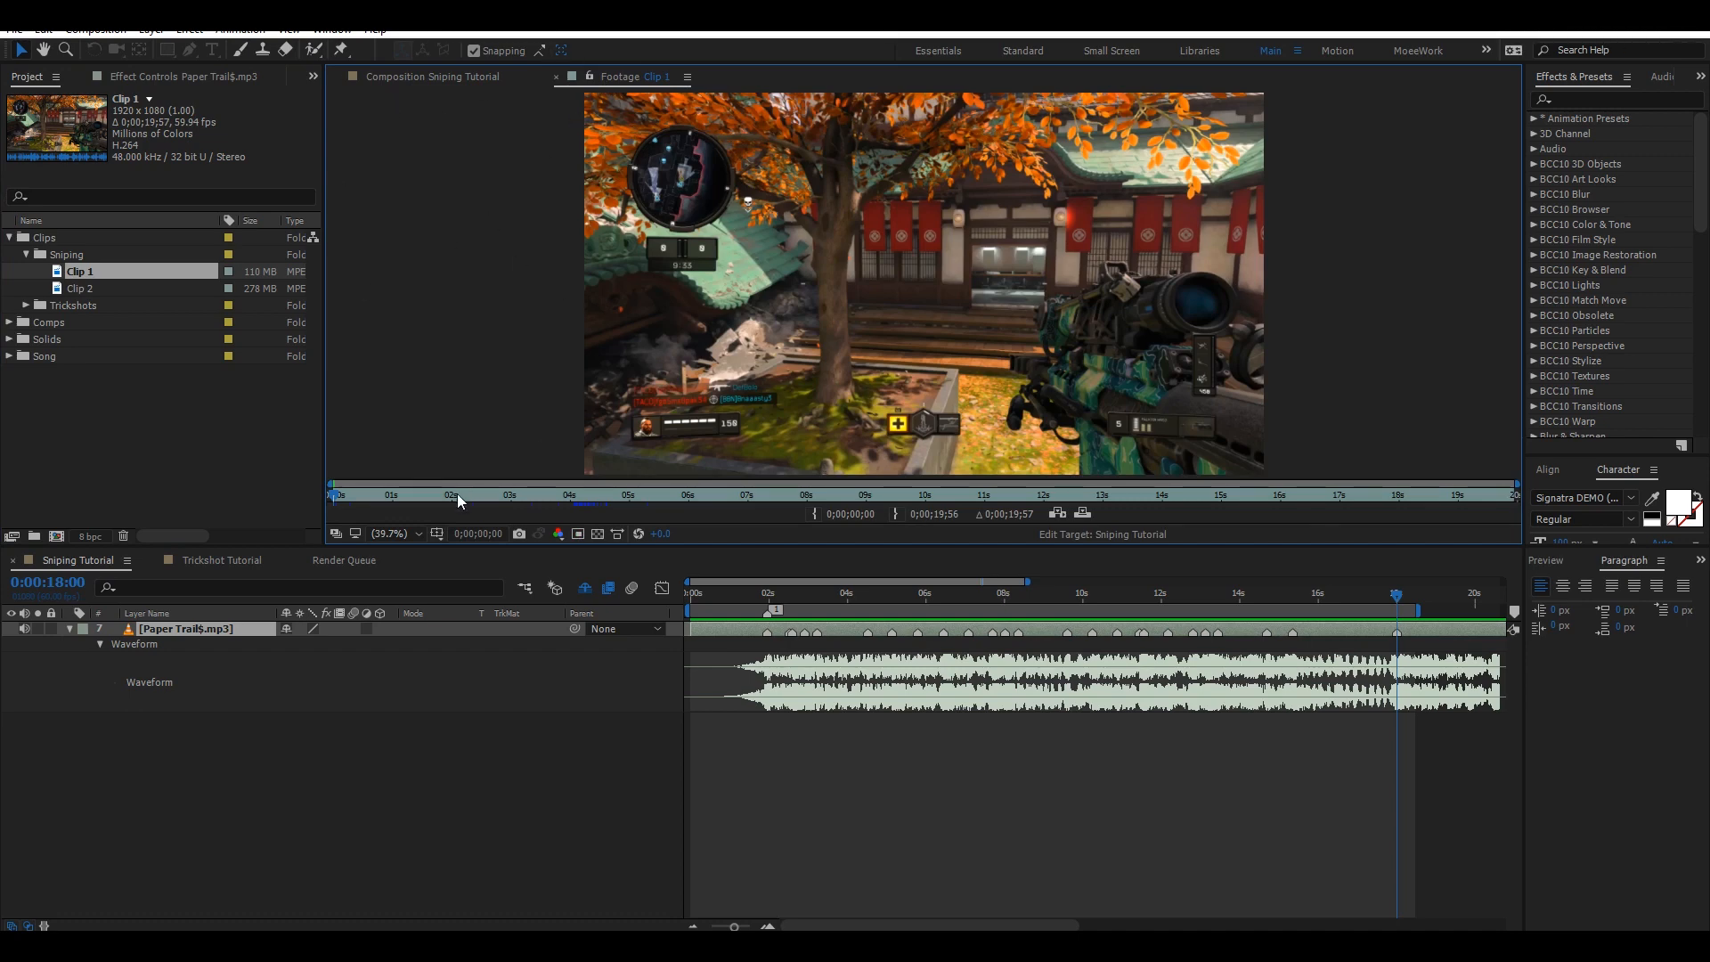
{"action": "left_click_drag", "start_coordinate": [458, 490], "coordinate": [581, 497]}
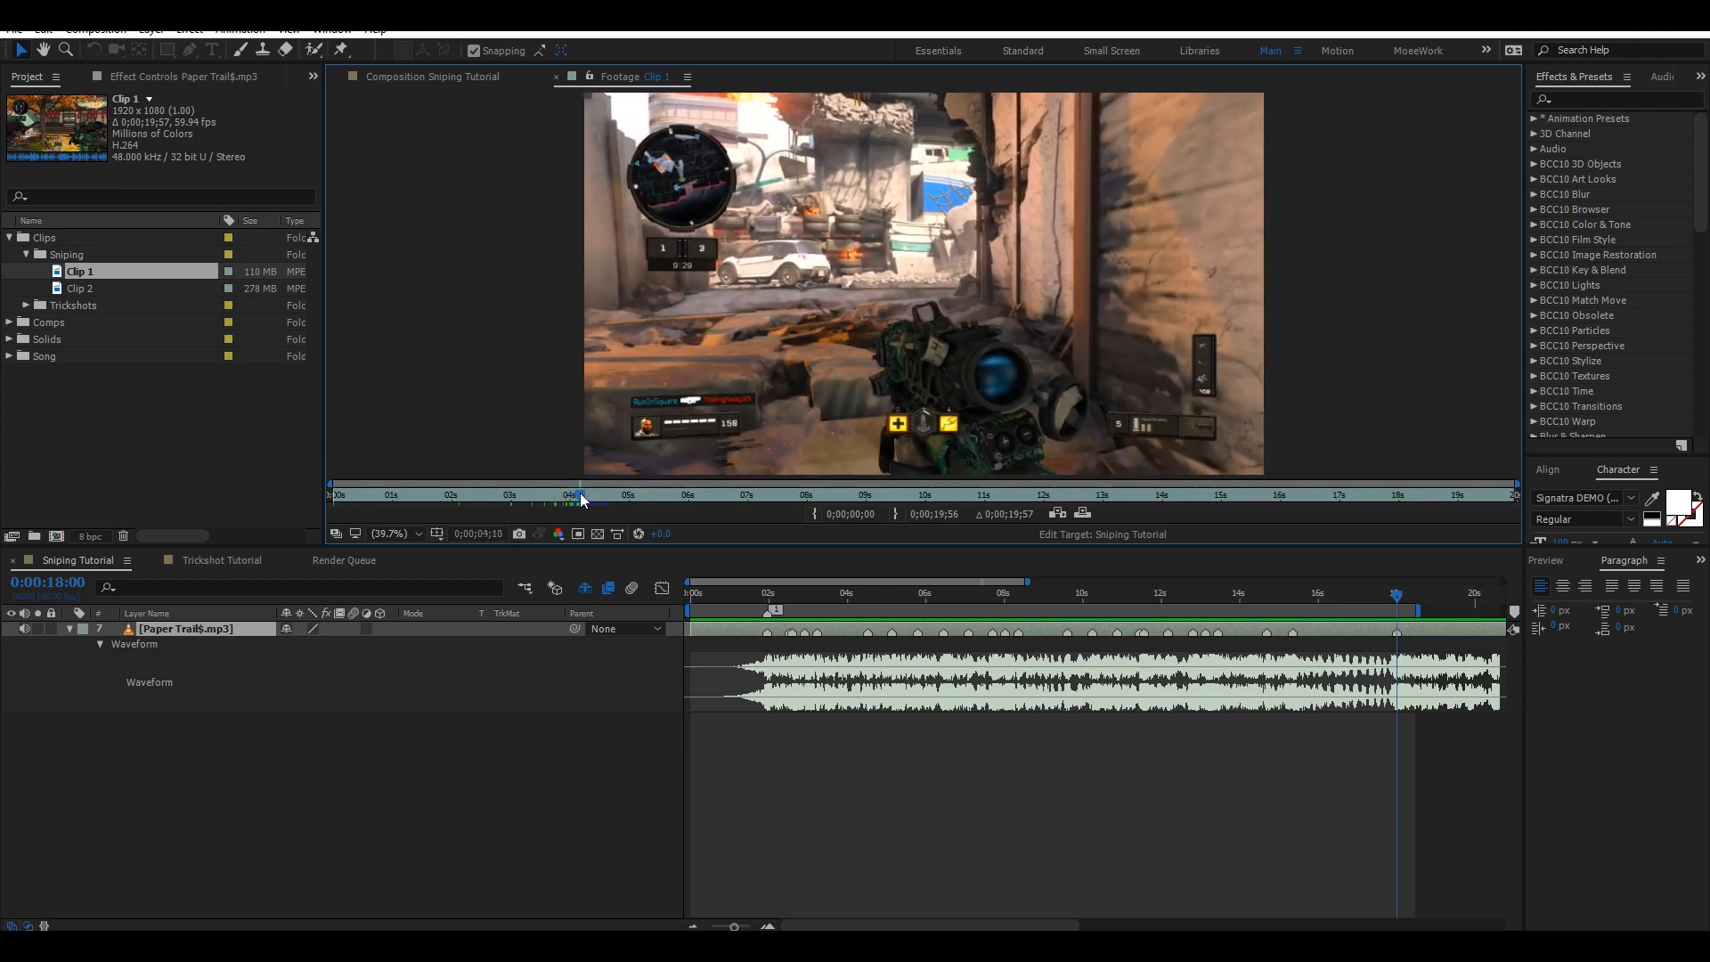
{"action": "left_click", "coordinate": [814, 517]}
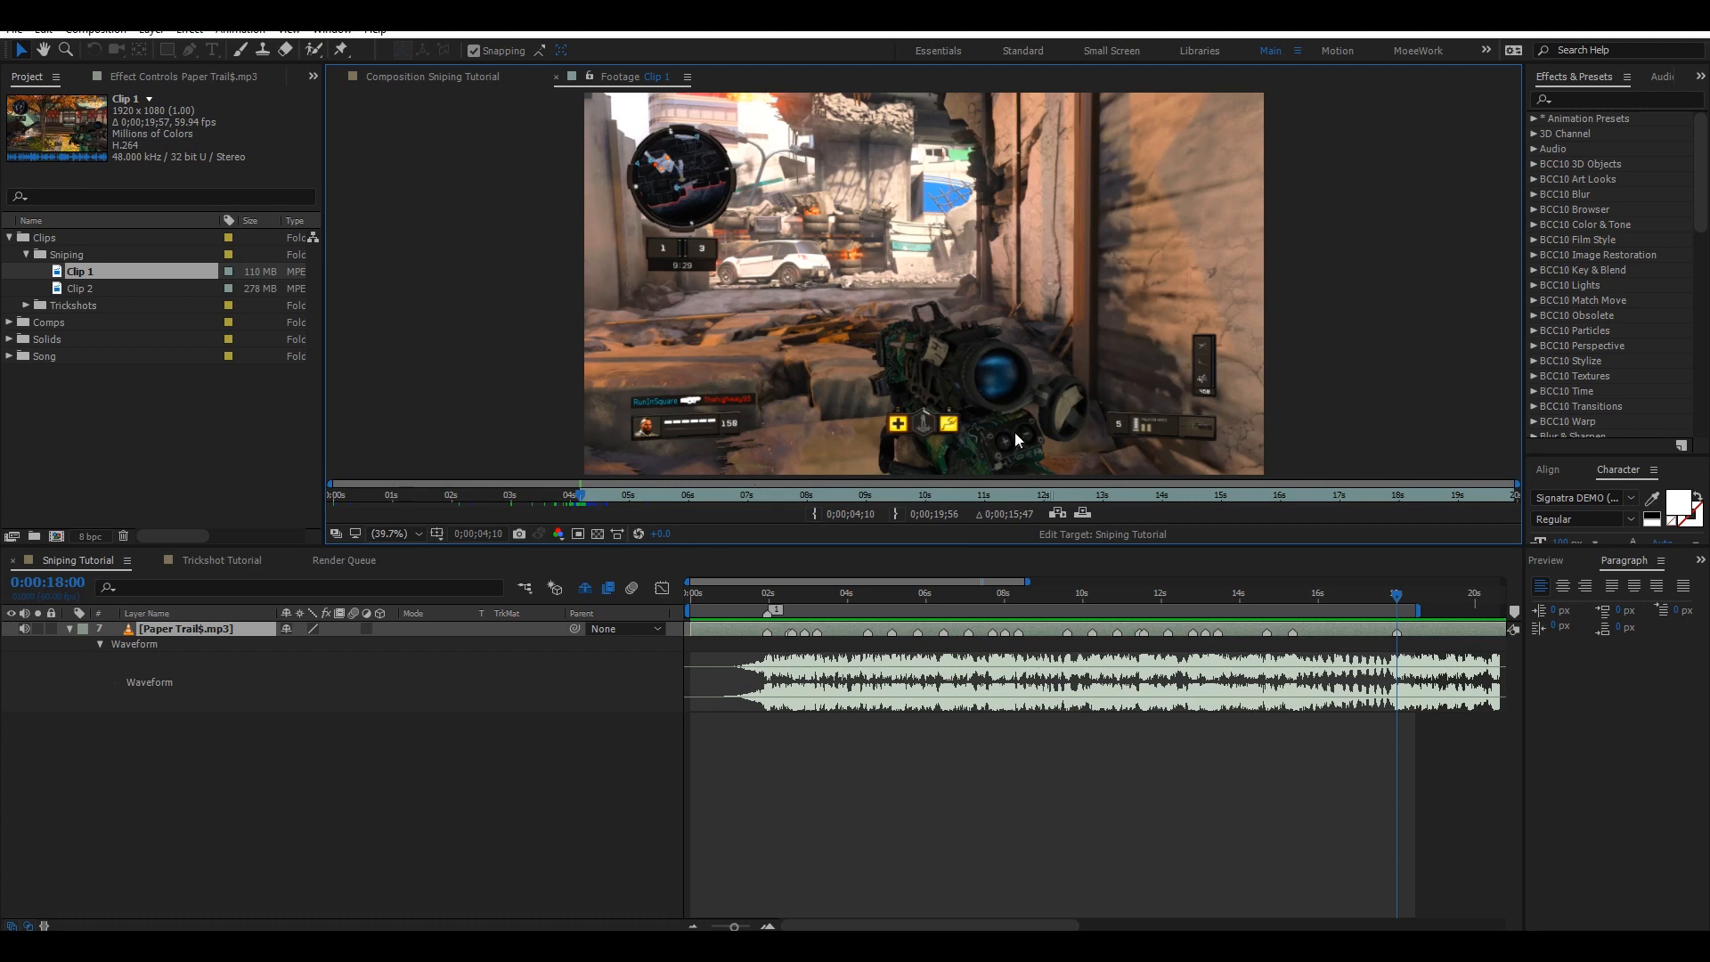
Add Clip 1 to the composition above the song and make it start at the first marker, 0:00:01:57.
{"action": "left_click_drag", "start_coordinate": [78, 272], "coordinate": [196, 626]}
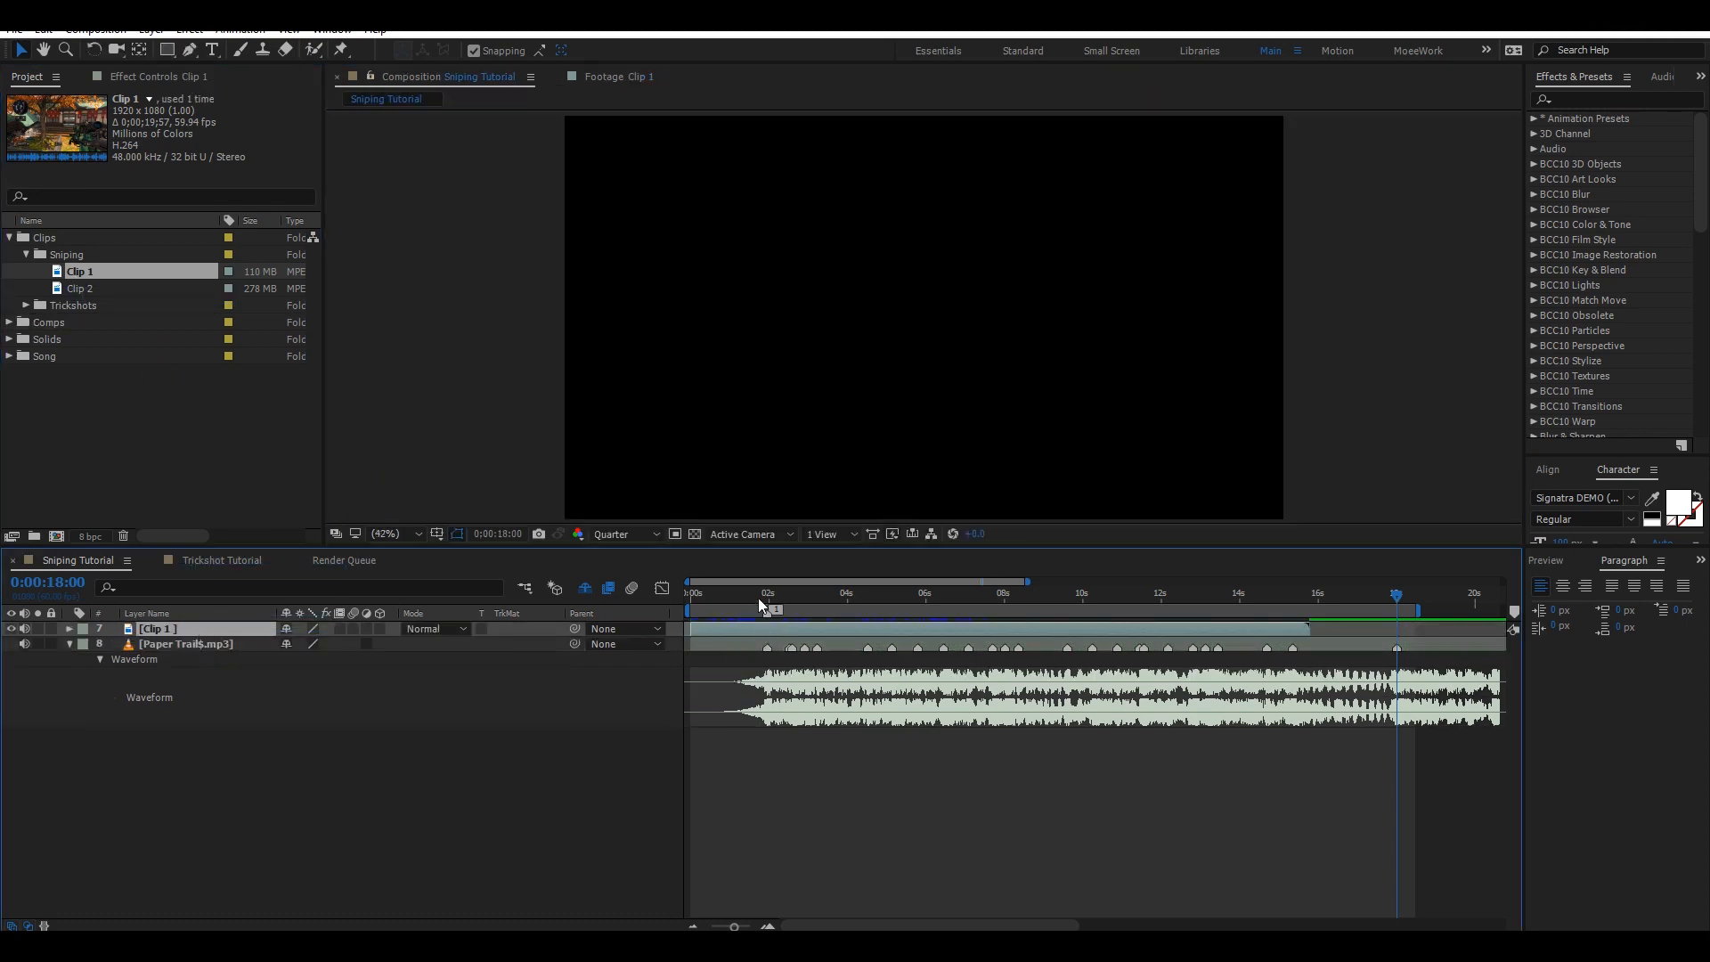
{"action": "left_click_drag", "start_coordinate": [754, 599], "coordinate": [767, 596]}
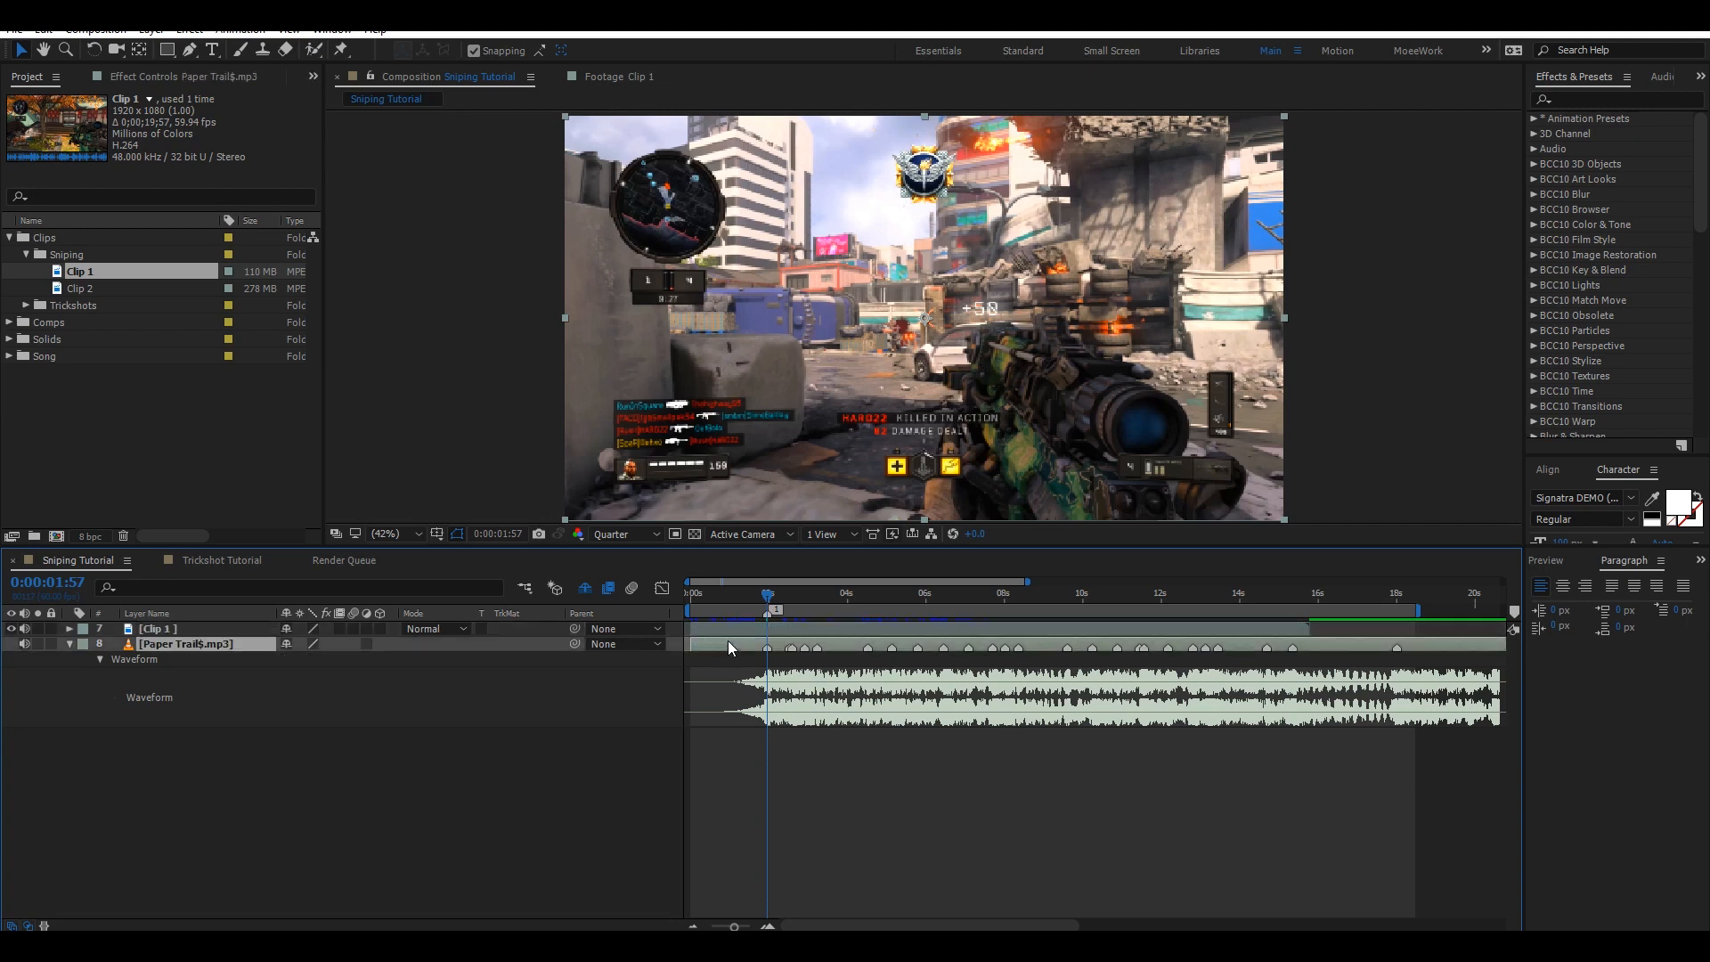
{"action": "key", "text": "p"}
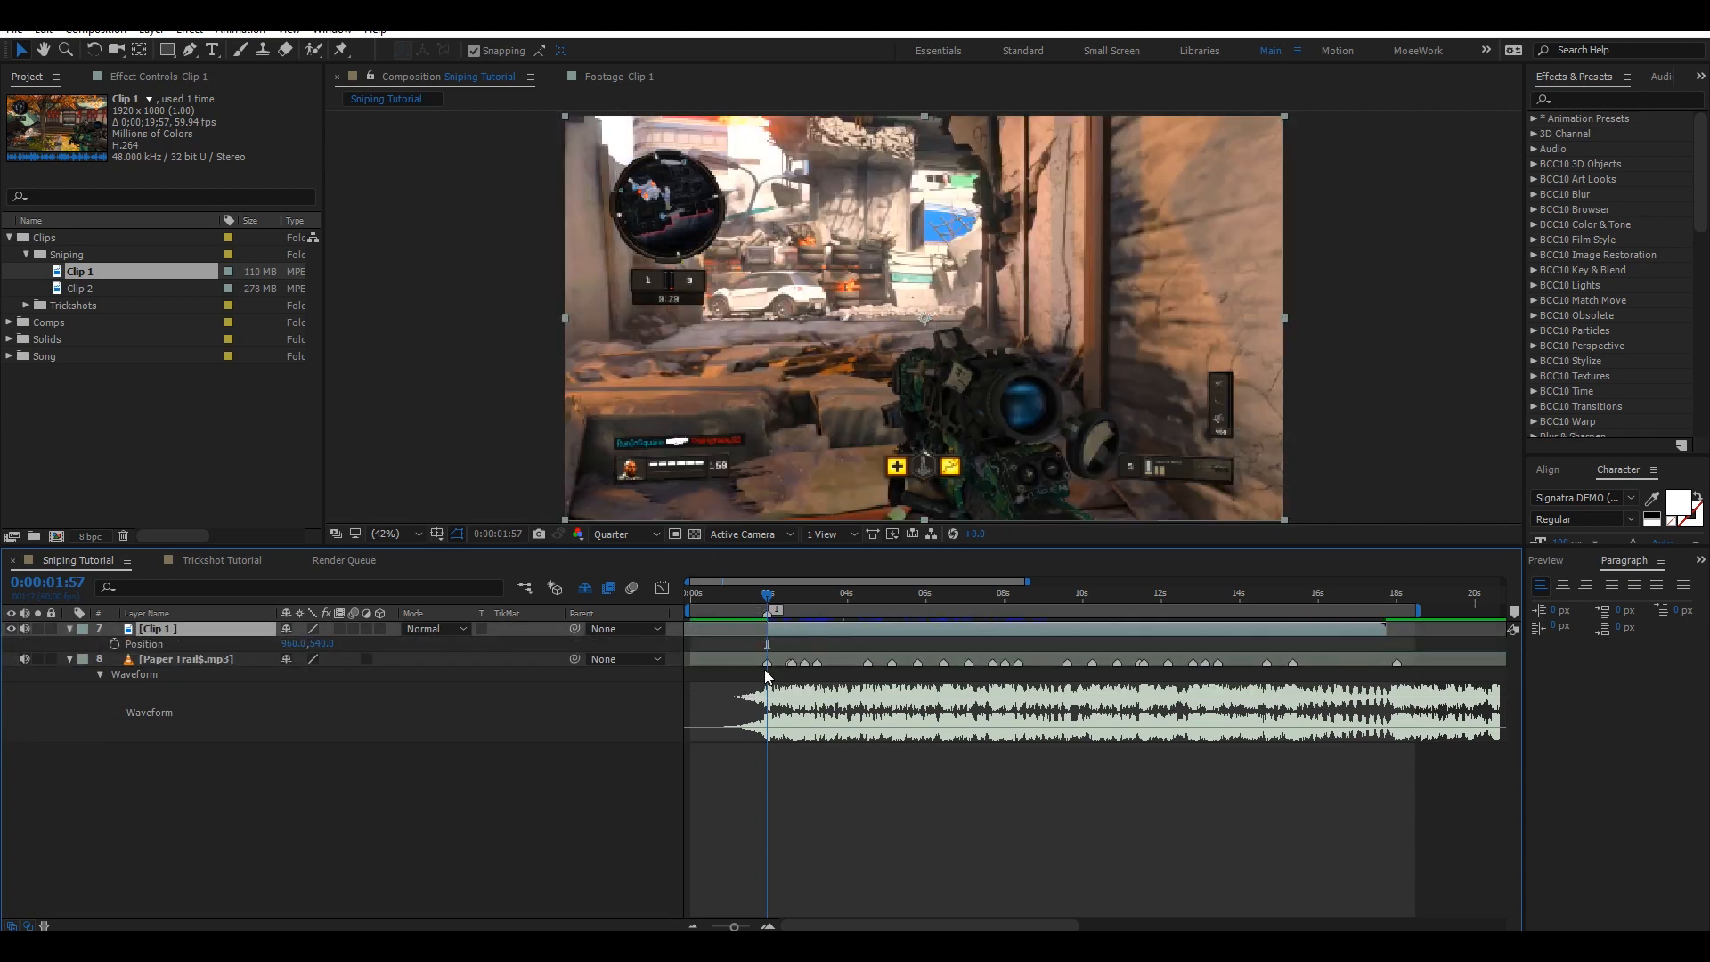
{"action": "key", "text": "]"}
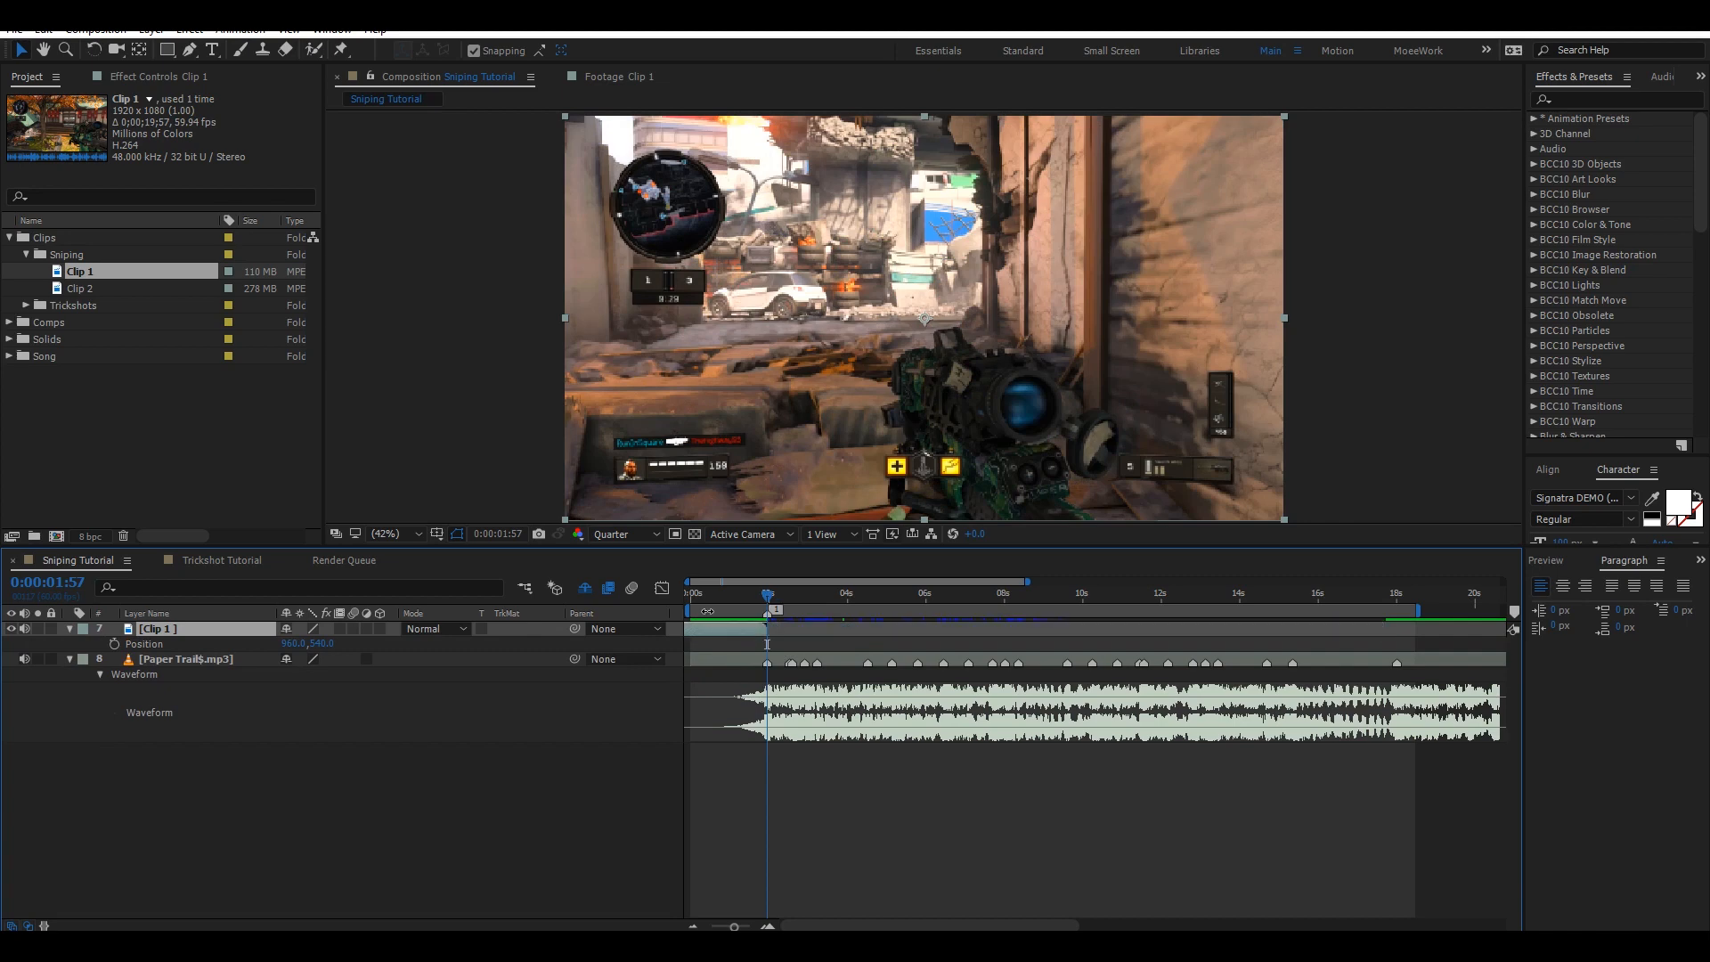
{"action": "key", "text": "["}
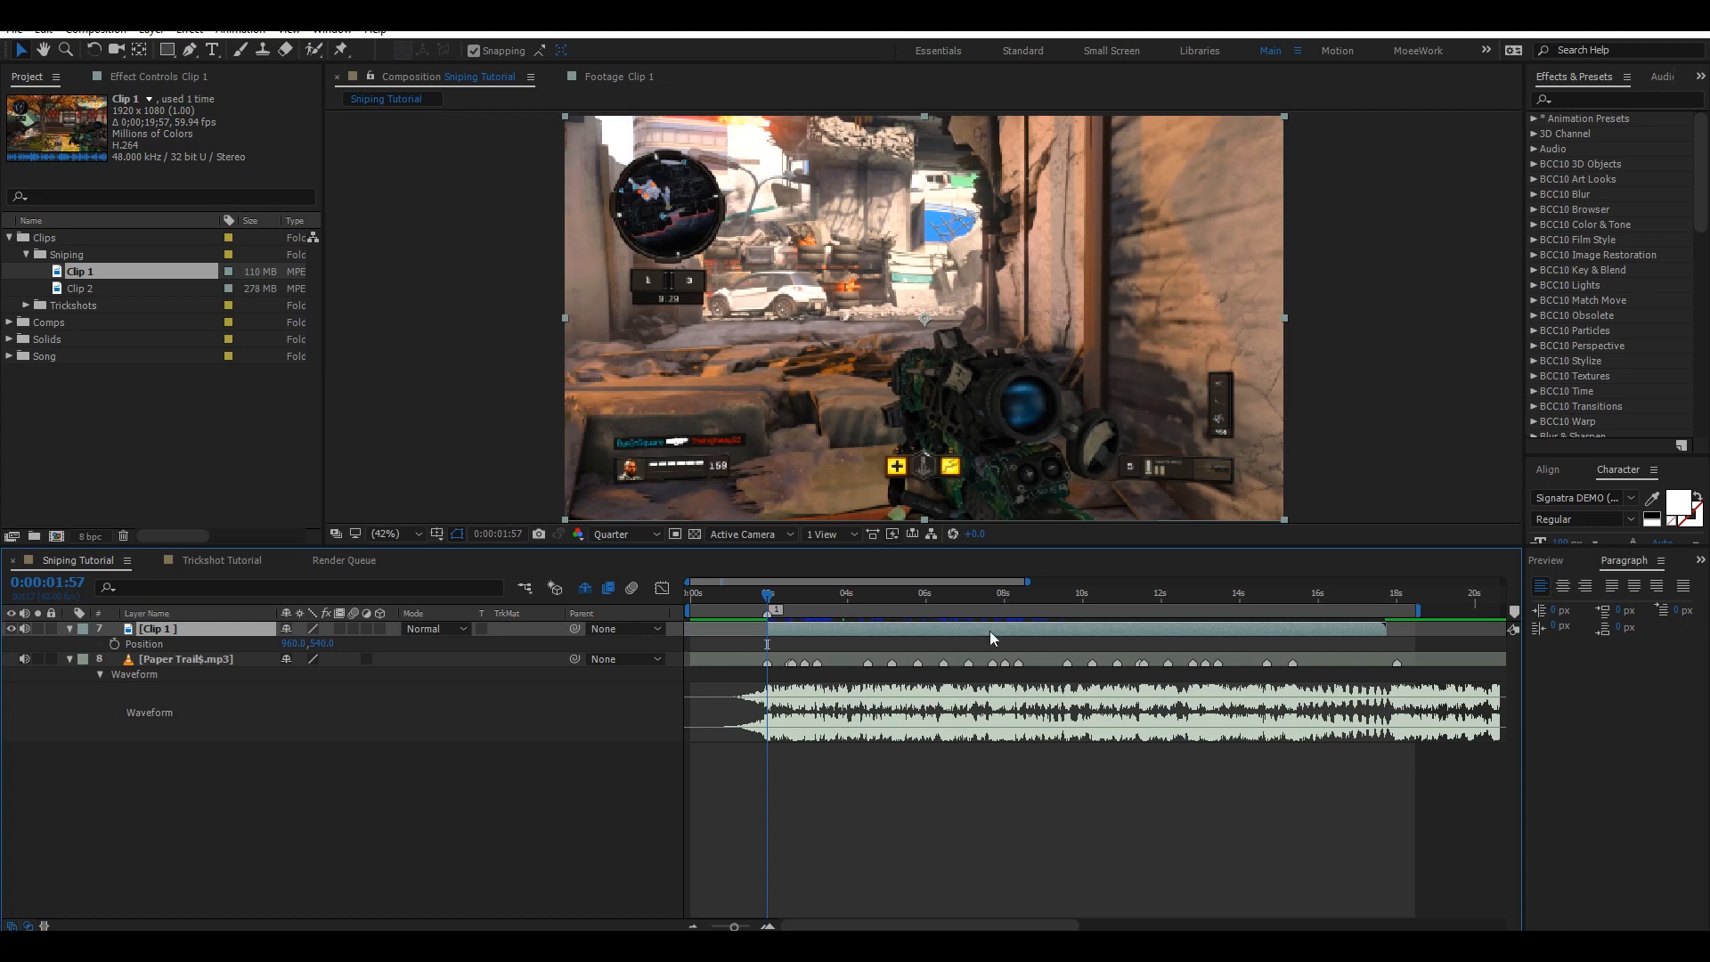
Split the clip layer at the next beats, 0:00:03:29 and 0:00:04:51.
{"action": "left_click_drag", "start_coordinate": [785, 595], "coordinate": [825, 586]}
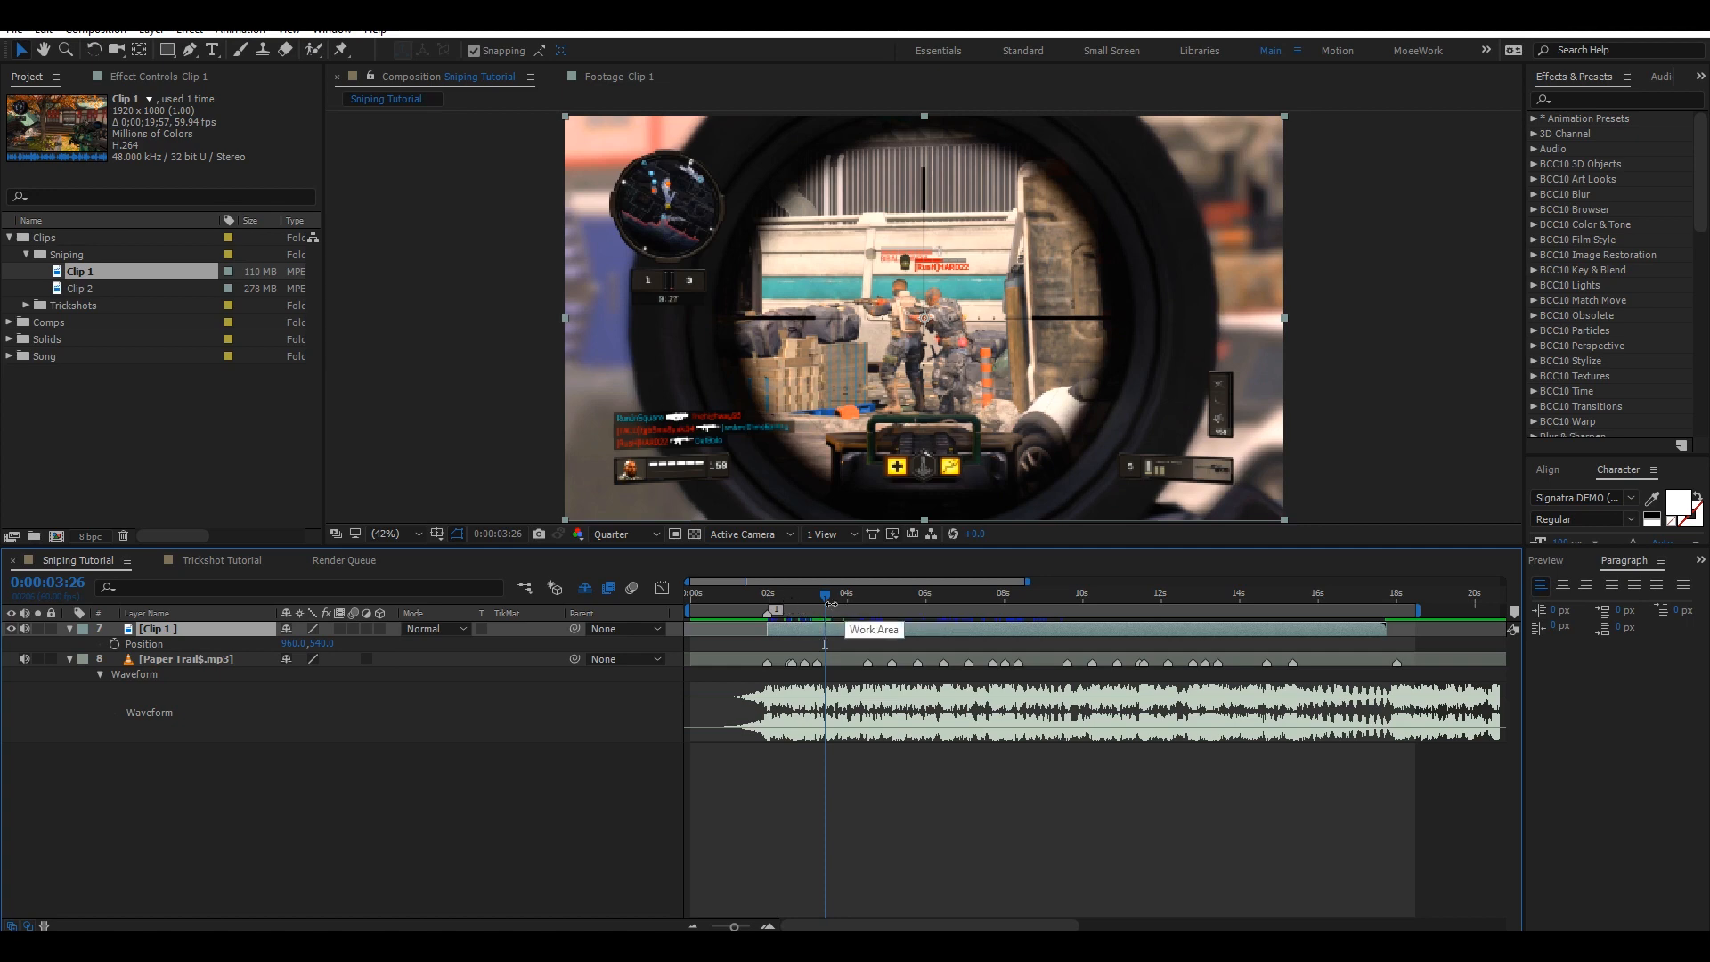
{"action": "left_click", "coordinate": [826, 607]}
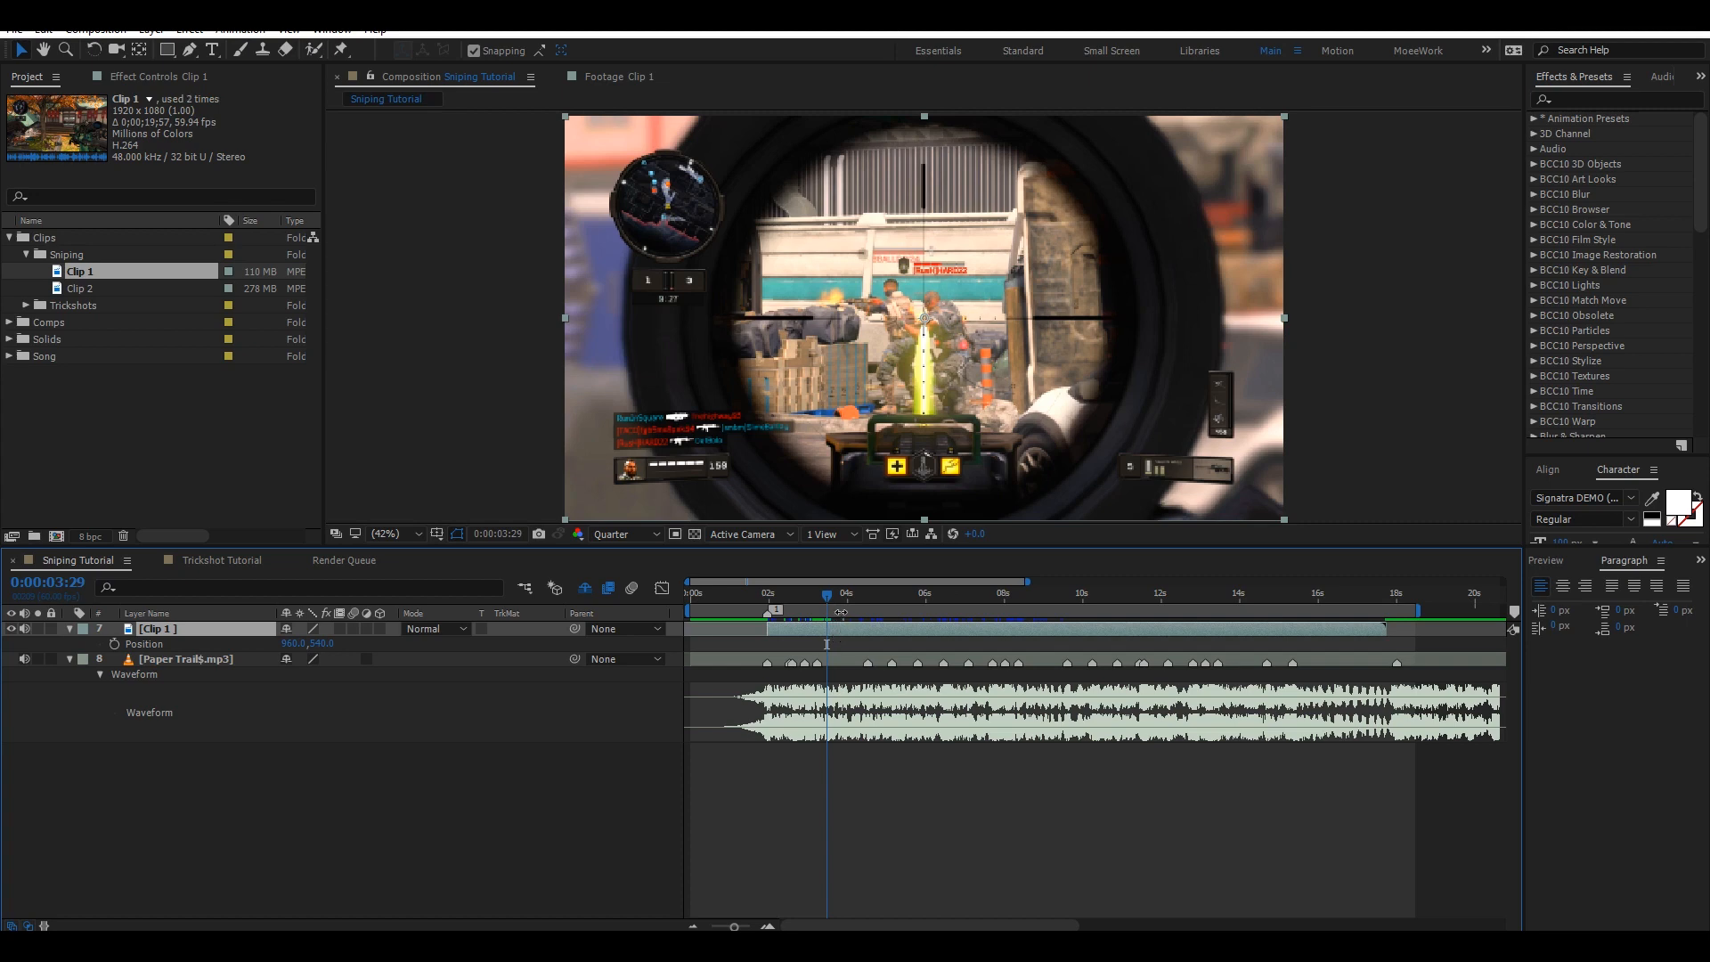
{"action": "key", "text": "ctrl+shift+d"}
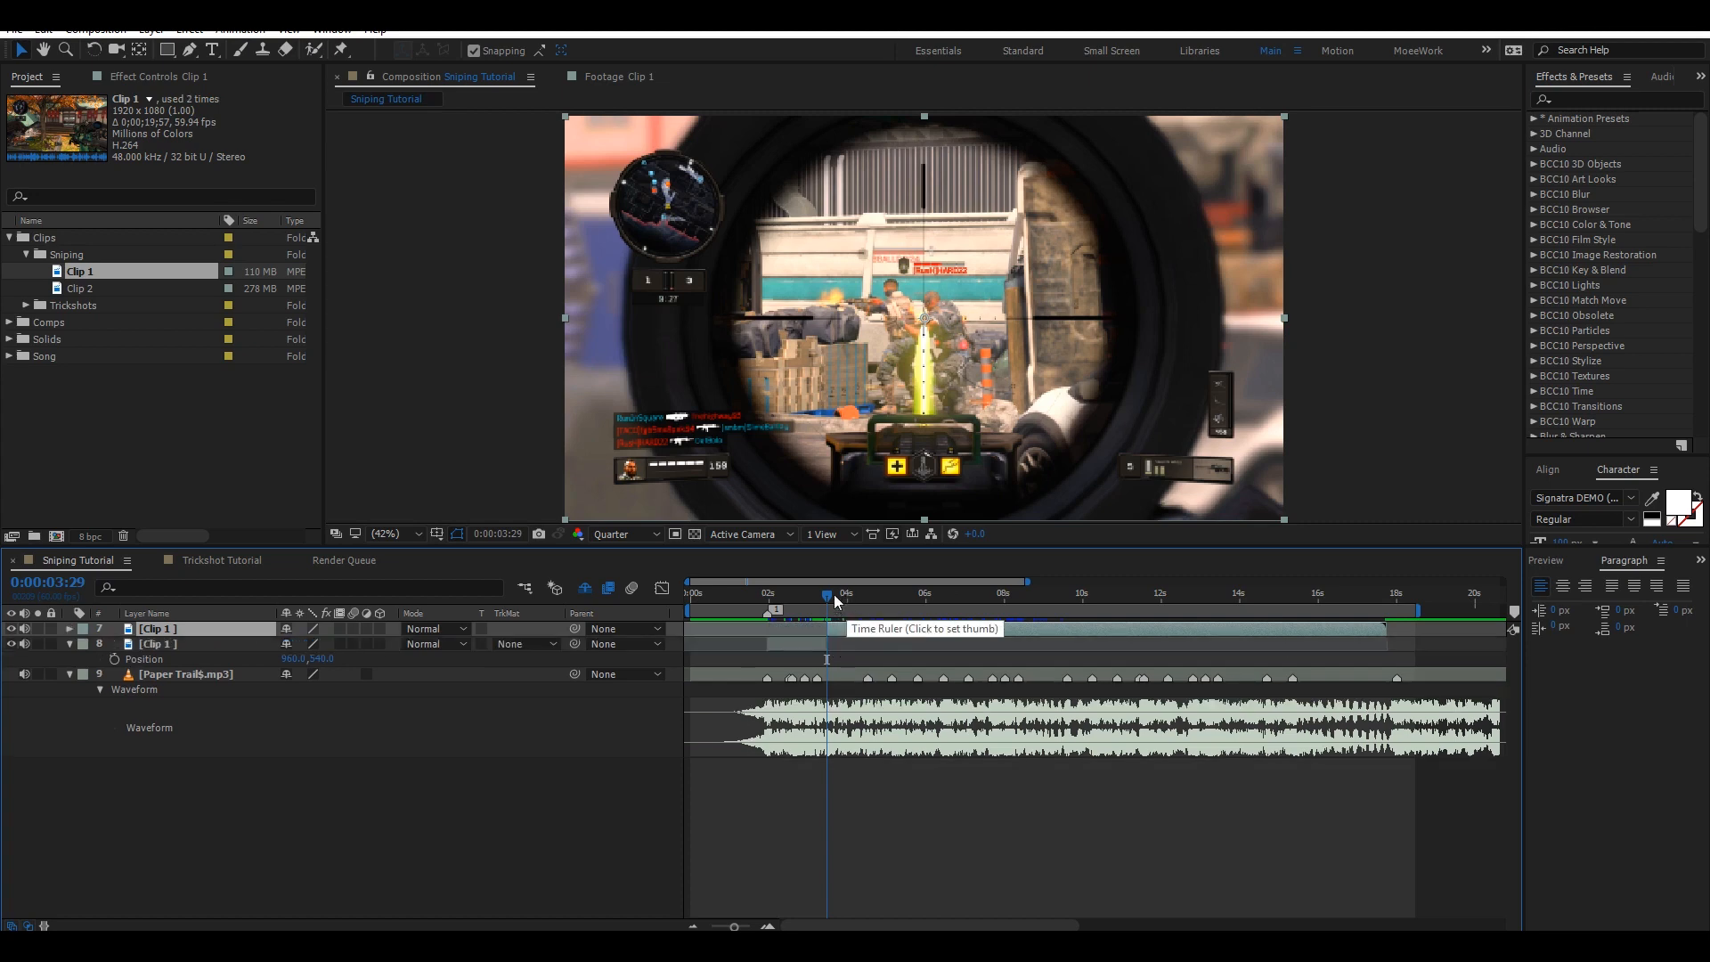
{"action": "left_click_drag", "start_coordinate": [837, 593], "coordinate": [880, 575]}
{"action": "key", "text": "Page_Down"}
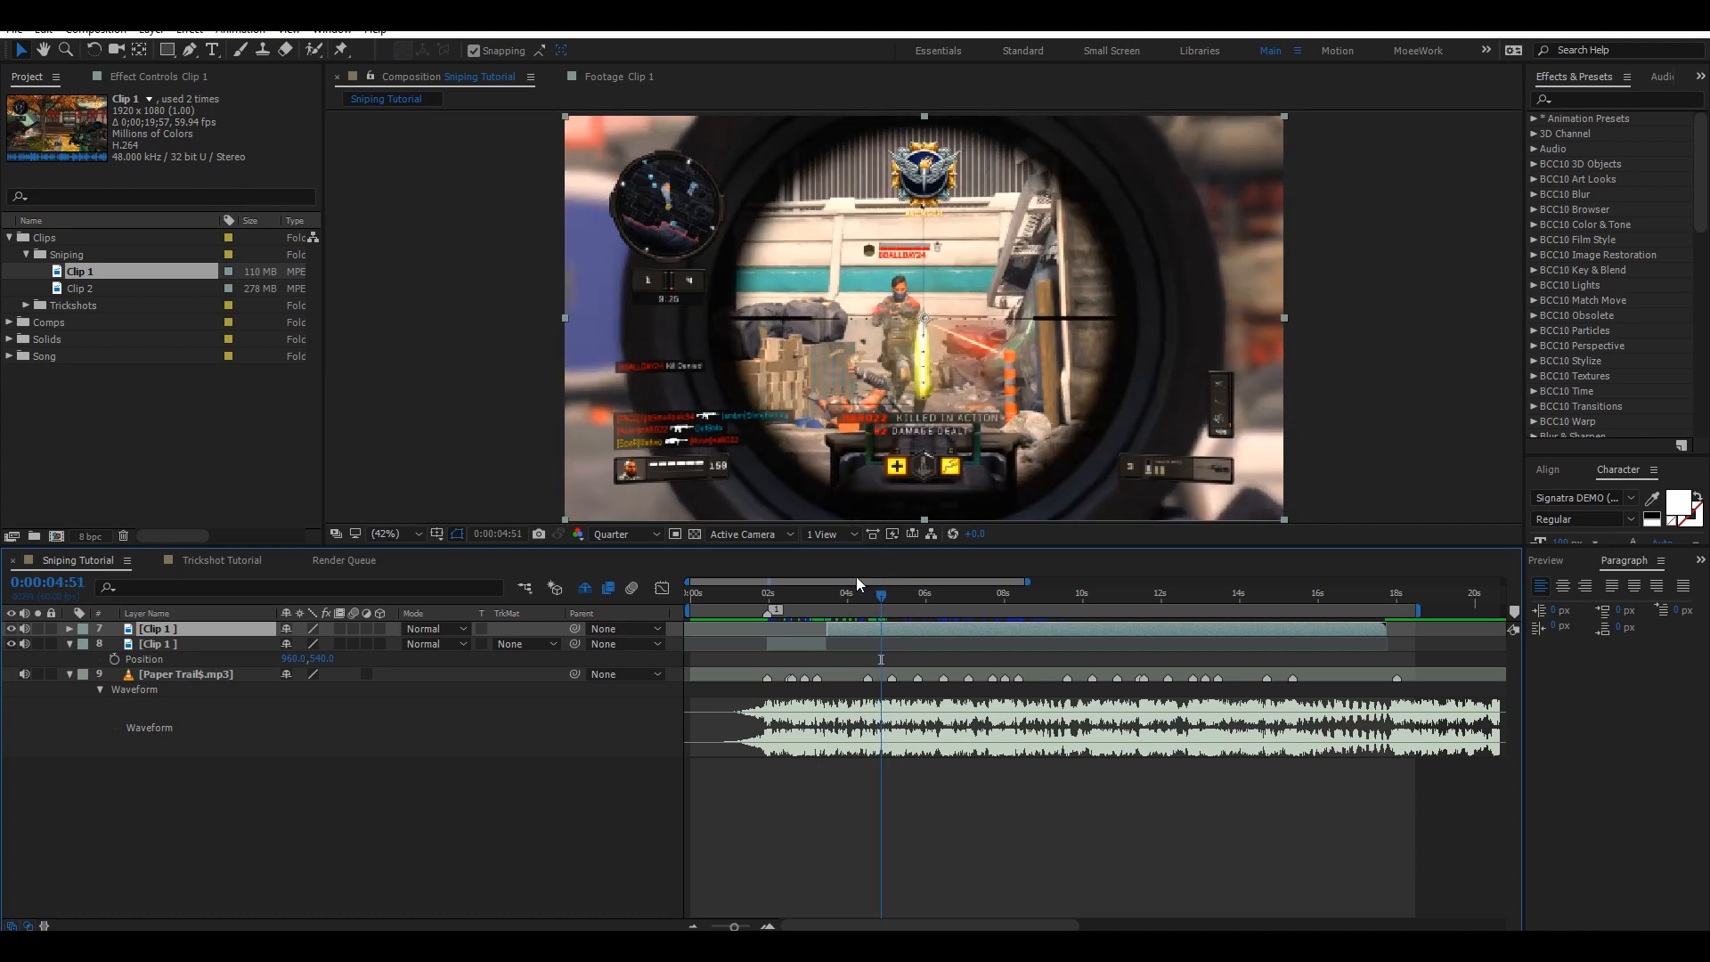
{"action": "key", "text": "ctrl+shift+d"}
Split the clip layer again at the beats at 0:00:06:38 and 0:00:08:12.
{"action": "left_click_drag", "start_coordinate": [893, 595], "coordinate": [950, 578]}
{"action": "key", "text": "ctrl+shift+d"}
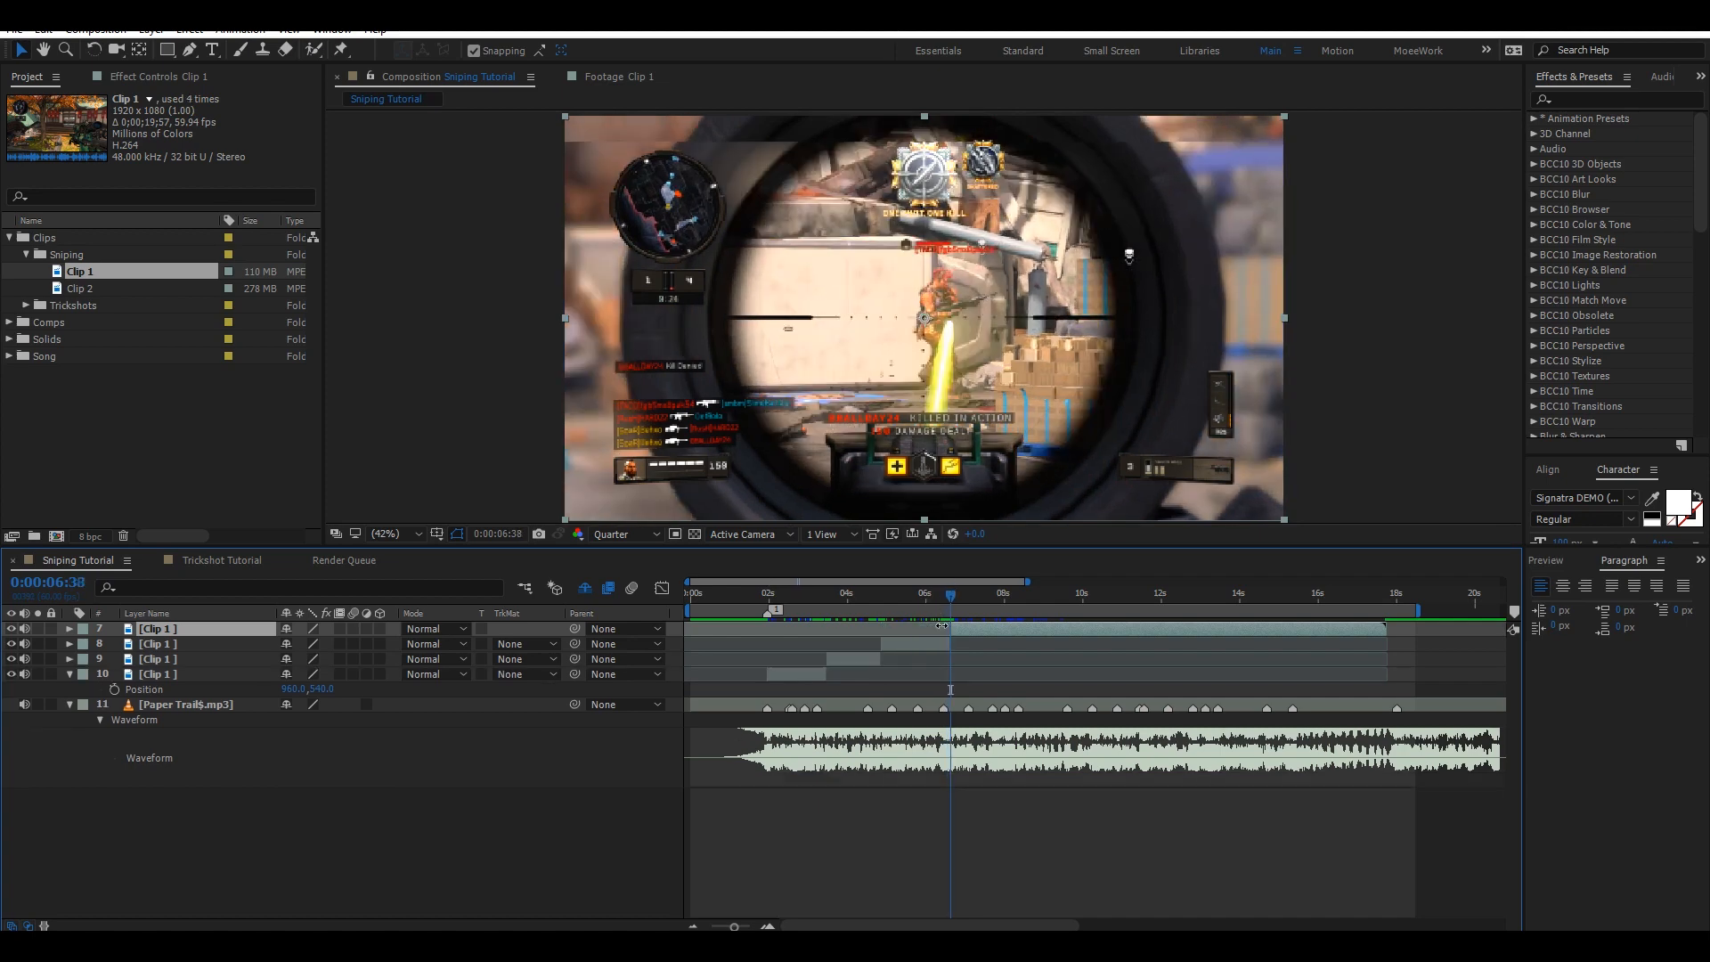
{"action": "left_click", "coordinate": [958, 597]}
{"action": "left_click_drag", "start_coordinate": [959, 595], "coordinate": [1012, 591]}
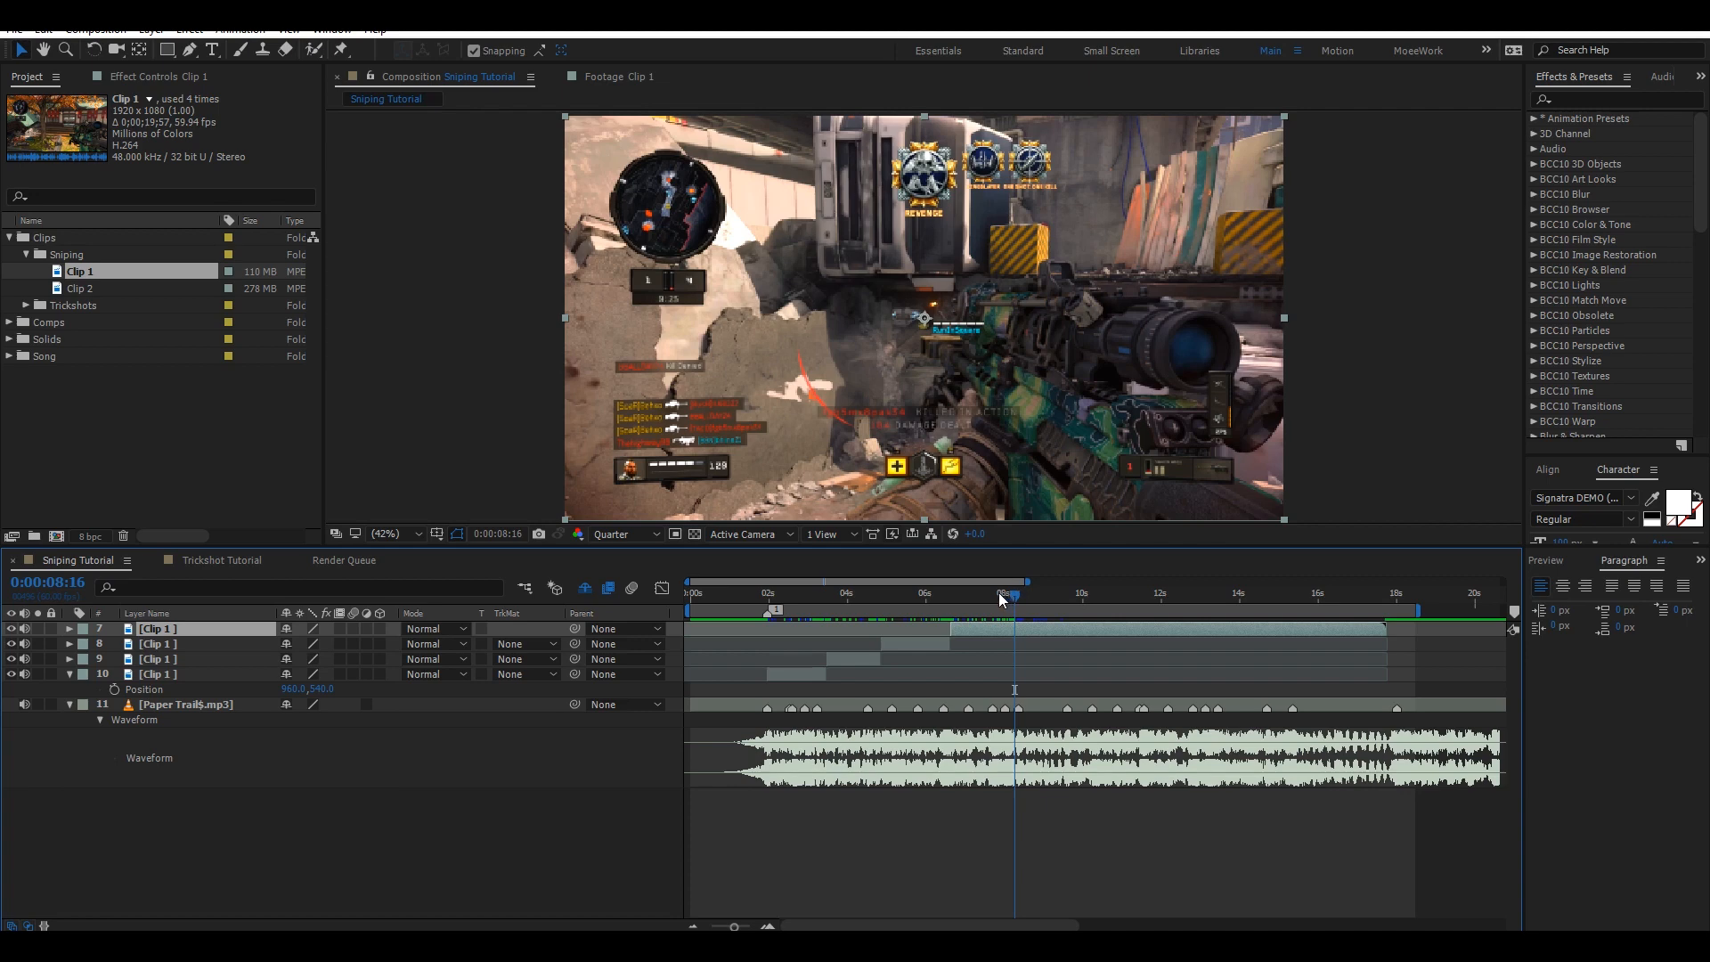
{"action": "key", "text": "Page_Up"}
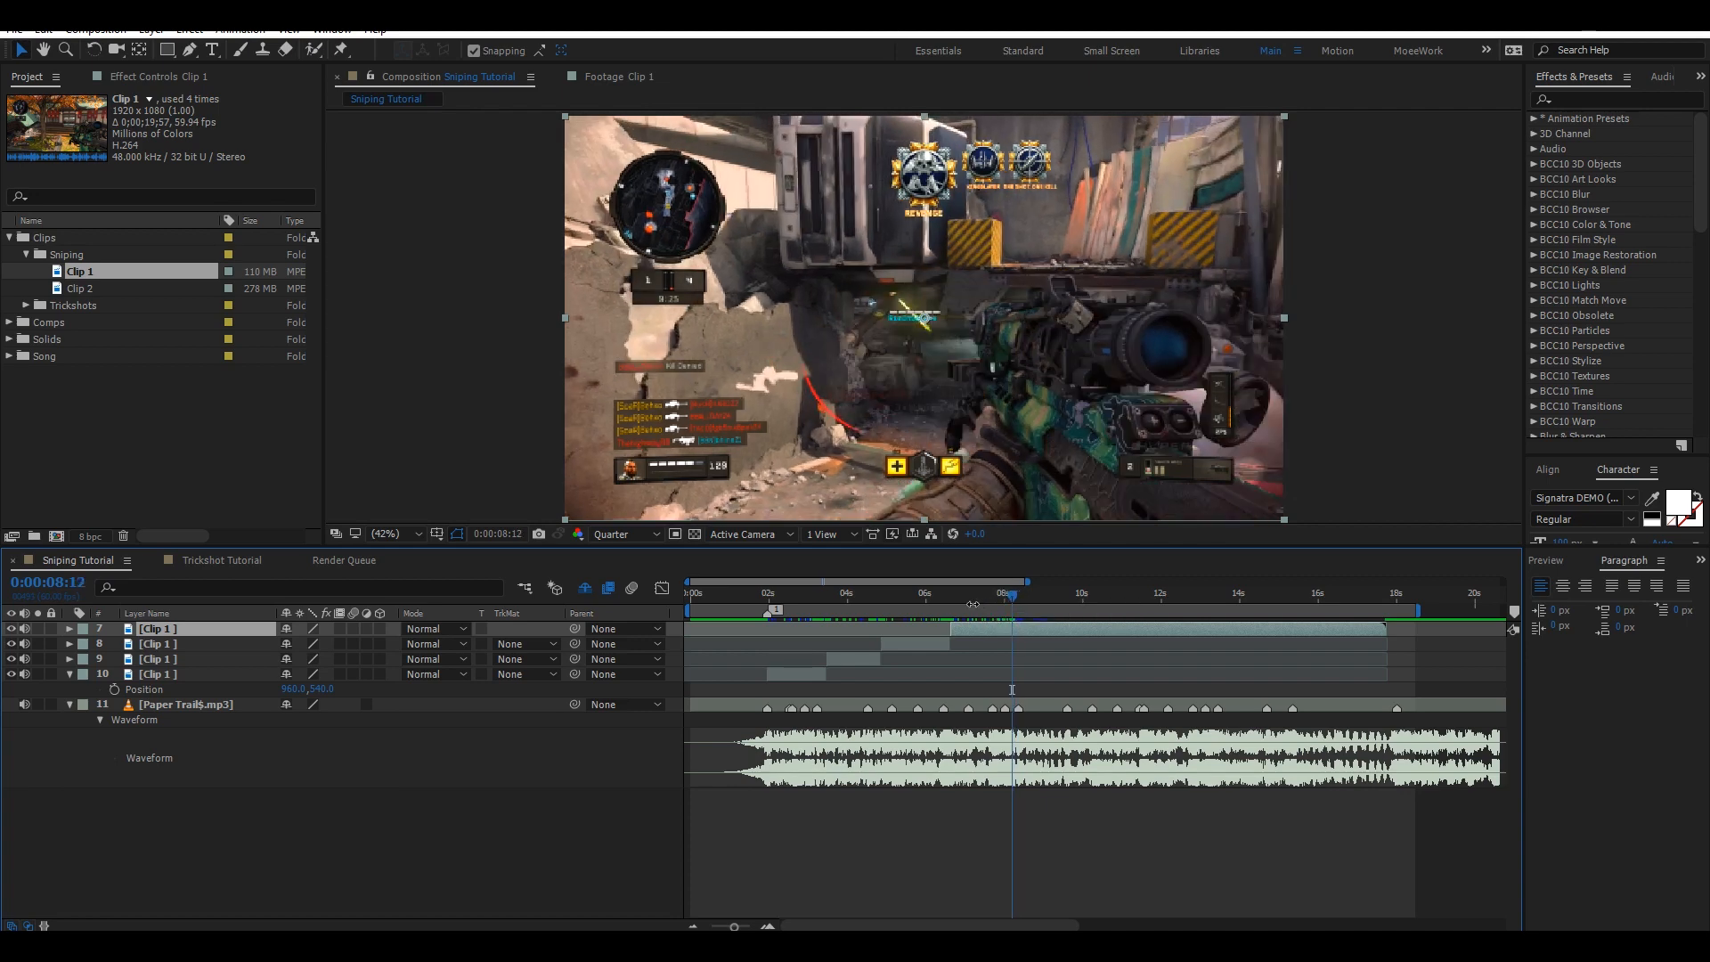
{"action": "key", "text": "ctrl+shift+d"}
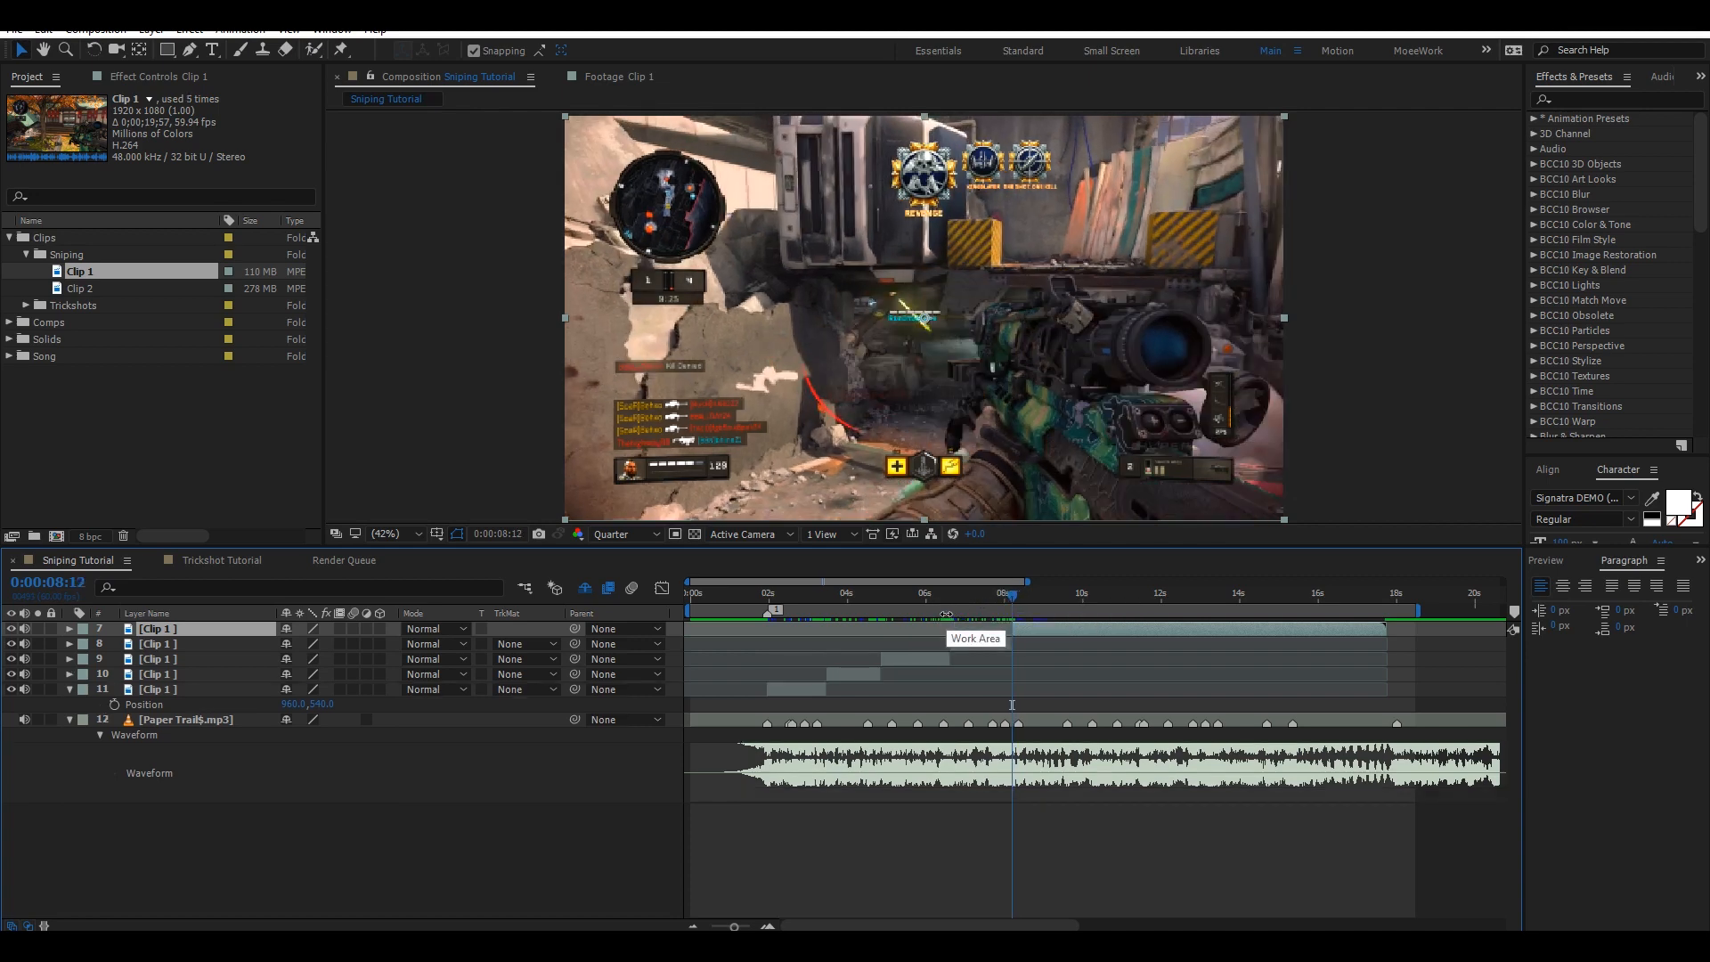
Slide the second clip segment so it starts on the beat at 0:00:03:14.
{"action": "left_click_drag", "start_coordinate": [771, 604], "coordinate": [813, 586]}
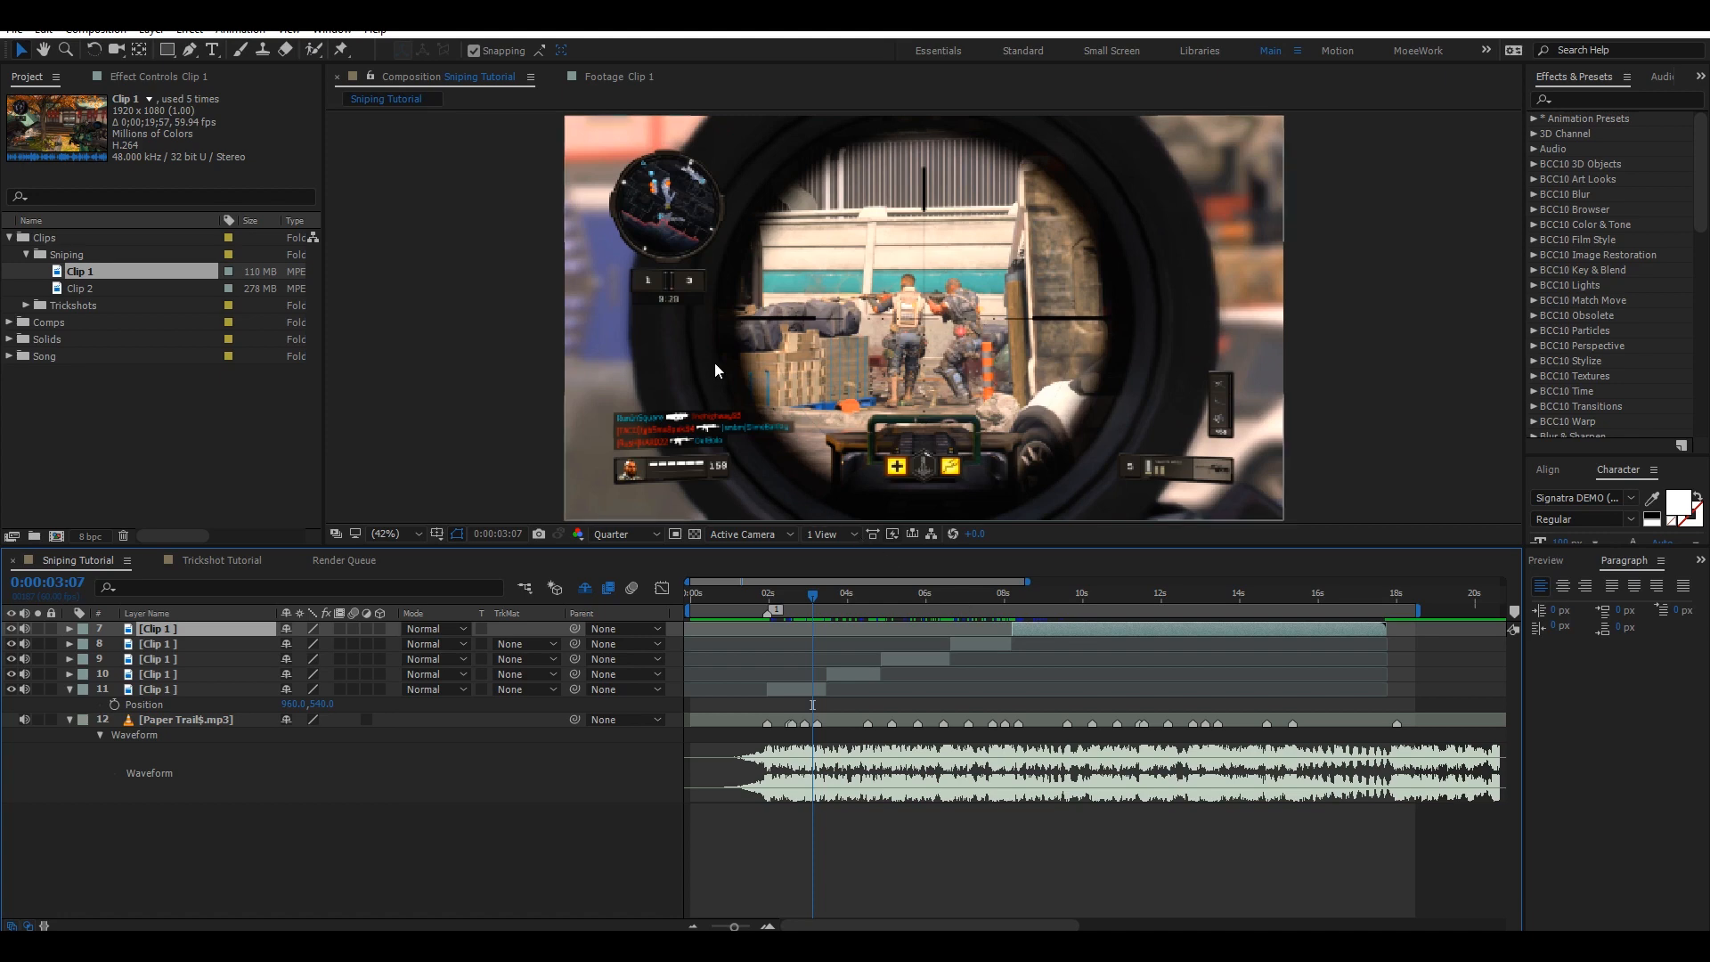
{"action": "left_click_drag", "start_coordinate": [795, 596], "coordinate": [805, 596]}
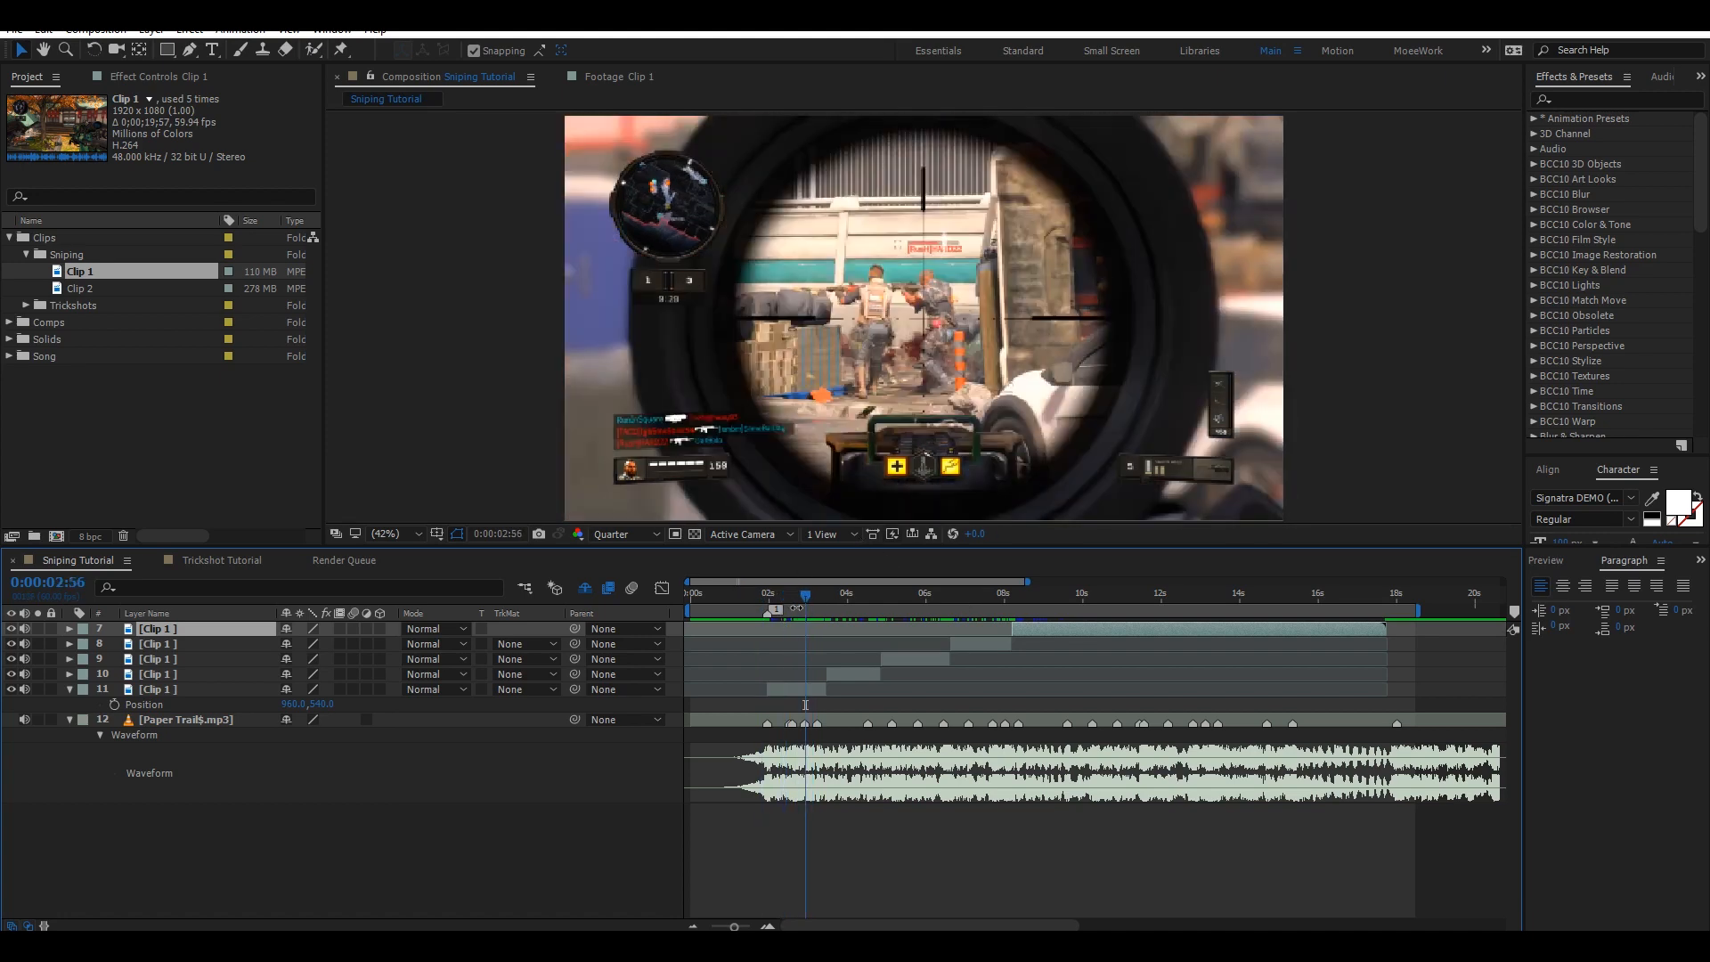
{"action": "right_click", "coordinate": [794, 605]}
{"action": "left_click", "coordinate": [784, 598]}
{"action": "left_click", "coordinate": [781, 599]}
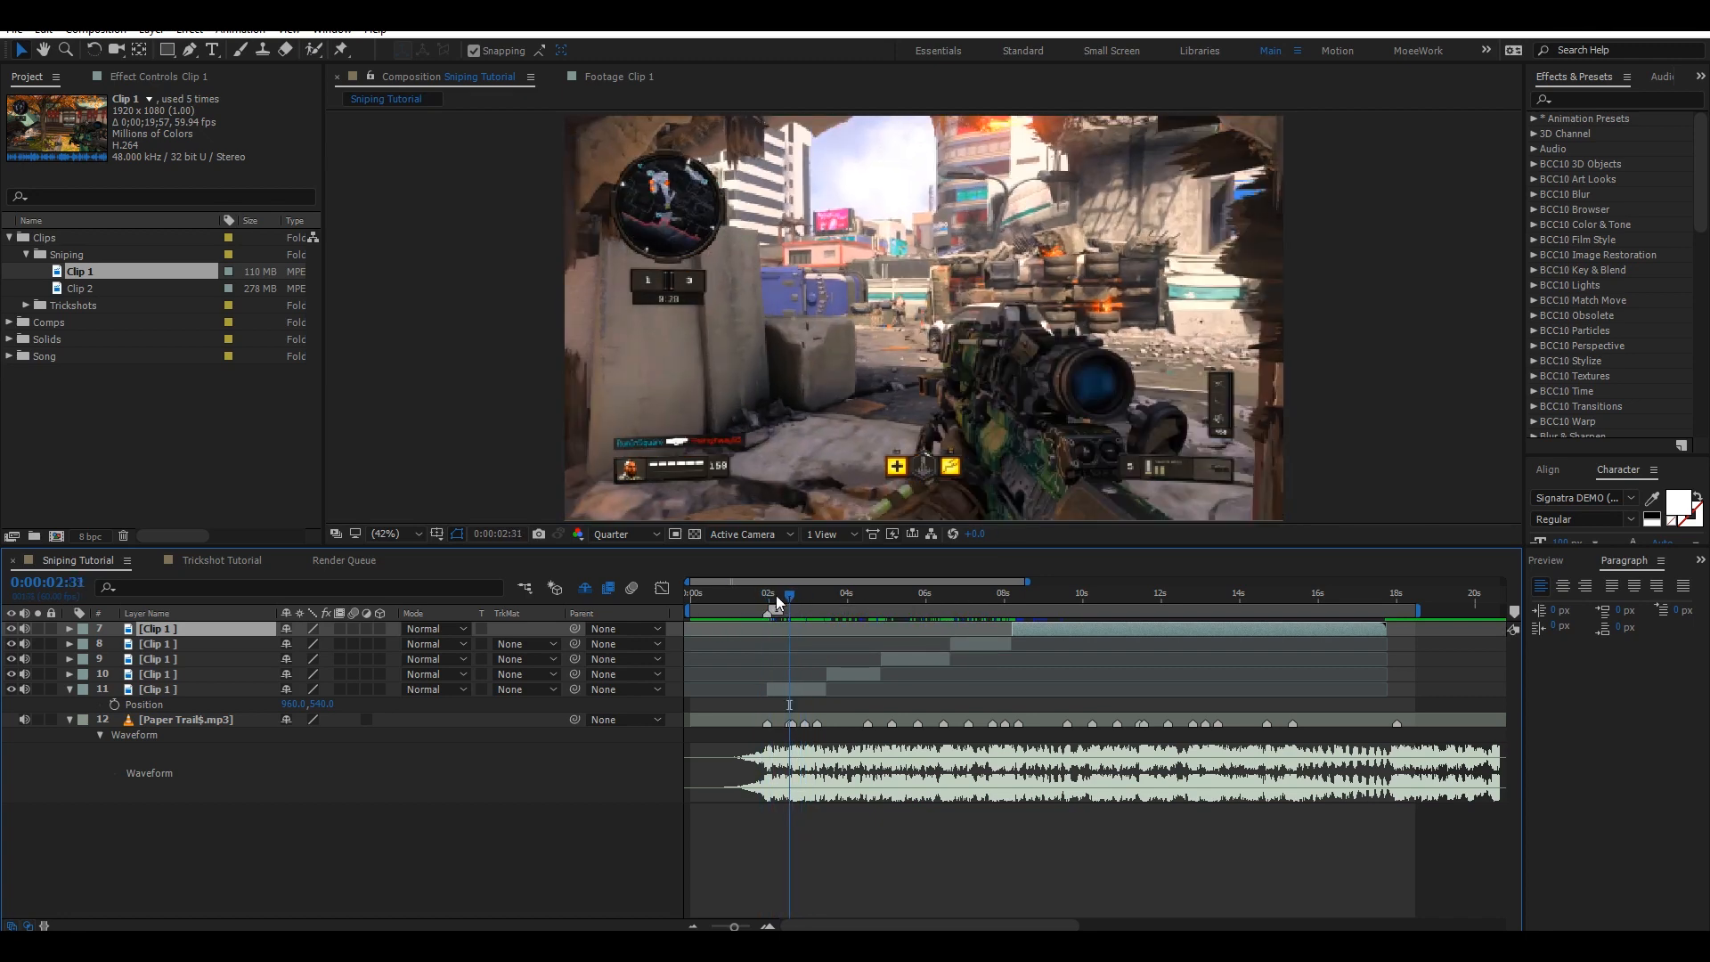
{"action": "mouse_move", "coordinate": [788, 595]}
{"action": "left_mouse_down"}
{"action": "mouse_move", "coordinate": [762, 592]}
{"action": "mouse_move", "coordinate": [820, 584]}
{"action": "left_mouse_up"}
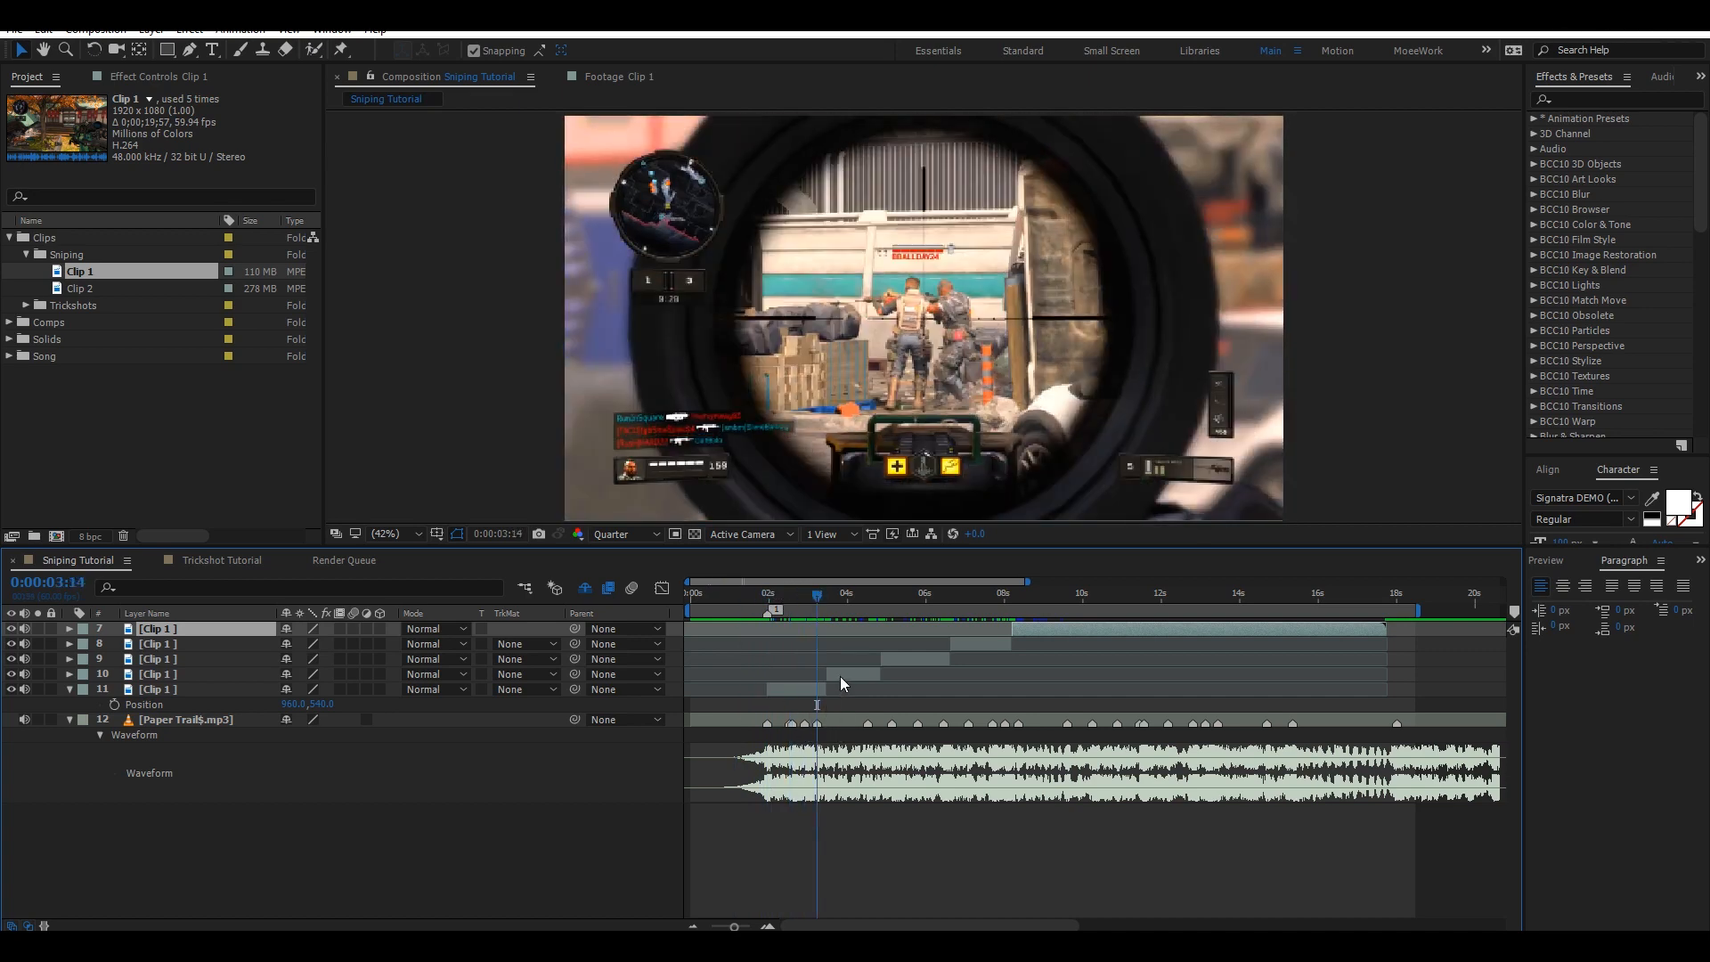
{"action": "left_click_drag", "start_coordinate": [841, 677], "coordinate": [827, 665]}
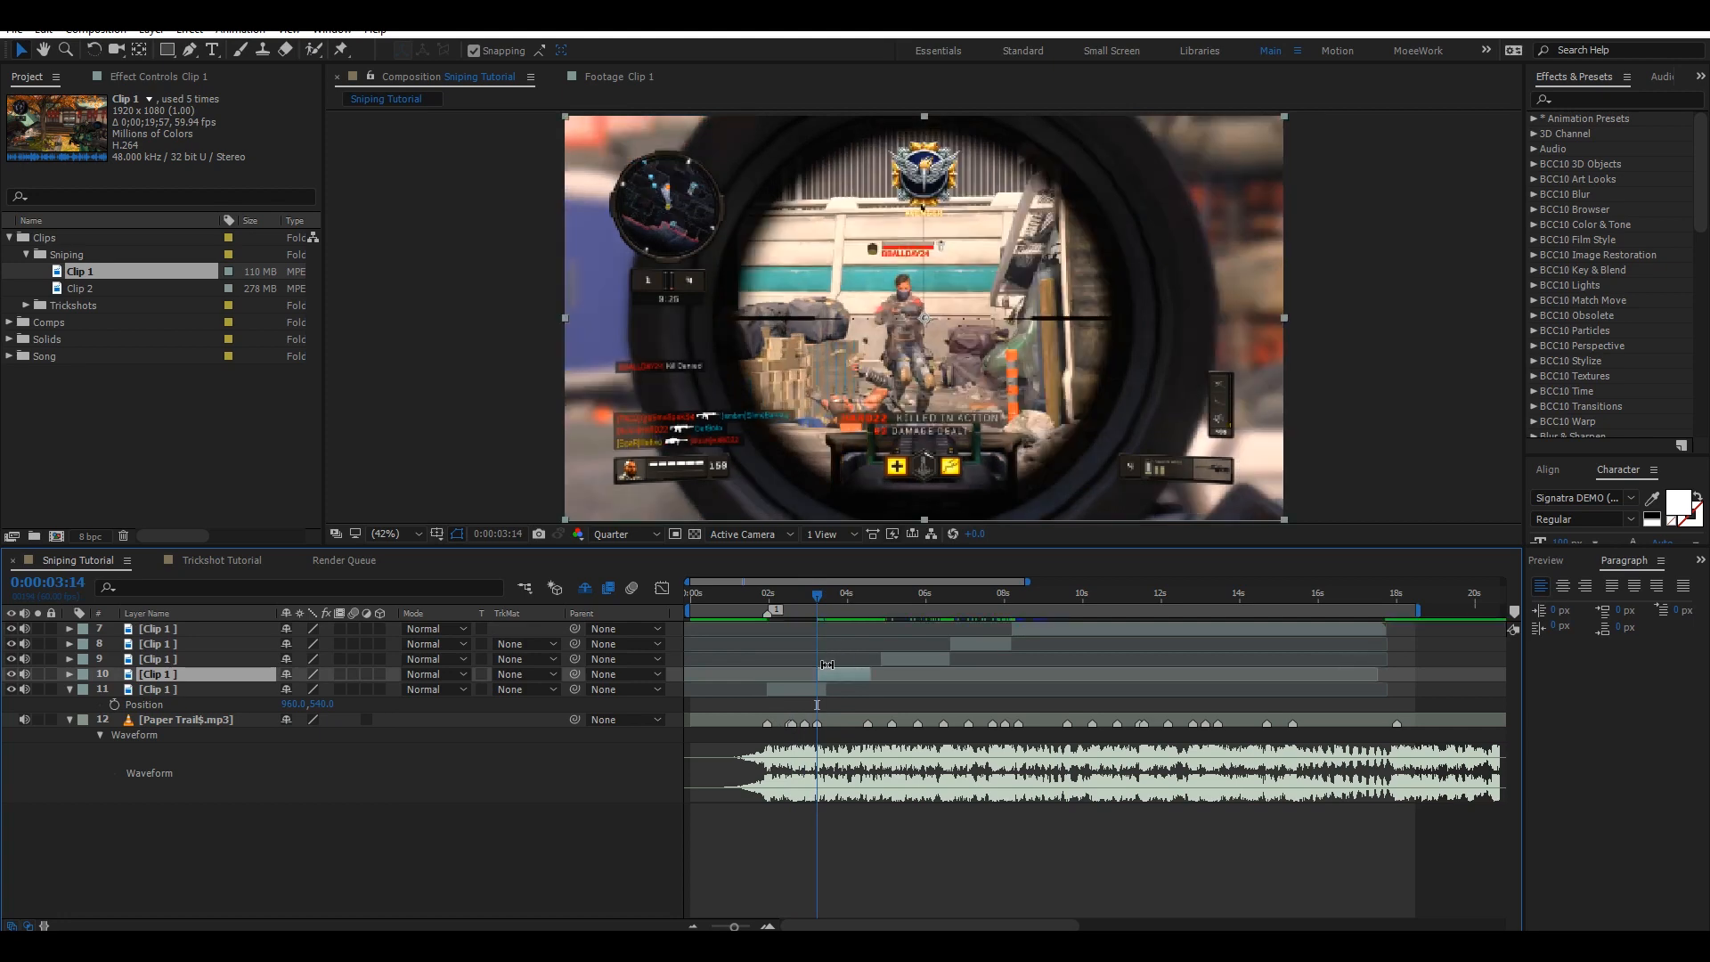
Mute the audio of all five clip layers.
{"action": "left_click", "coordinate": [769, 594]}
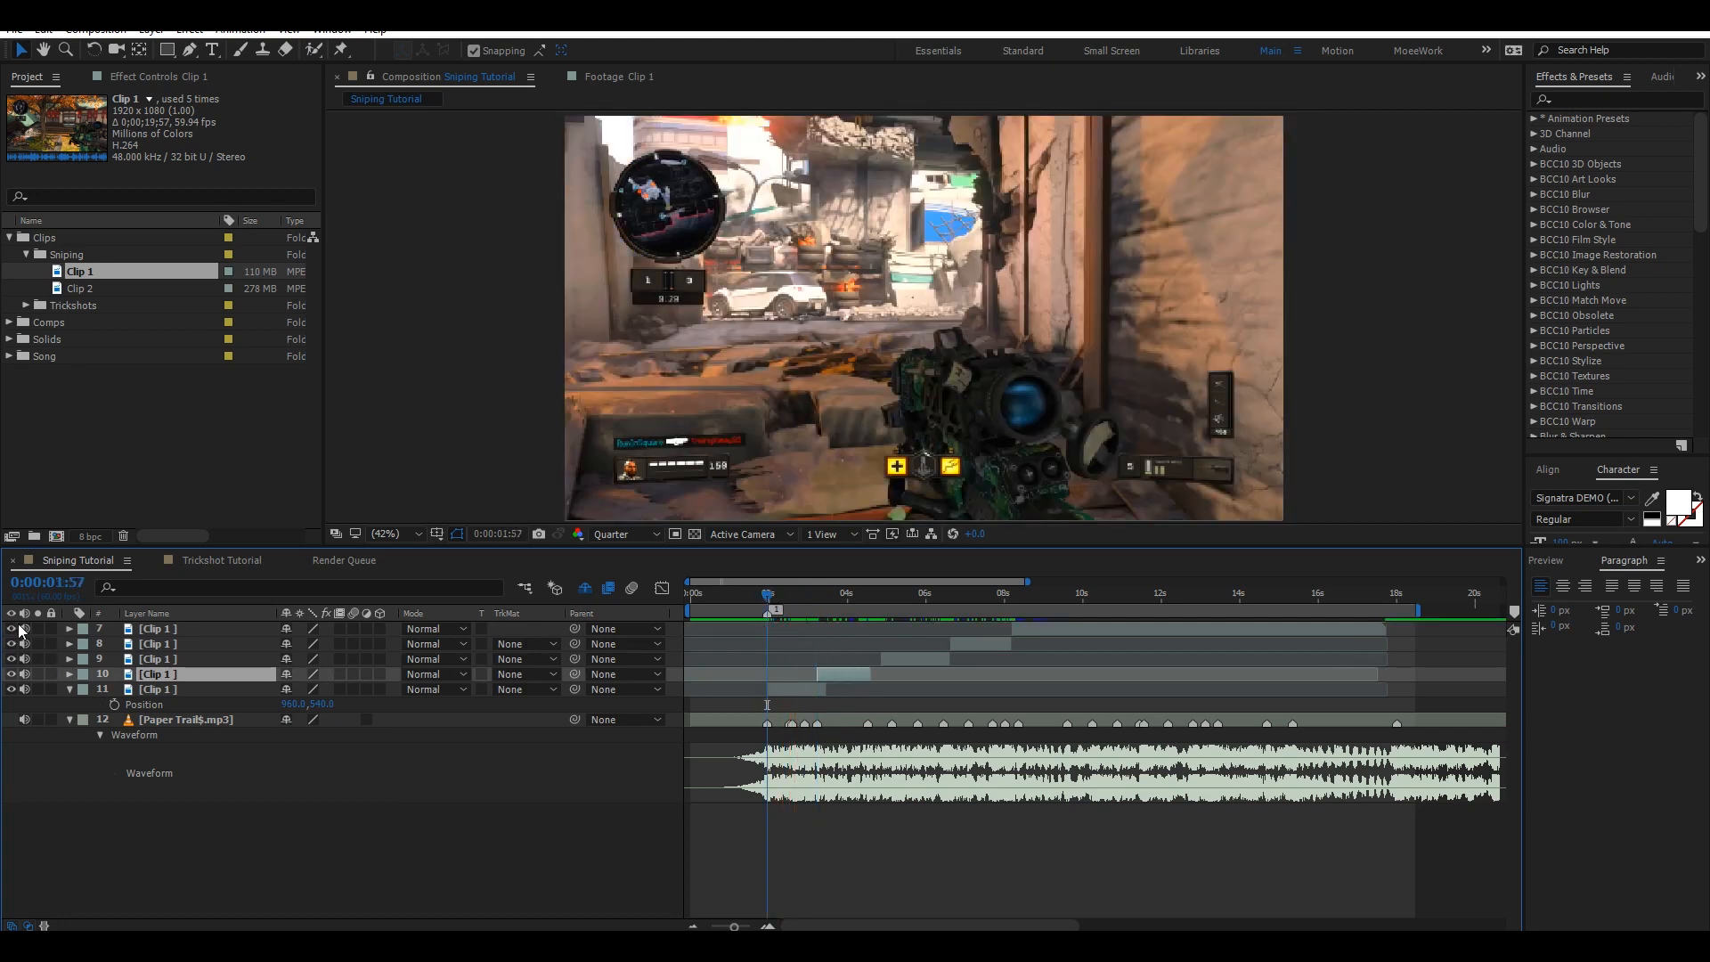
{"action": "left_click_drag", "start_coordinate": [22, 629], "coordinate": [25, 691]}
Preview the edit from the first marker to check the cuts against the beats.
{"action": "key", "text": "space"}
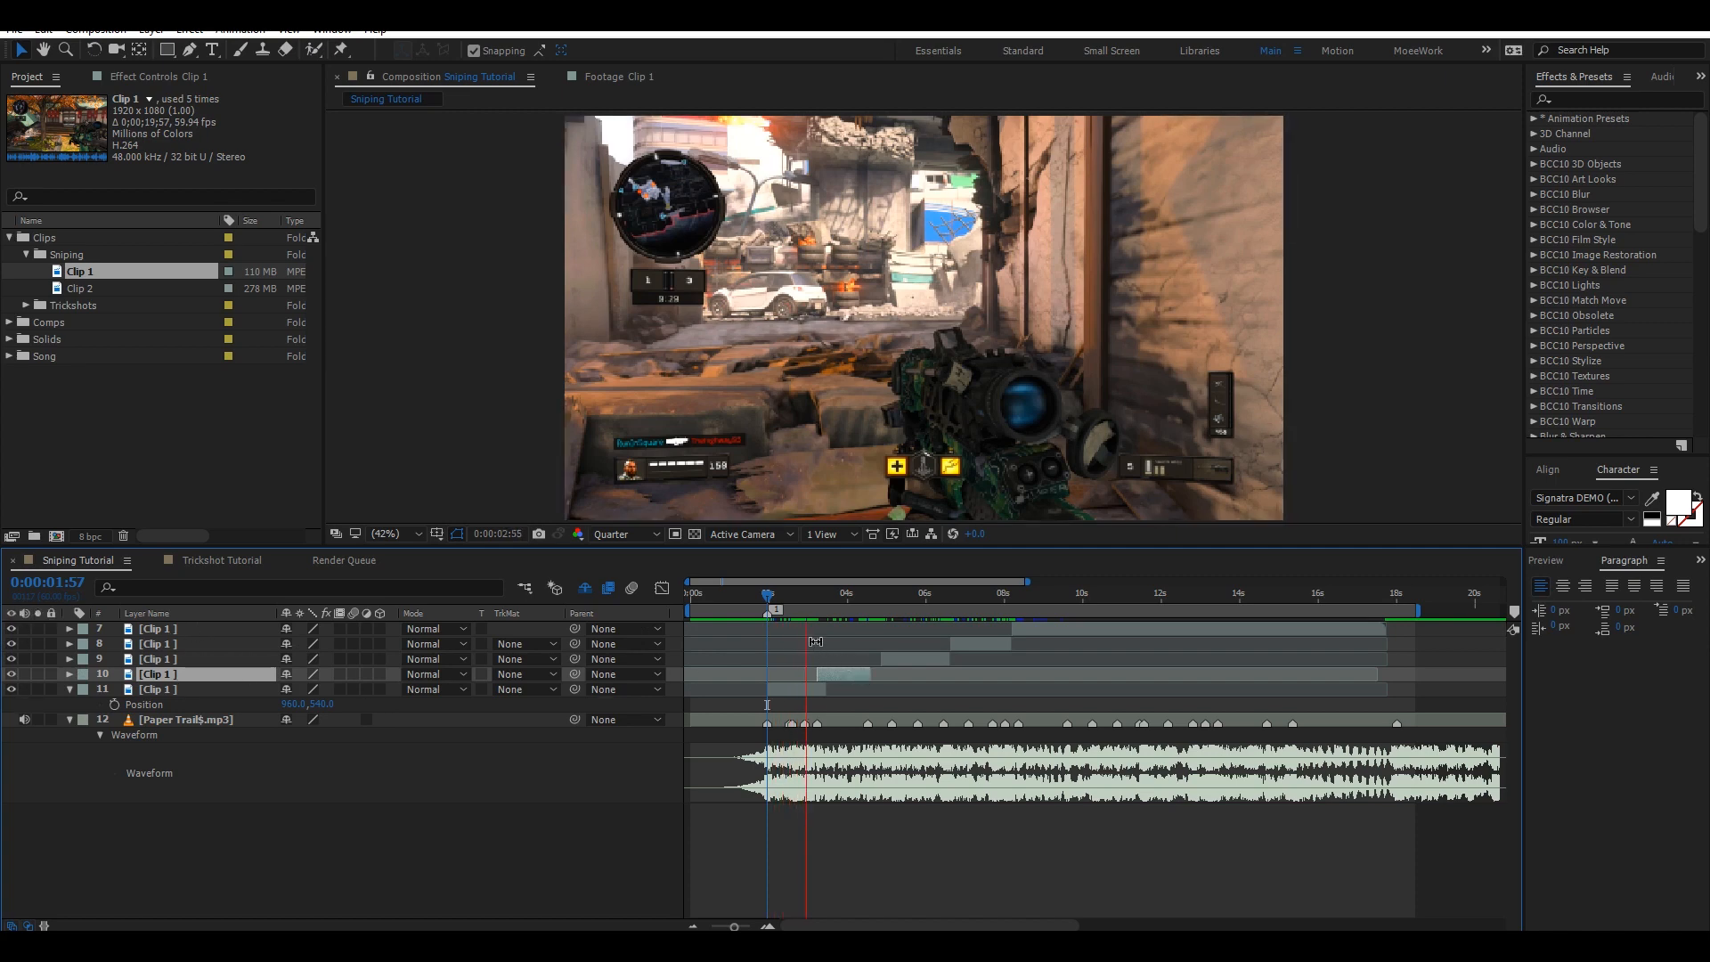
{"action": "key", "text": "space"}
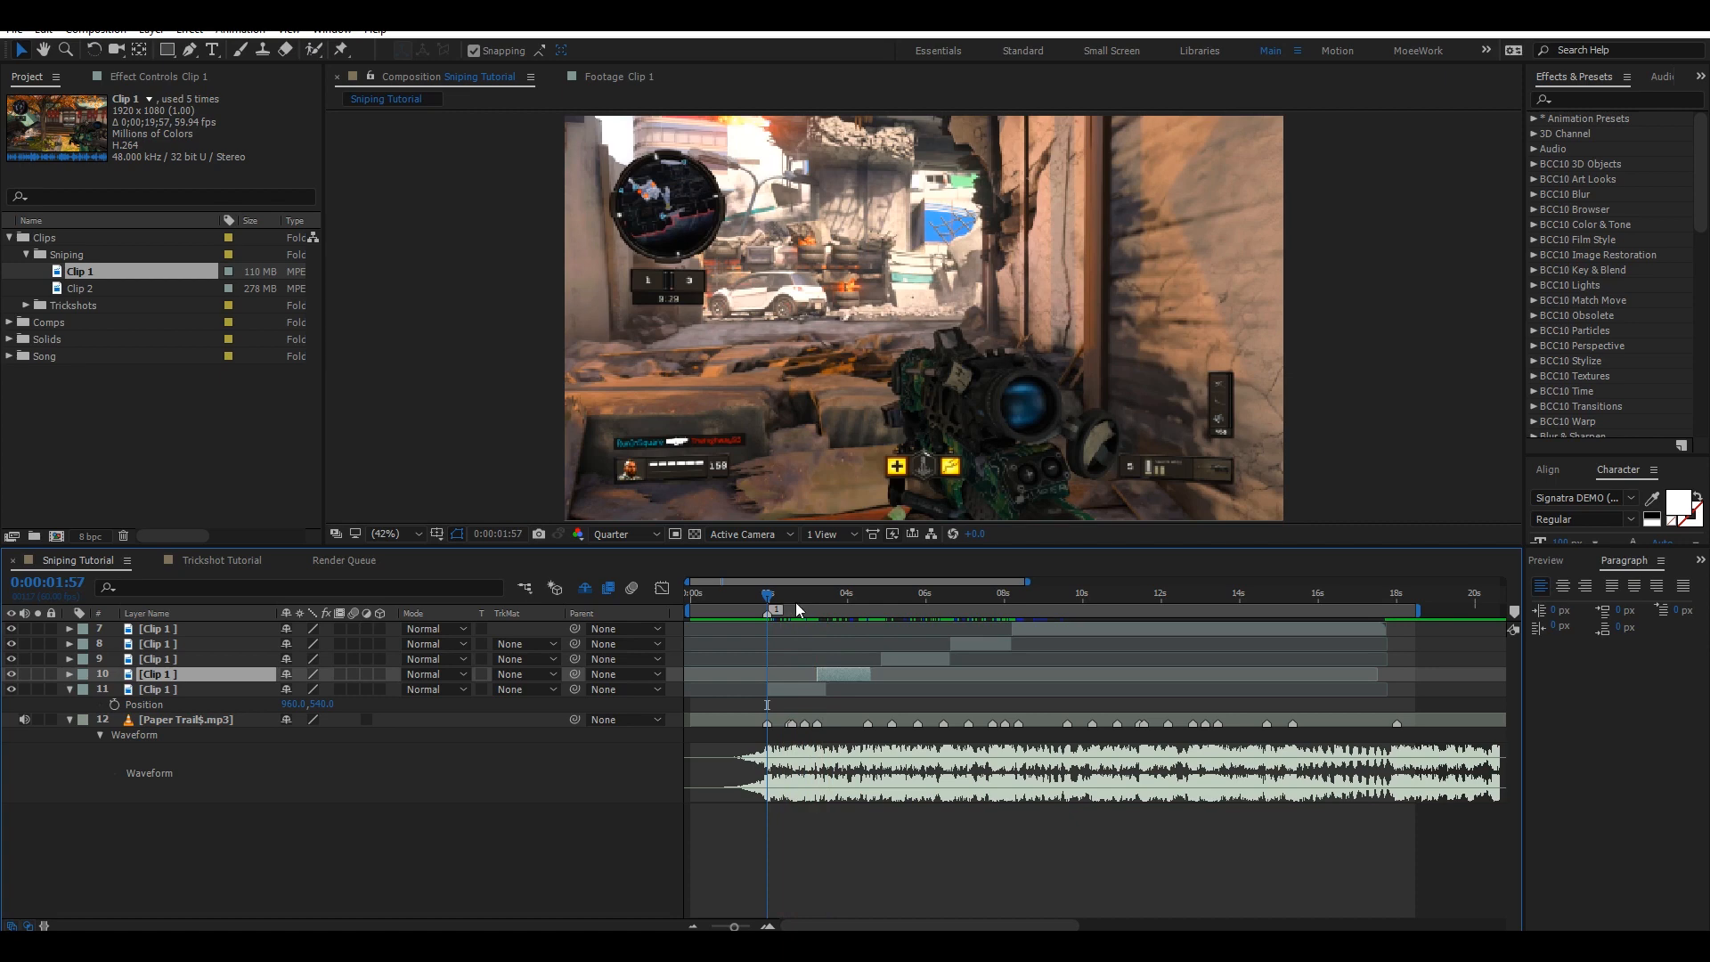
{"action": "key", "text": "space"}
{"action": "key", "text": "space"}
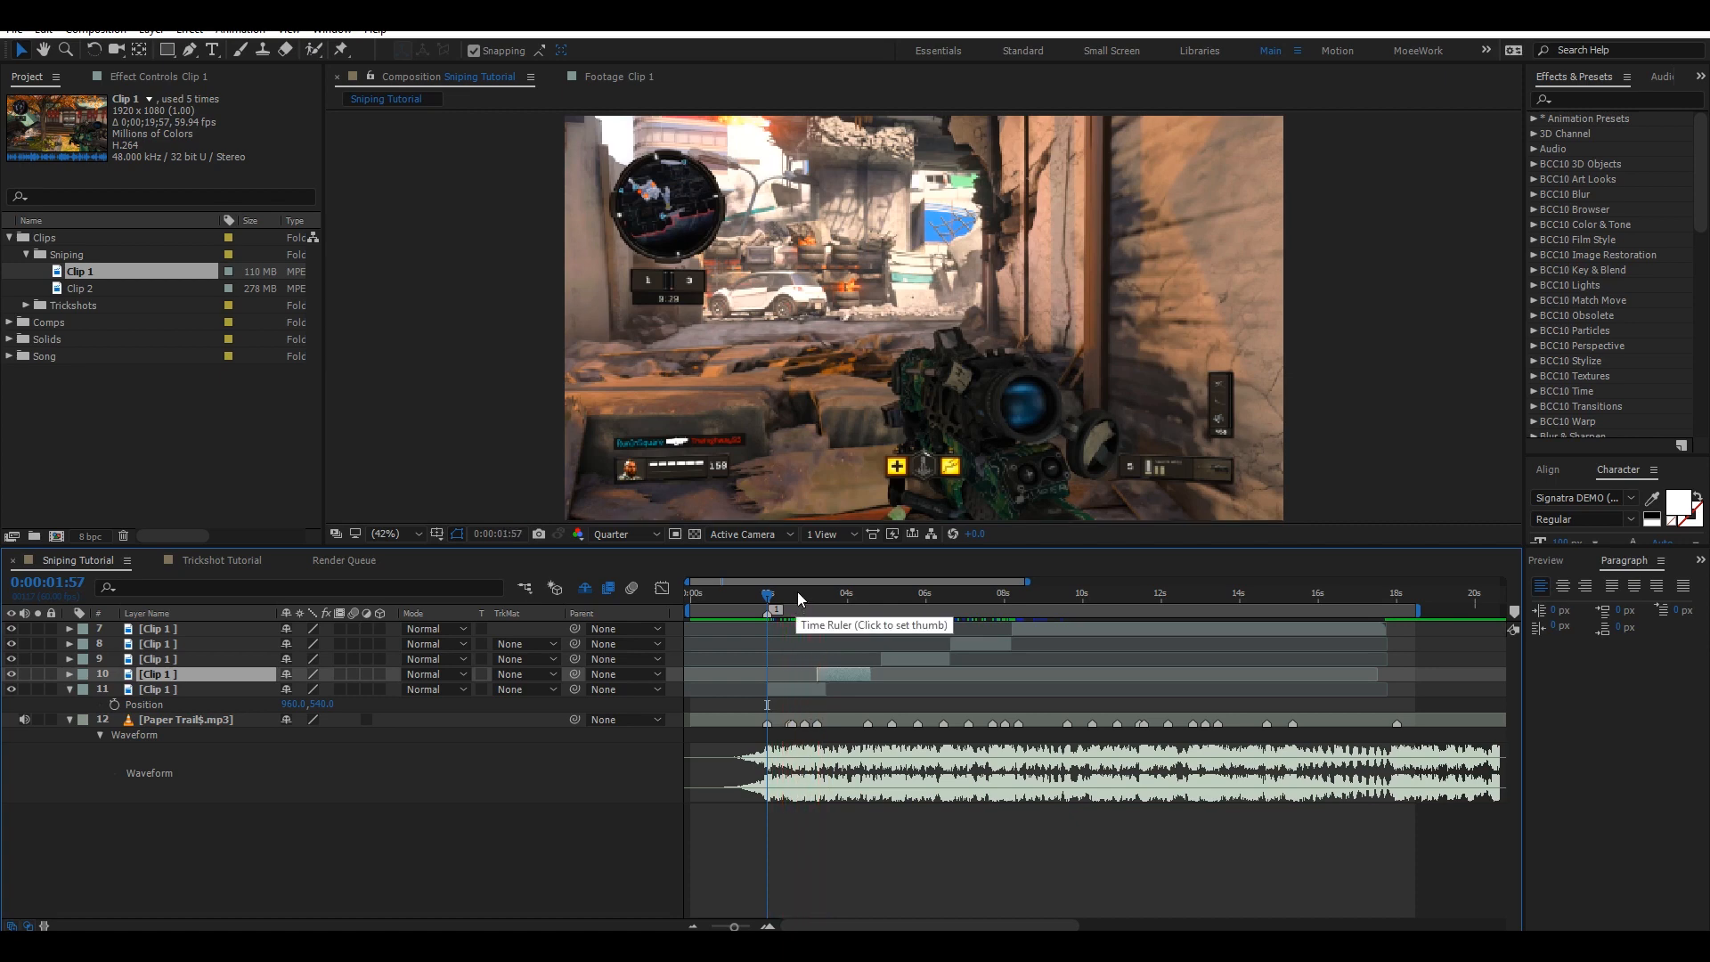
{"action": "key", "text": "space"}
{"action": "left_click", "coordinate": [814, 597]}
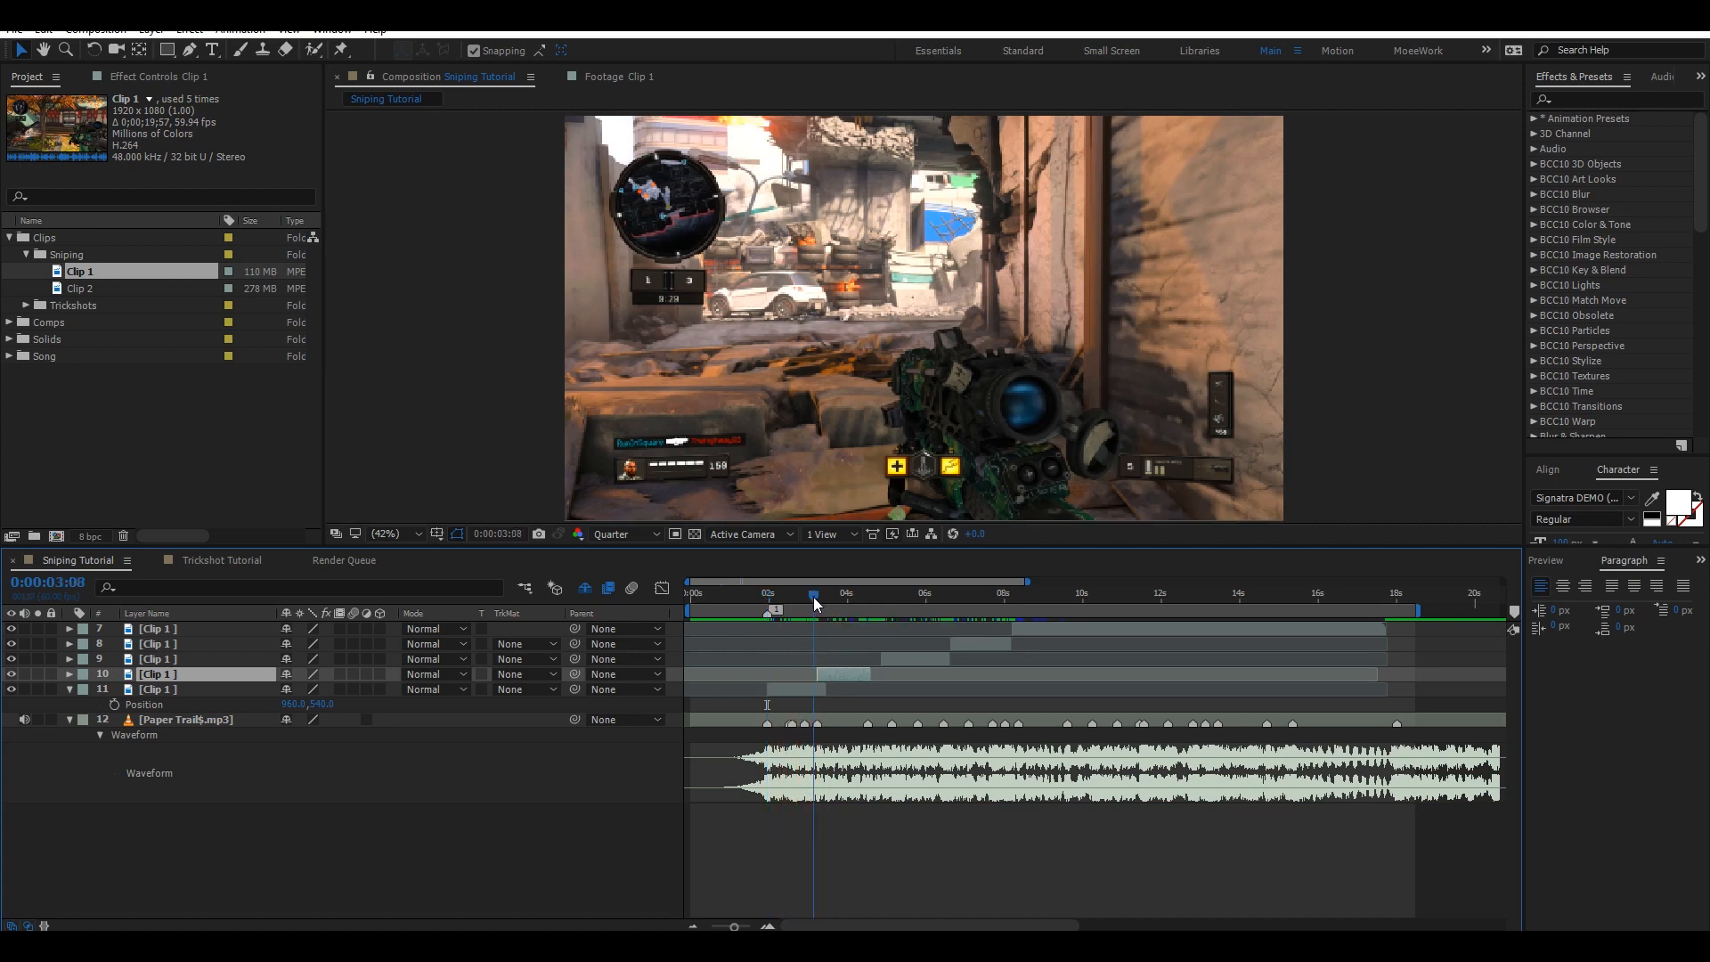
{"action": "key", "text": "space"}
{"action": "key", "text": "space"}
Move the third clip segment to start on the beat at 0:00:04:31.
{"action": "left_click_drag", "start_coordinate": [814, 598], "coordinate": [816, 598]}
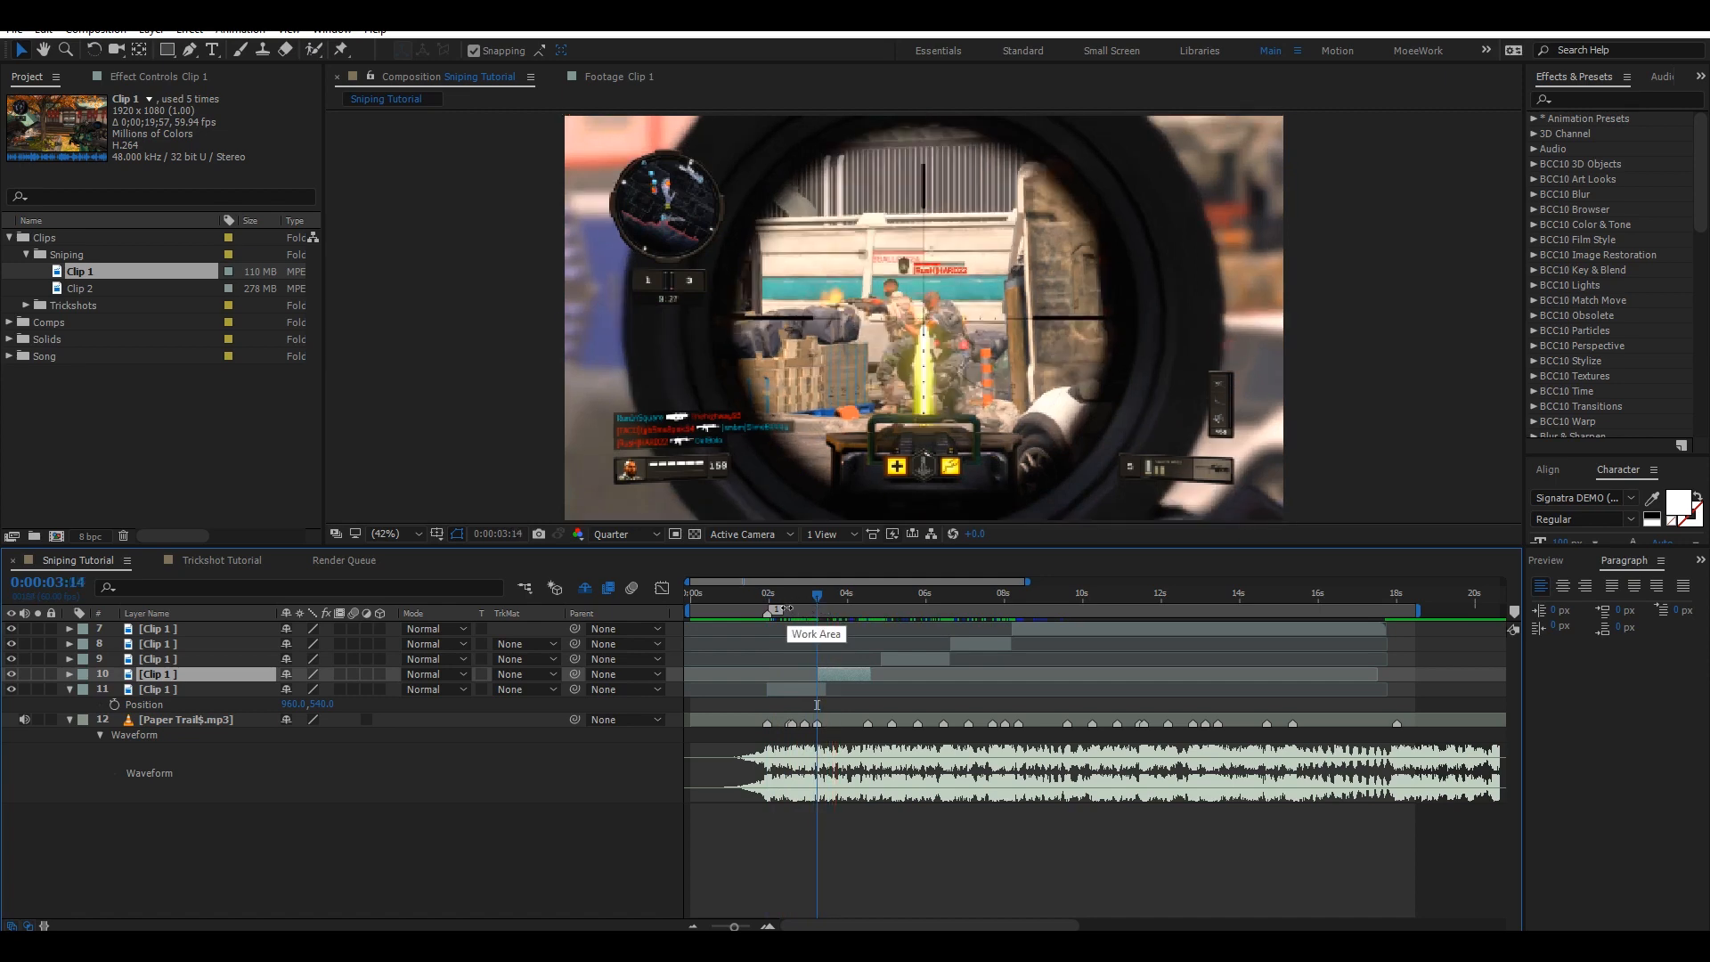
{"action": "key", "text": "space"}
{"action": "left_click", "coordinate": [864, 595]}
{"action": "left_click", "coordinate": [901, 660]}
{"action": "left_click_drag", "start_coordinate": [896, 644], "coordinate": [888, 633]}
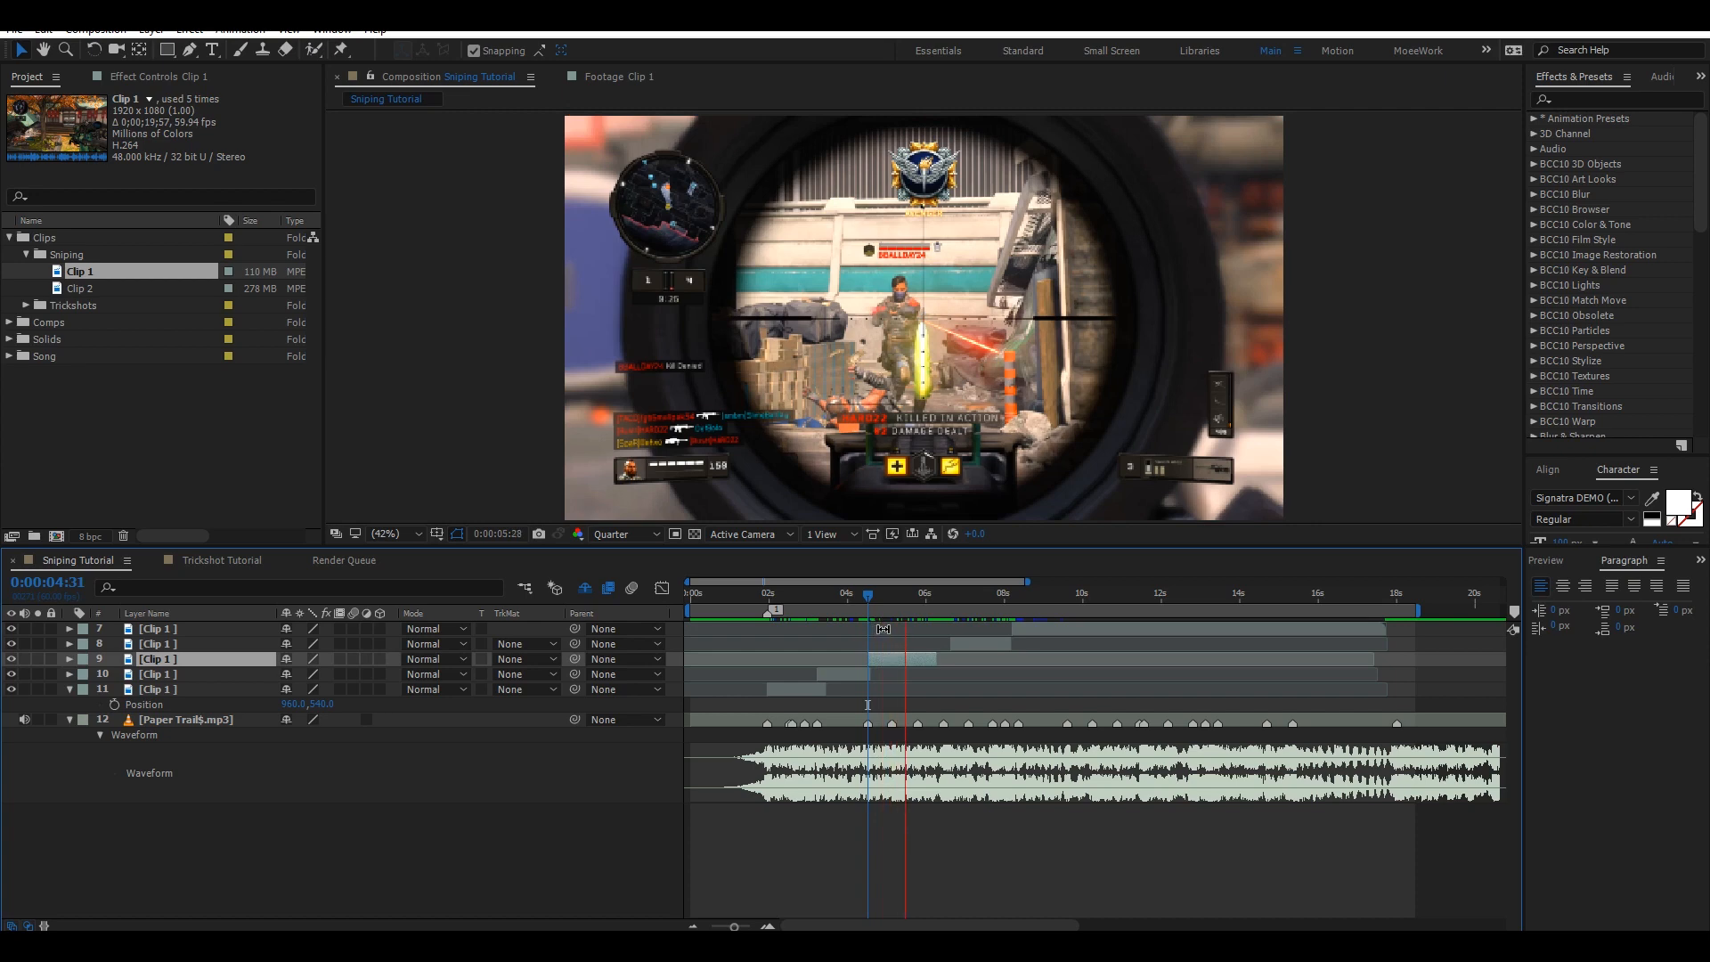
{"action": "key", "text": "space"}
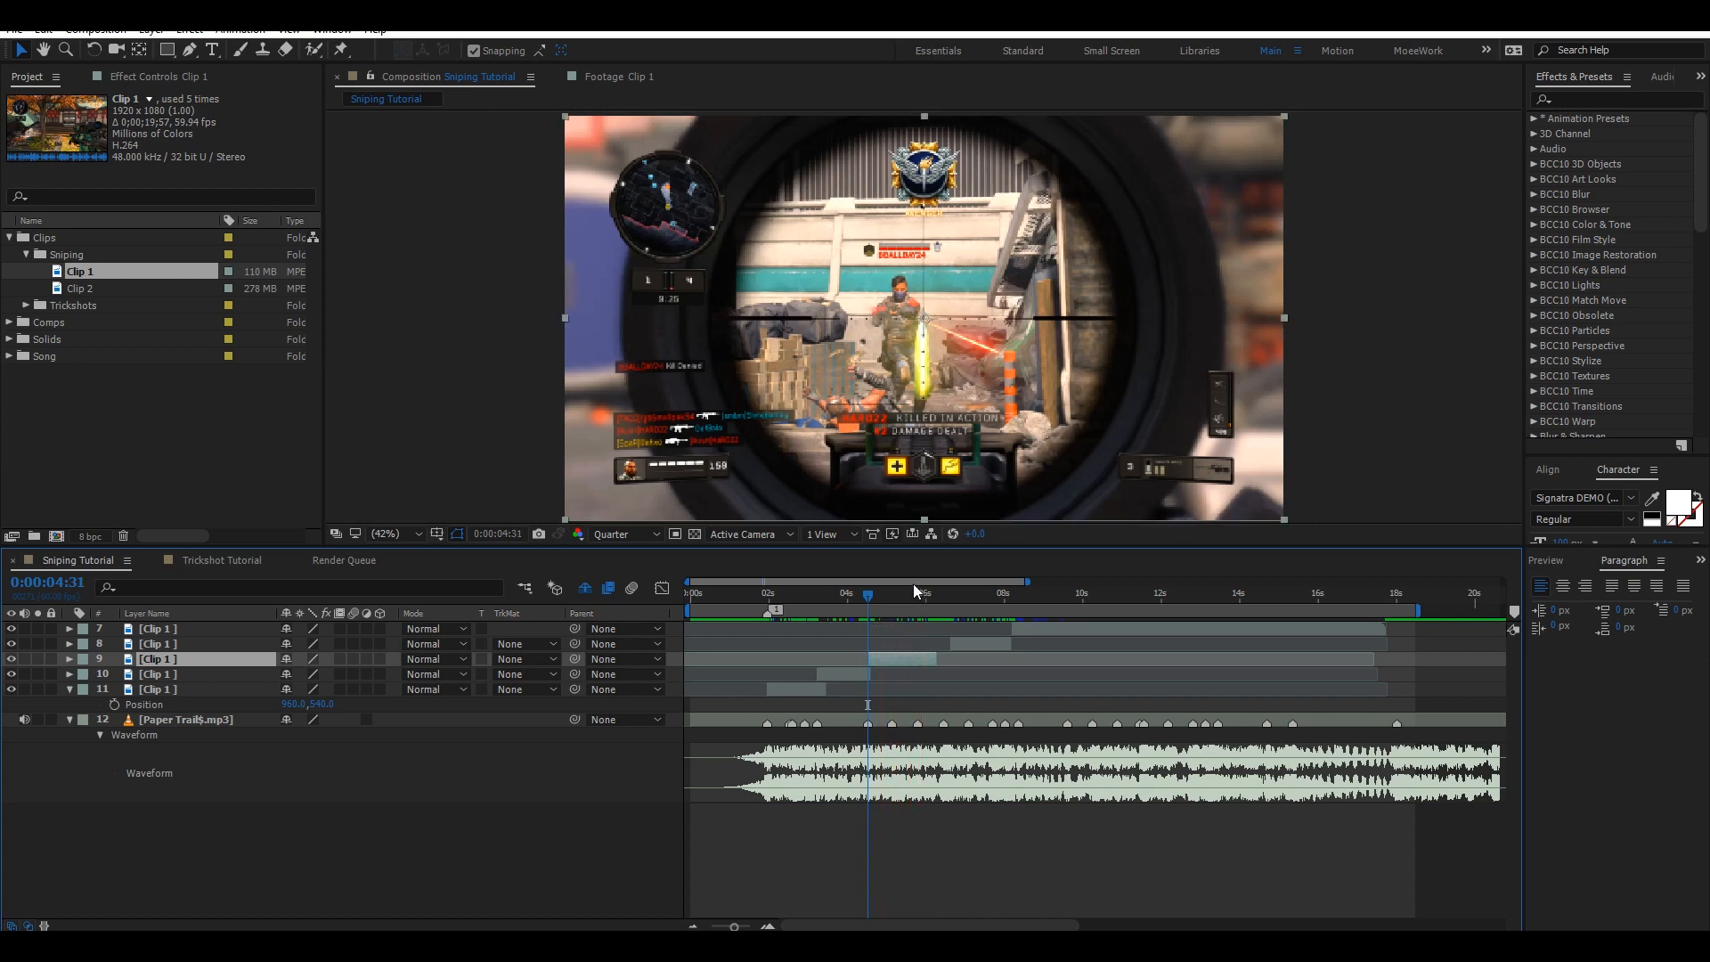
Move the fourth clip segment's start to the beat at 0:00:05:48.
{"action": "left_click", "coordinate": [918, 594]}
{"action": "left_click", "coordinate": [976, 649]}
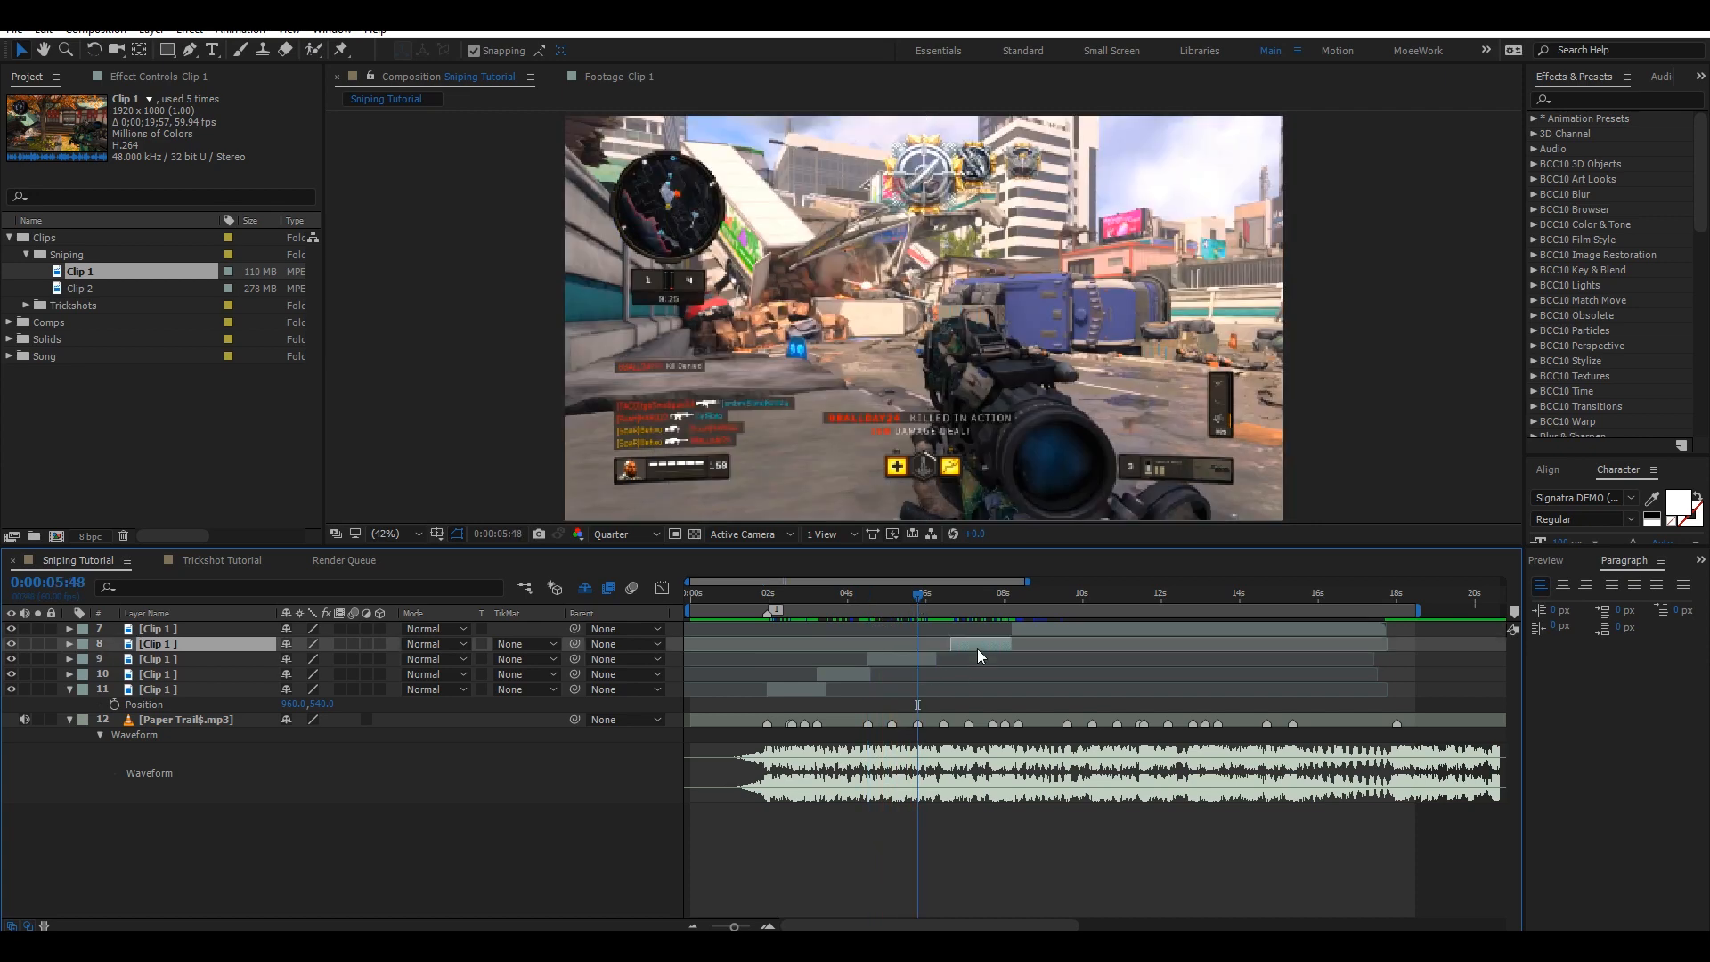
{"action": "key", "text": "["}
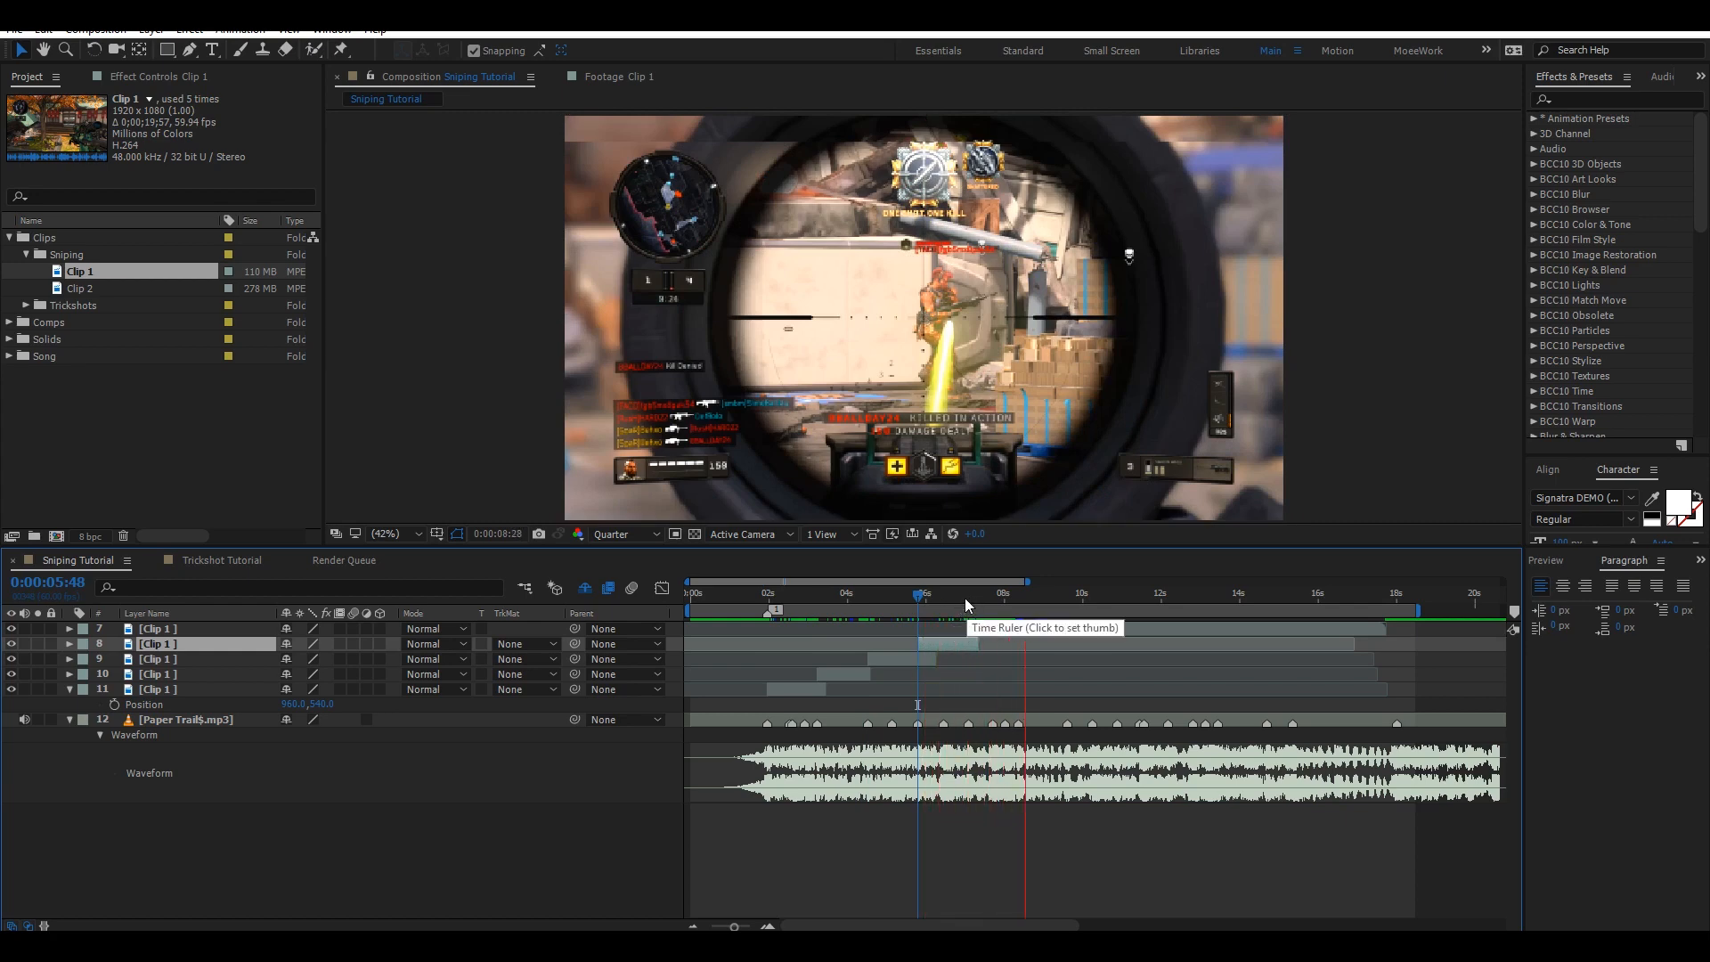
Move the fifth clip segment's start to the beat at 0:00:07:05.
{"action": "left_click", "coordinate": [965, 597]}
{"action": "key", "text": "space"}
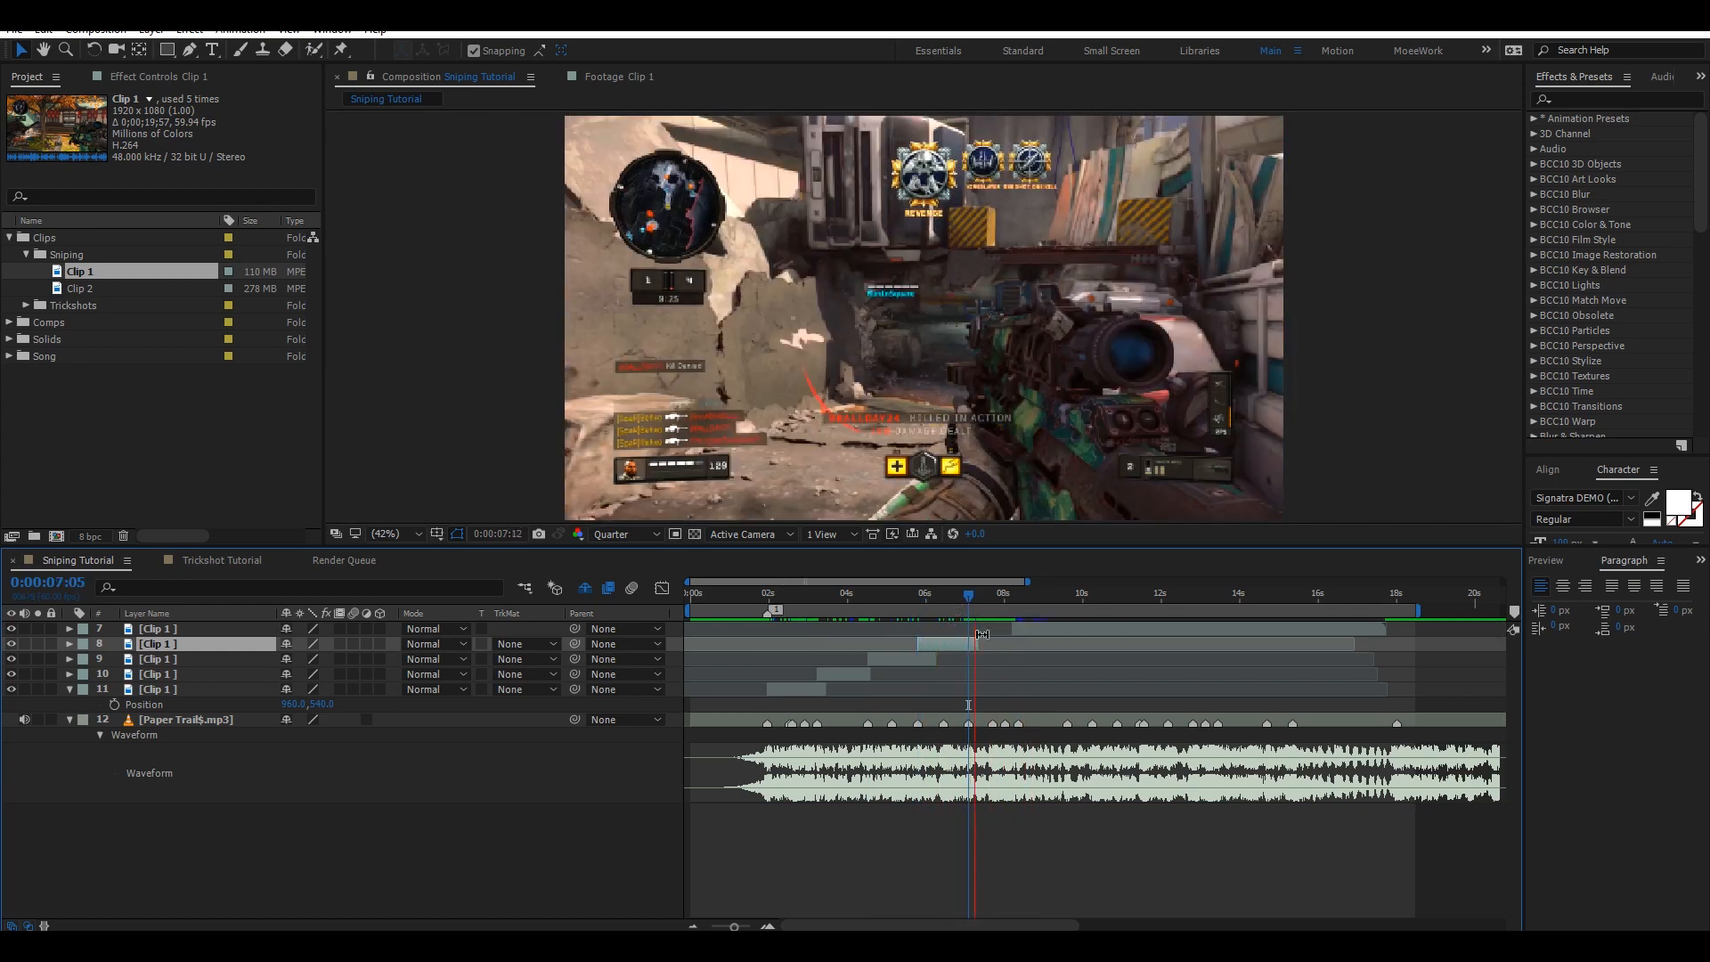
{"action": "left_click", "coordinate": [1023, 633]}
{"action": "key", "text": "["}
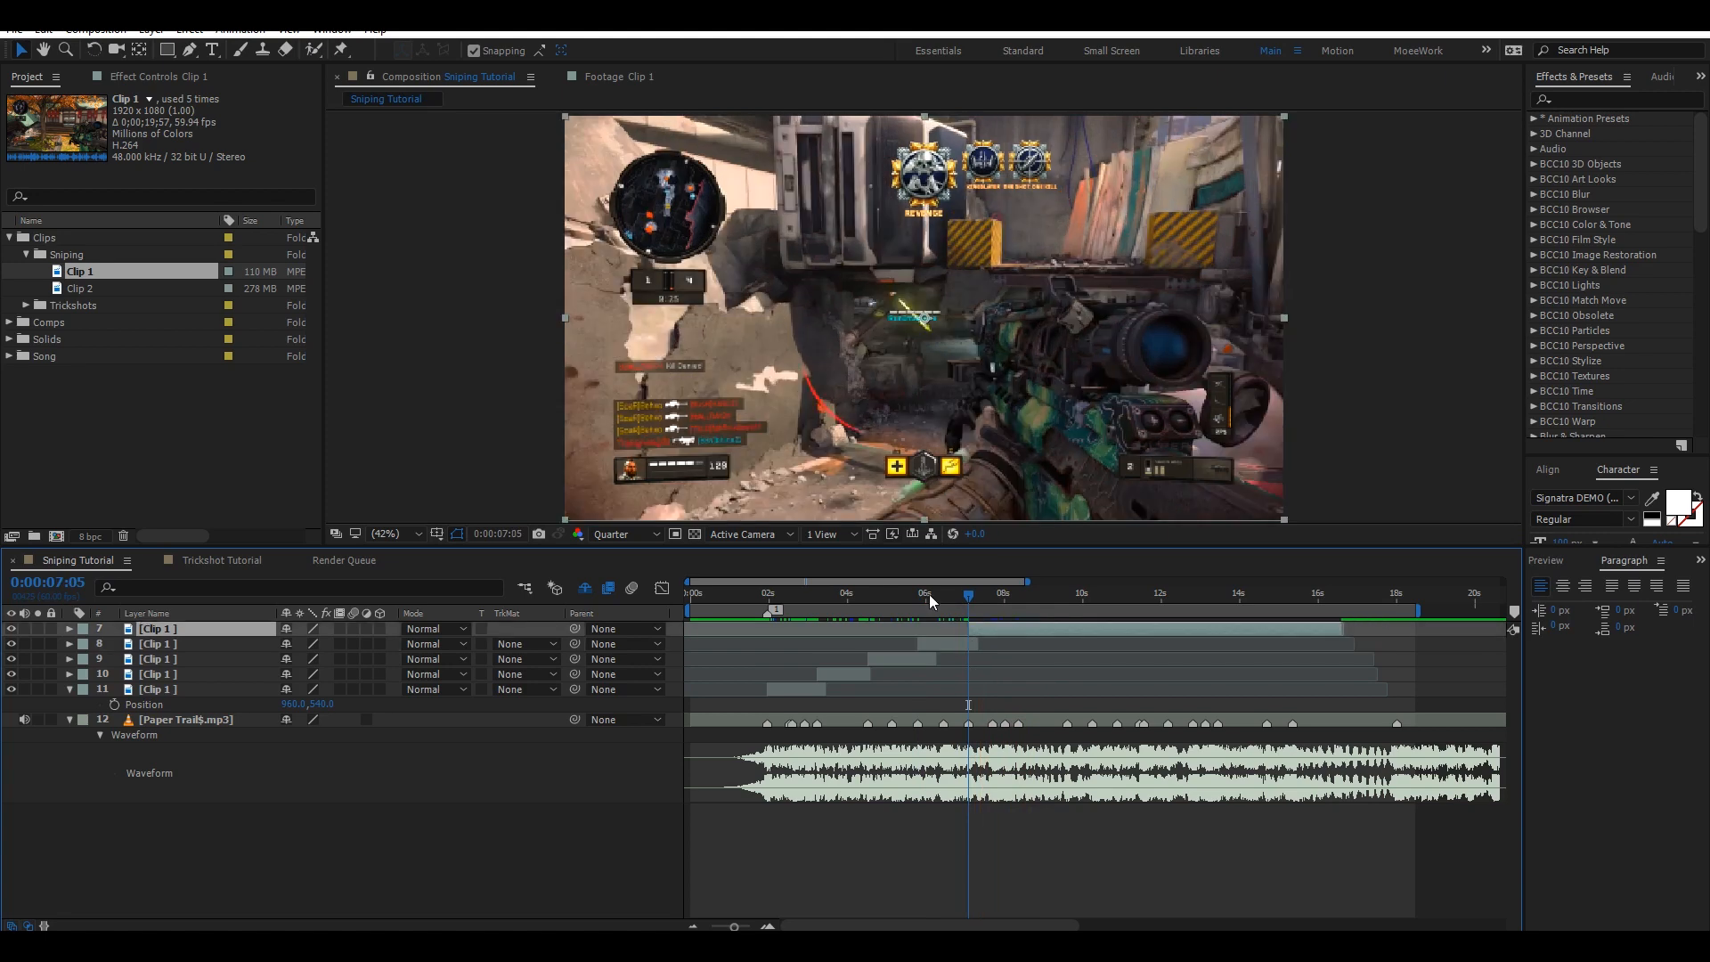
Save the project.
{"action": "key", "text": "ctrl+s"}
{"action": "left_click", "coordinate": [750, 597]}
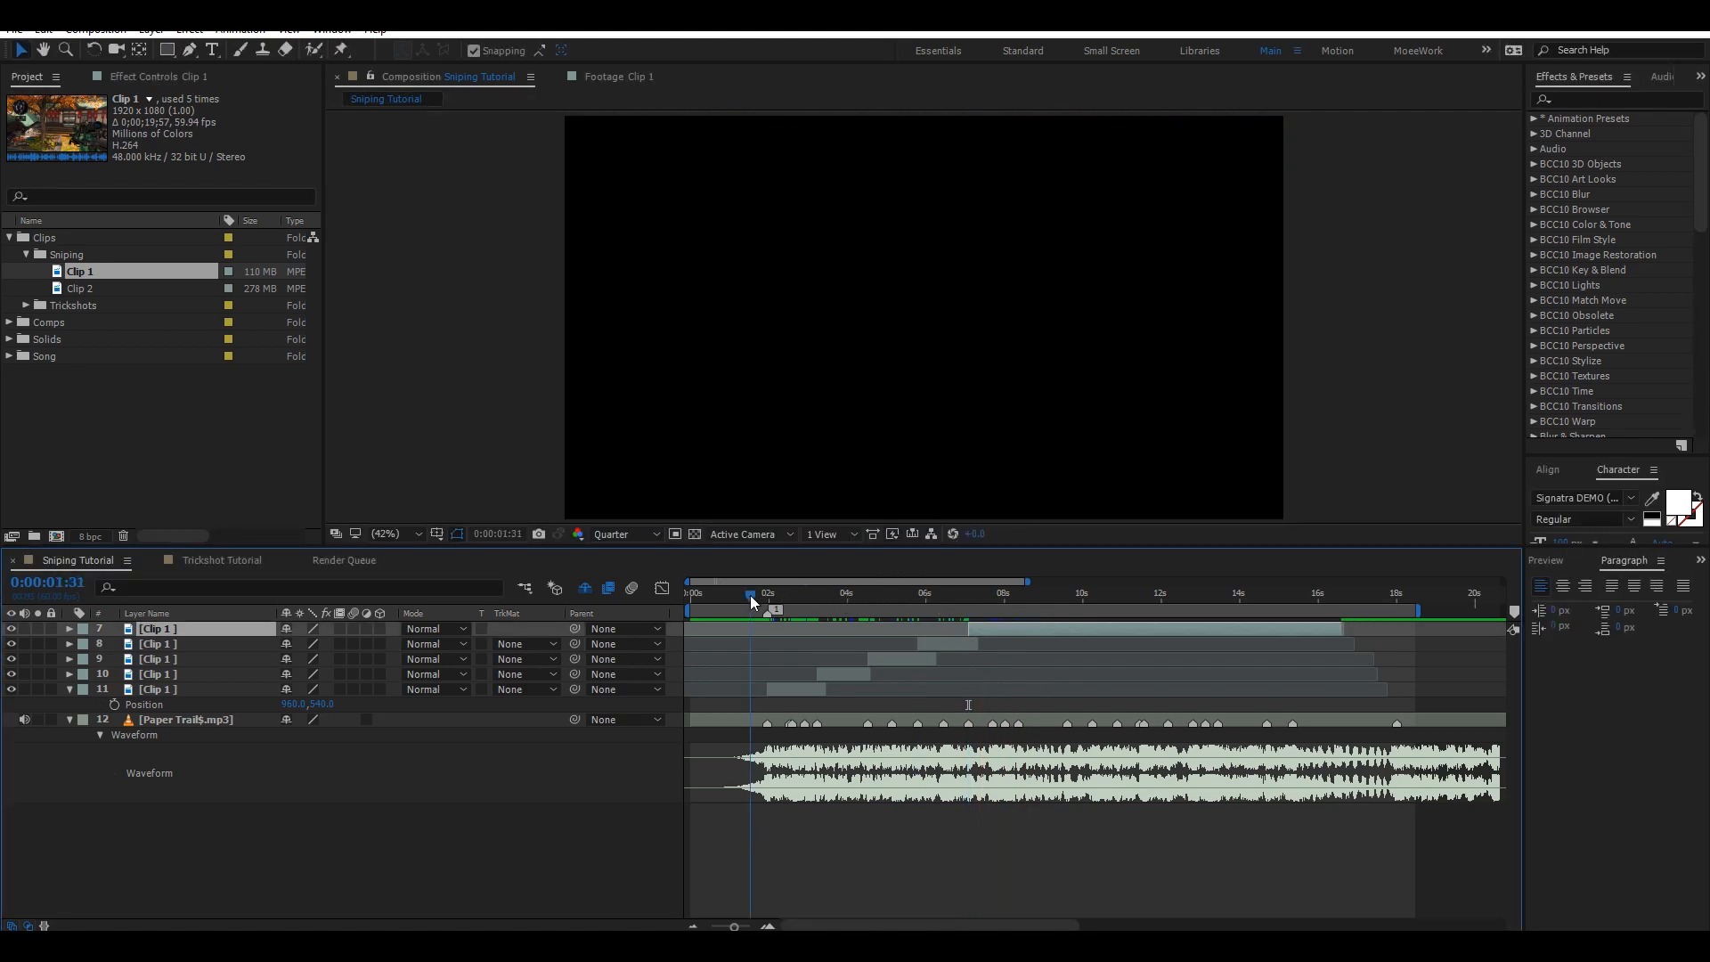
Trim the top clip layer's out point to the beat at 0:00:08:21 and save the project.
{"action": "left_click_drag", "start_coordinate": [792, 593], "coordinate": [968, 599]}
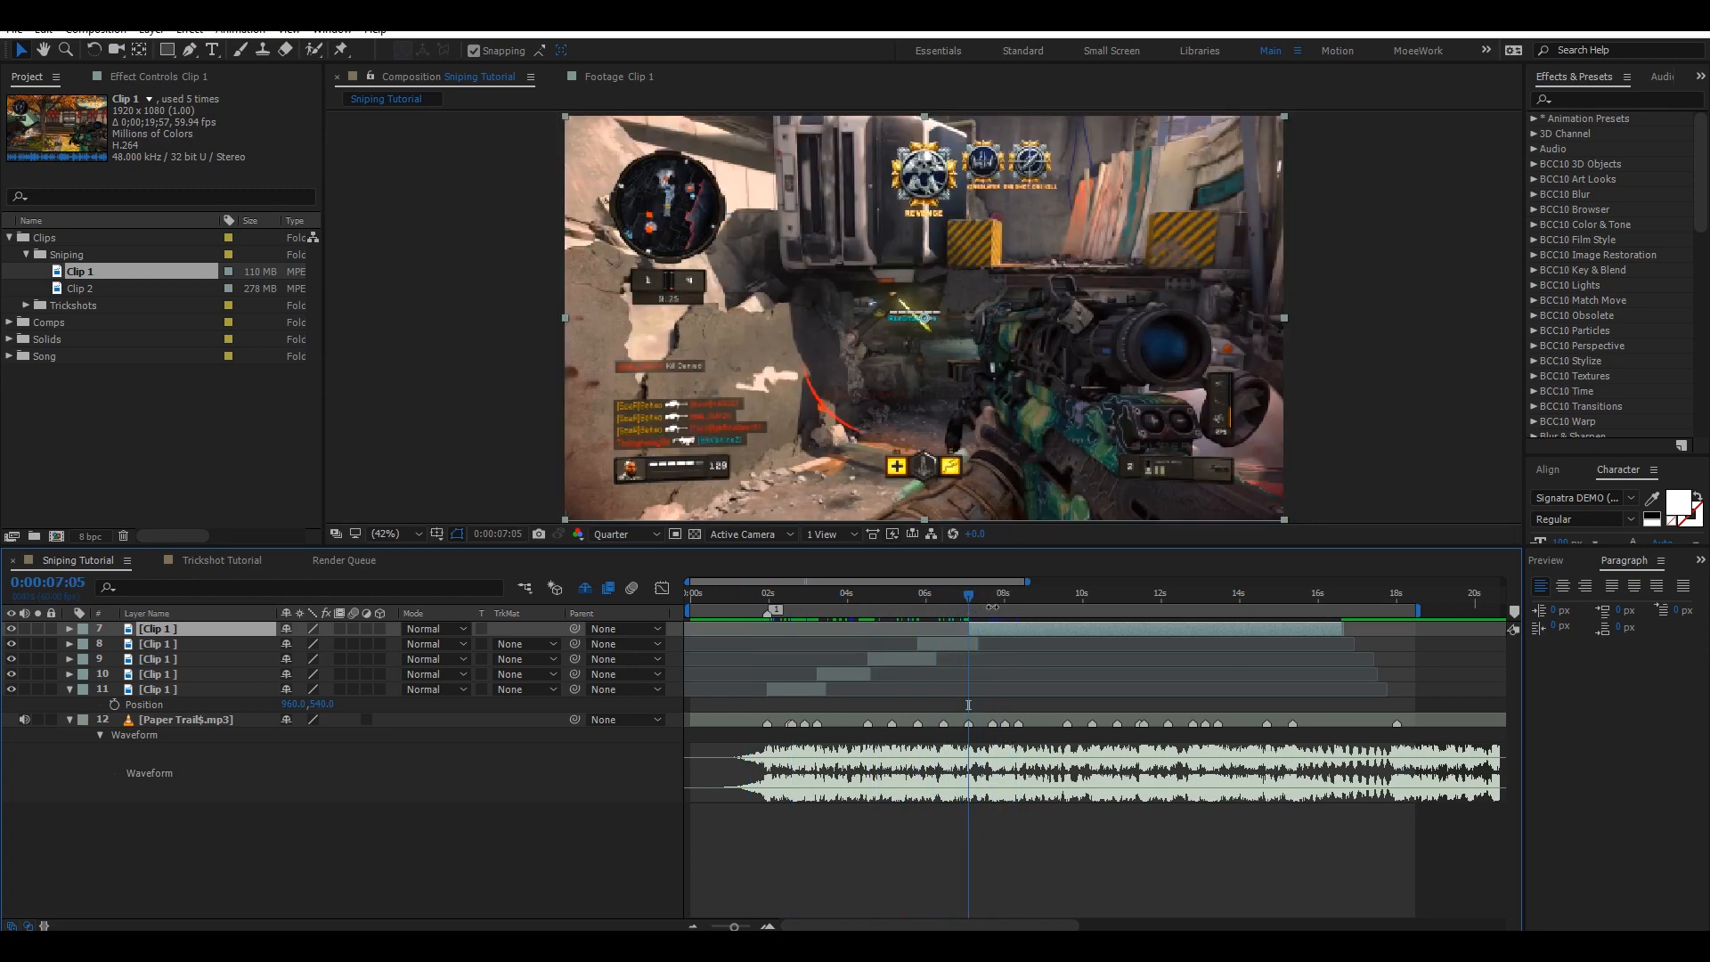
{"action": "key", "text": "space"}
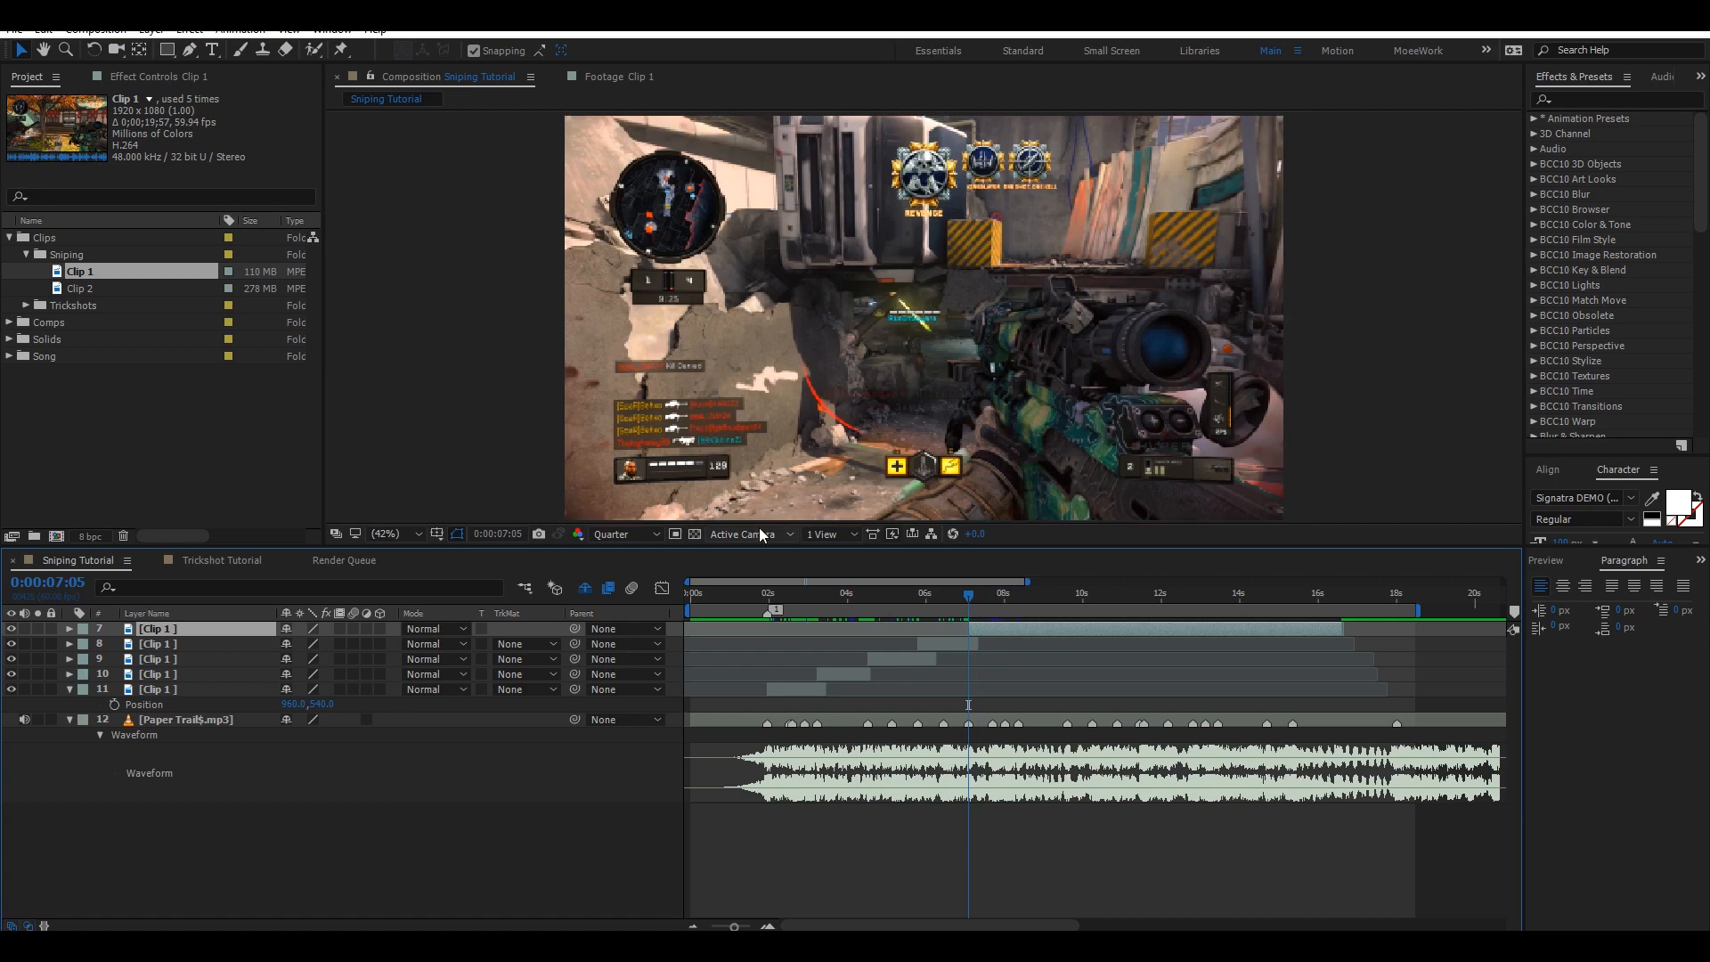
{"action": "left_click", "coordinate": [1016, 596]}
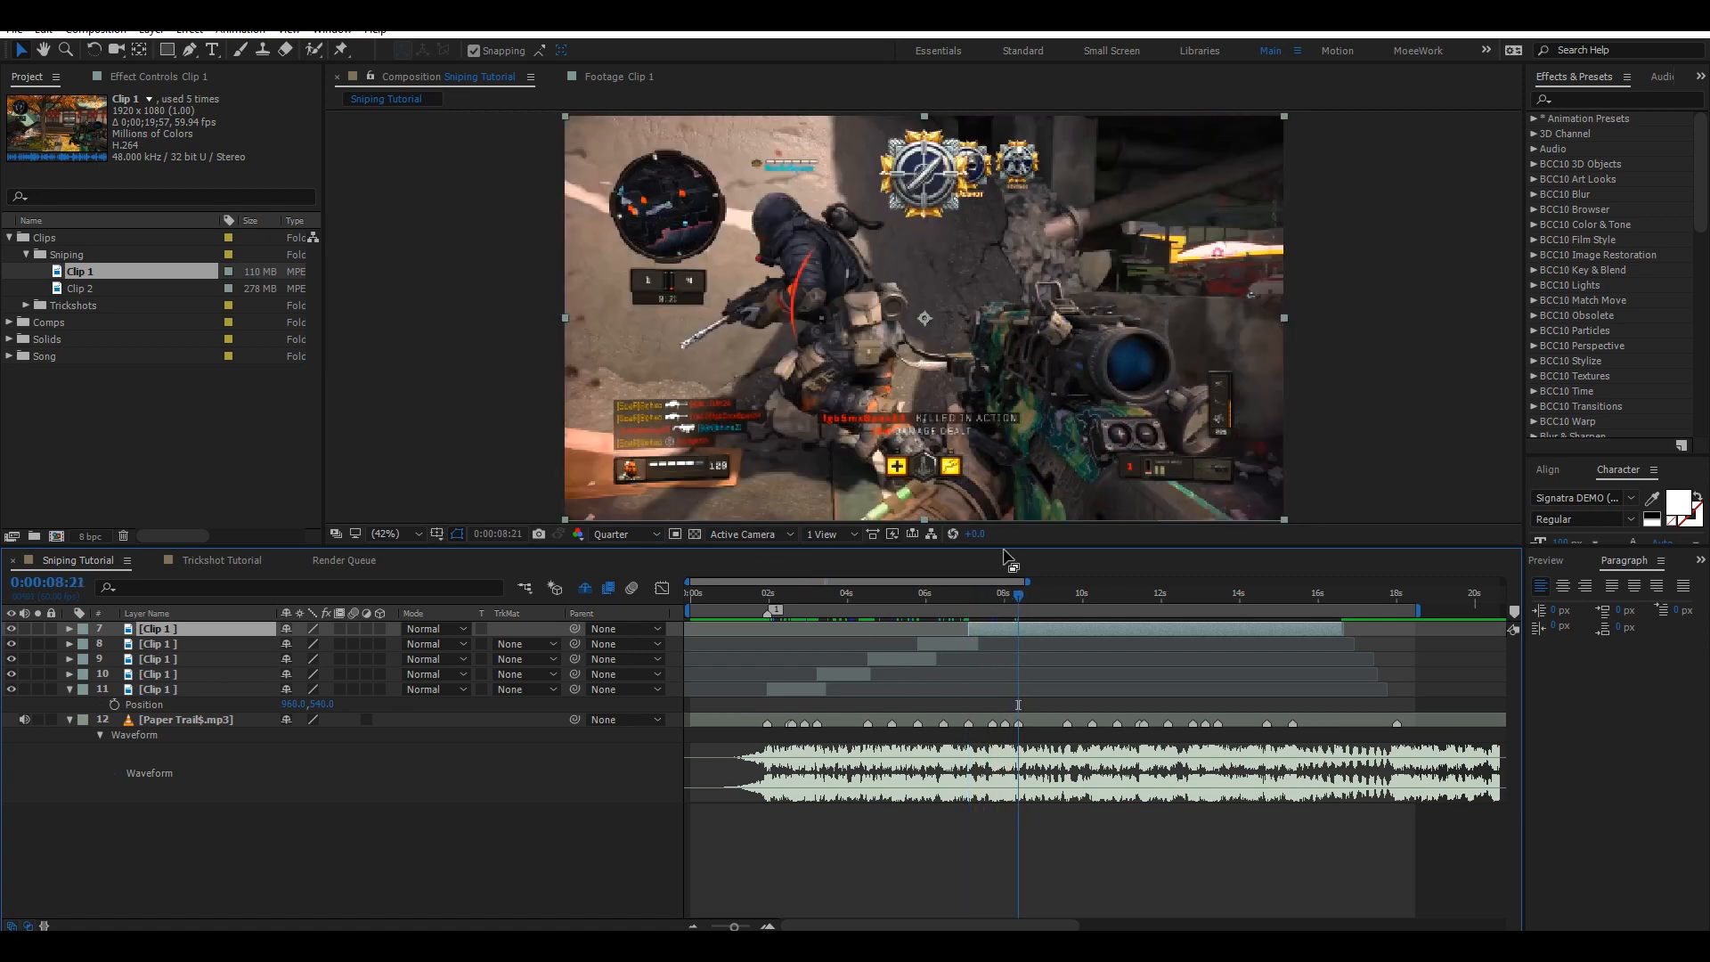
{"action": "key", "text": "space"}
{"action": "key", "text": "space"}
{"action": "key", "text": "alt+]"}
{"action": "key", "text": "ctrl+s"}
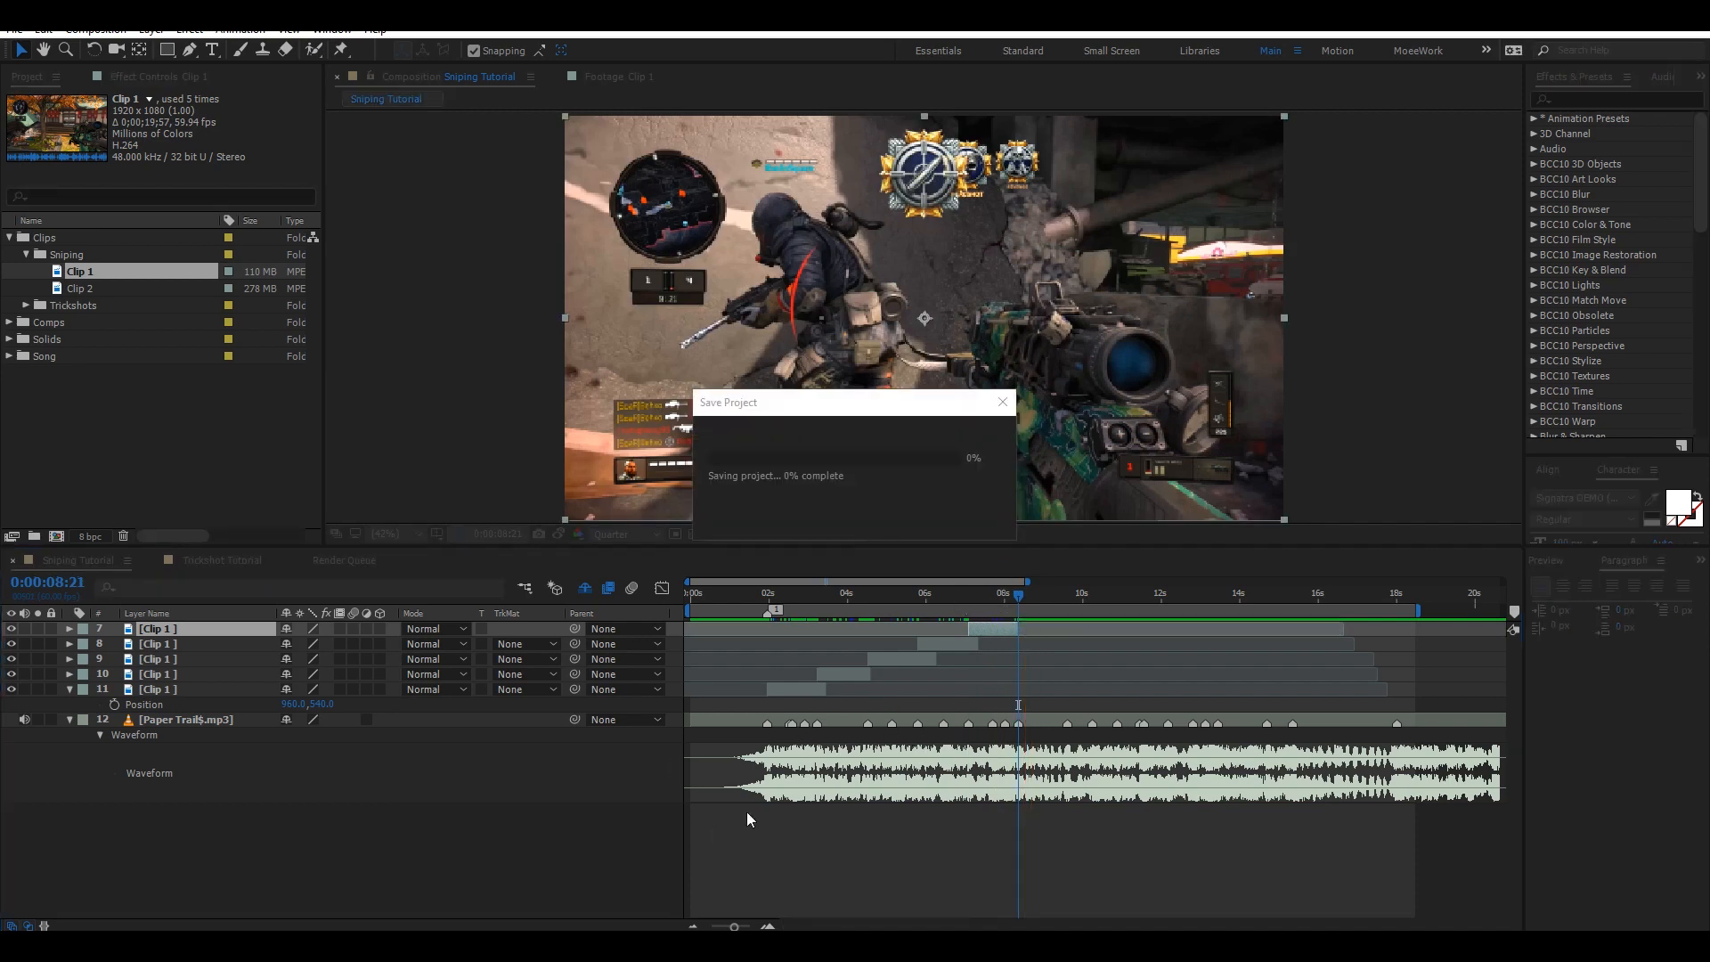
Trim the bottom clip layer's out point to the beat at 0:00:03:14.
{"action": "left_click", "coordinate": [946, 641]}
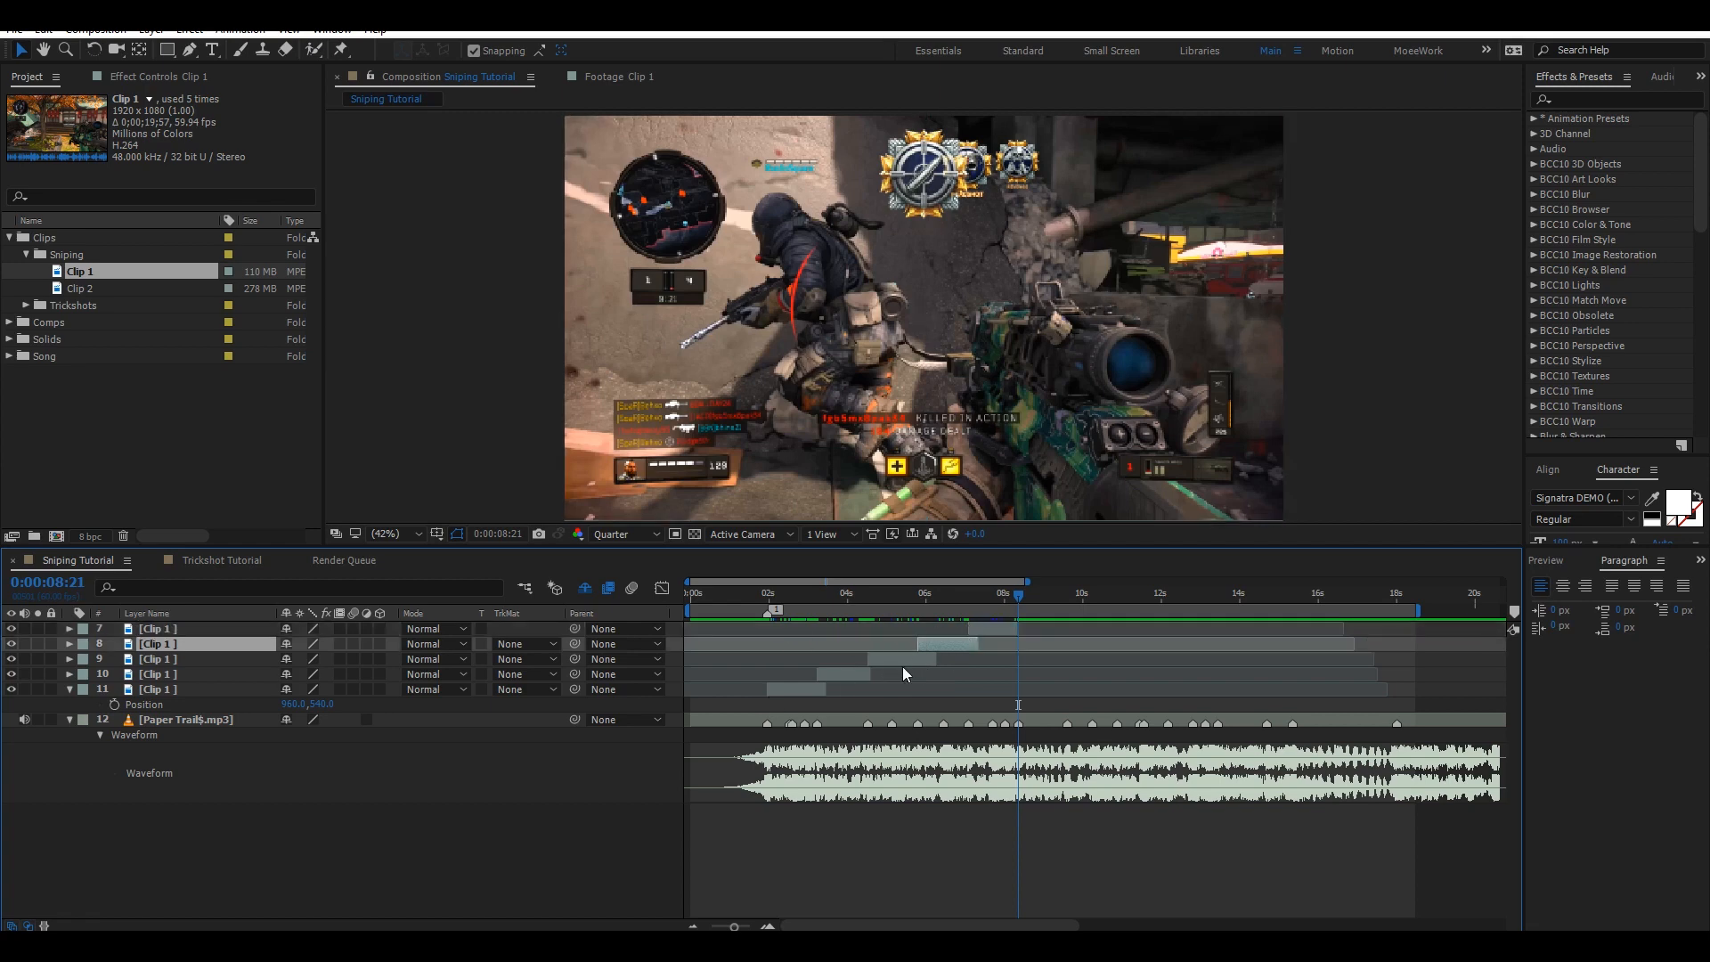
{"action": "left_click", "coordinate": [901, 664]}
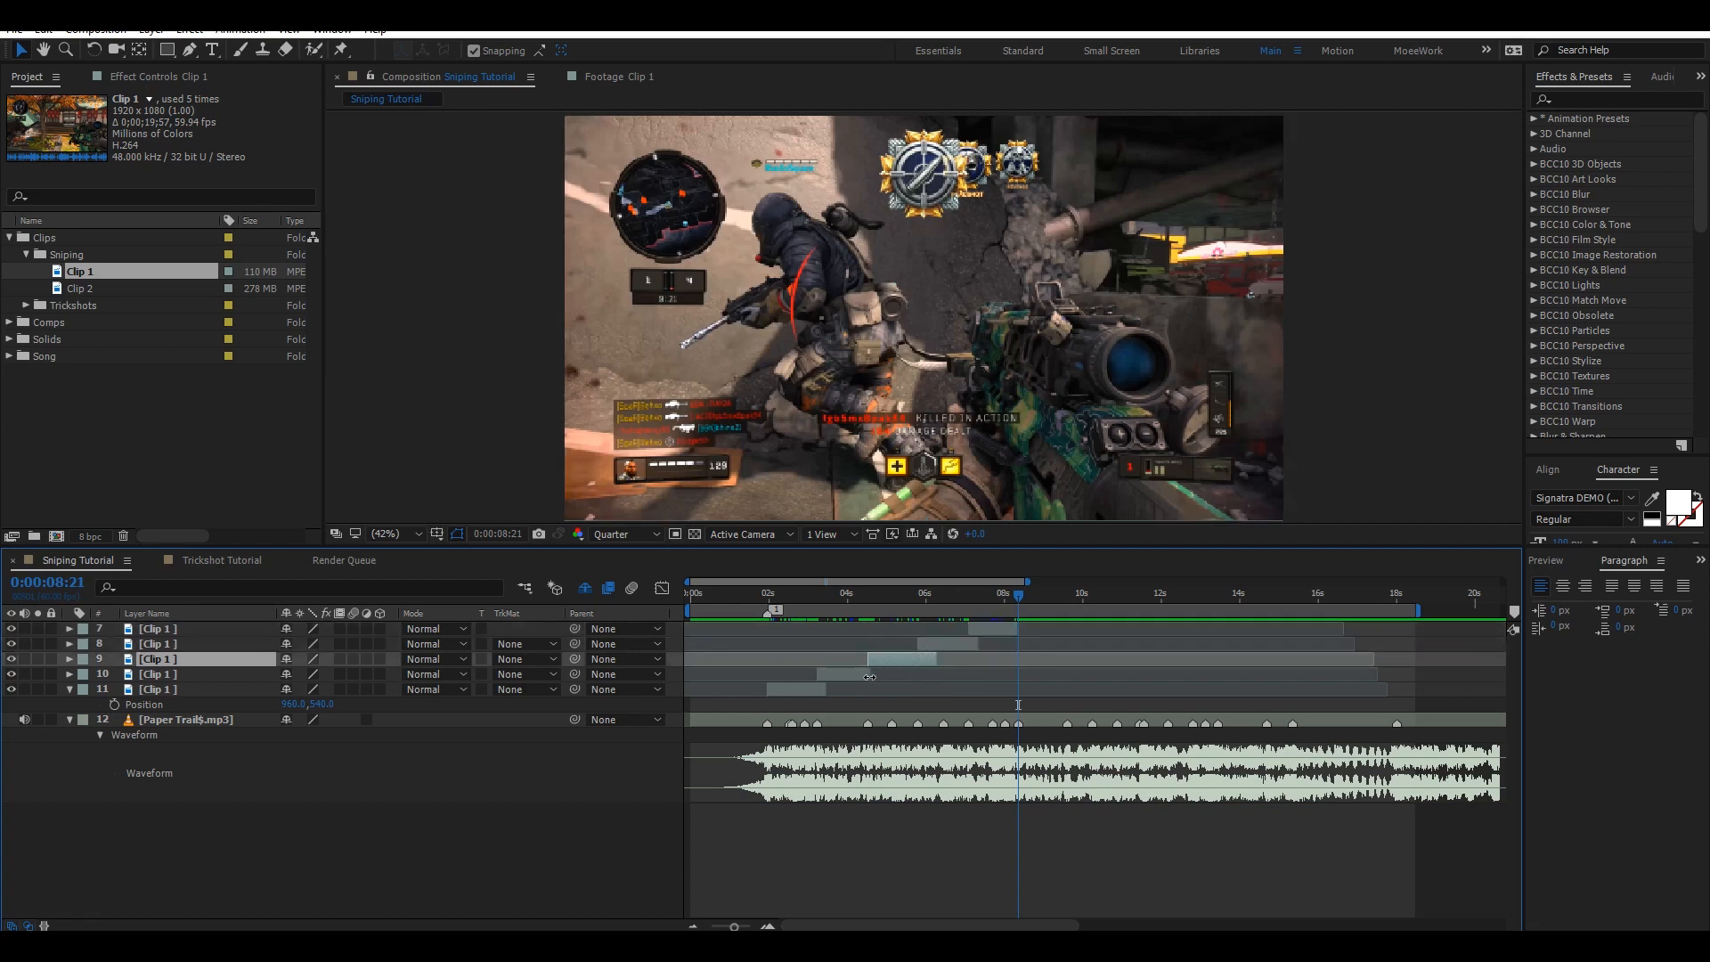
{"action": "left_click", "coordinate": [870, 673]}
{"action": "left_click", "coordinate": [822, 601]}
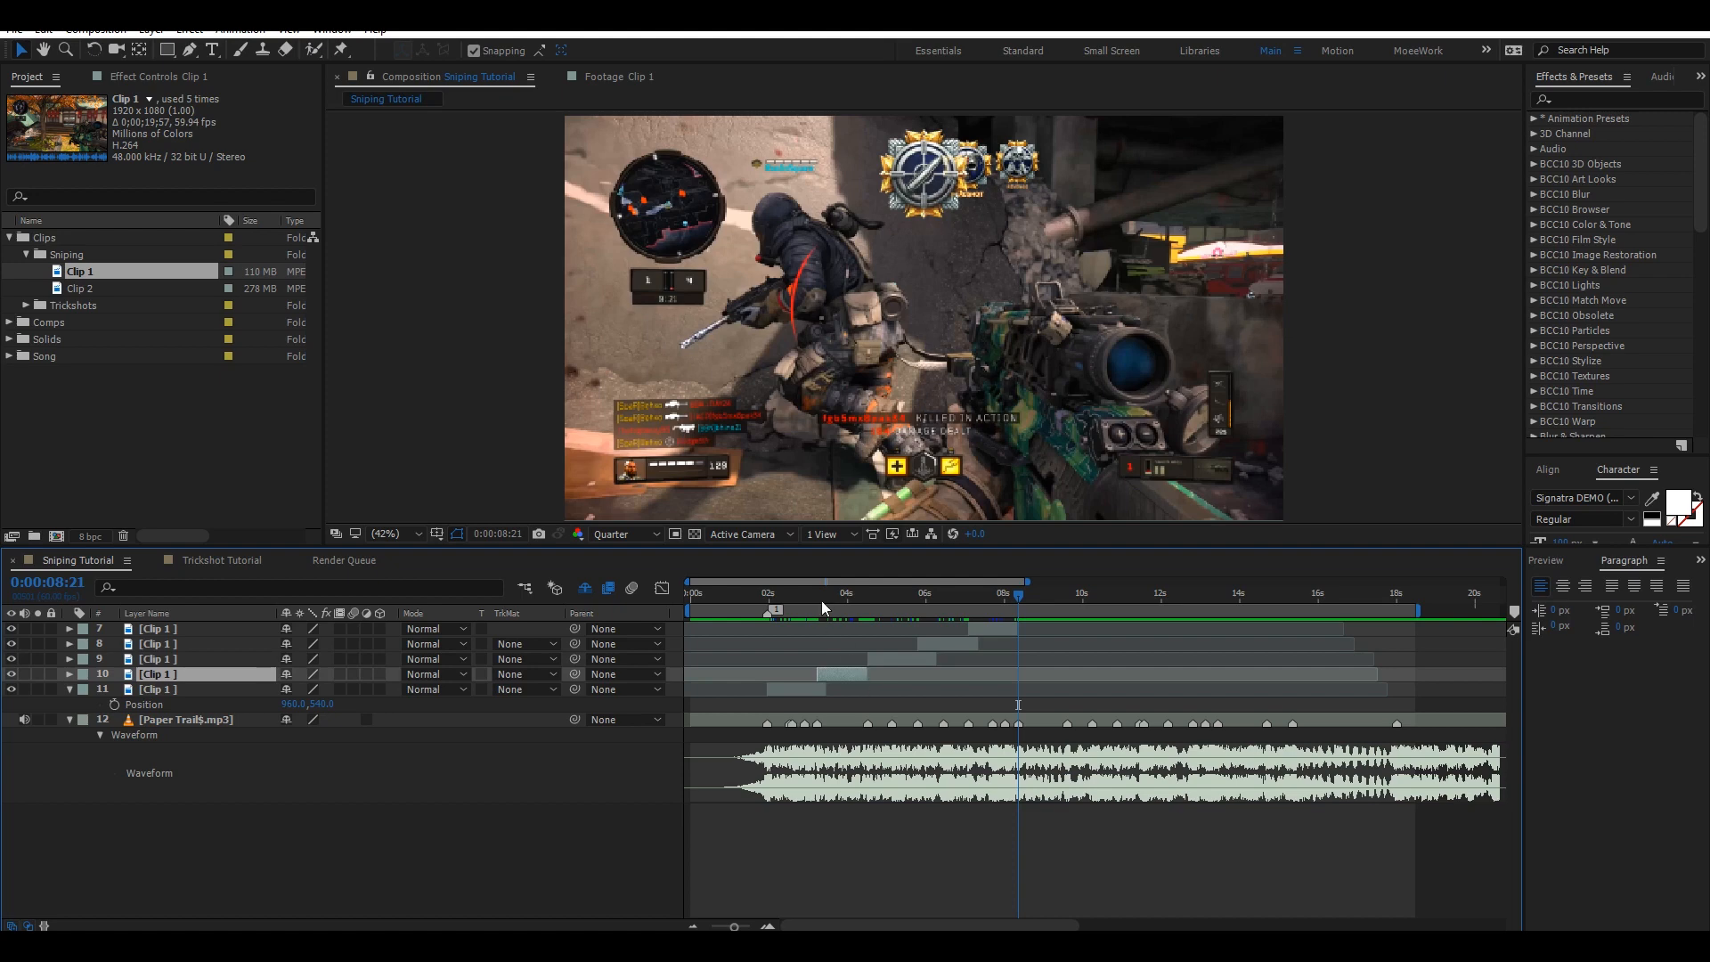
{"action": "left_click_drag", "start_coordinate": [820, 594], "coordinate": [816, 592]}
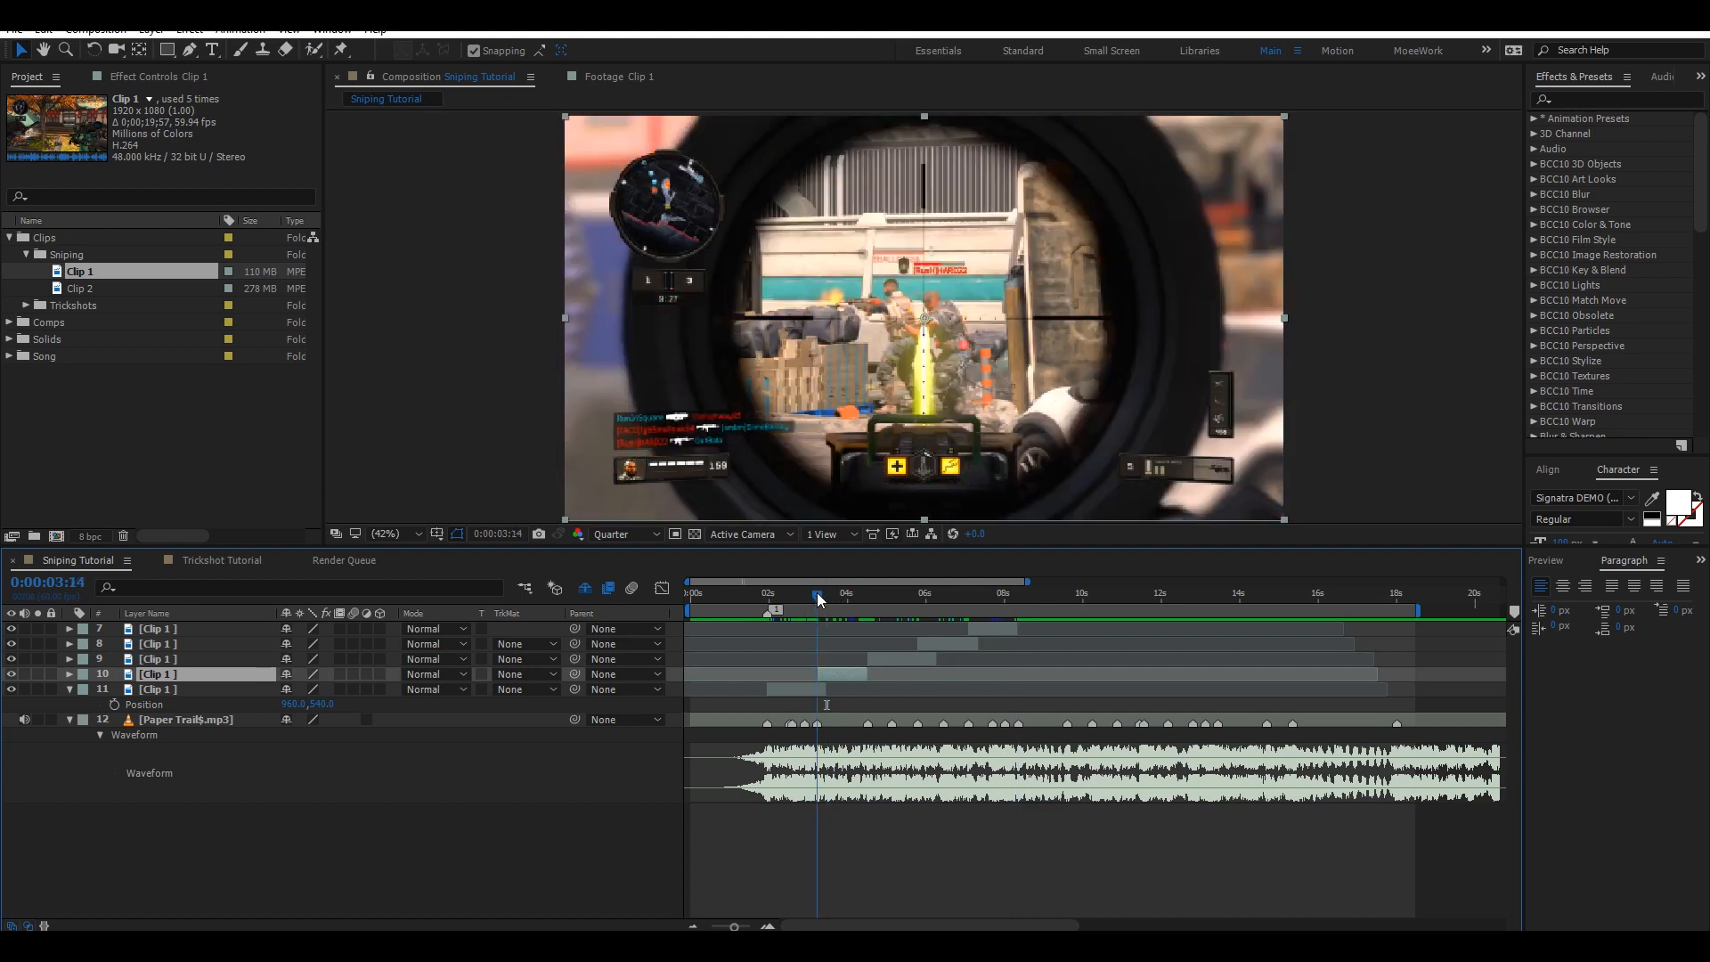
{"action": "left_click", "coordinate": [807, 690]}
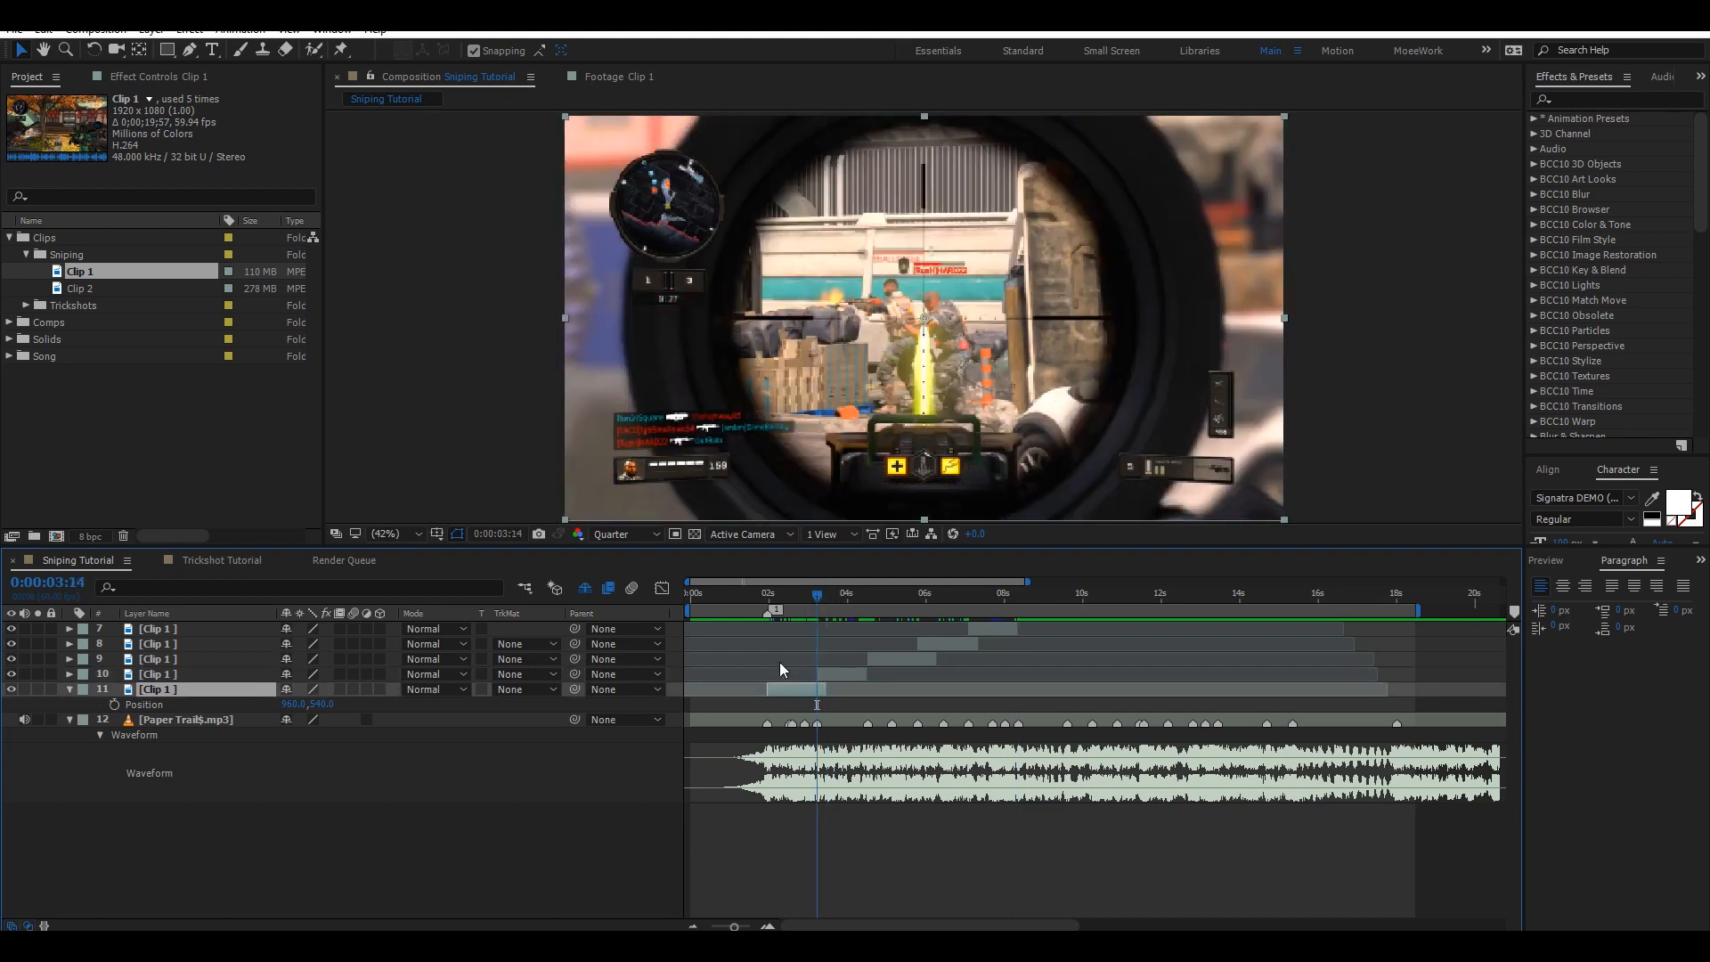
{"action": "key", "text": "alt+]"}
Trim layer 9's out point back to the beat at 0:00:05:48.
{"action": "mouse_move", "coordinate": [921, 595]}
{"action": "left_mouse_down"}
{"action": "mouse_move", "coordinate": [931, 606]}
{"action": "mouse_move", "coordinate": [917, 593]}
{"action": "left_mouse_up"}
{"action": "left_click", "coordinate": [896, 659]}
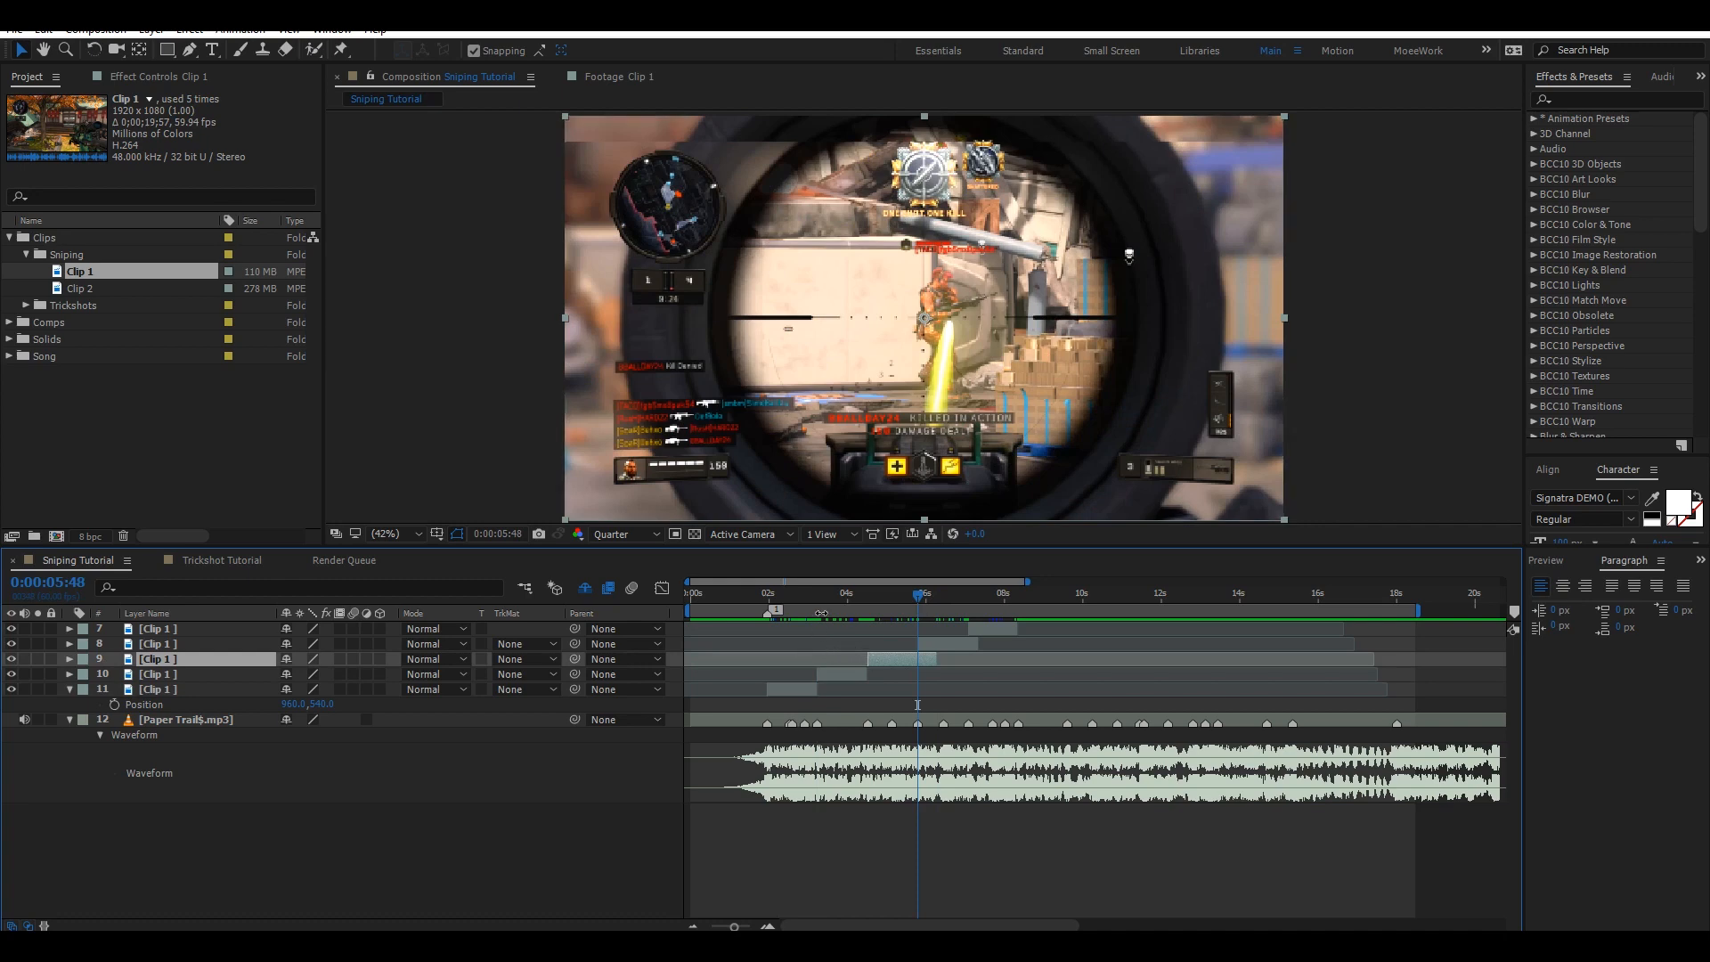
{"action": "key", "text": "alt+]"}
{"action": "key", "text": "ctrl+z"}
{"action": "left_click", "coordinate": [866, 622]}
{"action": "left_click", "coordinate": [886, 660]}
{"action": "left_click_drag", "start_coordinate": [933, 661], "coordinate": [884, 662]}
Trim layer 8's out point to the beat at 0:00:07:05 and save the project.
{"action": "left_click", "coordinate": [968, 595]}
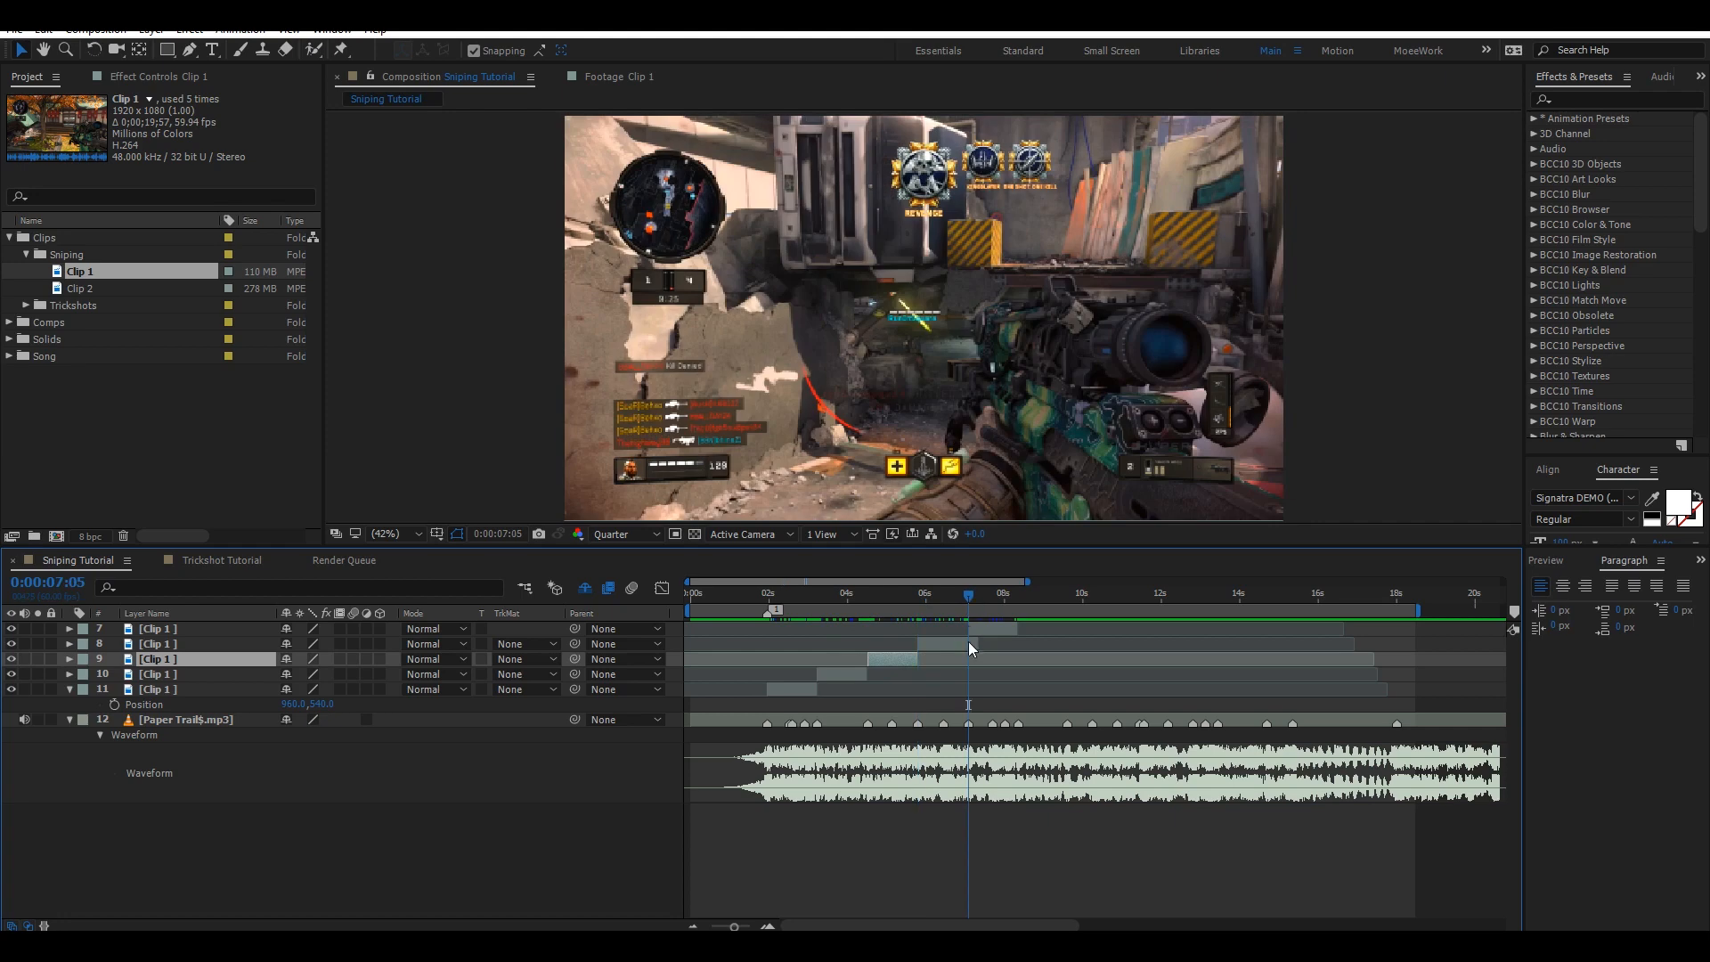
{"action": "left_click", "coordinate": [966, 643]}
{"action": "key", "text": "alt+]"}
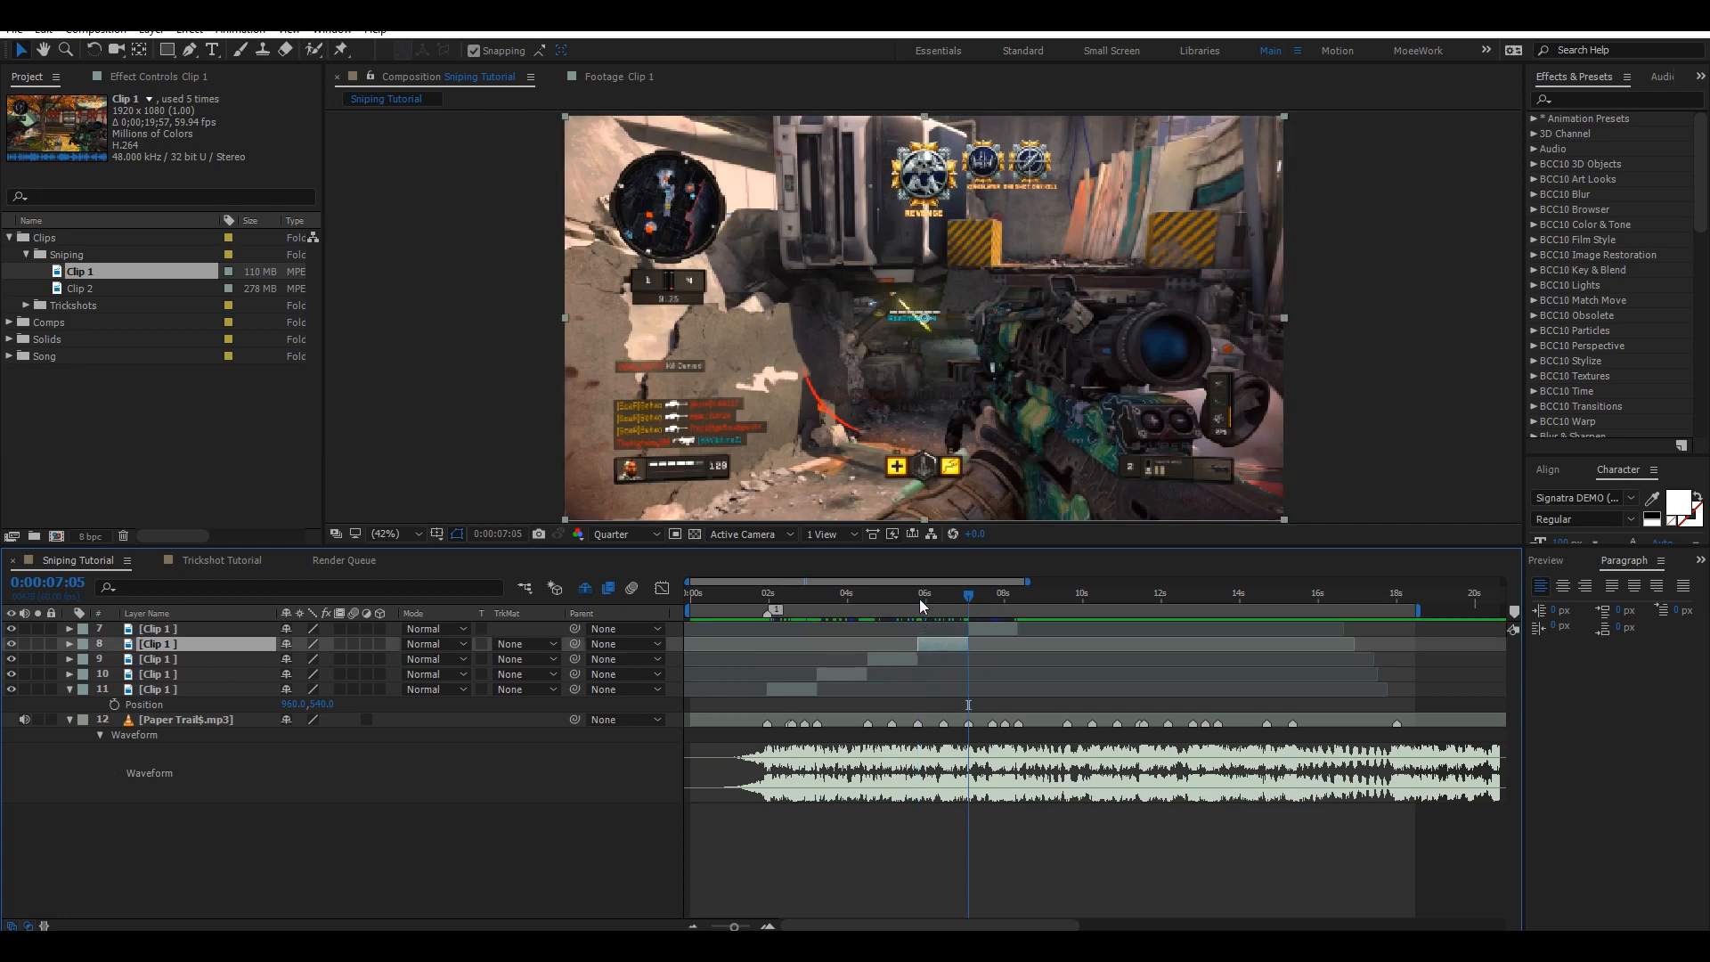
{"action": "key", "text": "ctrl+s"}
Apply the MoeeTwixtorSet preset from Effects & Presets to the bottom clip layer.
{"action": "left_click", "coordinate": [775, 595]}
{"action": "key", "text": "space"}
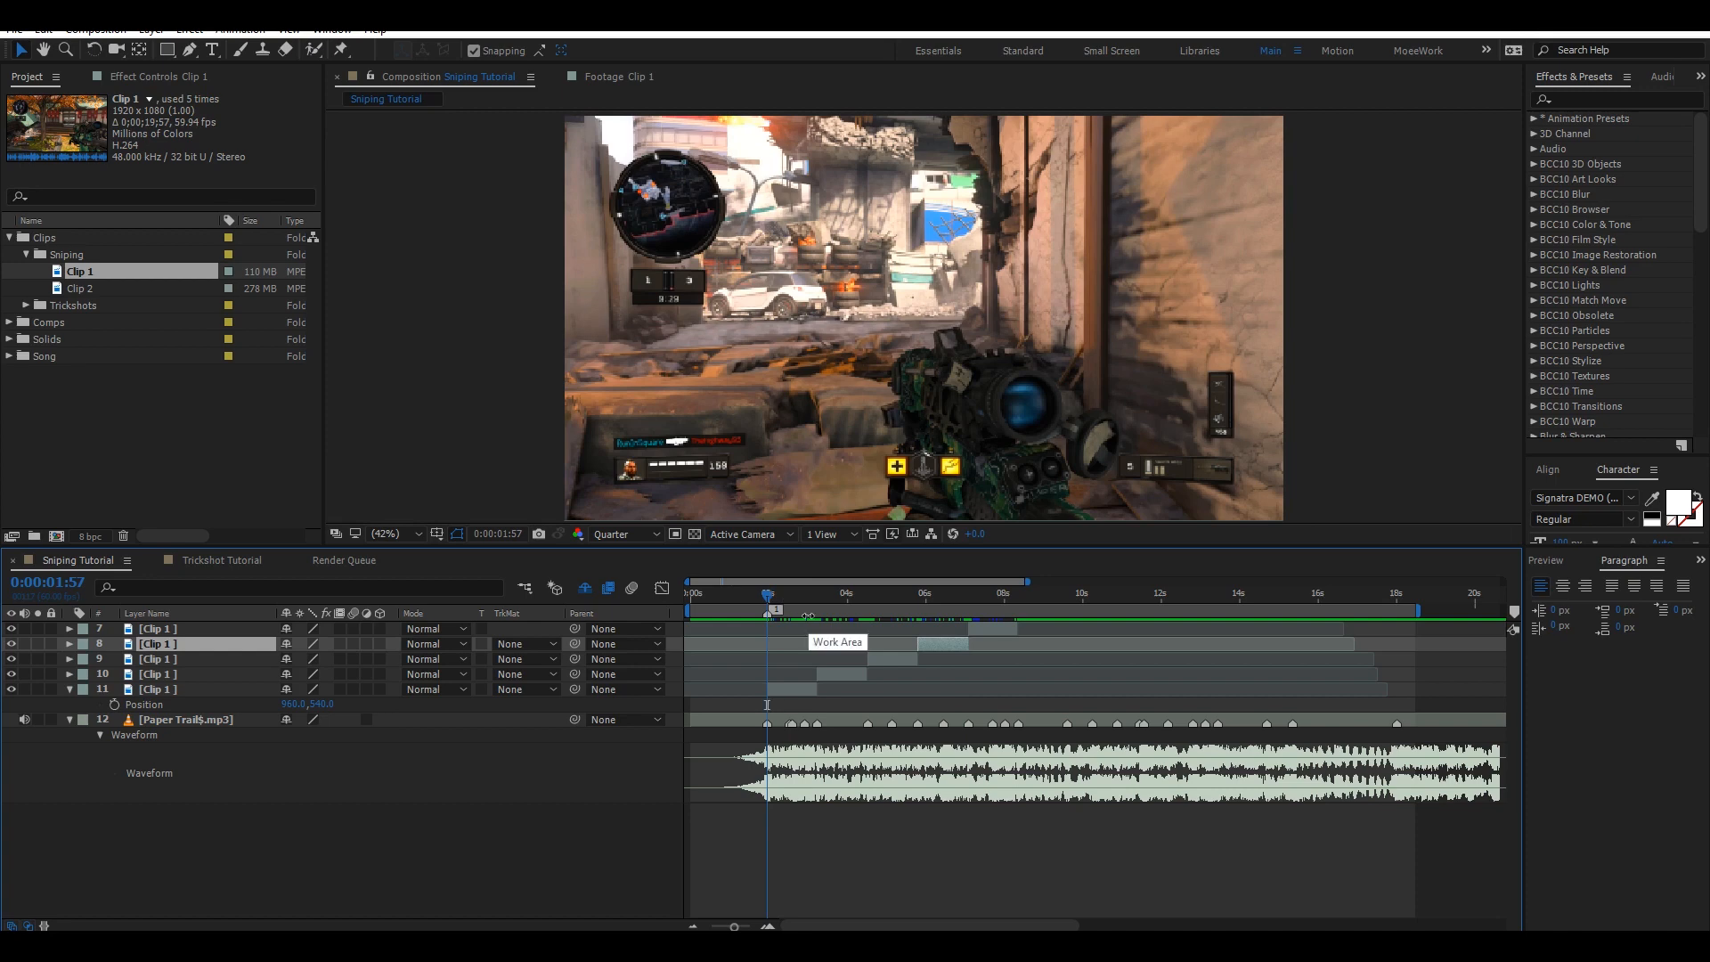
{"action": "left_click", "coordinate": [1066, 867]}
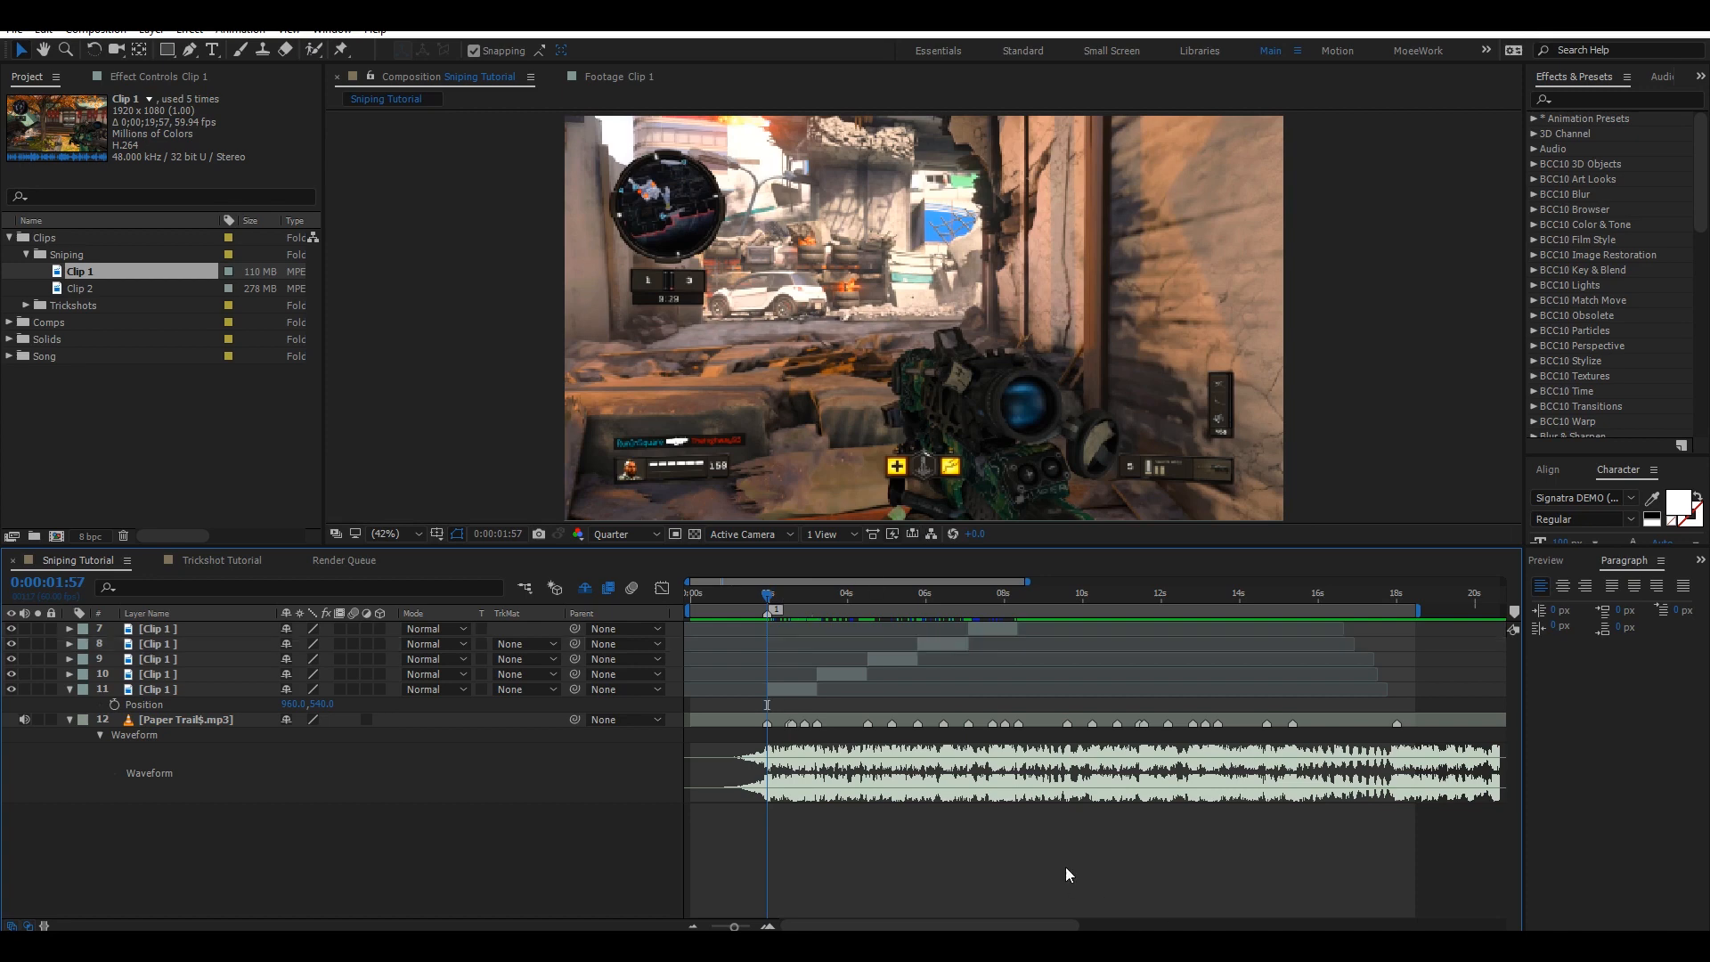
{"action": "left_click", "coordinate": [794, 690]}
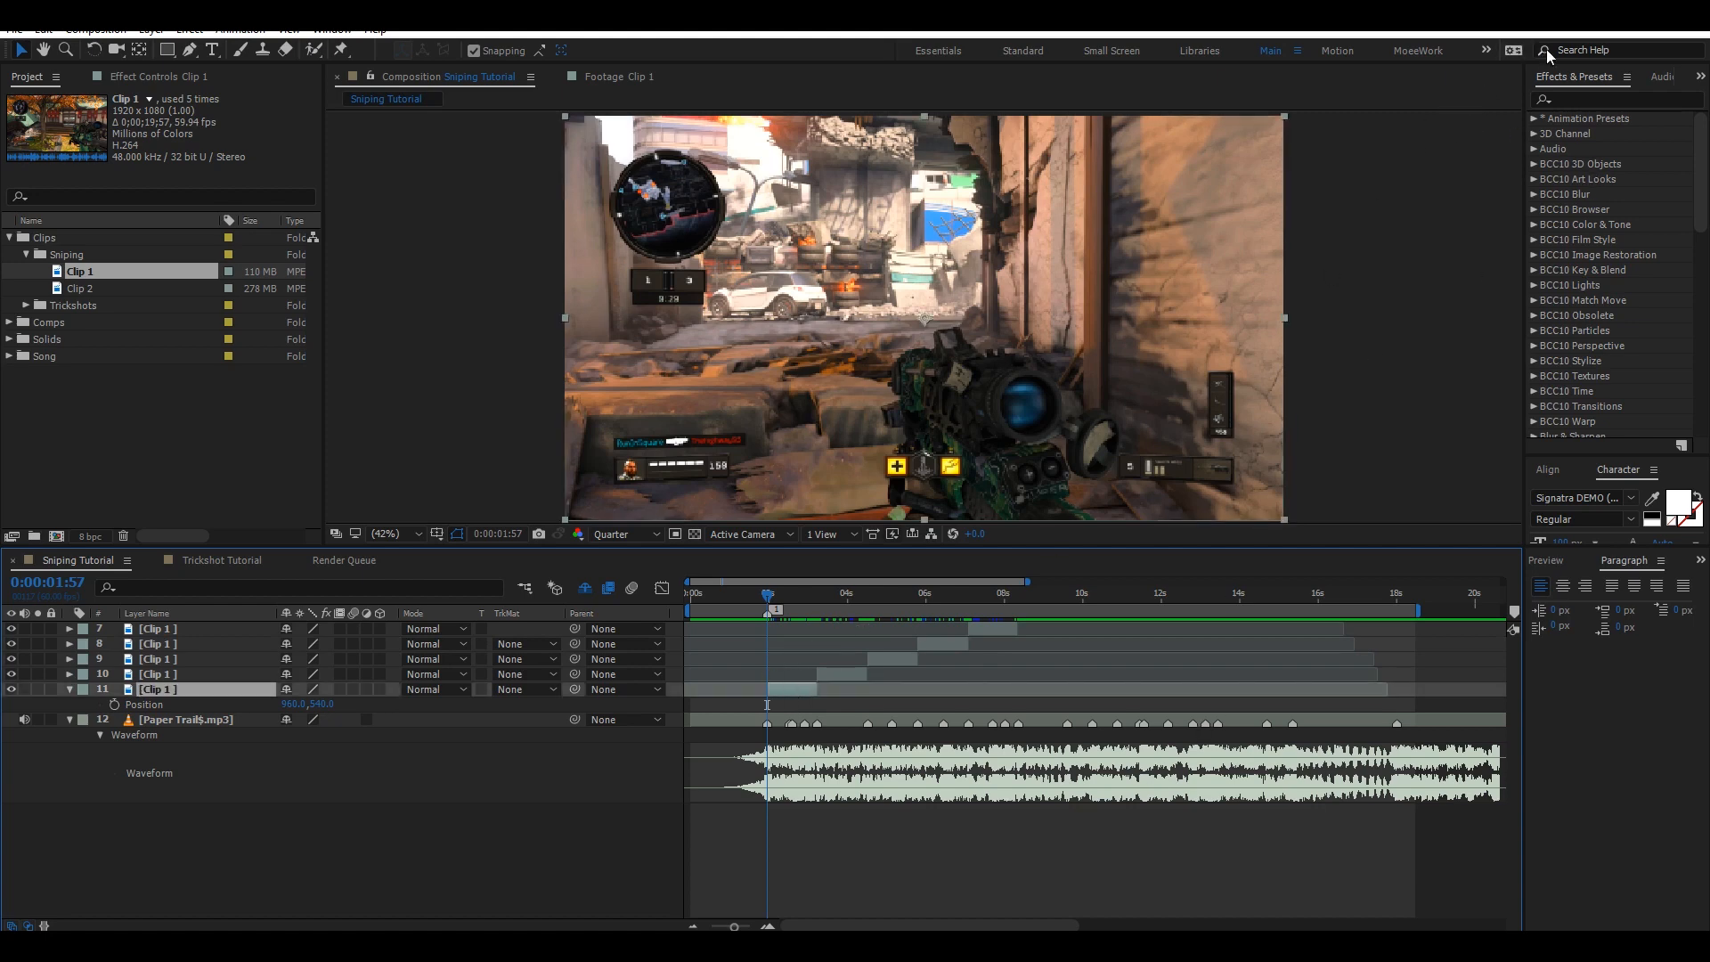
{"action": "left_click", "coordinate": [1571, 98]}
{"action": "type", "text": "mOEE"}
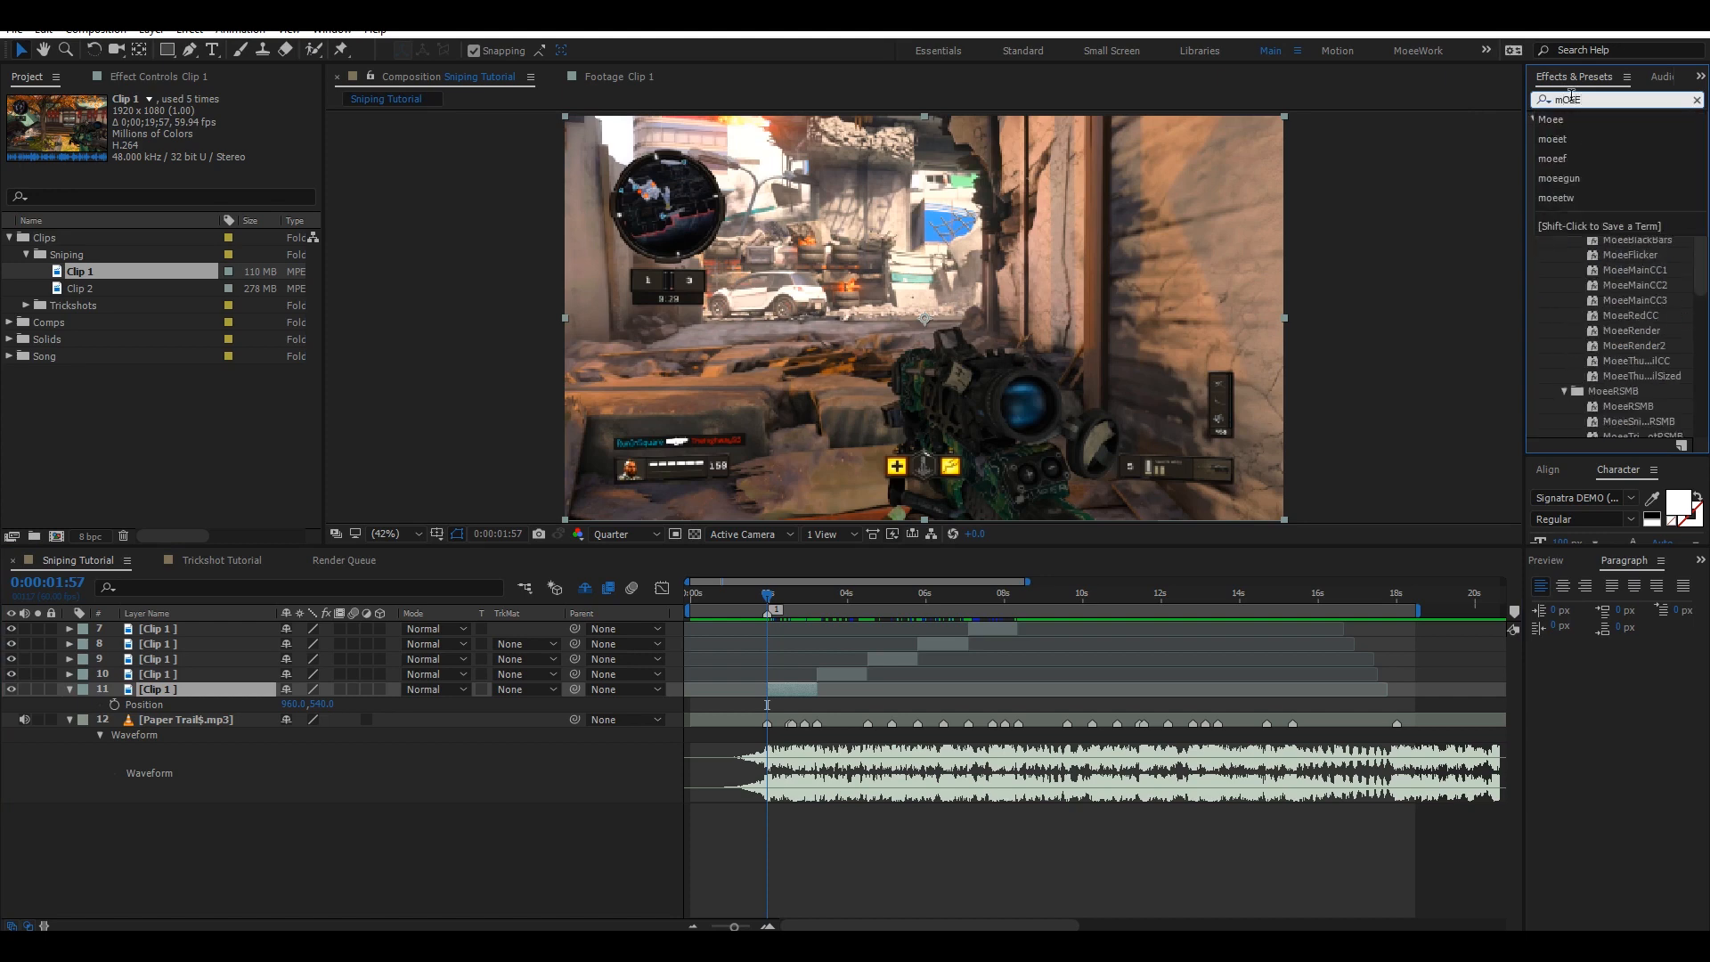
{"action": "key", "text": "ctrl+a"}
{"action": "type", "text": "Moee"}
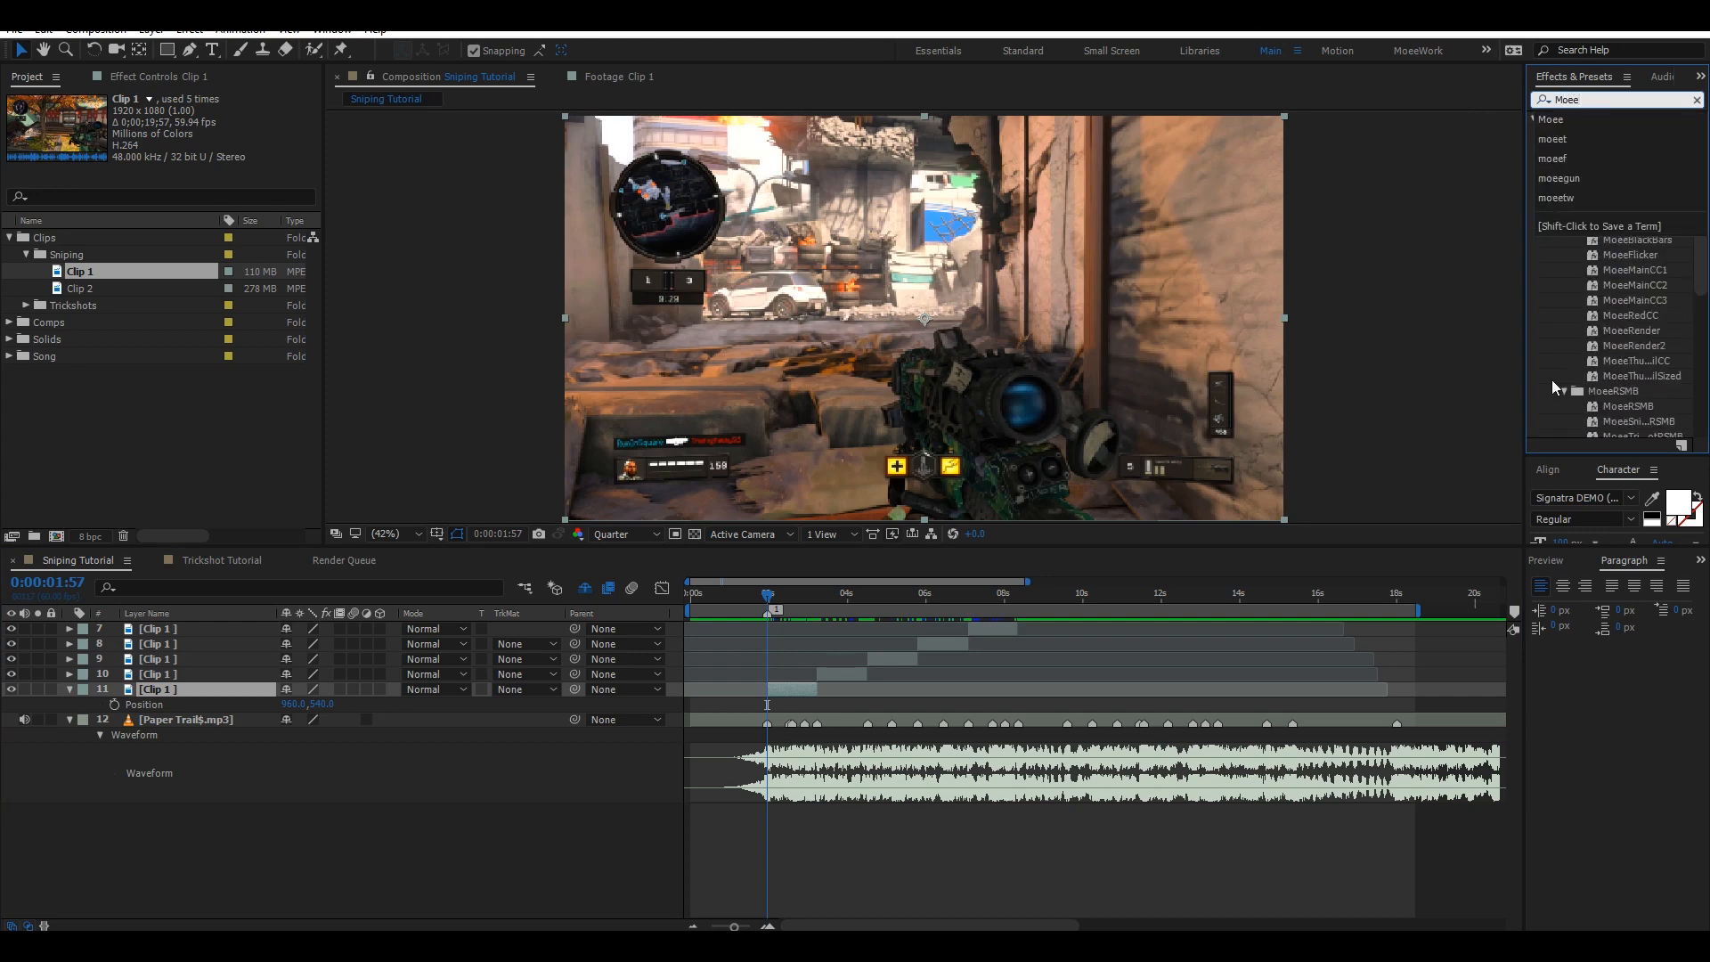
{"action": "scroll", "coordinate": [1569, 296], "scroll_direction": "down", "scroll_amount": 5}
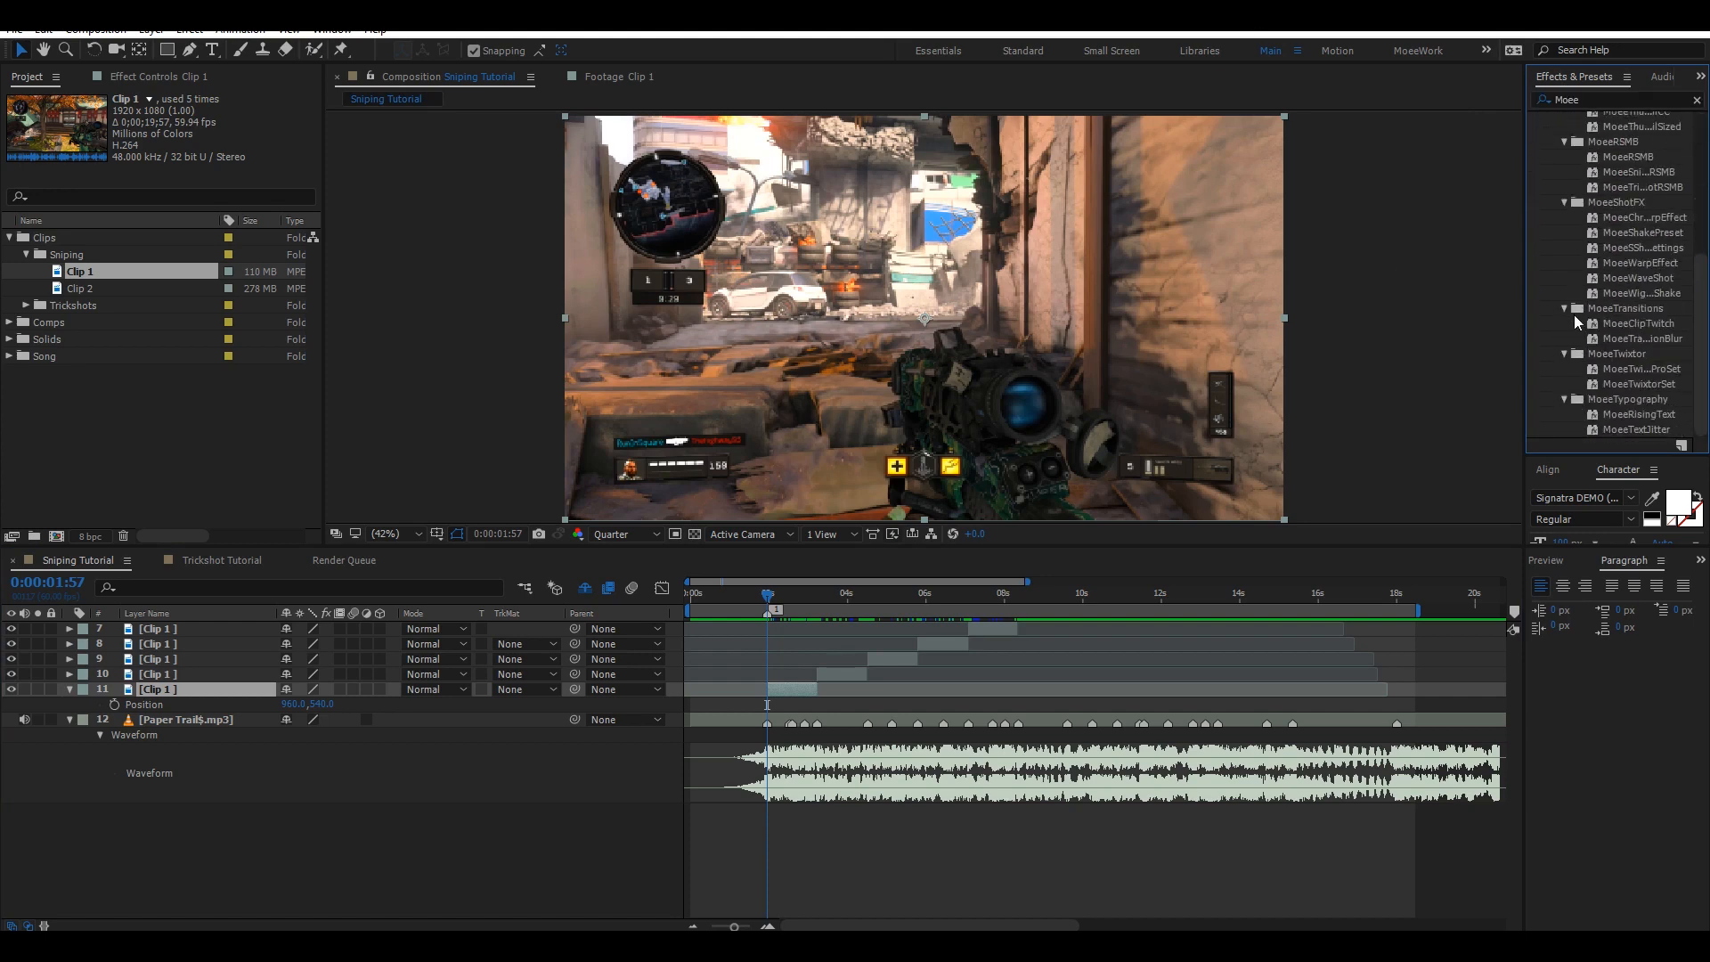
{"action": "double_click", "coordinate": [1639, 384]}
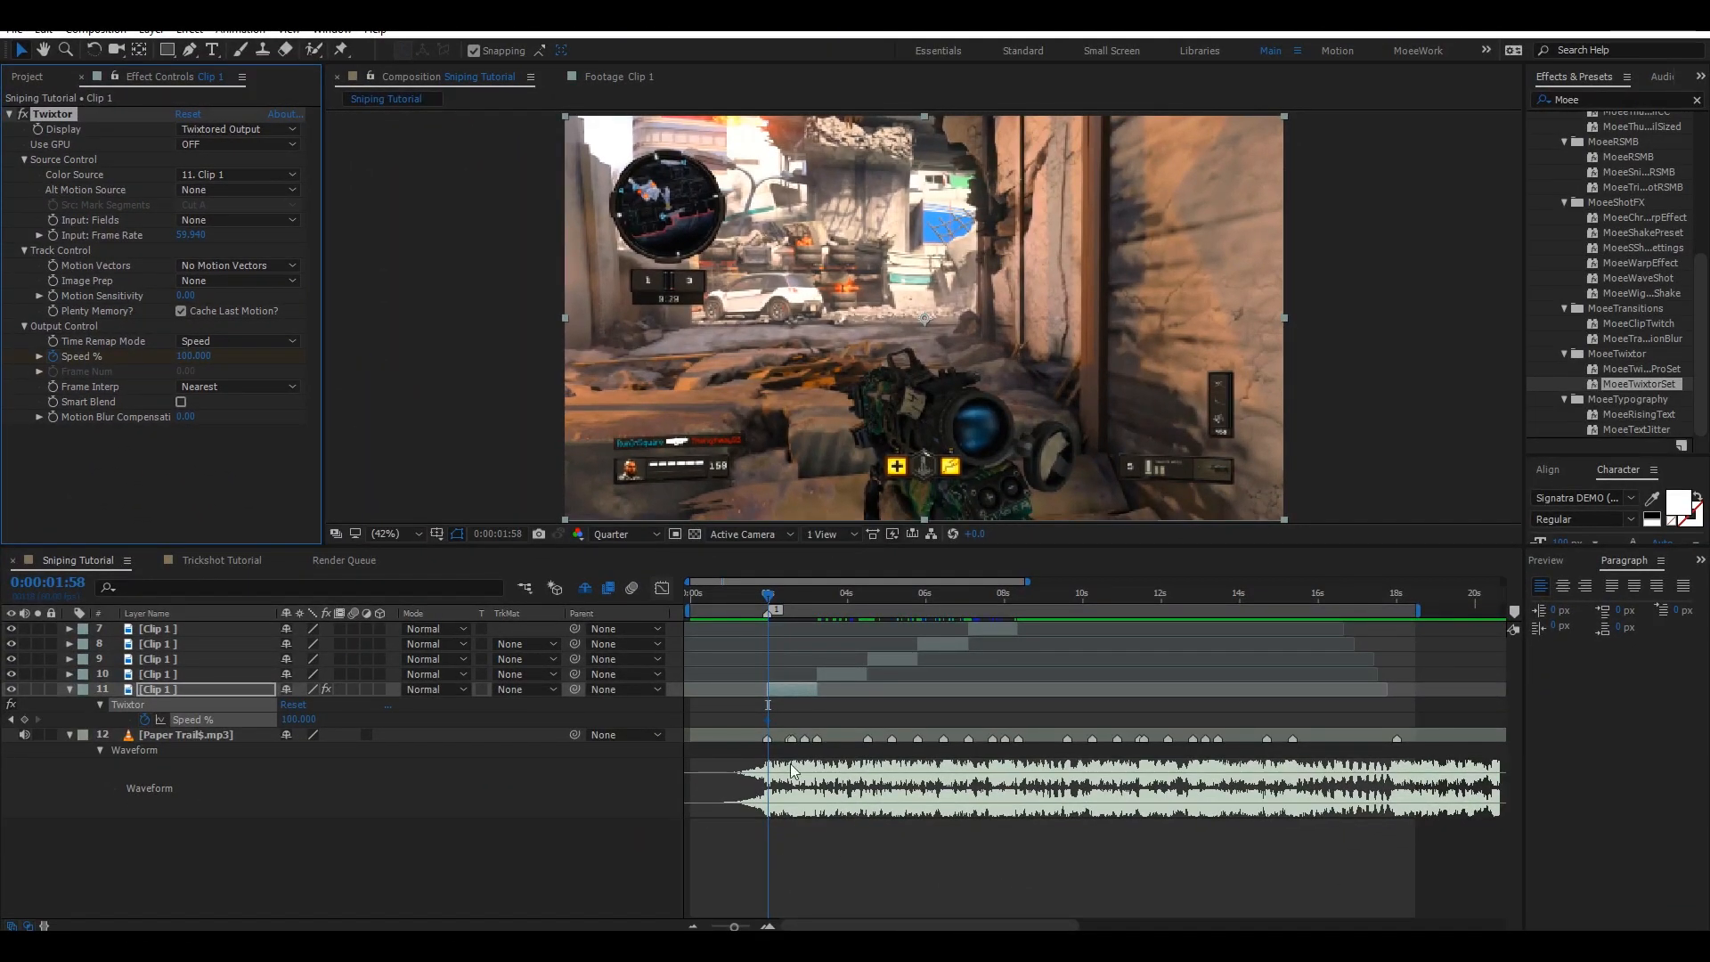
Try to set Twixtor's Speed % to 300 at the start of the bottom clip.
{"action": "key", "text": "u"}
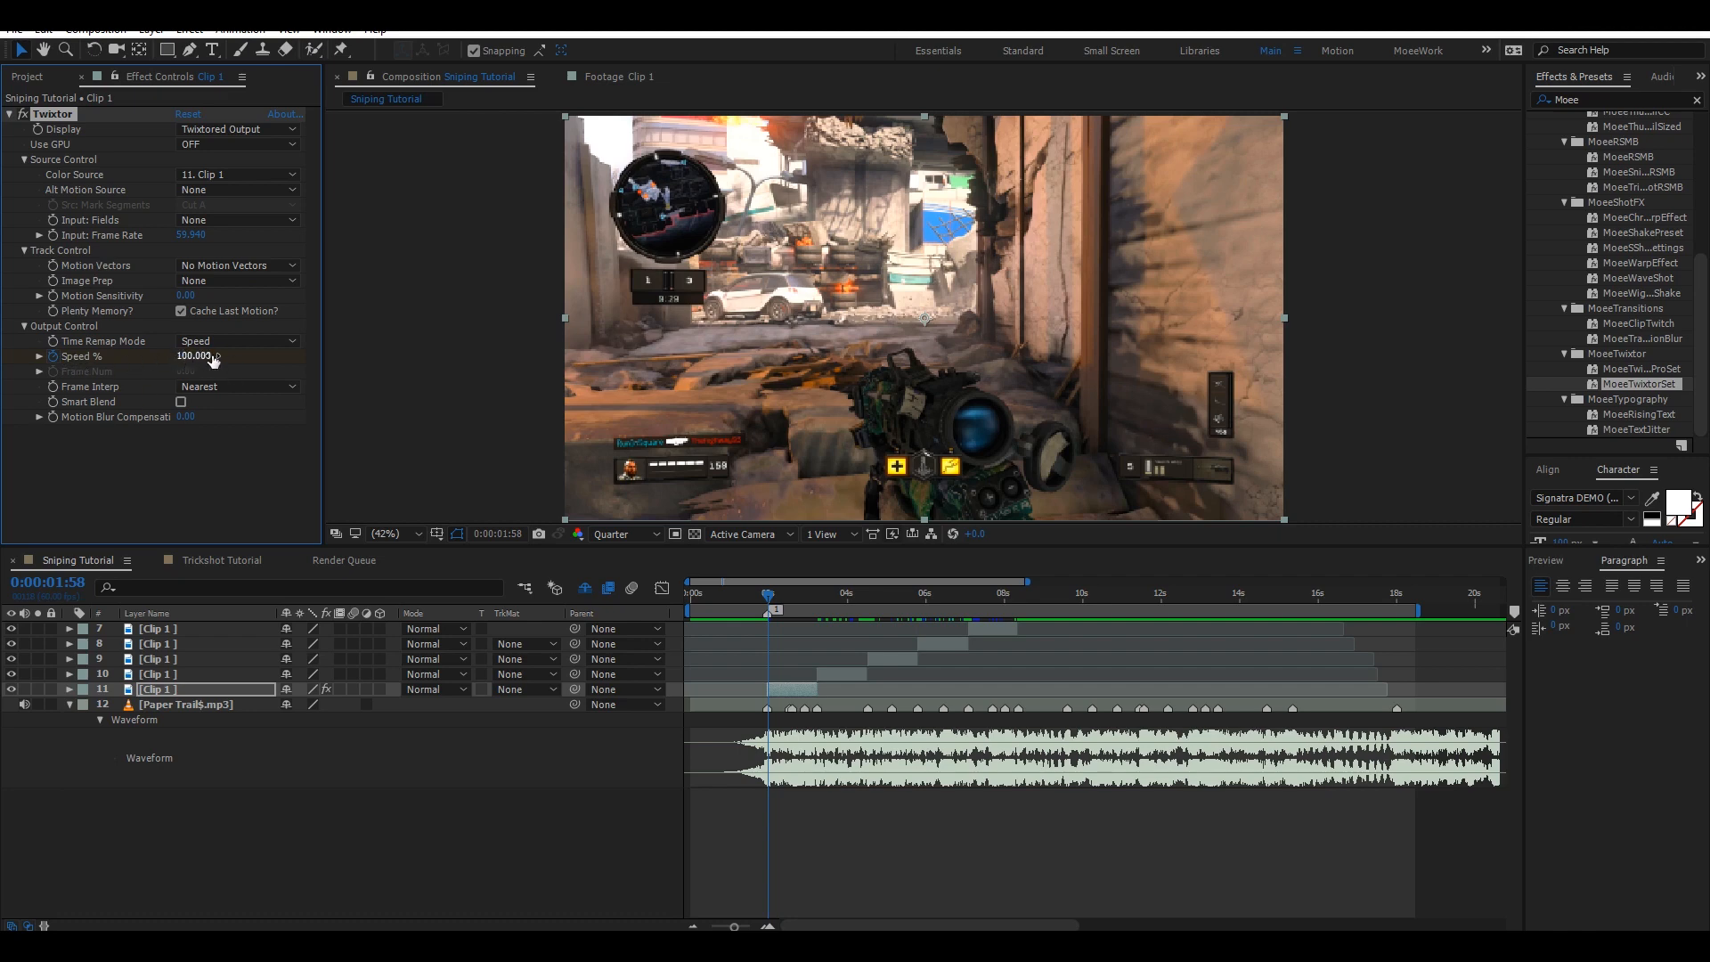
{"action": "left_click", "coordinate": [190, 356]}
{"action": "type", "text": "3"}
{"action": "key", "text": "Return"}
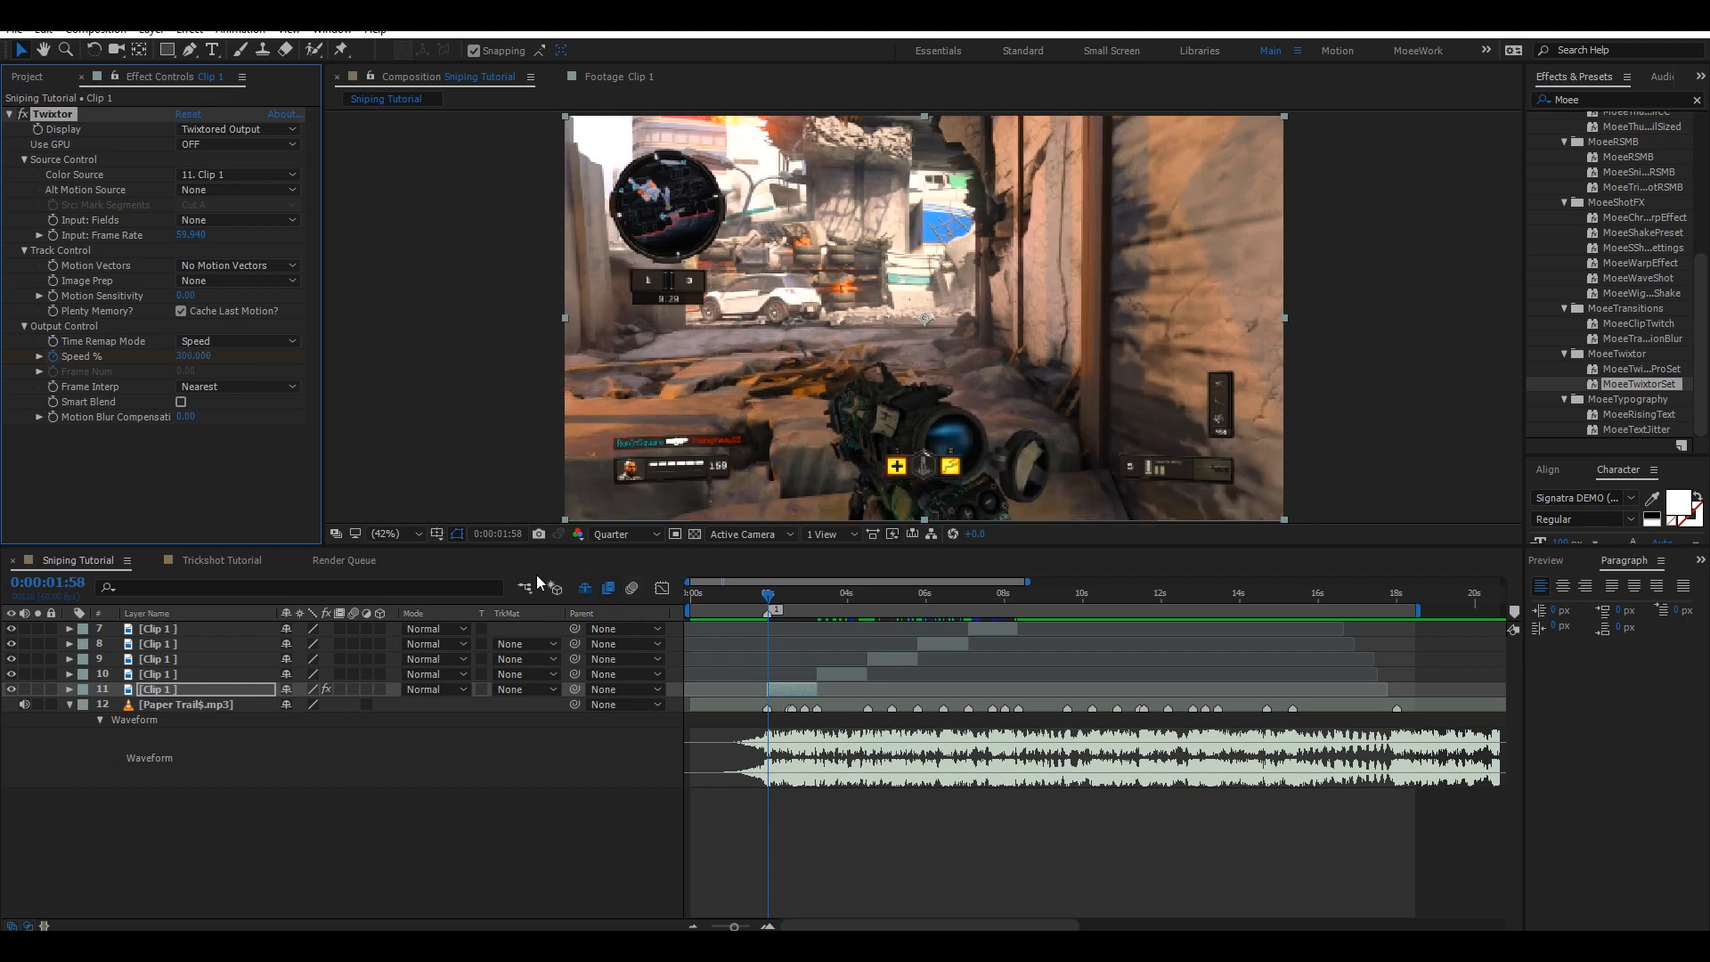
{"action": "key", "text": "Page_Down"}
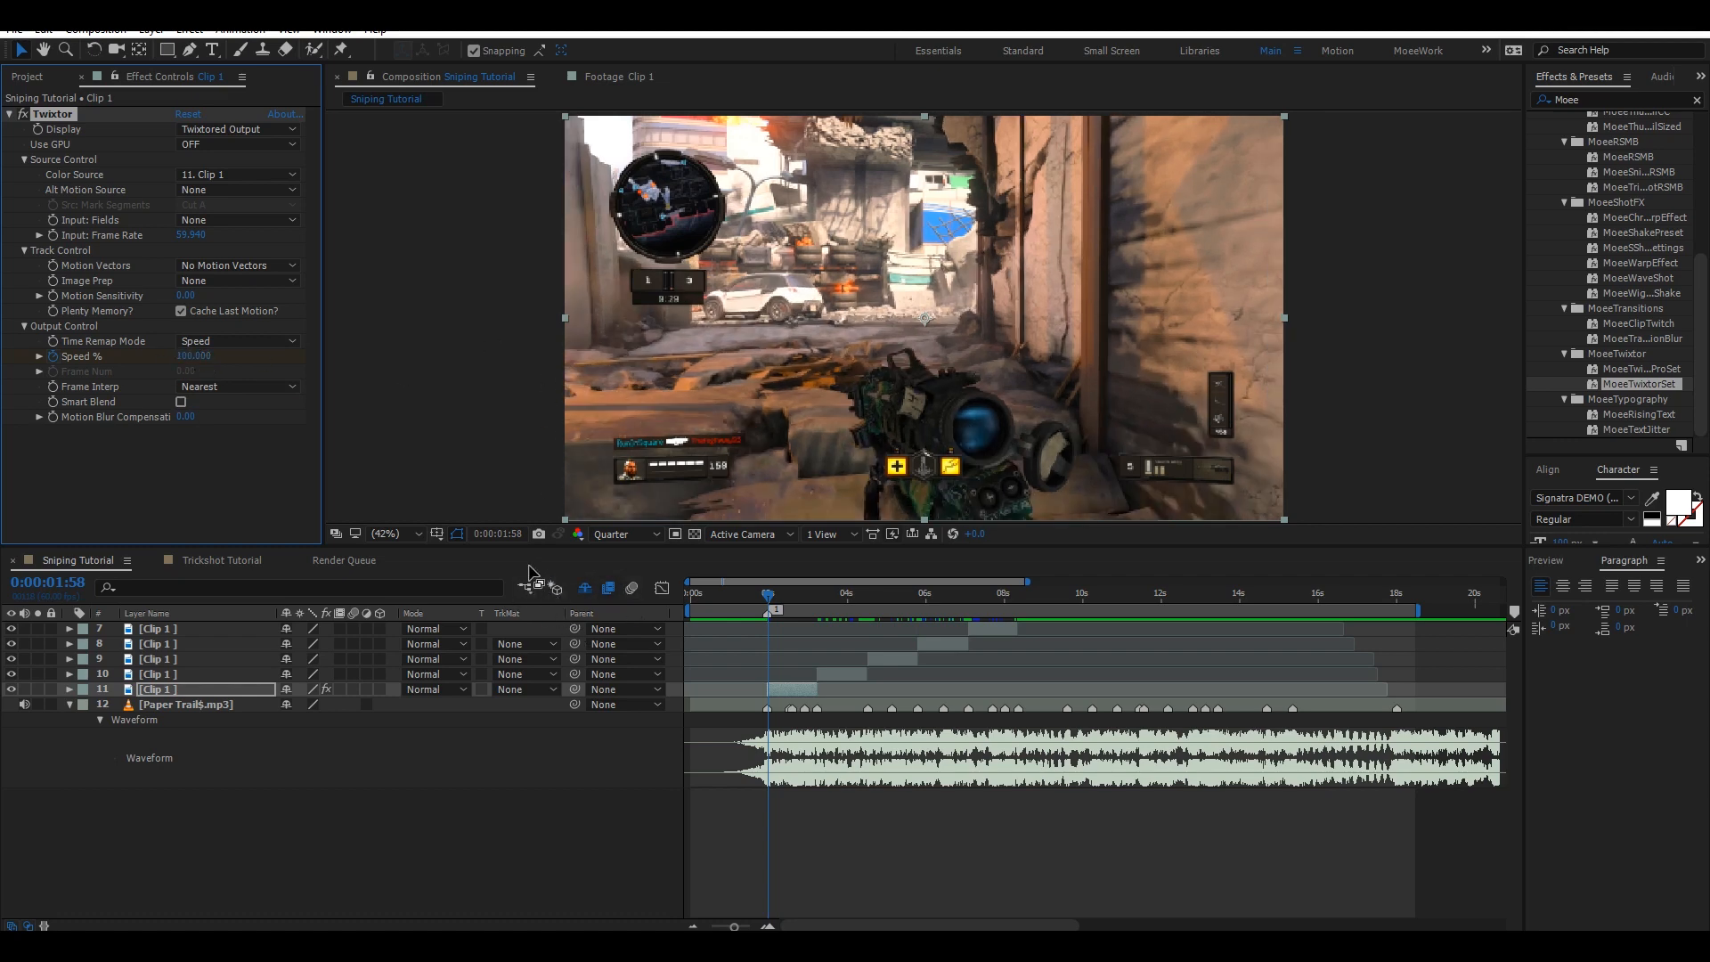
{"action": "key", "text": "Page_Up"}
{"action": "key", "text": "Page_Up"}
{"action": "left_click", "coordinate": [181, 355]}
{"action": "type", "text": "300"}
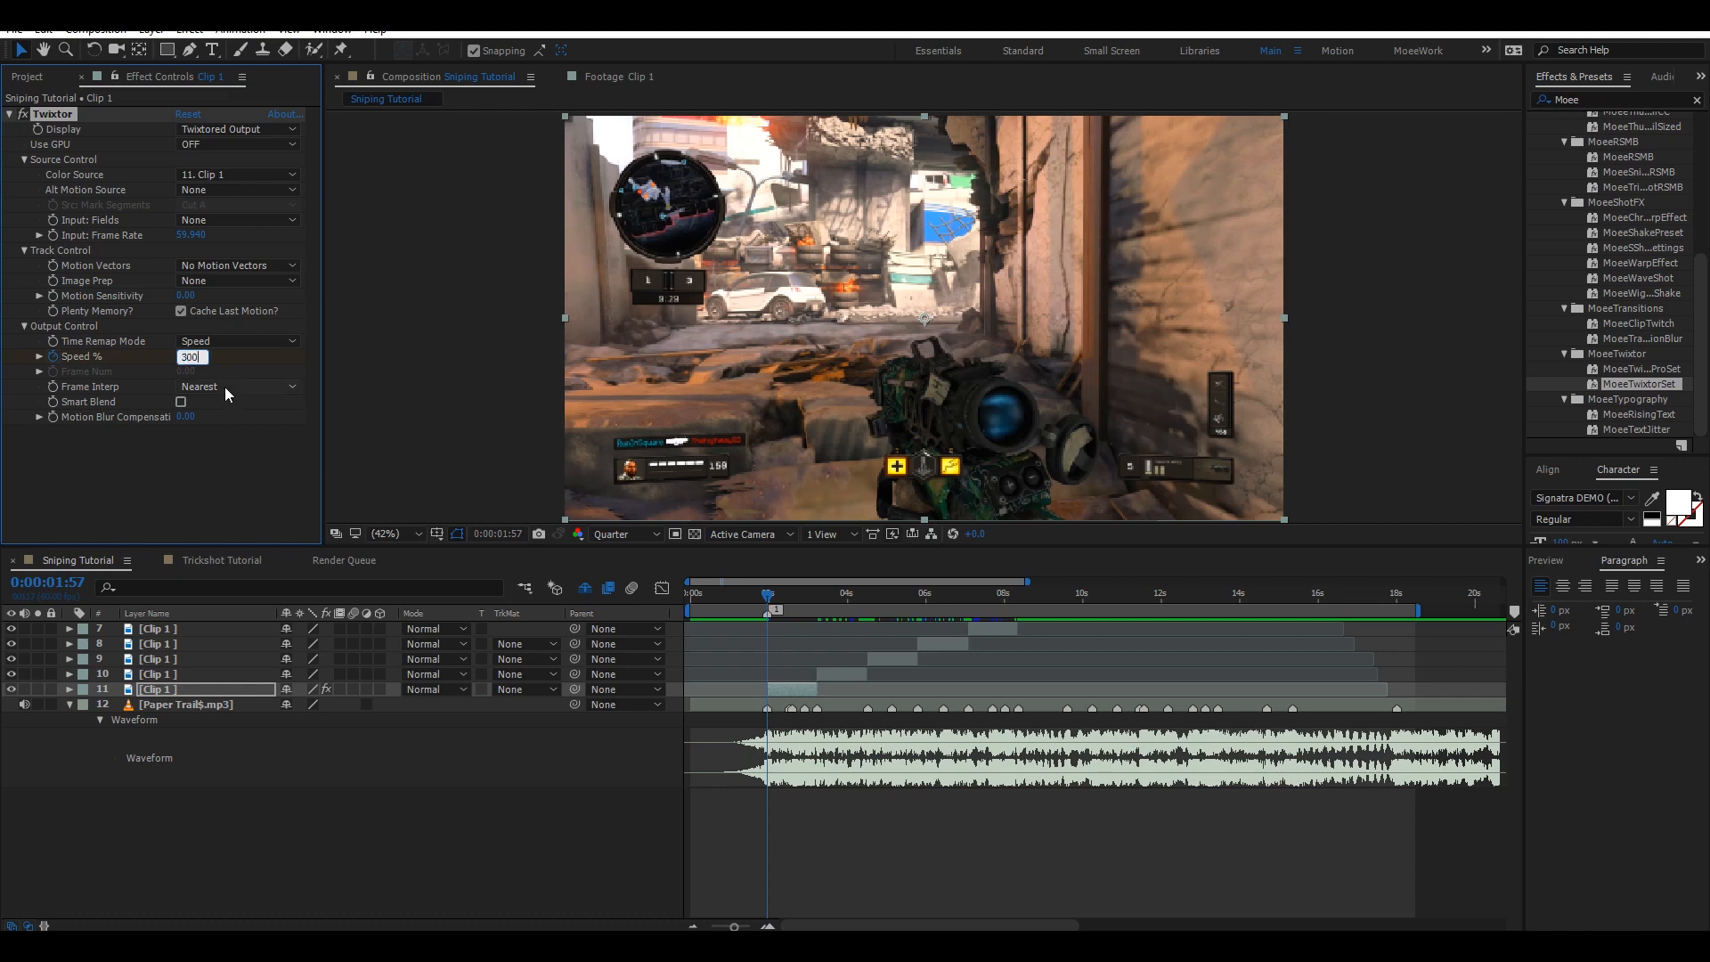
{"action": "key", "text": "Return"}
{"action": "key", "text": "u"}
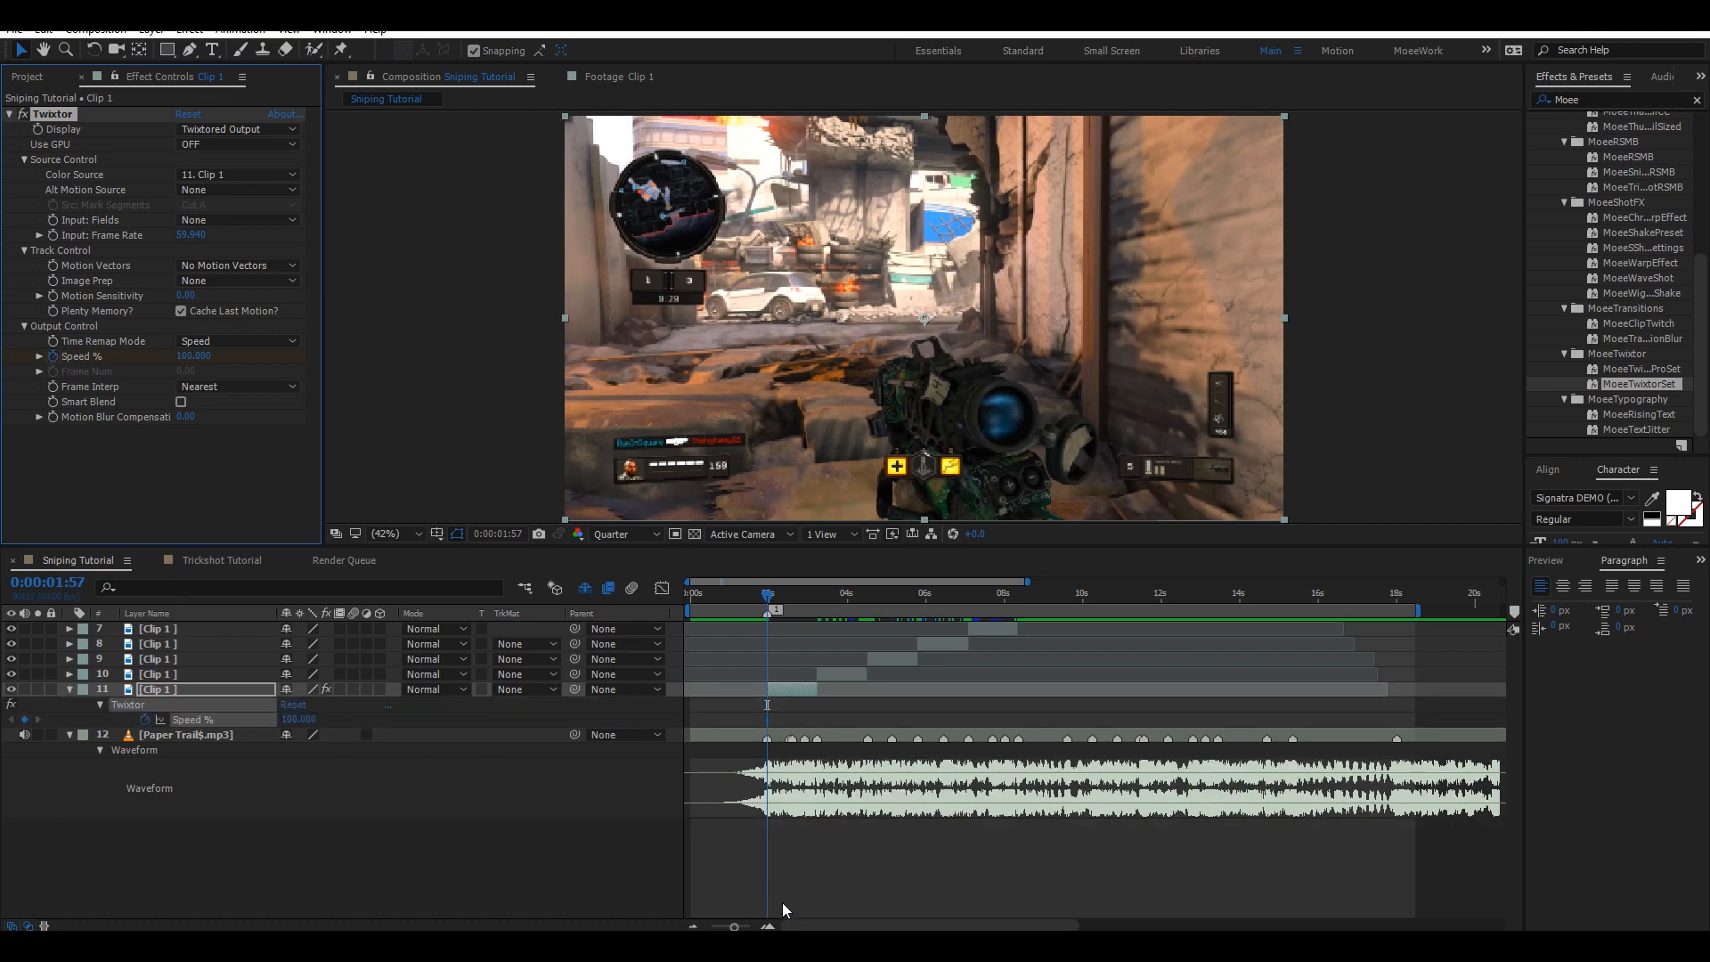
Set a Twixtor Speed % keyframe of 300 at 0:00:01:58 on the bottom clip layer.
{"action": "left_click", "coordinate": [768, 925]}
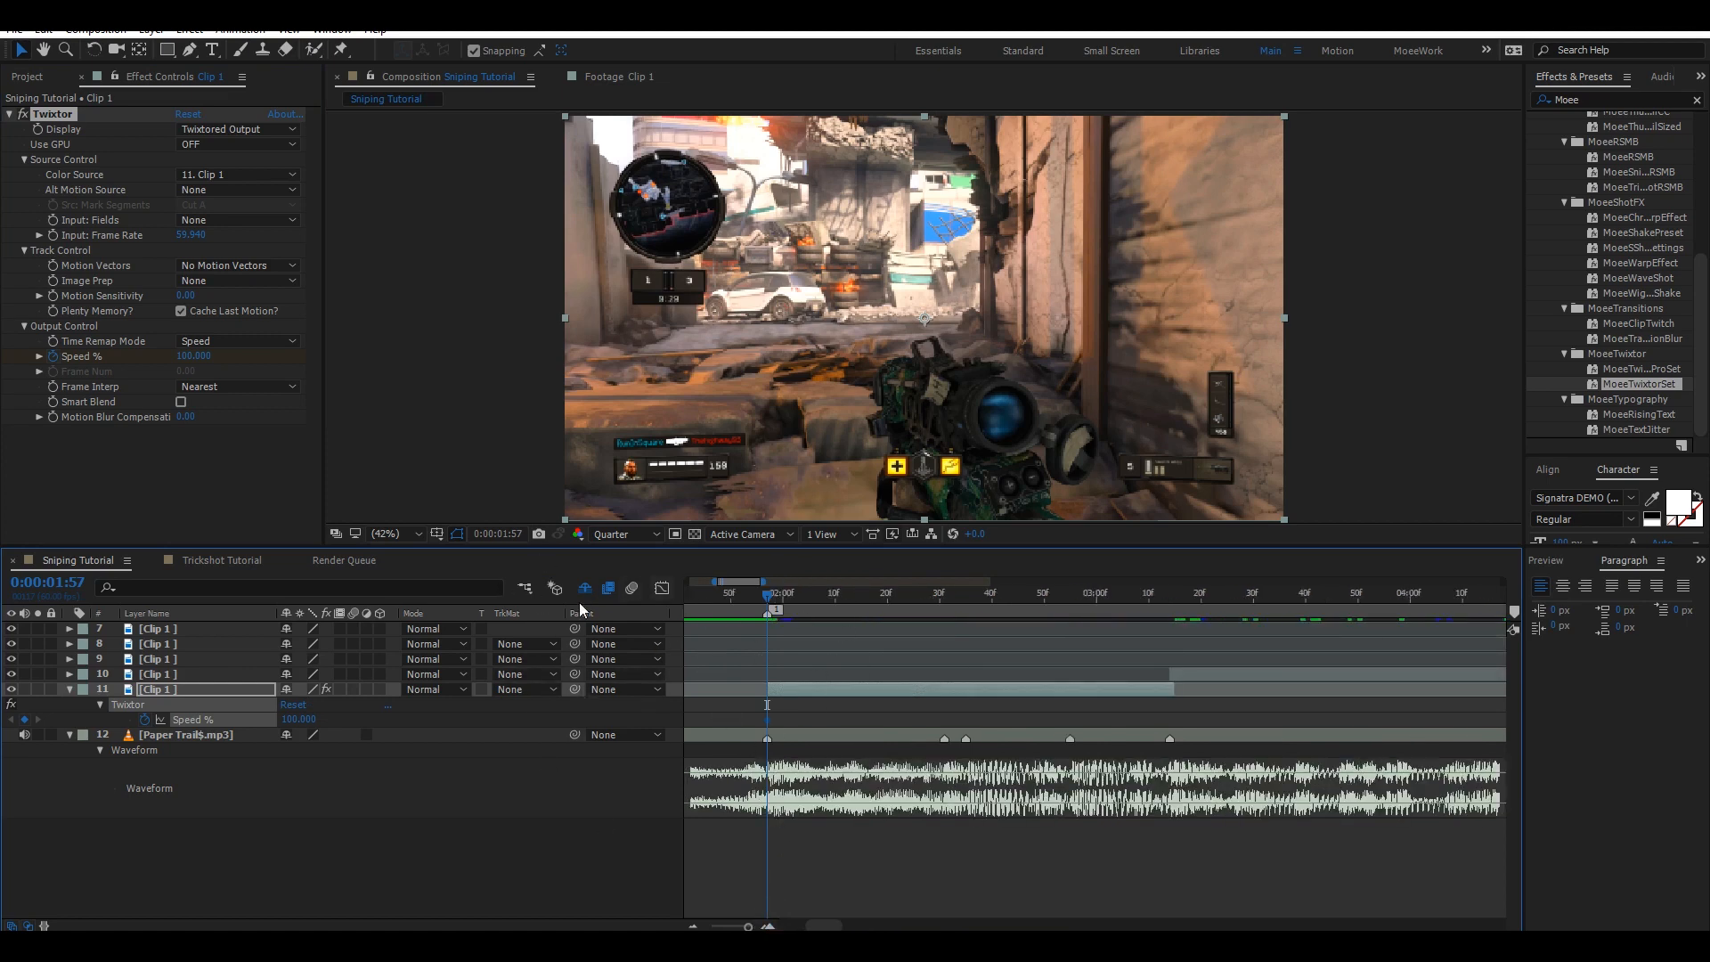
{"action": "left_click", "coordinate": [934, 593]}
{"action": "left_click", "coordinate": [775, 596]}
{"action": "key", "text": "Page_Down"}
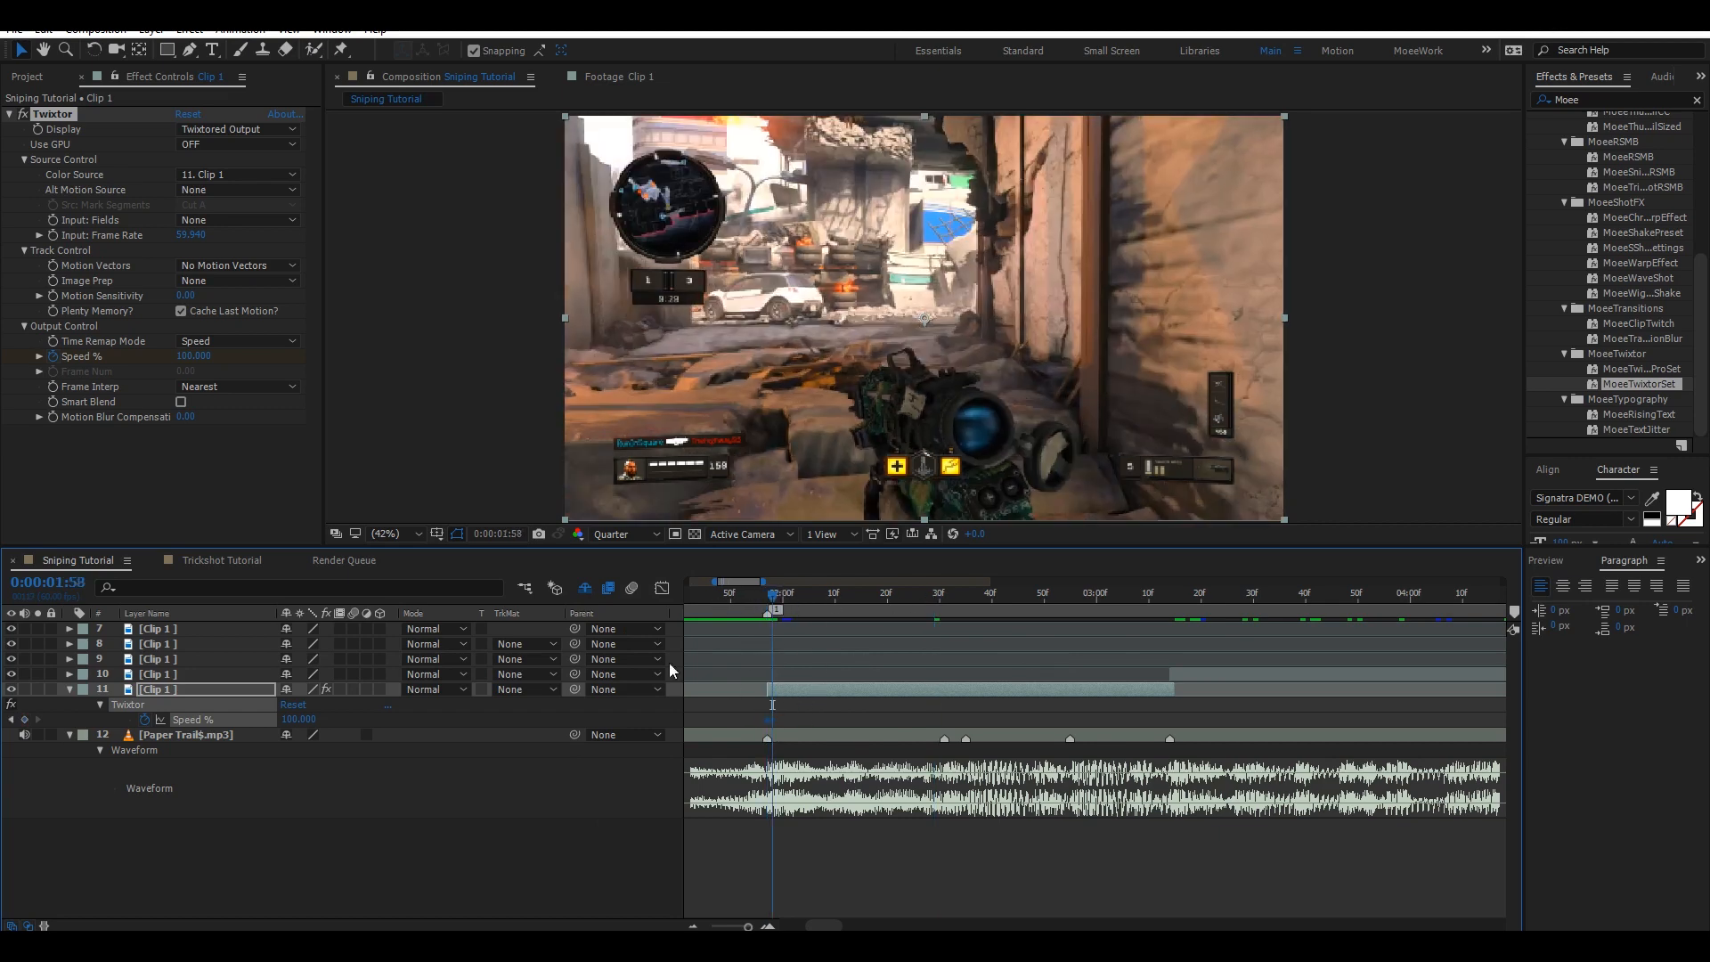
{"action": "left_click", "coordinate": [297, 719]}
{"action": "type", "text": "300"}
{"action": "key", "text": "Return"}
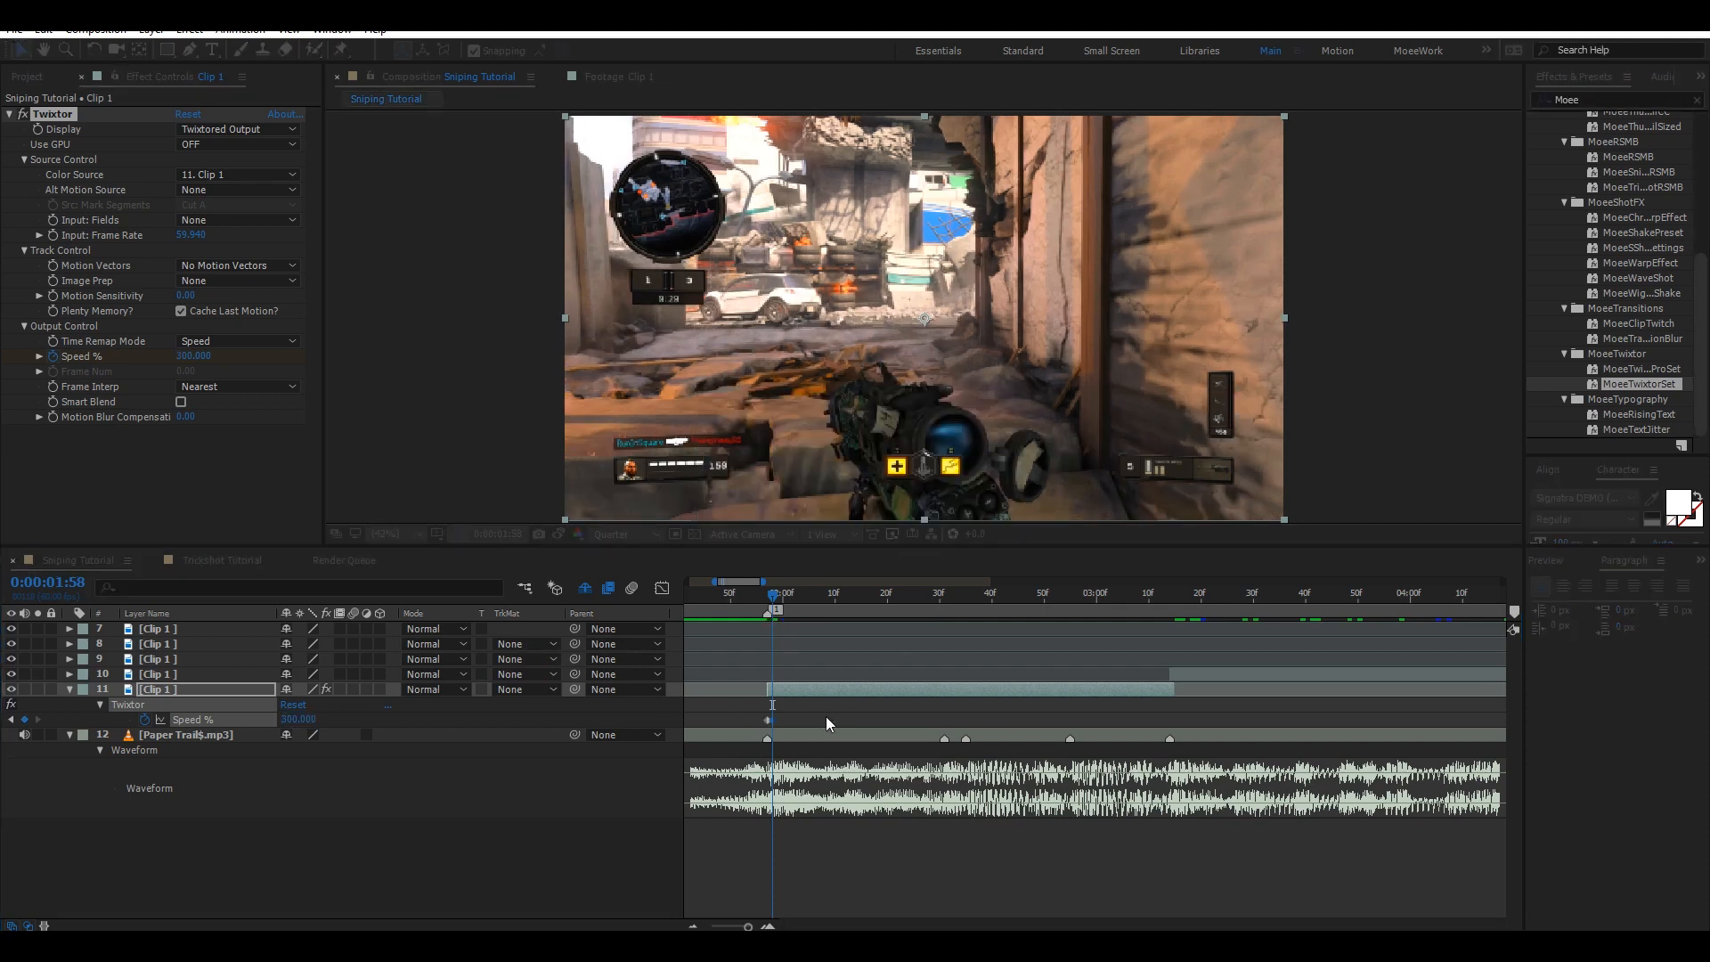
Add another Speed % keyframe of 300 at 0:00:02:31.
{"action": "left_click", "coordinate": [768, 720]}
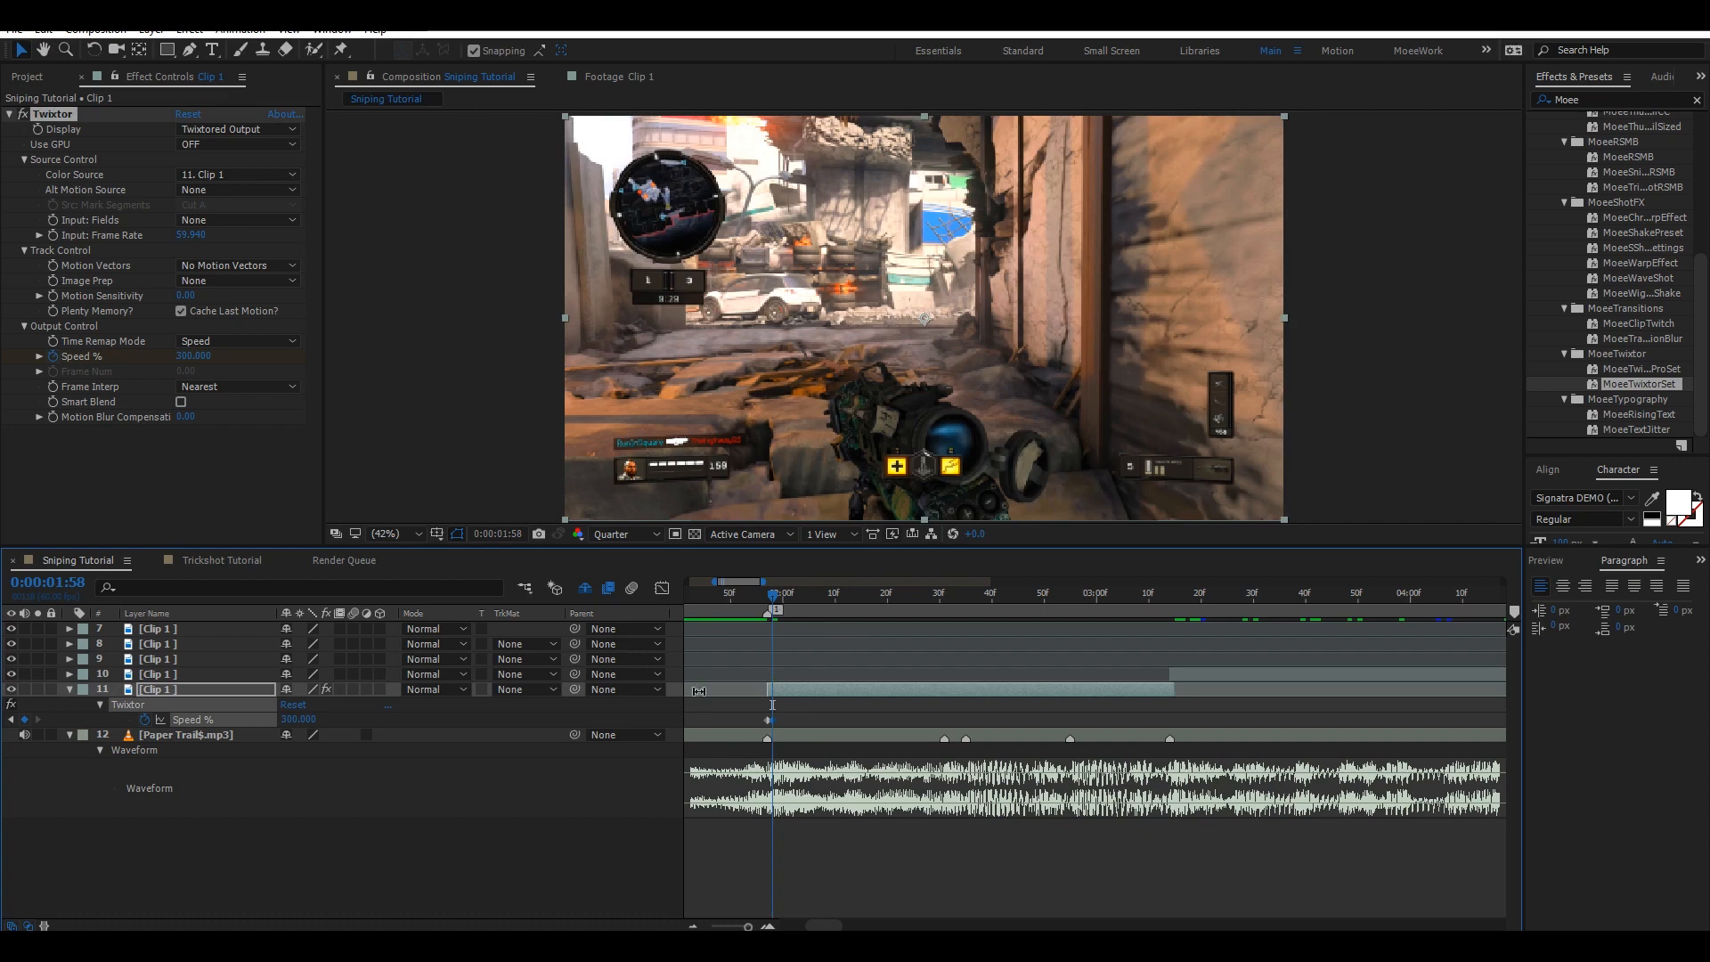
{"action": "left_click", "coordinate": [946, 591]}
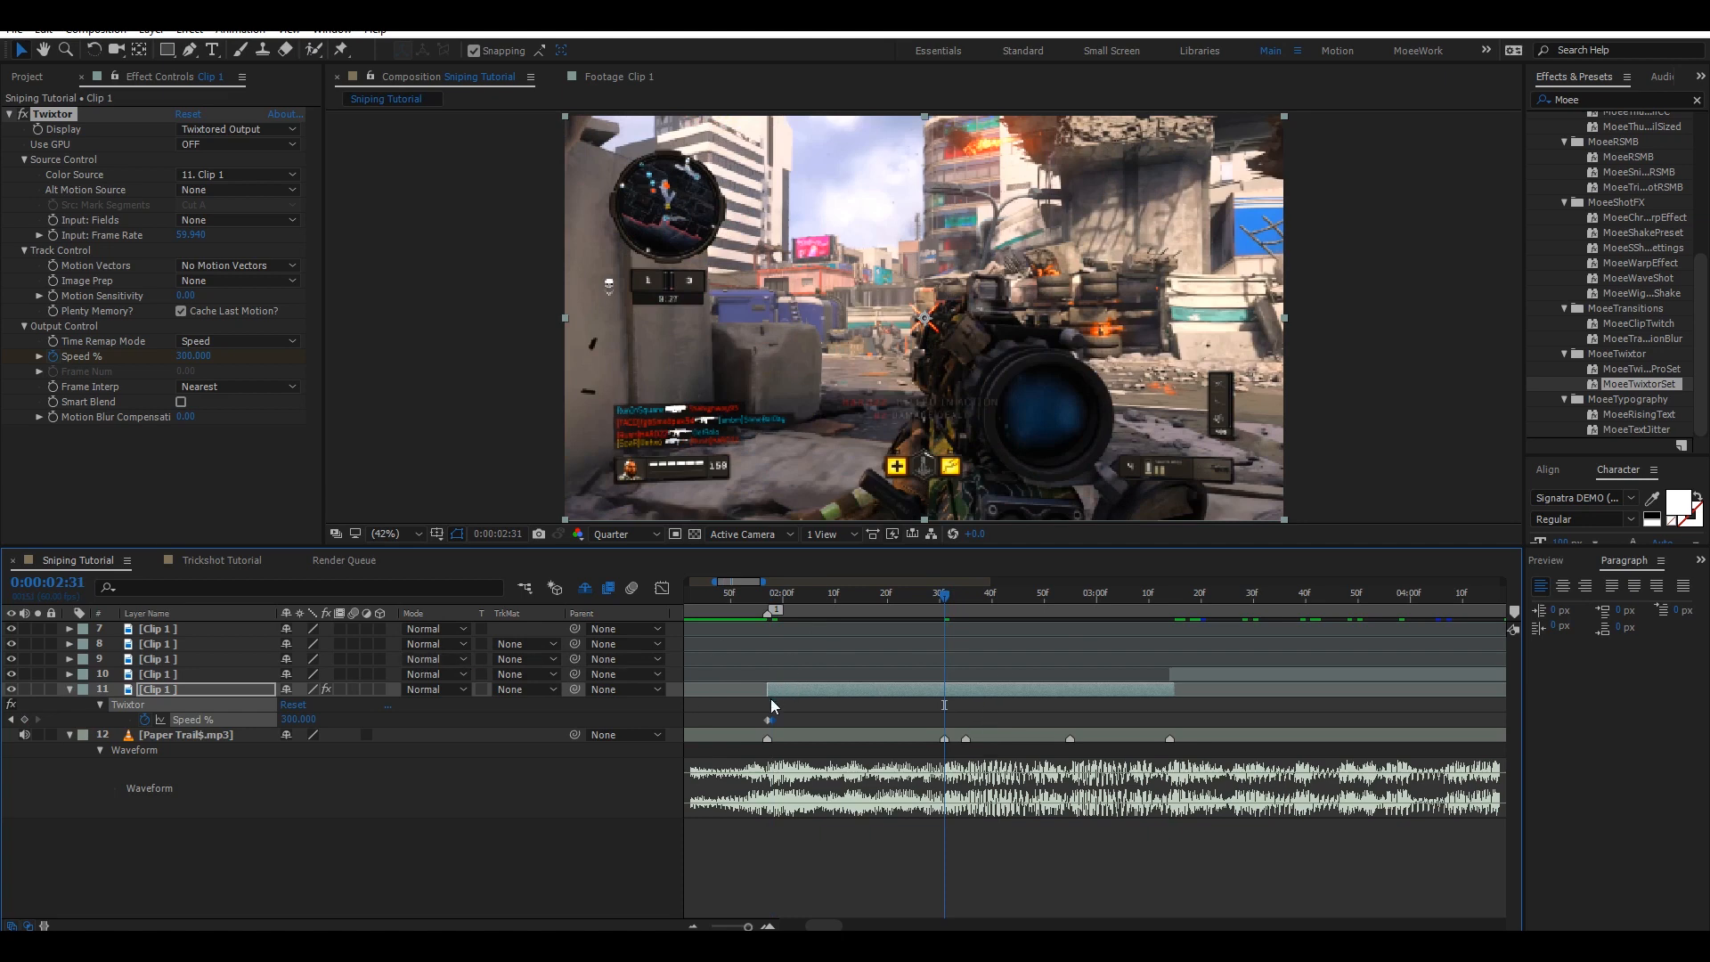
{"action": "right_click", "coordinate": [767, 722]}
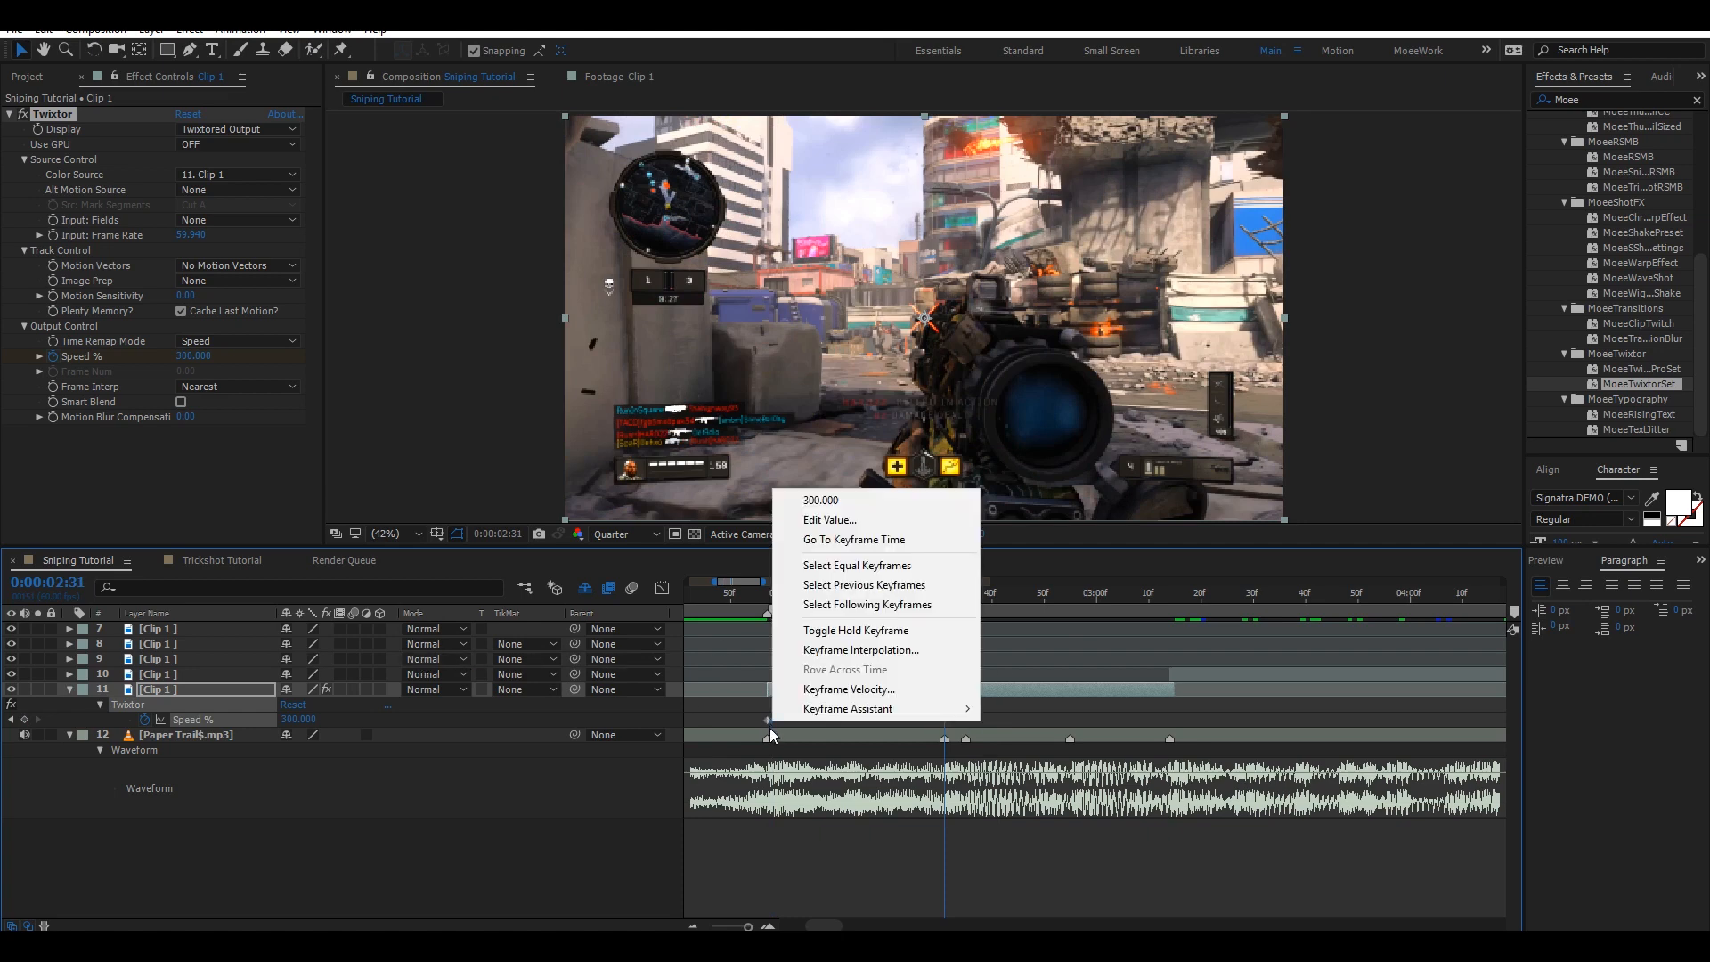
{"action": "left_click", "coordinate": [769, 722]}
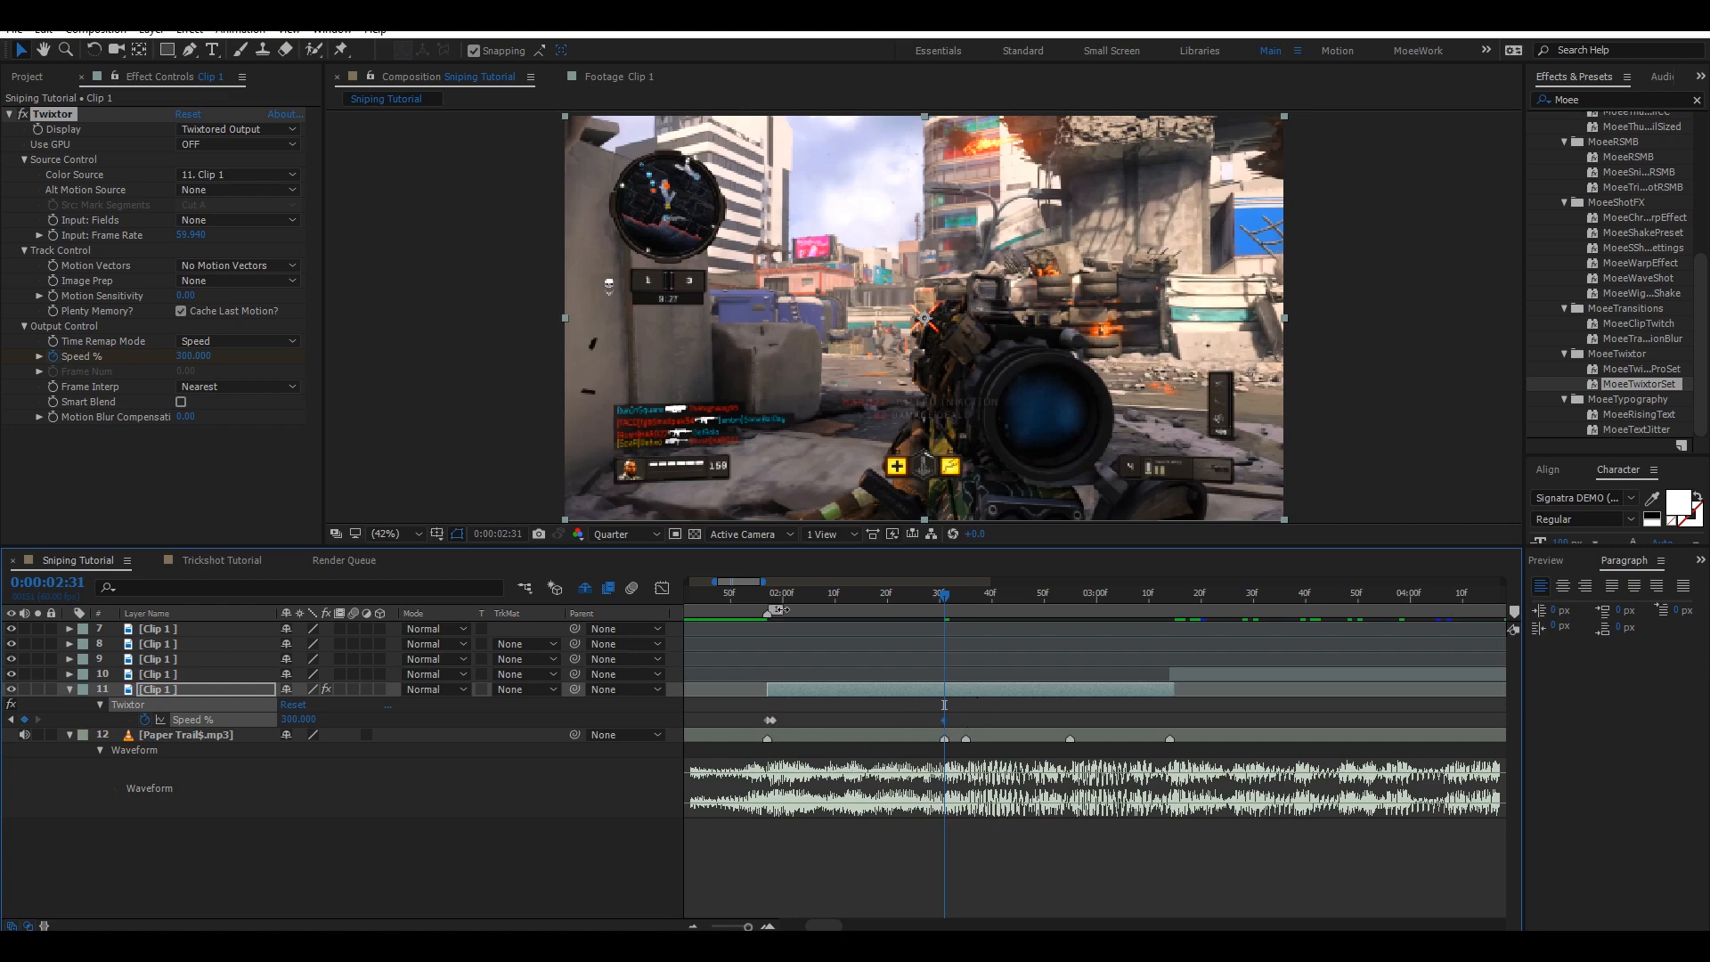
Set a Speed % keyframe of 50 at 0:00:02:14 and save the project.
{"action": "left_click", "coordinate": [863, 595]}
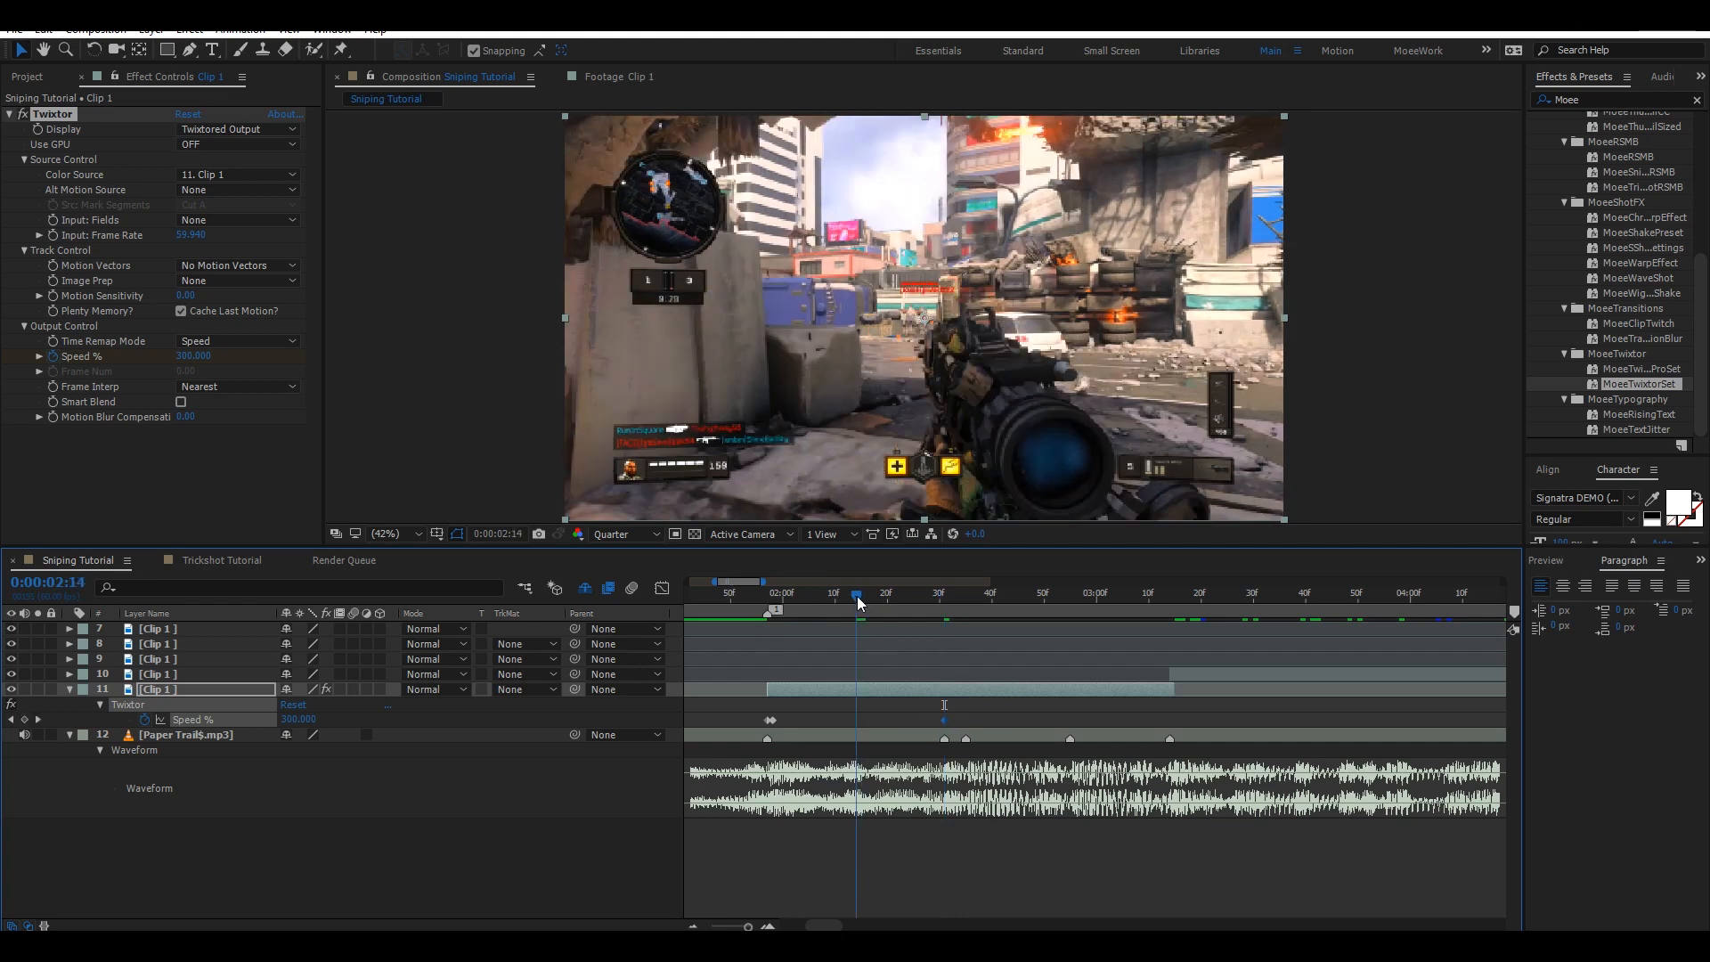
{"action": "left_click", "coordinate": [854, 595]}
{"action": "left_click", "coordinate": [313, 718]}
{"action": "type", "text": "50"}
{"action": "key", "text": "Return"}
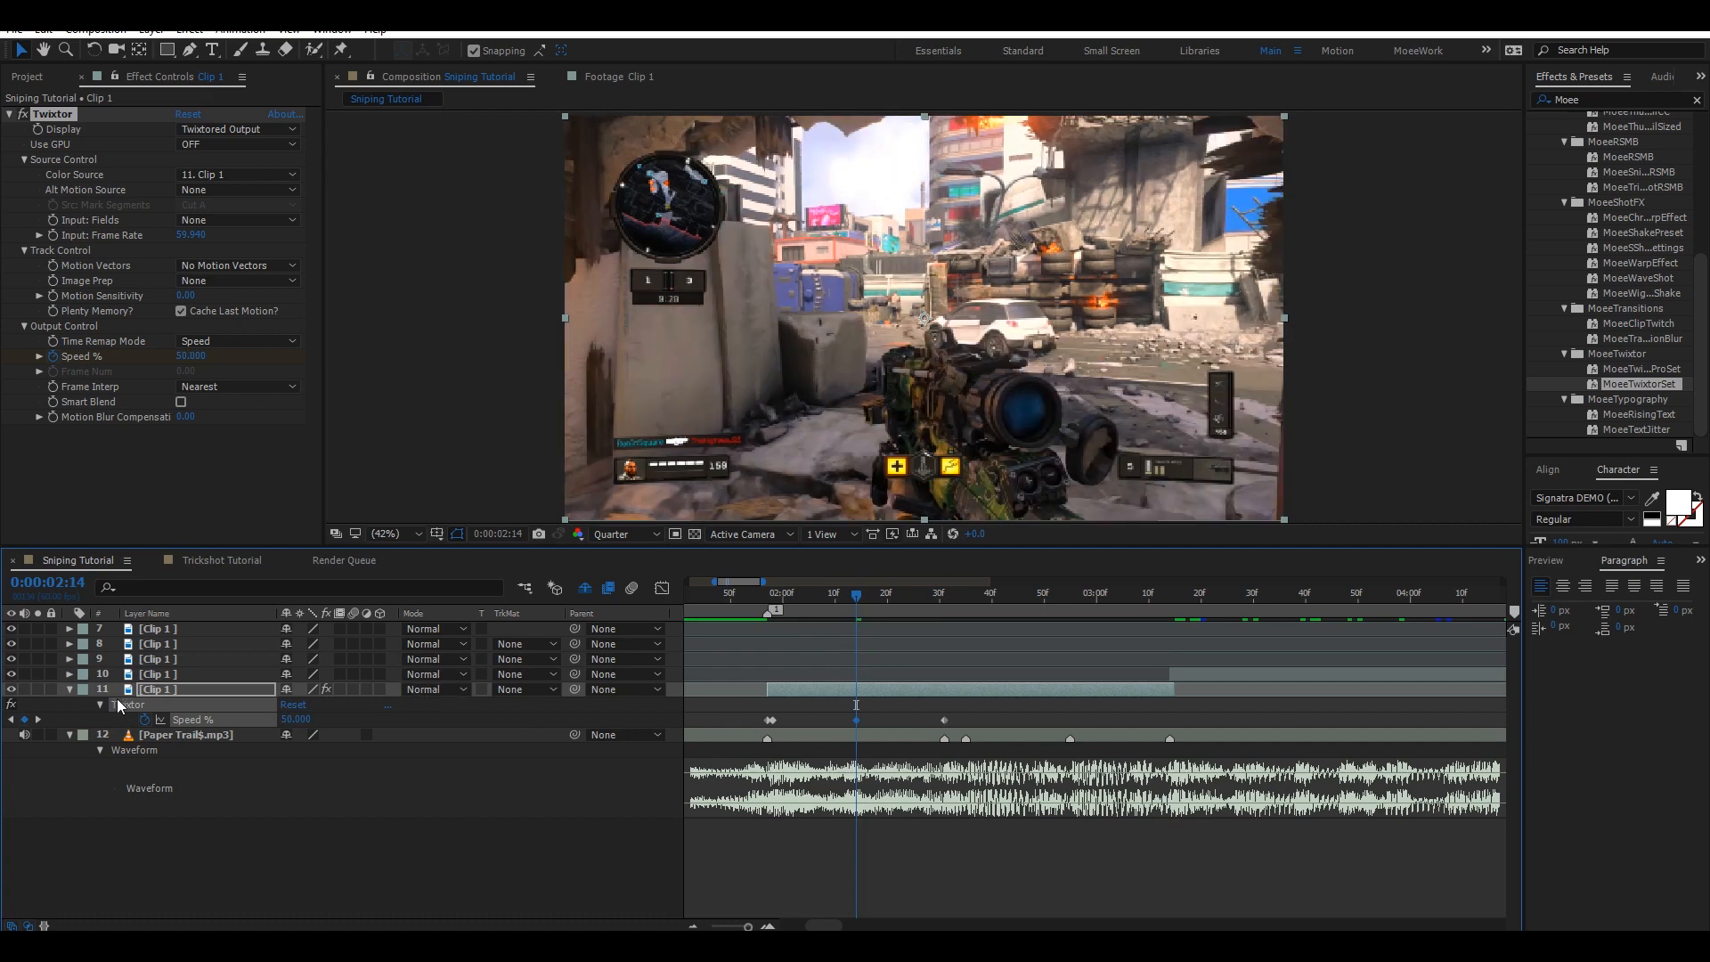
{"action": "key", "text": "ctrl+s"}
Select the three Speed % keyframes on the bottom clip and apply Easy Ease to them.
{"action": "right_click", "coordinate": [404, 696]}
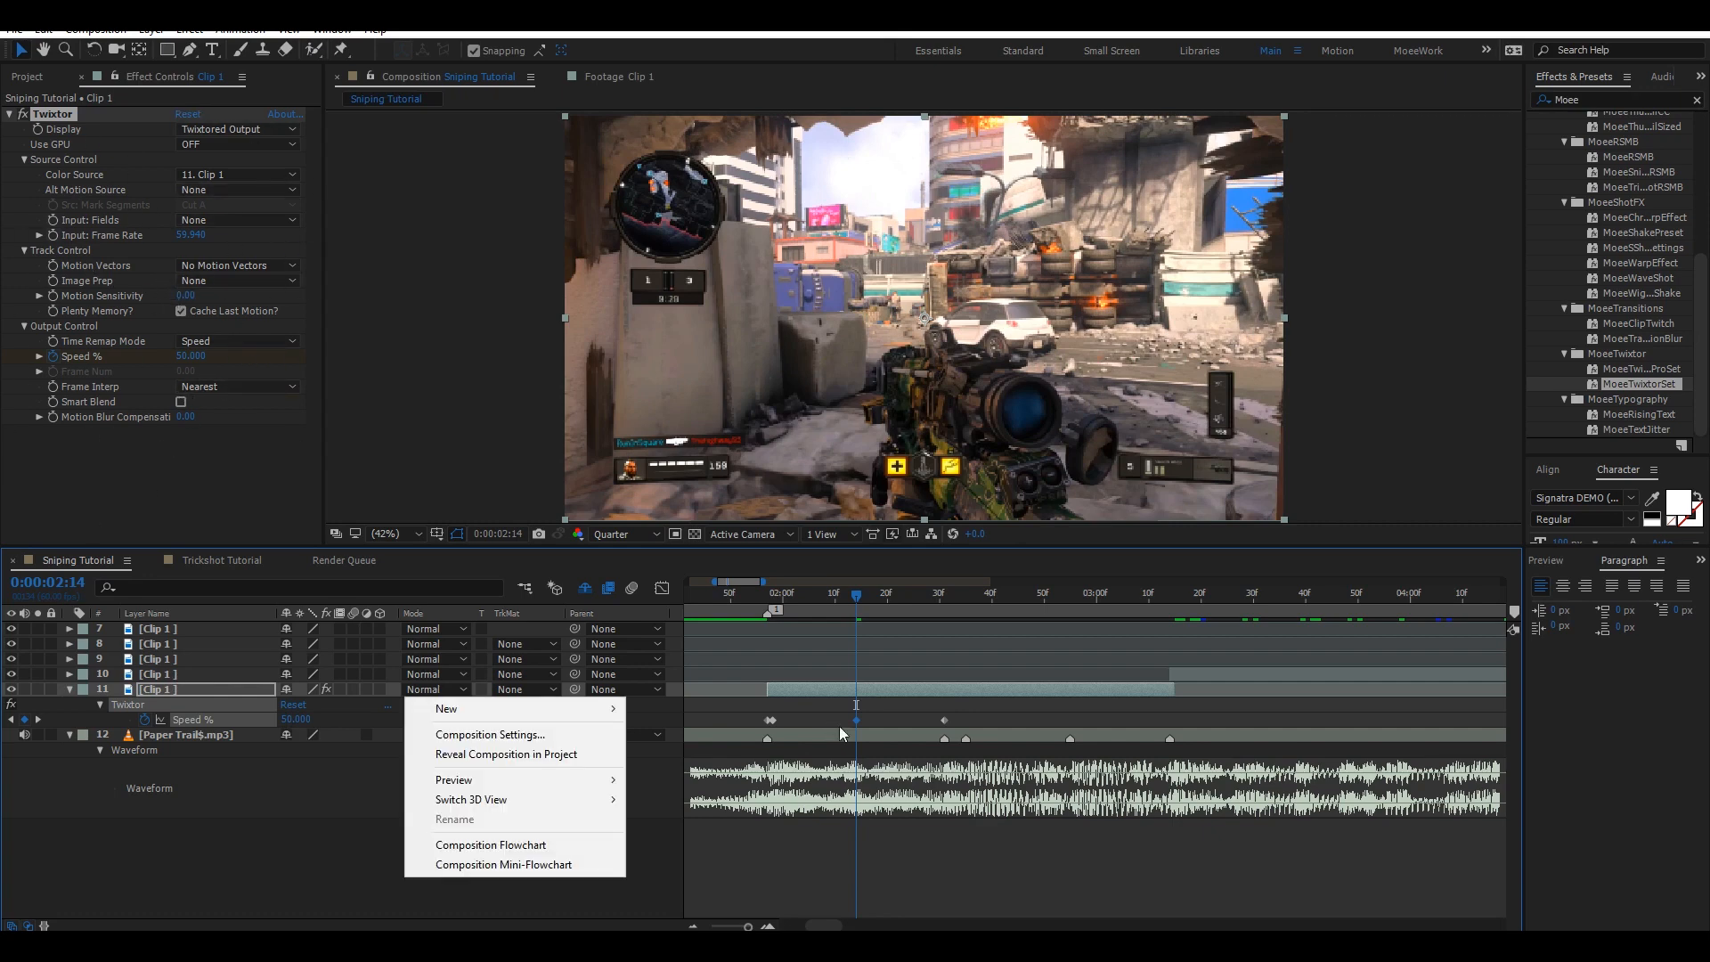
{"action": "left_click", "coordinate": [836, 725]}
{"action": "left_click_drag", "start_coordinate": [737, 722], "coordinate": [985, 722]}
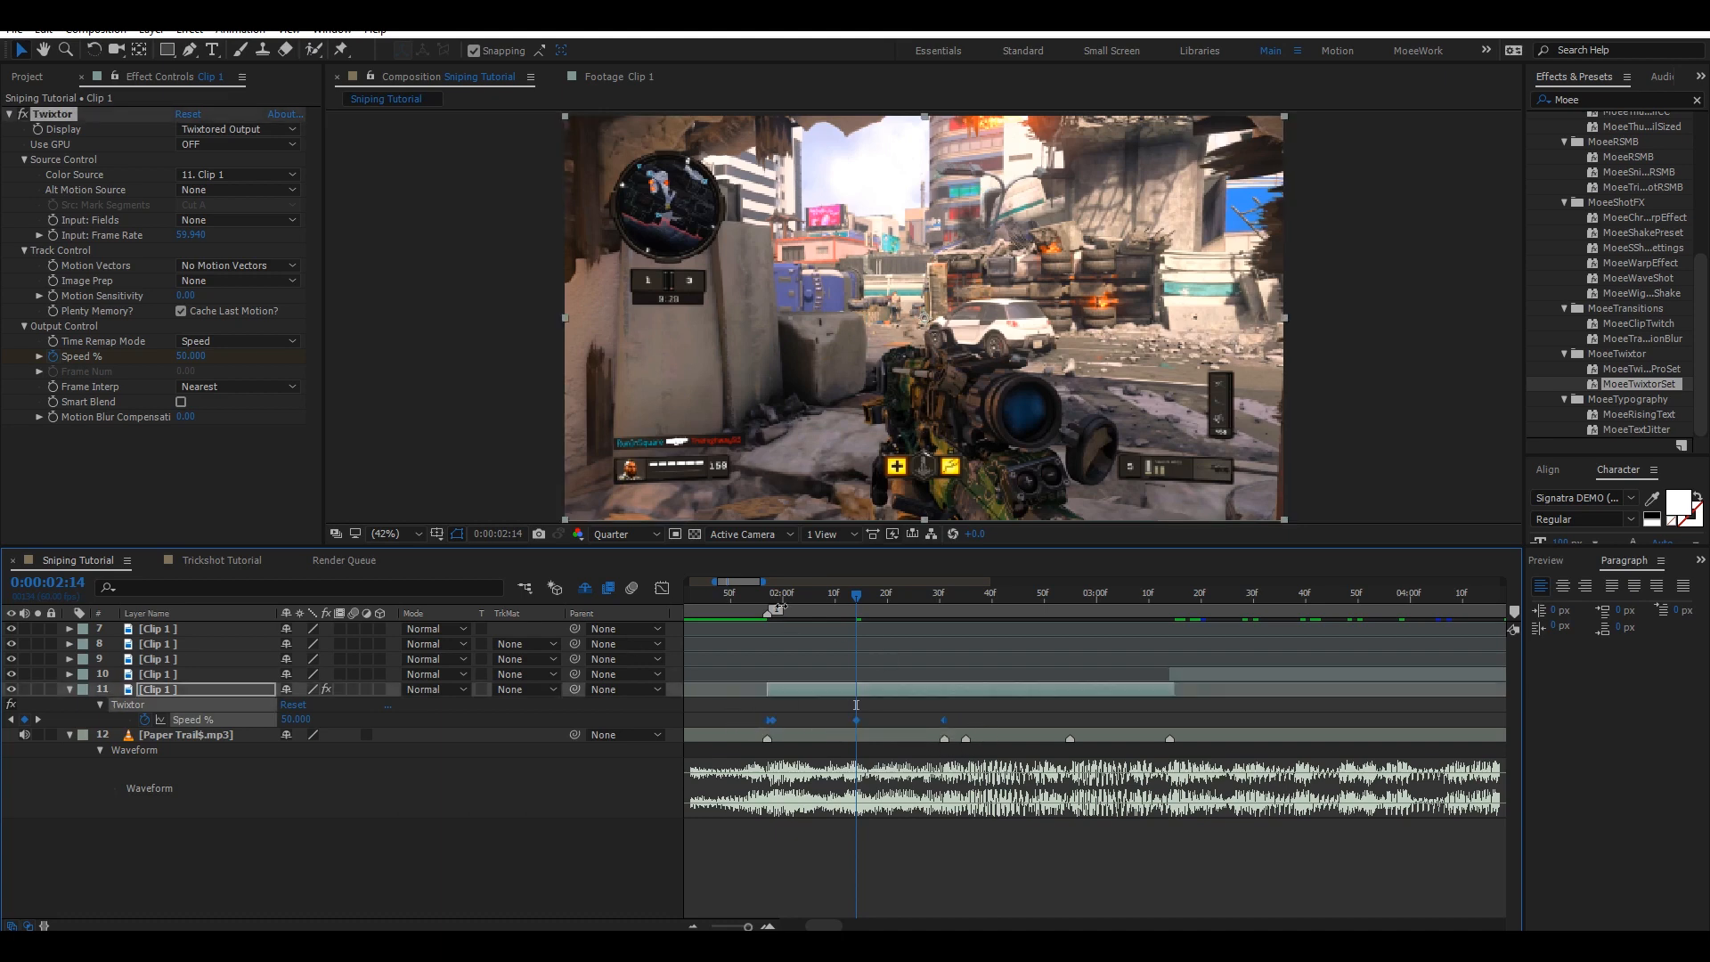
{"action": "right_click", "coordinate": [773, 723]}
{"action": "mouse_move", "coordinate": [837, 708]}
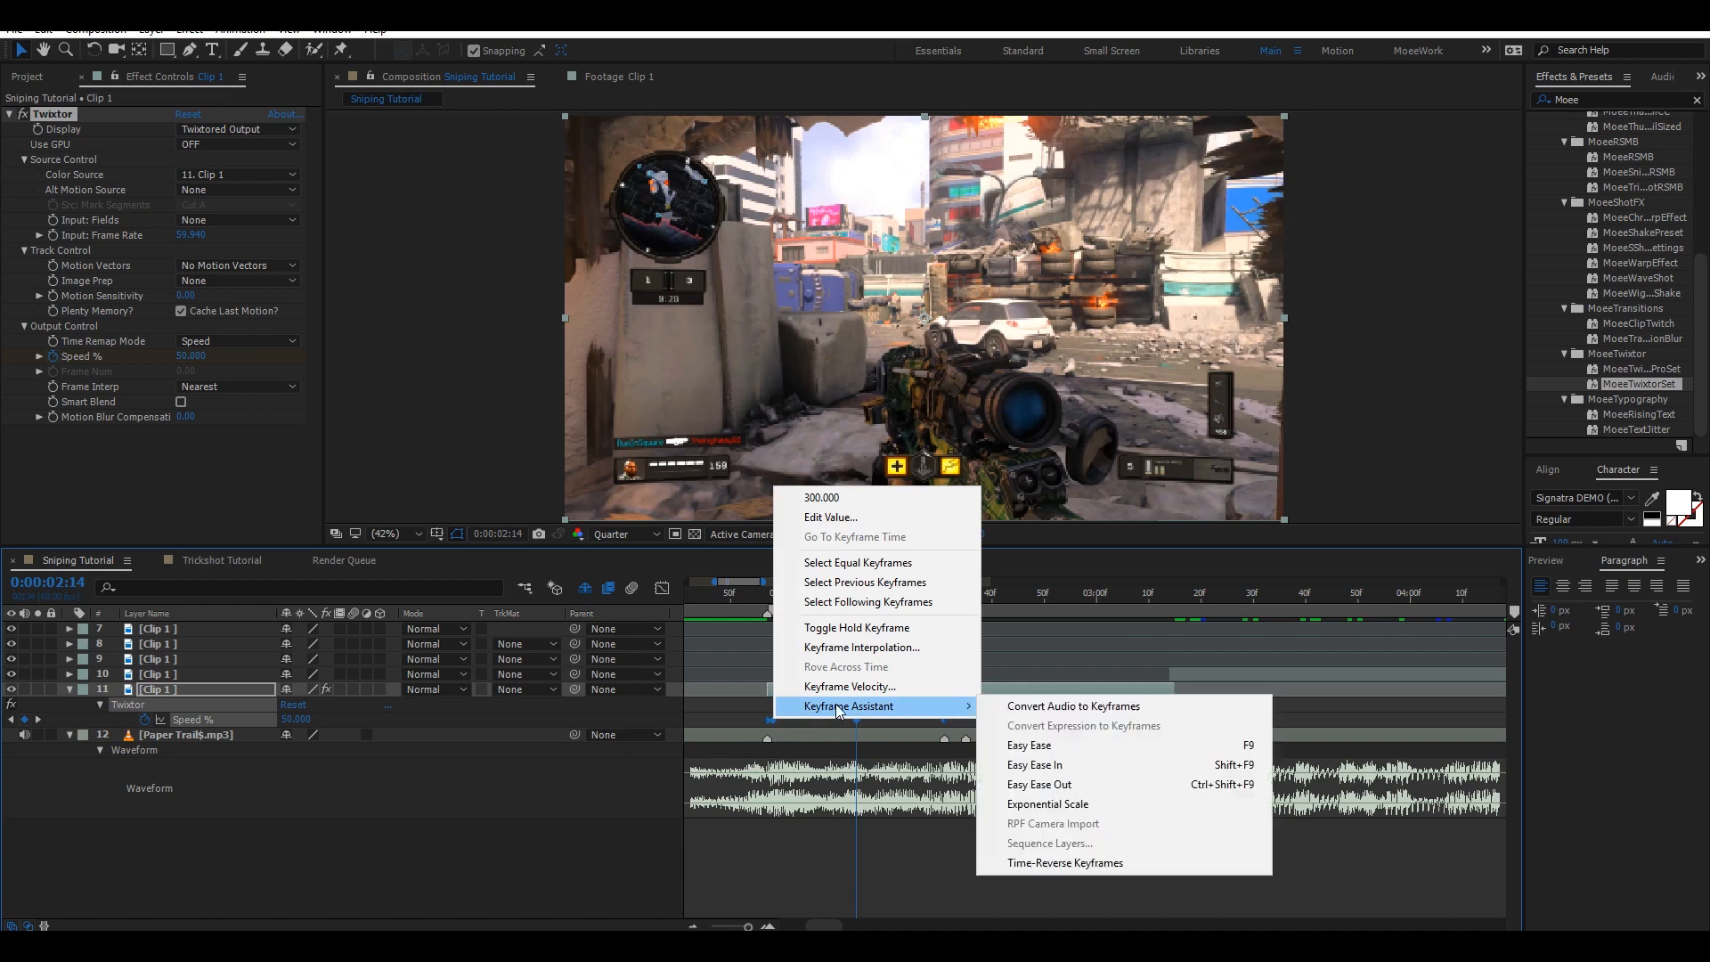
{"action": "left_click", "coordinate": [1027, 758]}
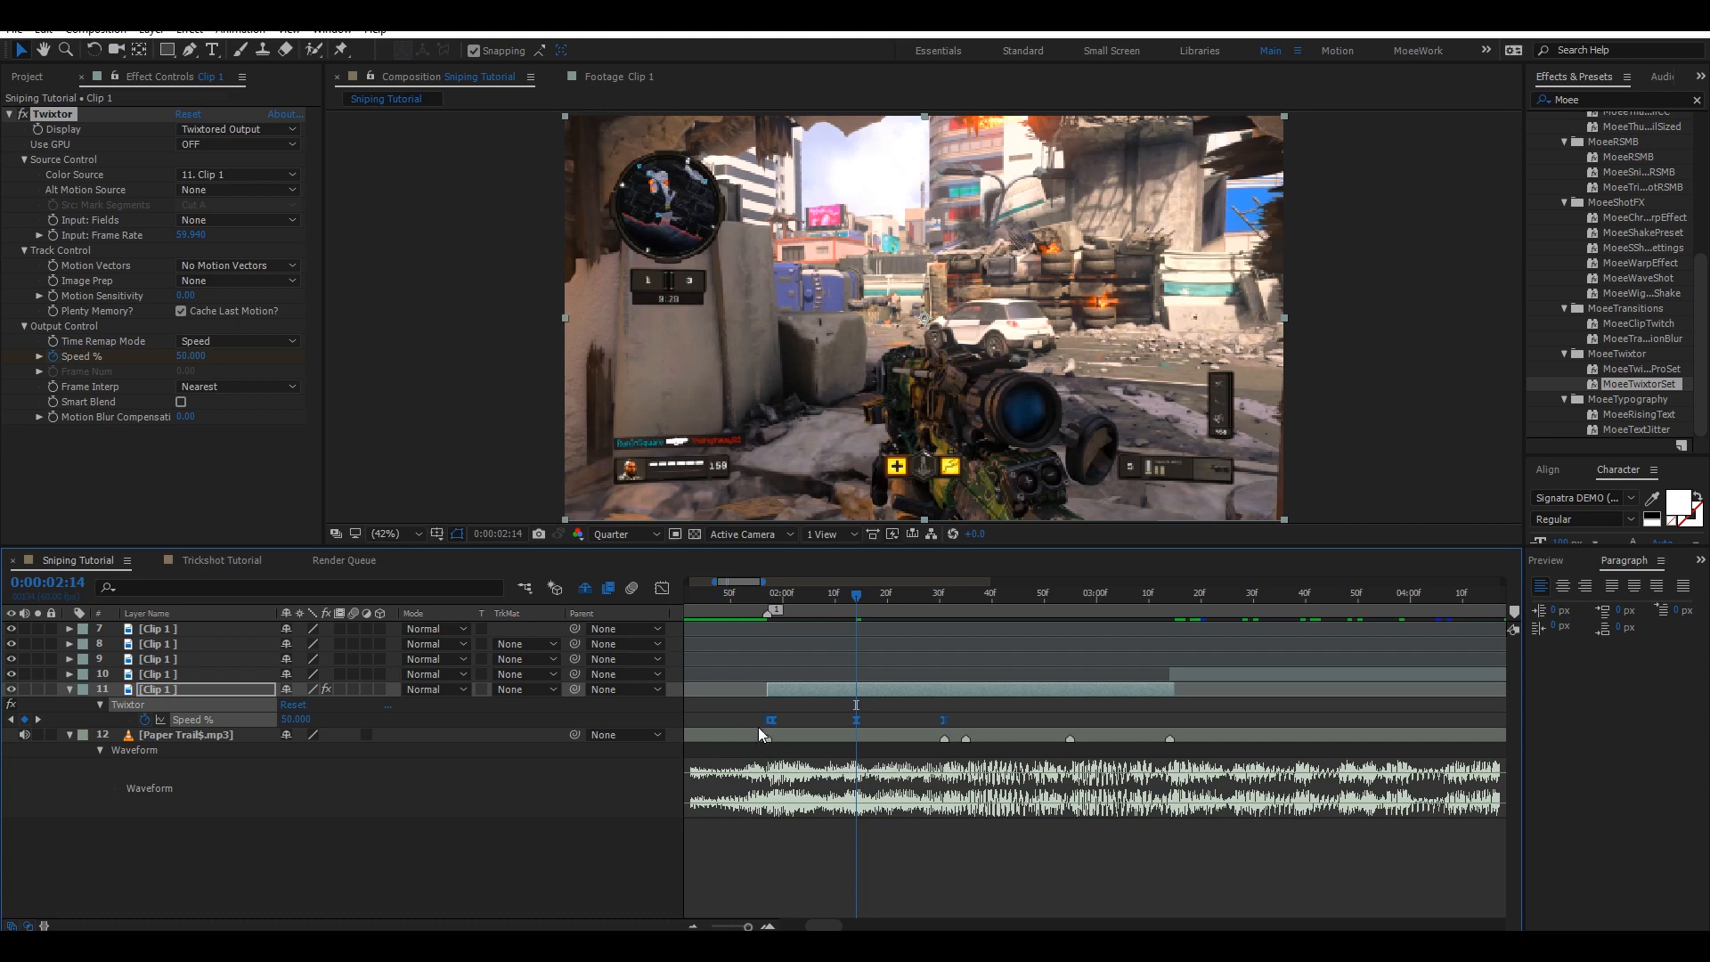
In the graph editor, pull the first Speed % keyframe's bezier handle to steepen the ramp down.
{"action": "key", "text": "j"}
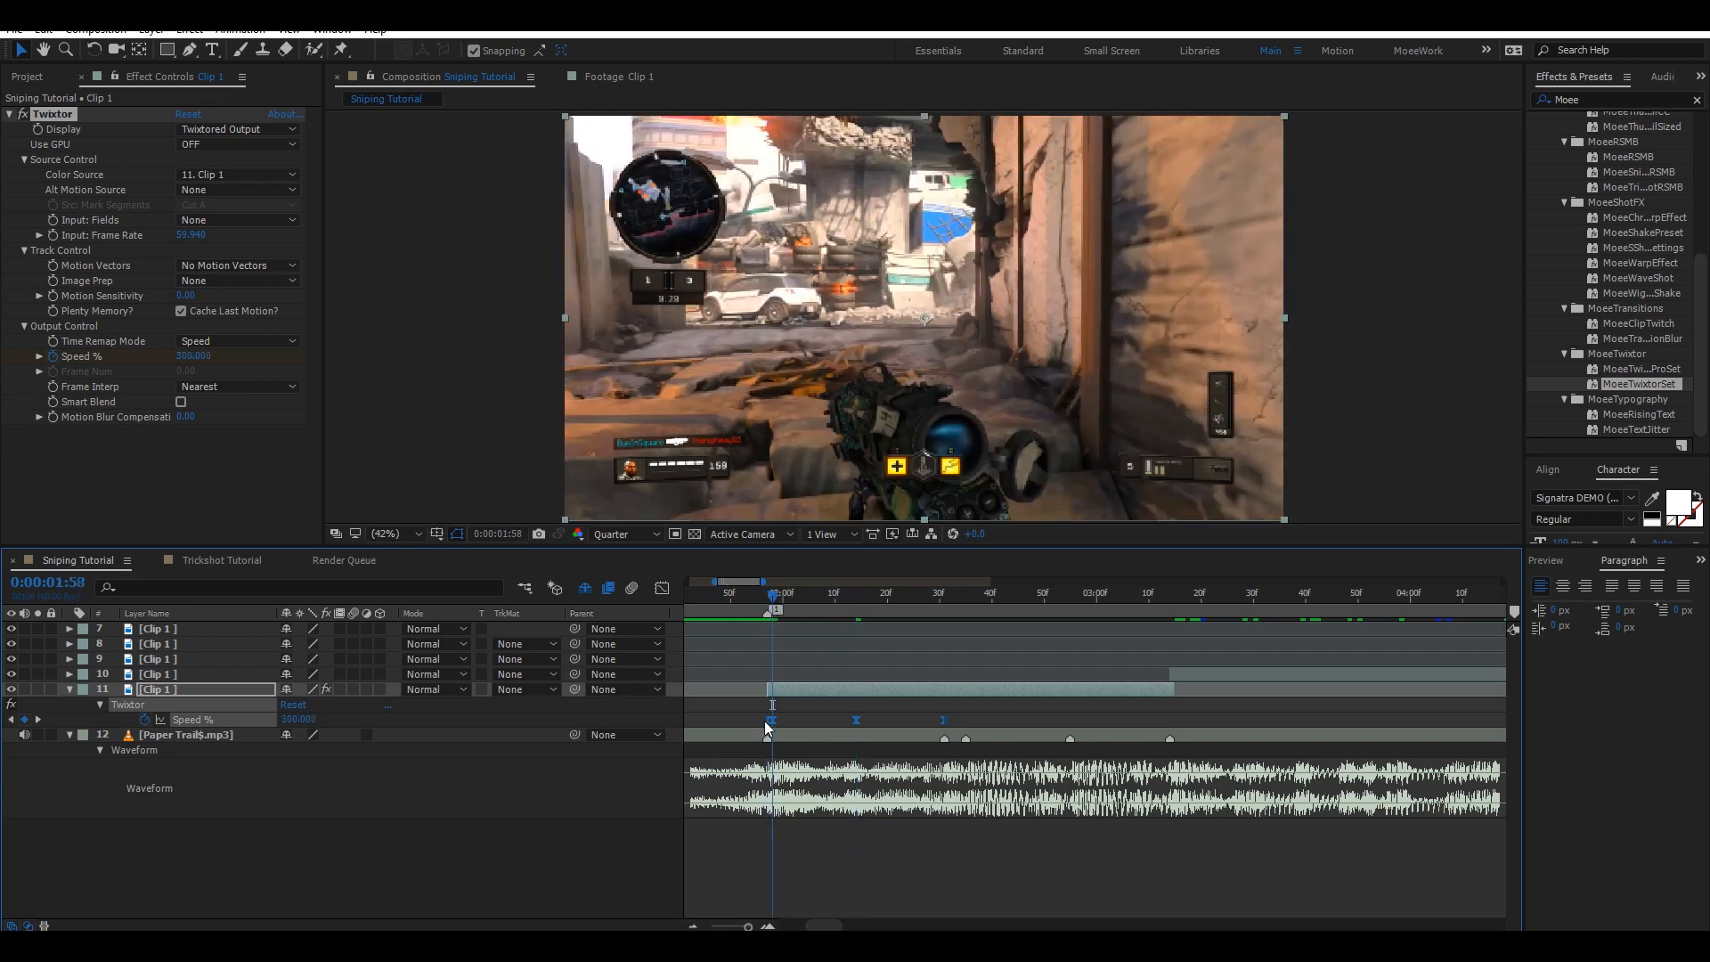
{"action": "left_click", "coordinate": [669, 595]}
{"action": "left_click_drag", "start_coordinate": [846, 801], "coordinate": [745, 615]}
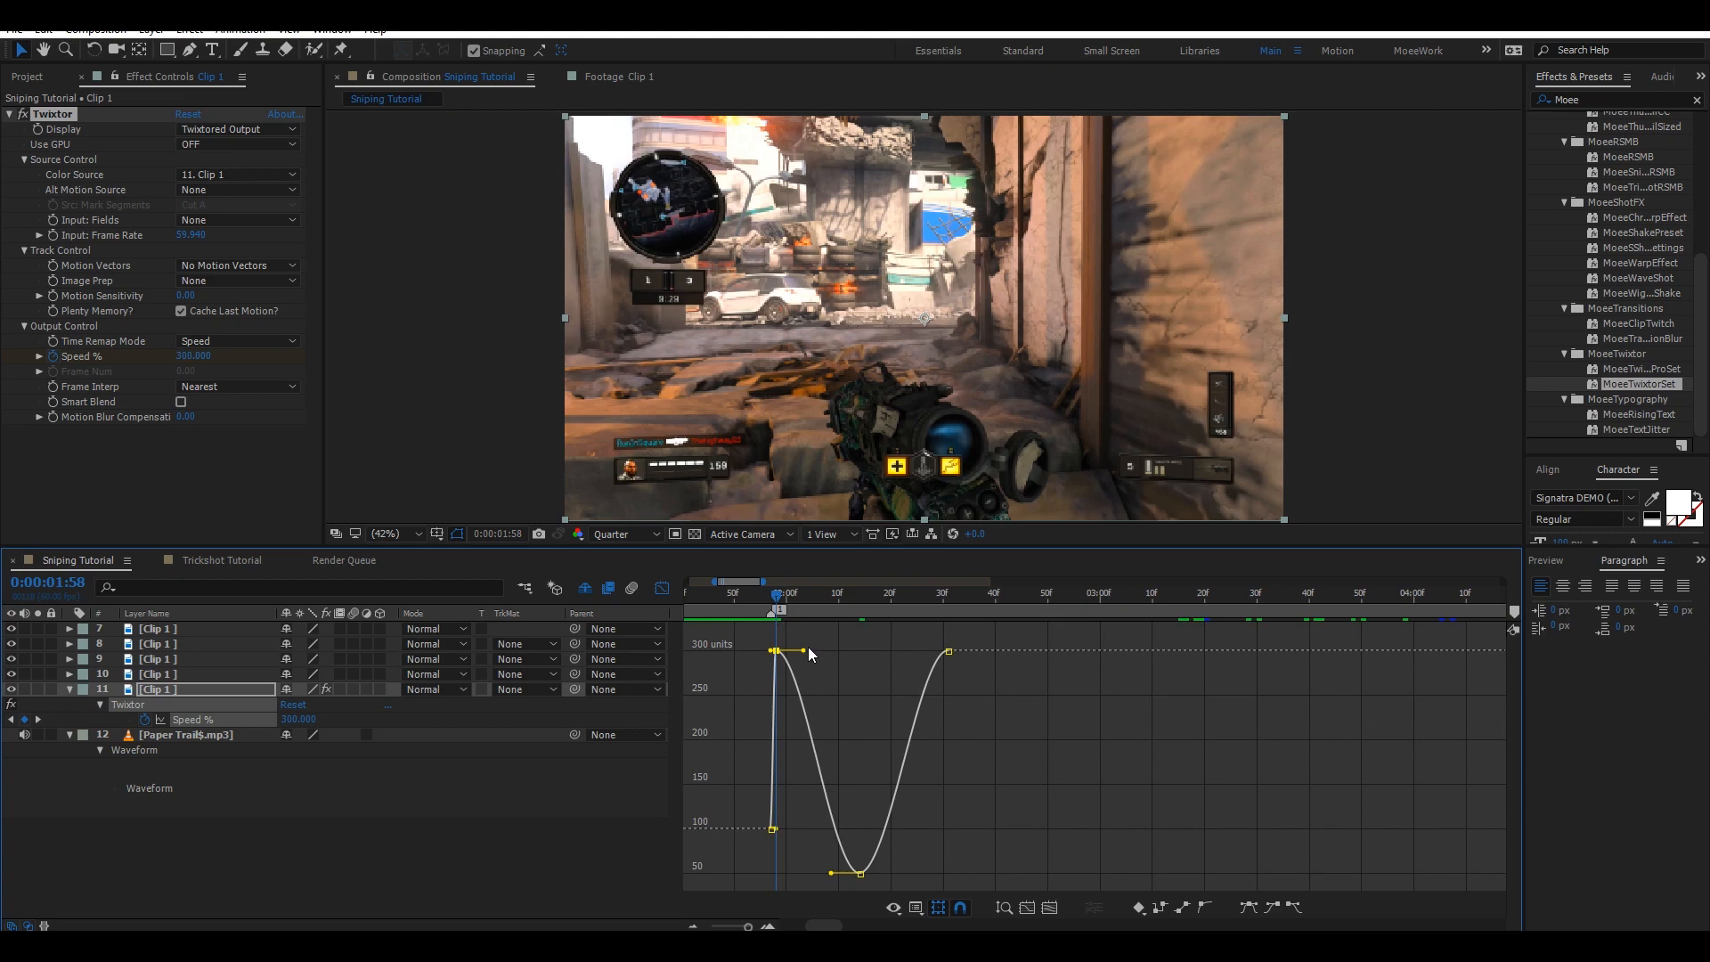
{"action": "left_click_drag", "start_coordinate": [806, 652], "coordinate": [740, 716]}
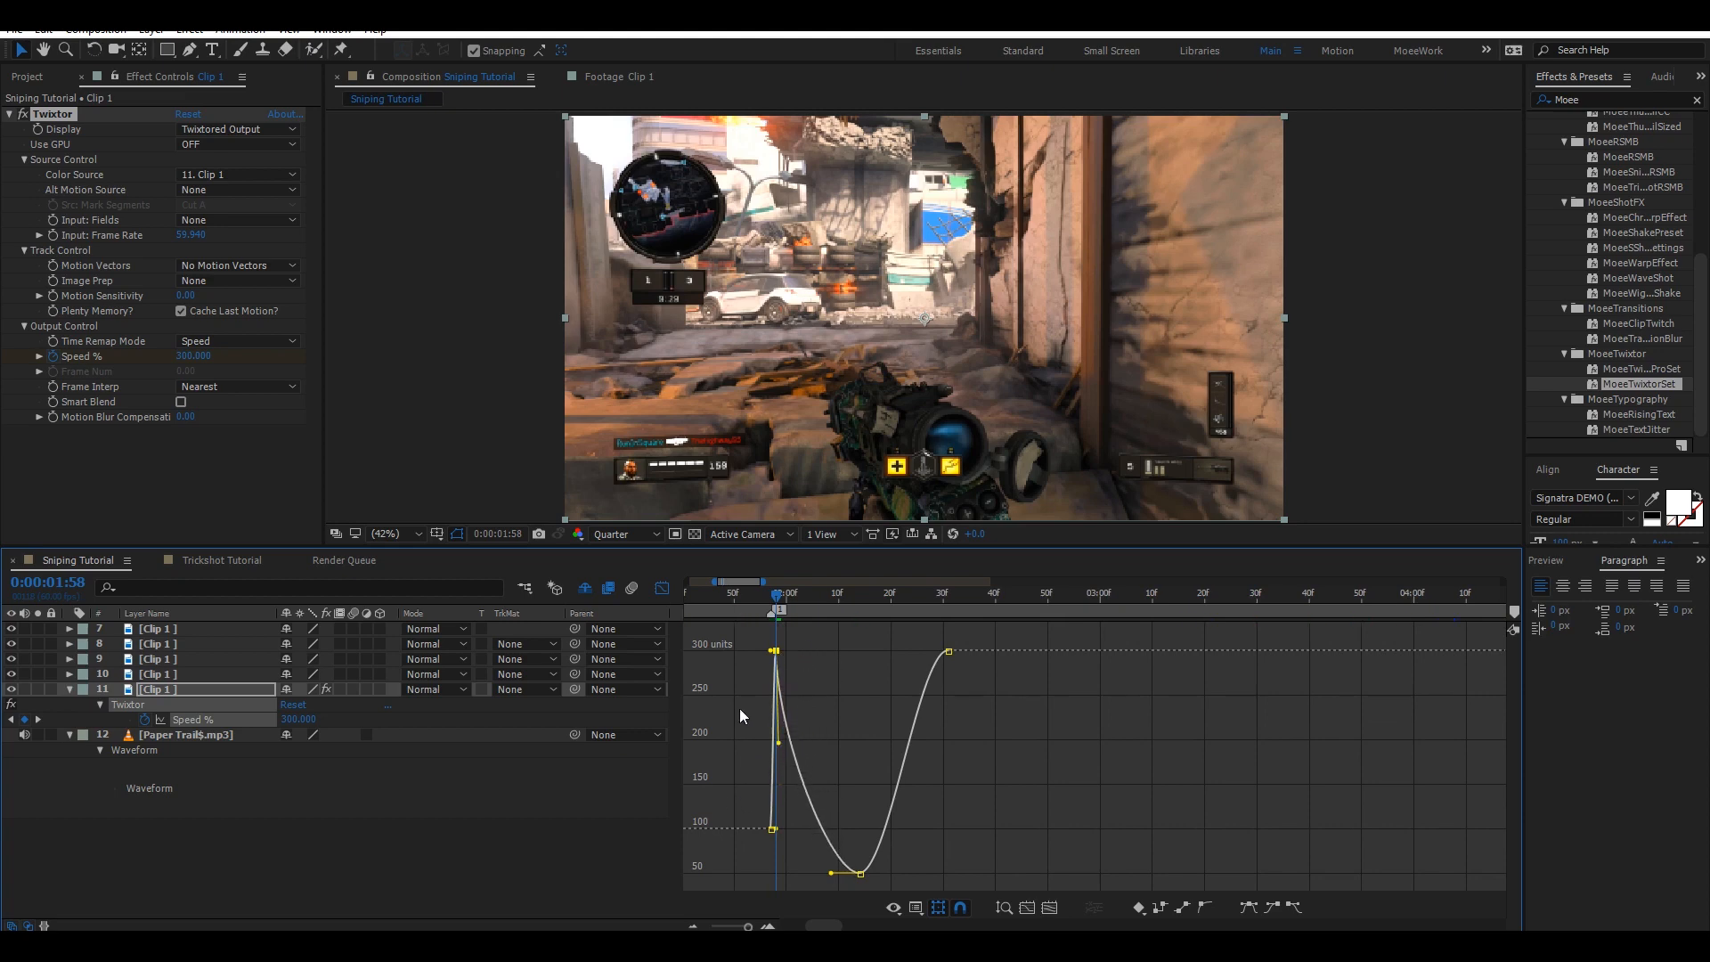
Widen the bezier handles of the 50% Speed % keyframe in the speed graph and save the project.
{"action": "left_click", "coordinate": [661, 589]}
{"action": "left_click_drag", "start_coordinate": [971, 714], "coordinate": [772, 727]}
{"action": "left_click", "coordinate": [662, 589]}
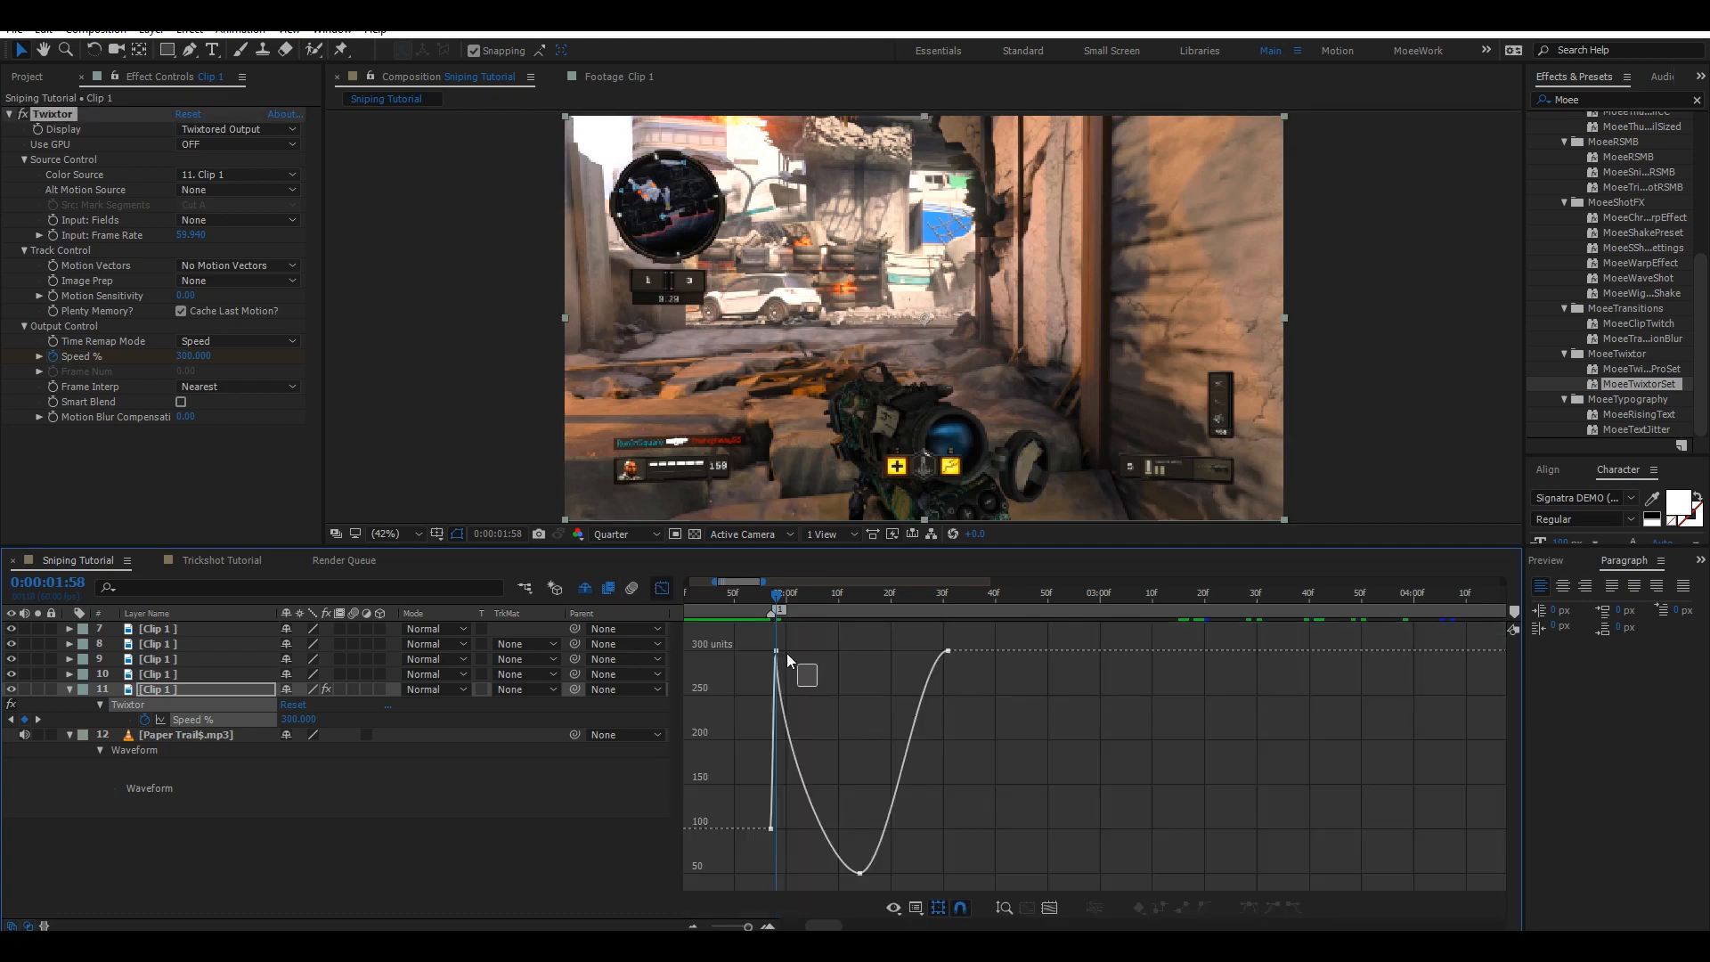
{"action": "left_click_drag", "start_coordinate": [789, 670], "coordinate": [783, 667]}
{"action": "left_click_drag", "start_coordinate": [1009, 782], "coordinate": [1022, 641]}
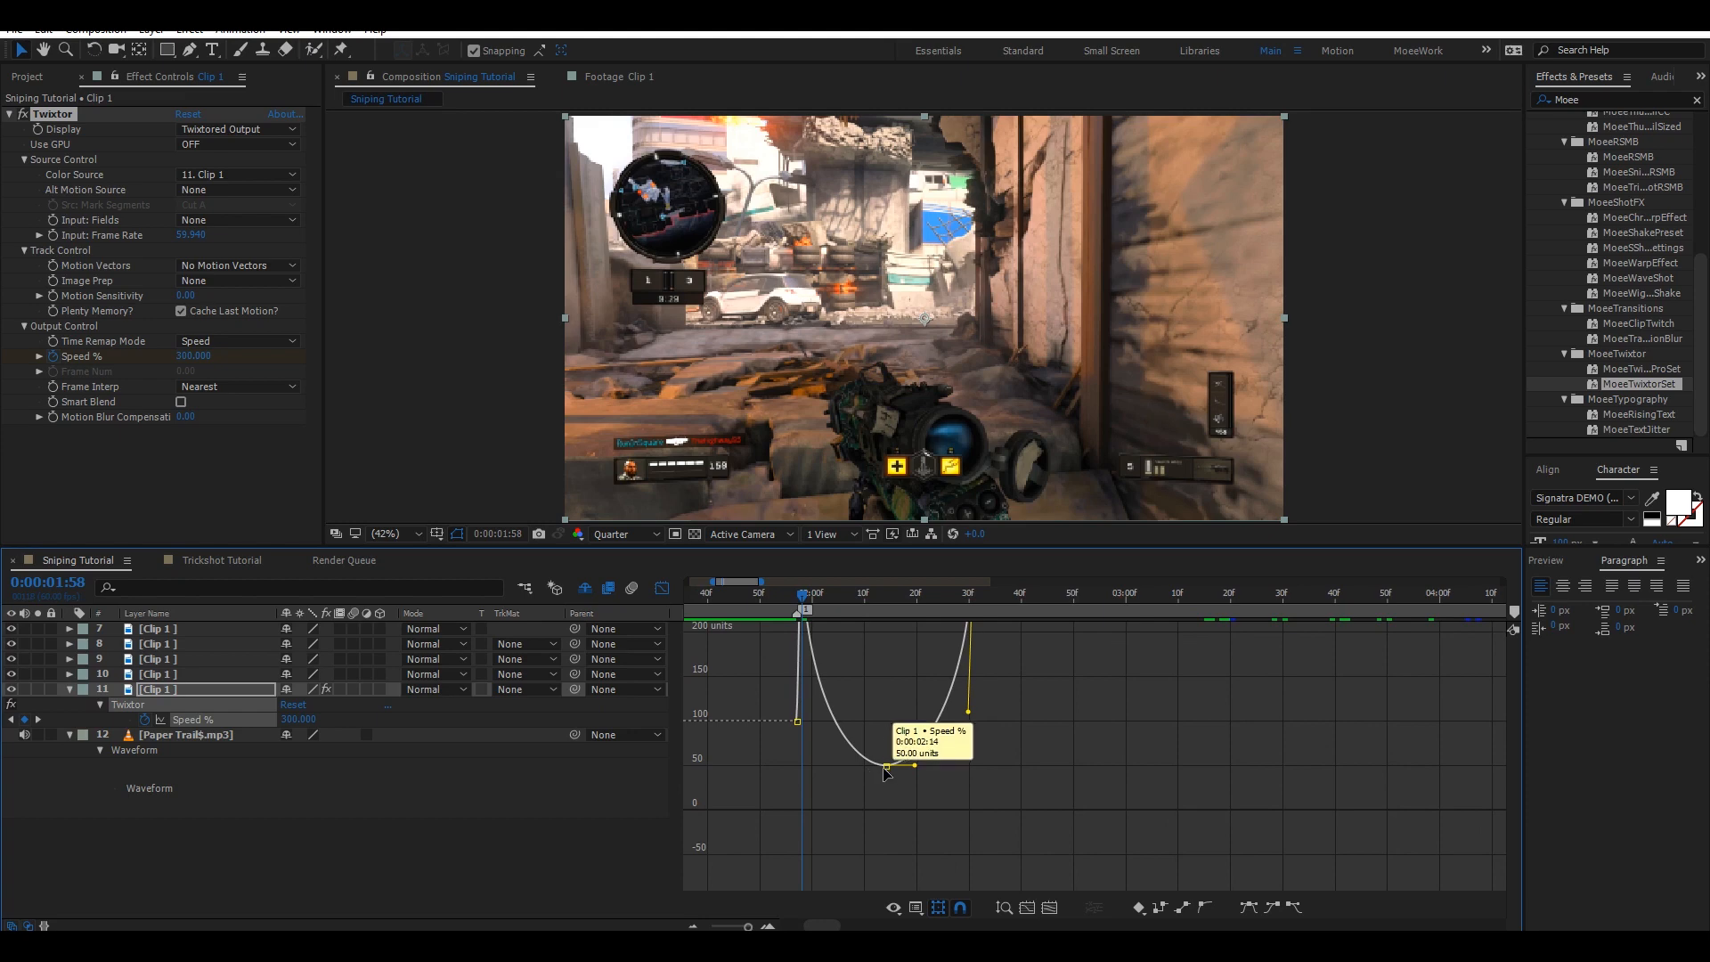
{"action": "left_click", "coordinate": [885, 766]}
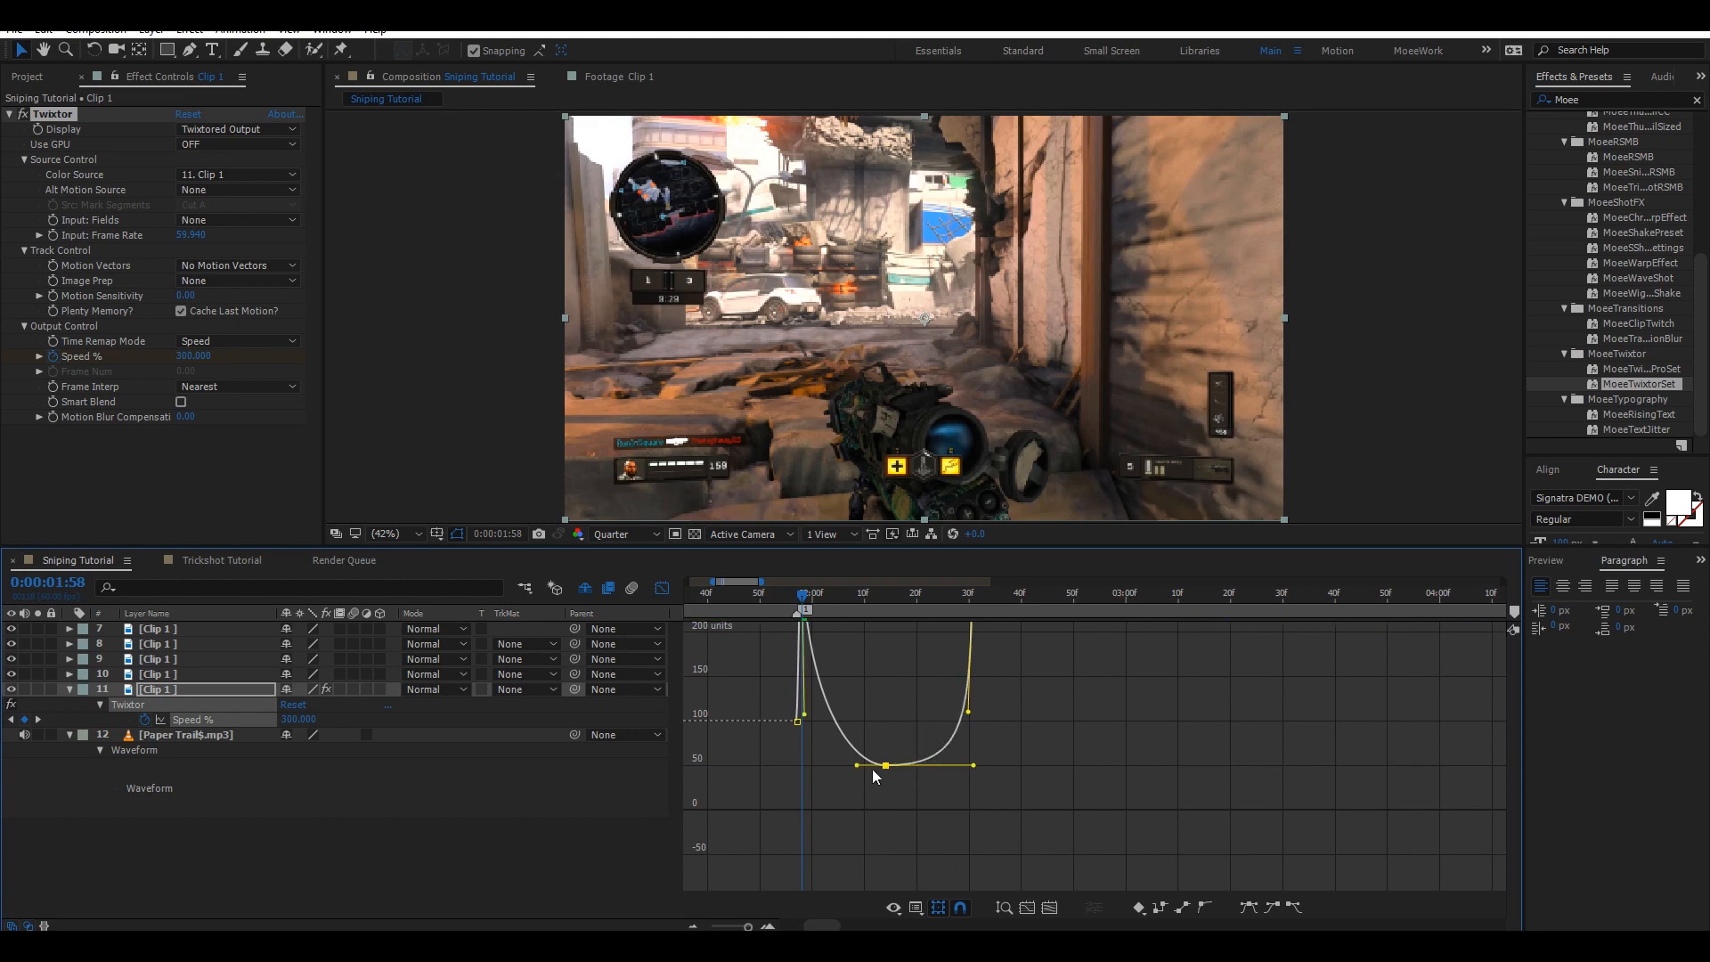
{"action": "left_click_drag", "start_coordinate": [857, 765], "coordinate": [807, 768]}
{"action": "key", "text": "ctrl+s"}
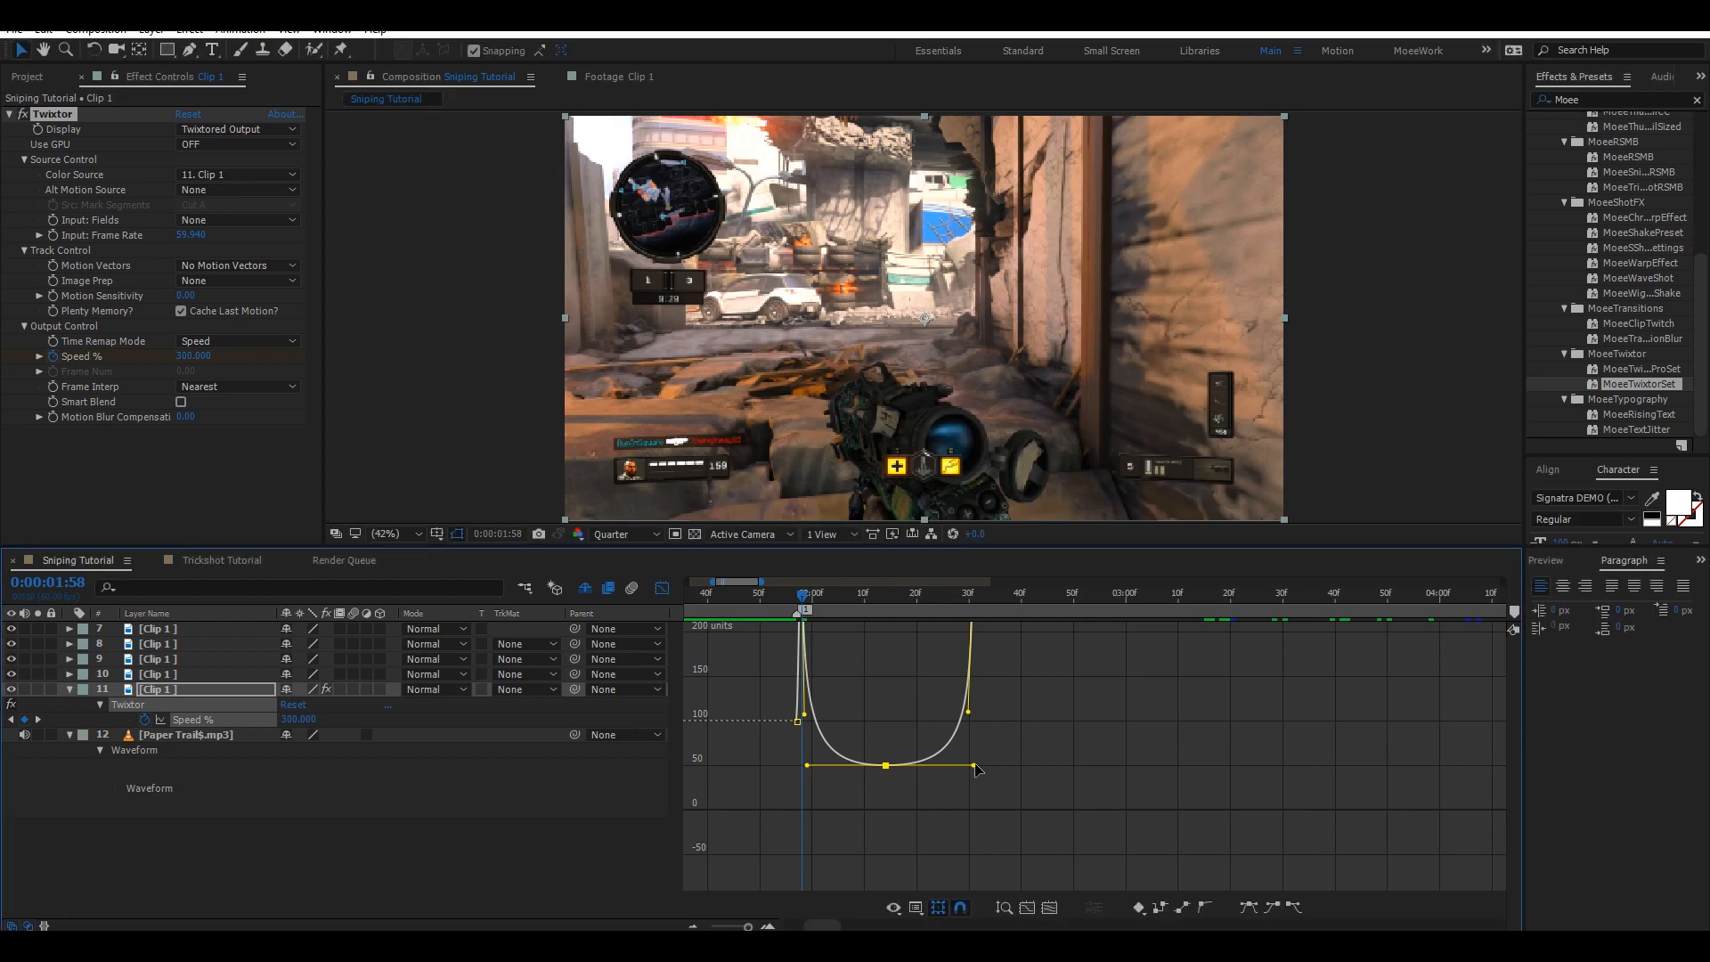
Select the ramp keyframes and paste a copy at 0:00:02:32 on the bottom clip.
{"action": "left_click", "coordinate": [662, 590]}
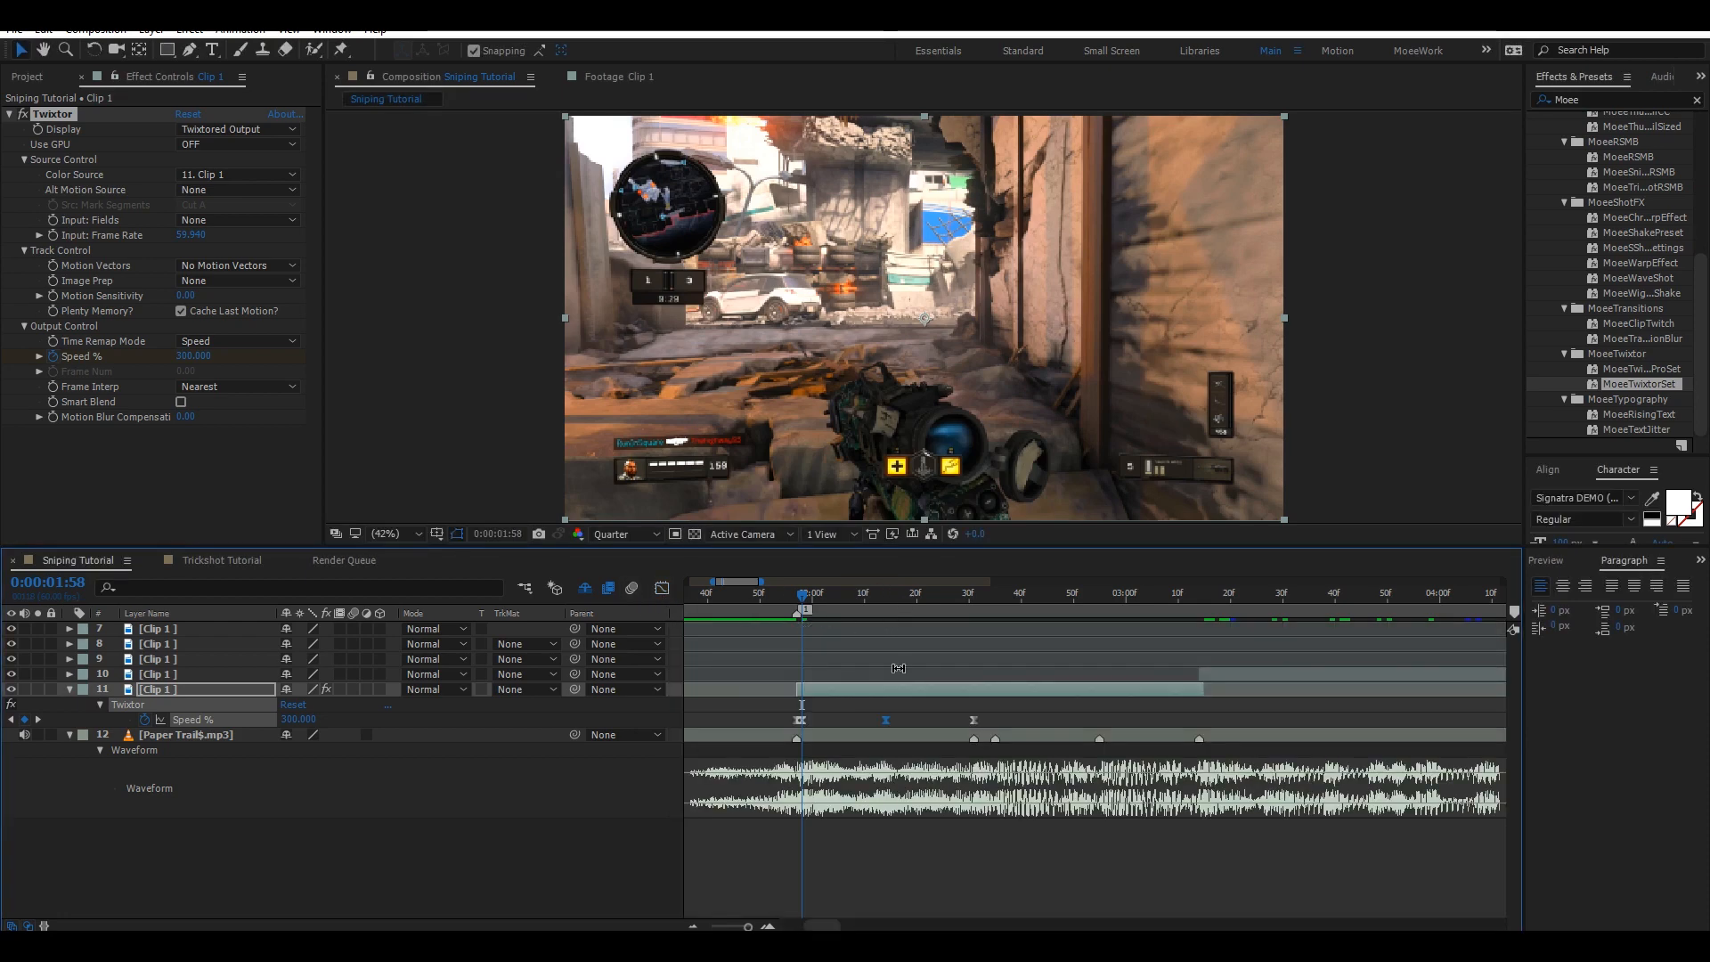
{"action": "left_click_drag", "start_coordinate": [994, 707], "coordinate": [798, 730]}
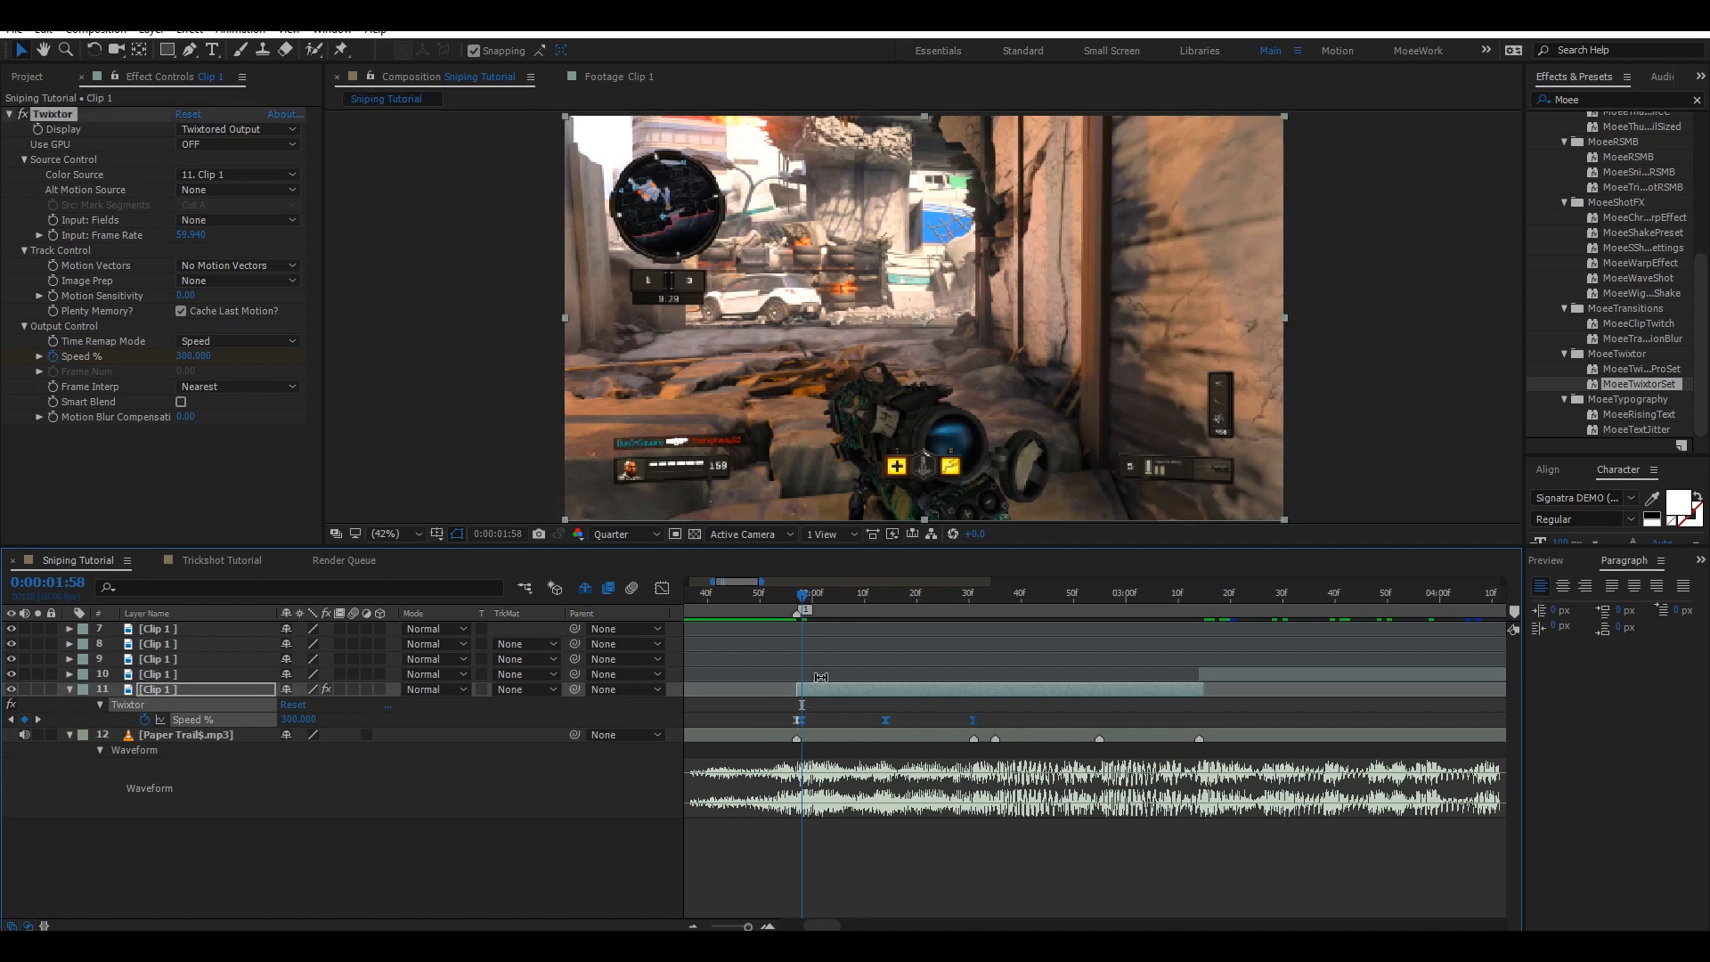
{"action": "left_click", "coordinate": [972, 595]}
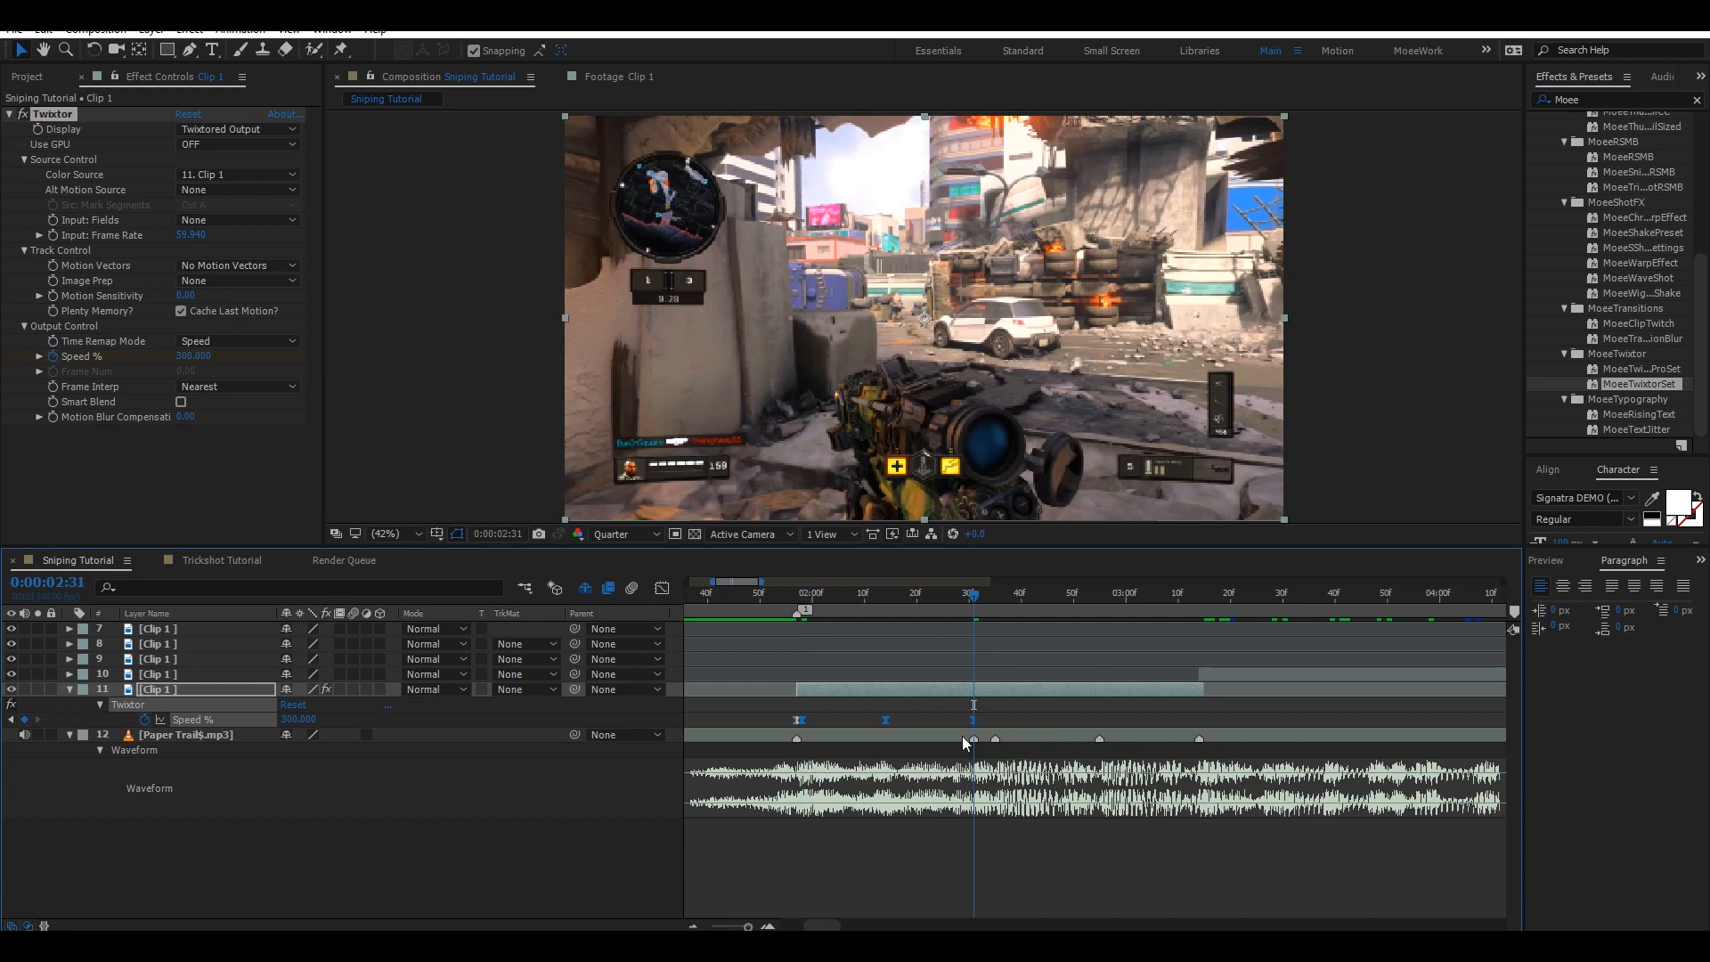
{"action": "left_click", "coordinate": [996, 597]}
{"action": "left_click", "coordinate": [970, 595]}
{"action": "key", "text": "Page_Down"}
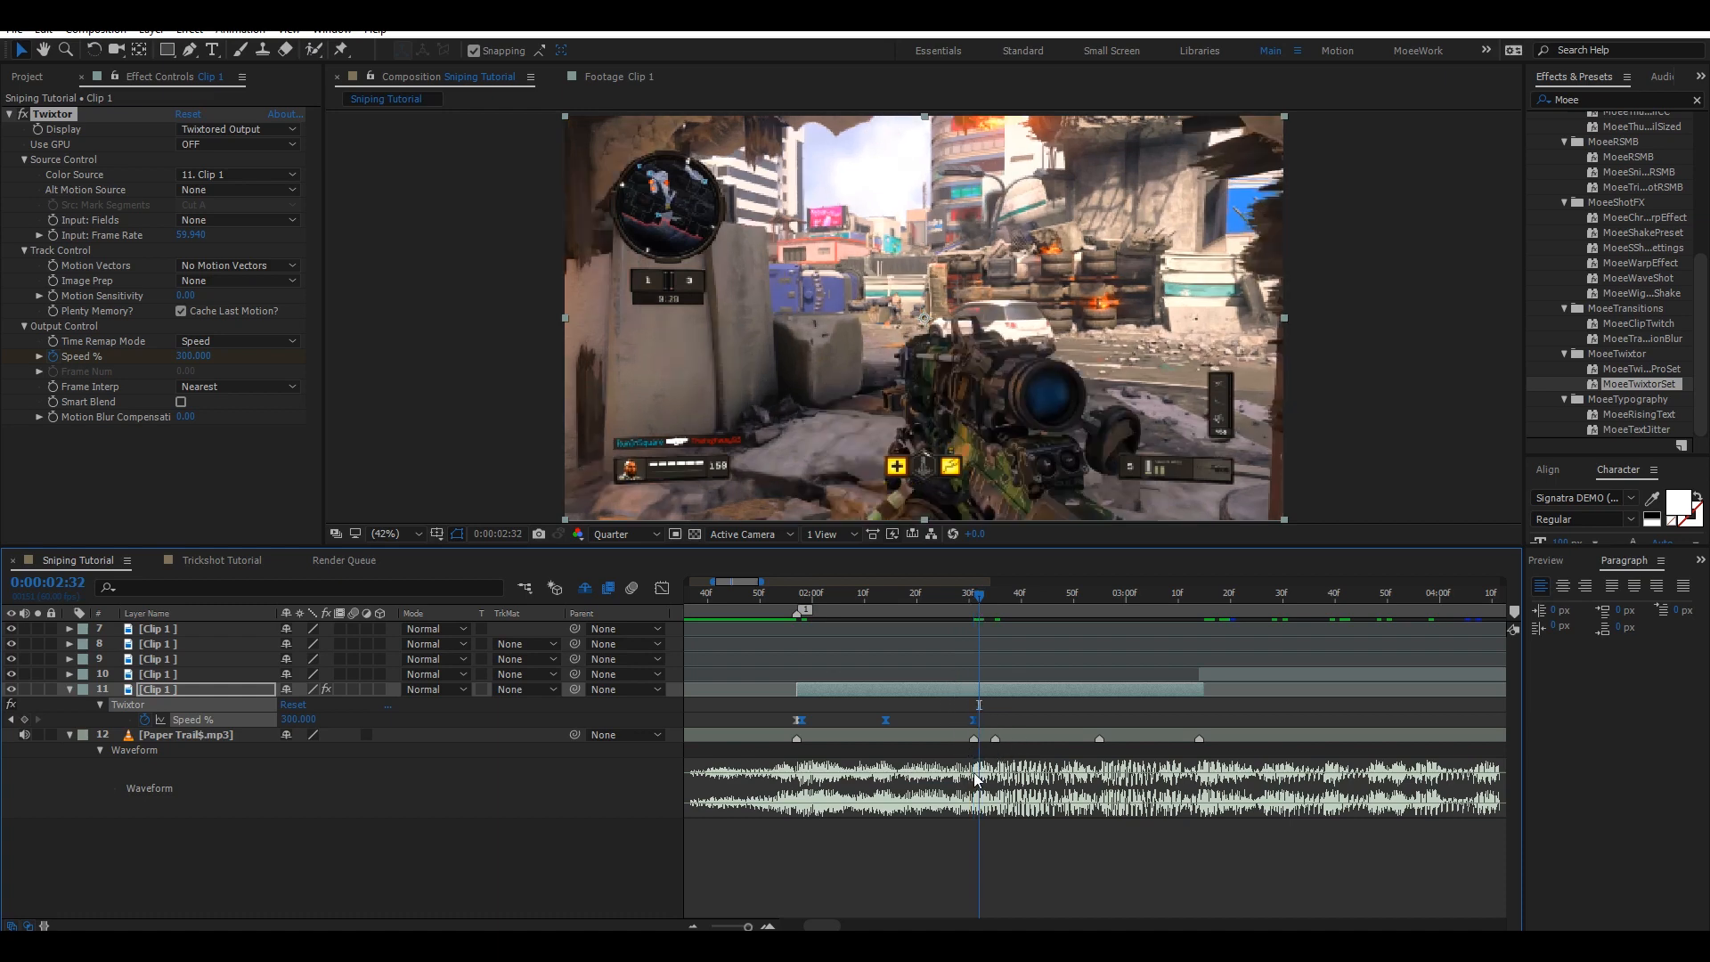
{"action": "key", "text": "ctrl+v"}
{"action": "left_click", "coordinate": [995, 595]}
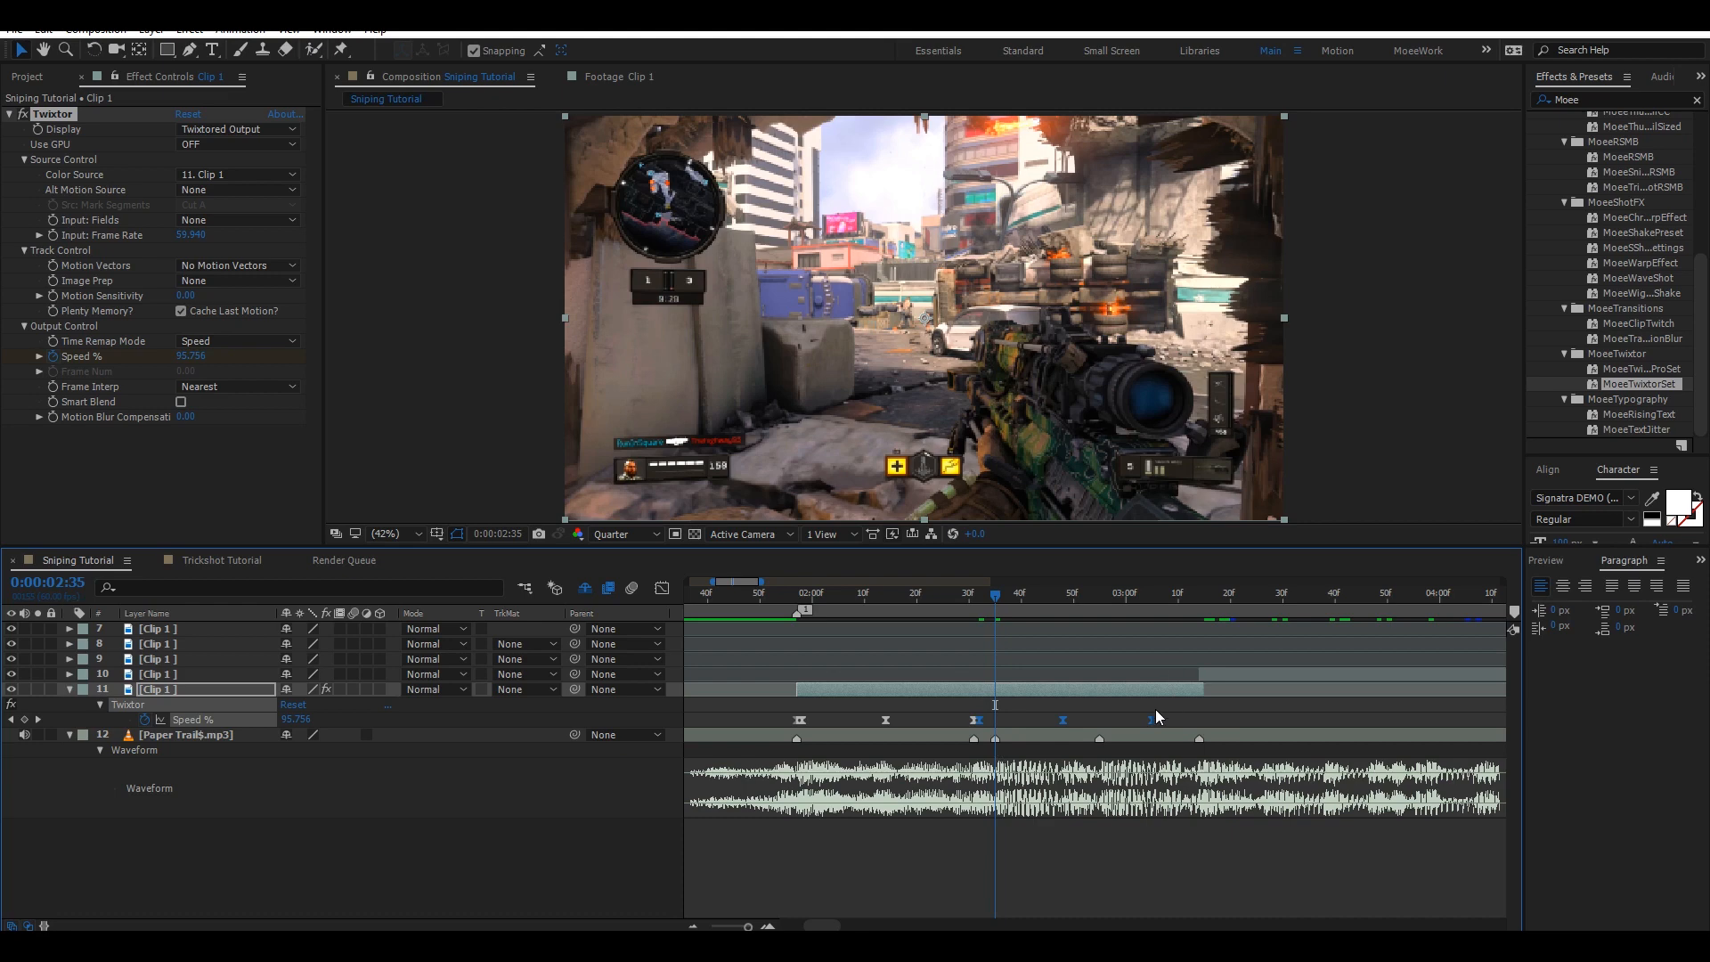
Paste further copies of the speed-ramp keyframes at later beats along the bottom clip.
{"action": "mouse_move", "coordinate": [1156, 723]}
{"action": "left_click_drag", "start_coordinate": [1154, 722], "coordinate": [993, 733]}
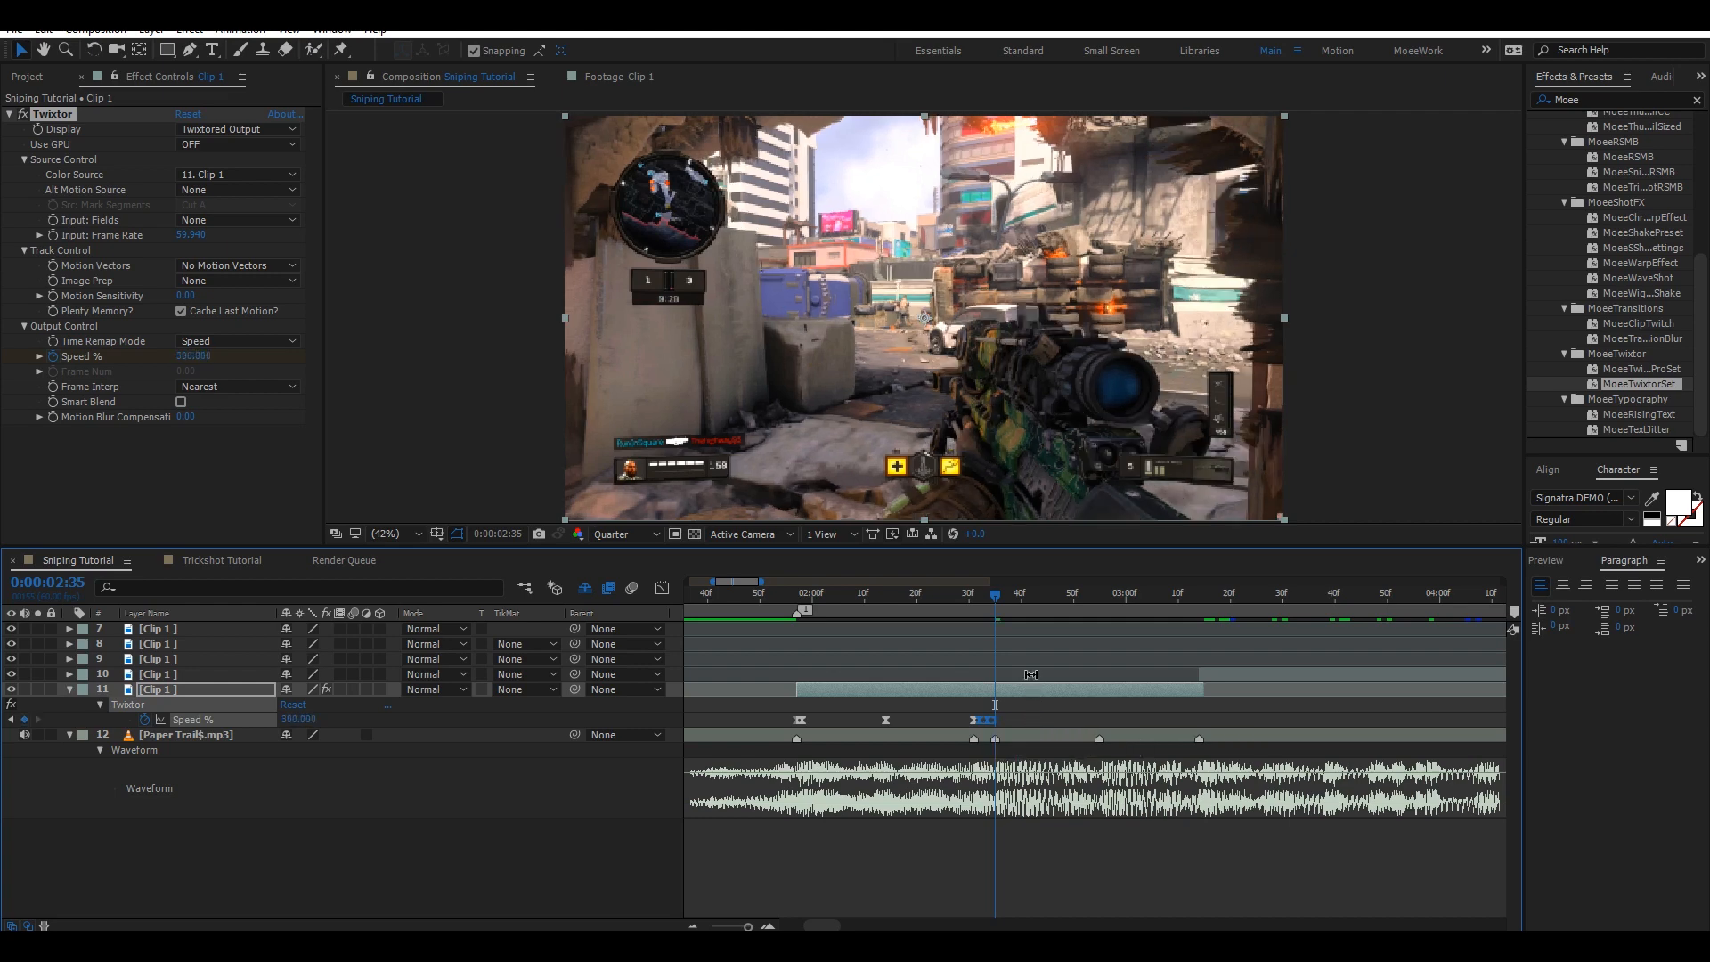
{"action": "key", "text": "Page_Down"}
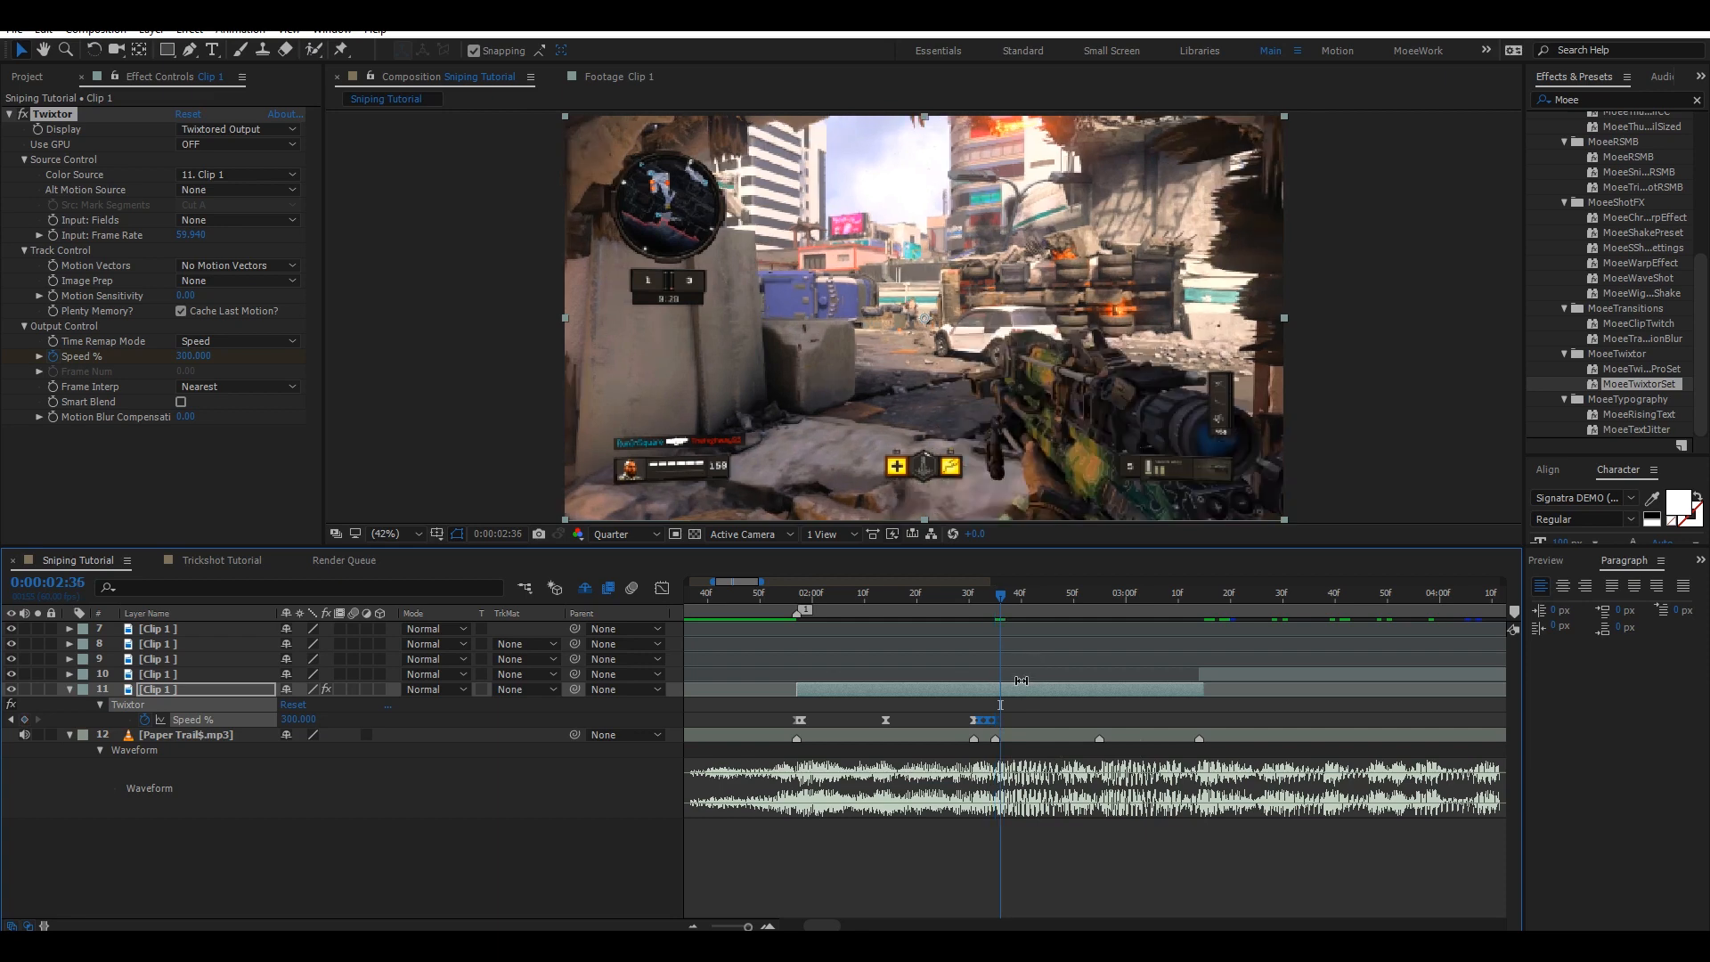
{"action": "key", "text": "ctrl+v"}
{"action": "left_click", "coordinate": [1101, 601]}
{"action": "left_click_drag", "start_coordinate": [1173, 719], "coordinate": [1101, 721]}
{"action": "key", "text": "Page_Down"}
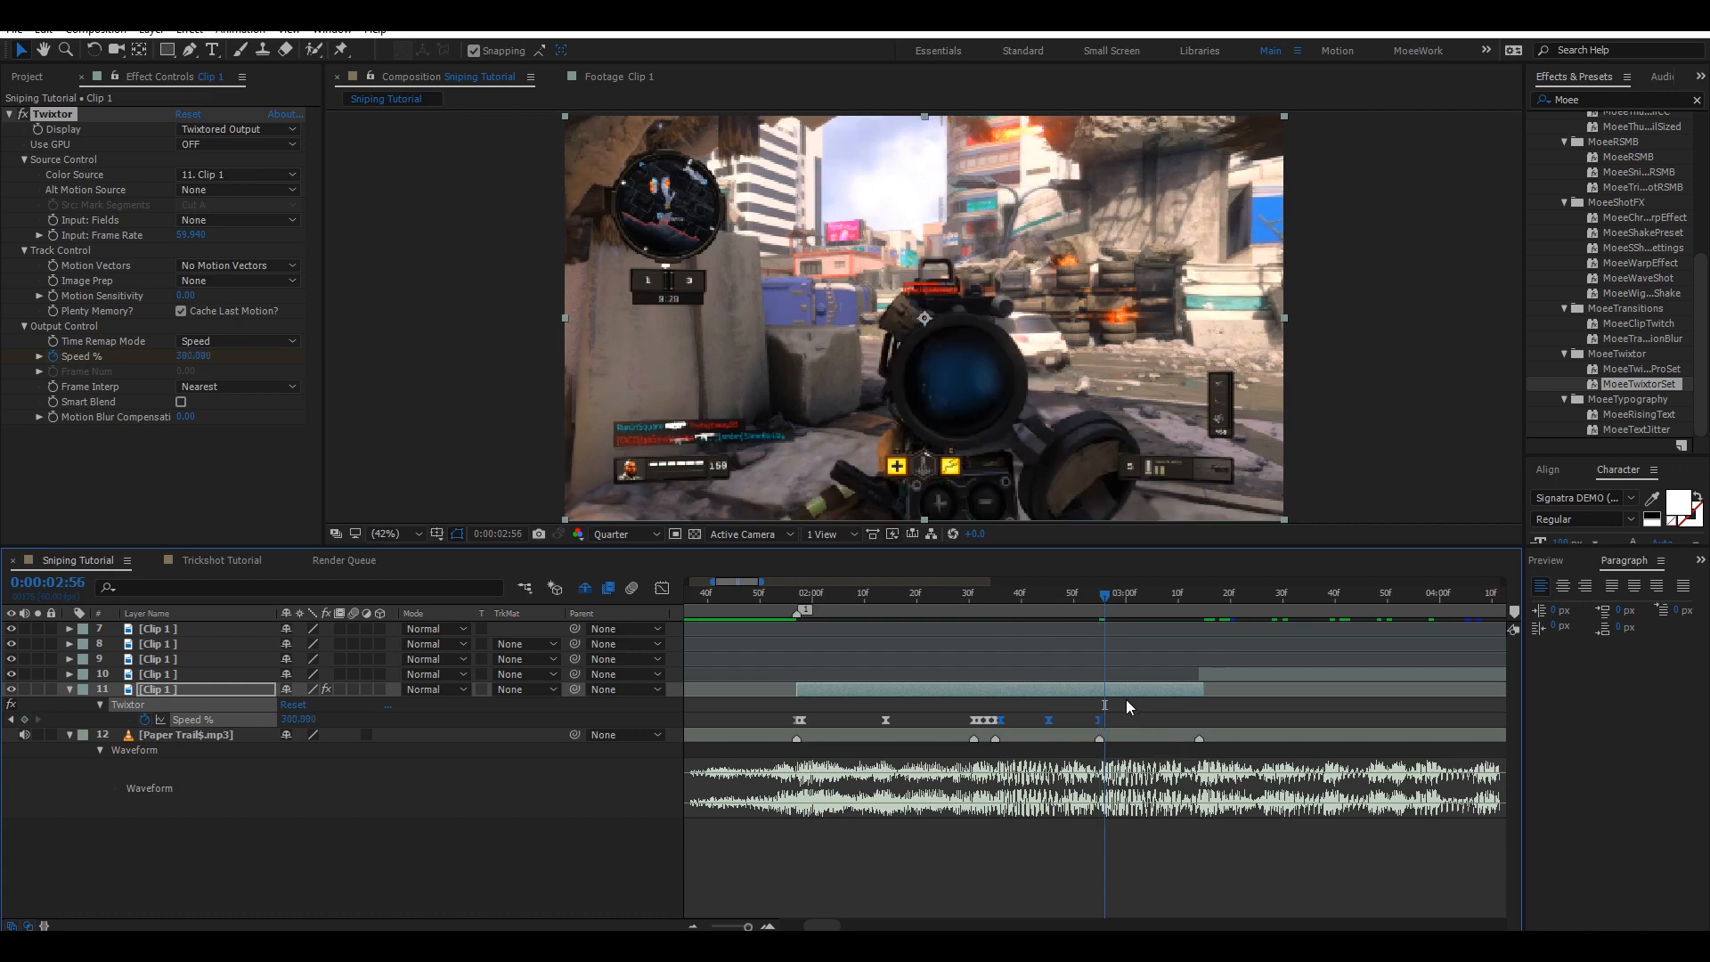
{"action": "key", "text": "ctrl+v"}
{"action": "left_click", "coordinate": [1200, 602]}
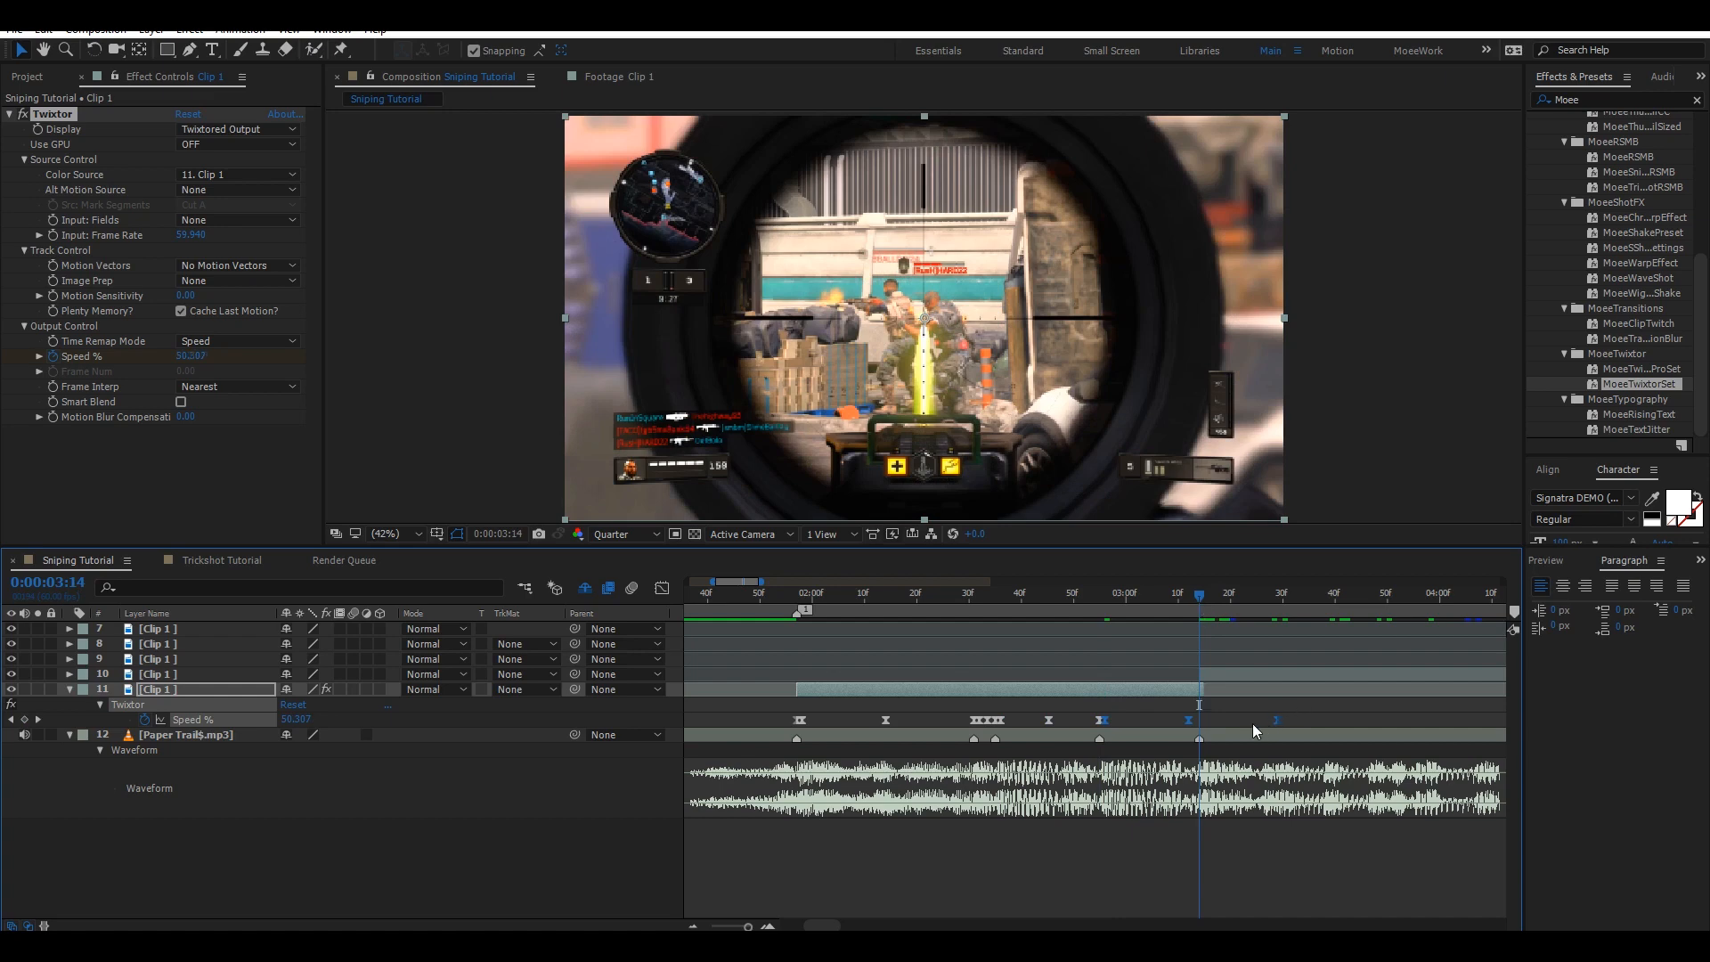
Save, apply the MoeeTwixtorSet preset to layer 10, and paste the speed-ramp keyframes at its start, 0:00:03:15.
{"action": "key", "text": "ctrl+s"}
{"action": "key", "text": "u"}
{"action": "left_click", "coordinate": [1223, 674]}
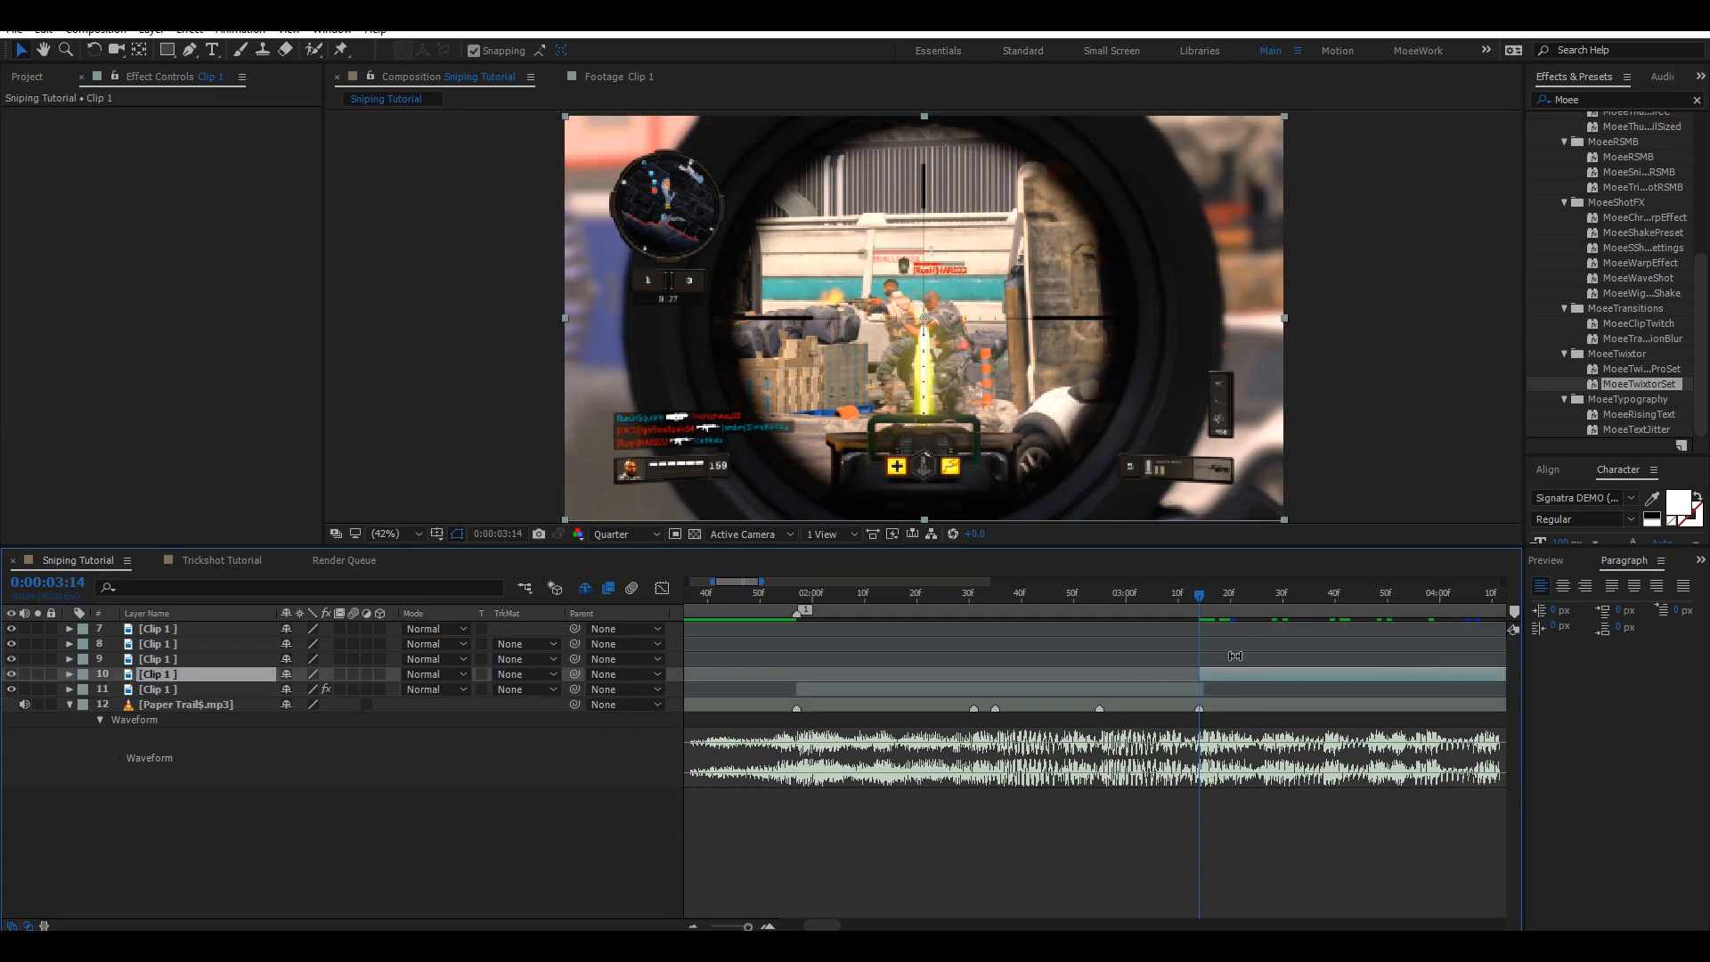
{"action": "double_click", "coordinate": [1643, 388]}
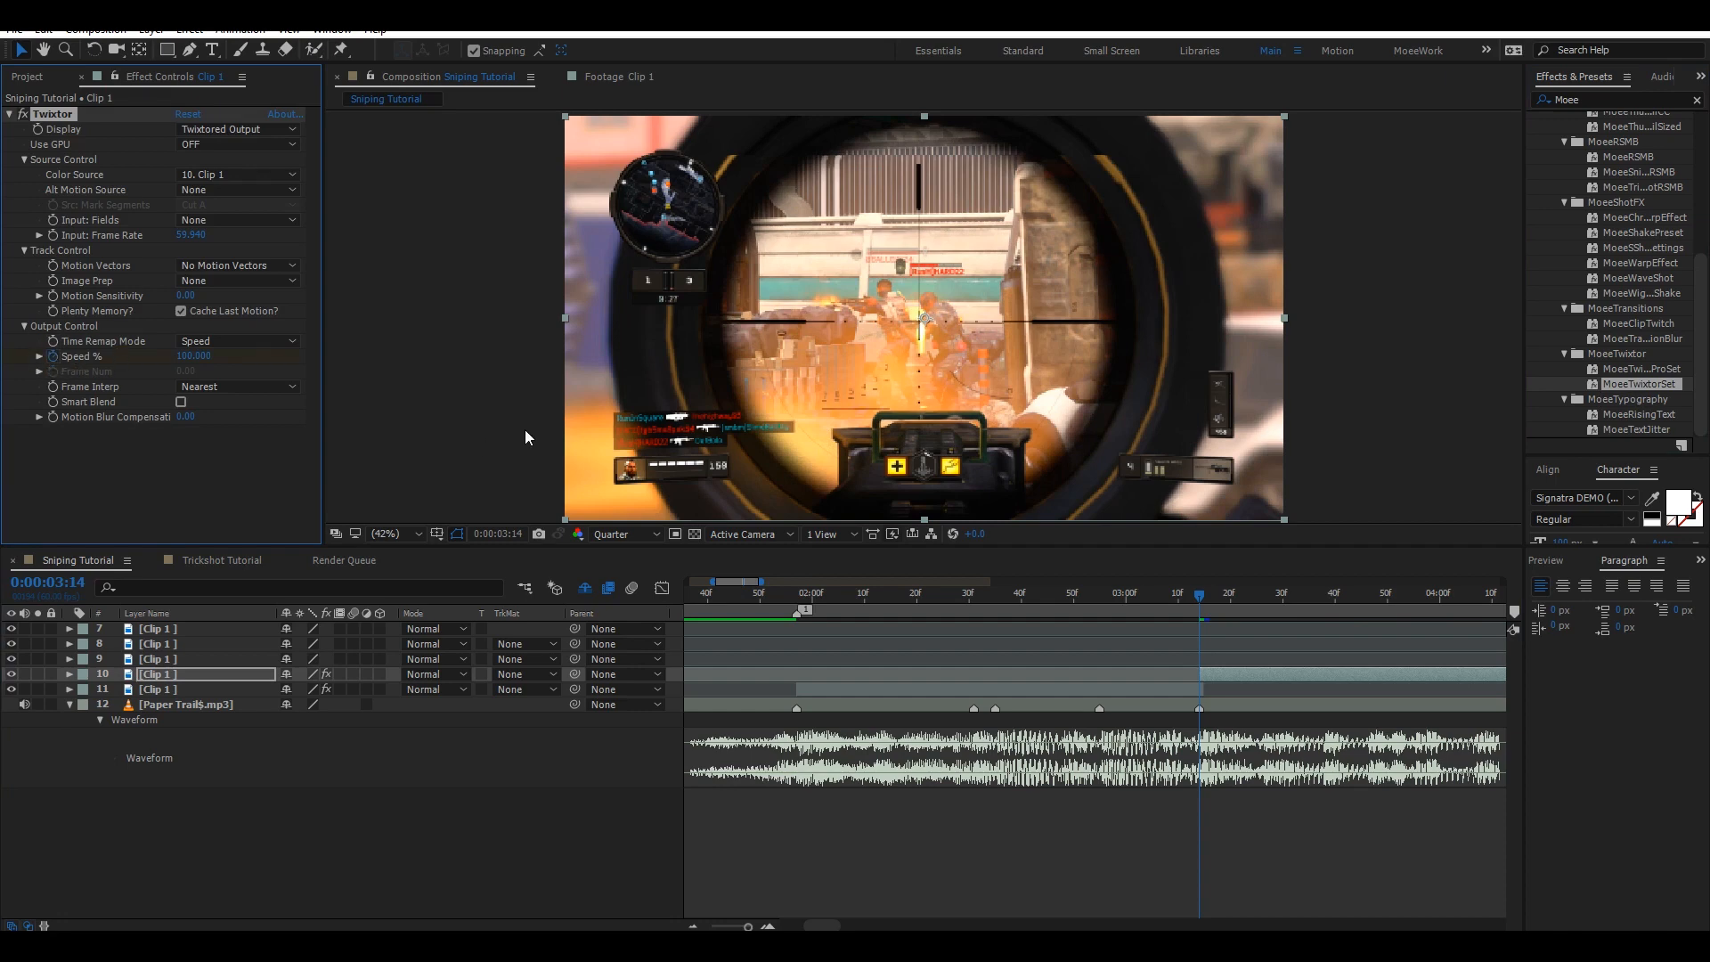
{"action": "key", "text": "Page_Down"}
{"action": "key", "text": "u"}
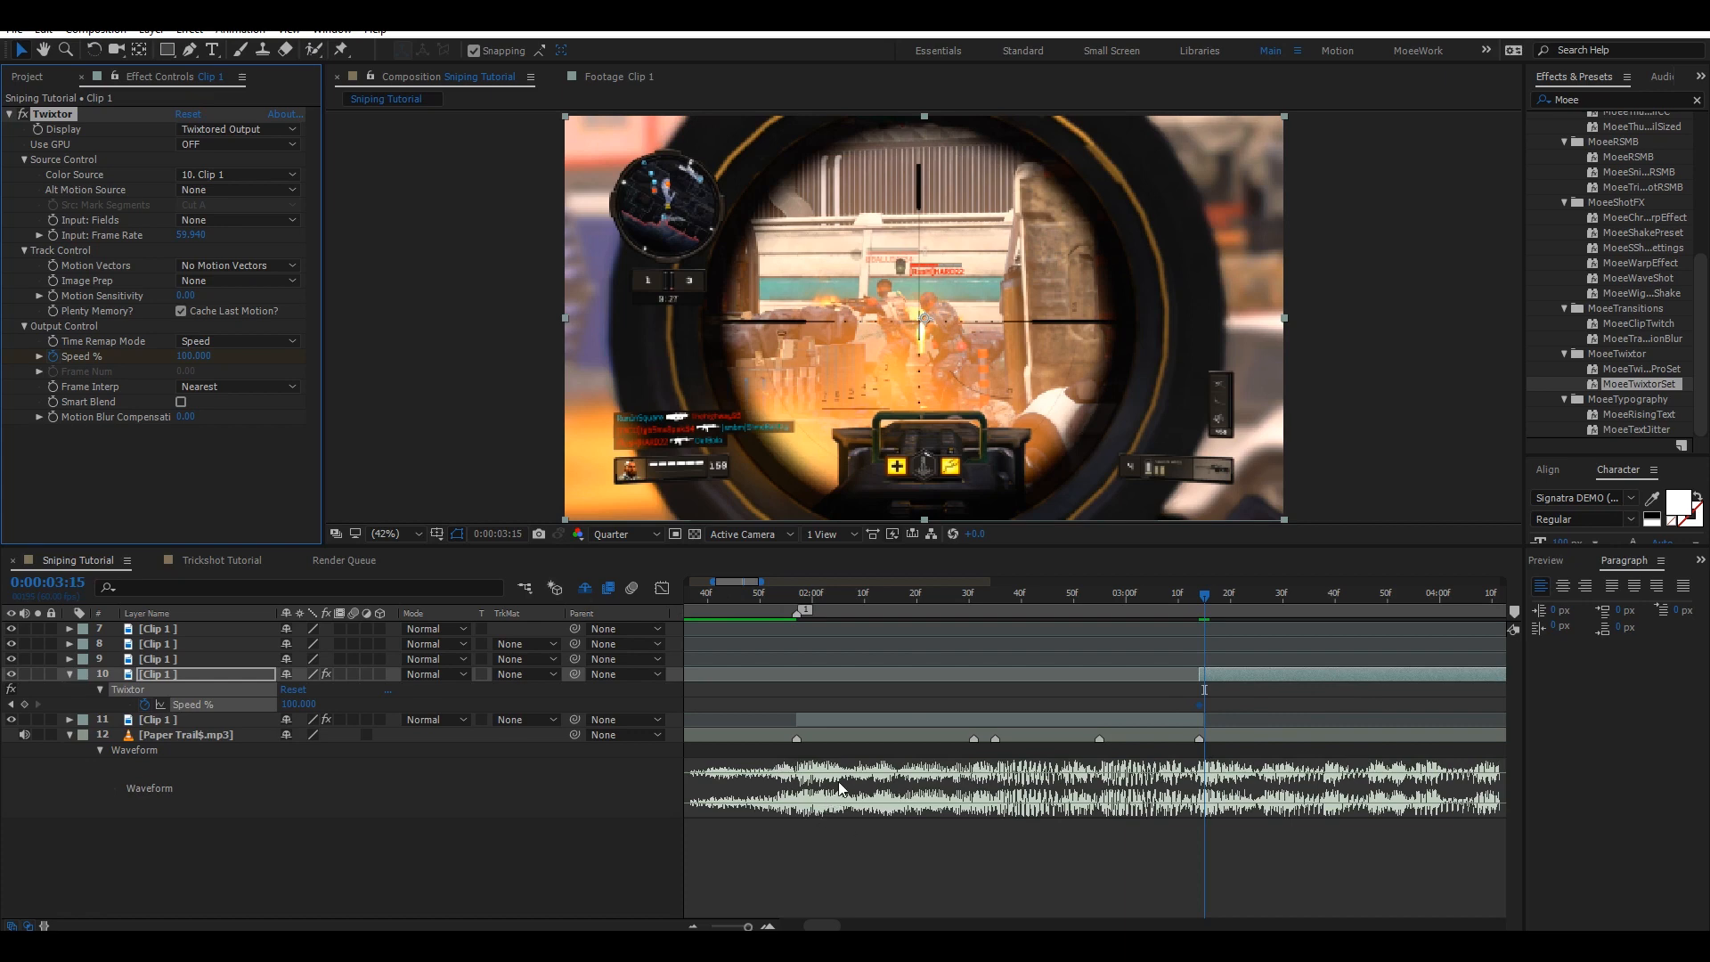
{"action": "key", "text": "ctrl+v"}
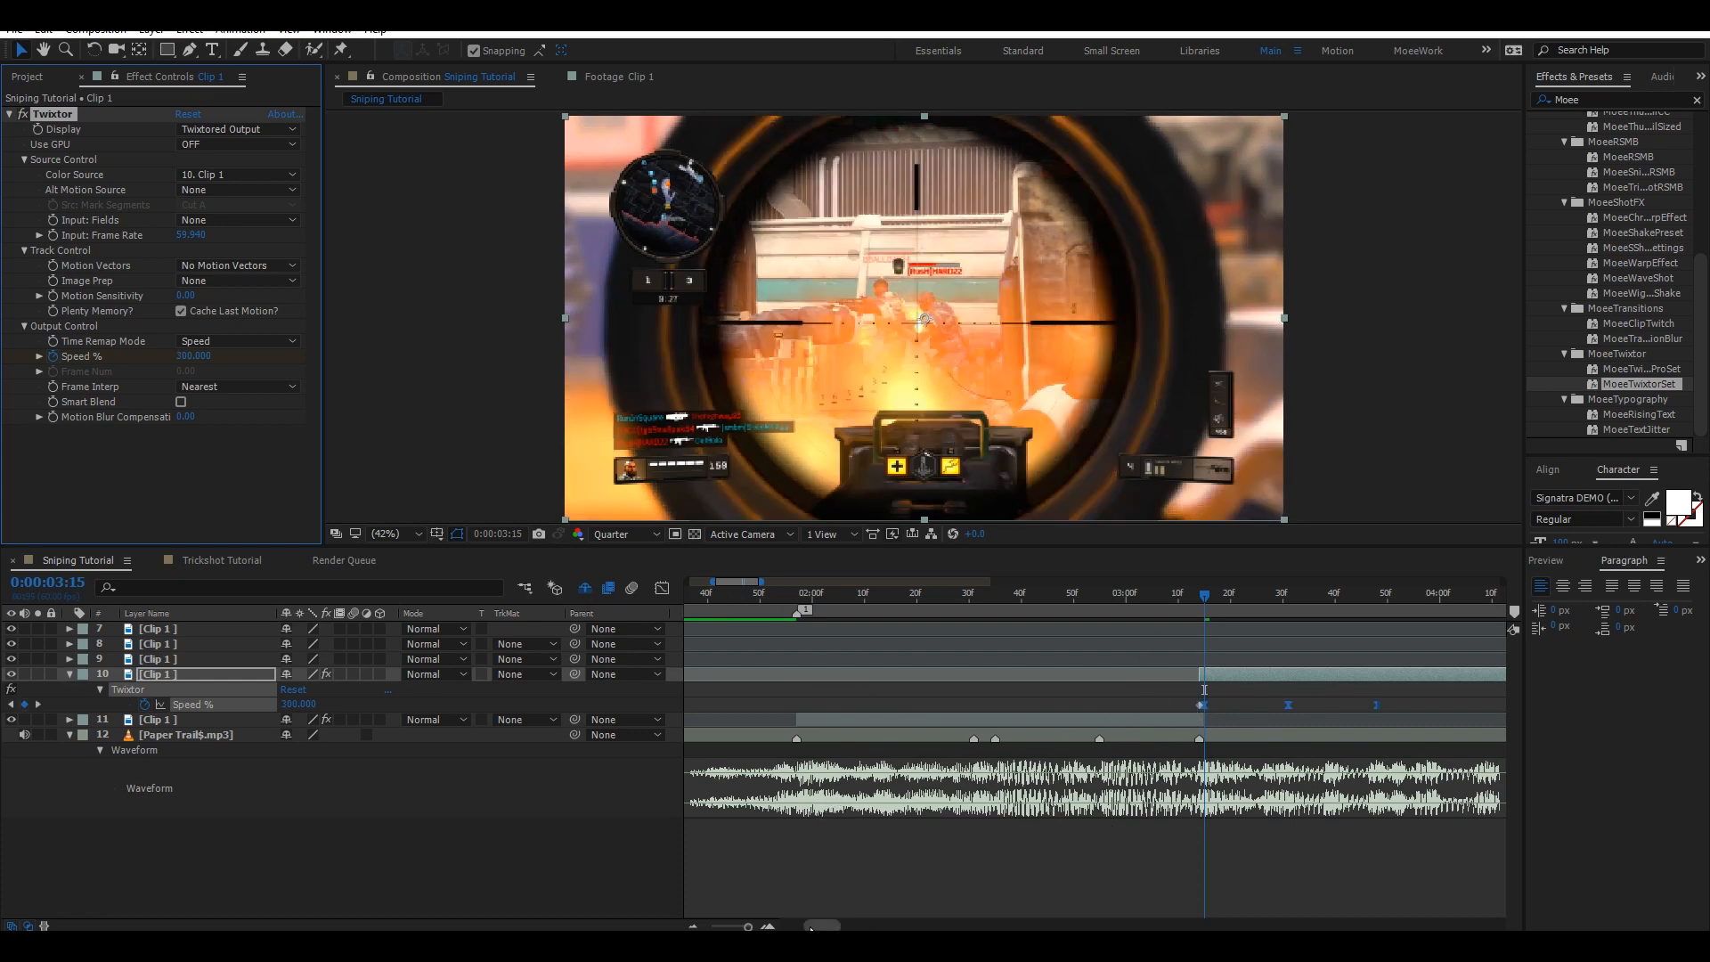
Stretch layer 10's ramp keyframes so the last one lands on the beat marker at 0:00:04:08.
{"action": "left_click_drag", "start_coordinate": [823, 928], "coordinate": [842, 927]}
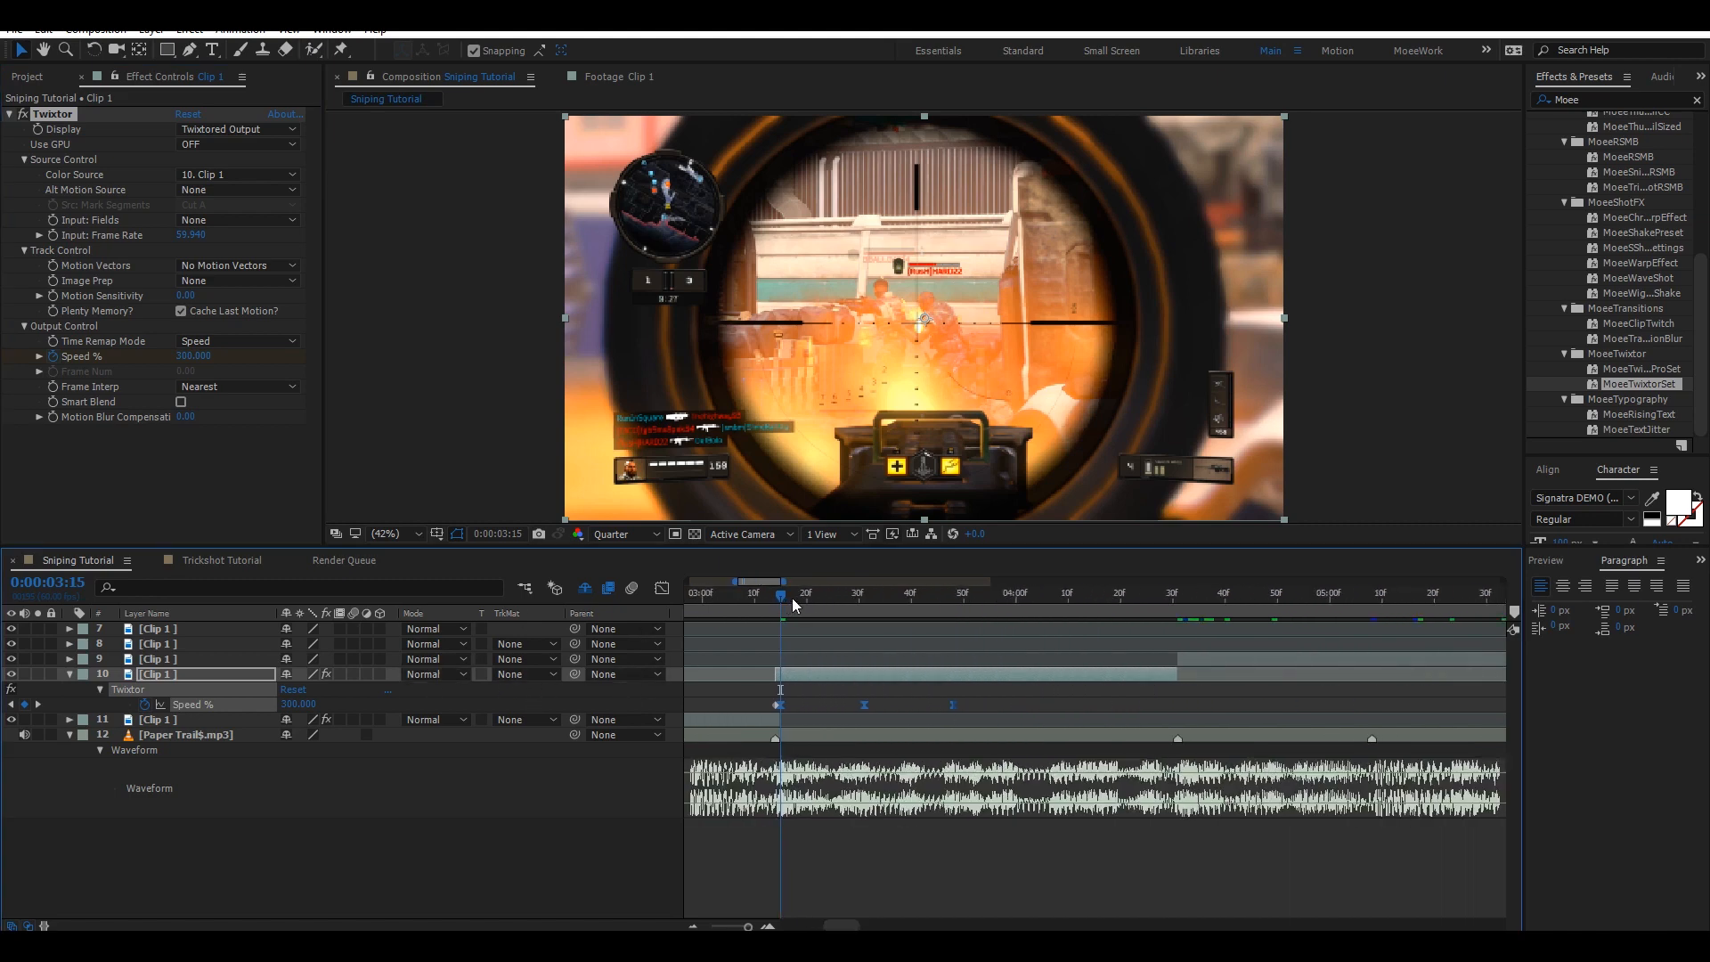
{"action": "left_click_drag", "start_coordinate": [793, 597], "coordinate": [1058, 592]}
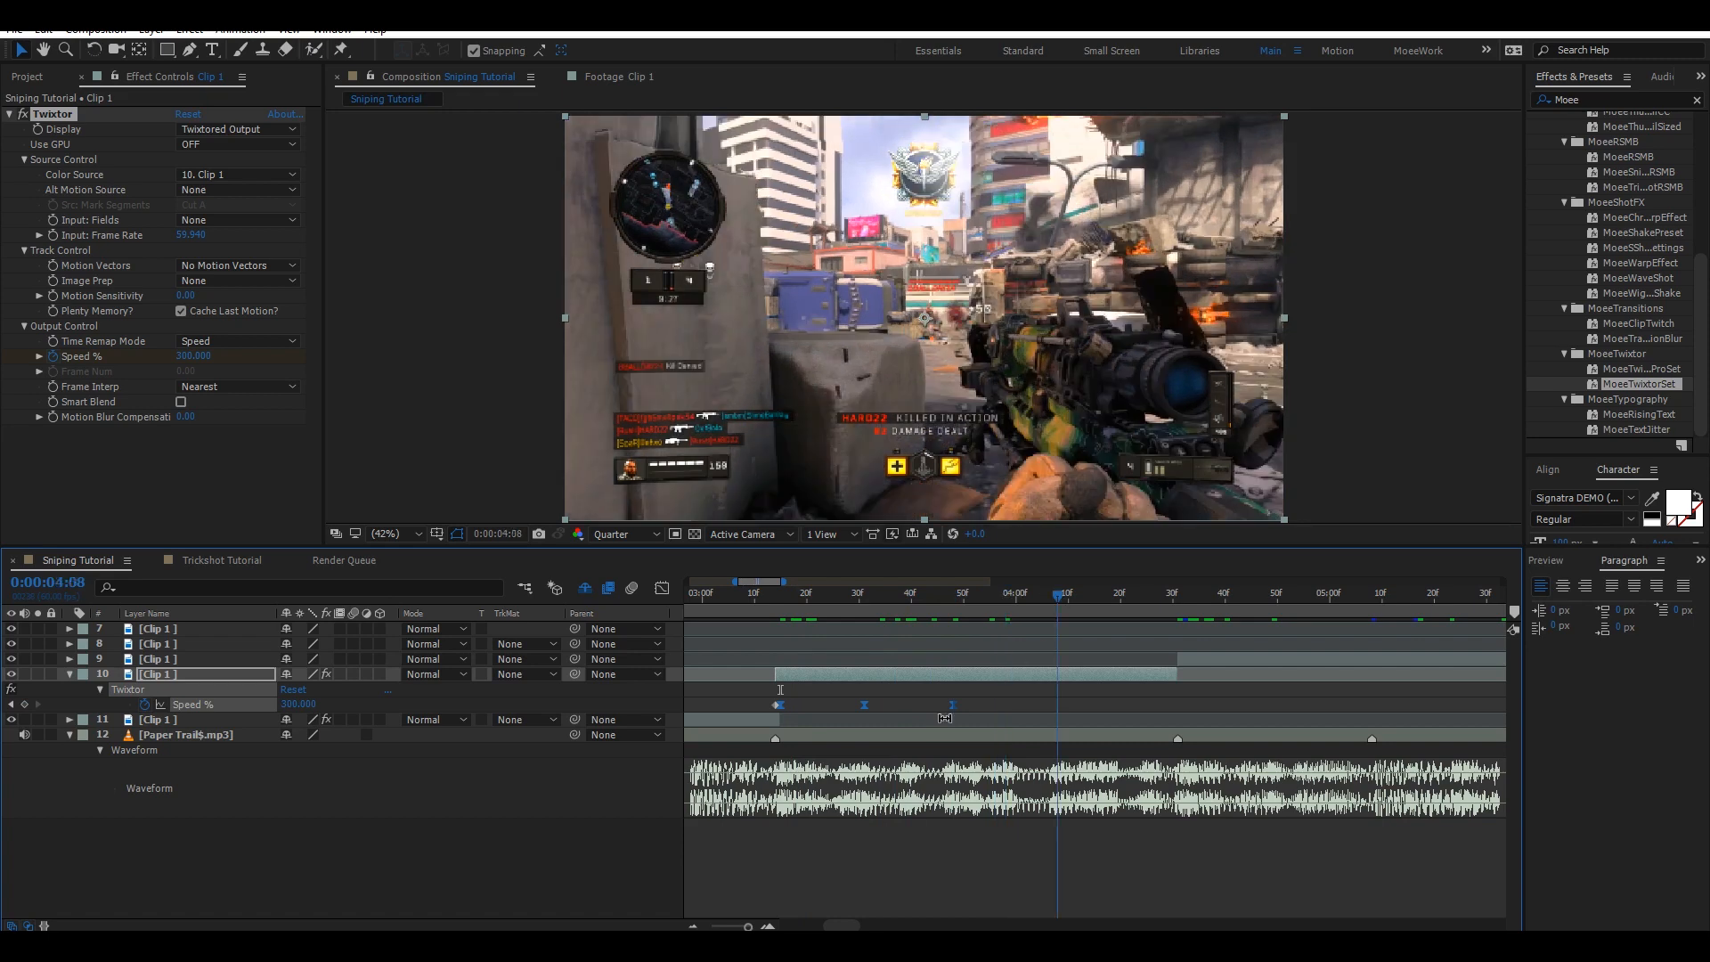
{"action": "left_click_drag", "start_coordinate": [953, 708], "coordinate": [1176, 722]}
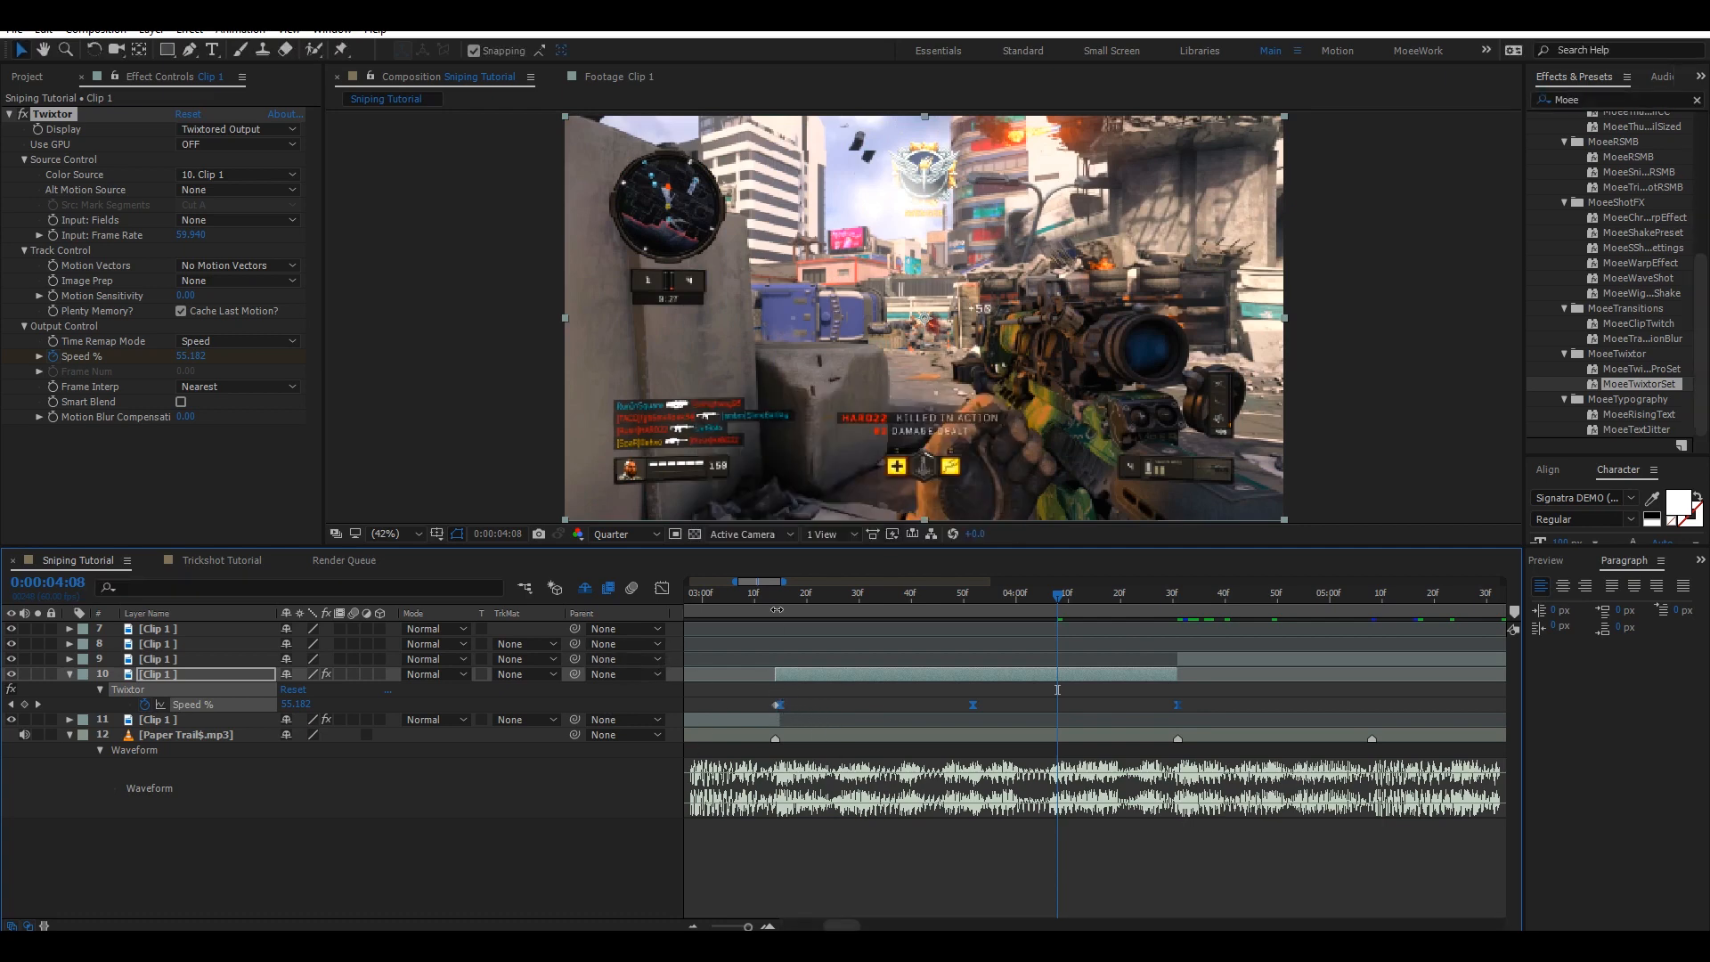
{"action": "left_click_drag", "start_coordinate": [783, 594], "coordinate": [780, 602]}
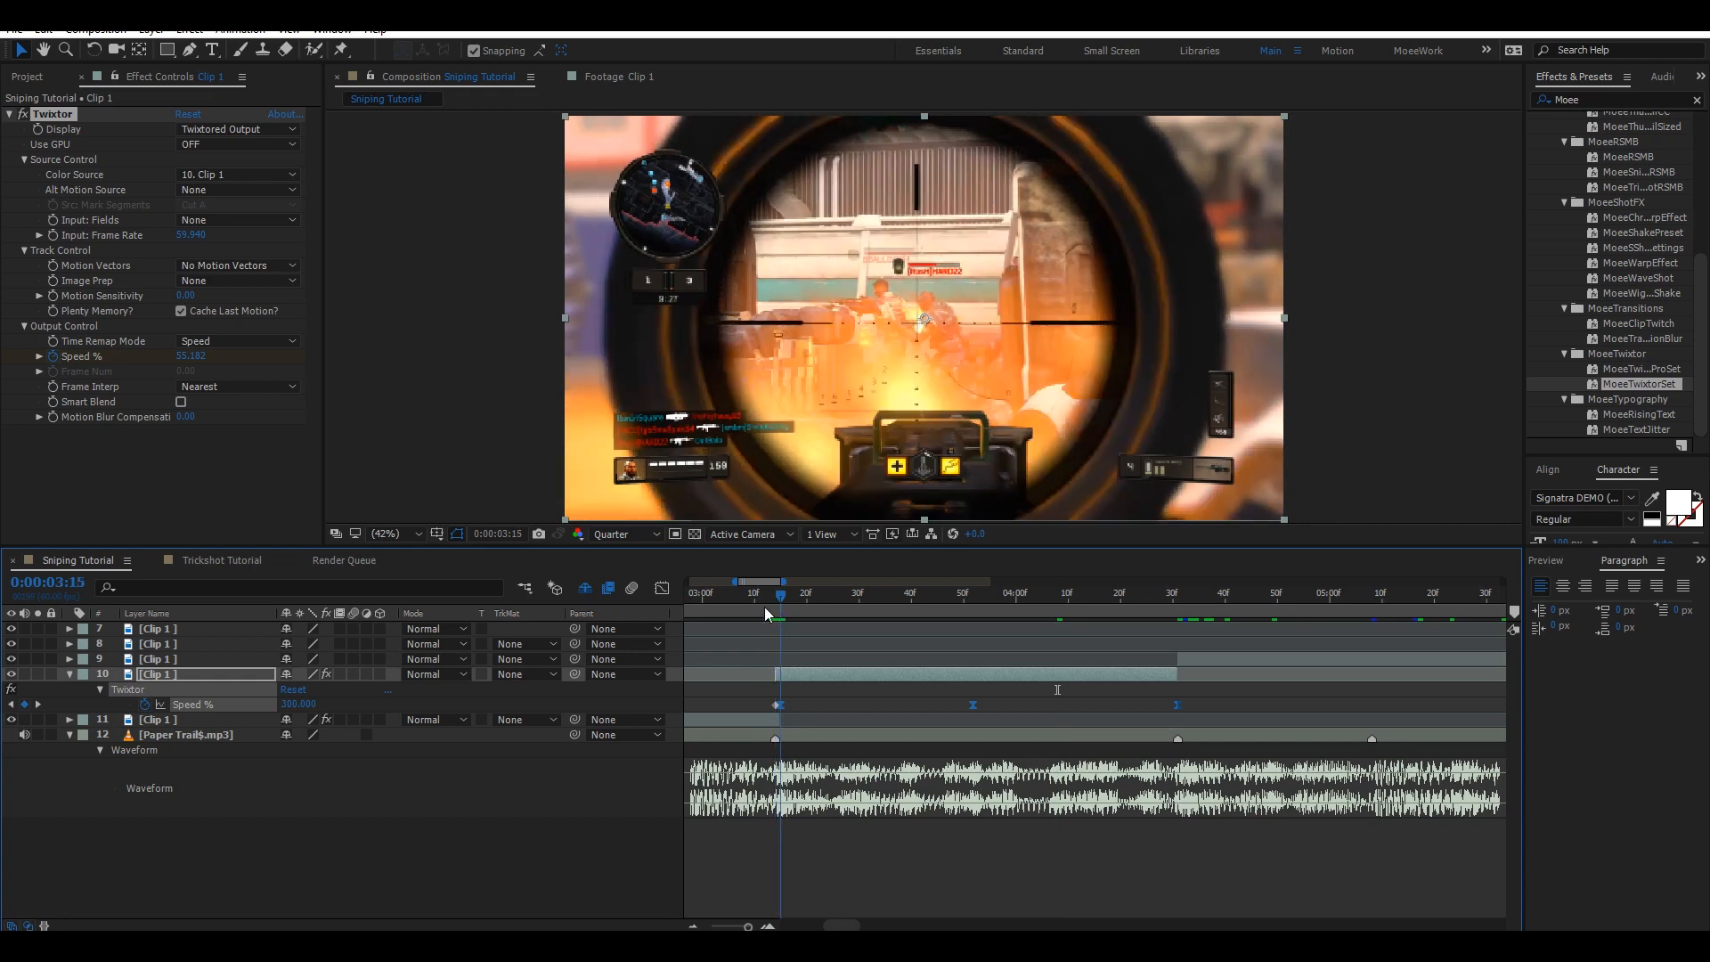
Collapse layer 10 and apply the MoeeTwixtorSet preset to layer 9 at 0:00:04:31, showing its keyframes.
{"action": "left_click", "coordinate": [71, 675]}
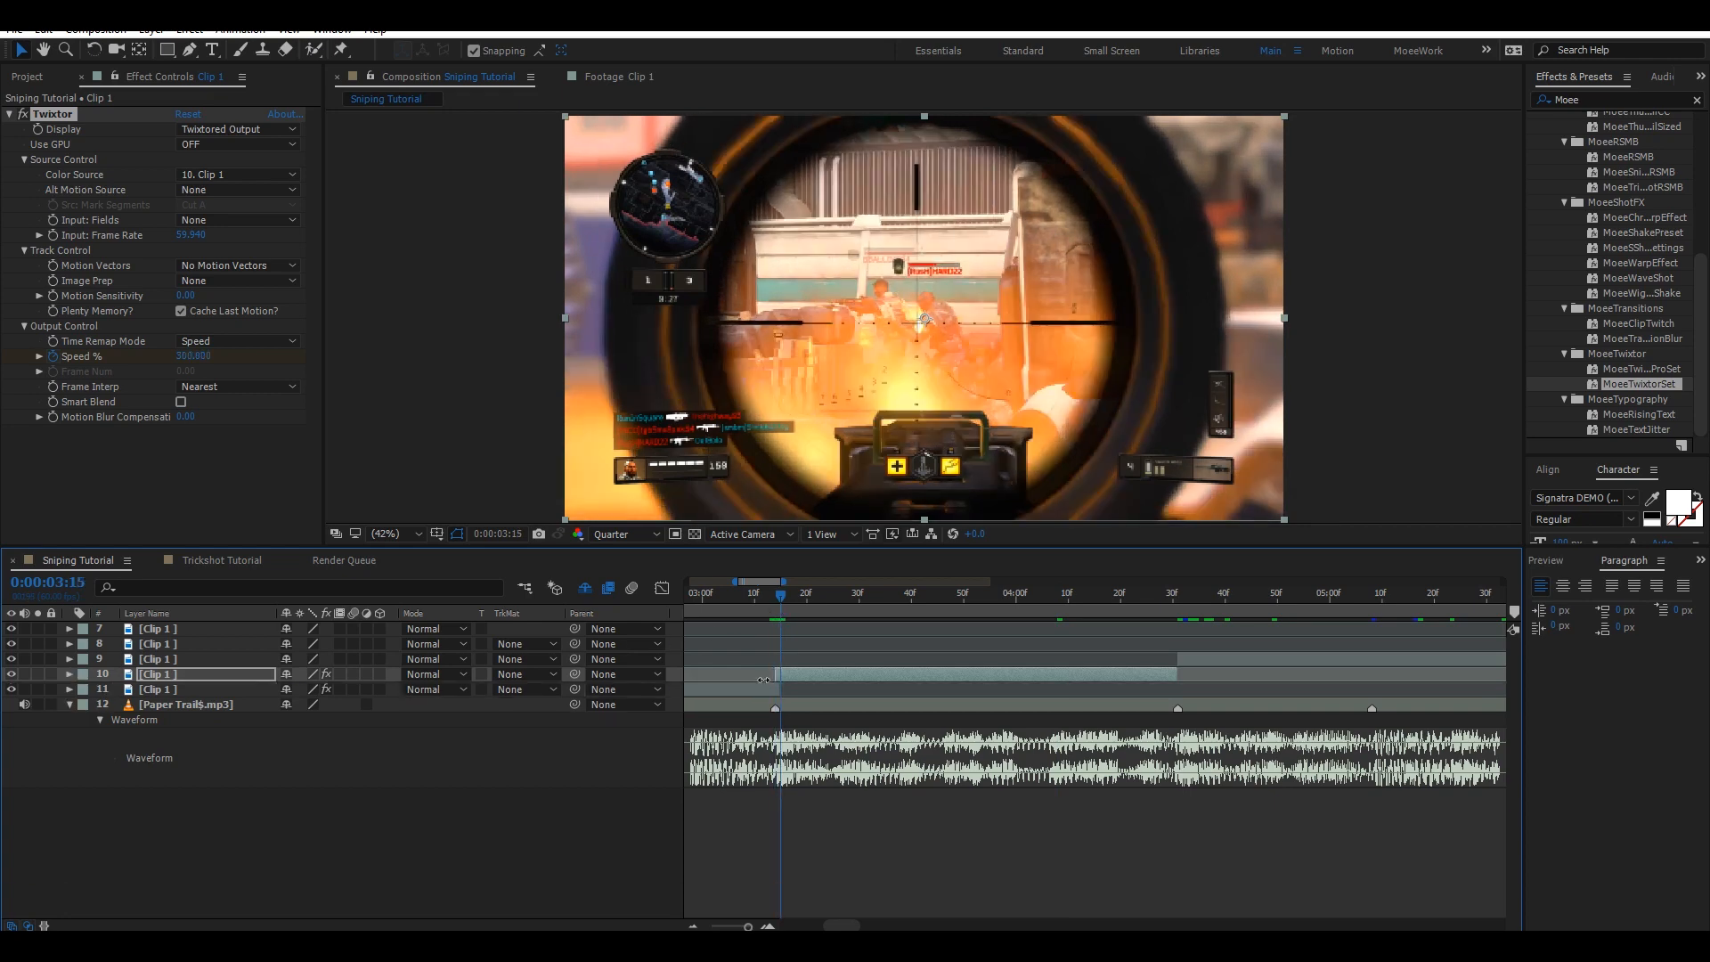
{"action": "left_click", "coordinate": [1179, 591]}
{"action": "left_click", "coordinate": [1222, 658]}
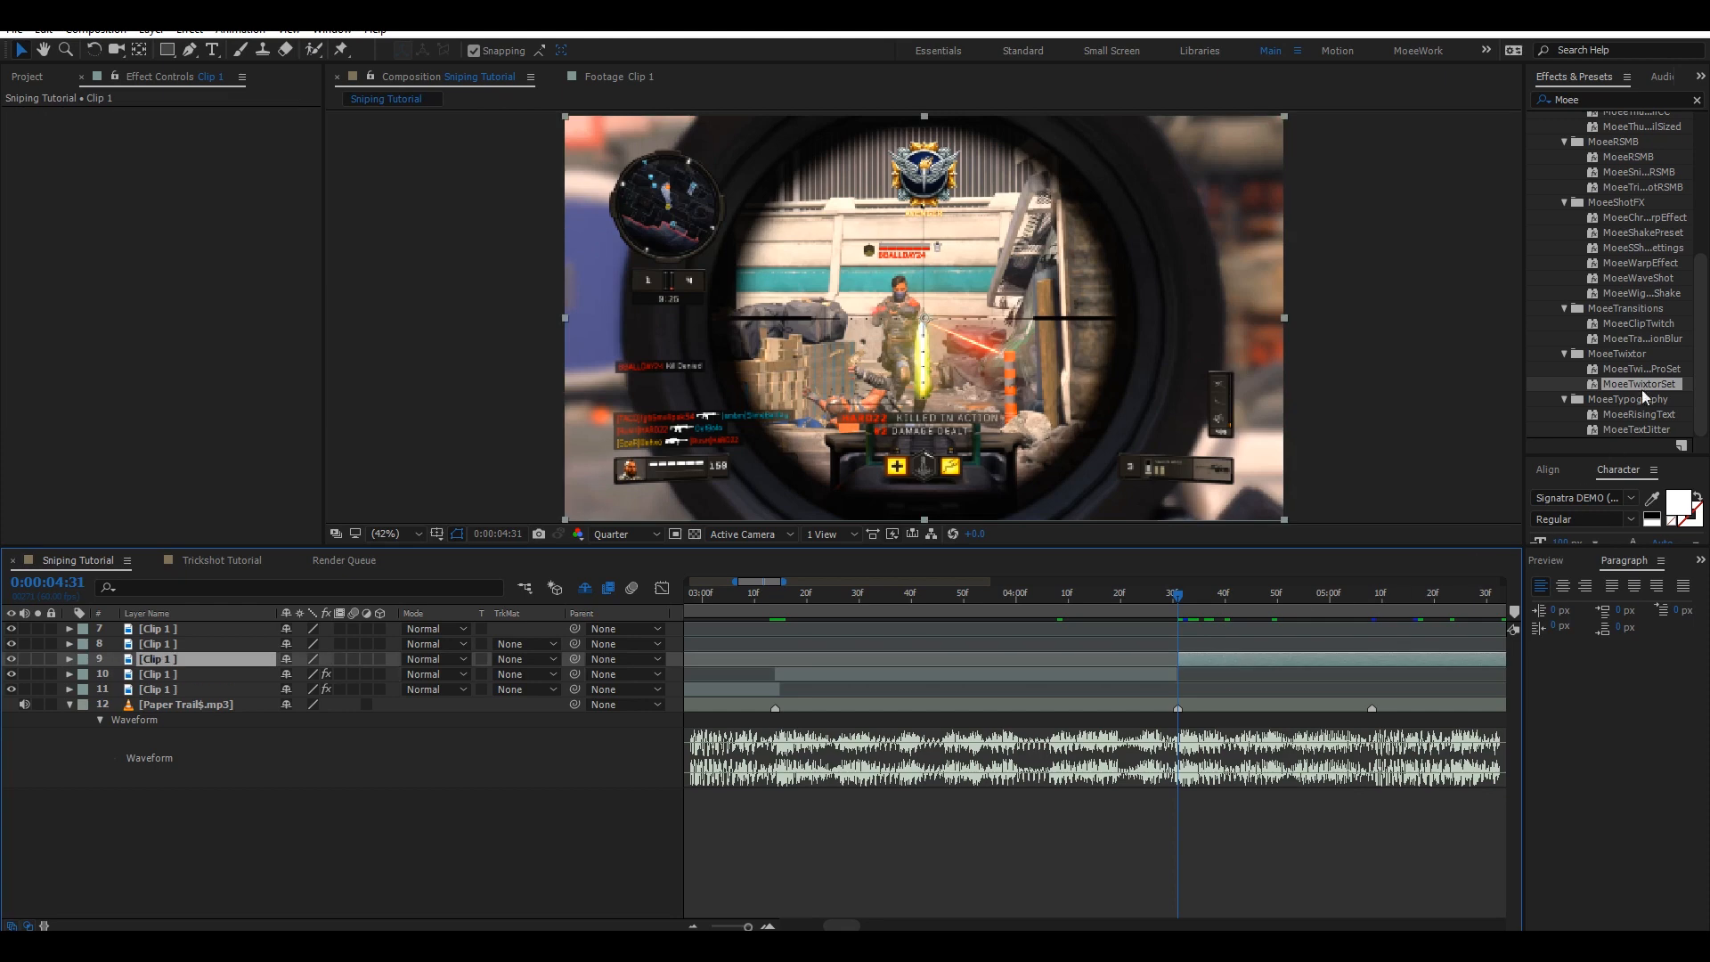
{"action": "left_click", "coordinate": [1642, 383]}
{"action": "double_click", "coordinate": [1642, 383]}
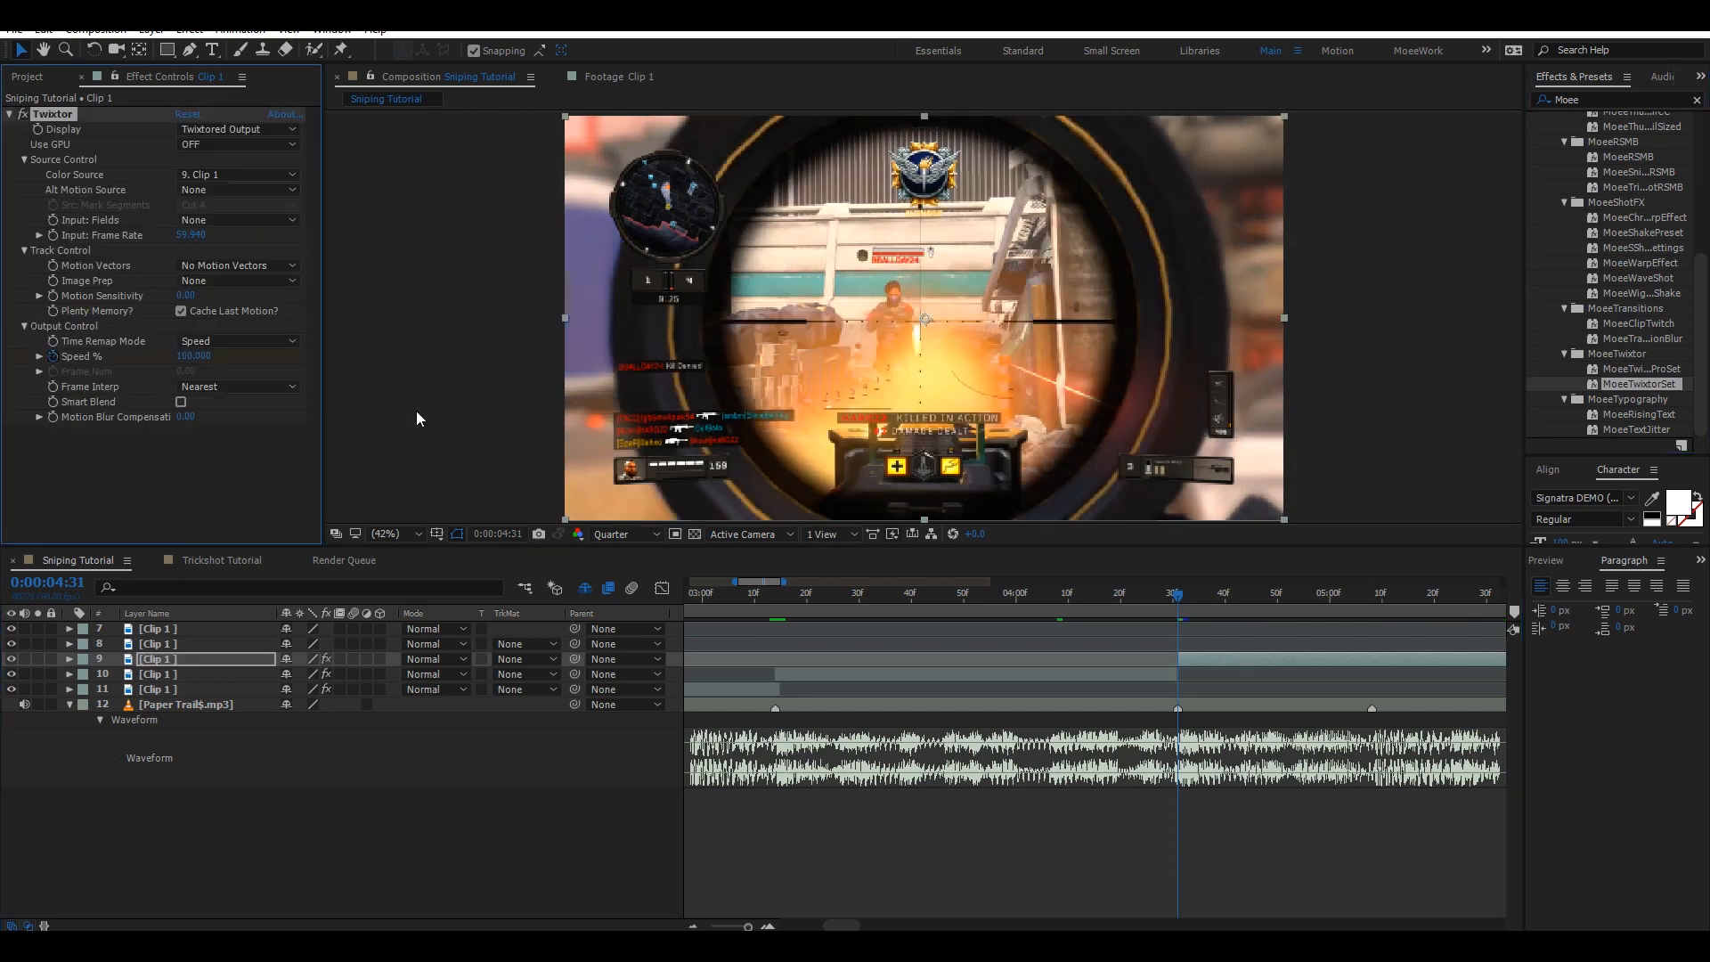
{"action": "key", "text": "u"}
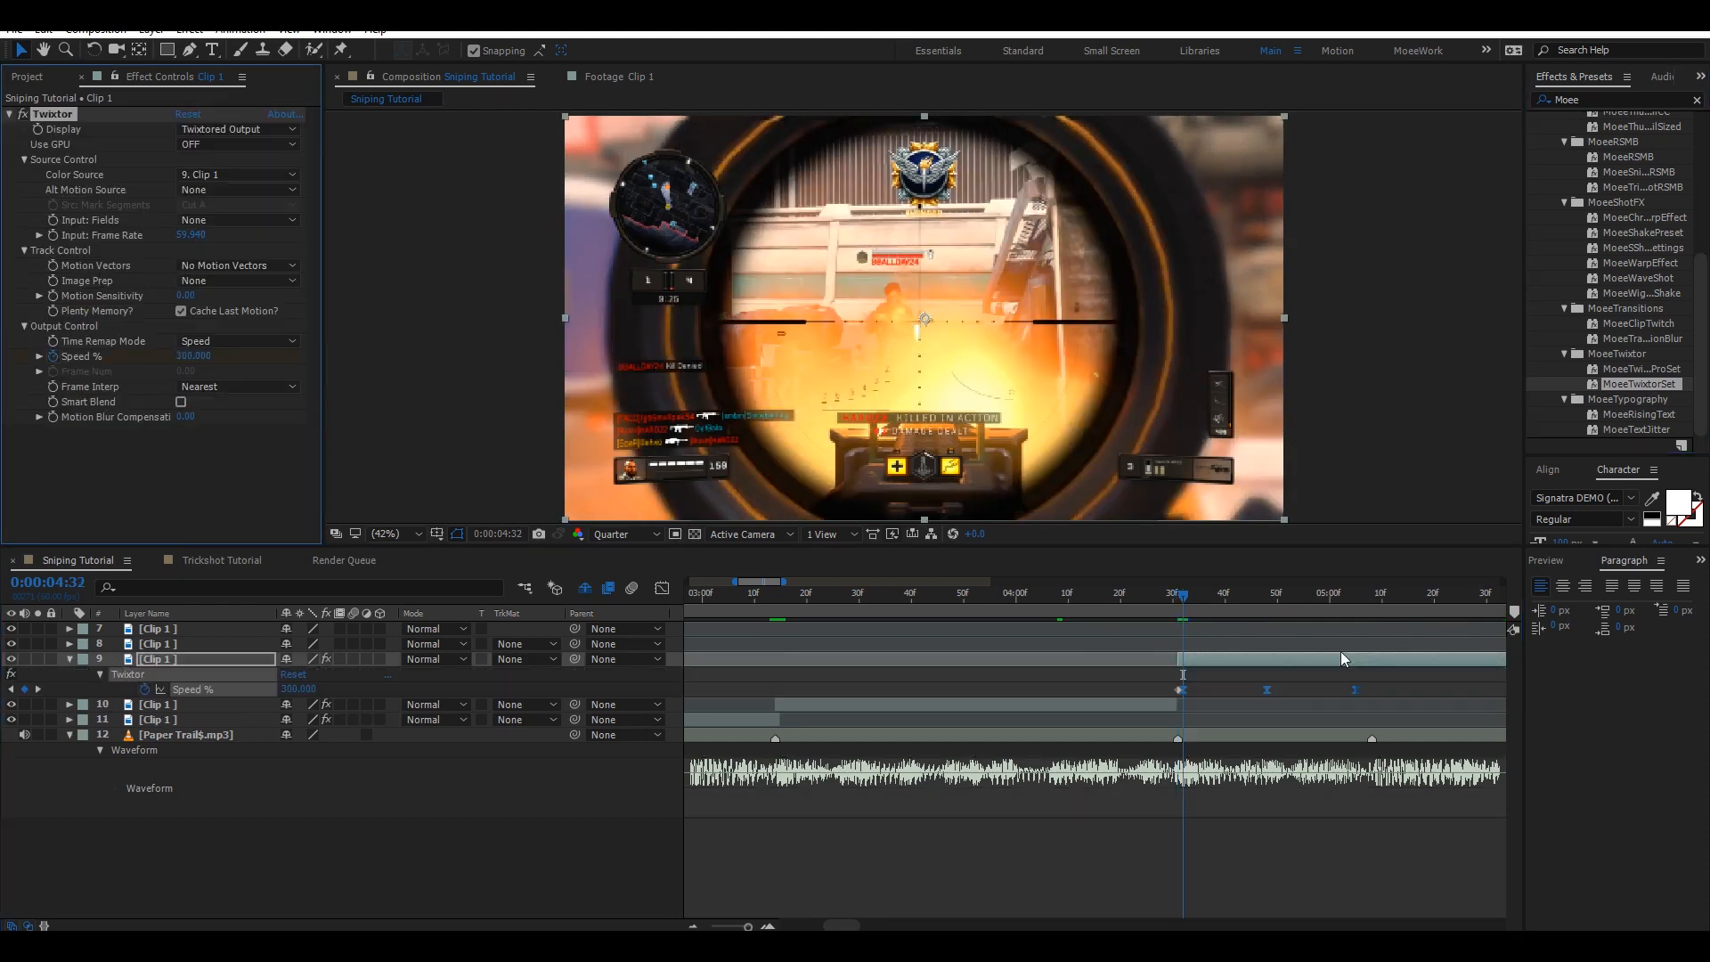
Move layer 9's last Speed % keyframe onto the beat at 0:00:05:08 and paste another ramp copy there.
{"action": "left_click", "coordinate": [1369, 594]}
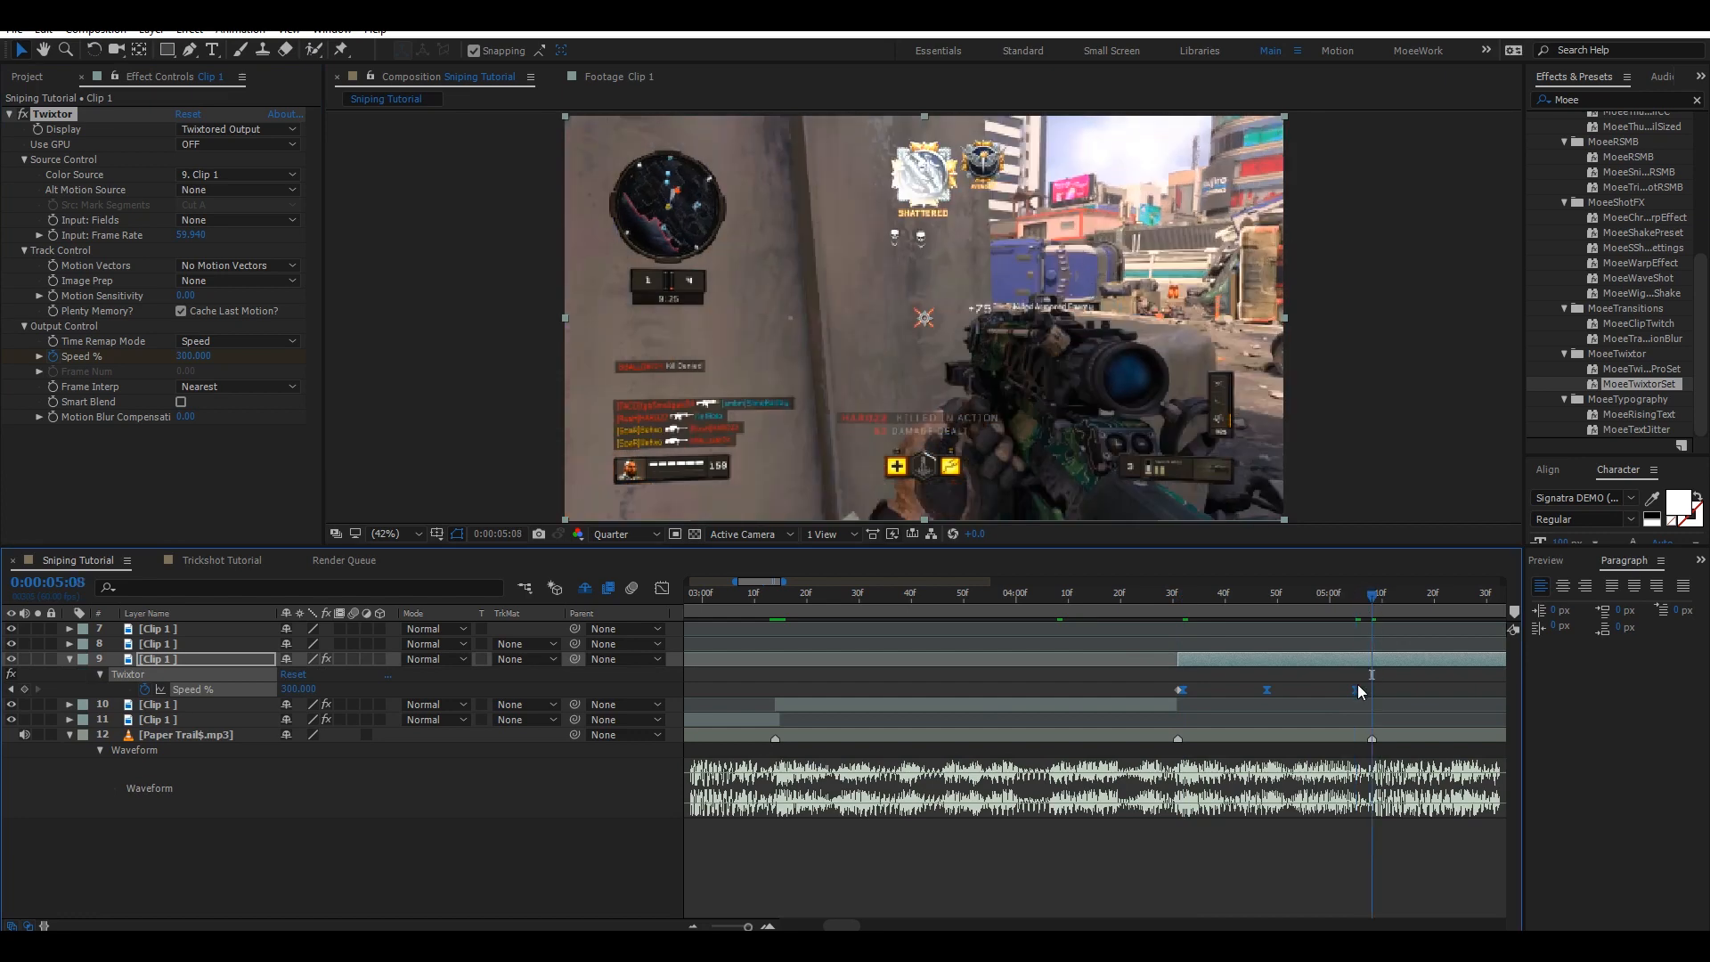
{"action": "left_click_drag", "start_coordinate": [1358, 684], "coordinate": [1370, 686]}
{"action": "left_click_drag", "start_coordinate": [857, 924], "coordinate": [867, 920]}
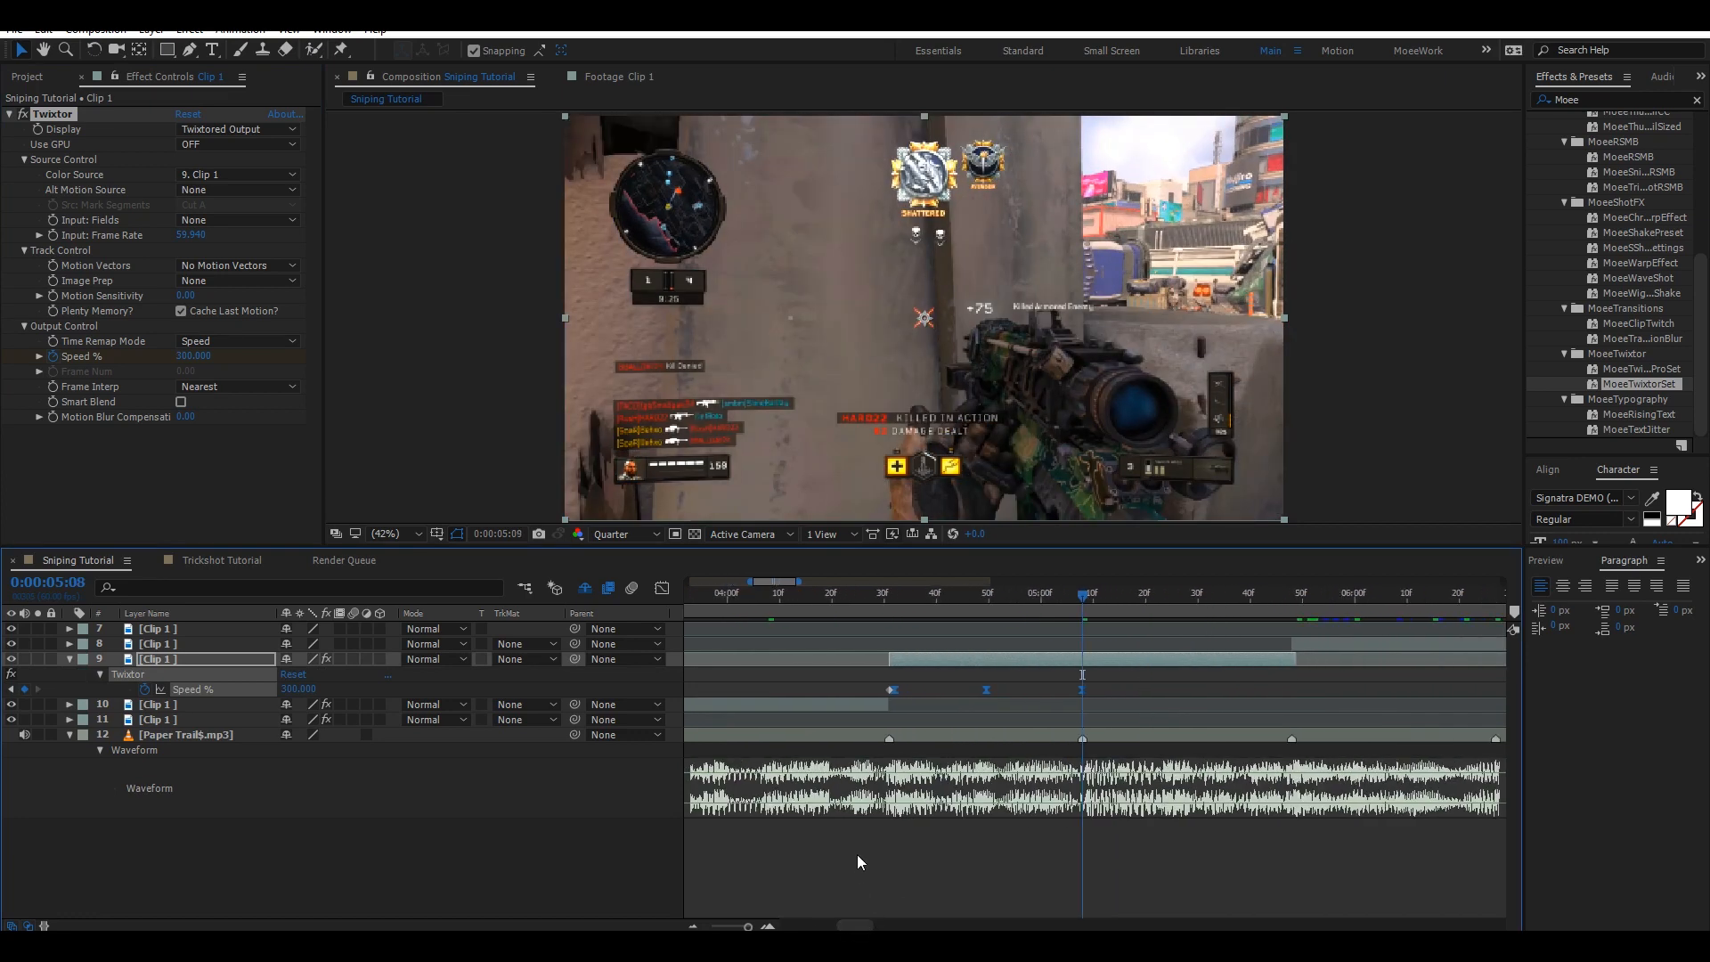
{"action": "key", "text": "ctrl+v"}
Collapse layer 9, apply the MoeeTwixtorSet preset to layer 8 at 0:00:05:48, and paste the speed-ramp keyframes there.
{"action": "left_click", "coordinate": [1291, 594]}
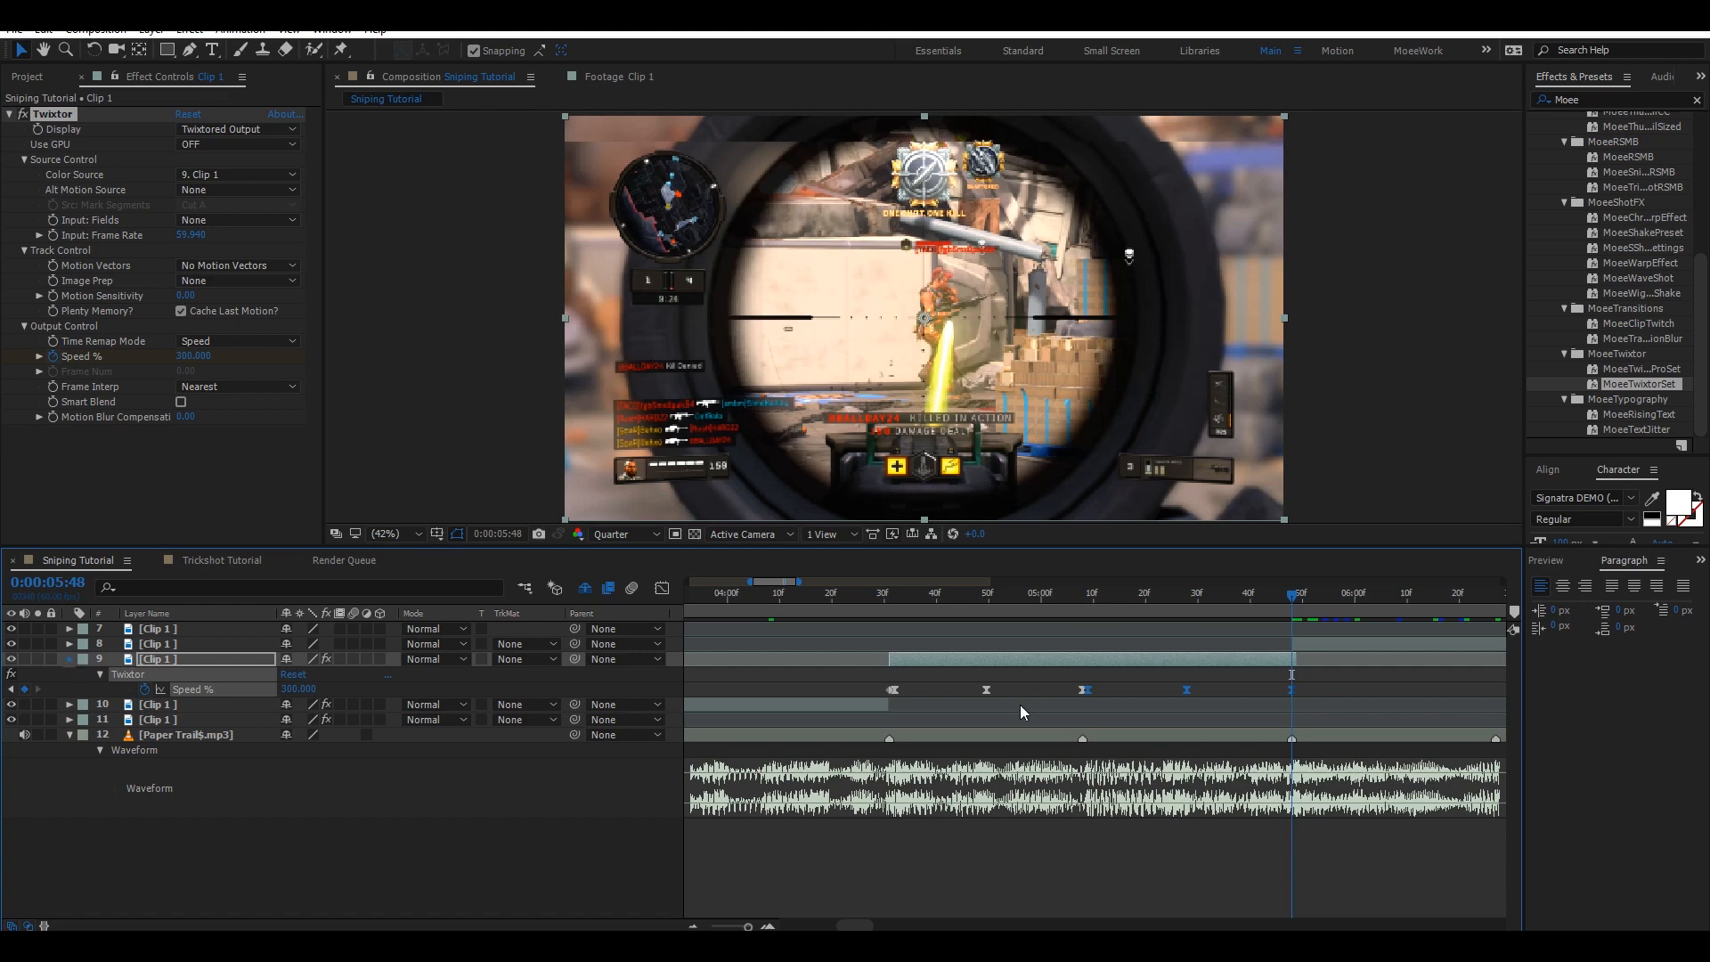
{"action": "left_click", "coordinate": [70, 659]}
{"action": "left_click", "coordinate": [1361, 648]}
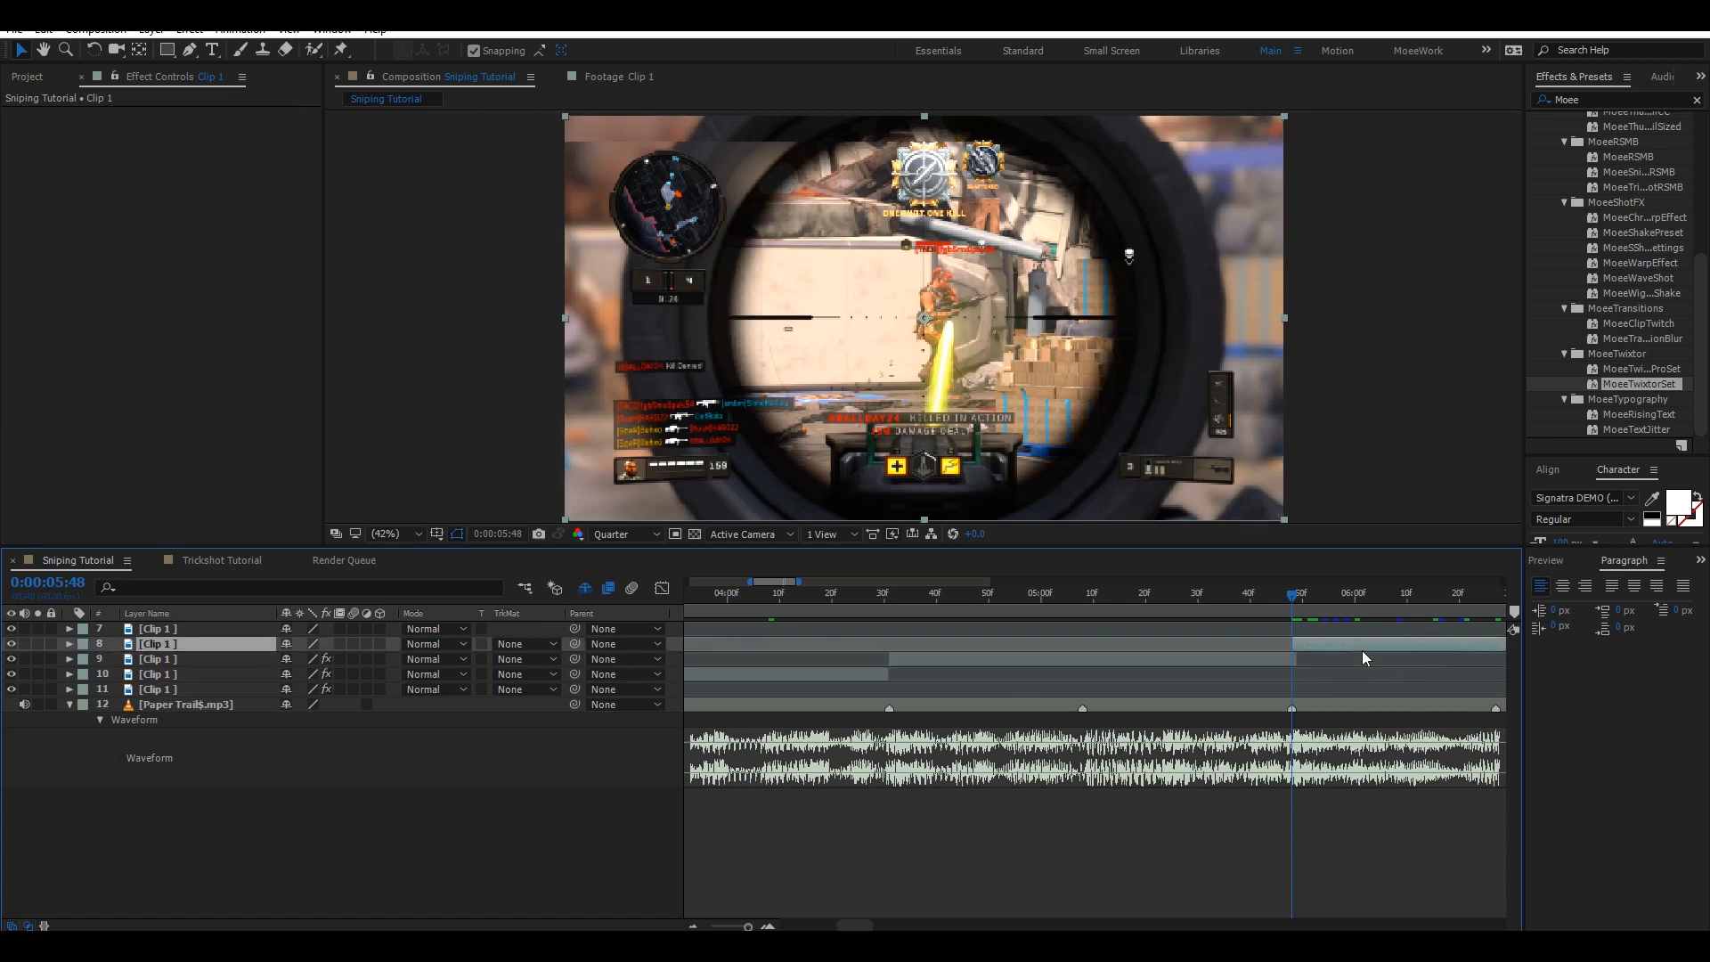
{"action": "double_click", "coordinate": [1644, 386]}
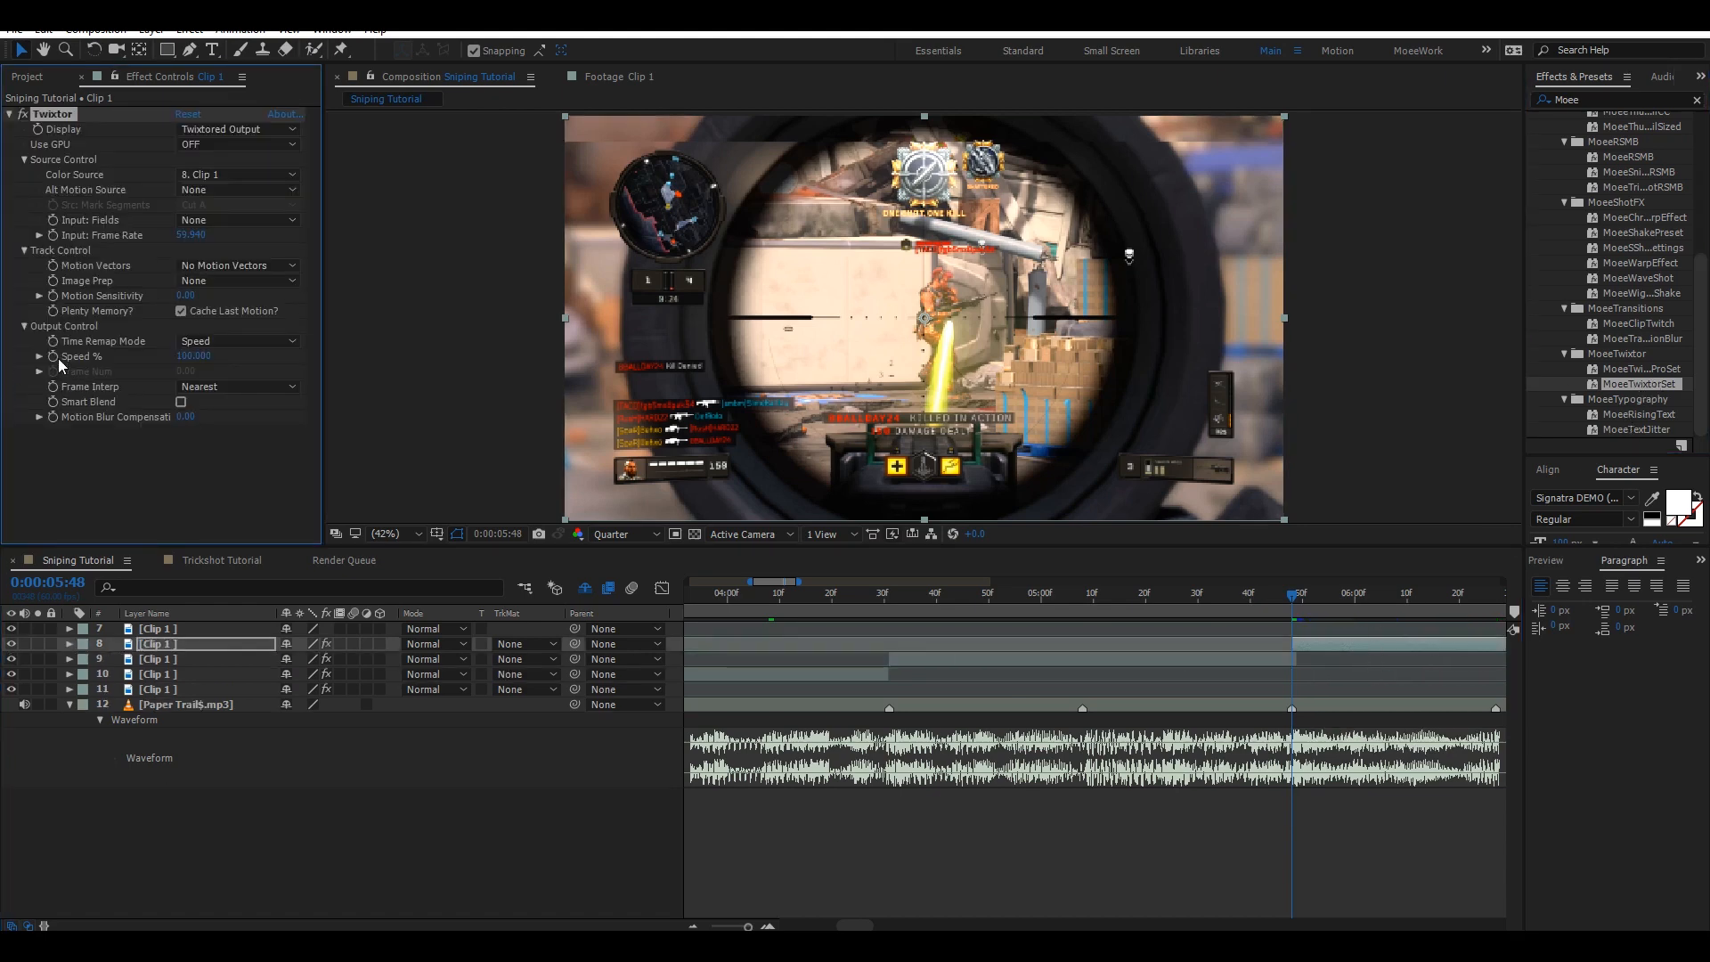
{"action": "left_click", "coordinate": [54, 357]}
{"action": "key", "text": "Page_Down"}
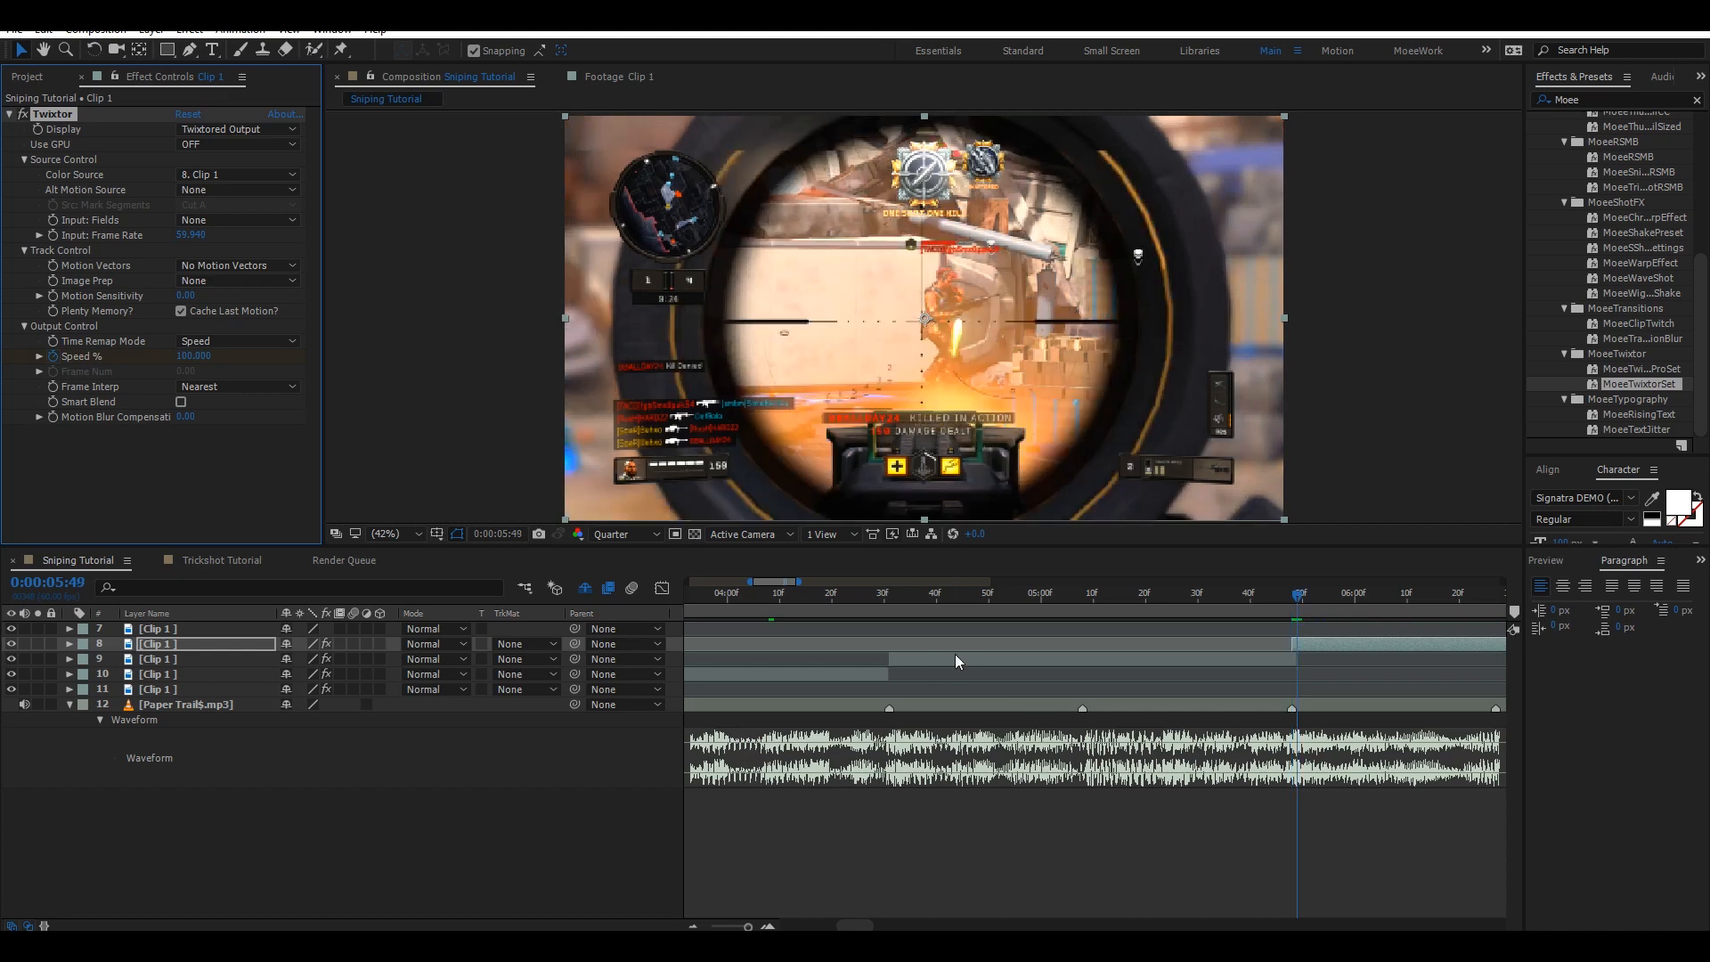
{"action": "key", "text": "u"}
{"action": "left_click_drag", "start_coordinate": [860, 924], "coordinate": [882, 905]}
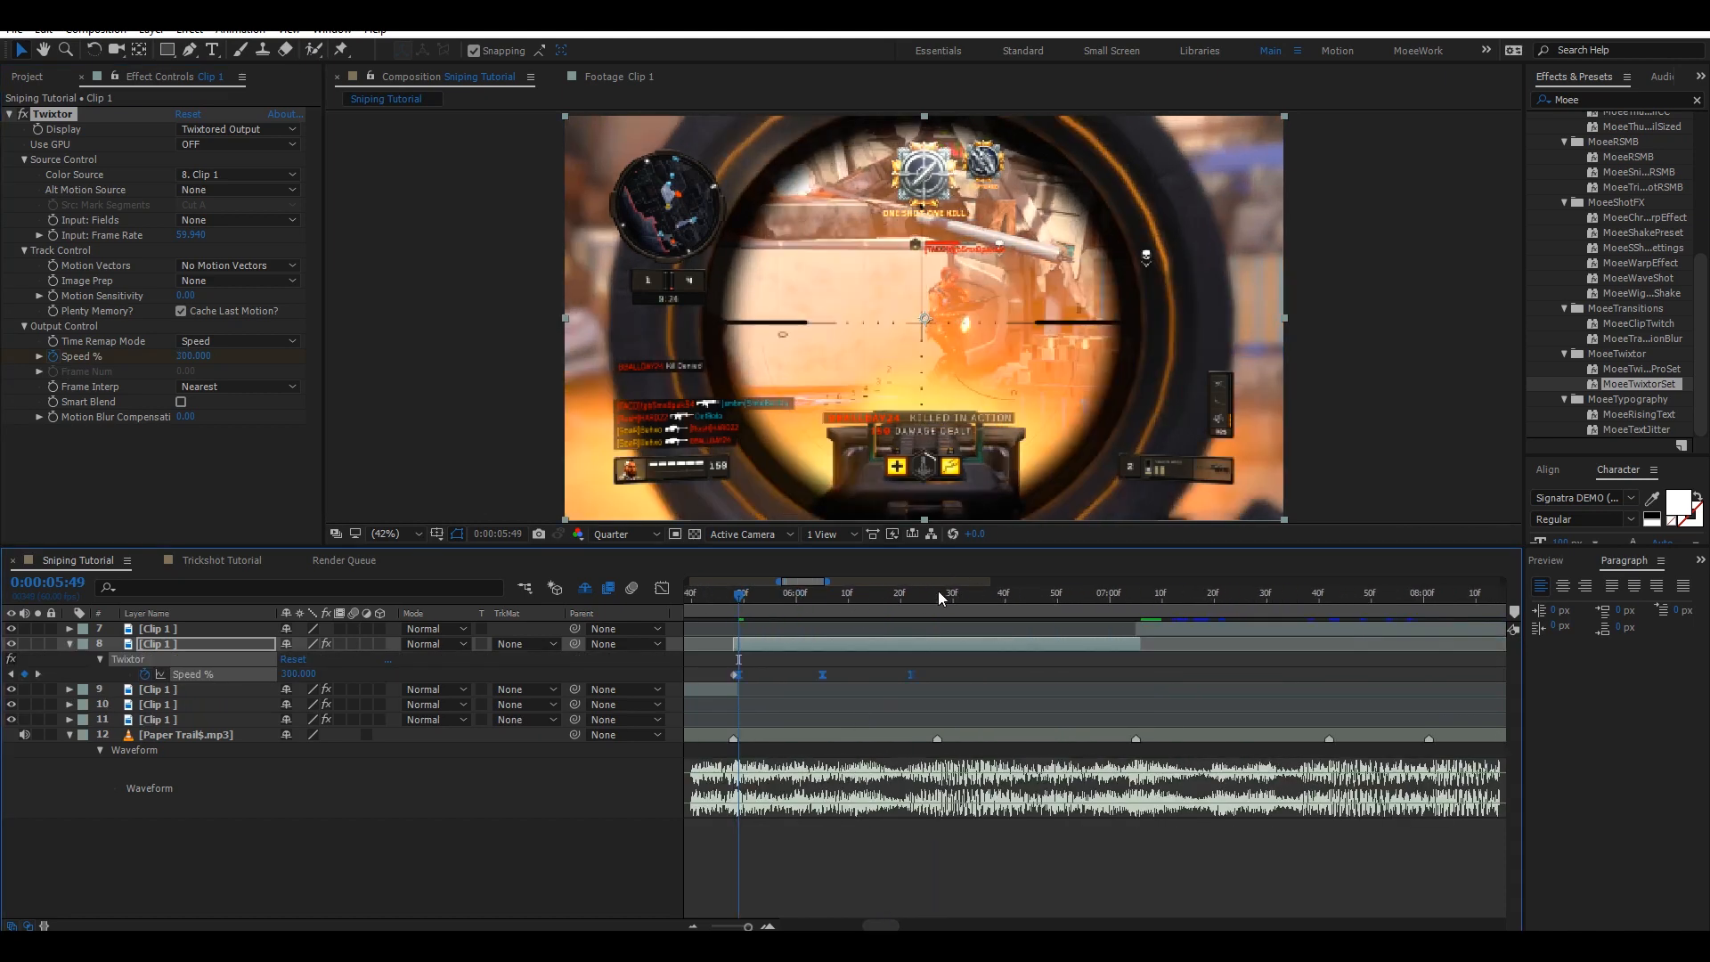
Paste another ramp copy on layer 8 at the 0:00:06:27 beat and fit its end onto the beat at 0:00:07:05.
{"action": "left_click", "coordinate": [938, 593]}
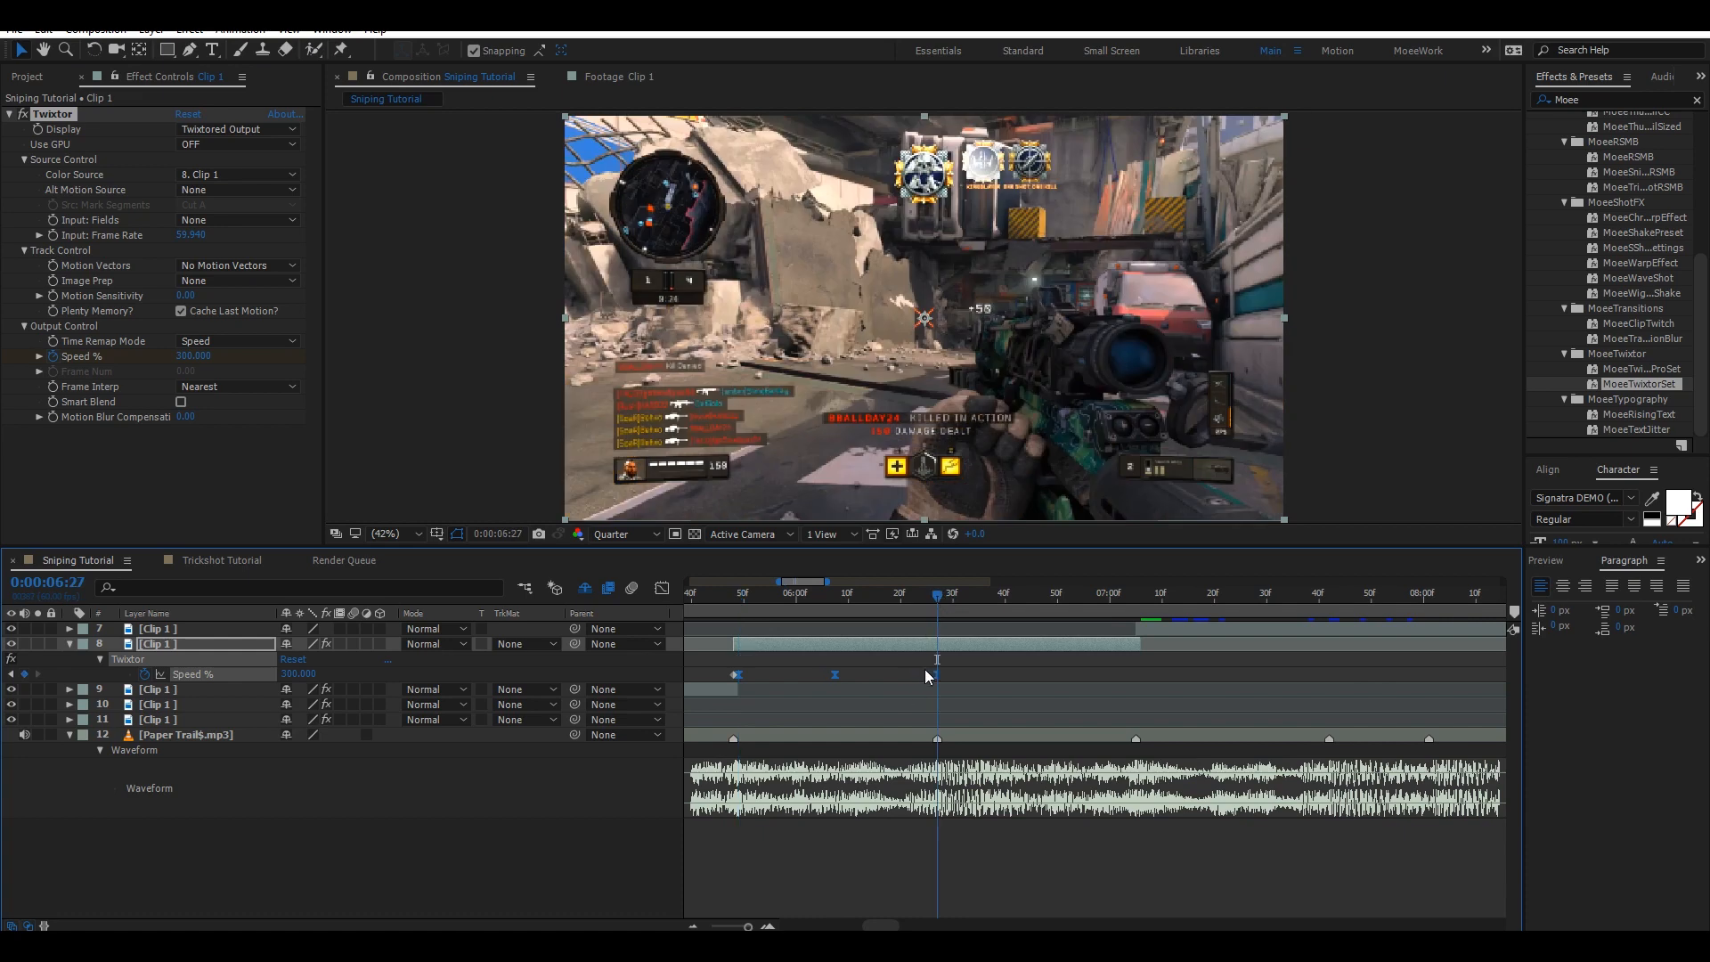
{"action": "key", "text": "Page_Down"}
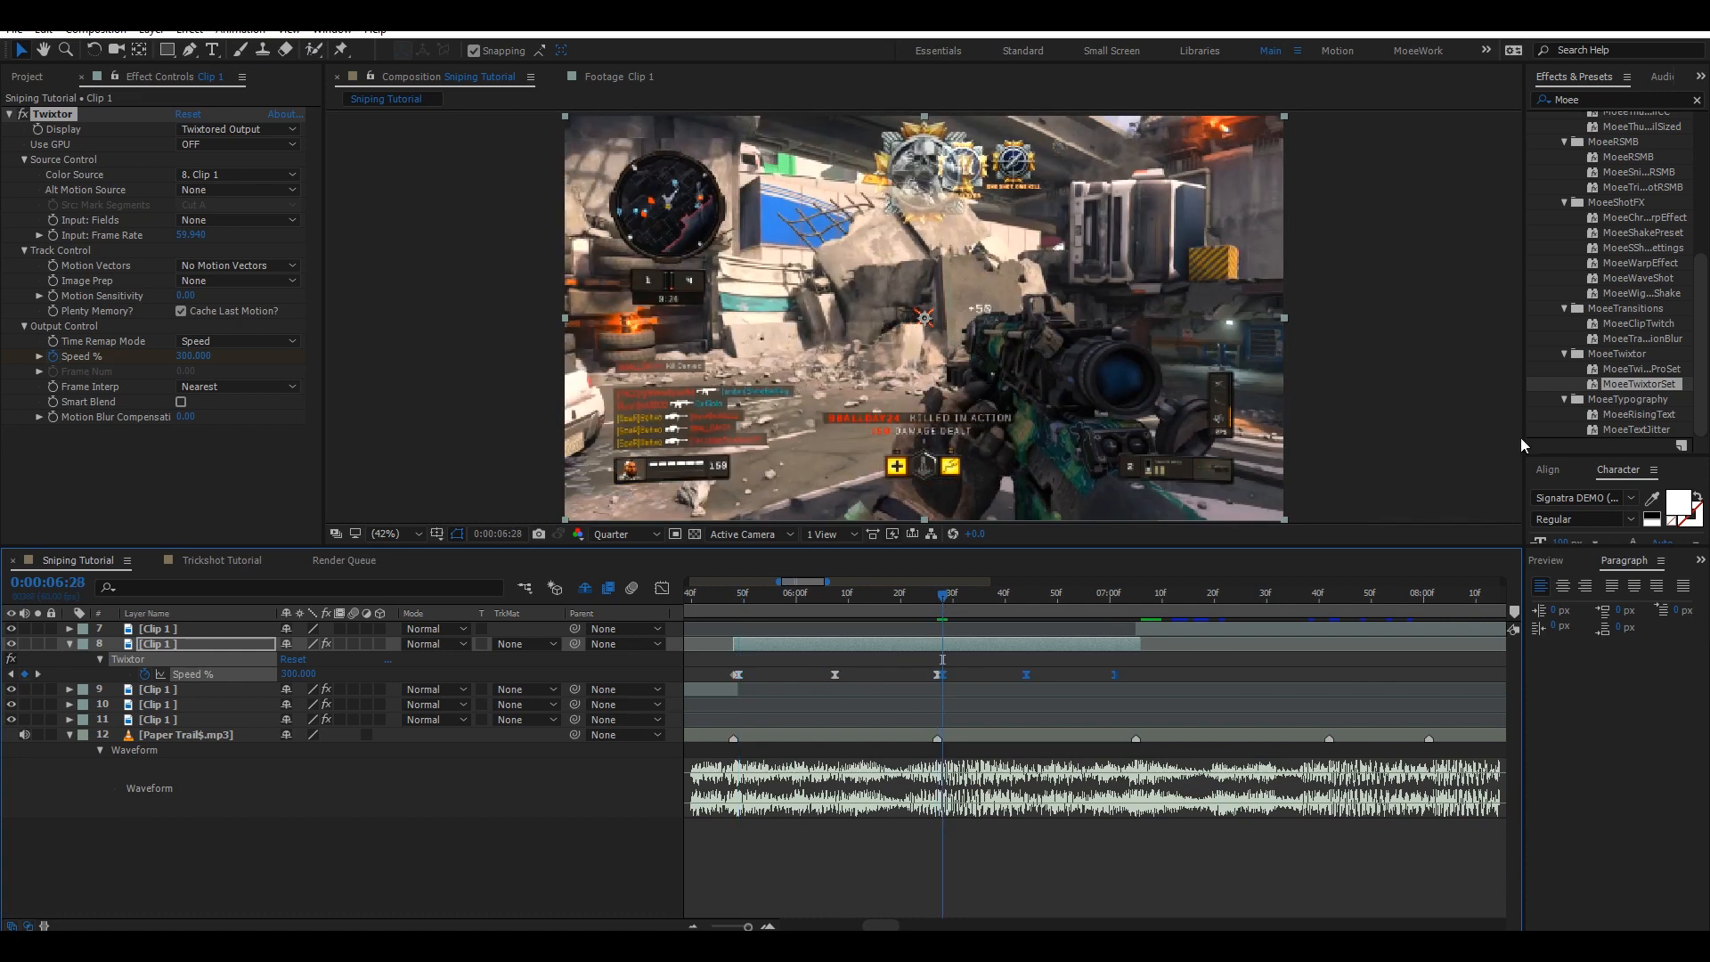
{"action": "left_click", "coordinate": [1135, 595]}
{"action": "left_click_drag", "start_coordinate": [1120, 675], "coordinate": [939, 686]}
Select layer 7 and paste the speed-ramp keyframes onto its Twixtor Speed % at 0:00:07:06, showing them.
{"action": "left_click", "coordinate": [1149, 629]}
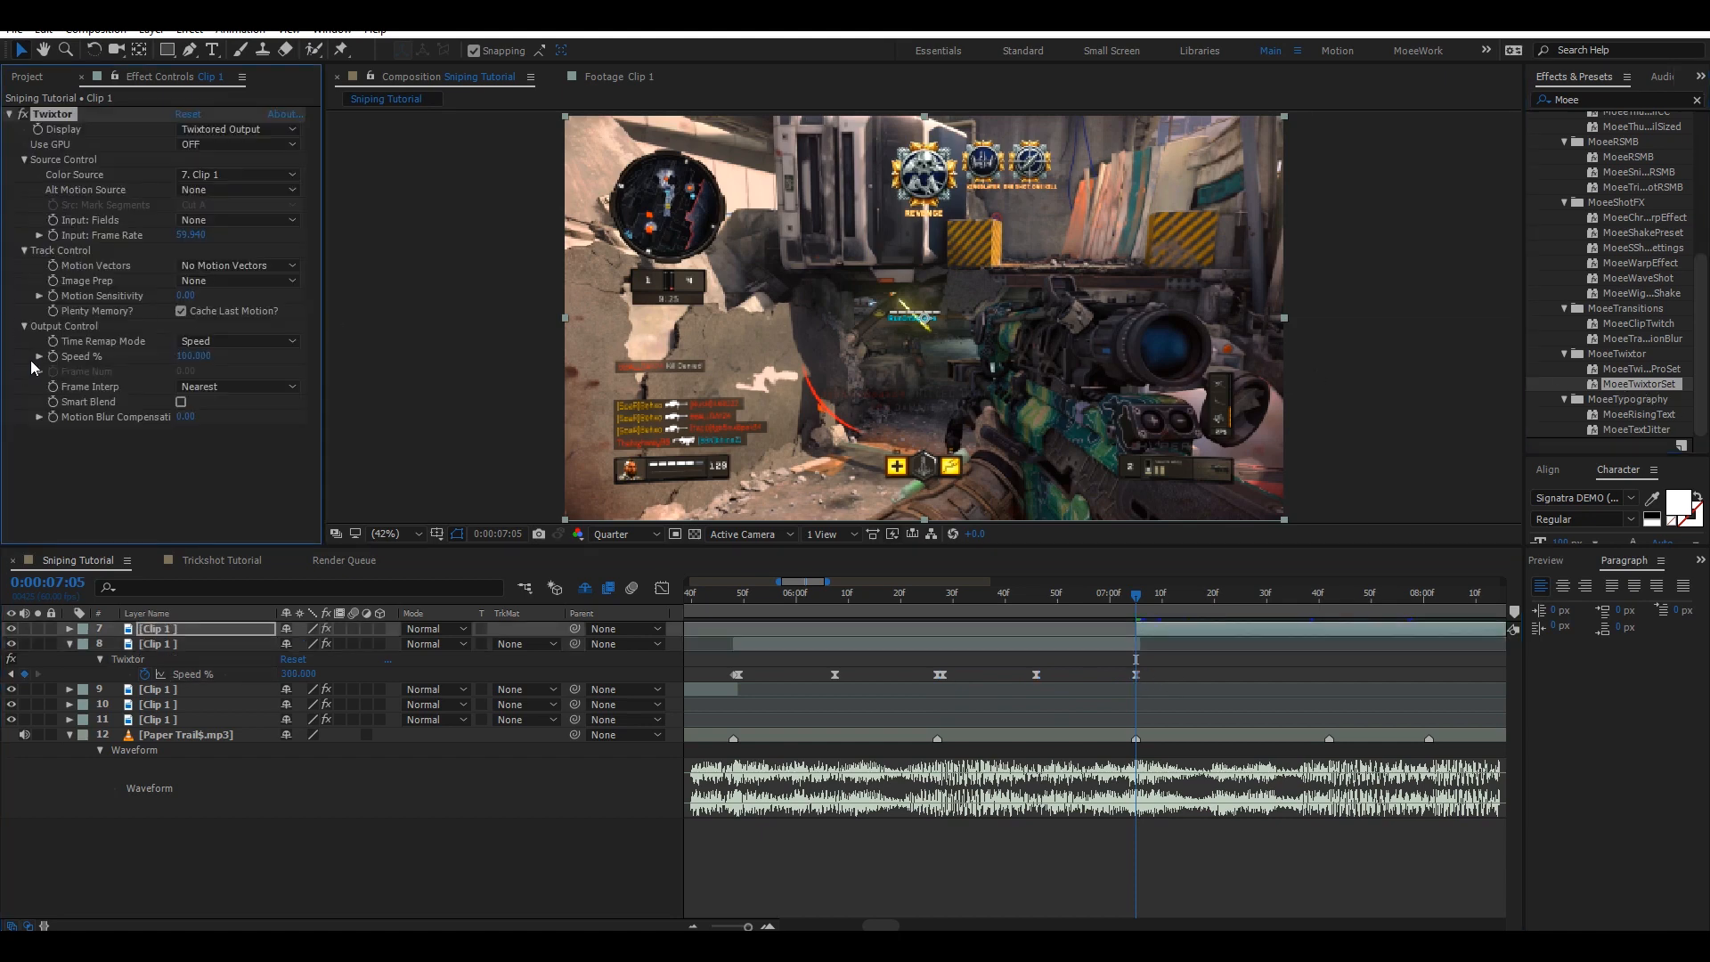
{"action": "left_click", "coordinate": [53, 356]}
{"action": "key", "text": "Page_Down"}
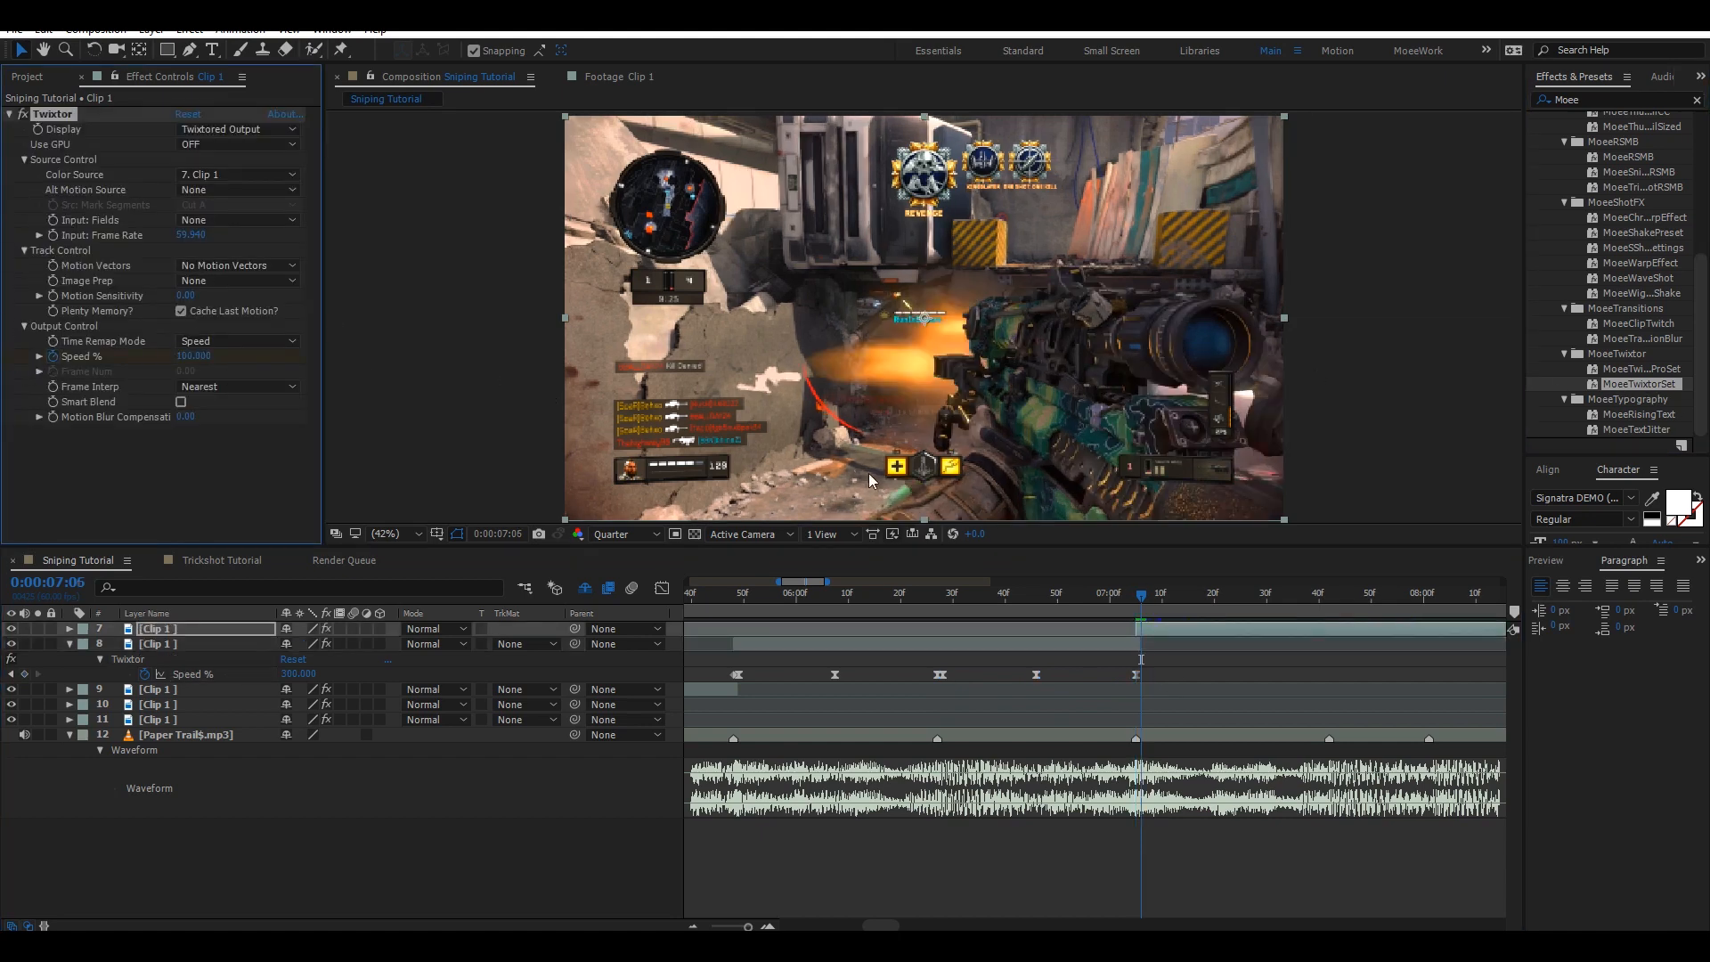
{"action": "key", "text": "ctrl+v"}
{"action": "key", "text": "u"}
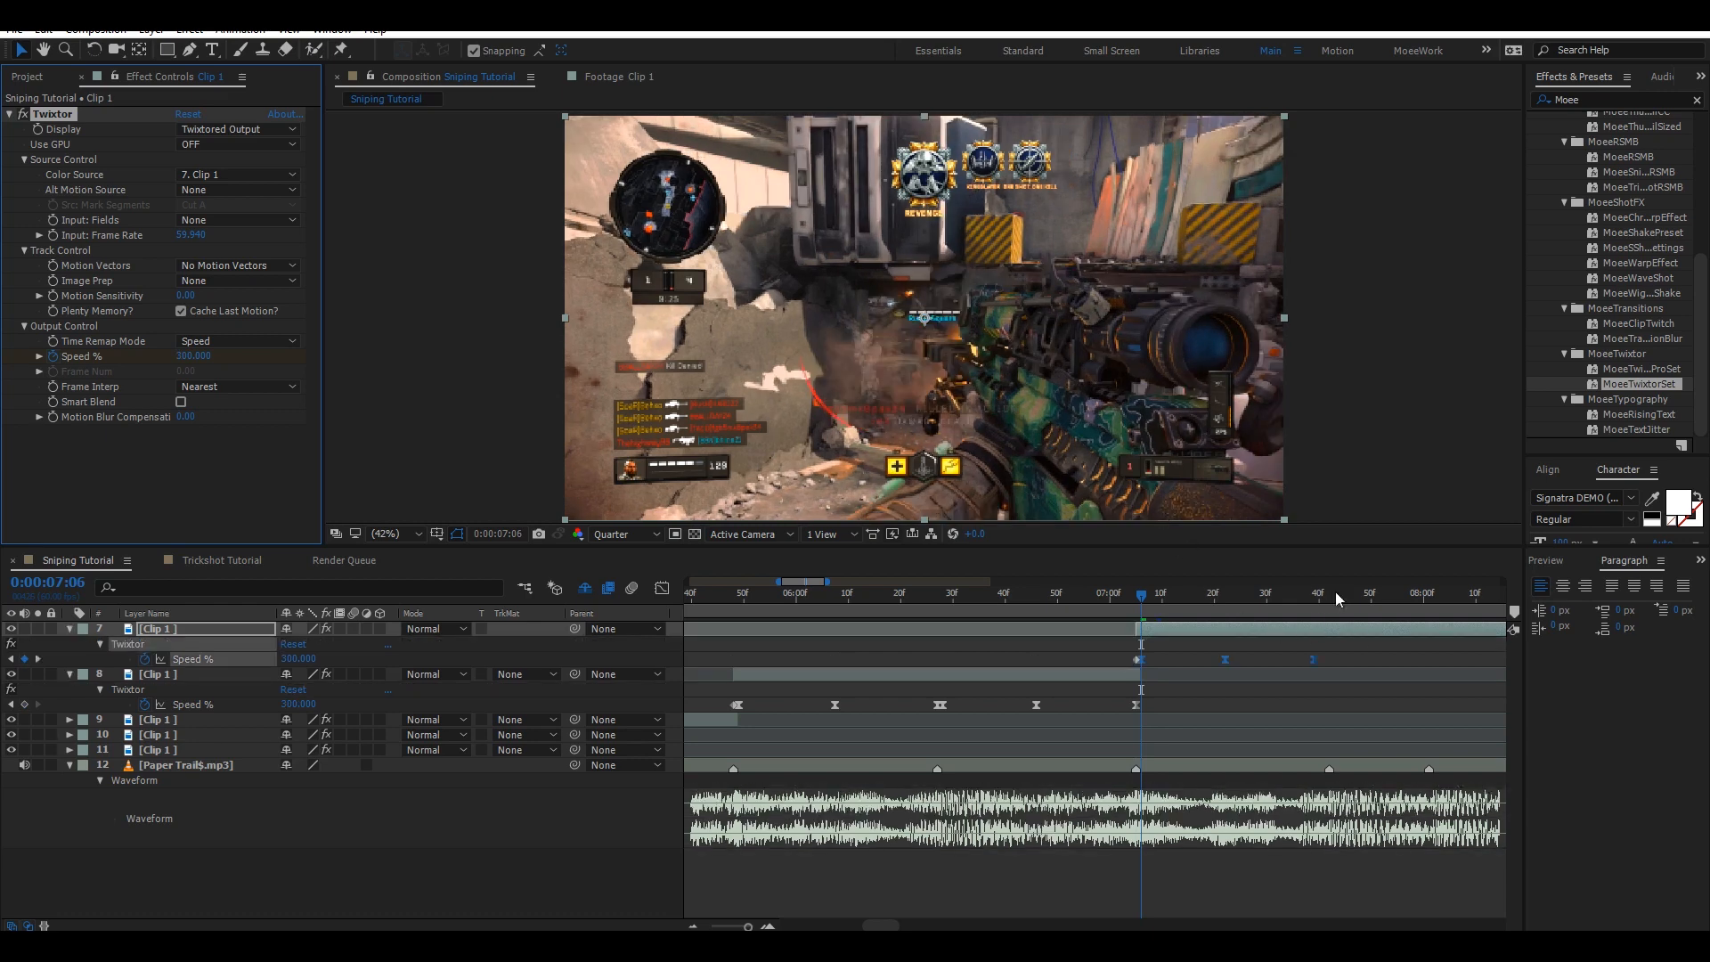
Move layer 7's last Speed % keyframe onto the beat marker at 0:00:07:42.
{"action": "left_click", "coordinate": [1328, 590]}
{"action": "left_click_drag", "start_coordinate": [1315, 659], "coordinate": [1336, 655]}
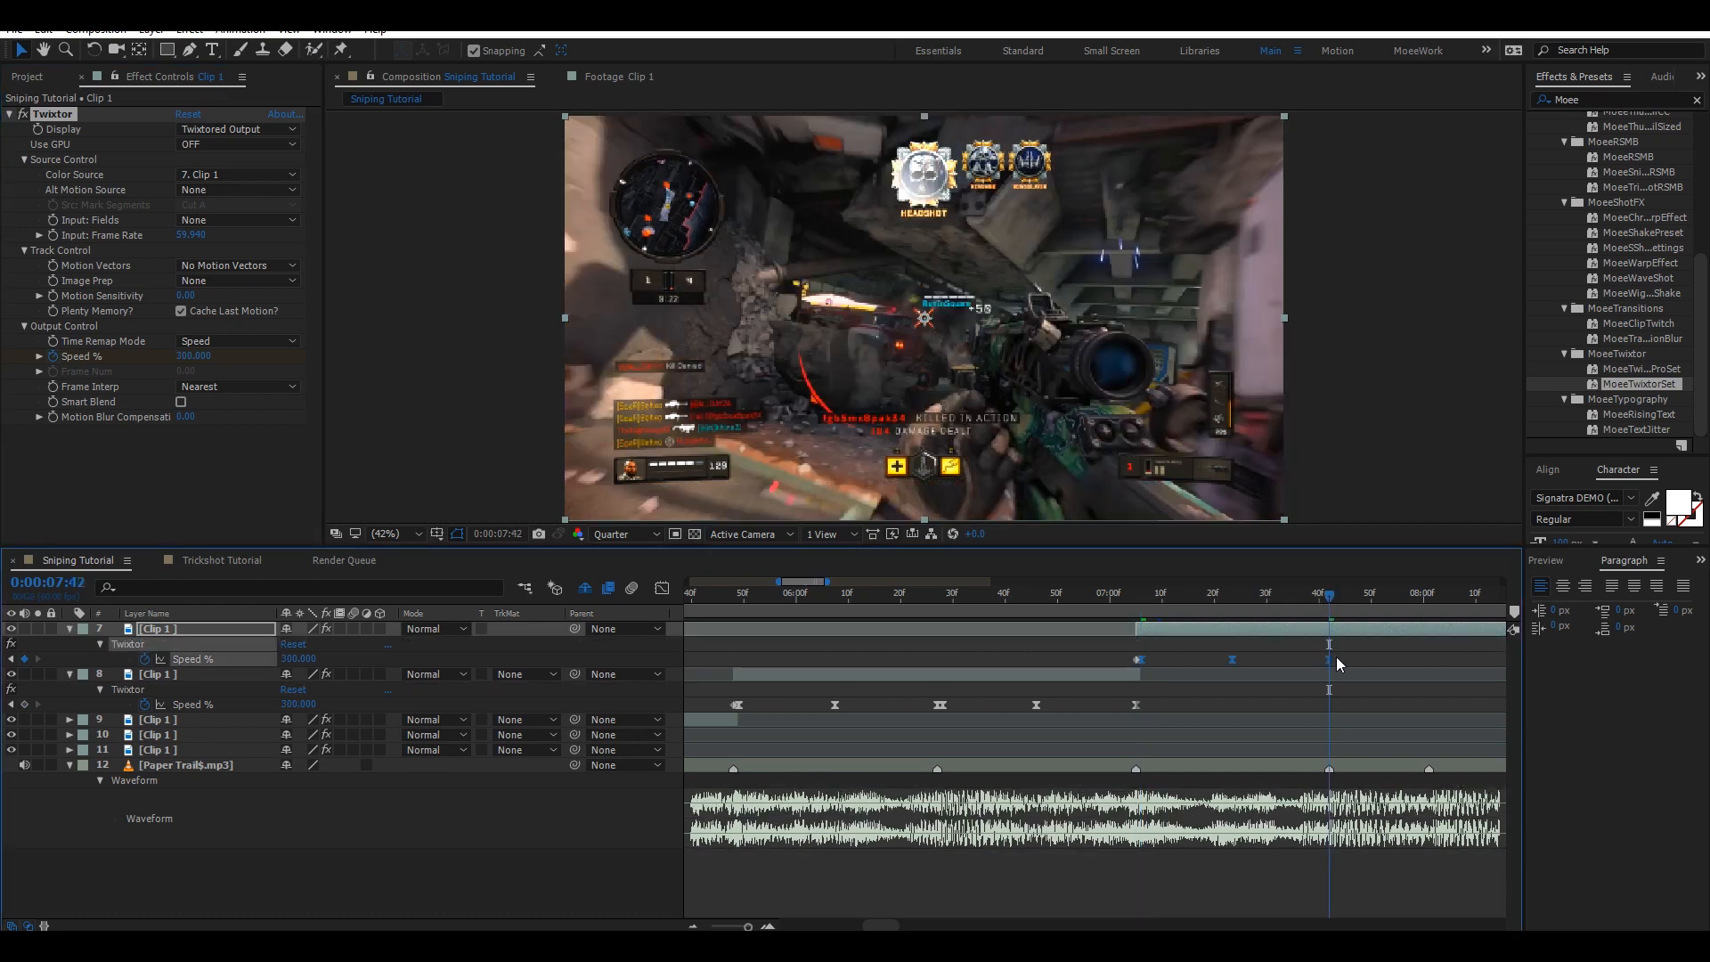
Paste another ramp copy on layer 7 at 0:00:07:43 and fit its end onto the beat at 0:00:08:01.
{"action": "left_click_drag", "start_coordinate": [893, 917], "coordinate": [906, 911]}
{"action": "key", "text": "Page_Down"}
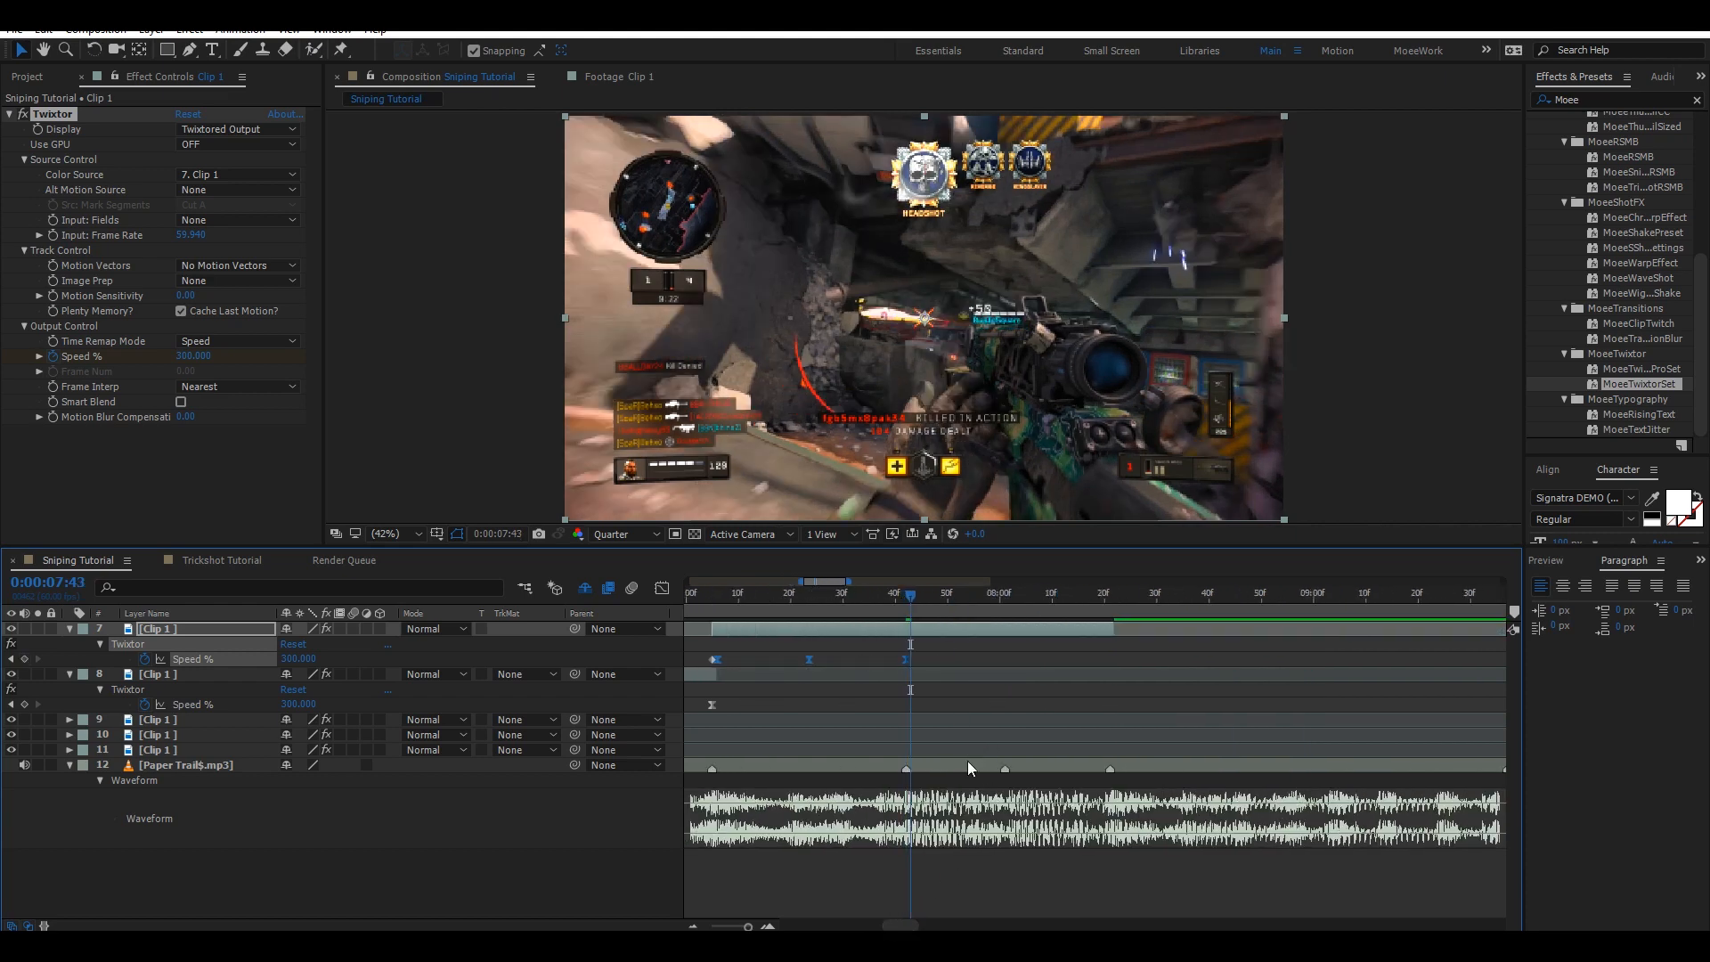
{"action": "key", "text": "ctrl+v"}
{"action": "left_click", "coordinate": [1010, 595]}
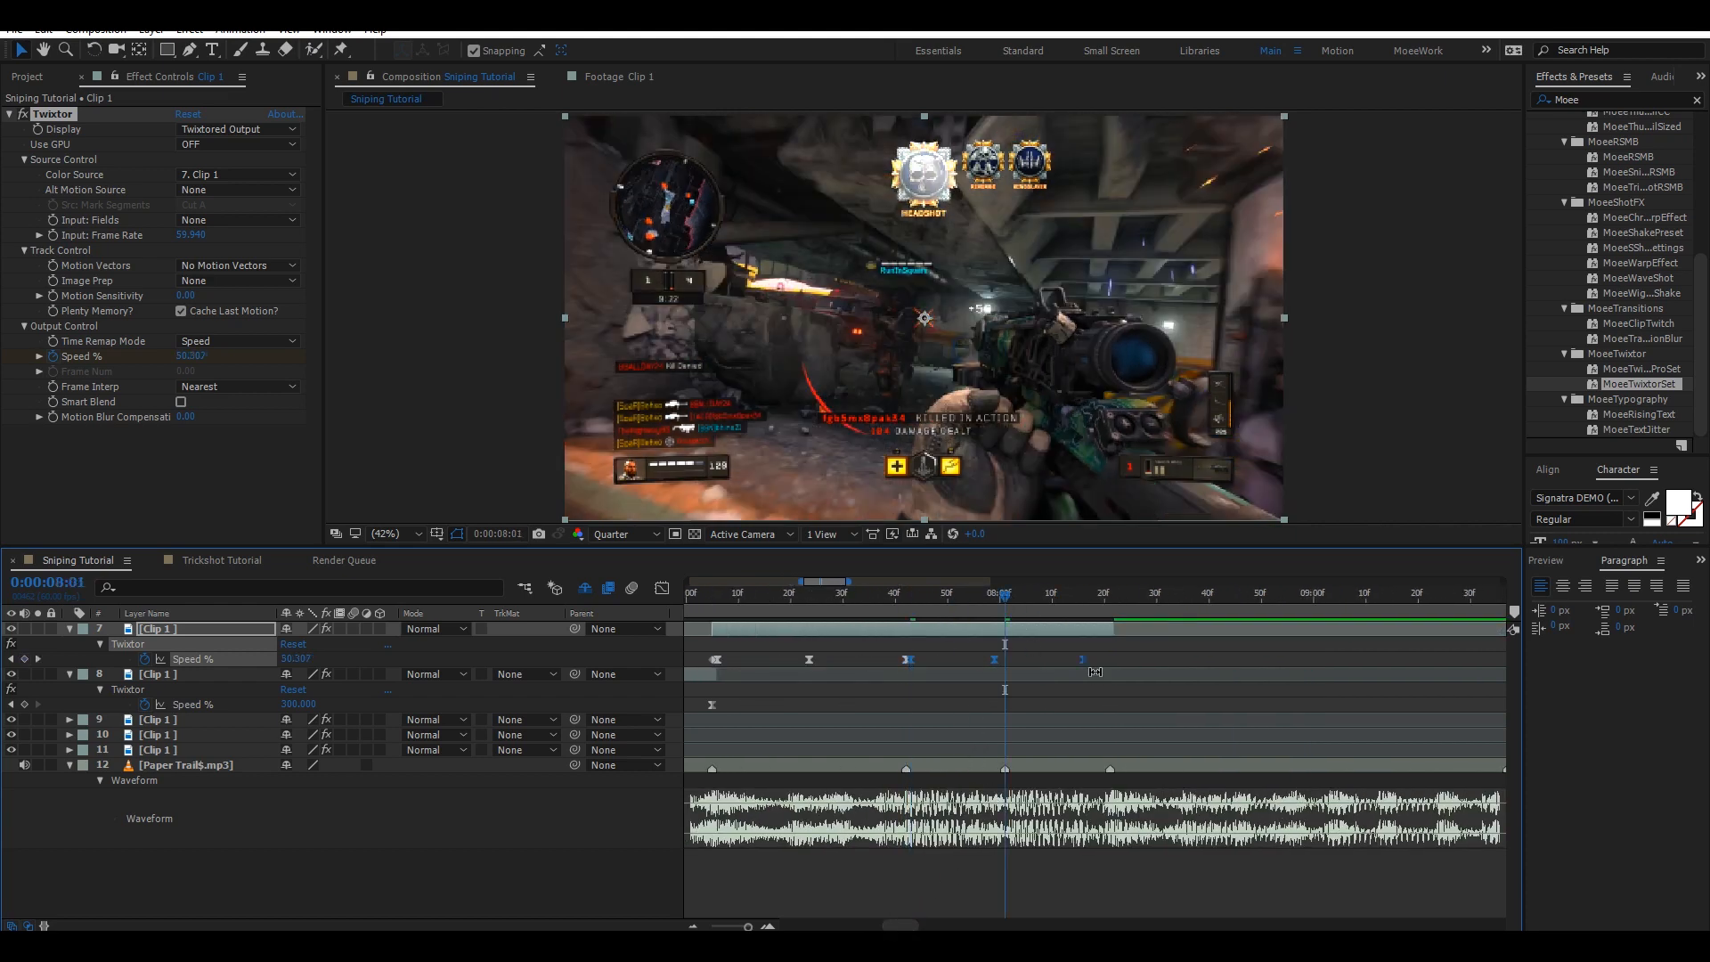
{"action": "key", "text": "Page_Down"}
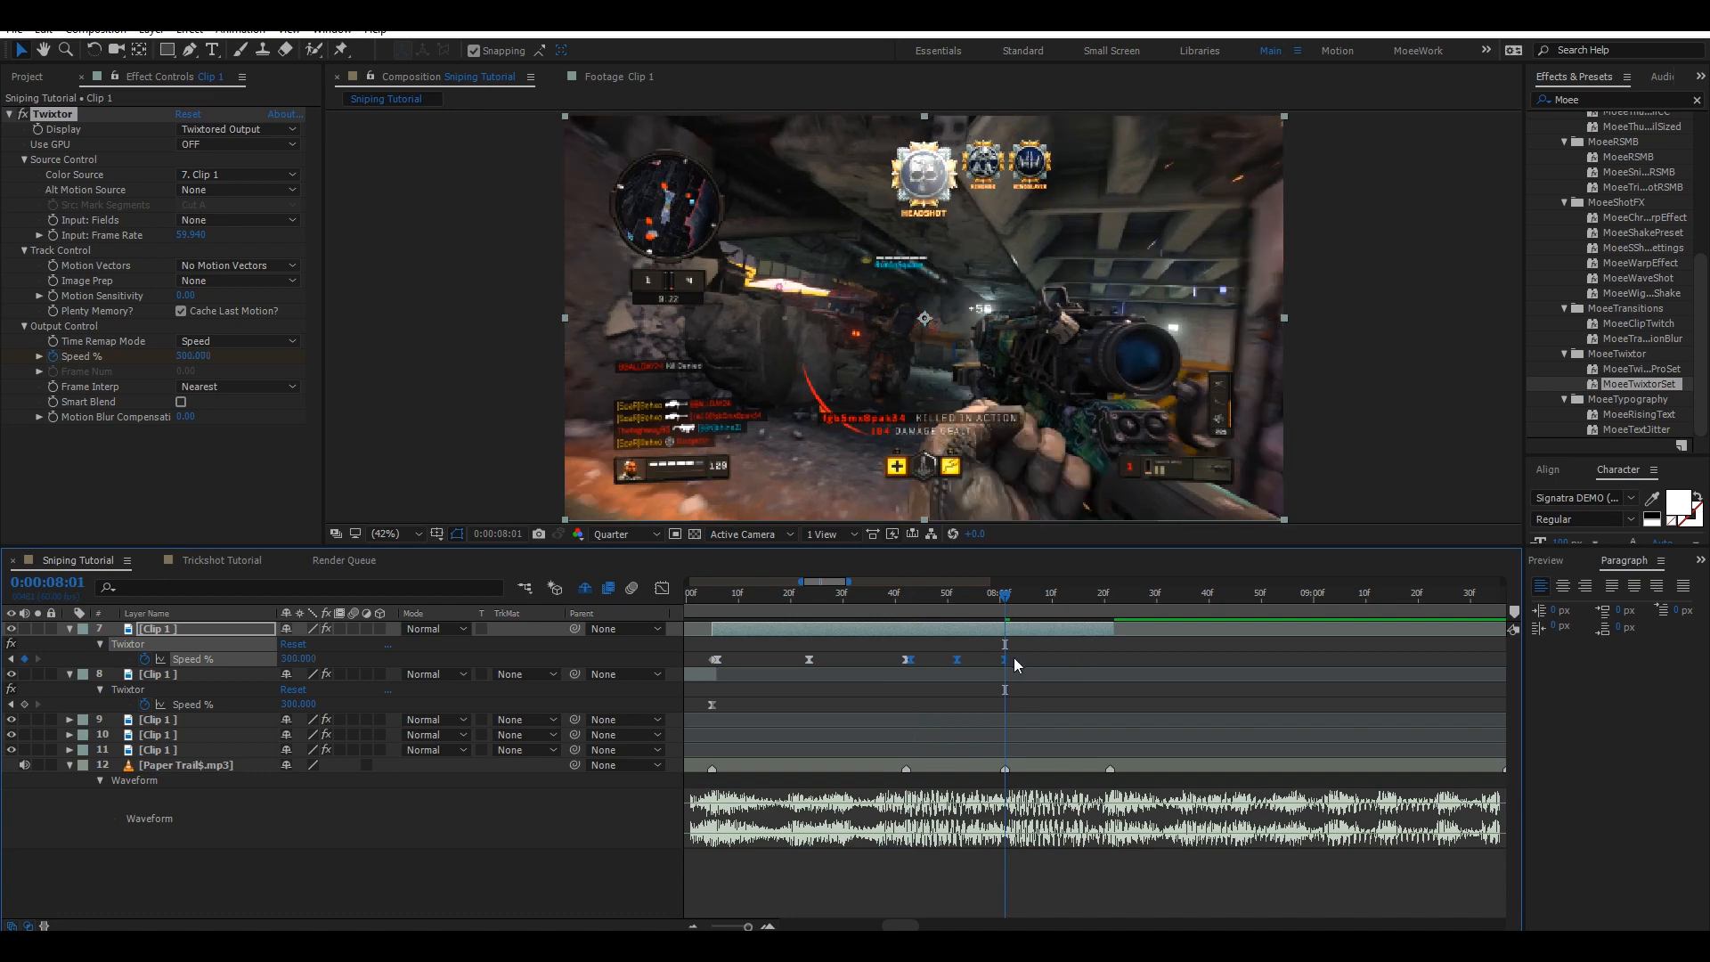
Paste a third ramp copy on layer 7 at 0:00:08:02 and move its last keyframe onto the beat at 0:00:08:21.
{"action": "key", "text": "ctrl+v"}
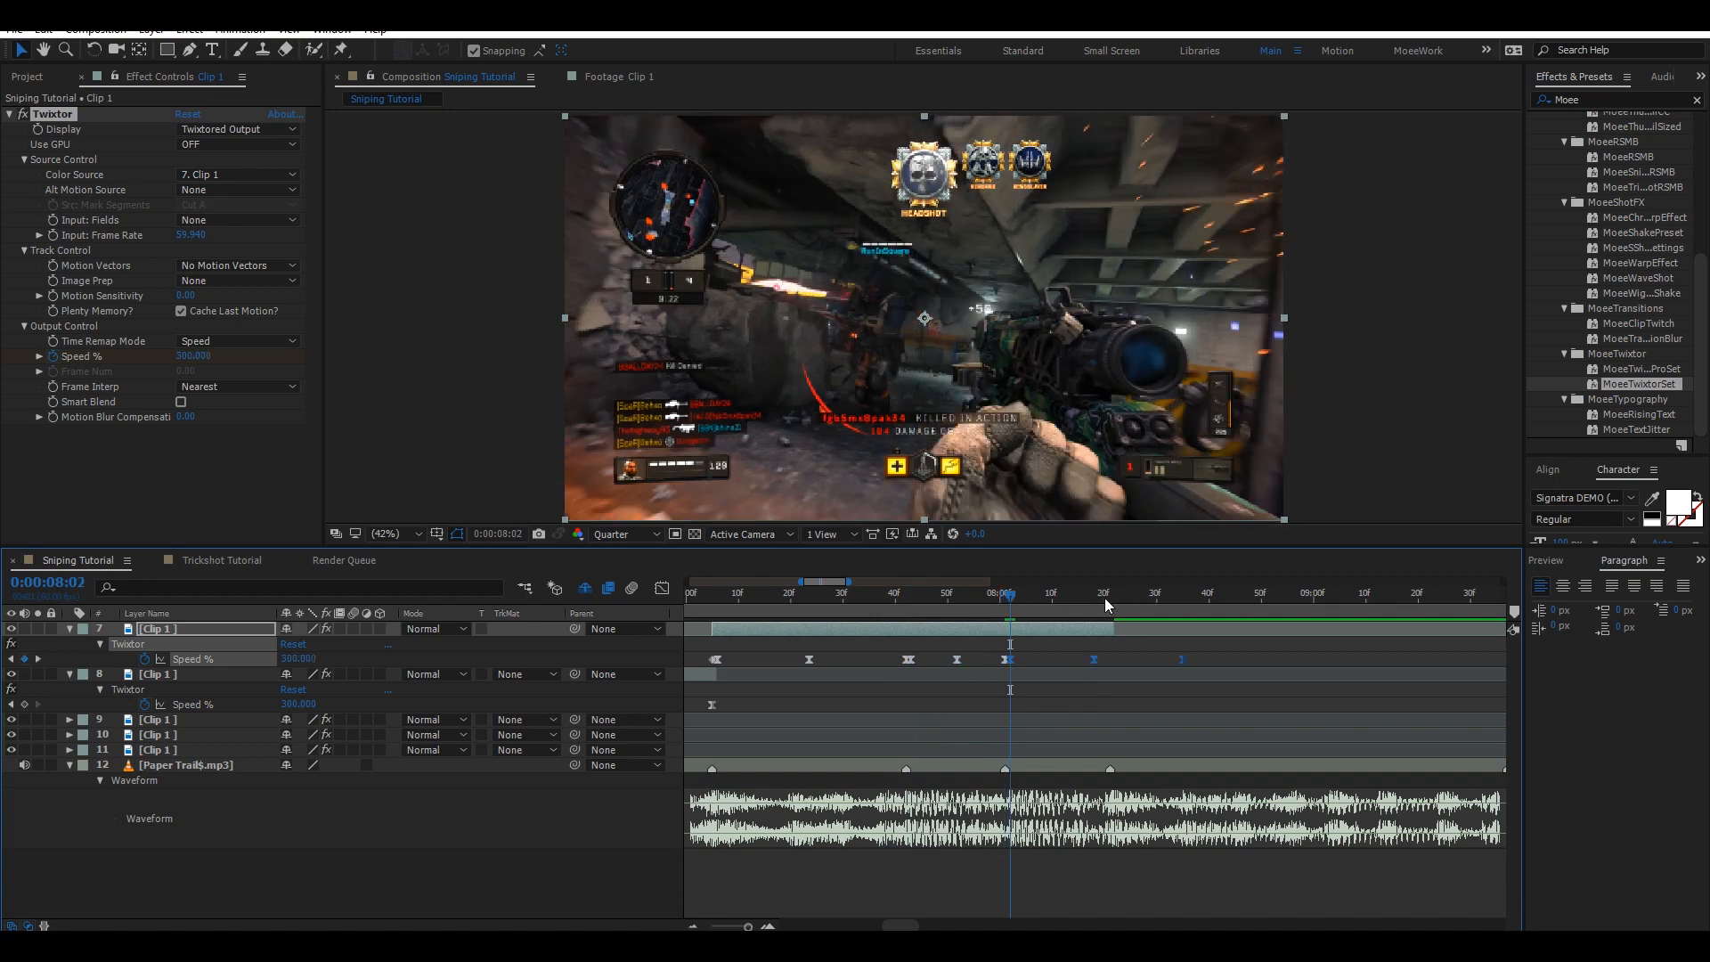
{"action": "left_click", "coordinate": [1111, 595]}
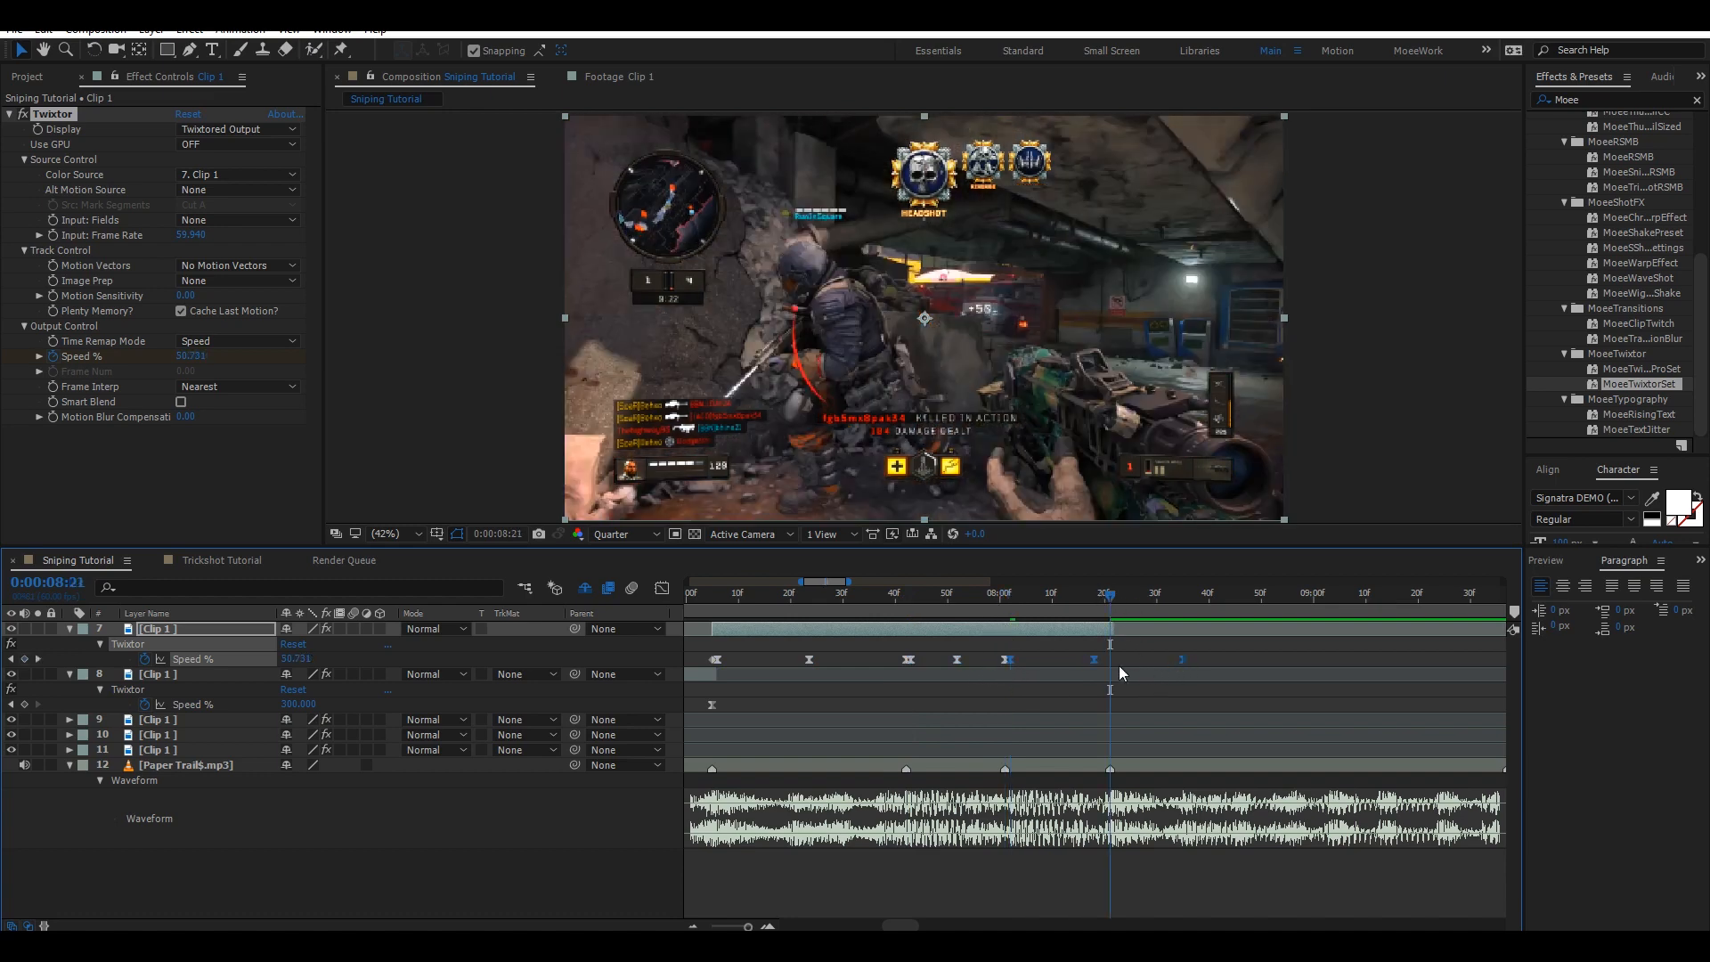
{"action": "left_click_drag", "start_coordinate": [1119, 665], "coordinate": [1111, 666]}
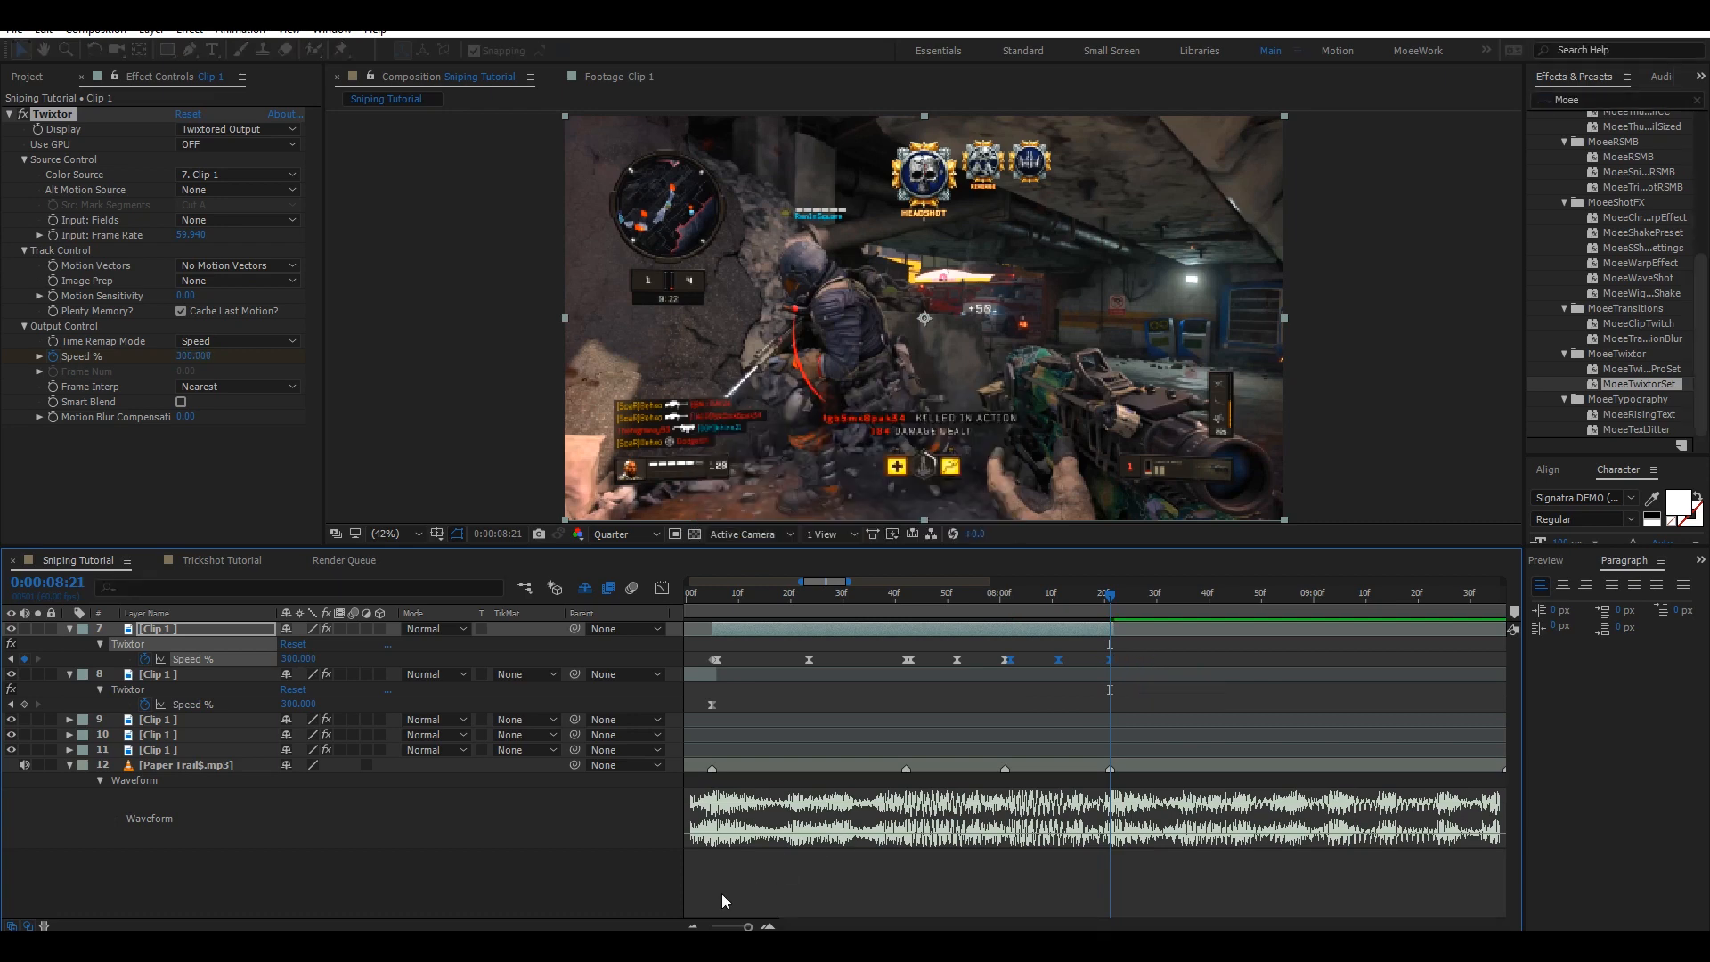
Zoom out the timeline, collapse layers 7 and 8, place the work area start near 0:00:01:30, and save the project.
{"action": "key", "text": "minus"}
{"action": "key", "text": "minus"}
{"action": "left_click_drag", "start_coordinate": [901, 925], "coordinate": [885, 882]}
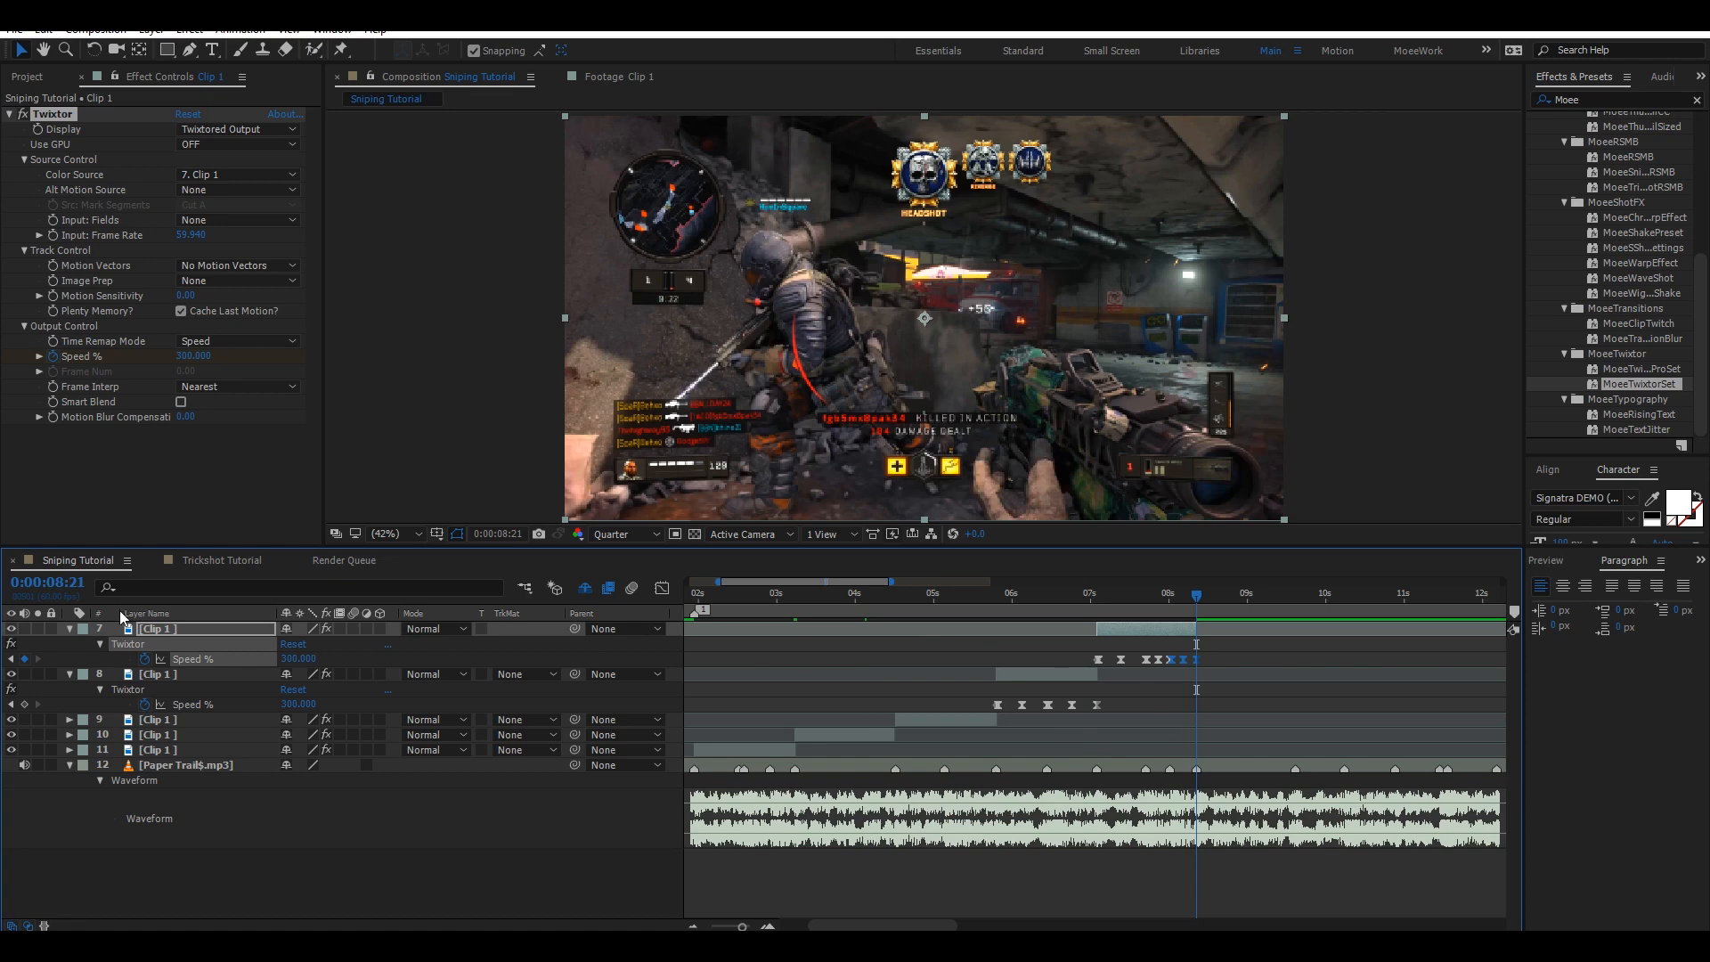
{"action": "left_click", "coordinate": [69, 629]}
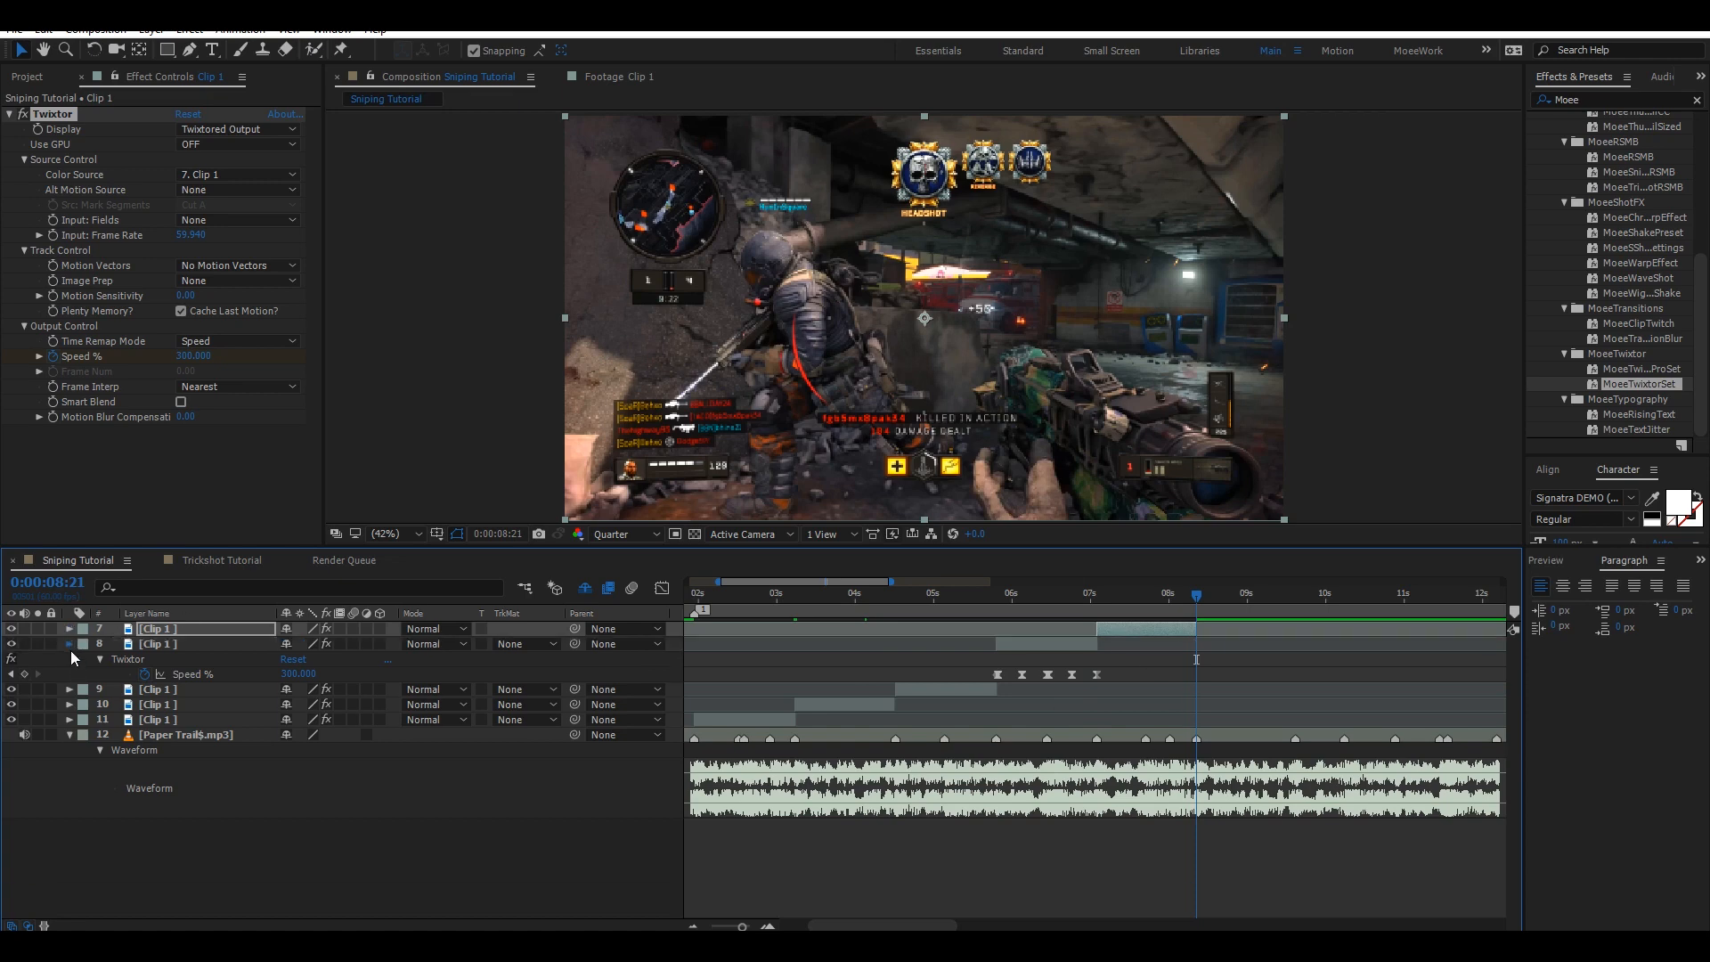
{"action": "left_click", "coordinate": [70, 644]}
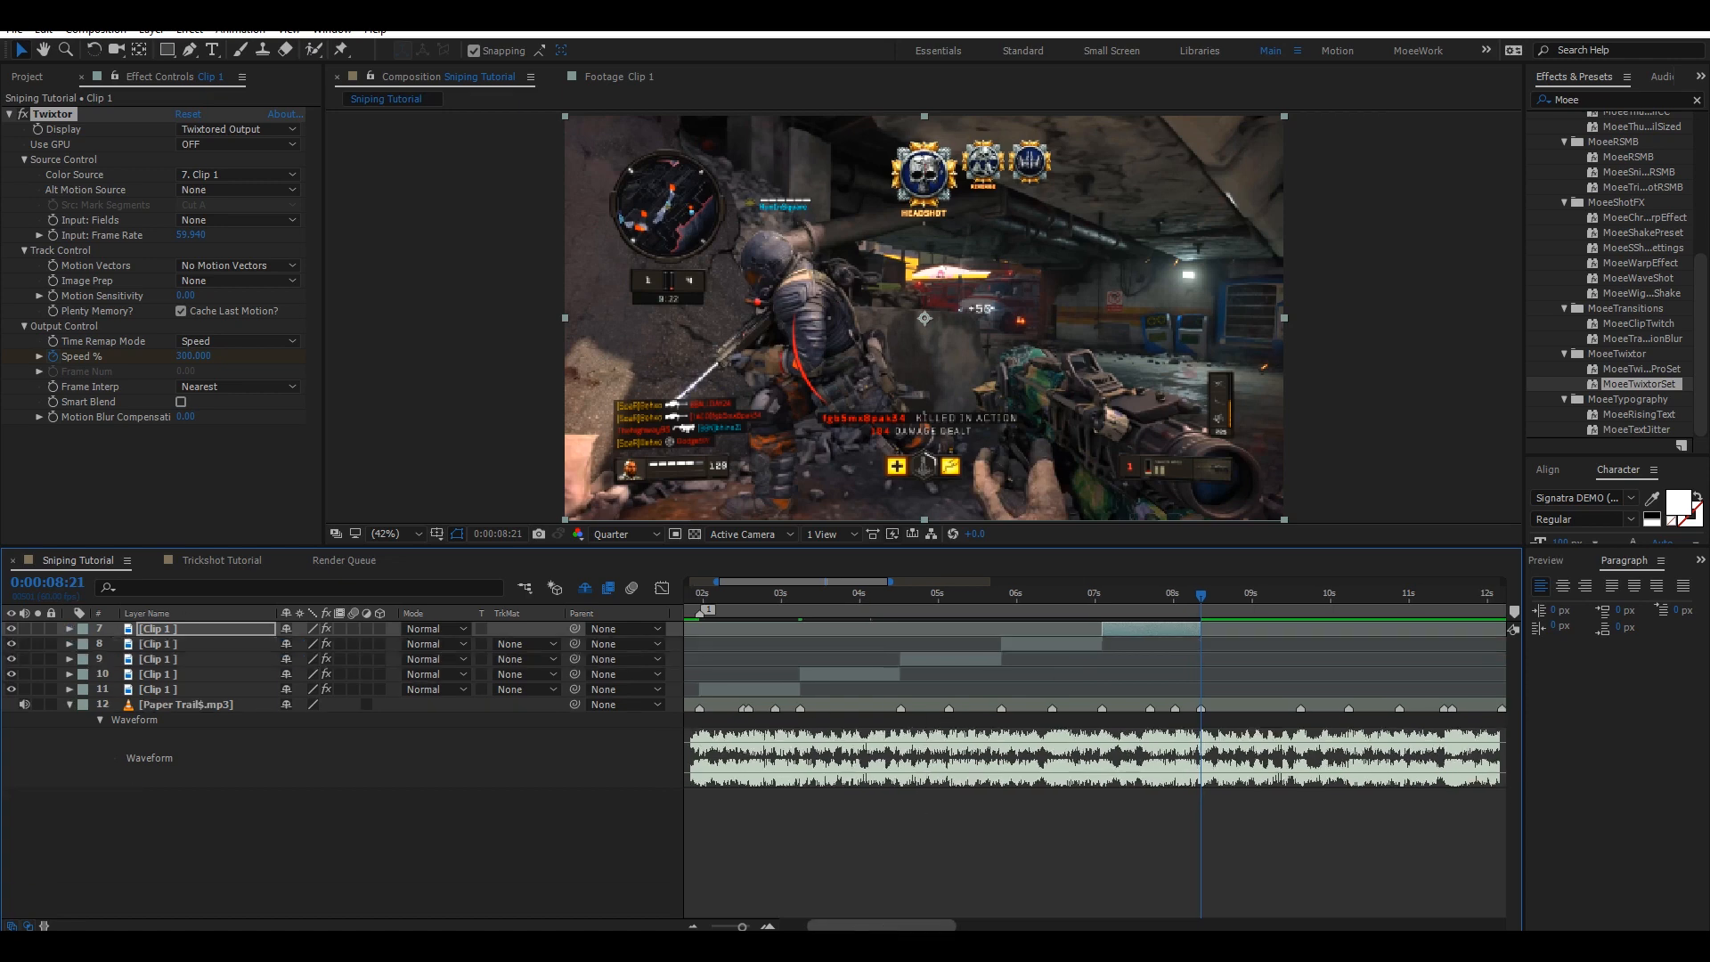
{"action": "left_click_drag", "start_coordinate": [882, 926], "coordinate": [846, 928]}
{"action": "left_click", "coordinate": [694, 927]}
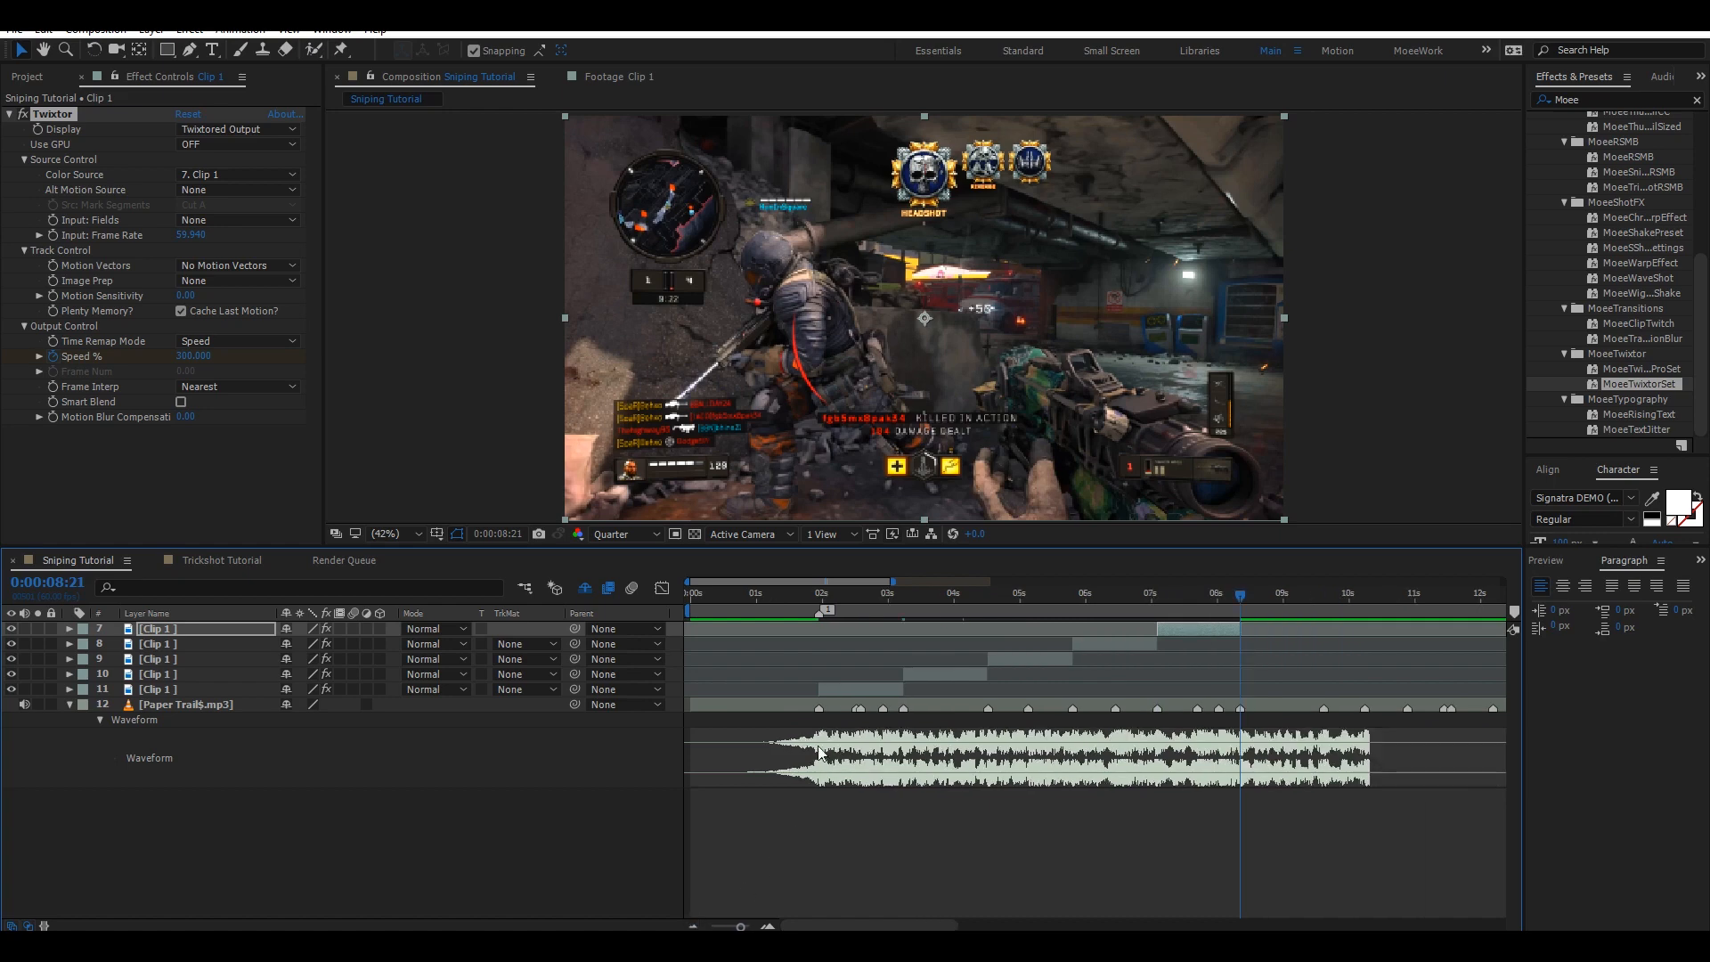
{"action": "left_click_drag", "start_coordinate": [807, 589], "coordinate": [789, 595]}
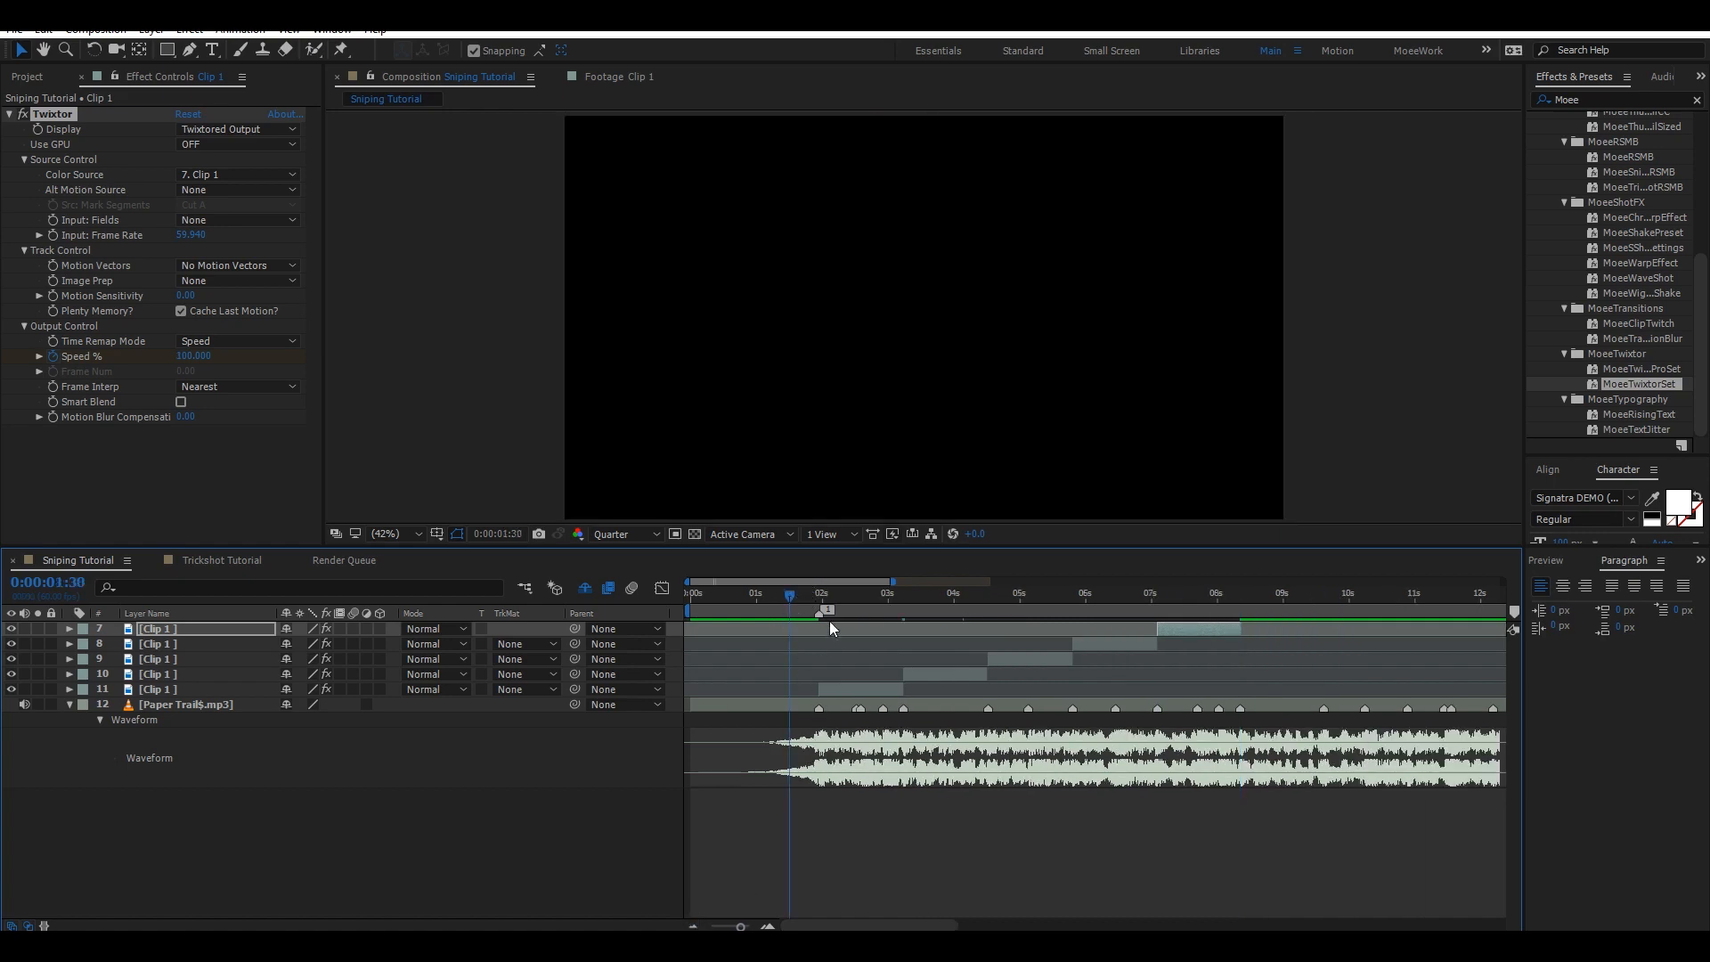
{"action": "key", "text": "ctrl+s"}
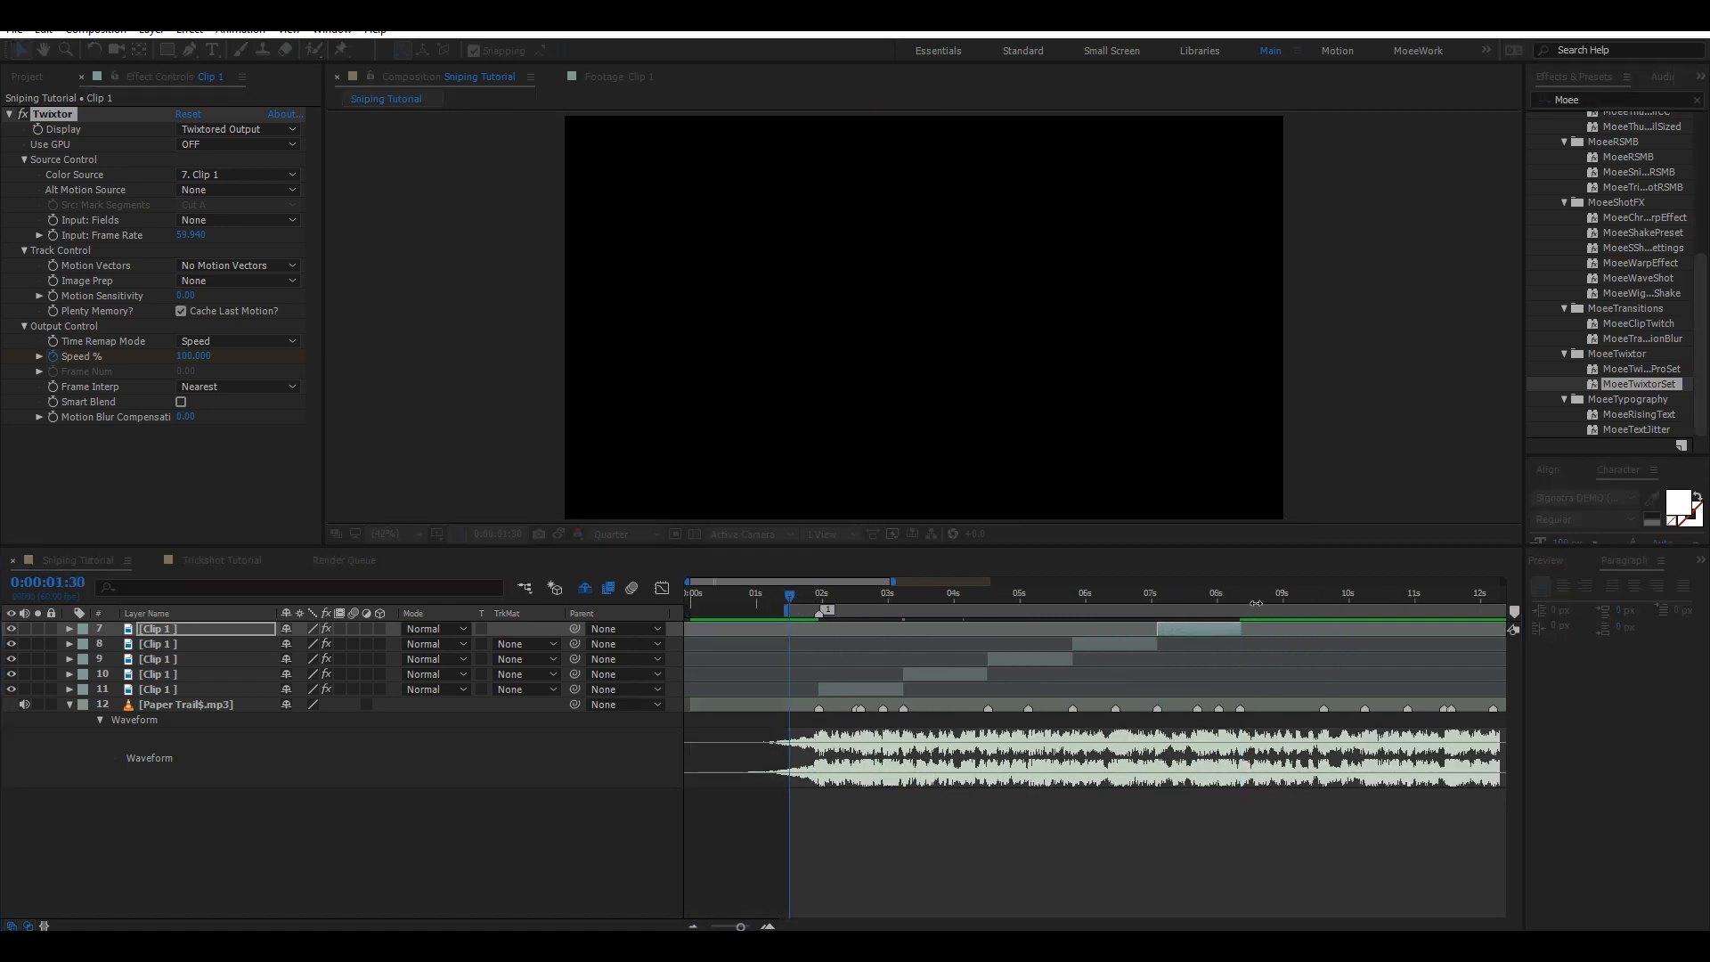
Set the work area end at 0:00:08:35 and save the project.
{"action": "left_click", "coordinate": [1254, 606]}
{"action": "left_click", "coordinate": [1219, 671]}
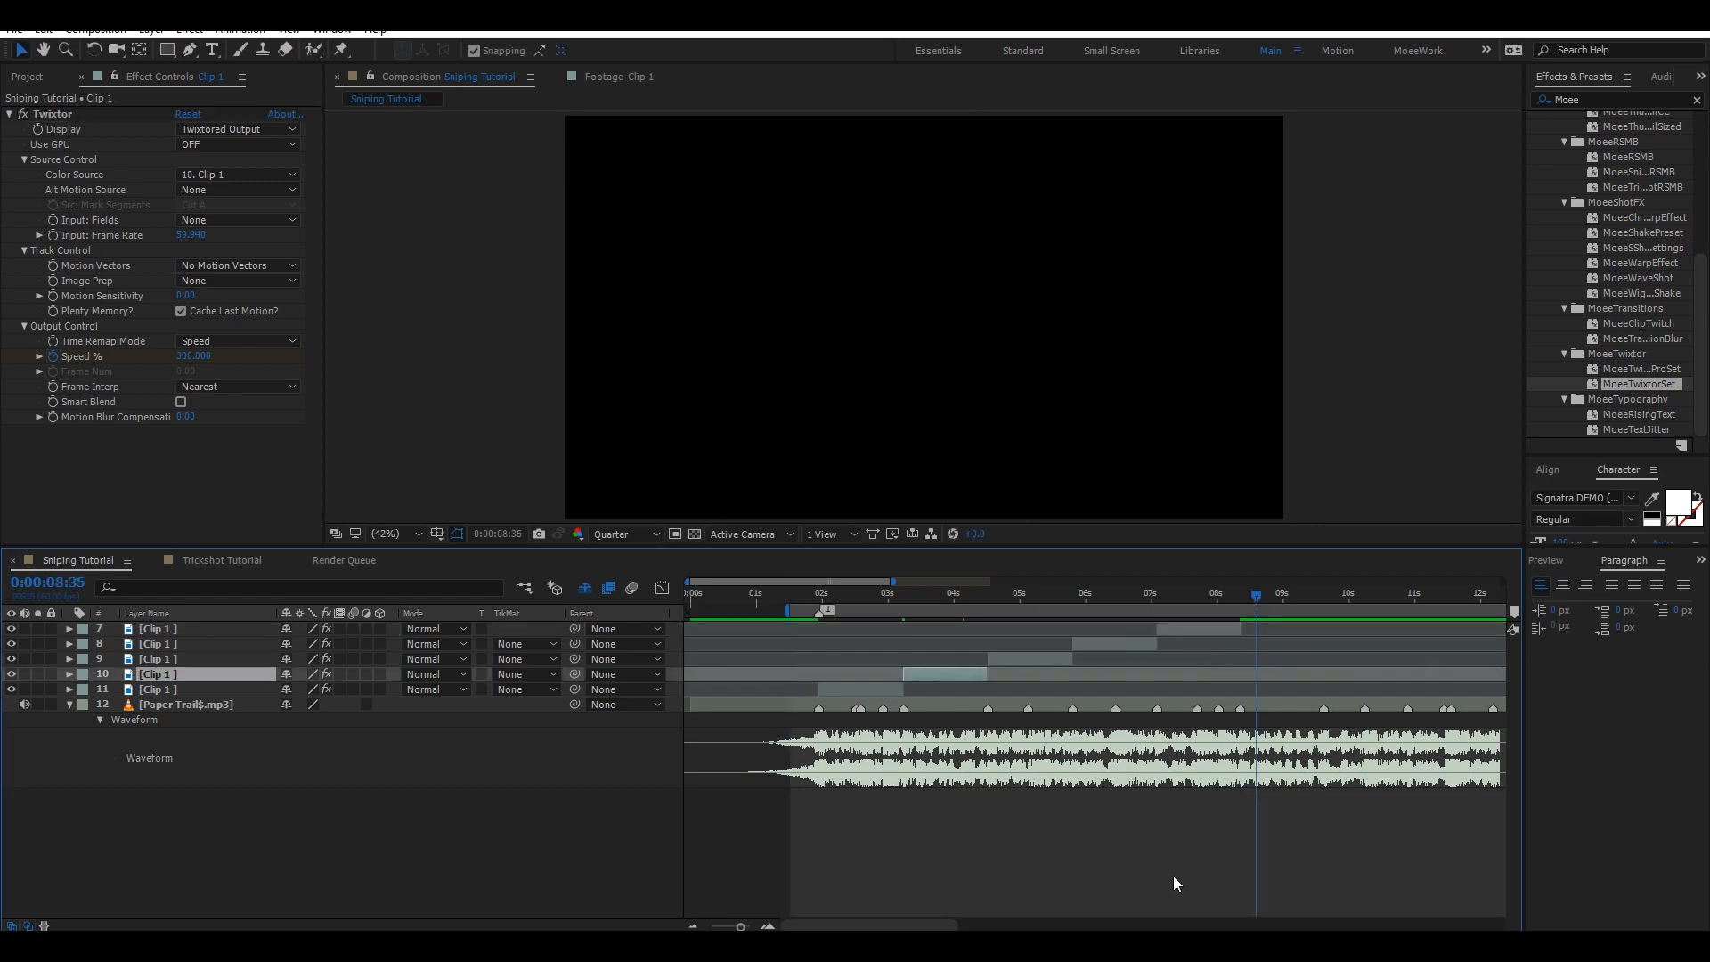
{"action": "left_click", "coordinate": [1180, 859]}
{"action": "key", "text": "n"}
{"action": "key", "text": "ctrl+s"}
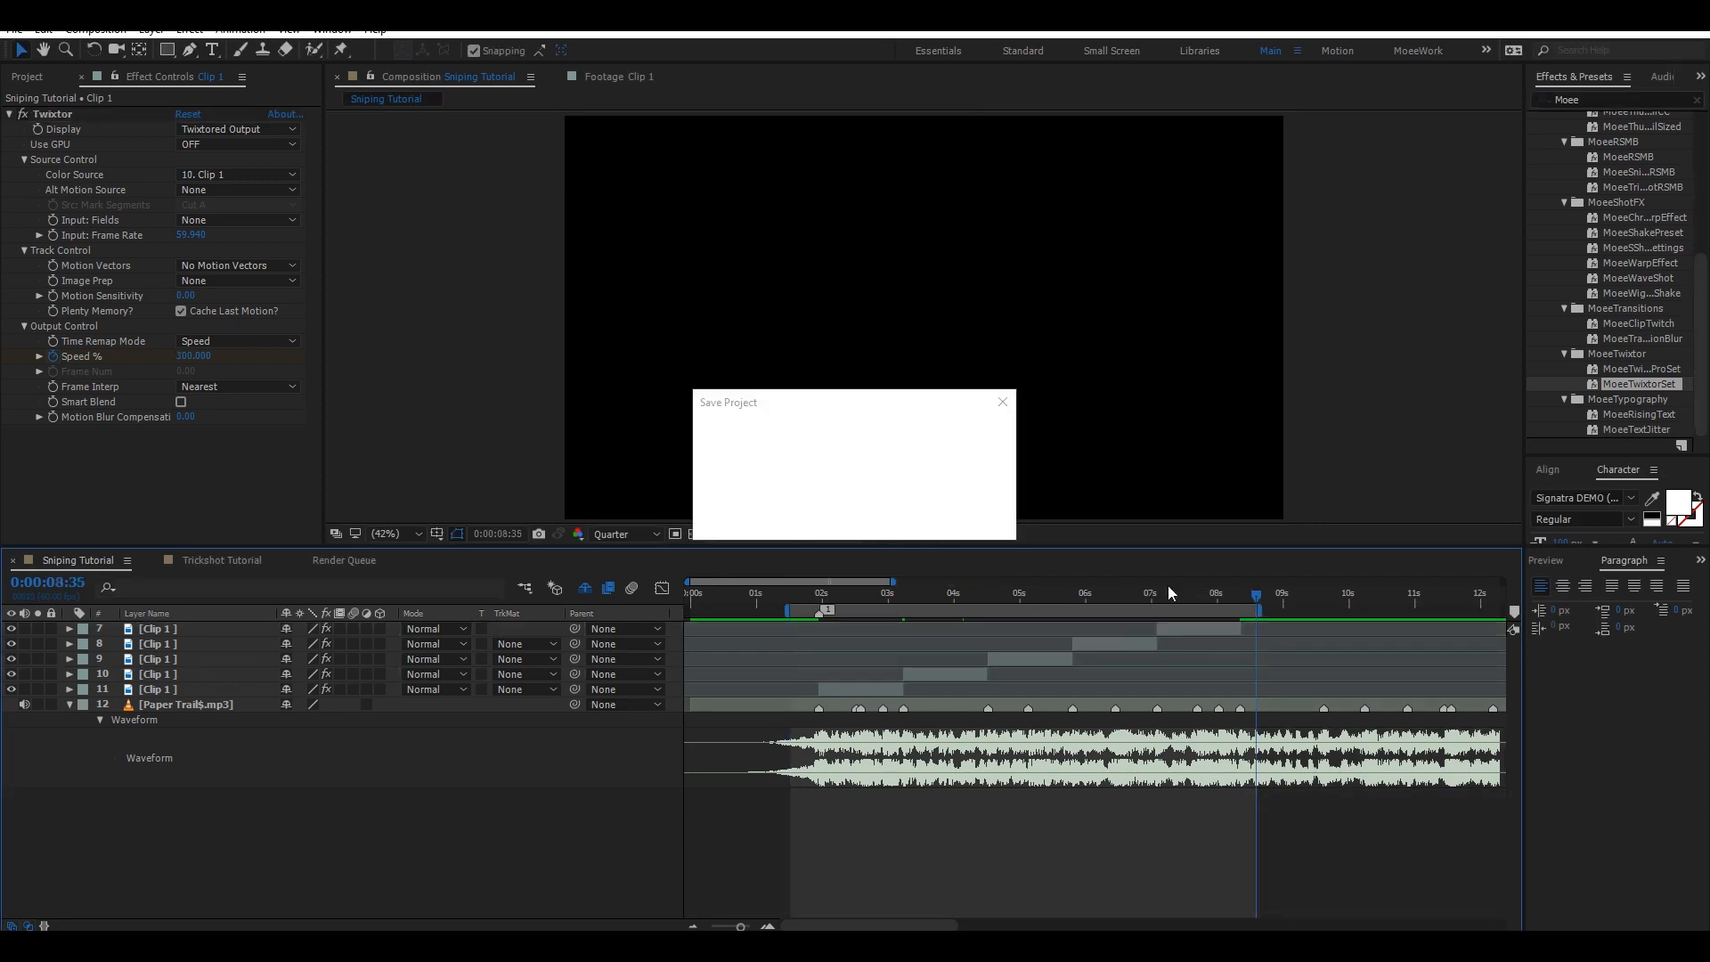
Open the Preview panel and set the preview resolution to Quarter.
{"action": "left_click", "coordinate": [812, 594]}
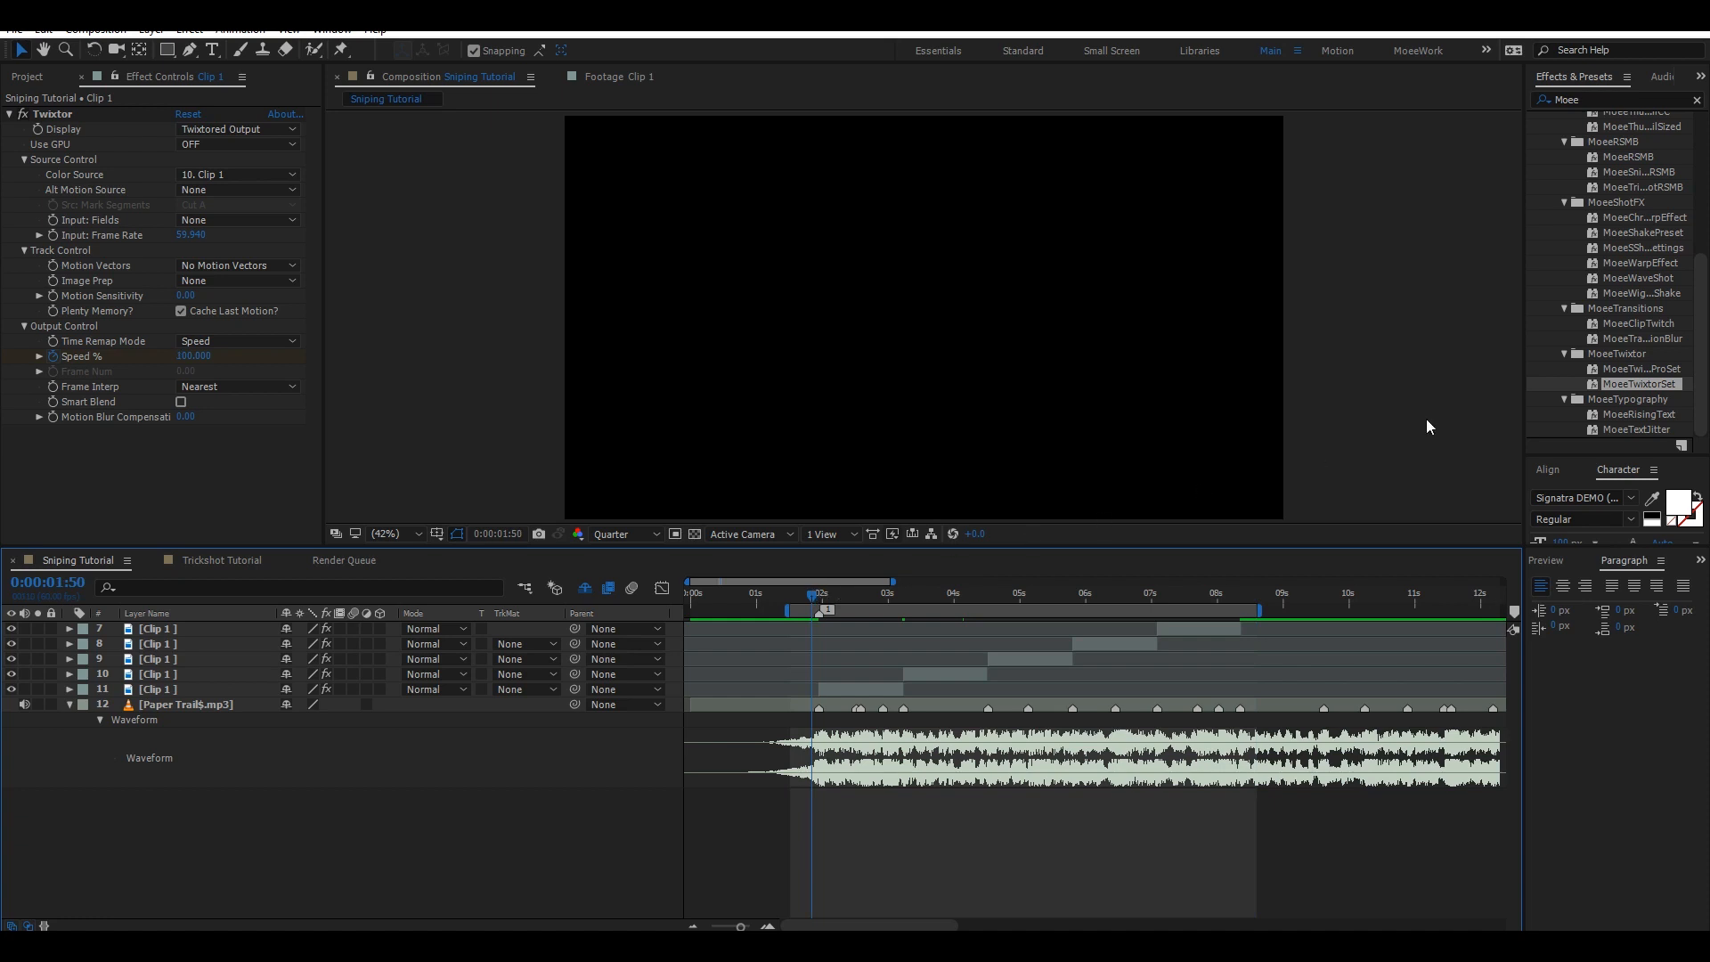
{"action": "left_click", "coordinate": [1554, 560]}
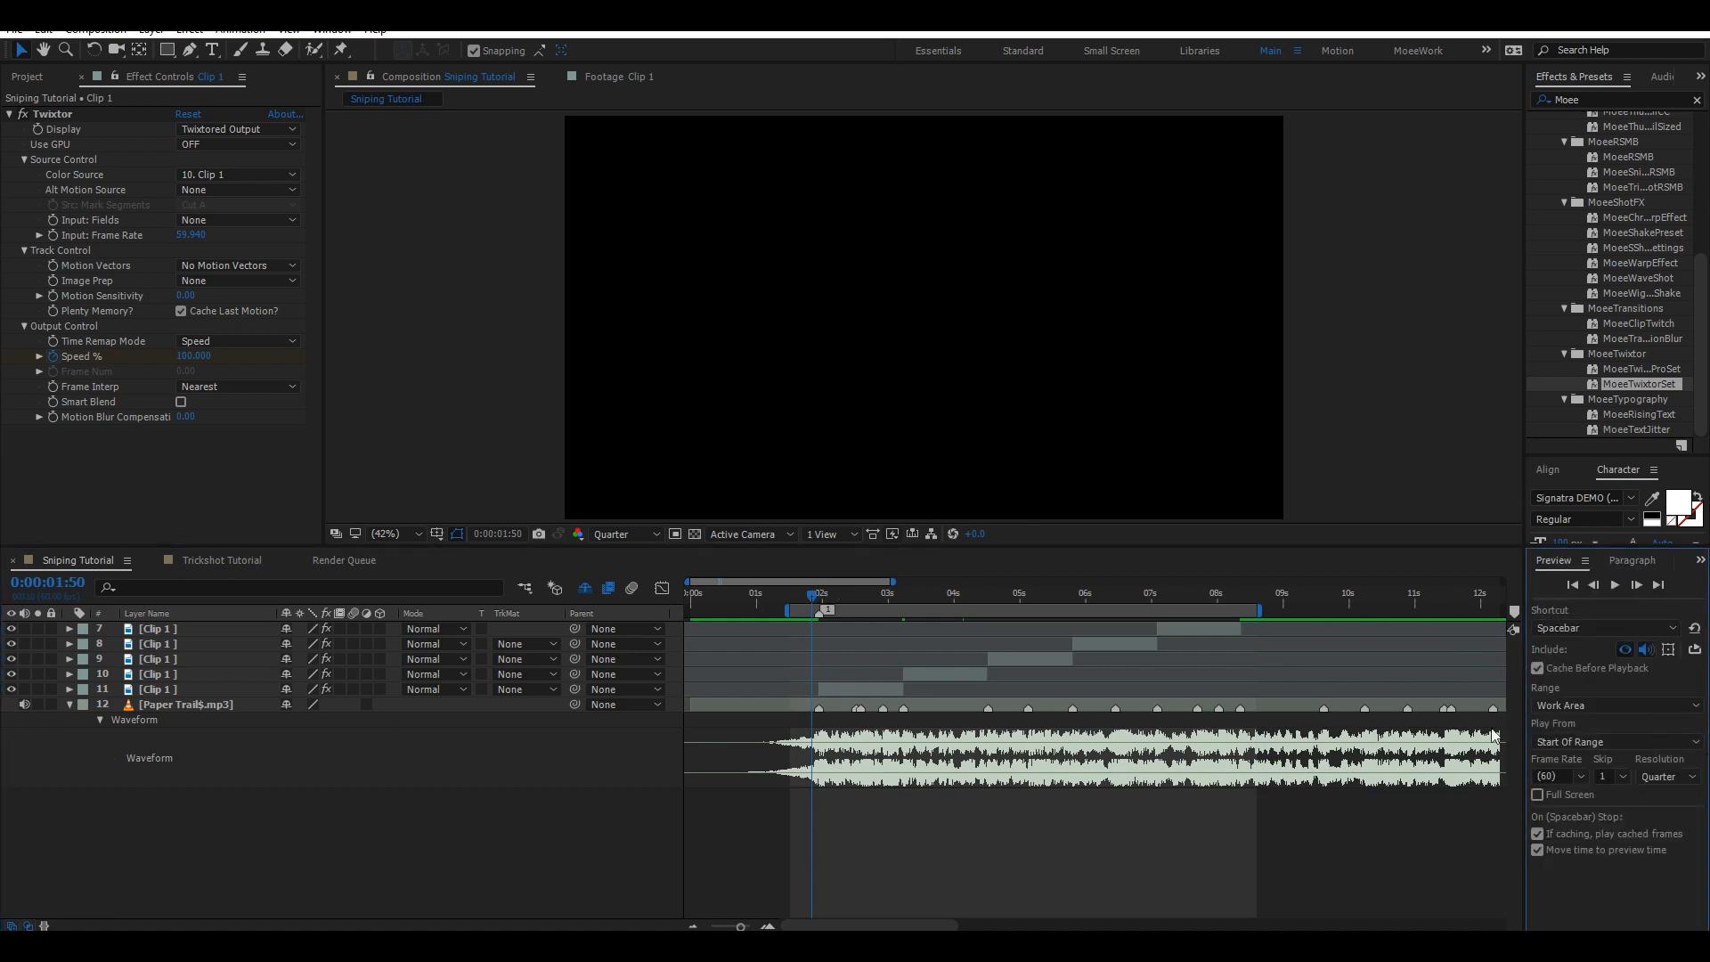
{"action": "left_click", "coordinate": [1661, 777]}
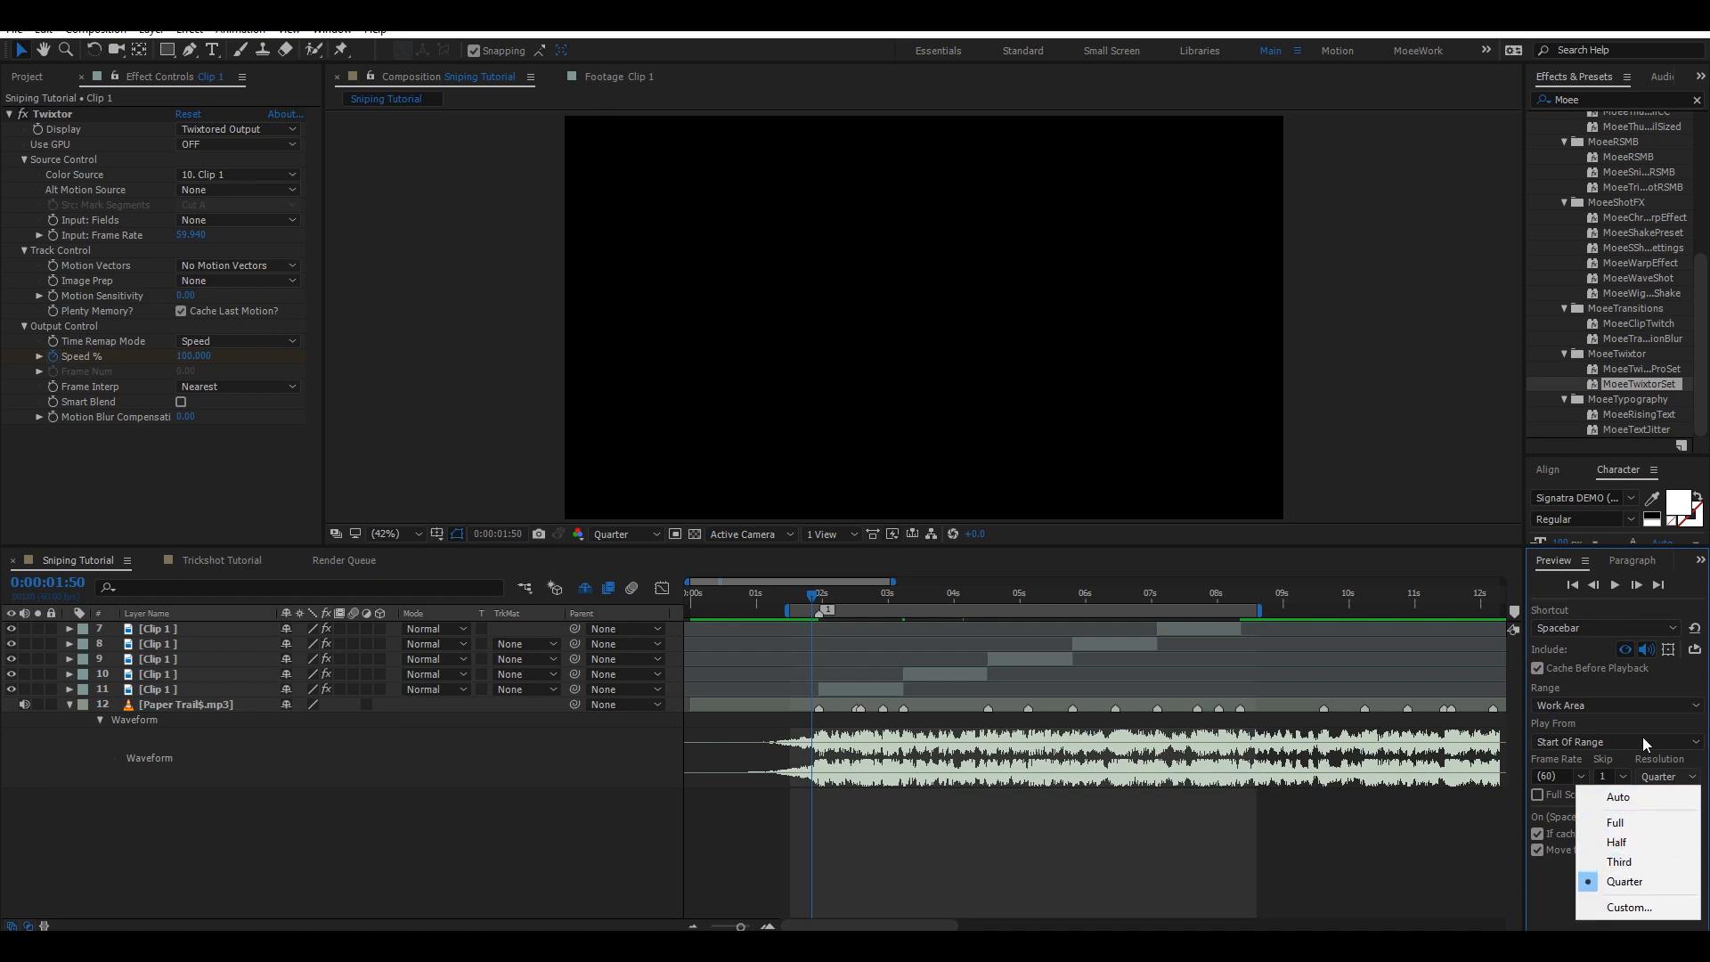
{"action": "left_click", "coordinate": [1625, 881]}
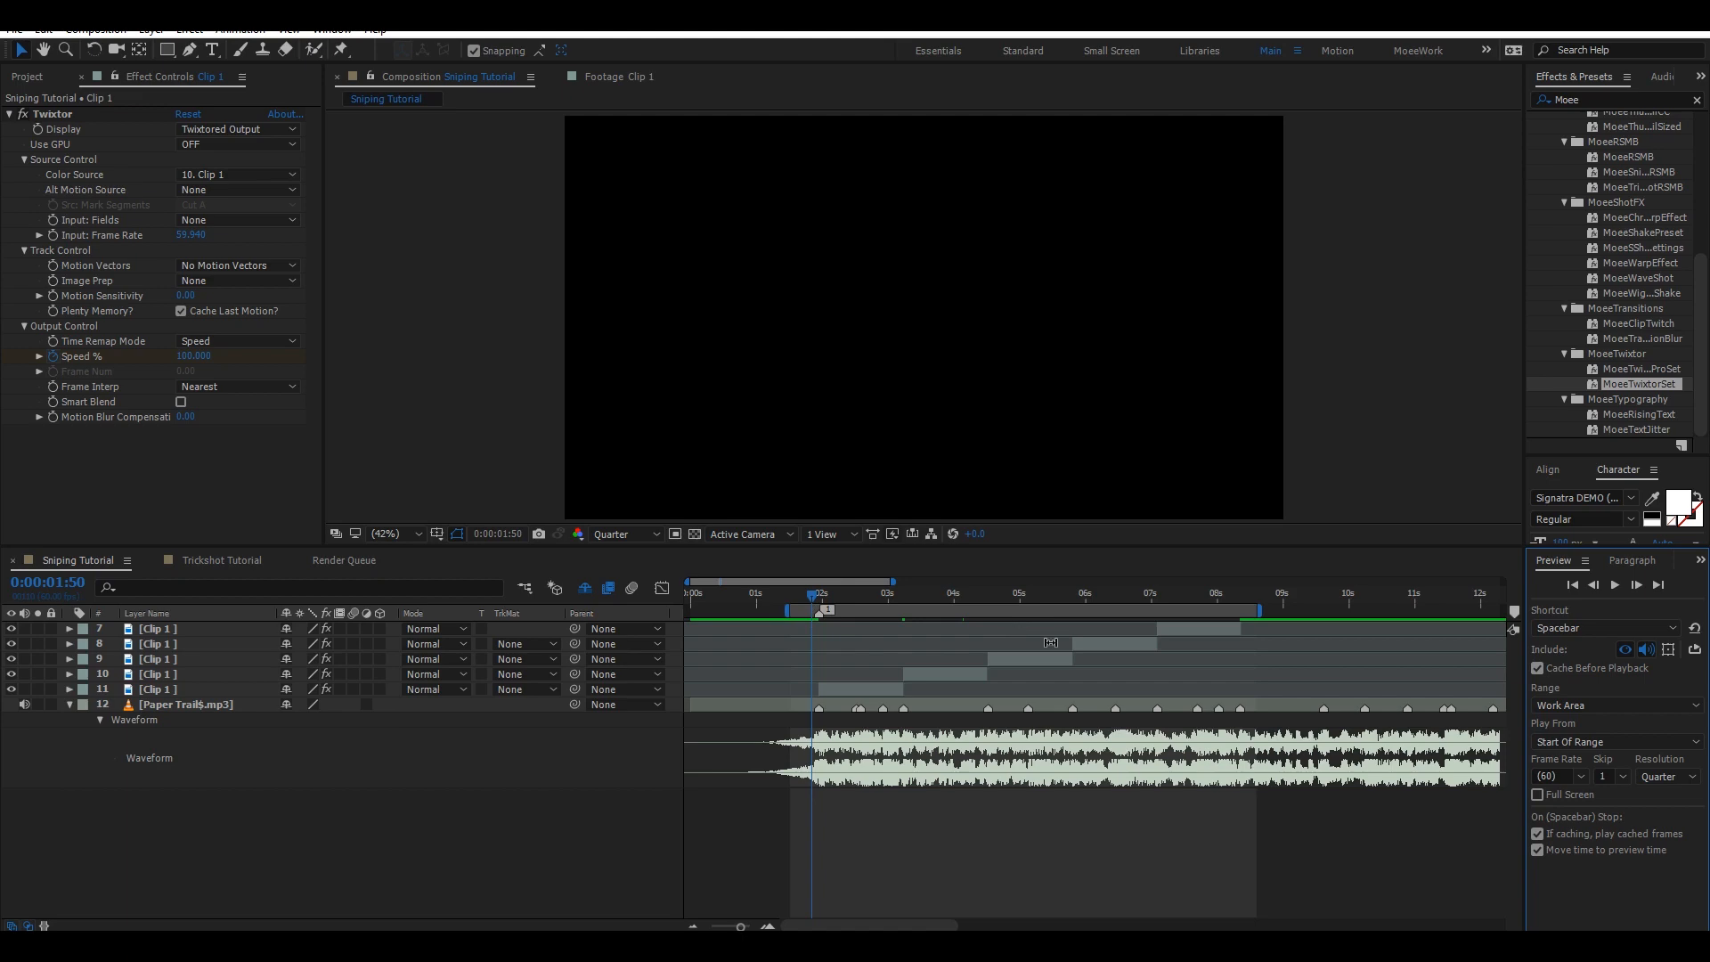
Extend the work area end slightly and play a preview of the montage.
{"action": "left_click_drag", "start_coordinate": [1241, 612], "coordinate": [1247, 611]}
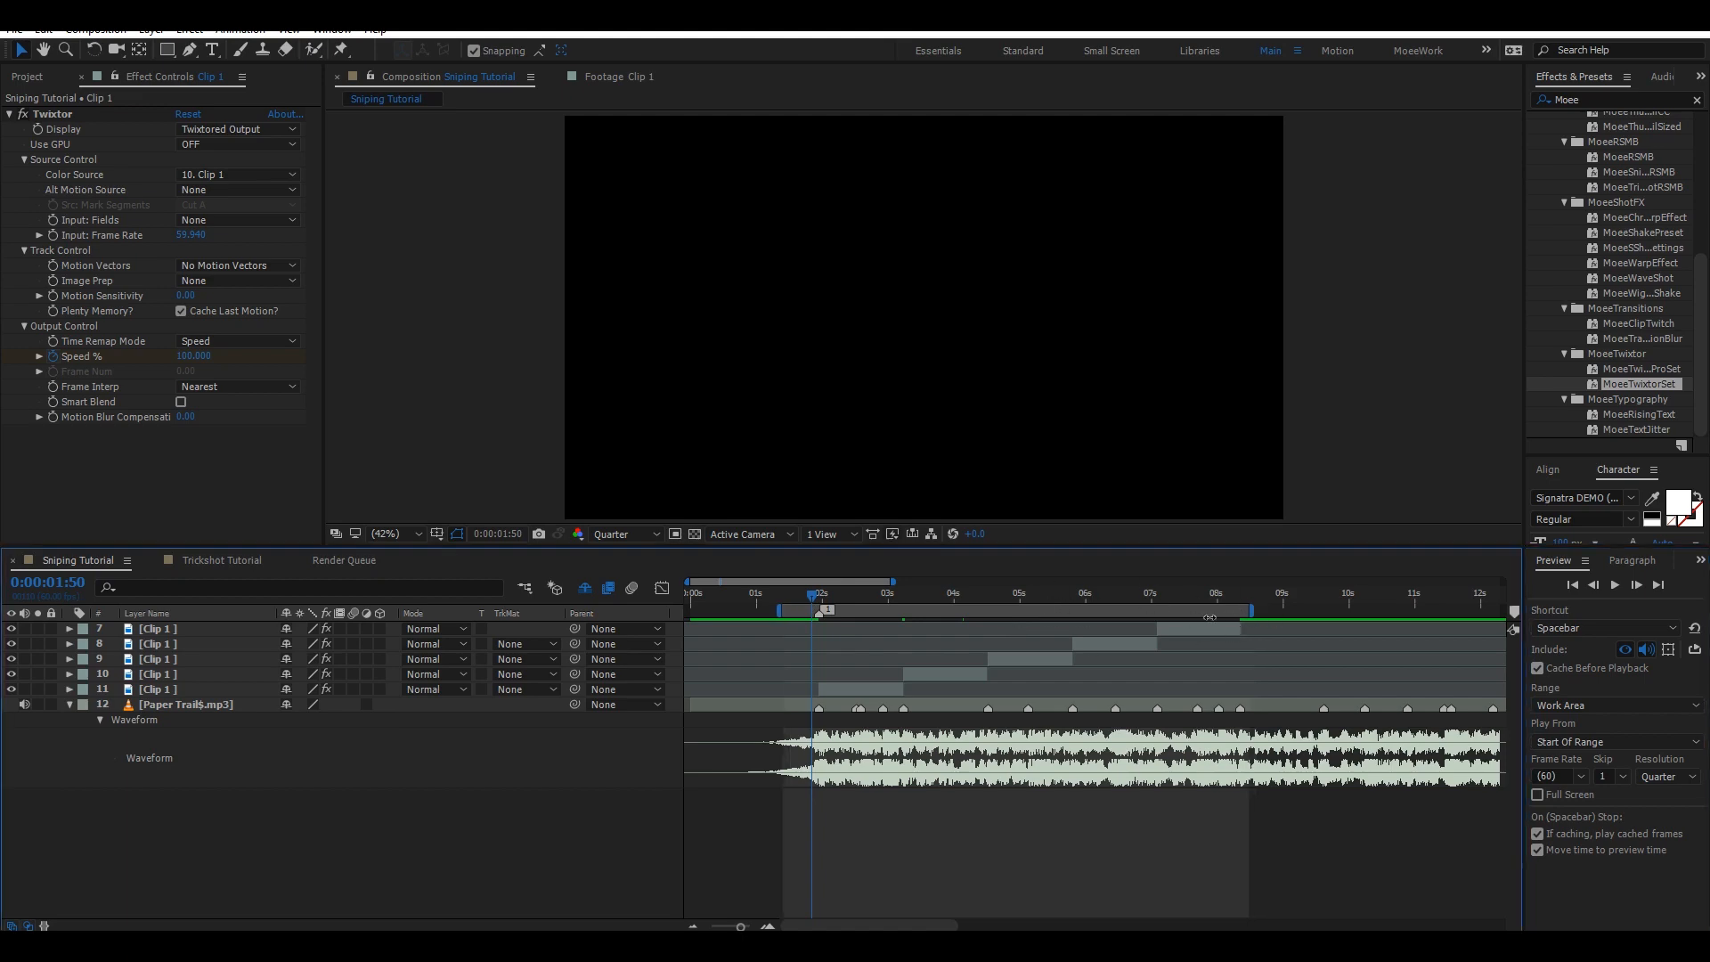
{"action": "key", "text": "space"}
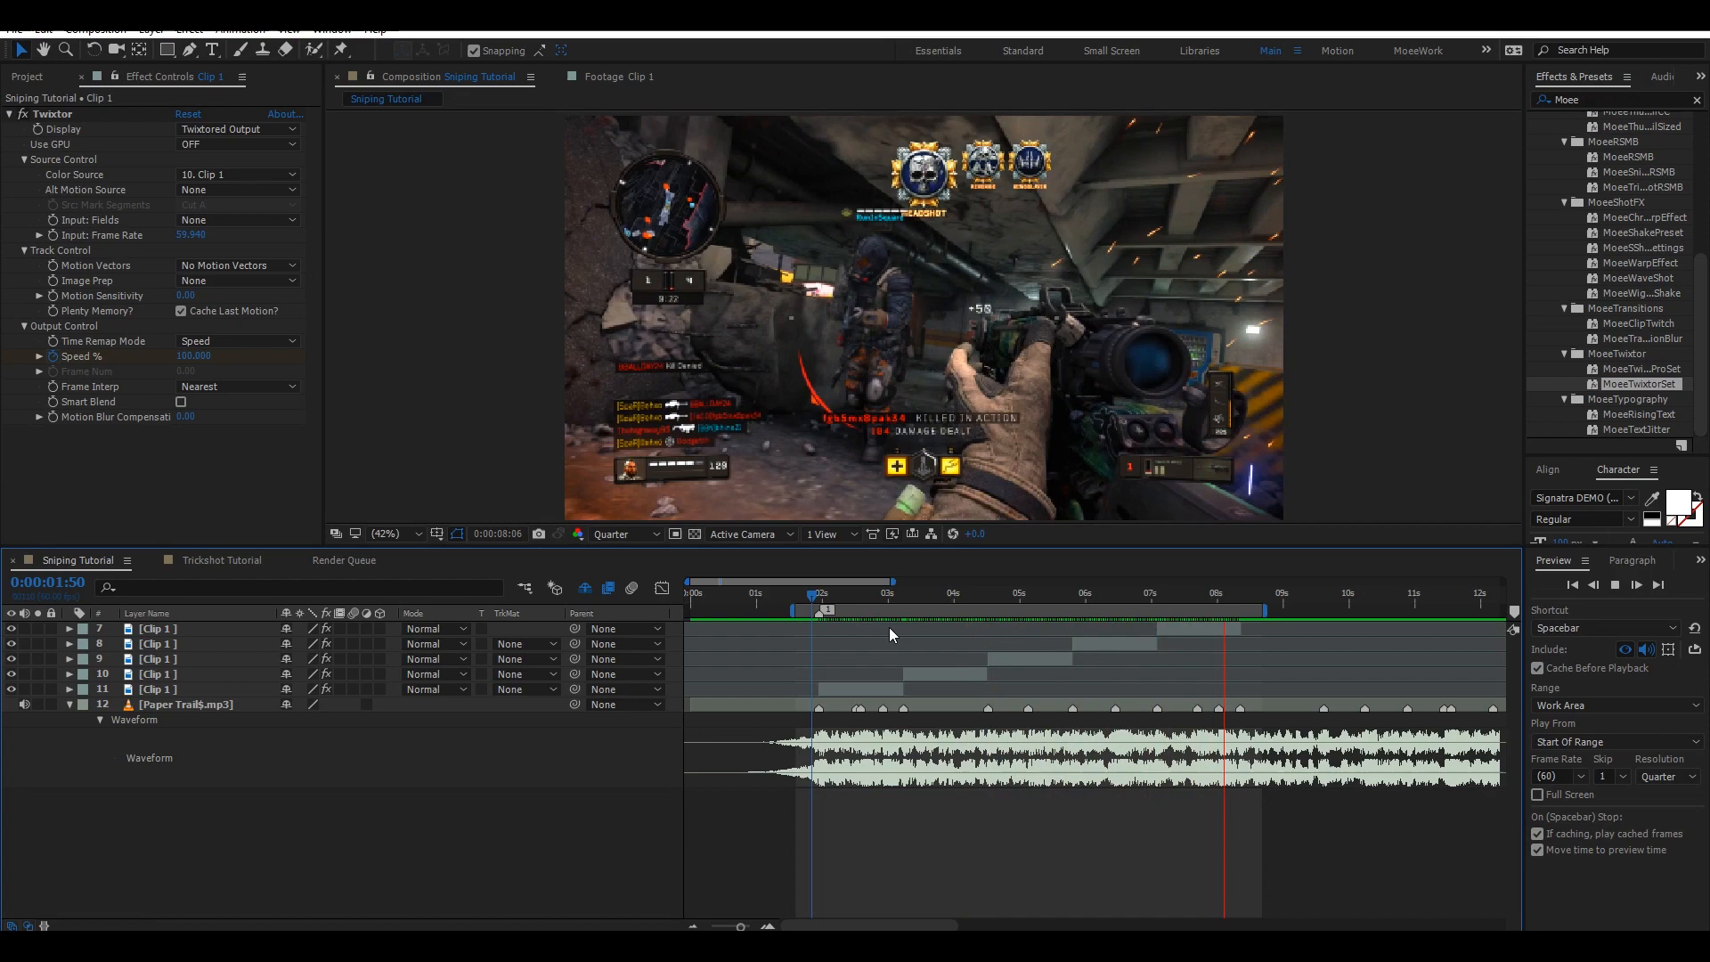
Enable Time Remapping on layer 8 with the playhead at 0:00:05:48.
{"action": "left_click", "coordinate": [1158, 590]}
{"action": "left_click_drag", "start_coordinate": [1154, 594], "coordinate": [1063, 640]}
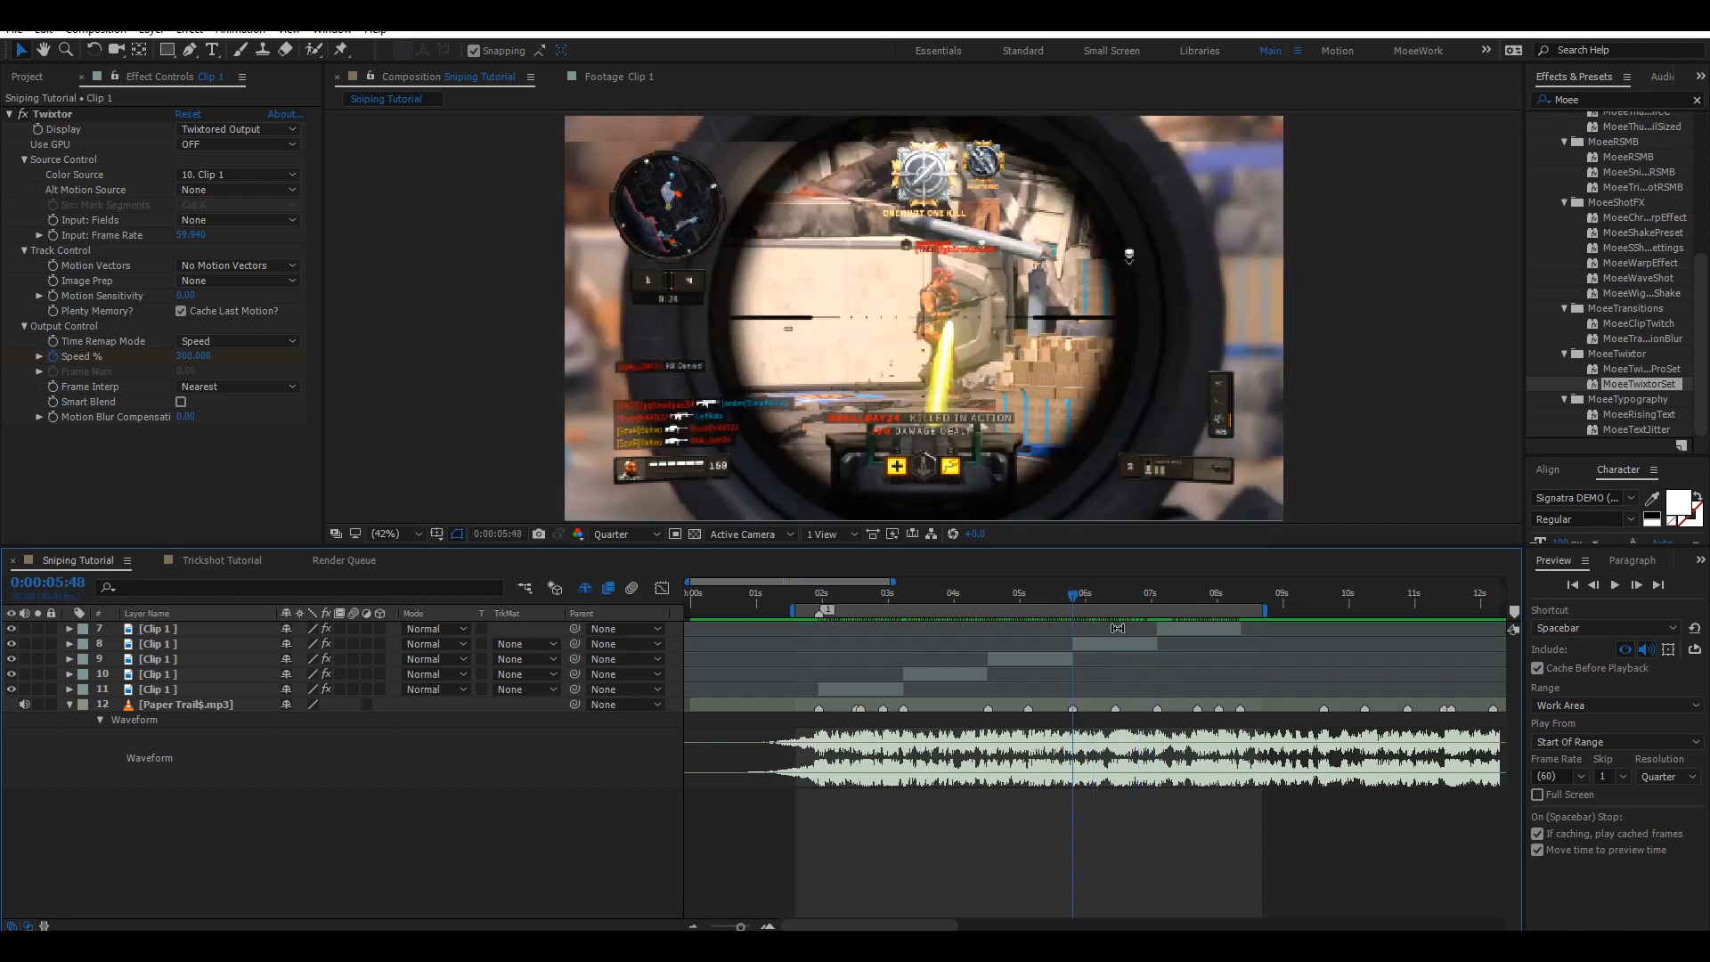
{"action": "left_click", "coordinate": [1113, 648]}
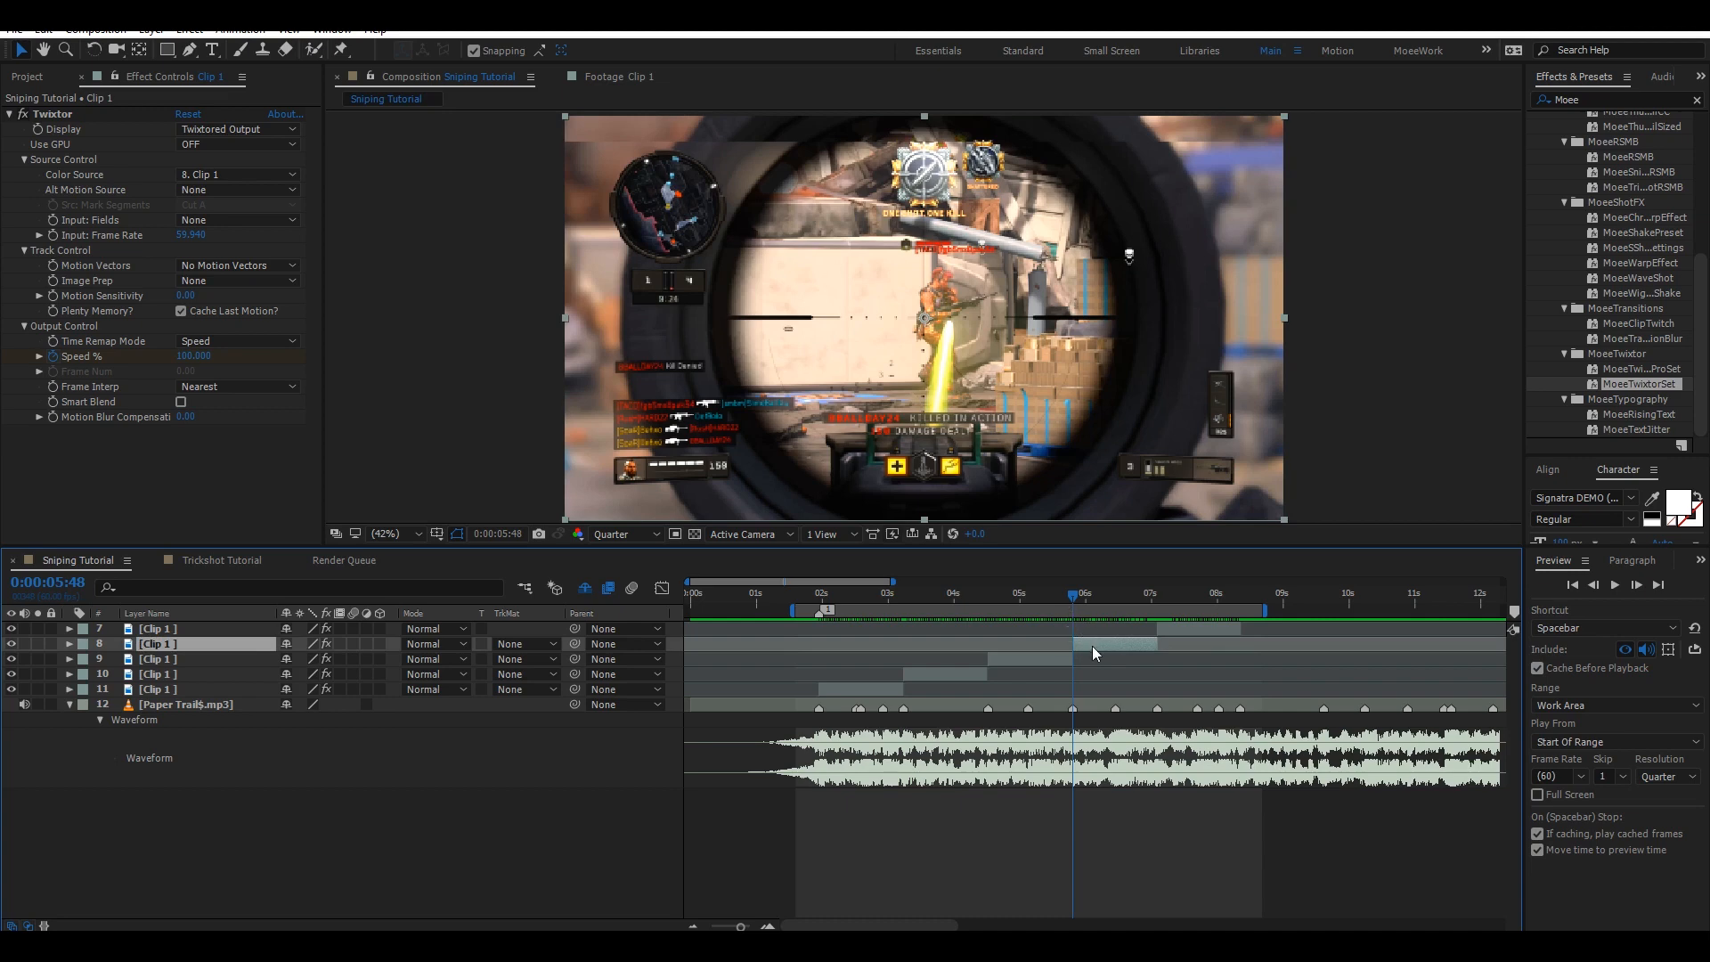
{"action": "right_click", "coordinate": [1092, 645]}
{"action": "mouse_move", "coordinate": [1195, 325]}
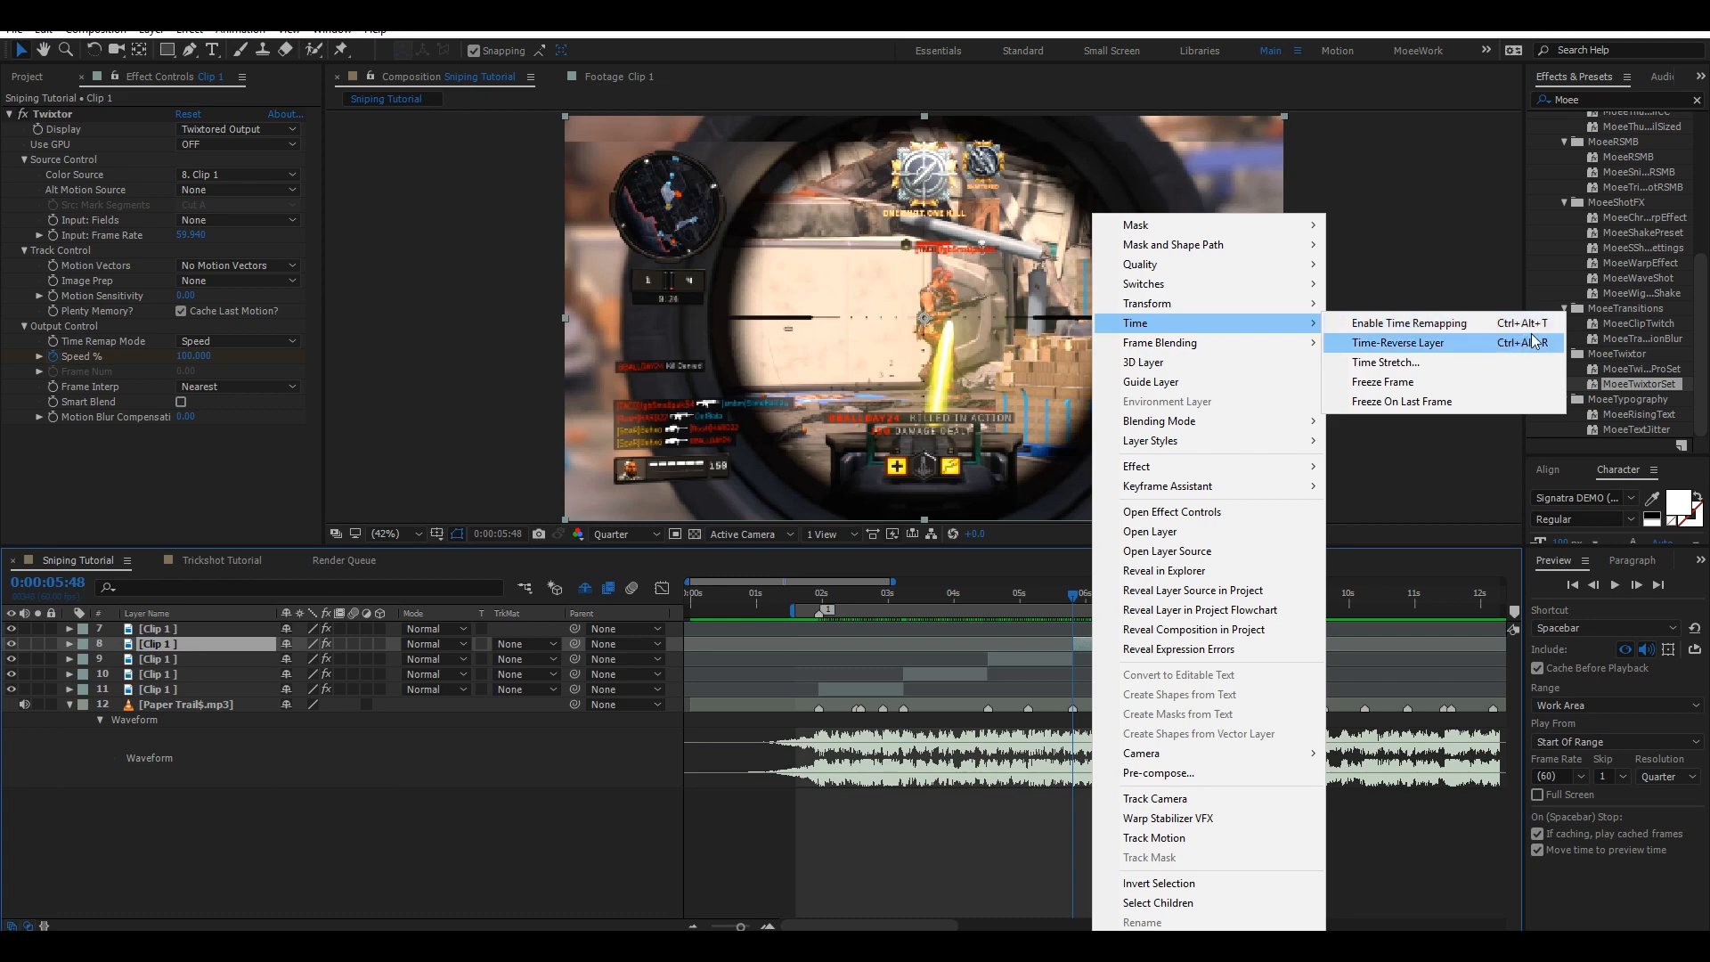
{"action": "left_click", "coordinate": [1475, 326]}
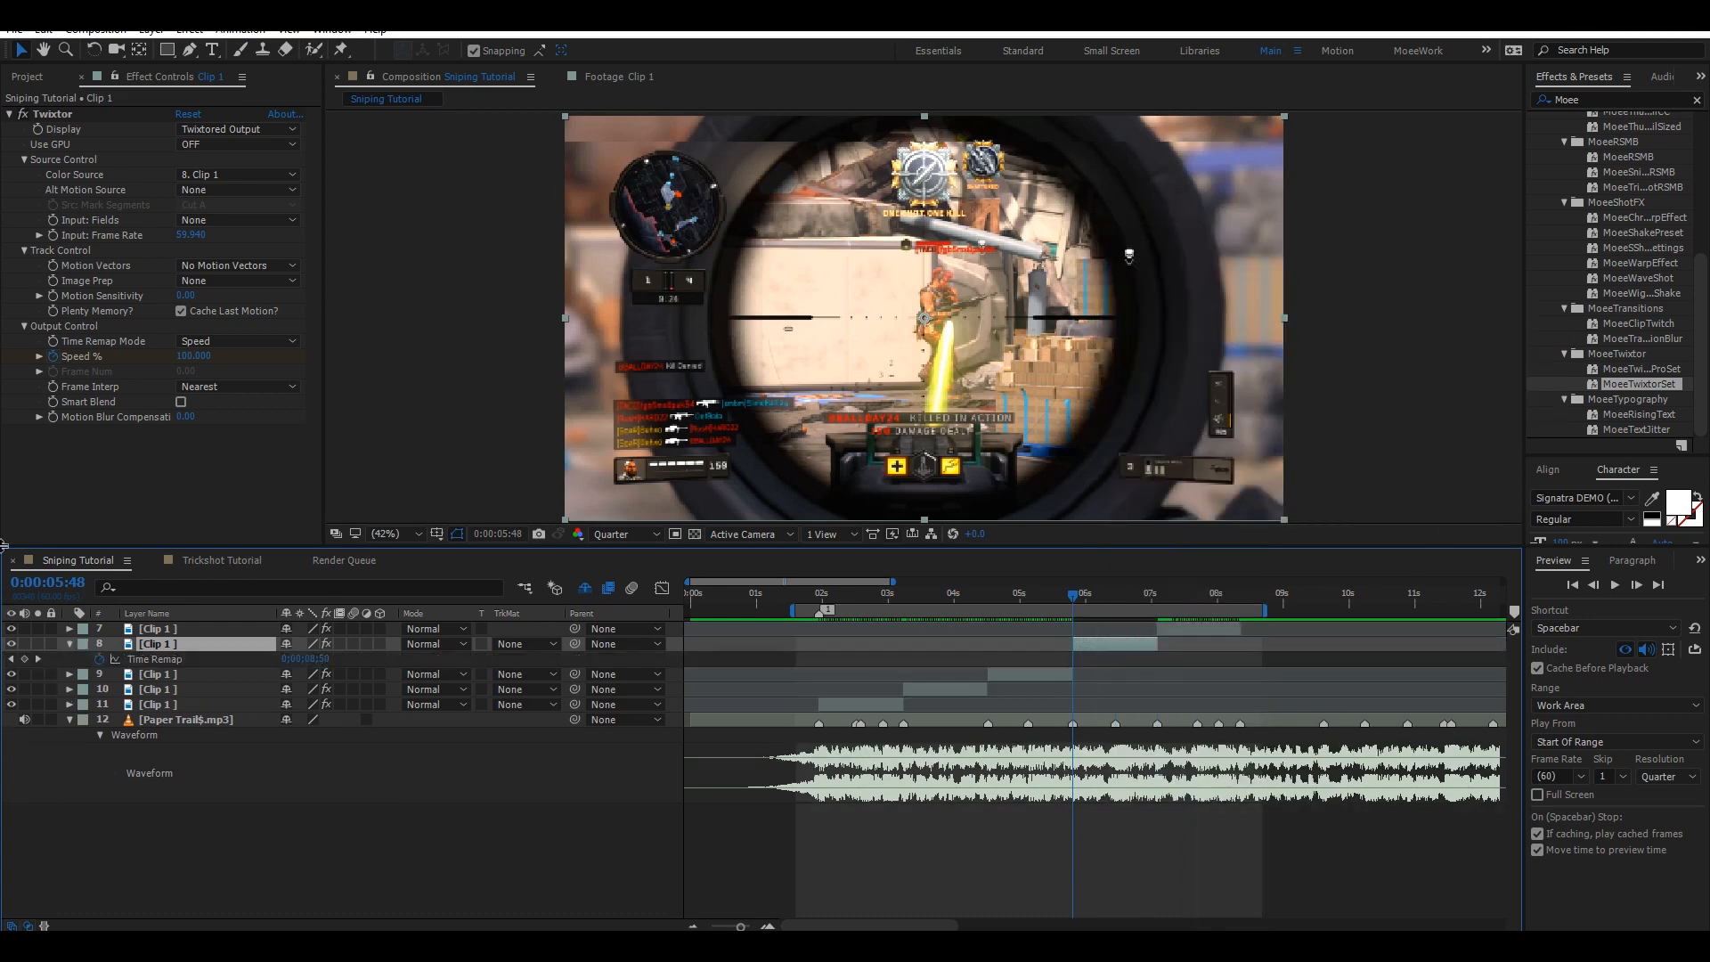
Add Time Remap keyframes on layer 8 at 0:00:05:48 and at about 0:00:06:48, scrubbing the second Time Remap value.
{"action": "key", "text": "ctrl+s"}
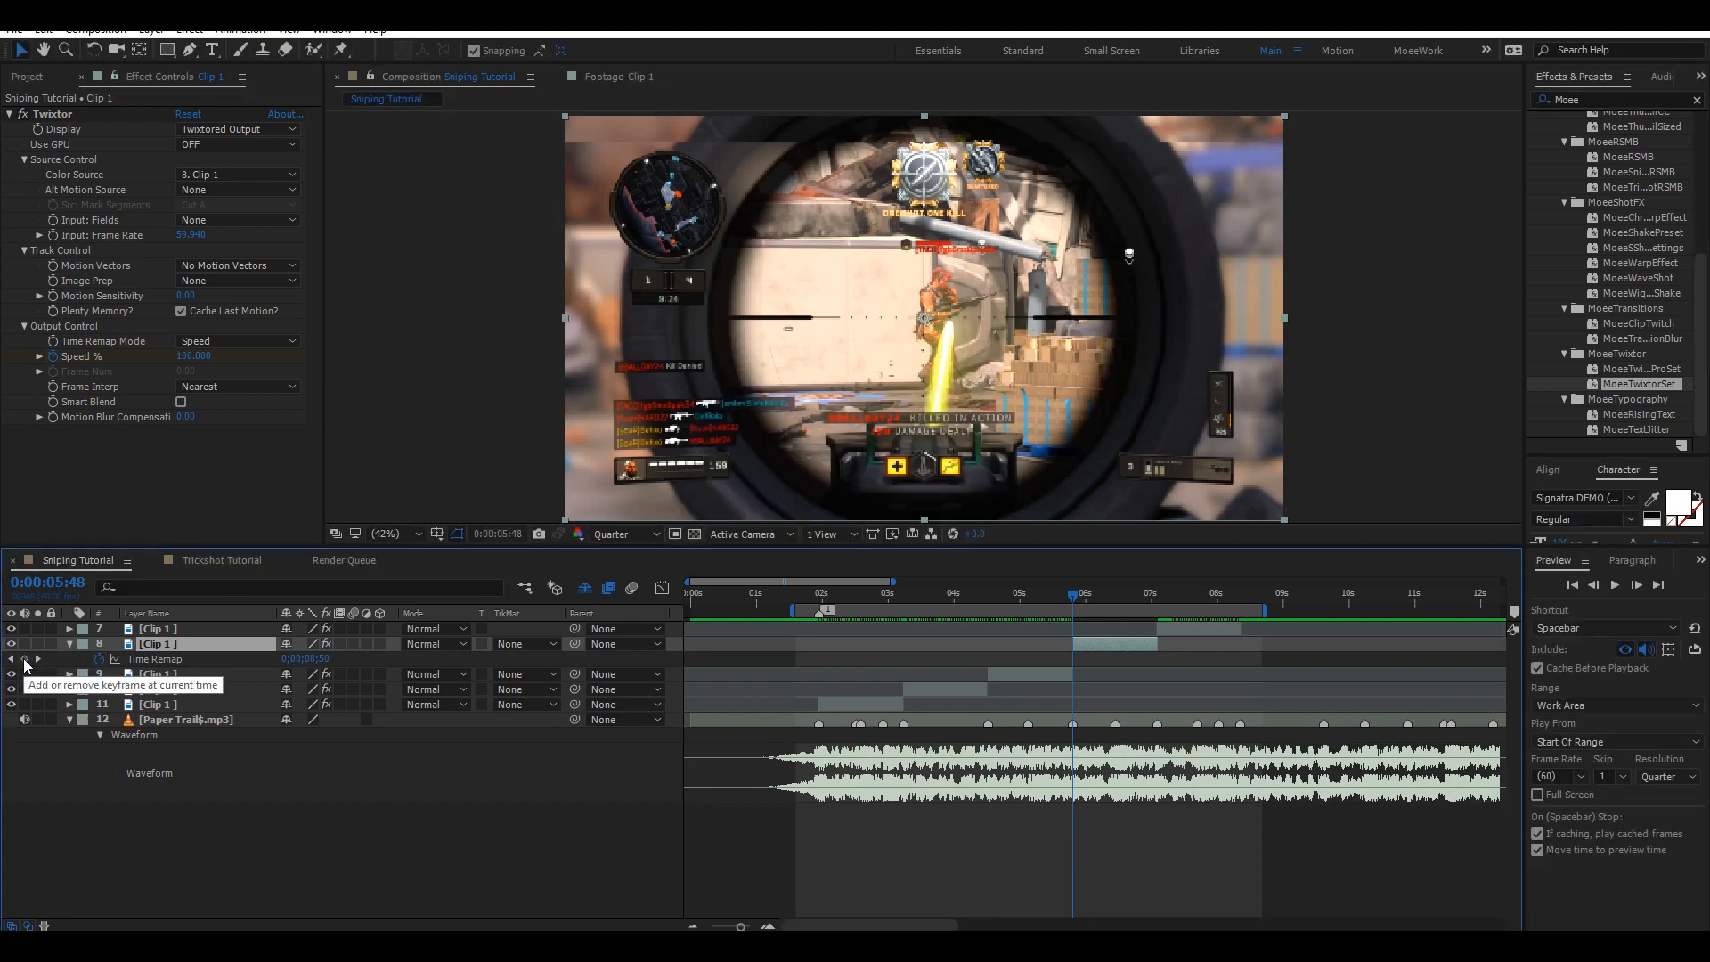
{"action": "left_click", "coordinate": [24, 660]}
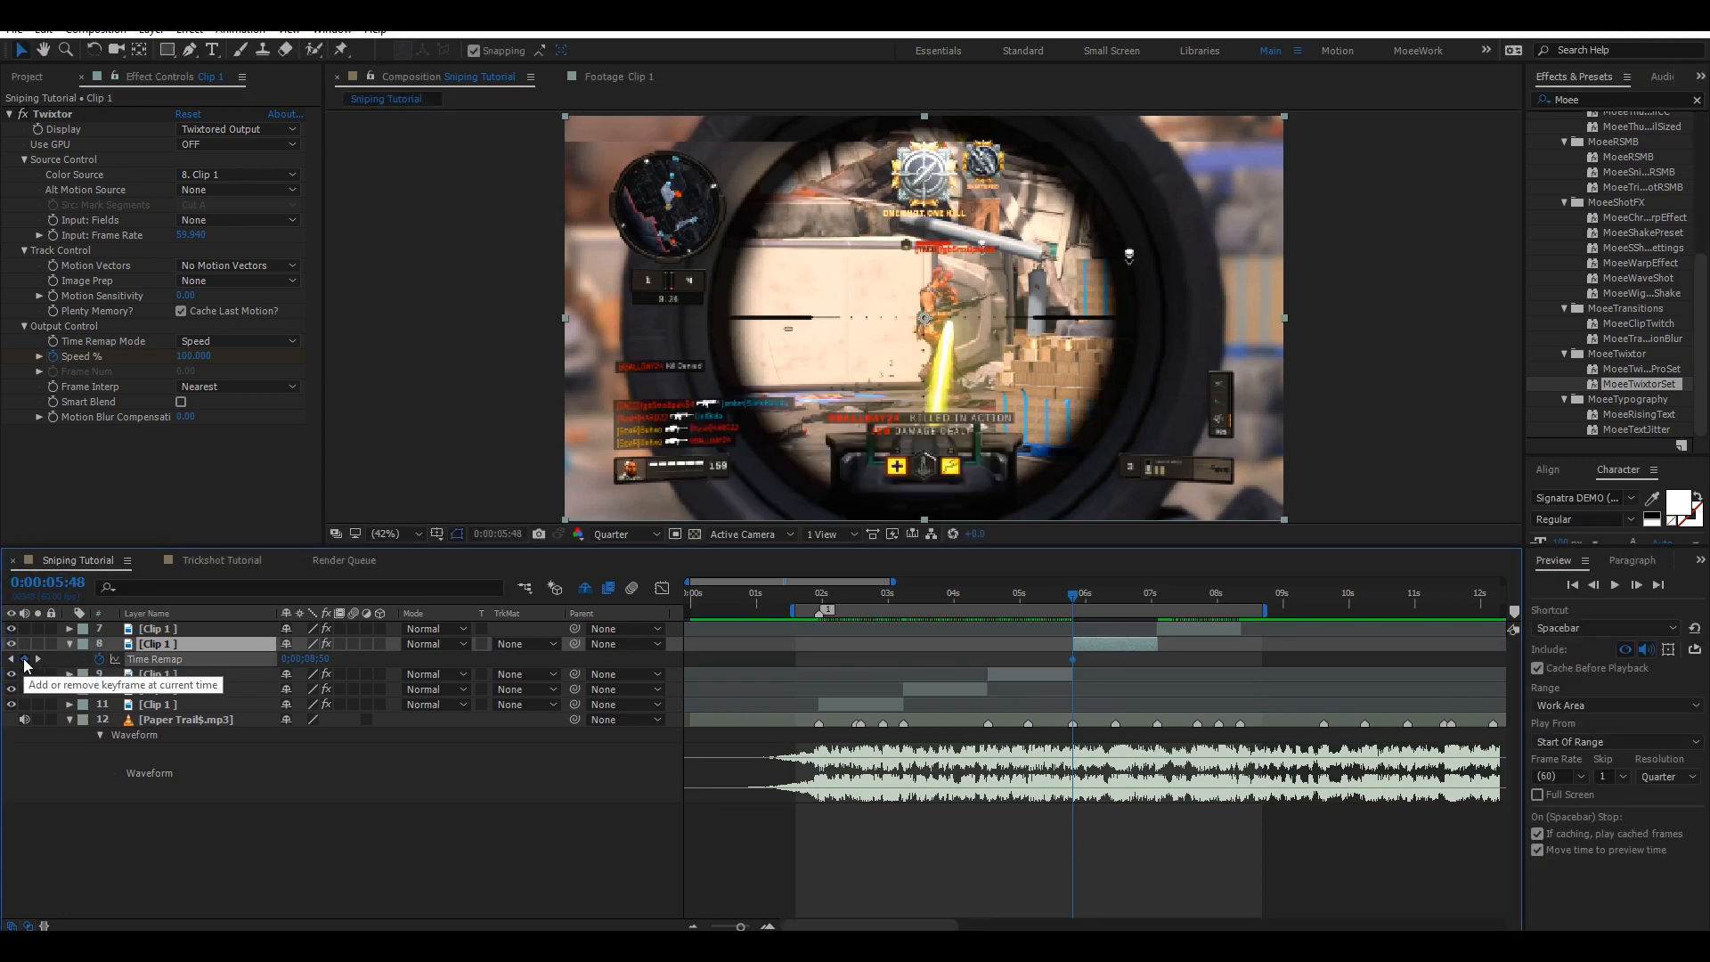
{"action": "left_click", "coordinate": [1133, 595]}
{"action": "left_click_drag", "start_coordinate": [1133, 595], "coordinate": [1139, 591]}
{"action": "left_click_drag", "start_coordinate": [326, 660], "coordinate": [373, 653]}
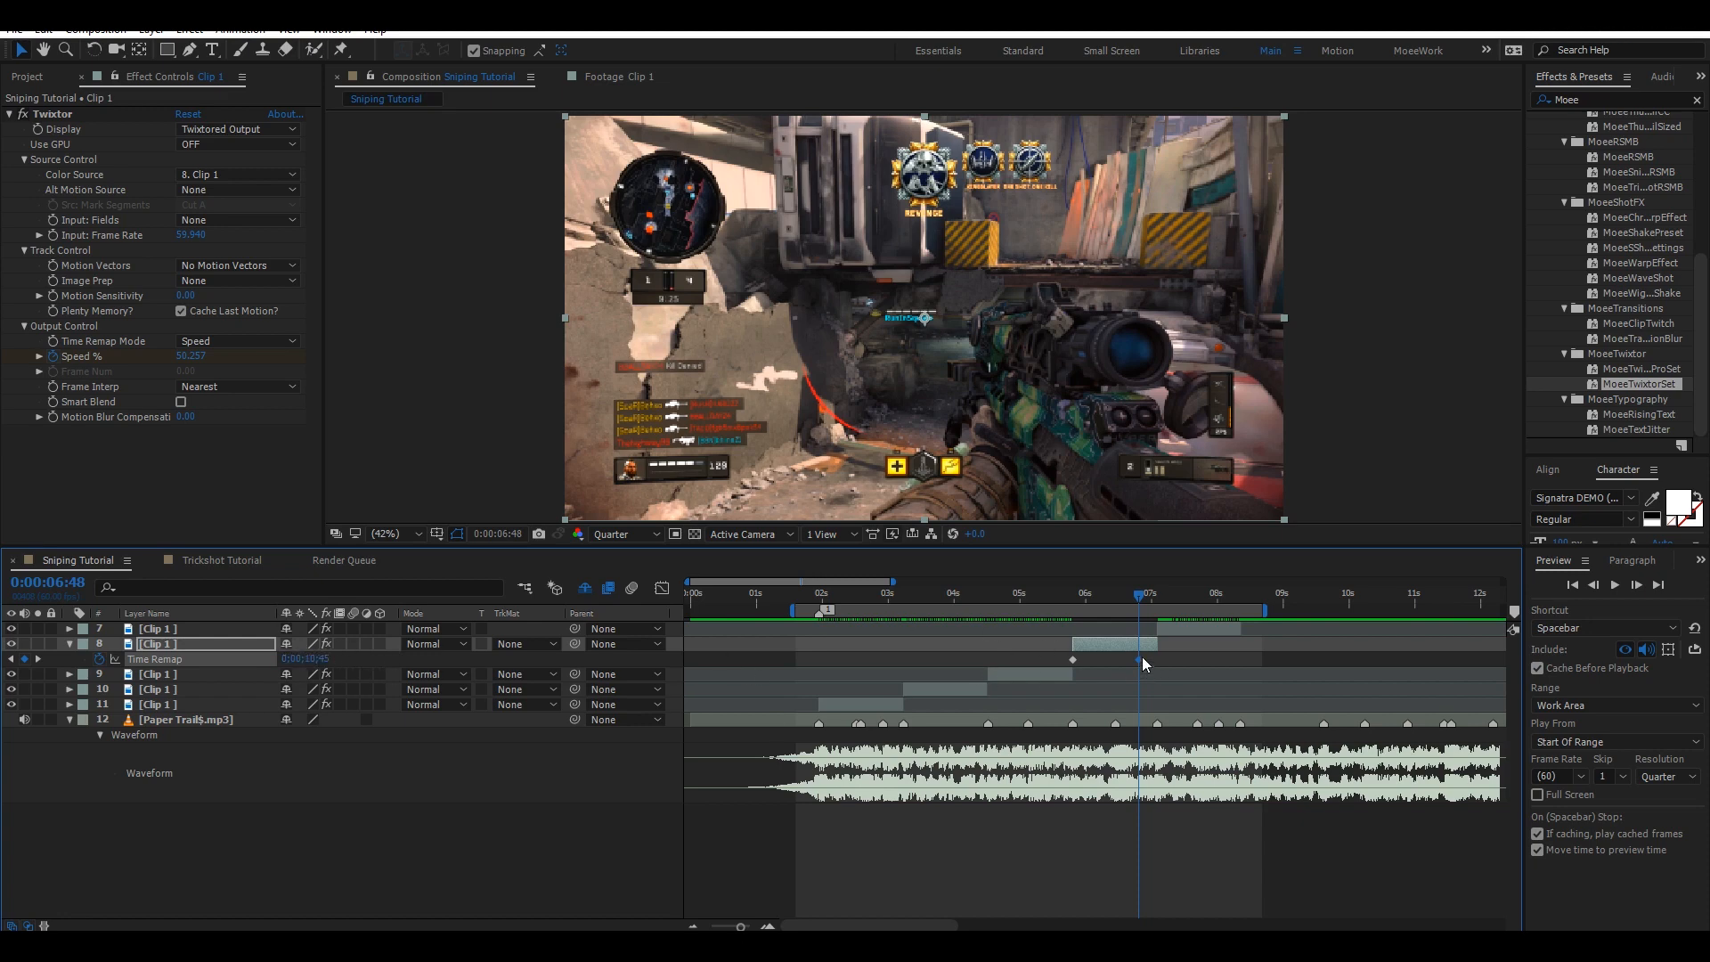
Move layer 8's second Time Remap keyframe to about 0:00:07:00 and save the project.
{"action": "left_click_drag", "start_coordinate": [1141, 660], "coordinate": [1162, 657]}
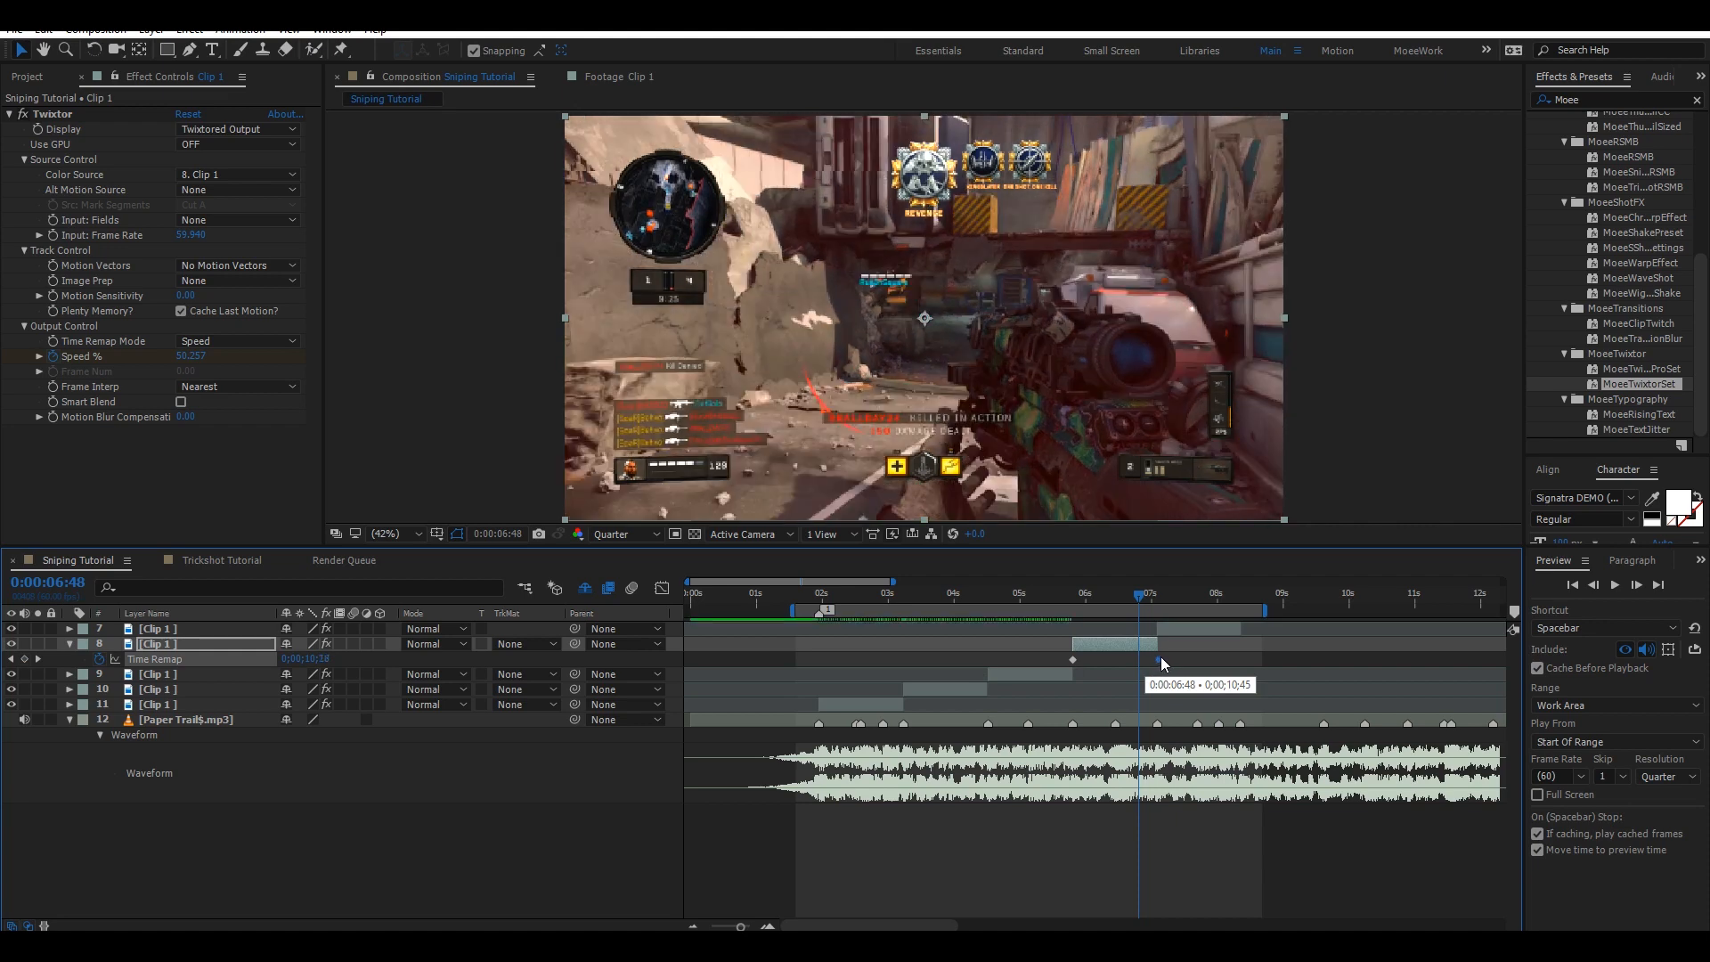
{"action": "left_click", "coordinate": [1152, 610]}
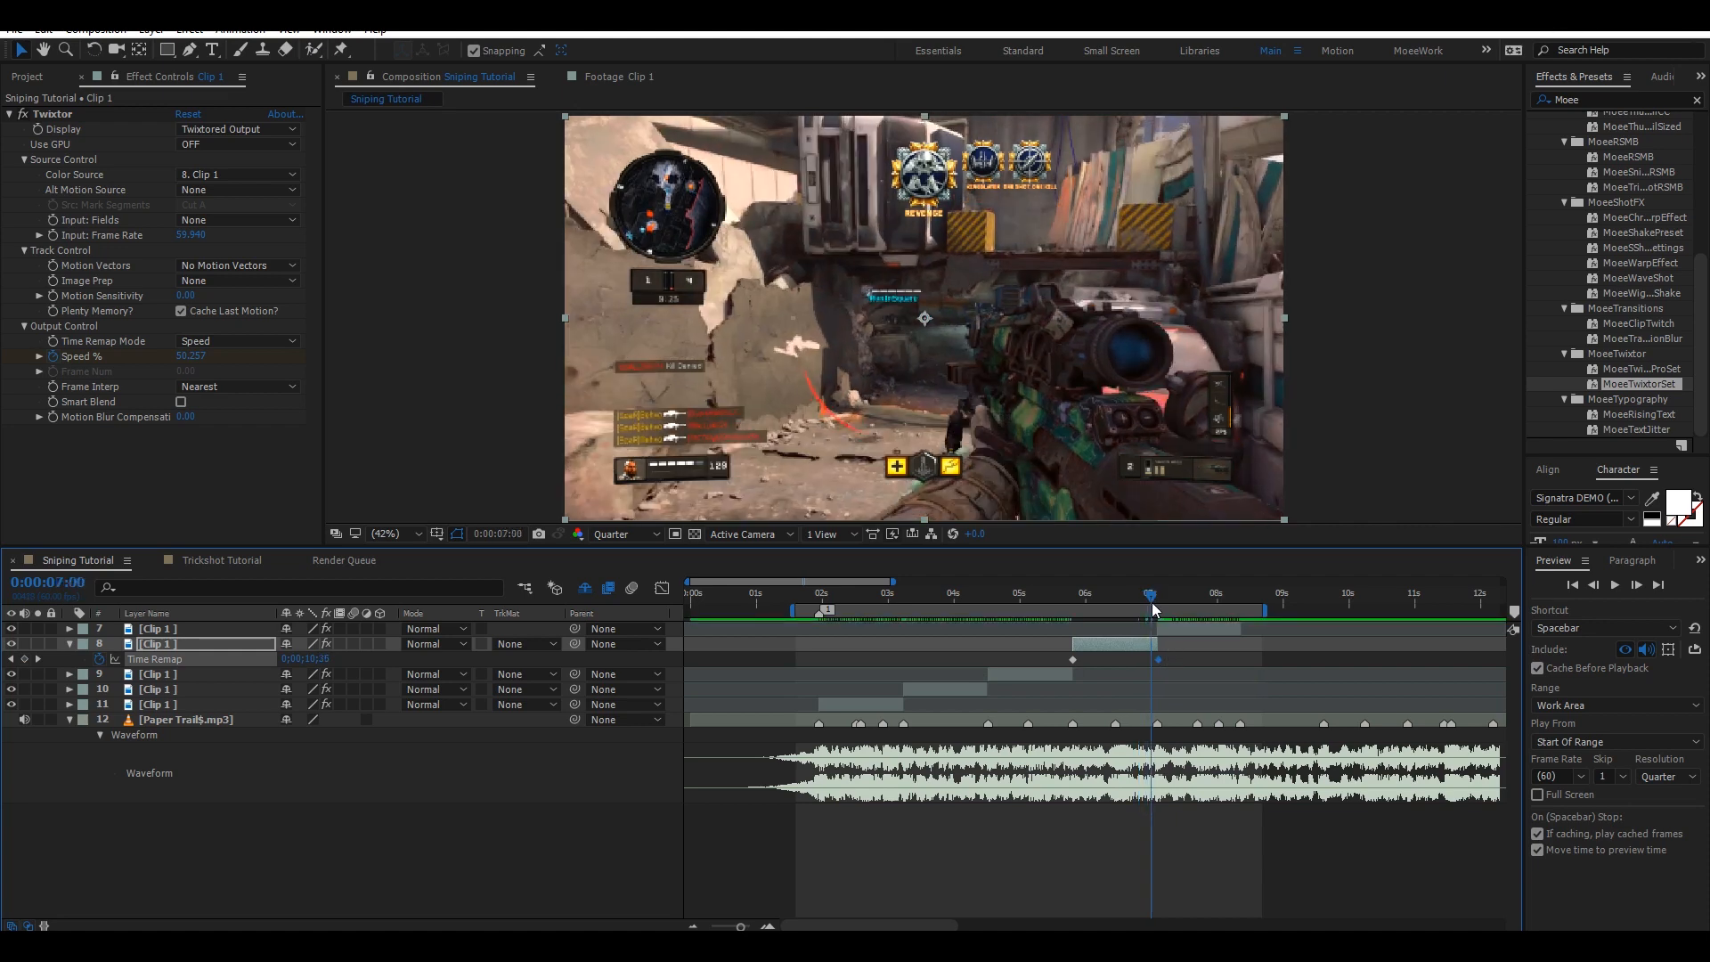
{"action": "left_click", "coordinate": [1162, 663]}
{"action": "left_click", "coordinate": [1158, 660]}
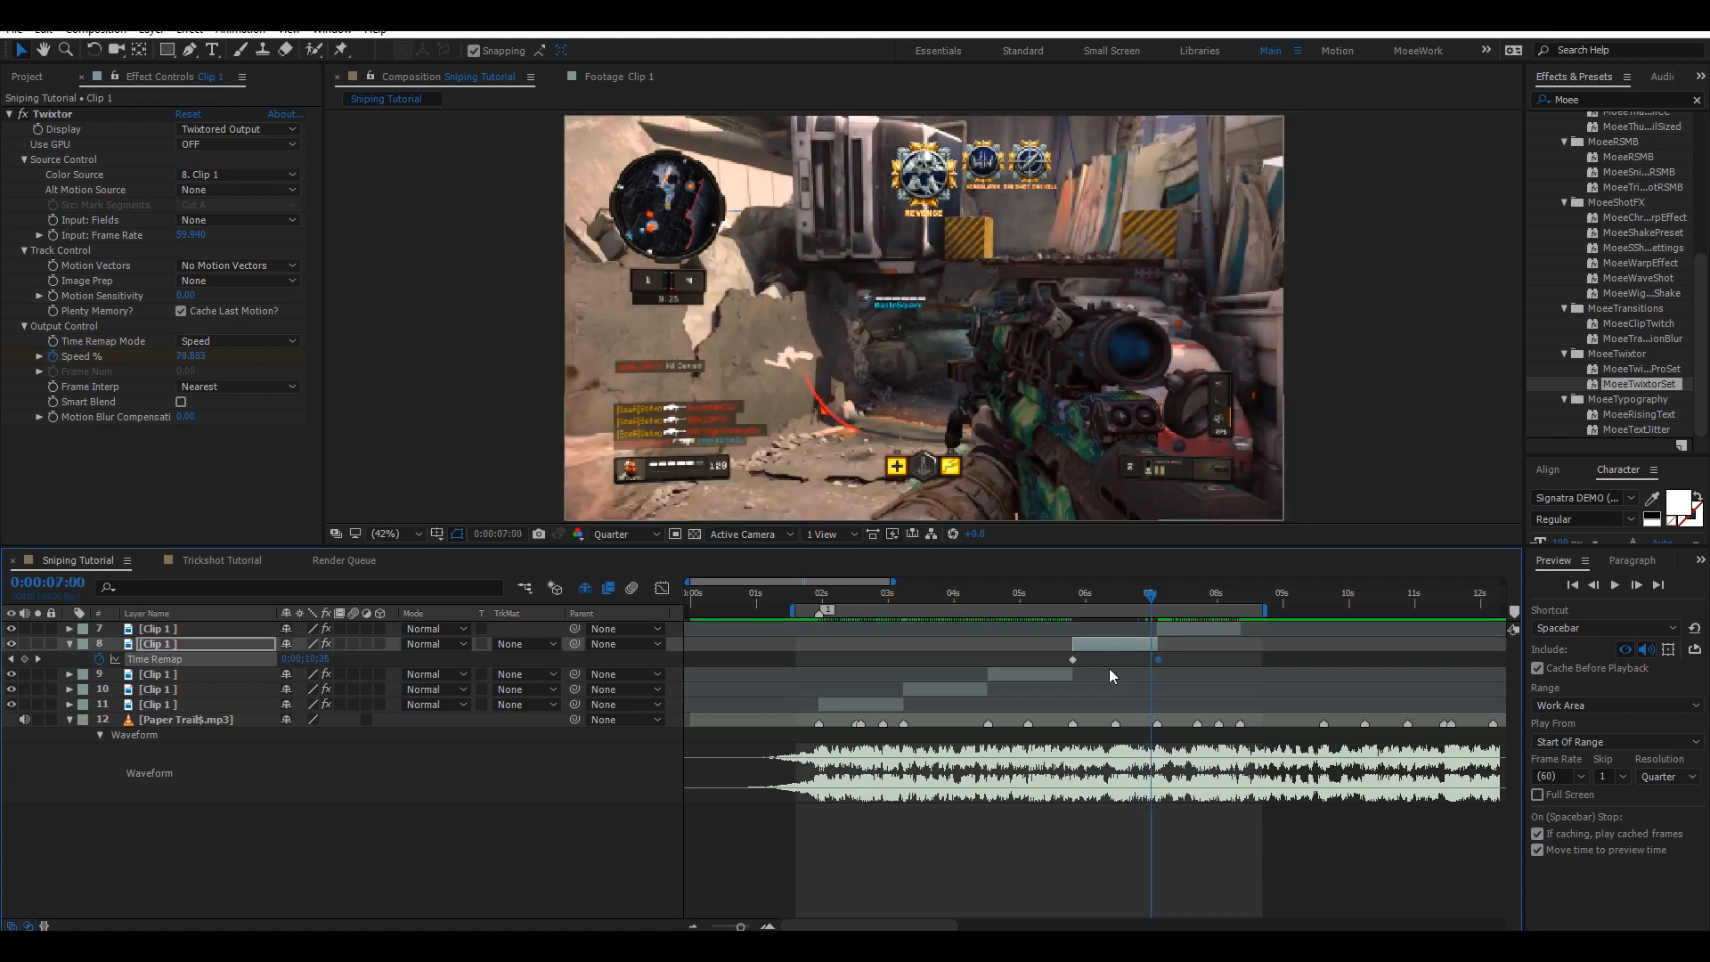
{"action": "left_click", "coordinate": [1158, 660]}
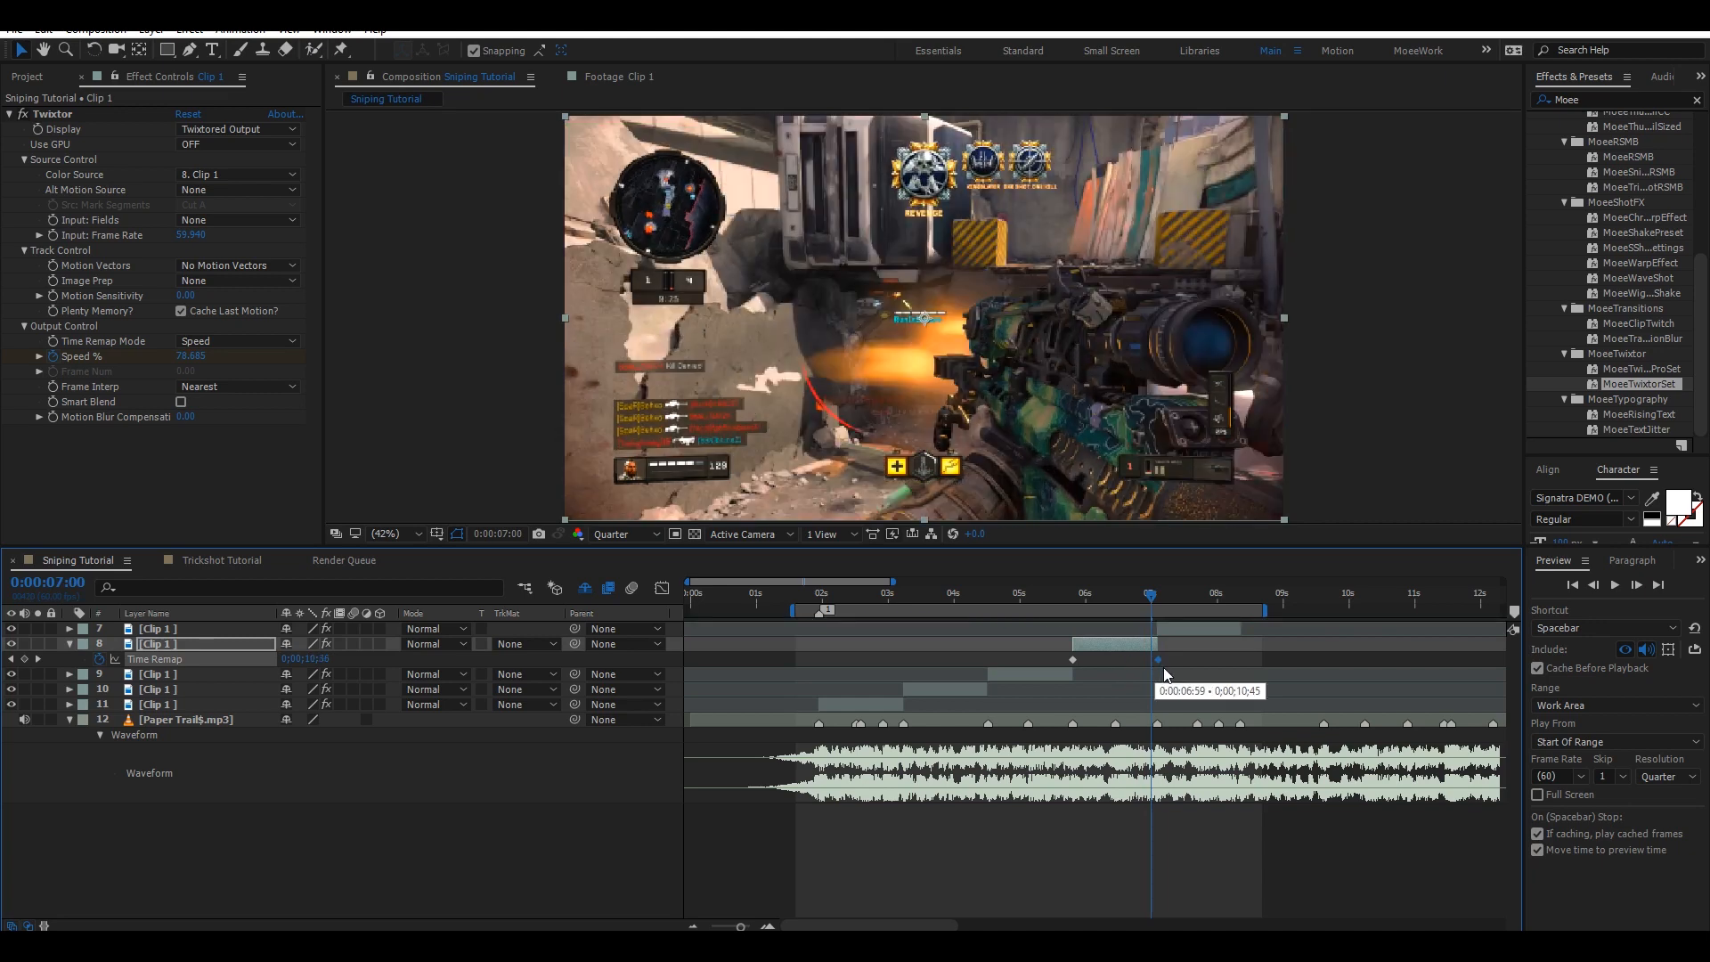
{"action": "key", "text": "ctrl+s"}
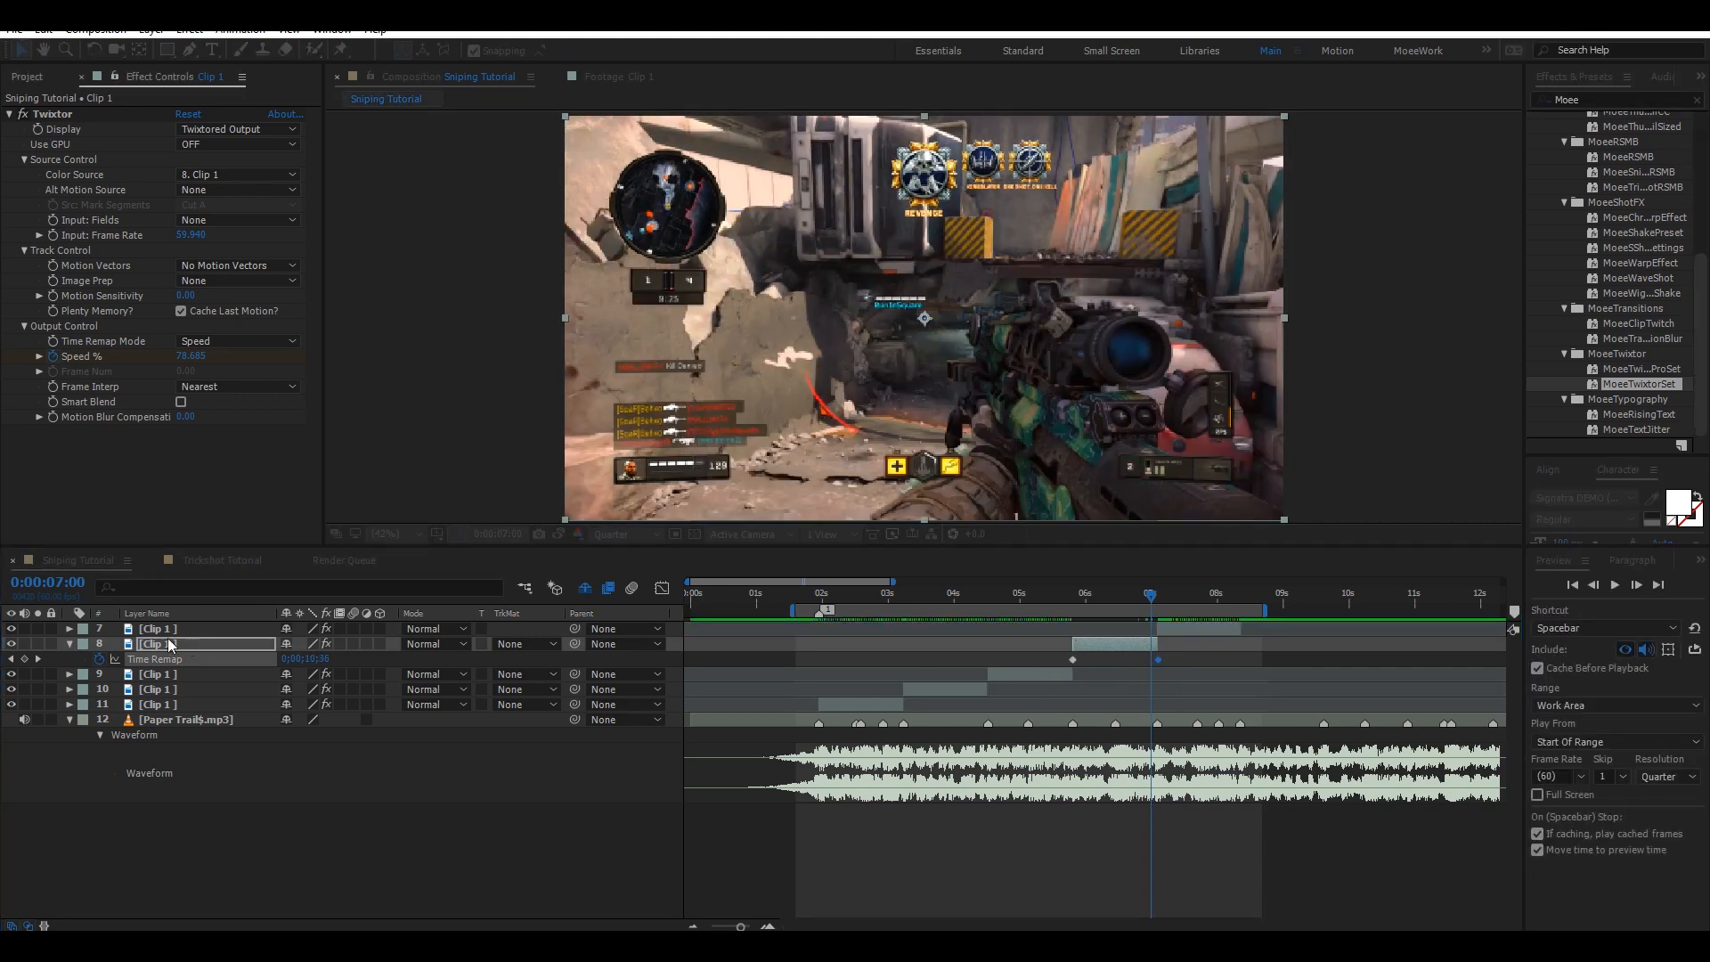
{"action": "left_click", "coordinate": [1157, 661], "text": "ctrl"}
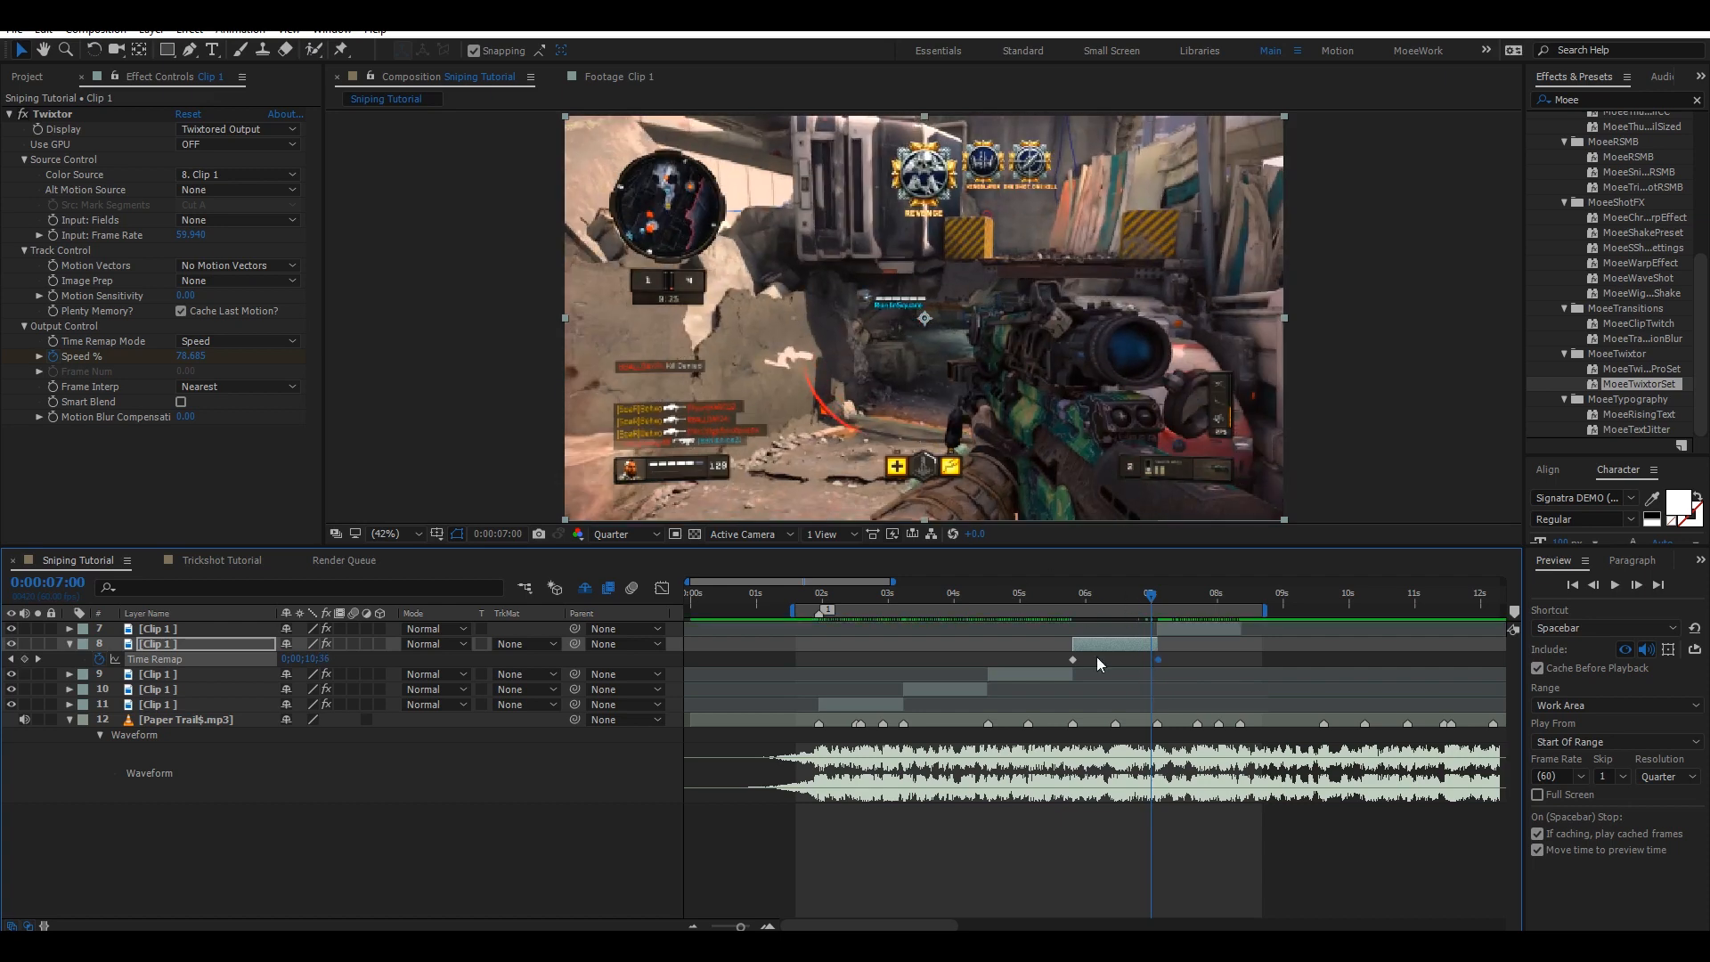
Review layer 8's keyframes and play a preview of the montage.
{"action": "left_click", "coordinate": [1115, 595]}
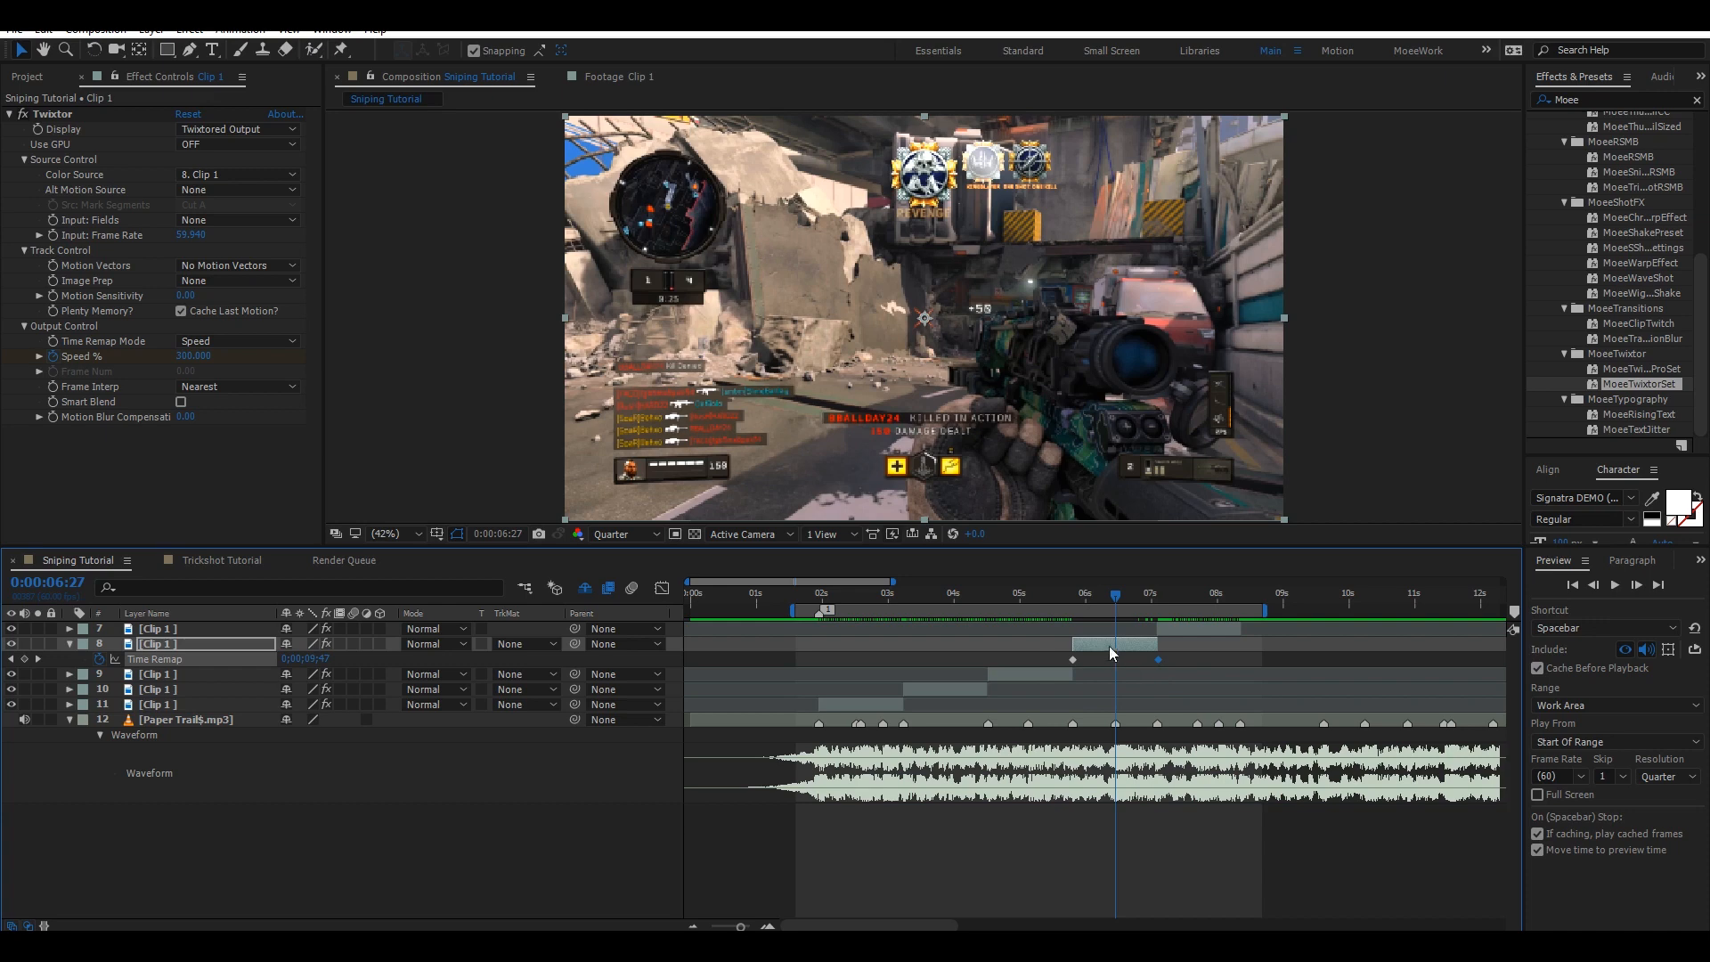
{"action": "key", "text": "u"}
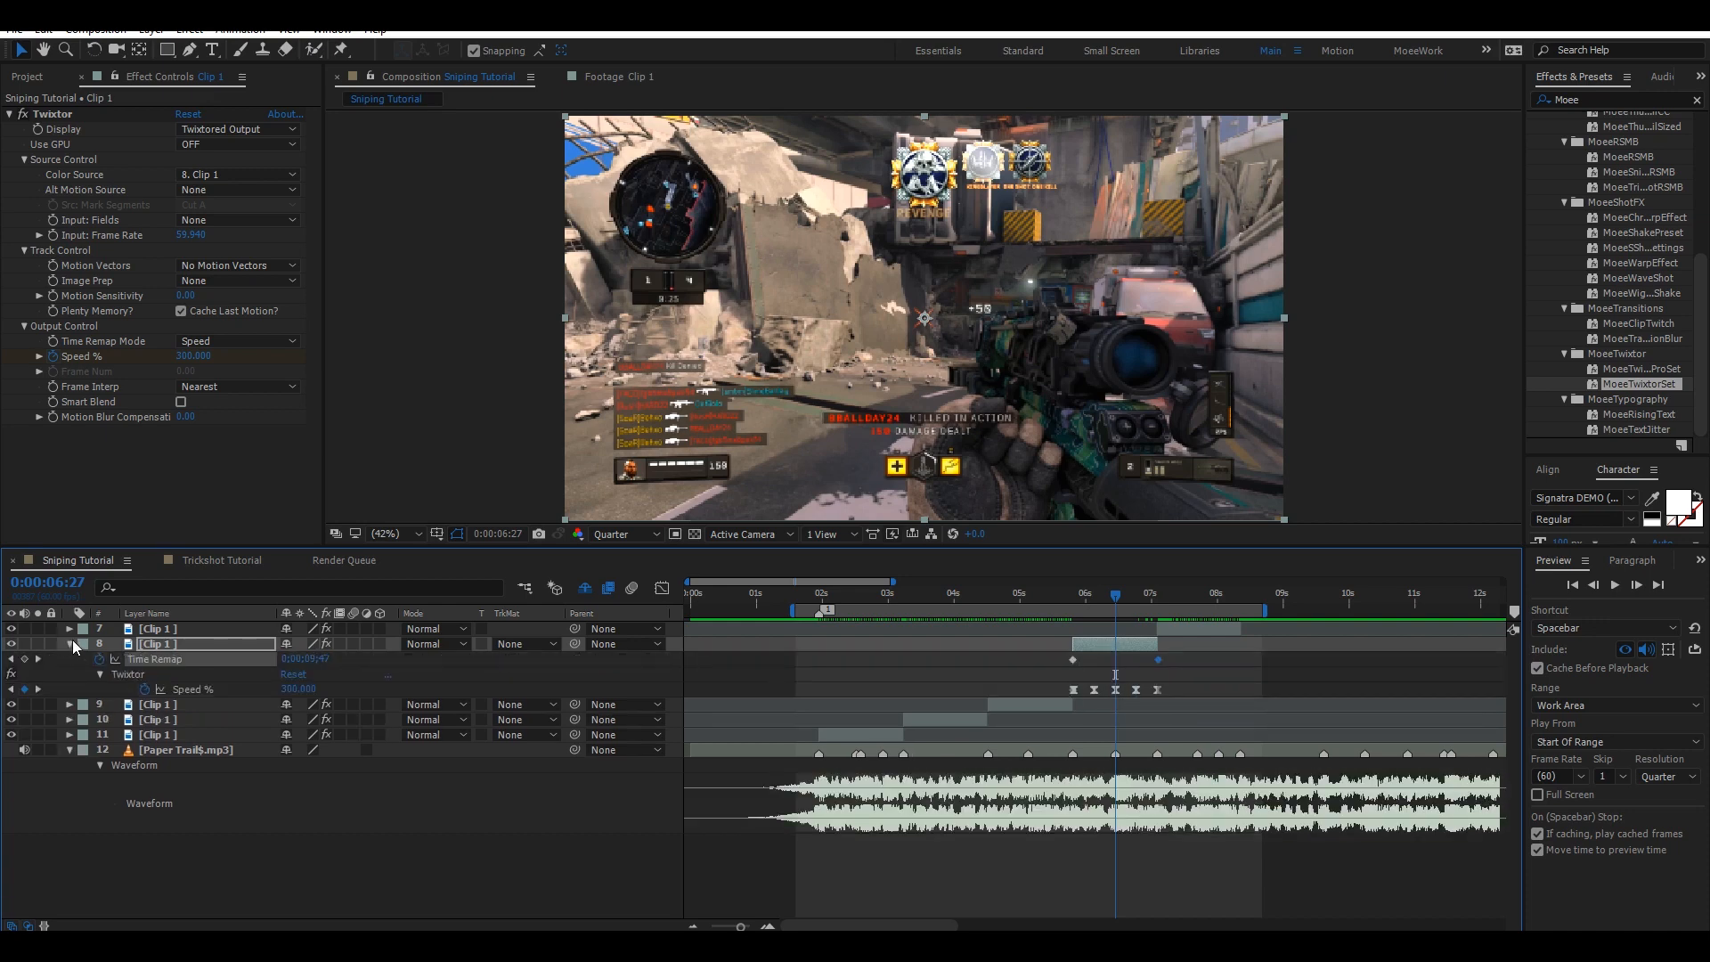
{"action": "key", "text": "u"}
{"action": "key", "text": "ctrl+s"}
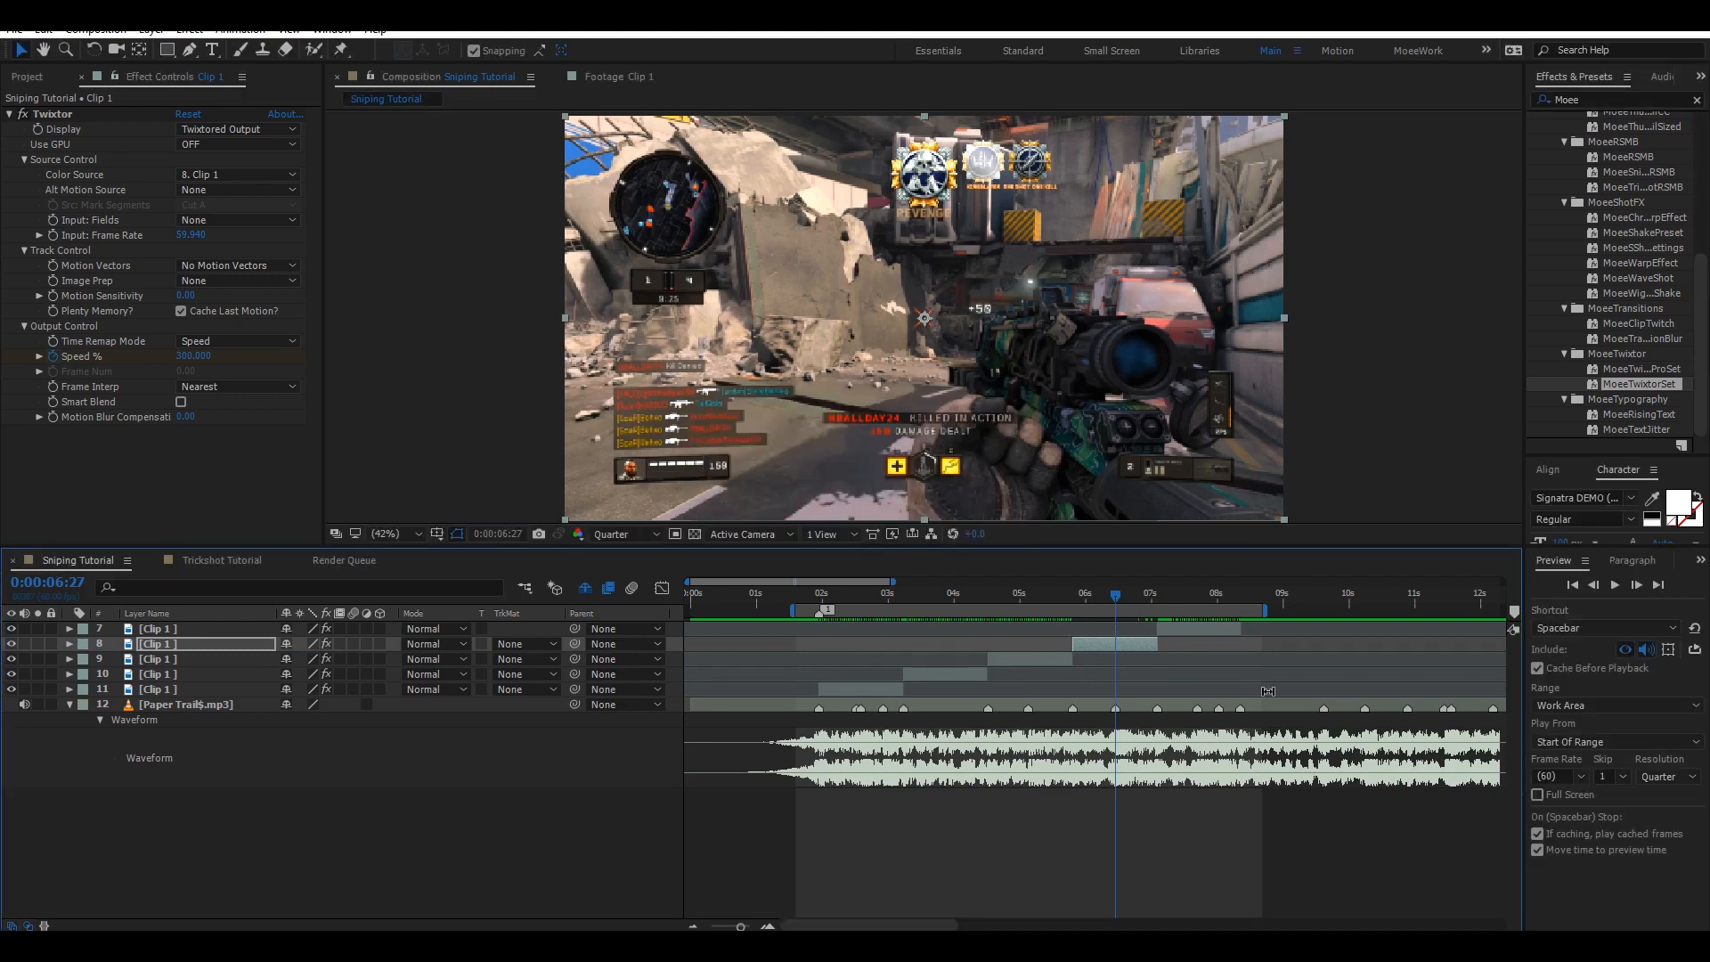
{"action": "key", "text": "space"}
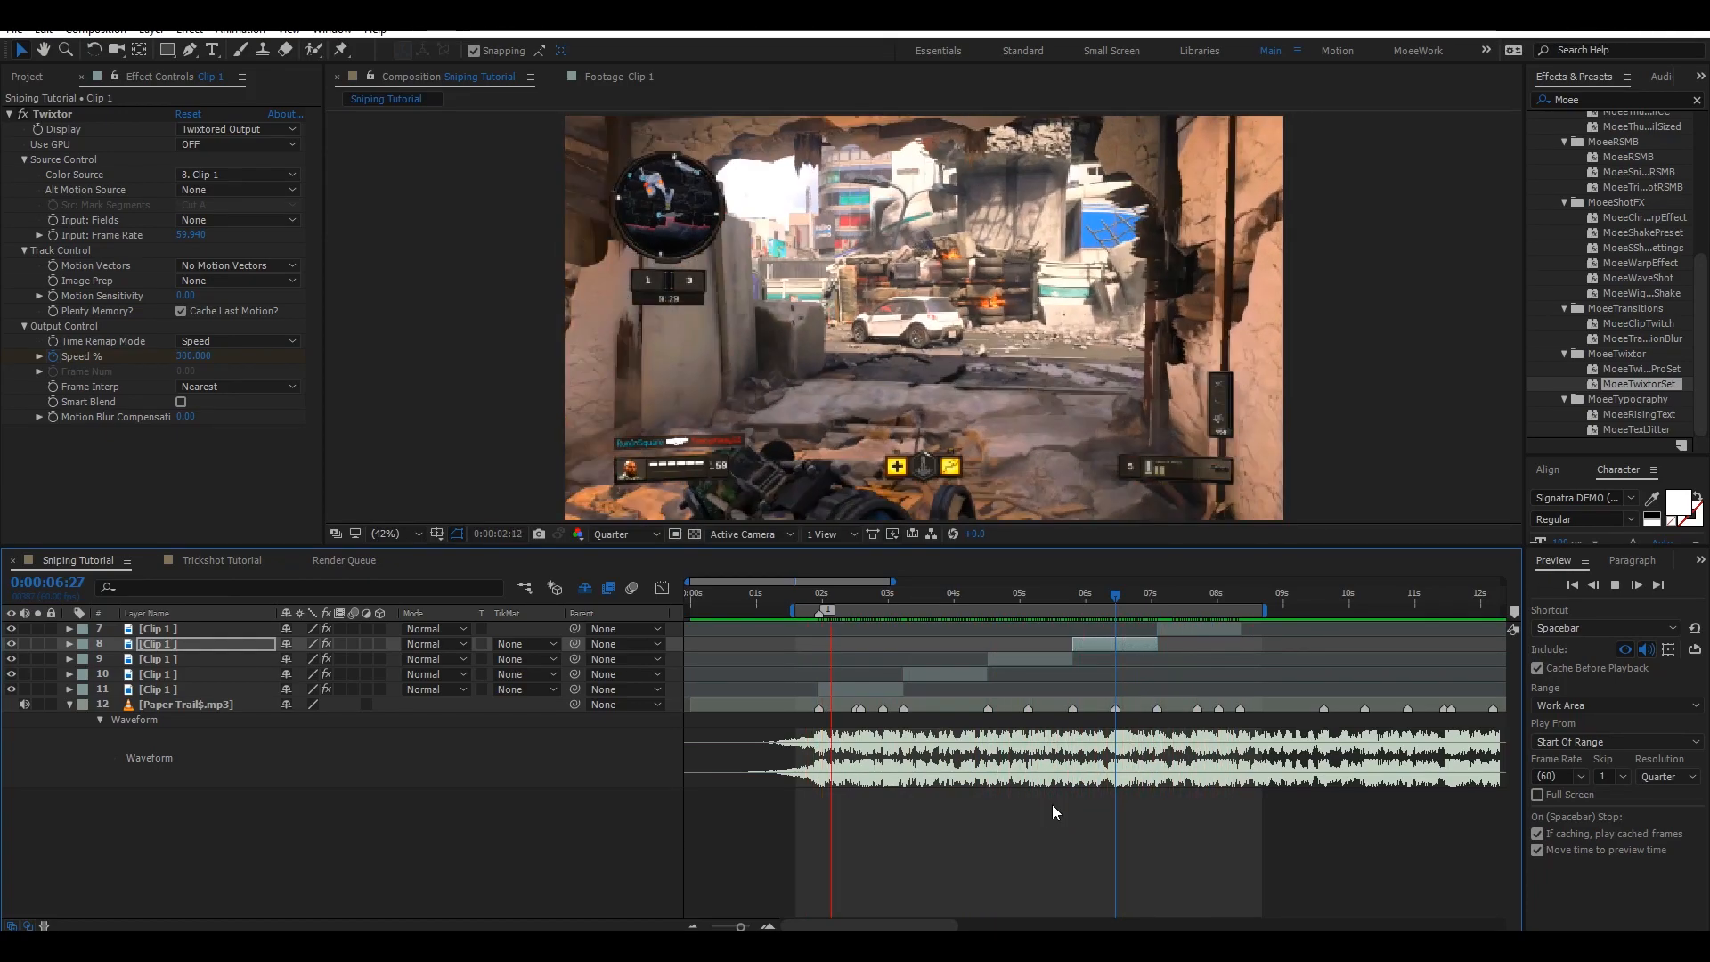
{"action": "key", "text": "space"}
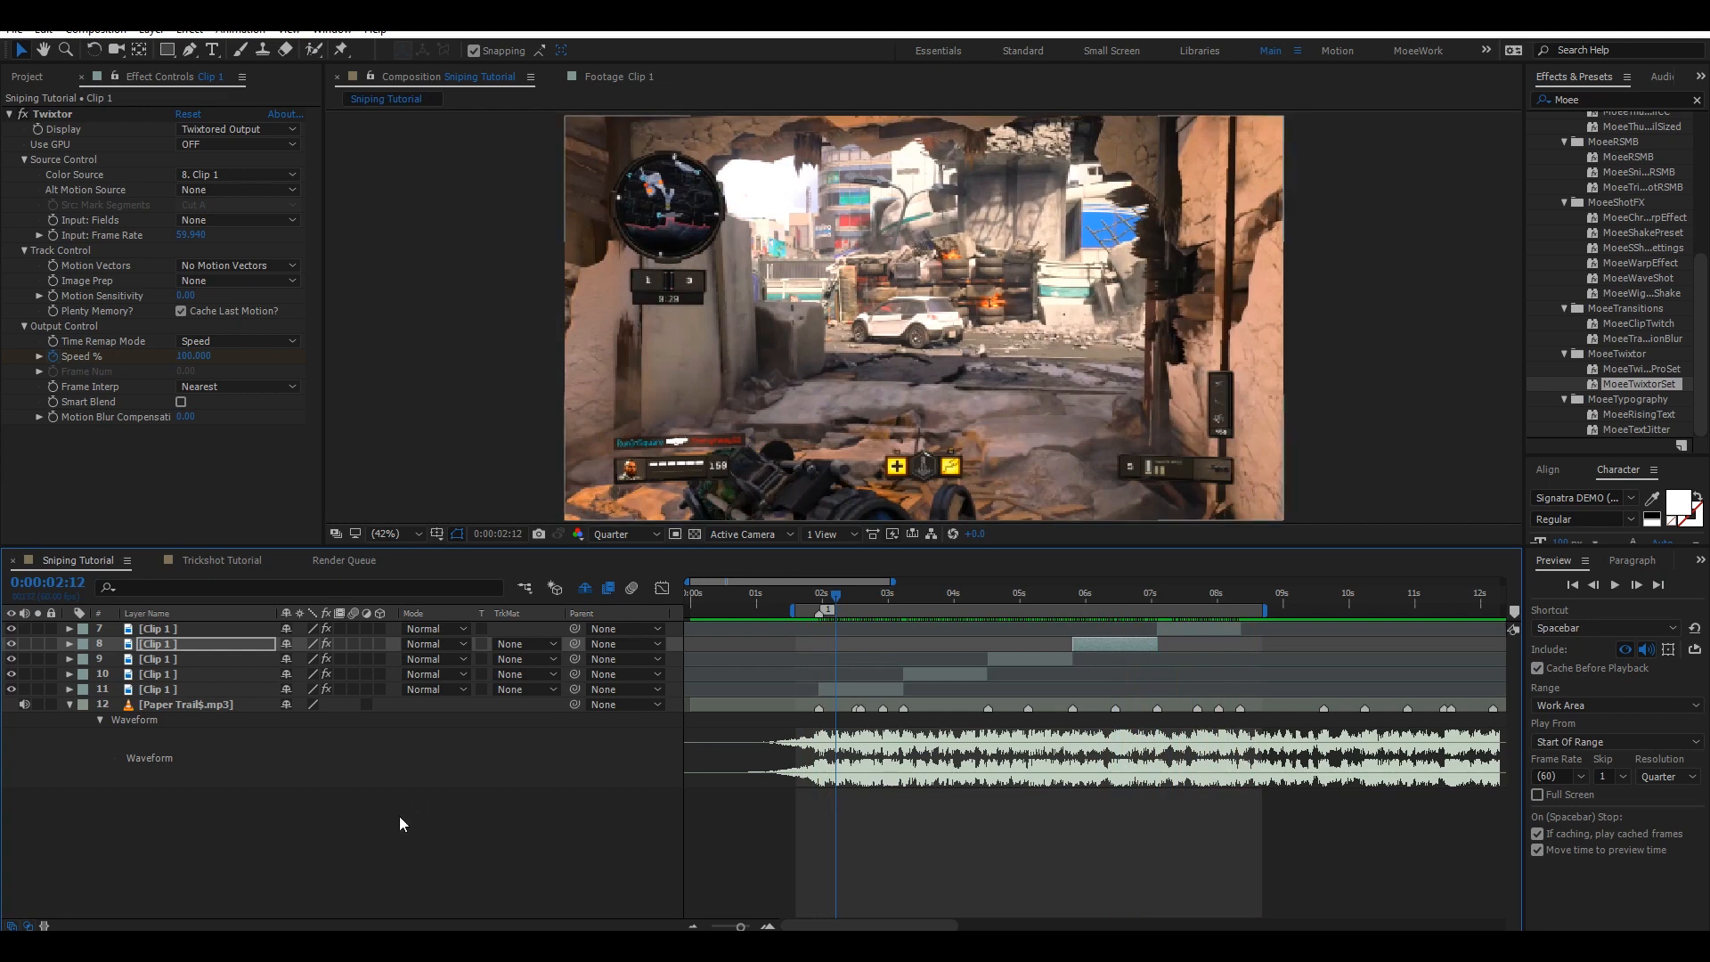
Set layer 11's Twixtor Speed % to 50 at 0:00:02:14.
{"action": "left_click", "coordinate": [891, 691]}
{"action": "key", "text": "u"}
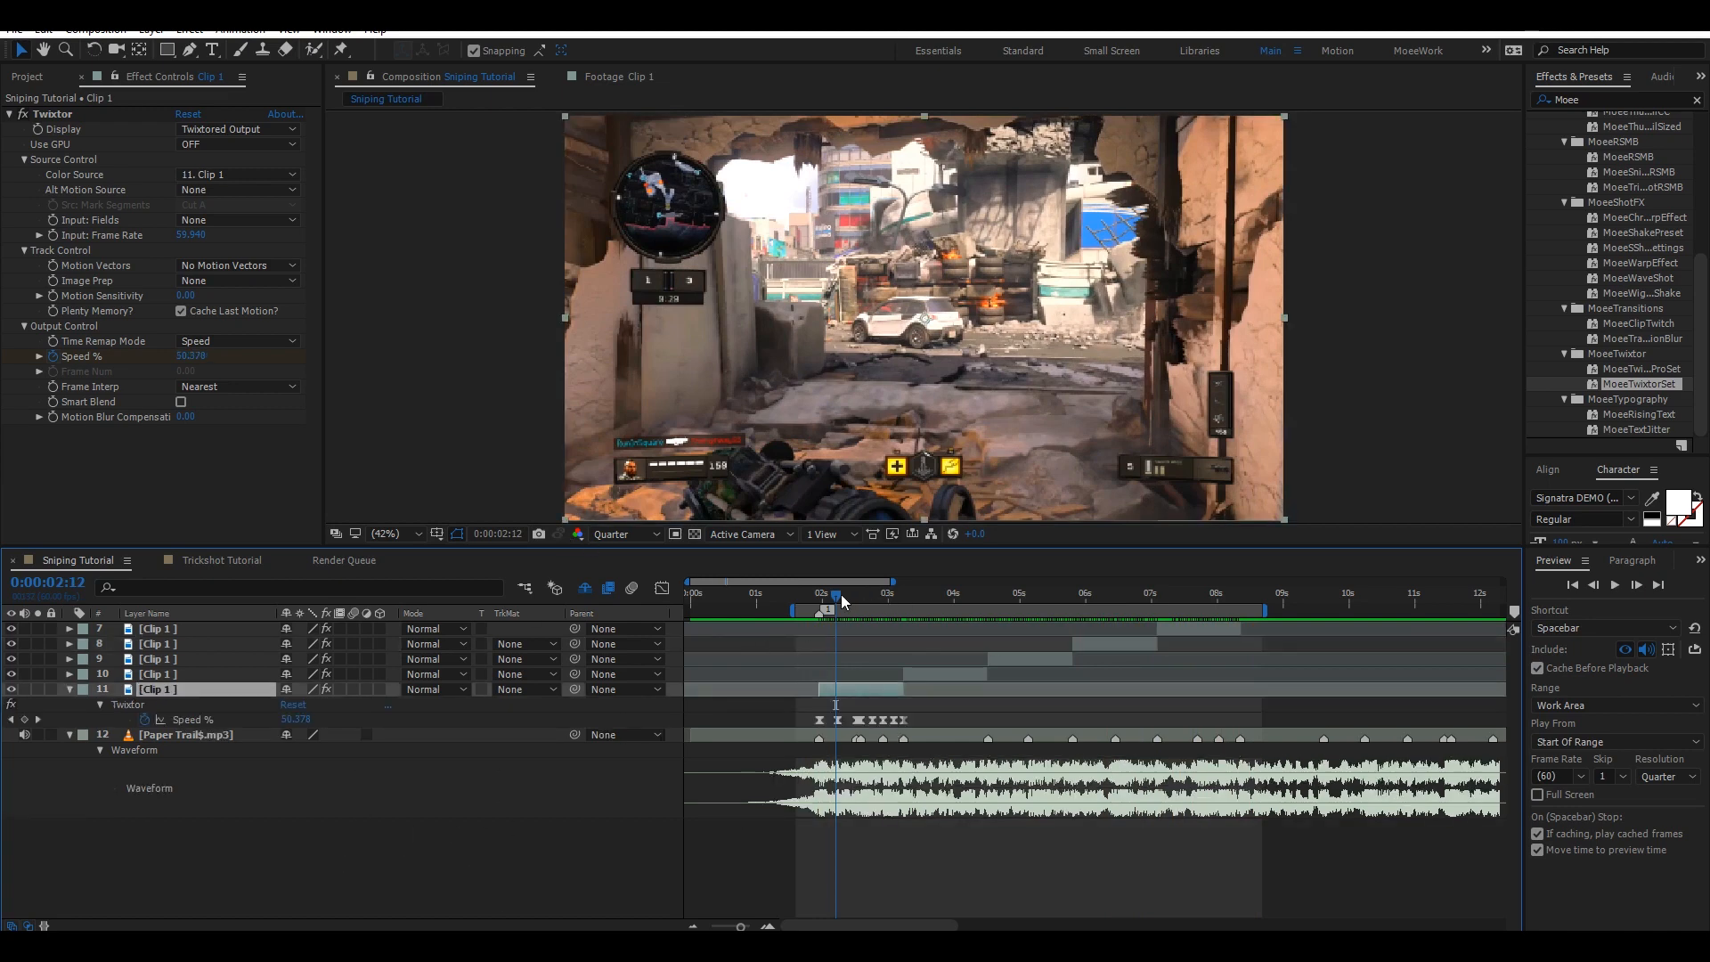
{"action": "left_click", "coordinate": [298, 718]}
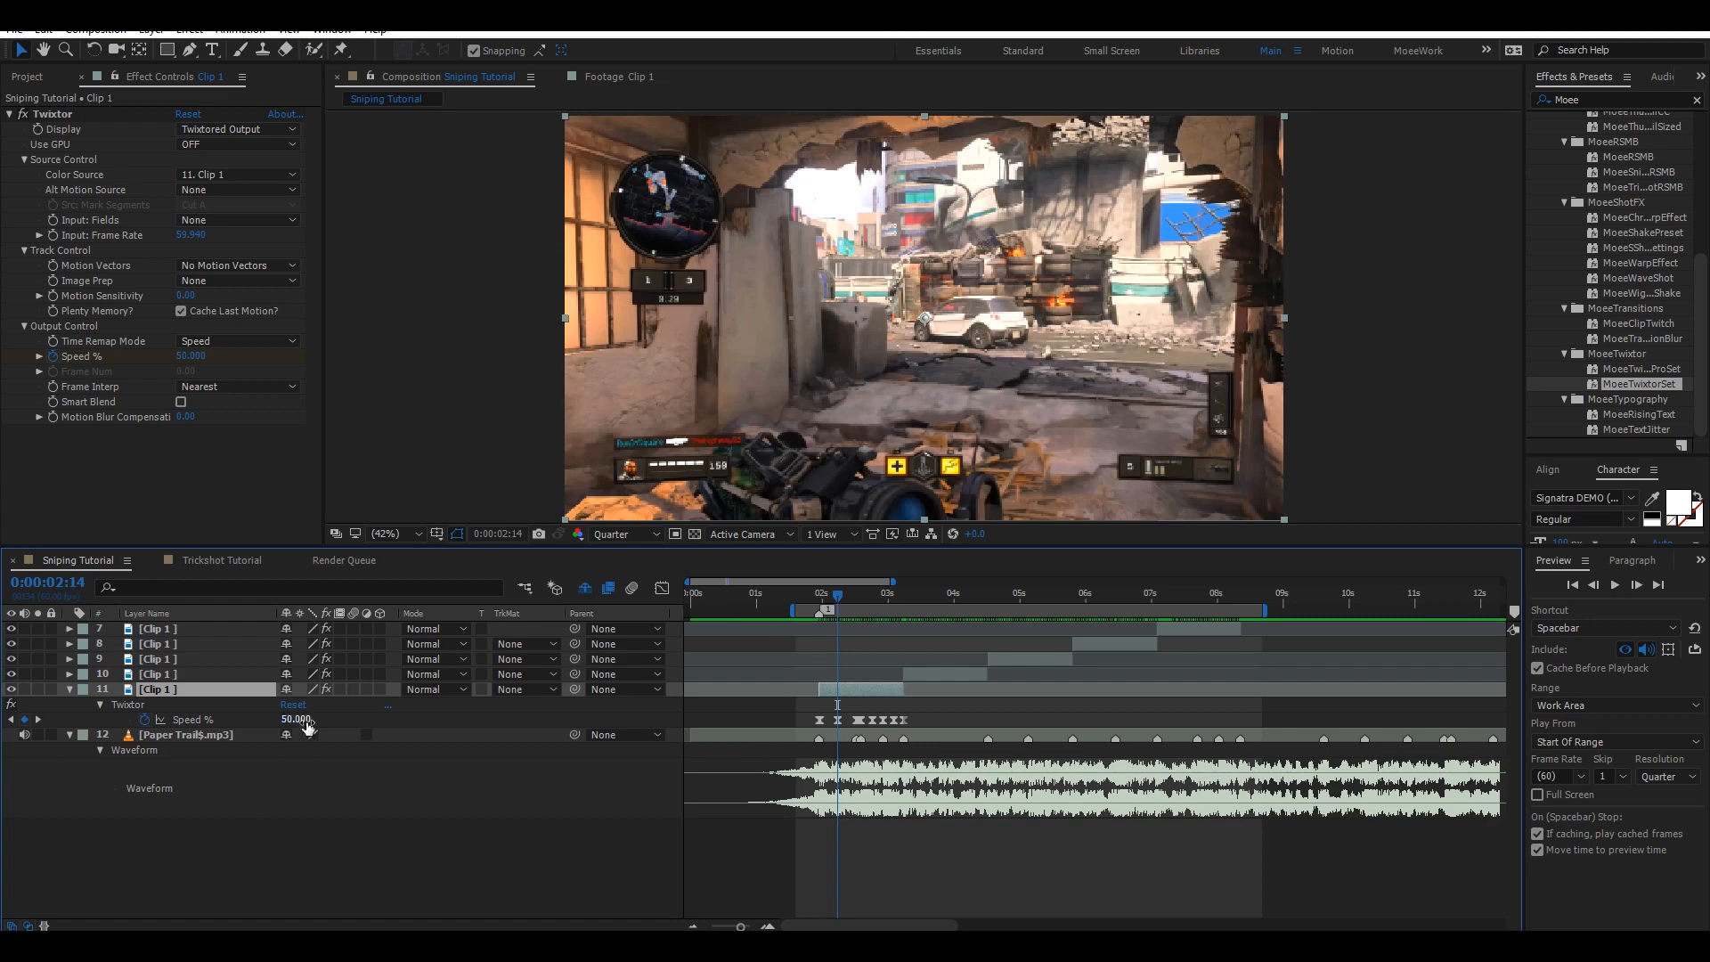
{"action": "type", "text": "50"}
{"action": "key", "text": "Return"}
Select all of layer 11's Speed % keyframes and inspect their speed curve in the Graph Editor.
{"action": "left_click", "coordinate": [905, 719]}
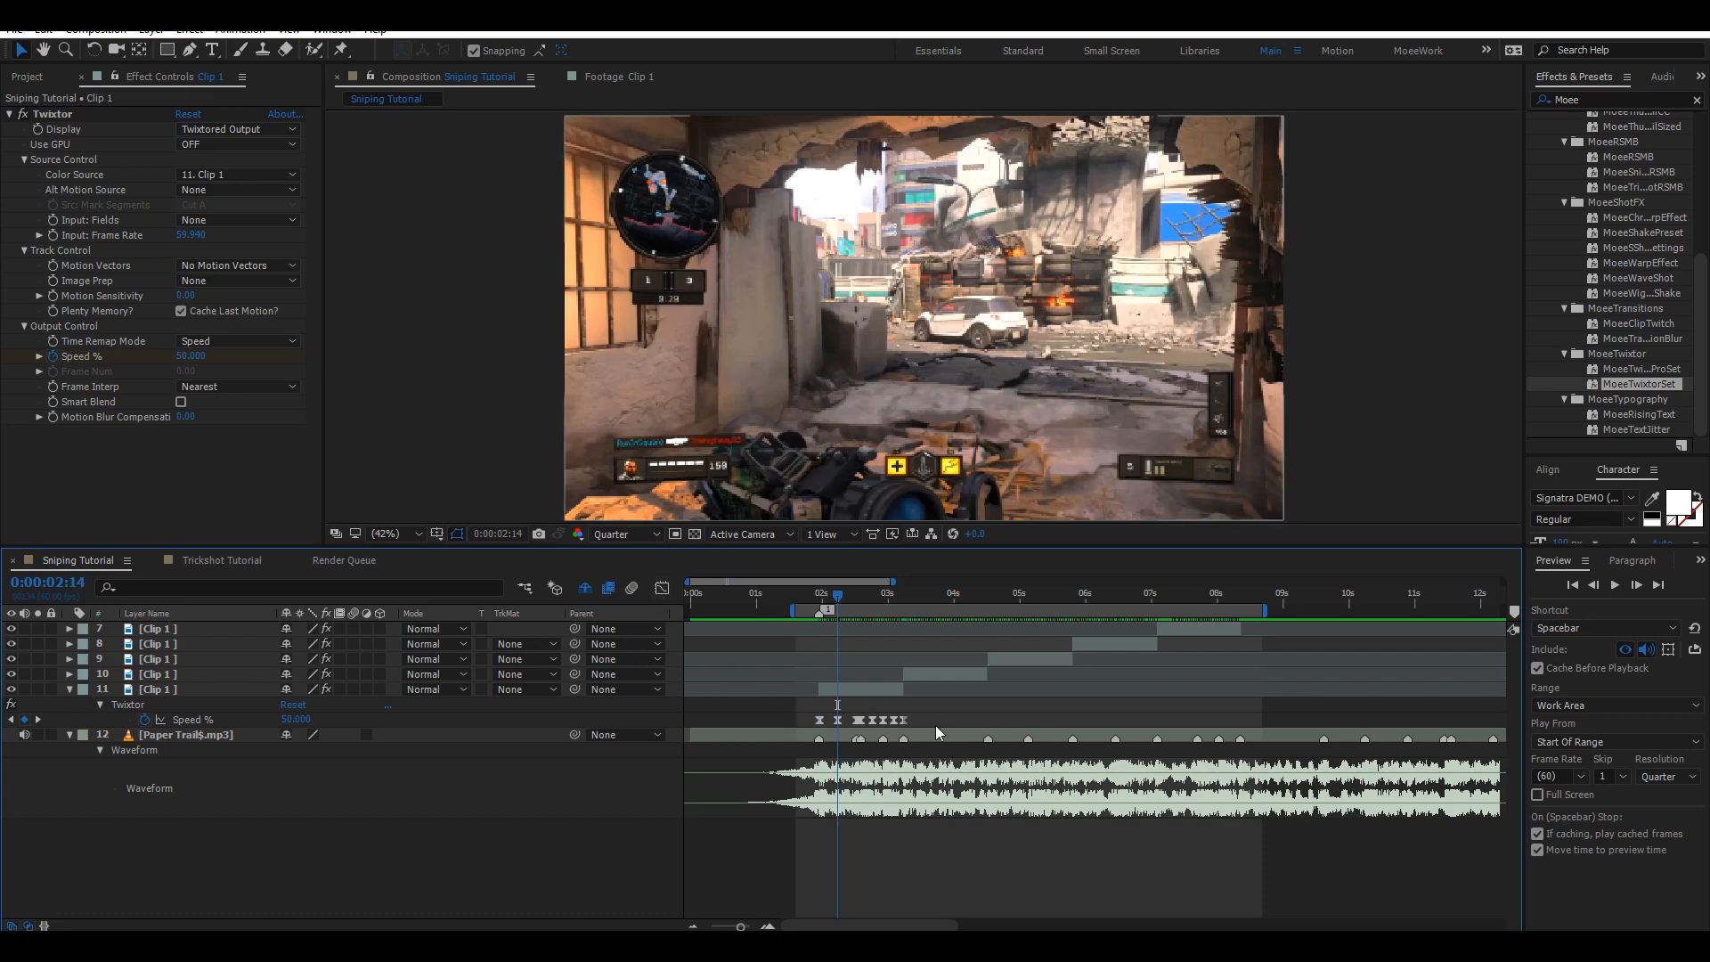
{"action": "left_click", "coordinate": [821, 718]}
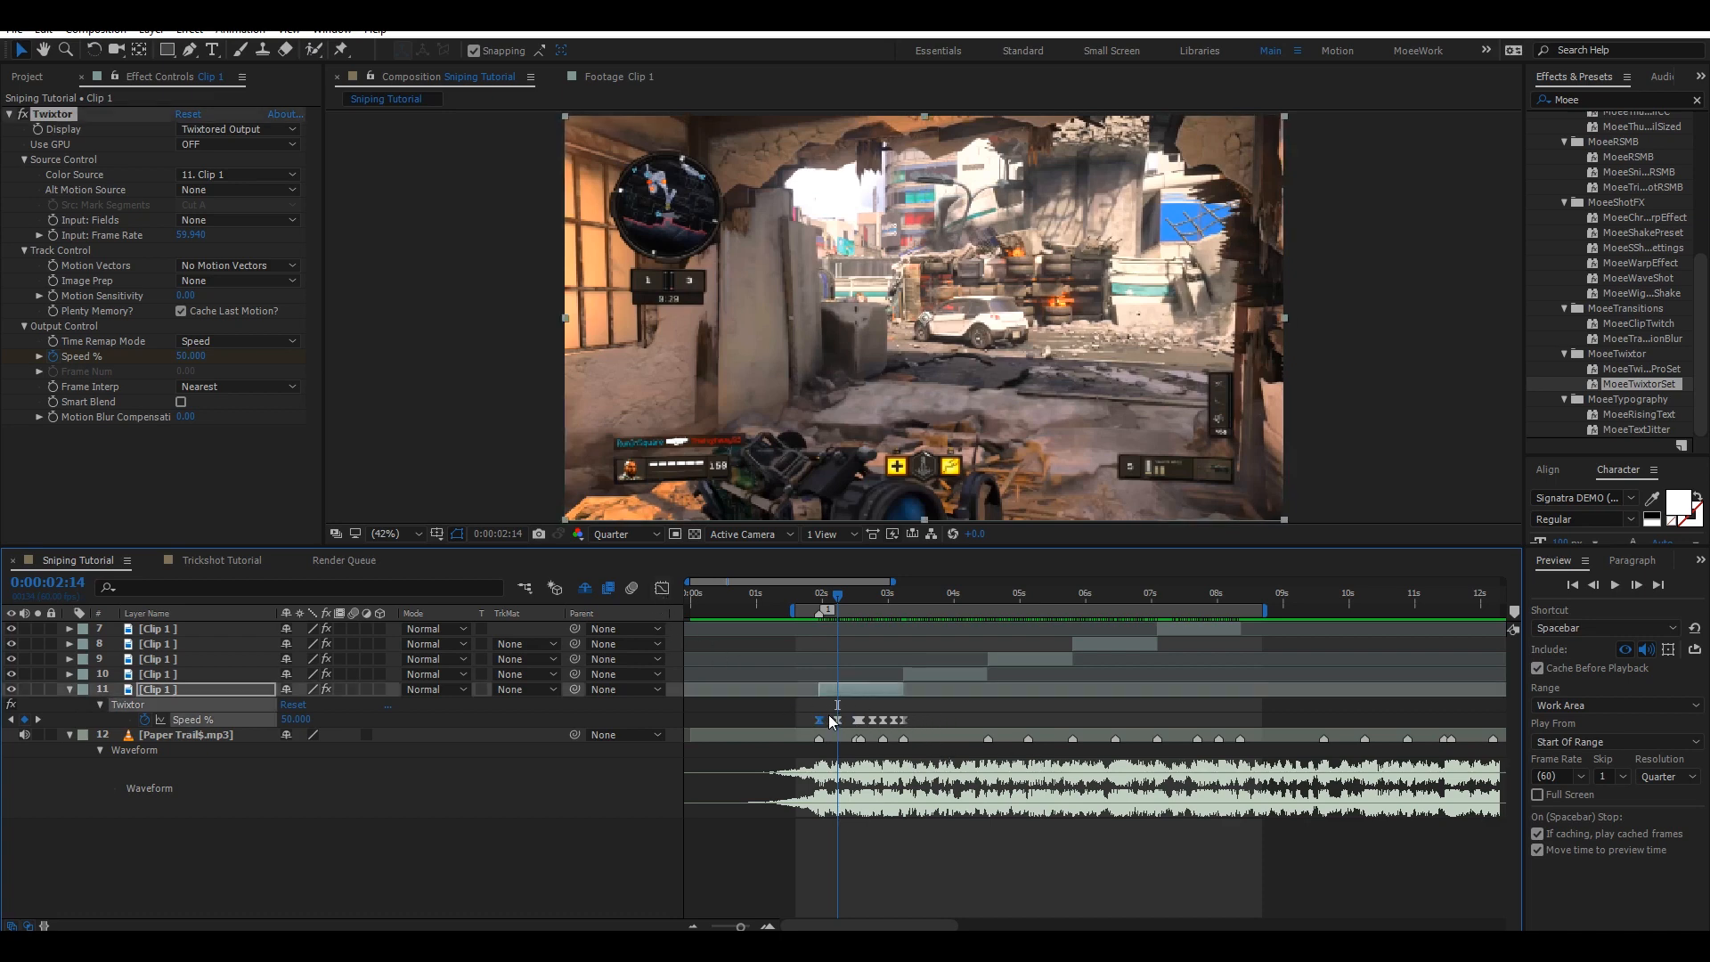
{"action": "left_click_drag", "start_coordinate": [804, 712], "coordinate": [944, 735]}
{"action": "left_click", "coordinate": [664, 589]}
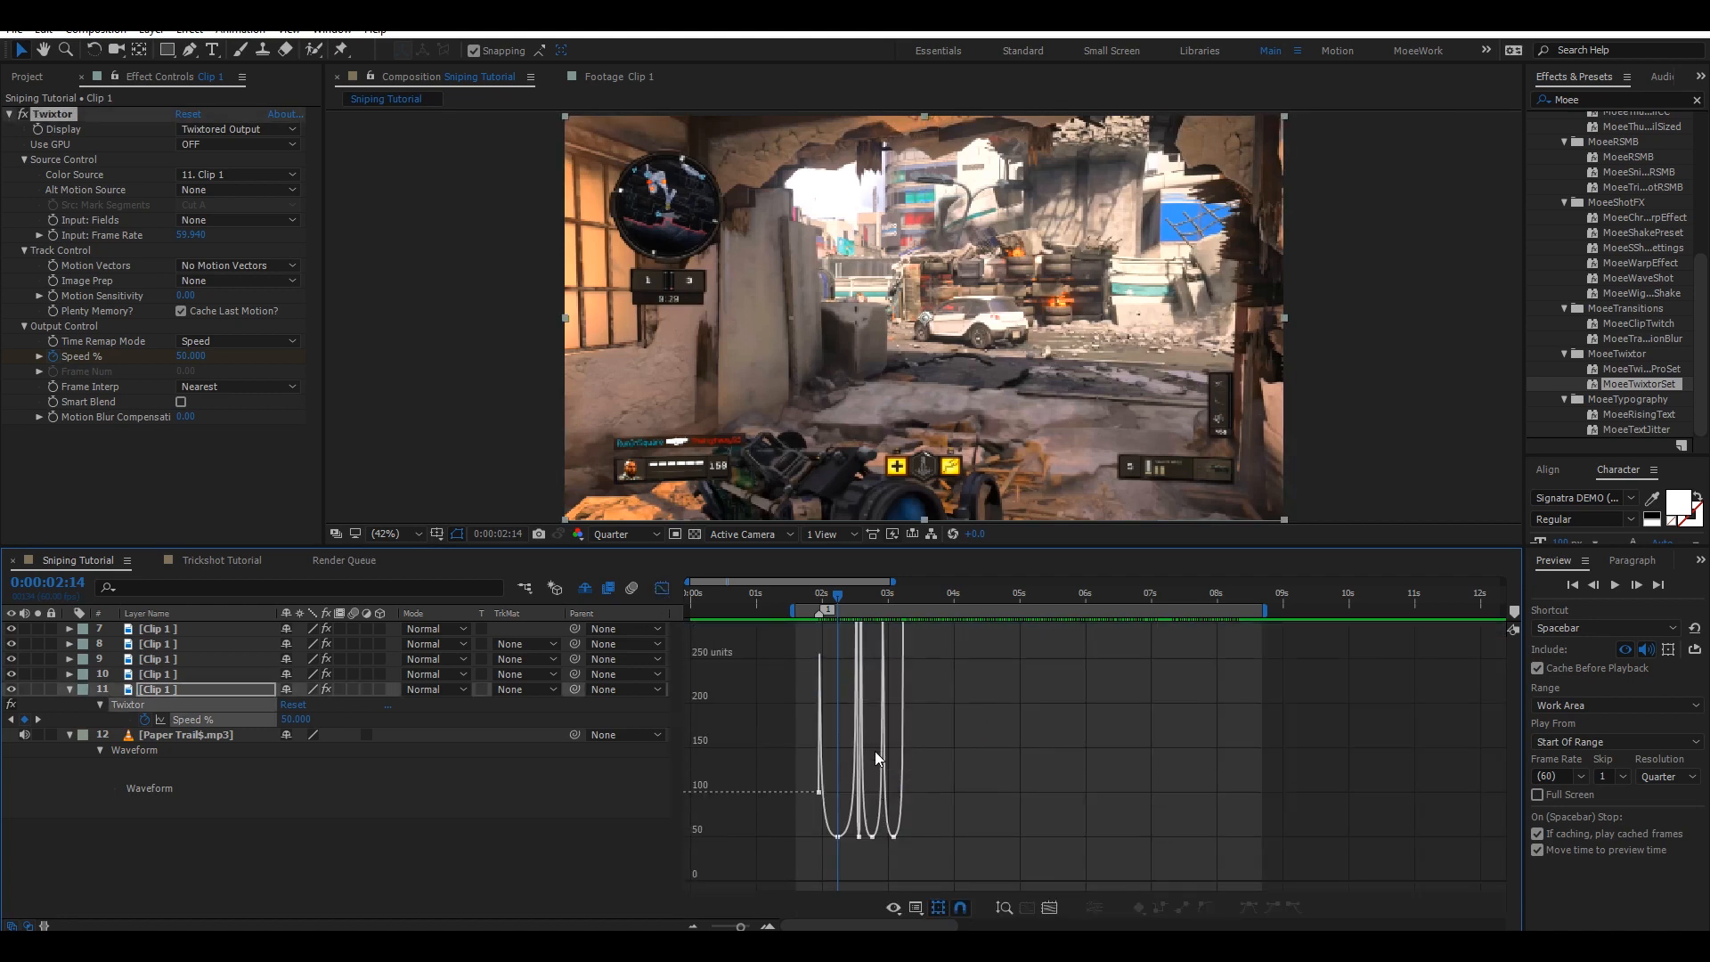
{"action": "left_click", "coordinate": [1004, 907]}
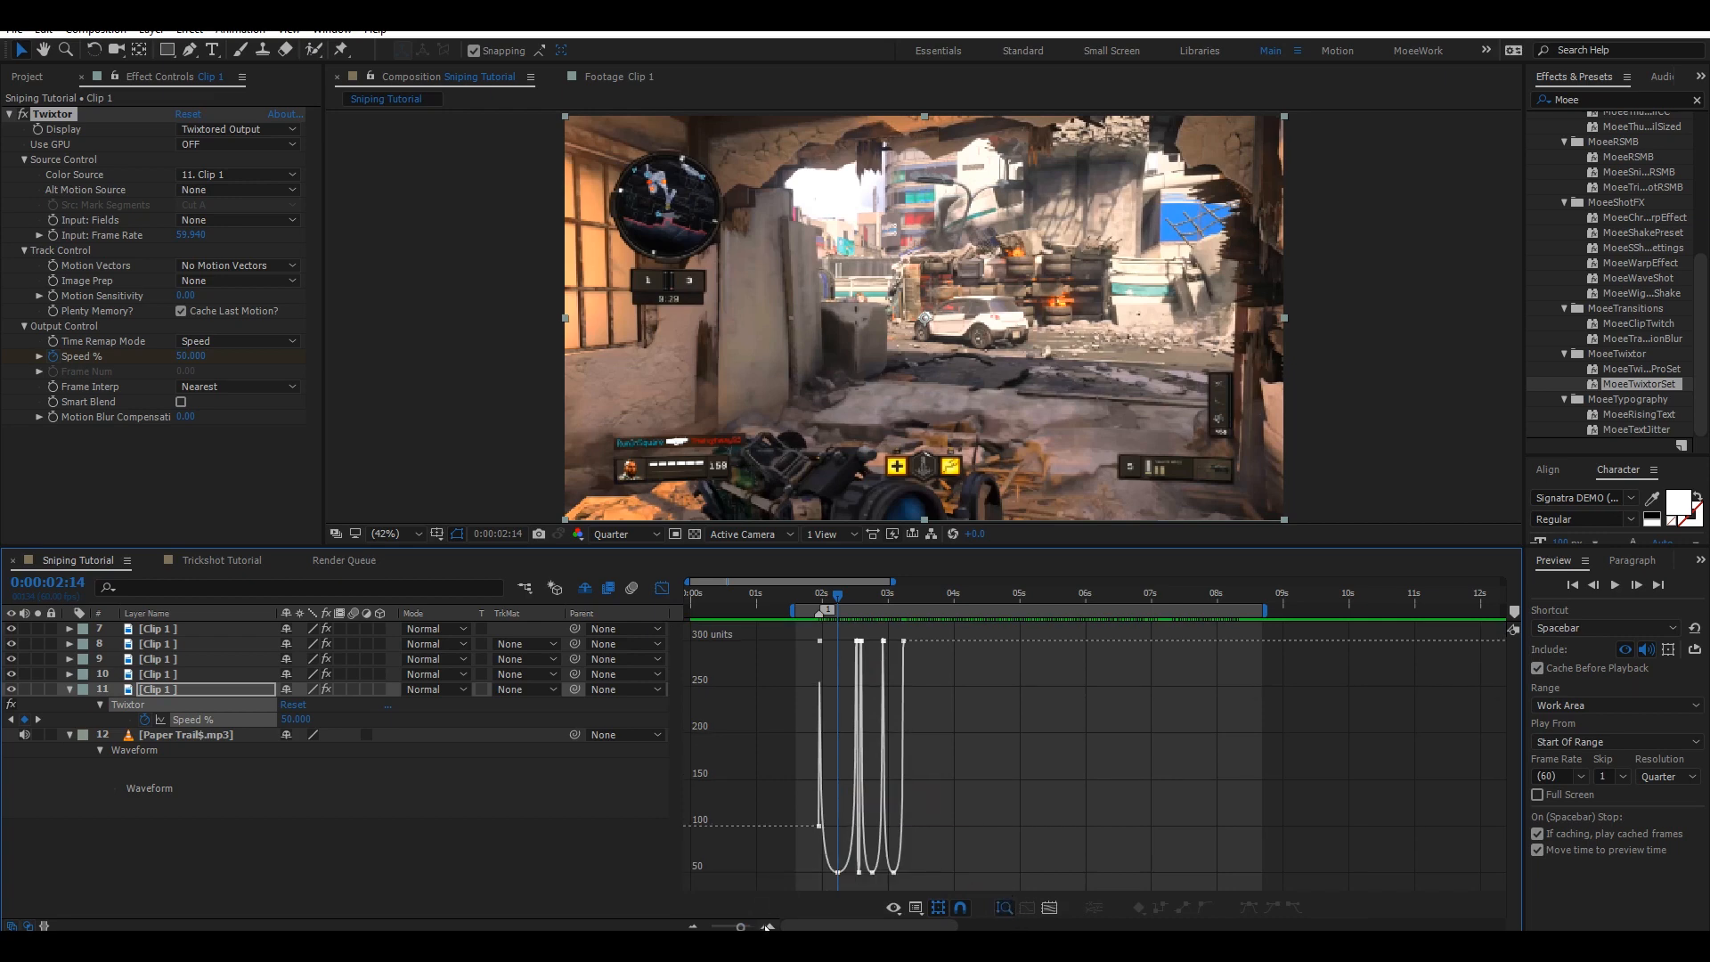
{"action": "left_click", "coordinate": [766, 927]}
{"action": "left_click", "coordinate": [767, 927]}
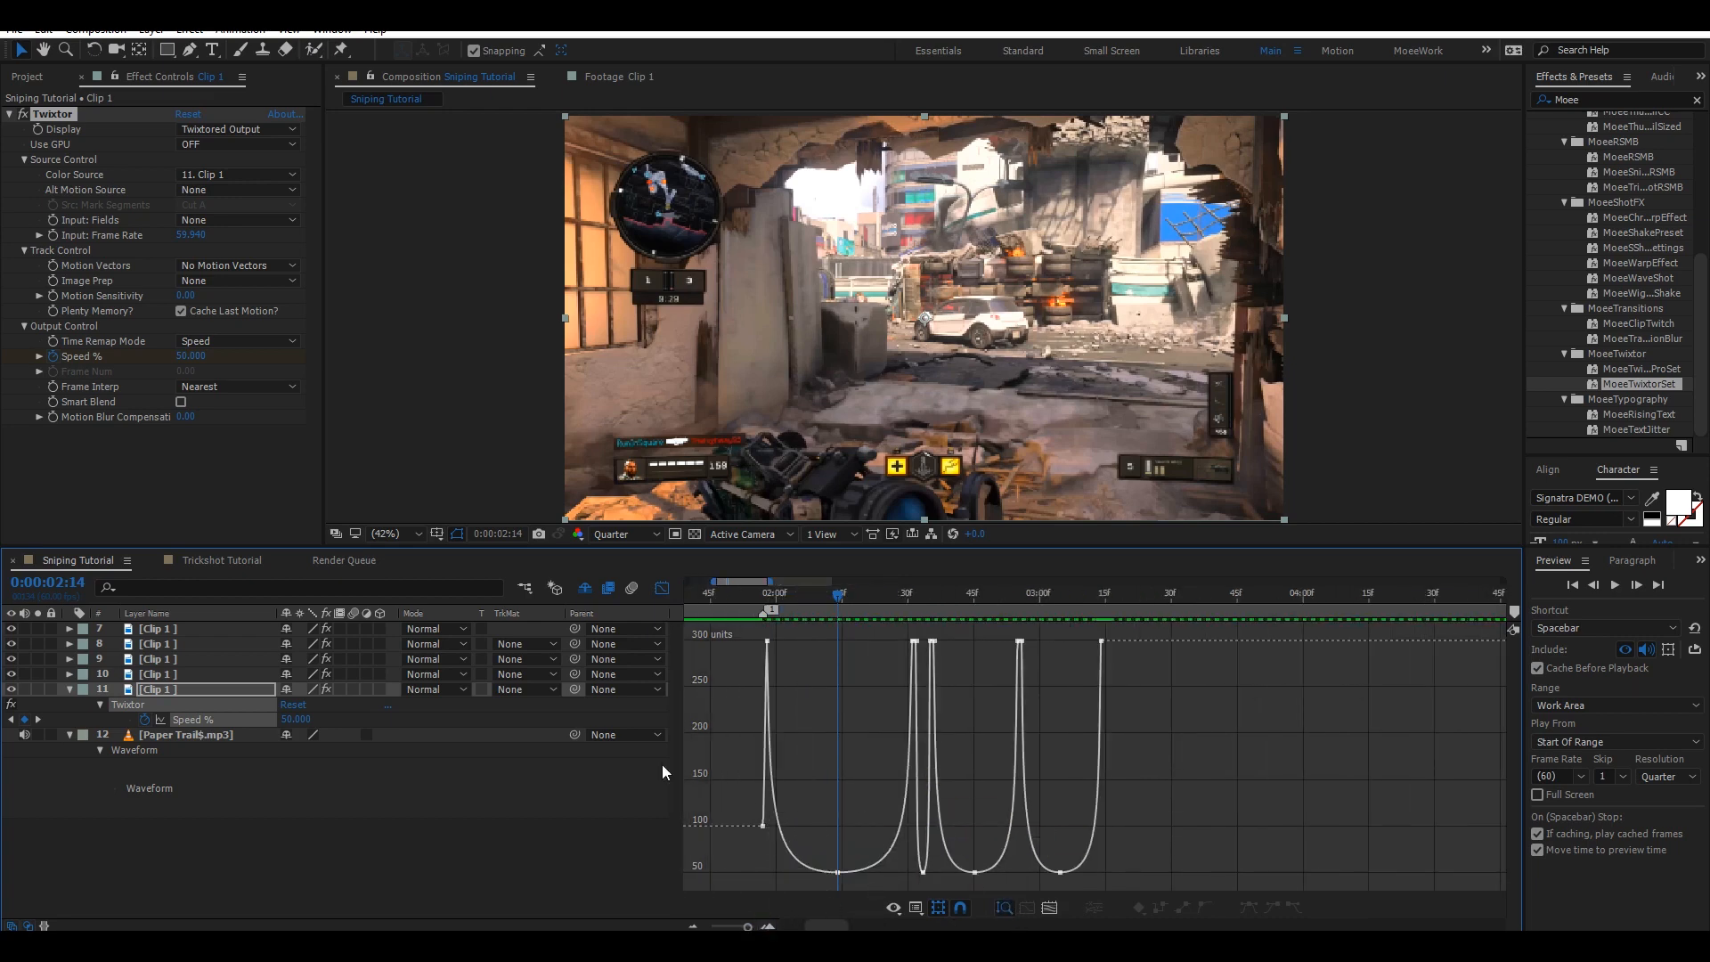
{"action": "left_click_drag", "start_coordinate": [710, 670], "coordinate": [1188, 632]}
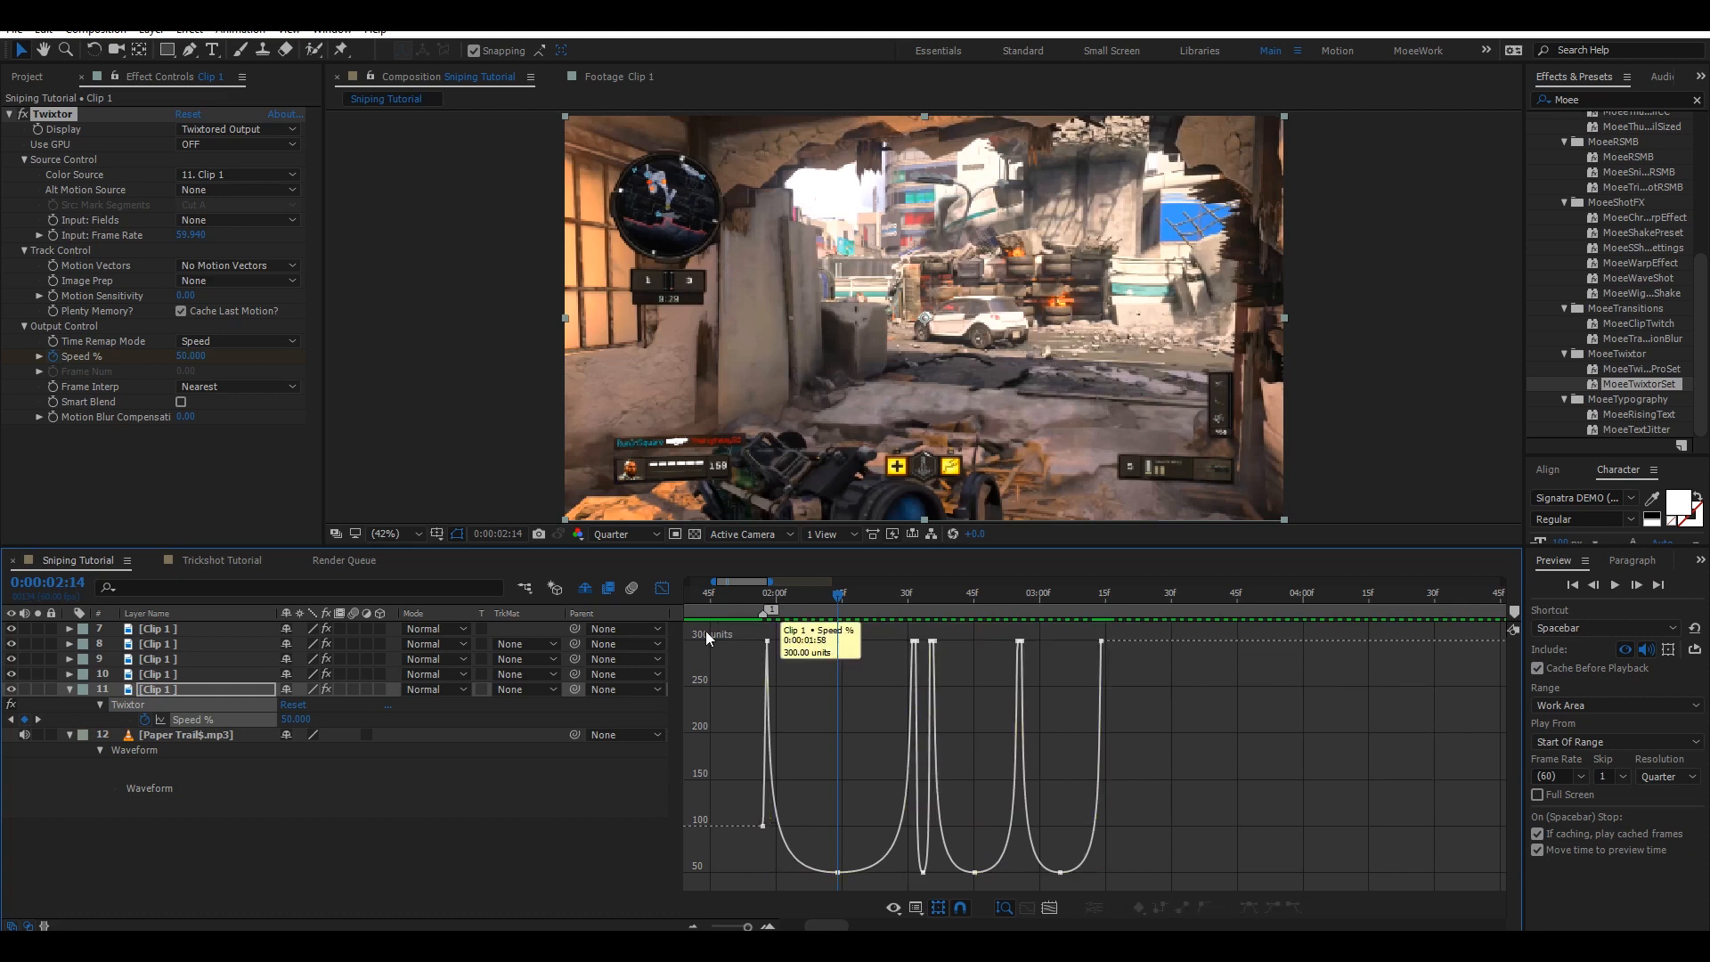
{"action": "key", "text": "shift+F3"}
Select layers 7 through 11 and pre-compose them into a new composition named Clip.
{"action": "key", "text": "u"}
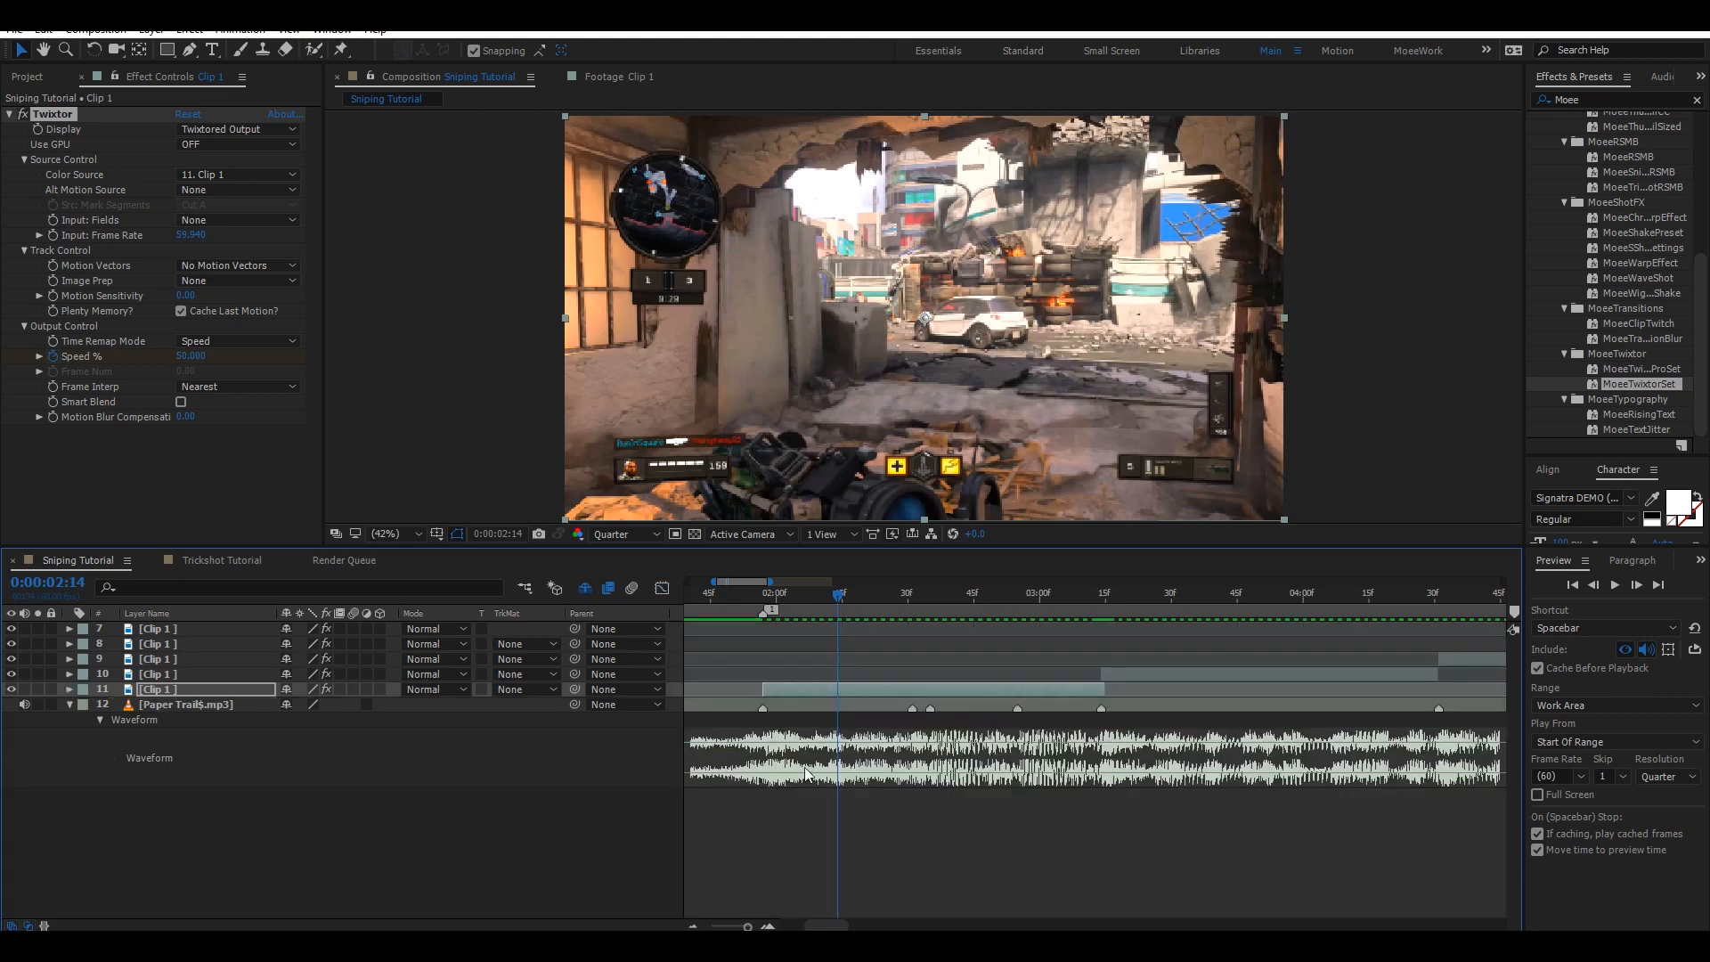
{"action": "left_click", "coordinate": [693, 927]}
{"action": "left_click", "coordinate": [693, 927]}
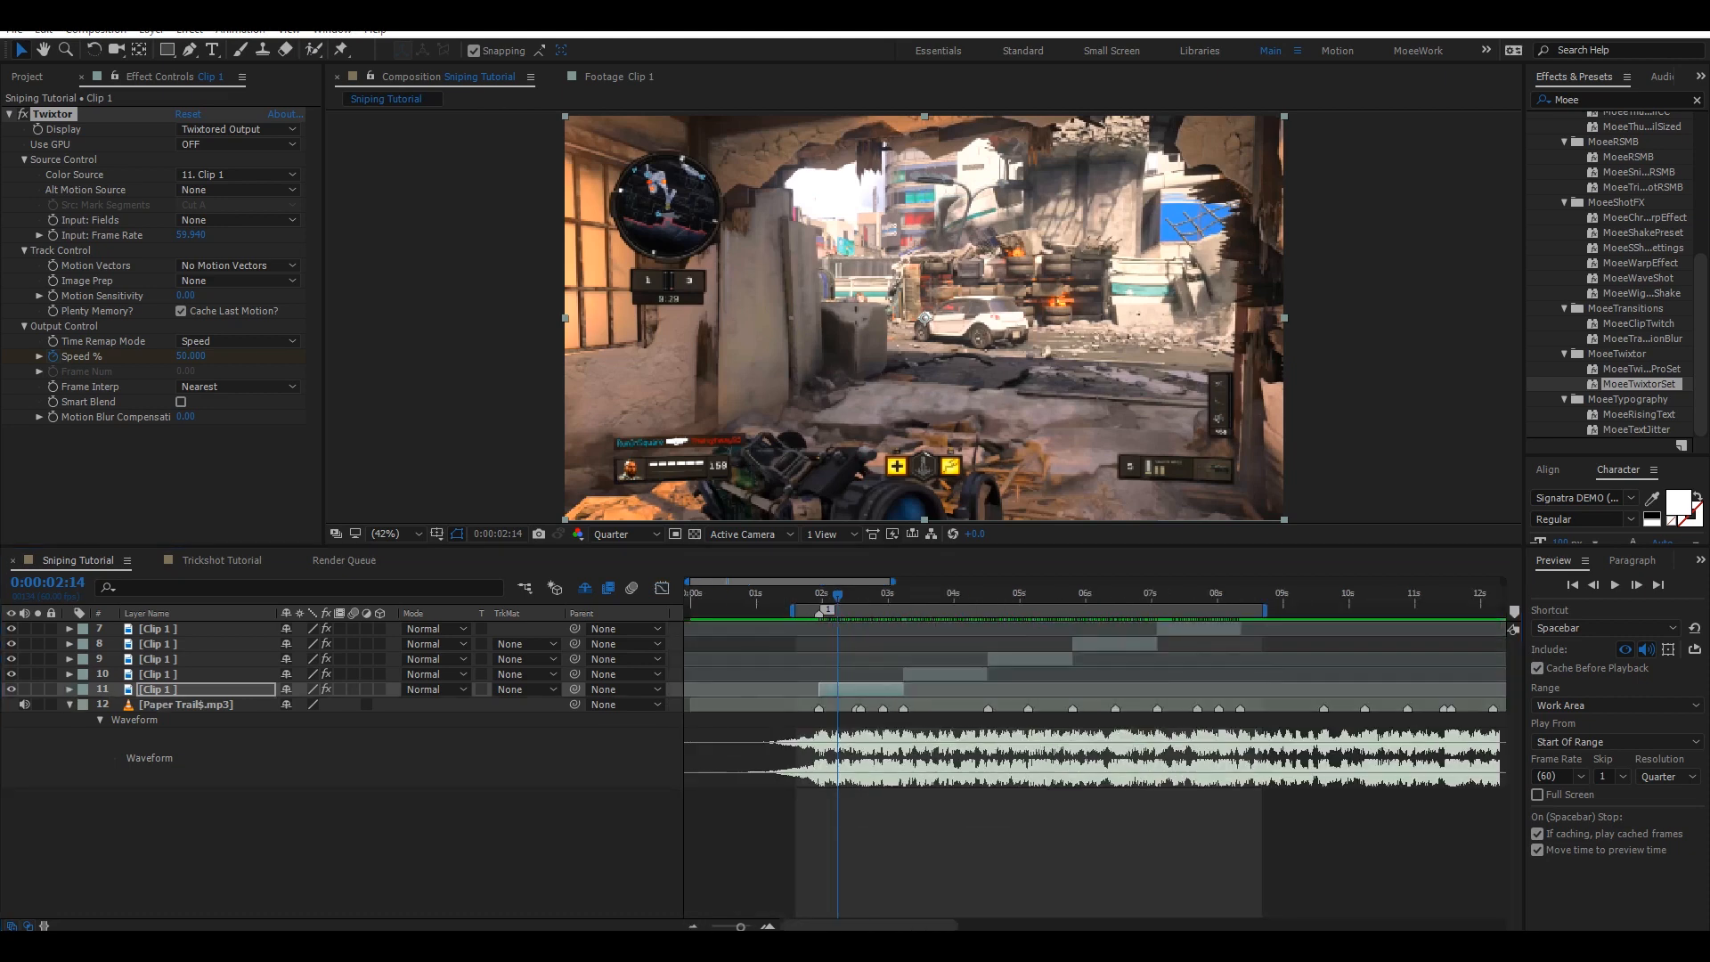
{"action": "right_click", "coordinate": [872, 953]}
{"action": "left_click", "coordinate": [1020, 911]}
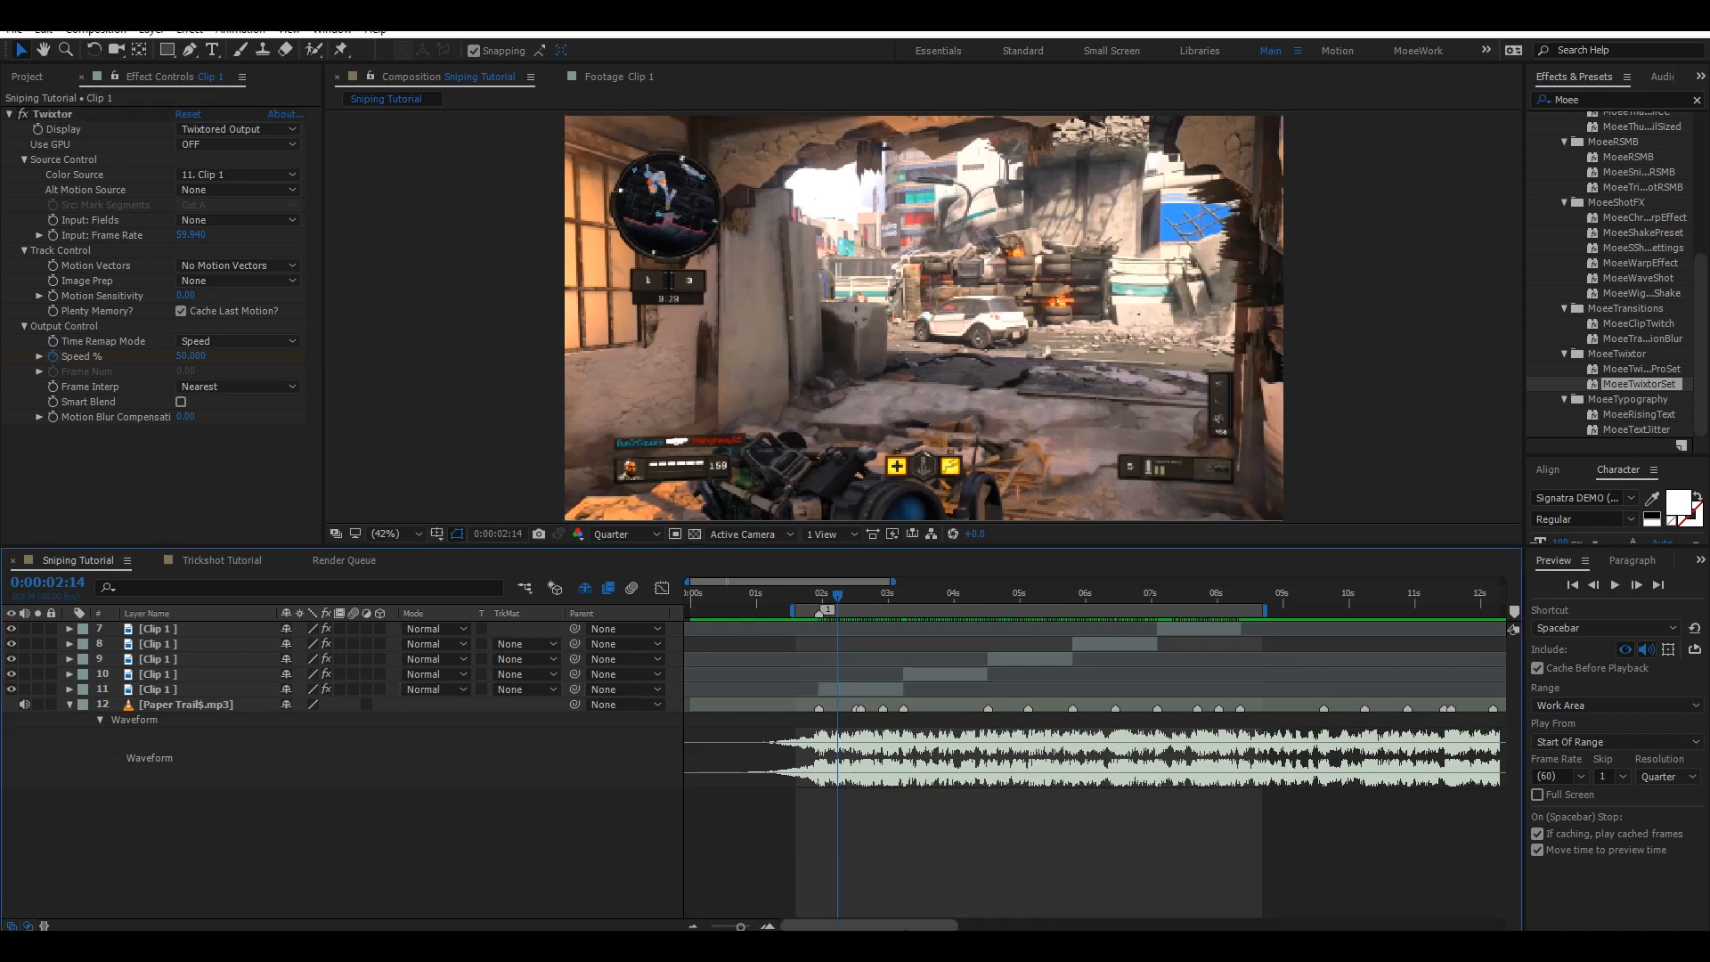
{"action": "mouse_move", "coordinate": [909, 926]}
{"action": "left_mouse_down"}
{"action": "mouse_move", "coordinate": [952, 925]}
{"action": "mouse_move", "coordinate": [918, 908]}
{"action": "left_mouse_up"}
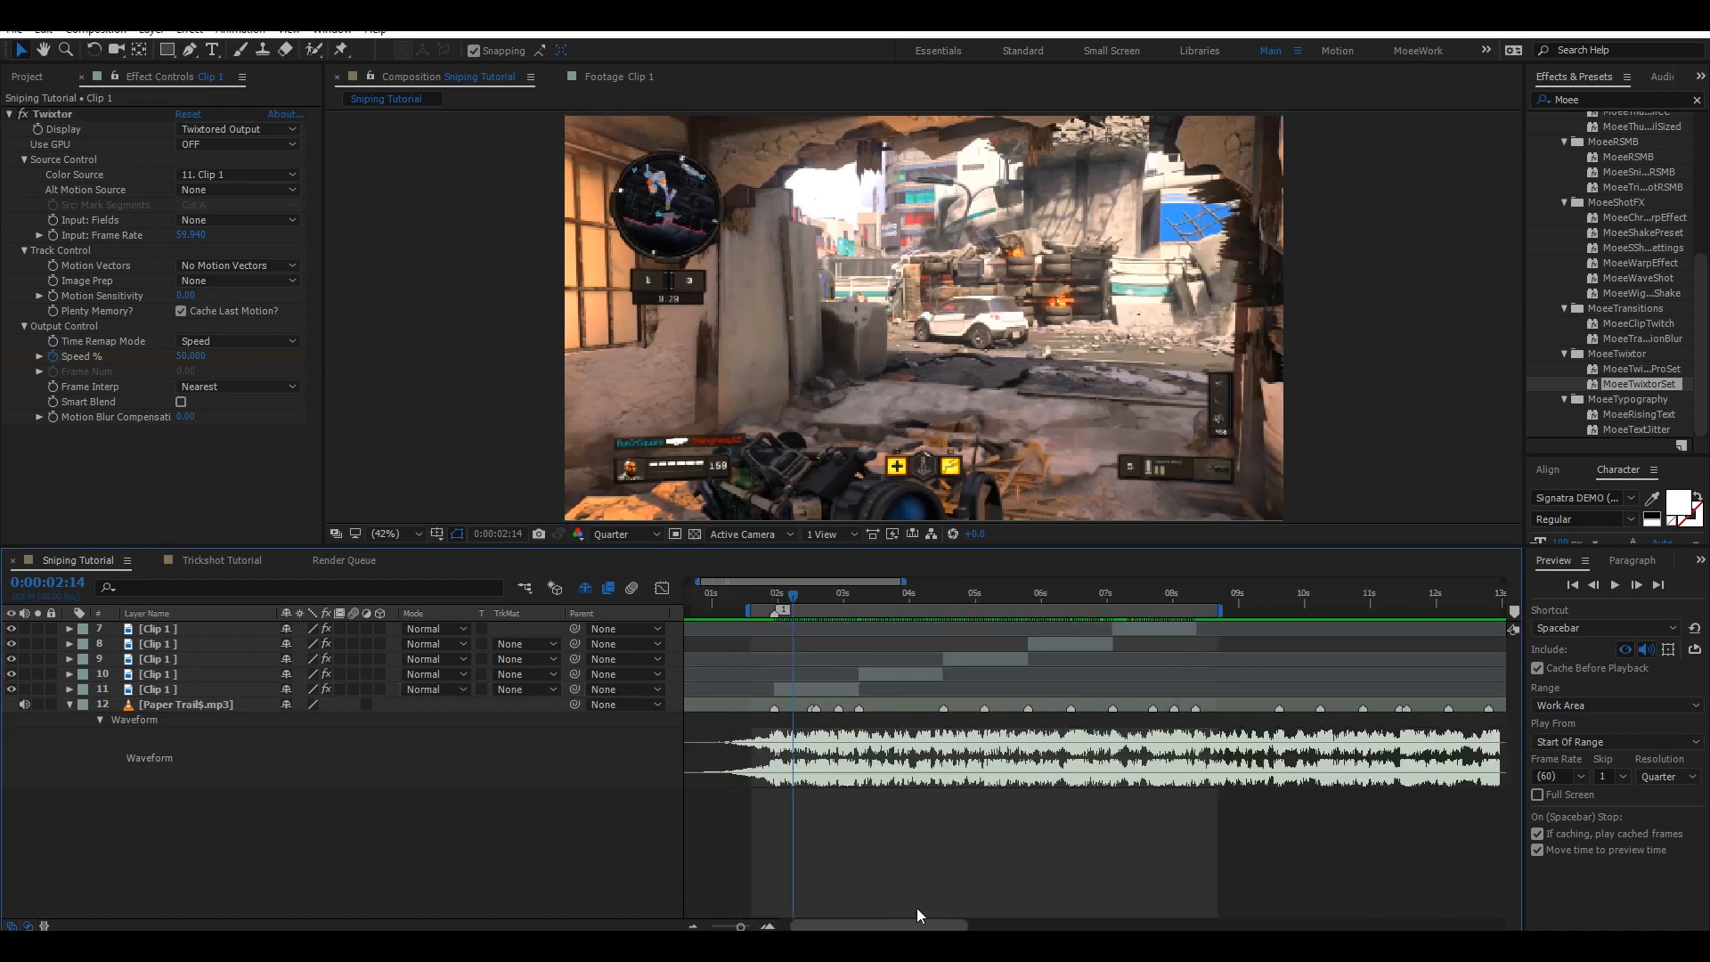
{"action": "left_click", "coordinate": [822, 688]}
{"action": "left_click", "coordinate": [157, 634], "text": "shift"}
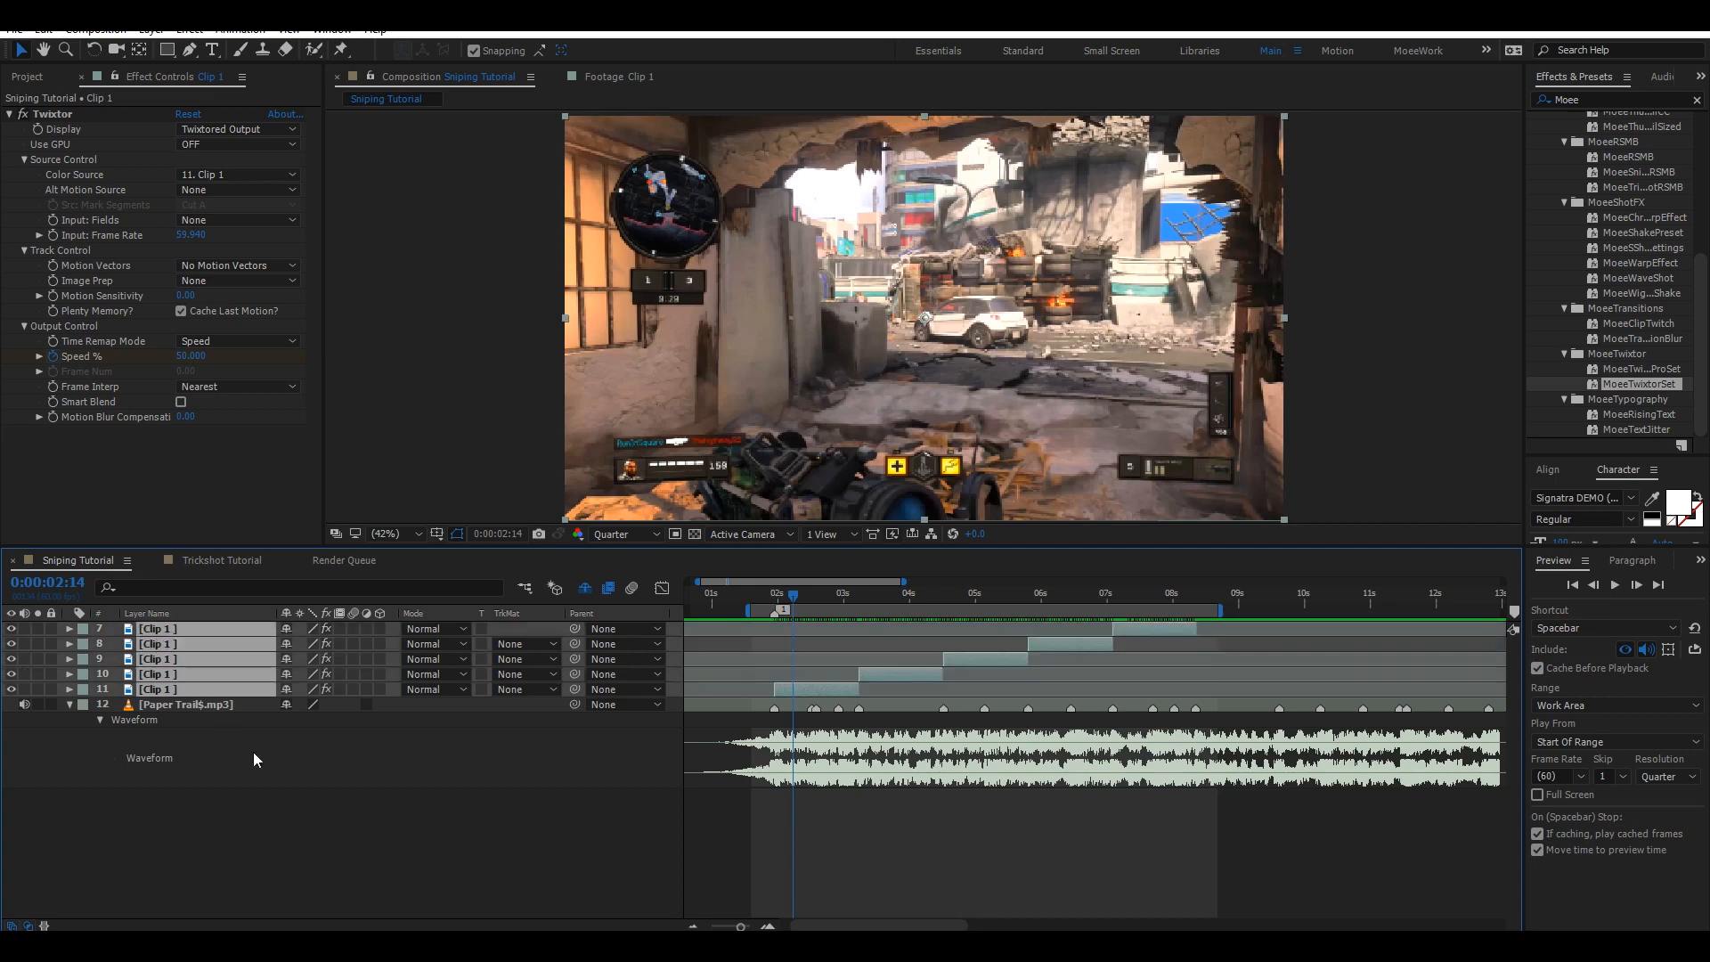
{"action": "left_click", "coordinate": [441, 853]}
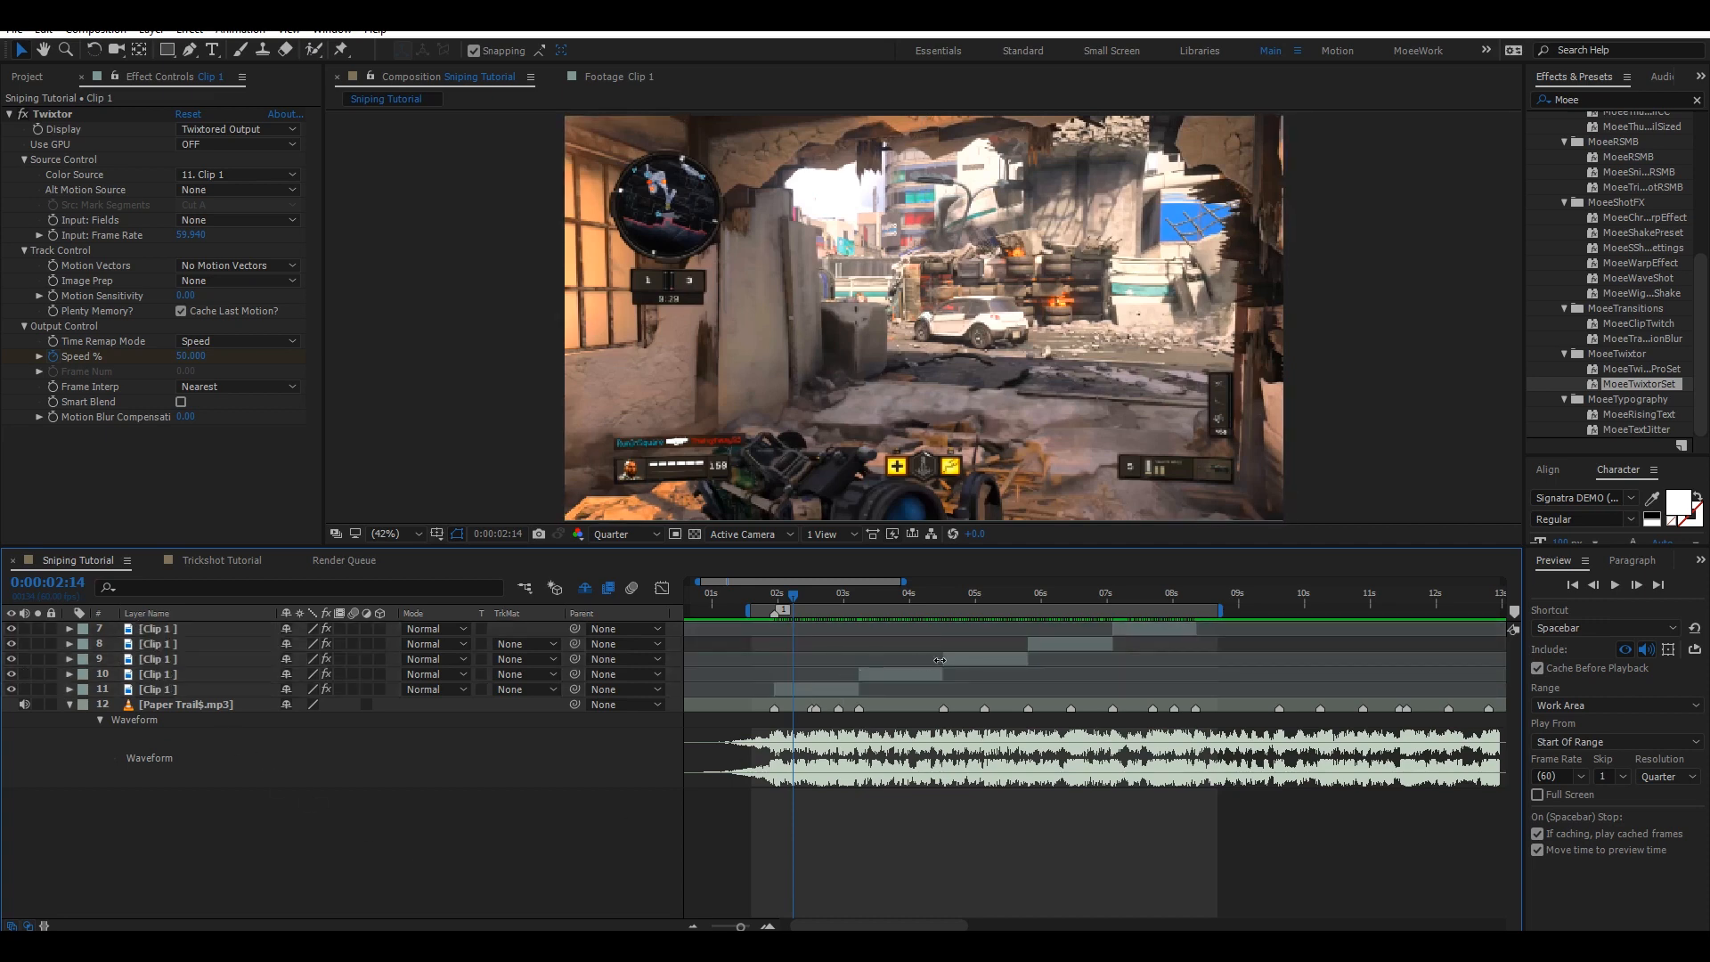
{"action": "left_click", "coordinate": [830, 691]}
{"action": "left_click", "coordinate": [1172, 629]}
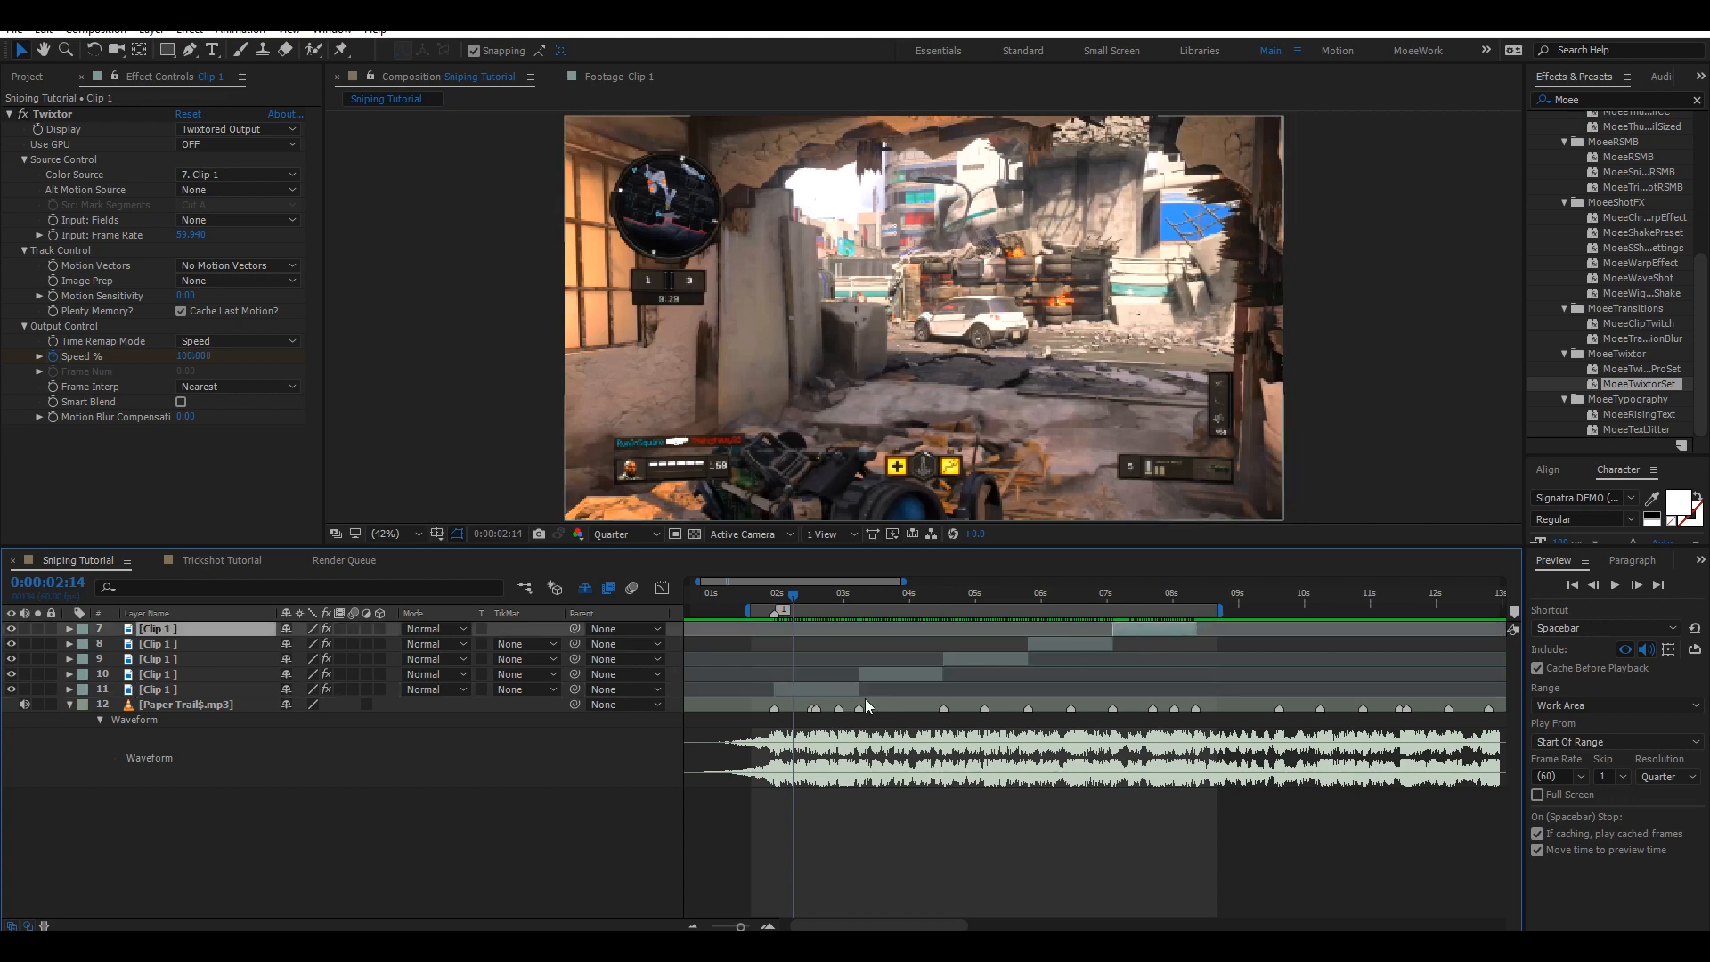
{"action": "left_click", "coordinate": [831, 688], "text": "shift"}
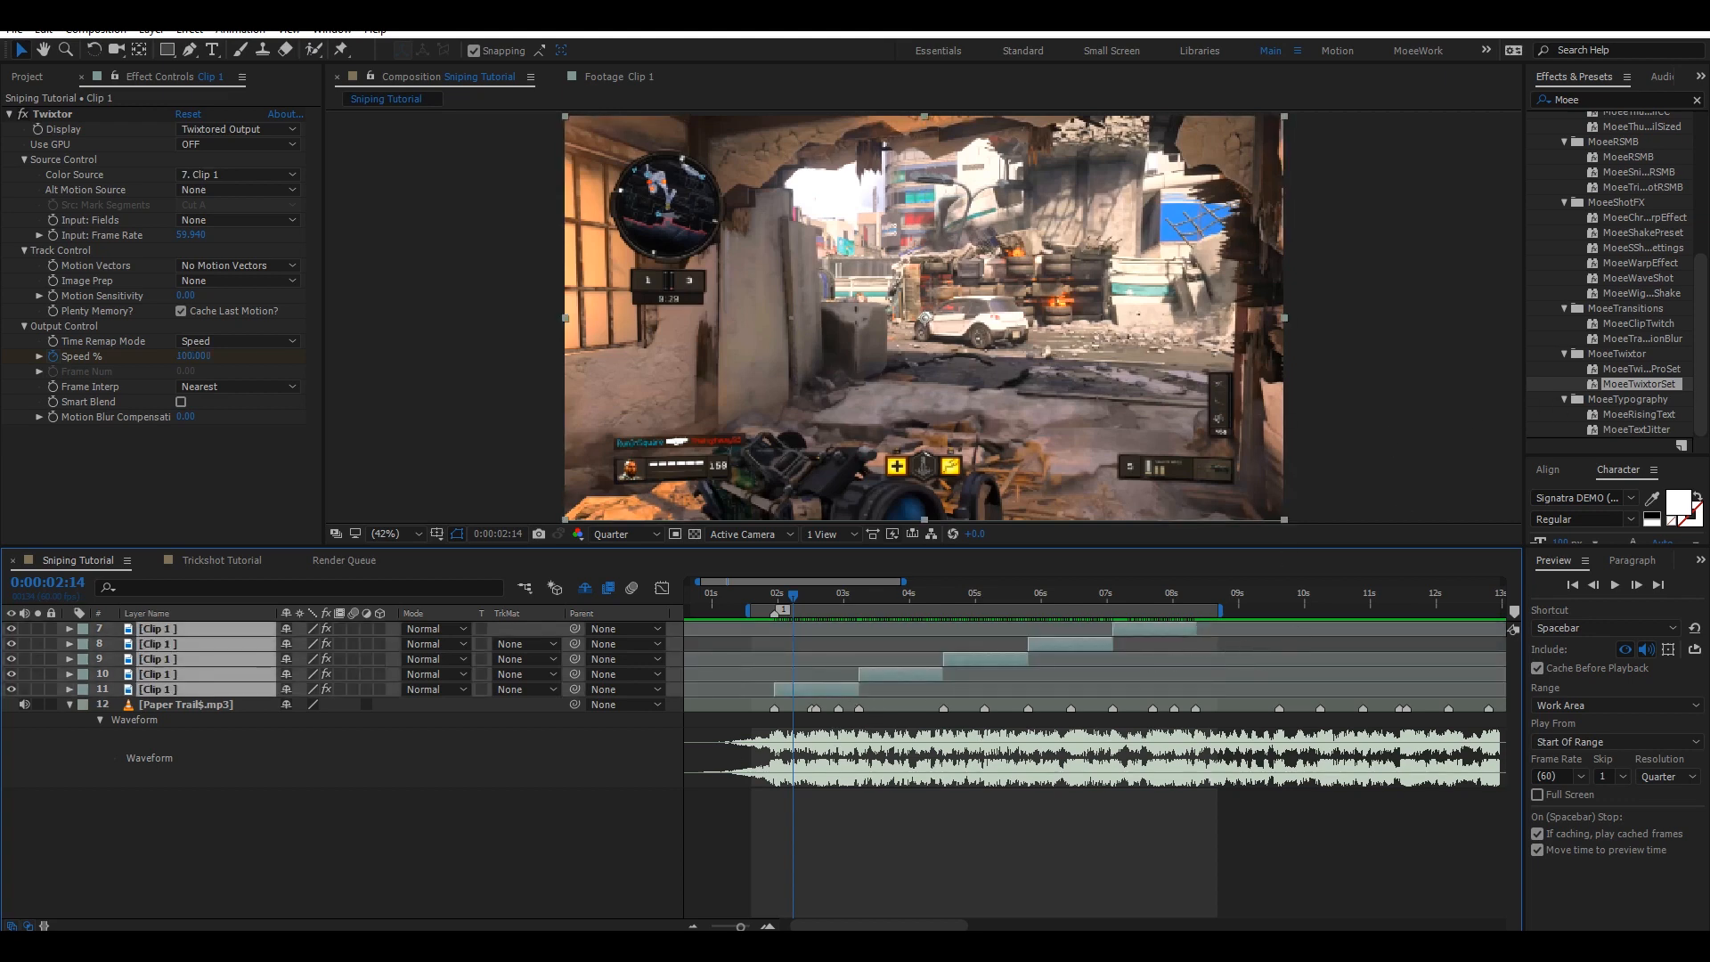
{"action": "key", "text": "Return"}
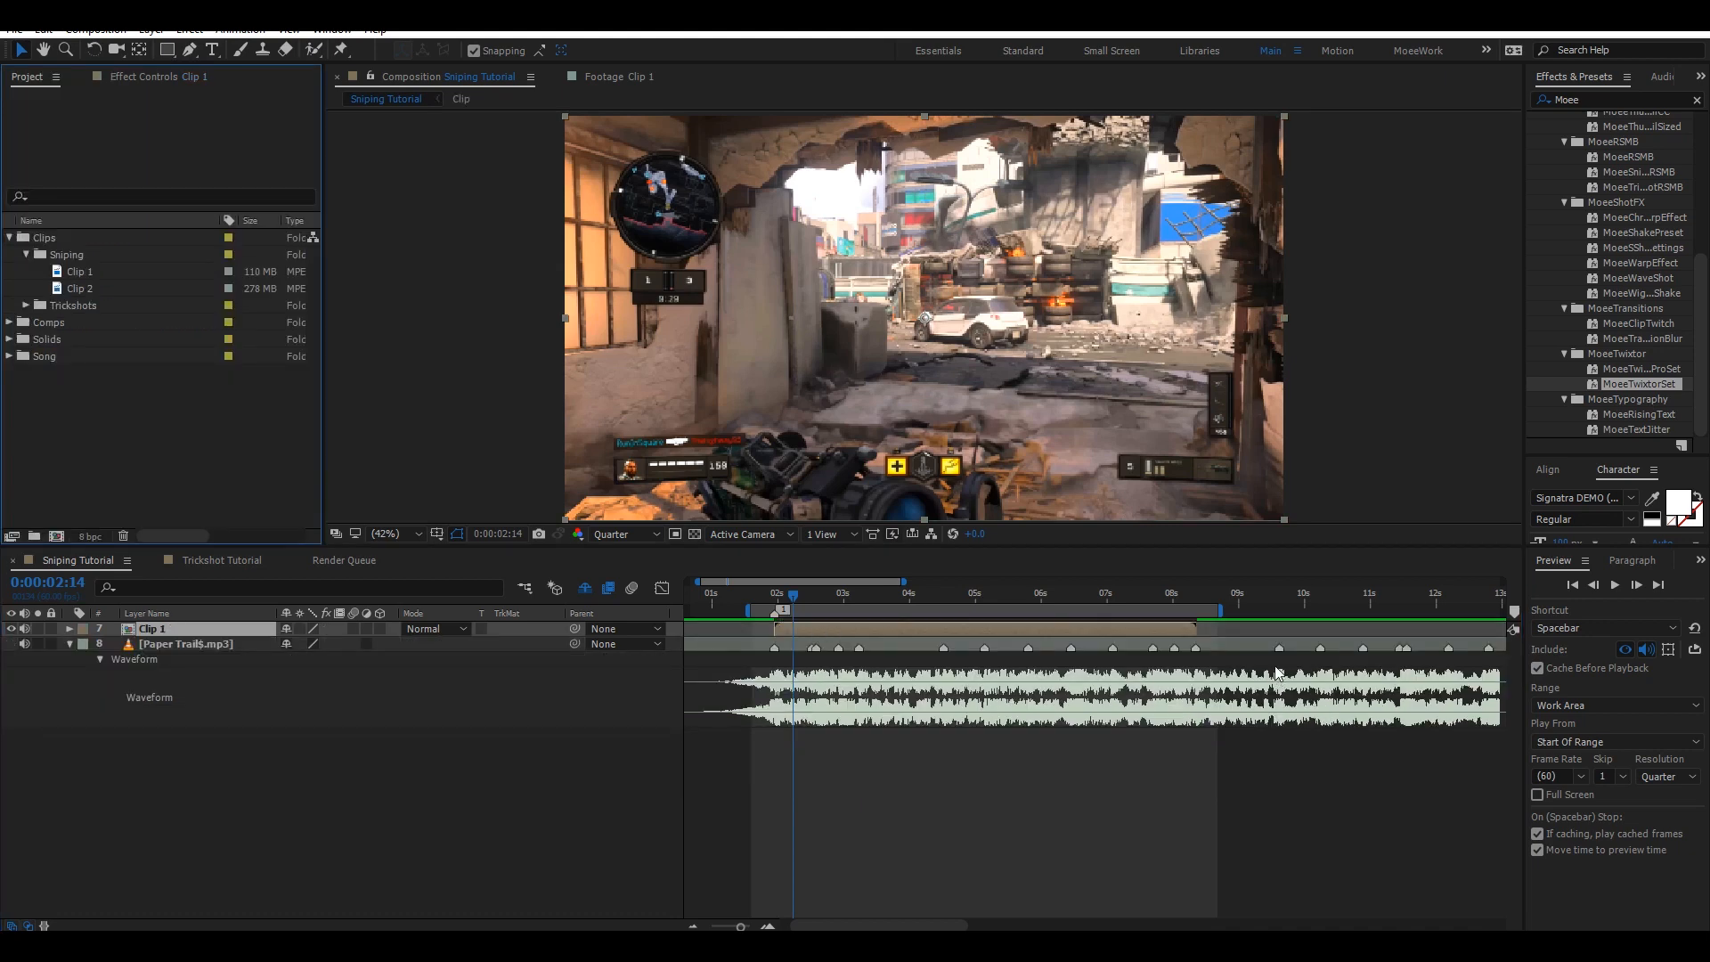
Set the work area from just before 0:00:10:00 to 0:00:18:50 and save the project.
{"action": "left_click_drag", "start_coordinate": [869, 925], "coordinate": [975, 911]}
{"action": "left_click", "coordinate": [793, 608]}
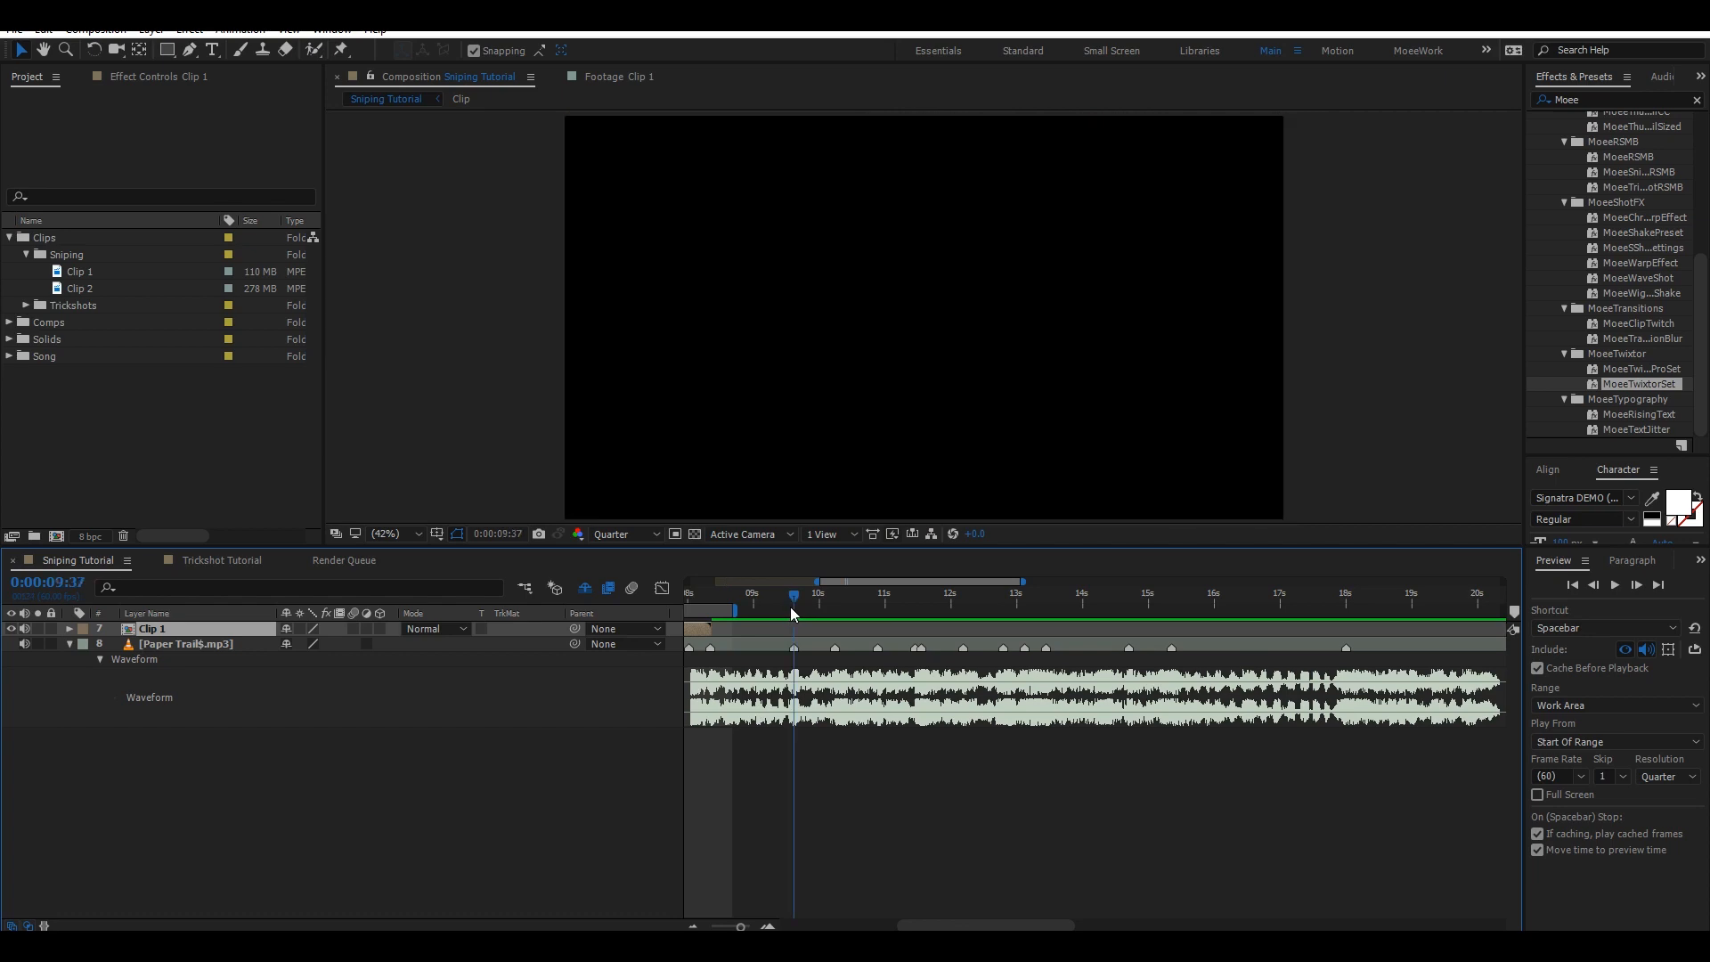
{"action": "left_click_drag", "start_coordinate": [768, 596], "coordinate": [806, 598]}
{"action": "key", "text": "b"}
{"action": "left_click", "coordinate": [1401, 598]}
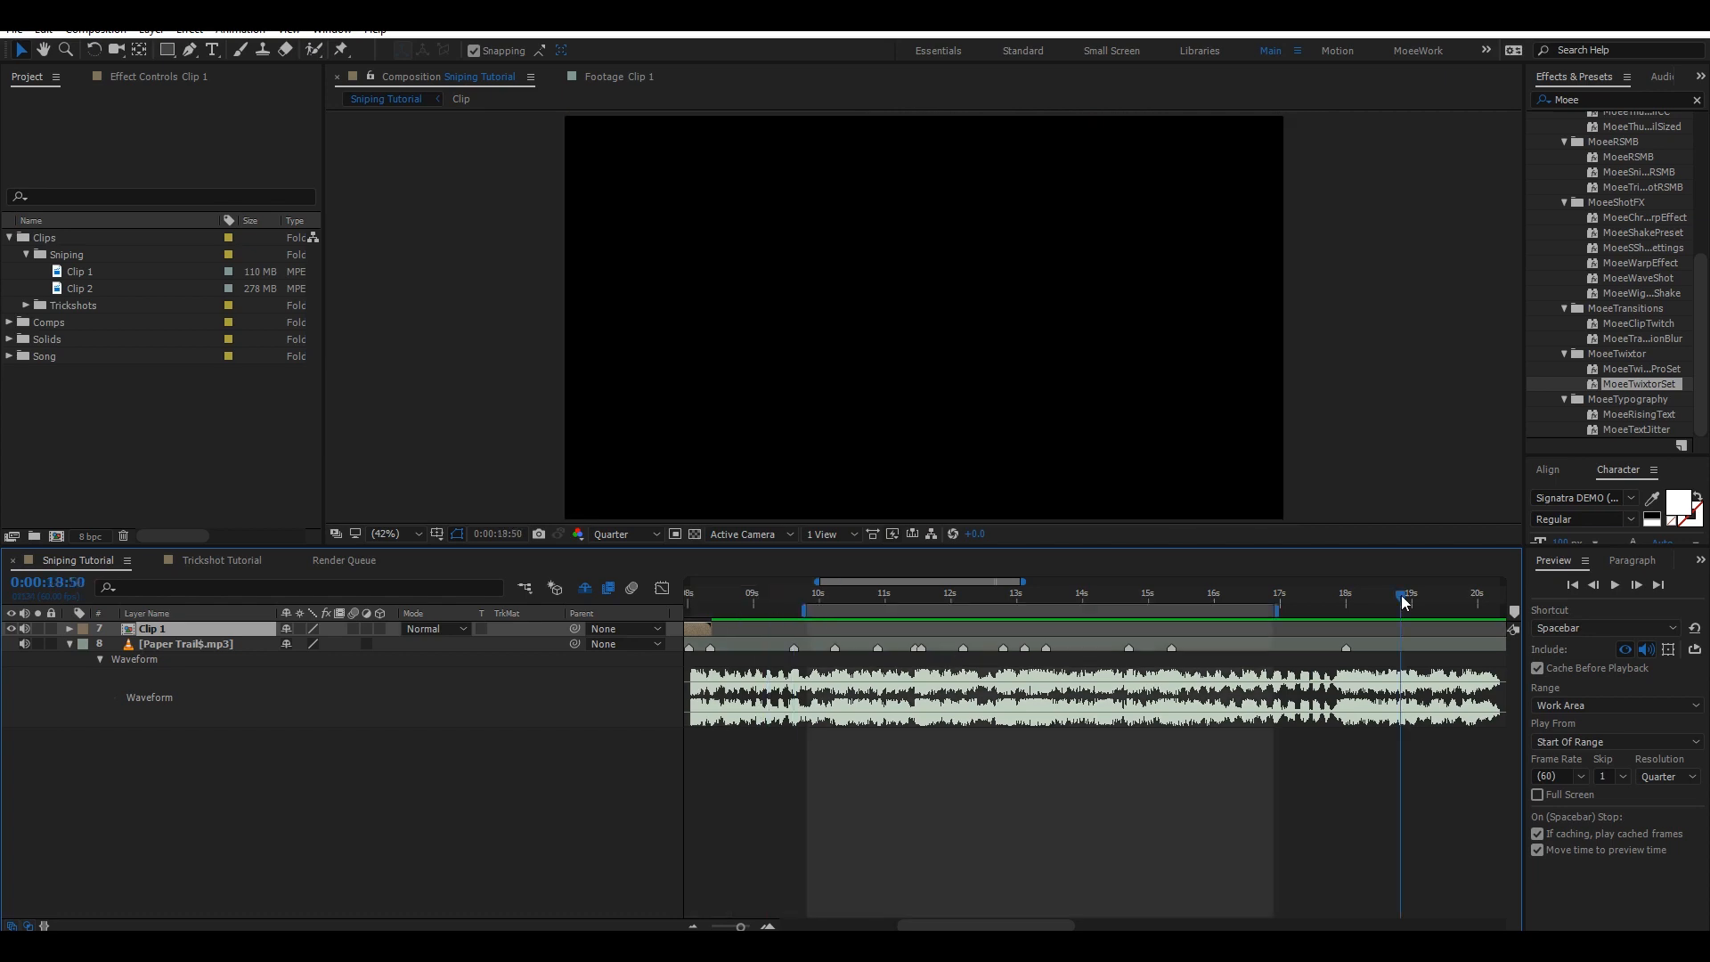
{"action": "key", "text": "n"}
{"action": "key", "text": "ctrl+s"}
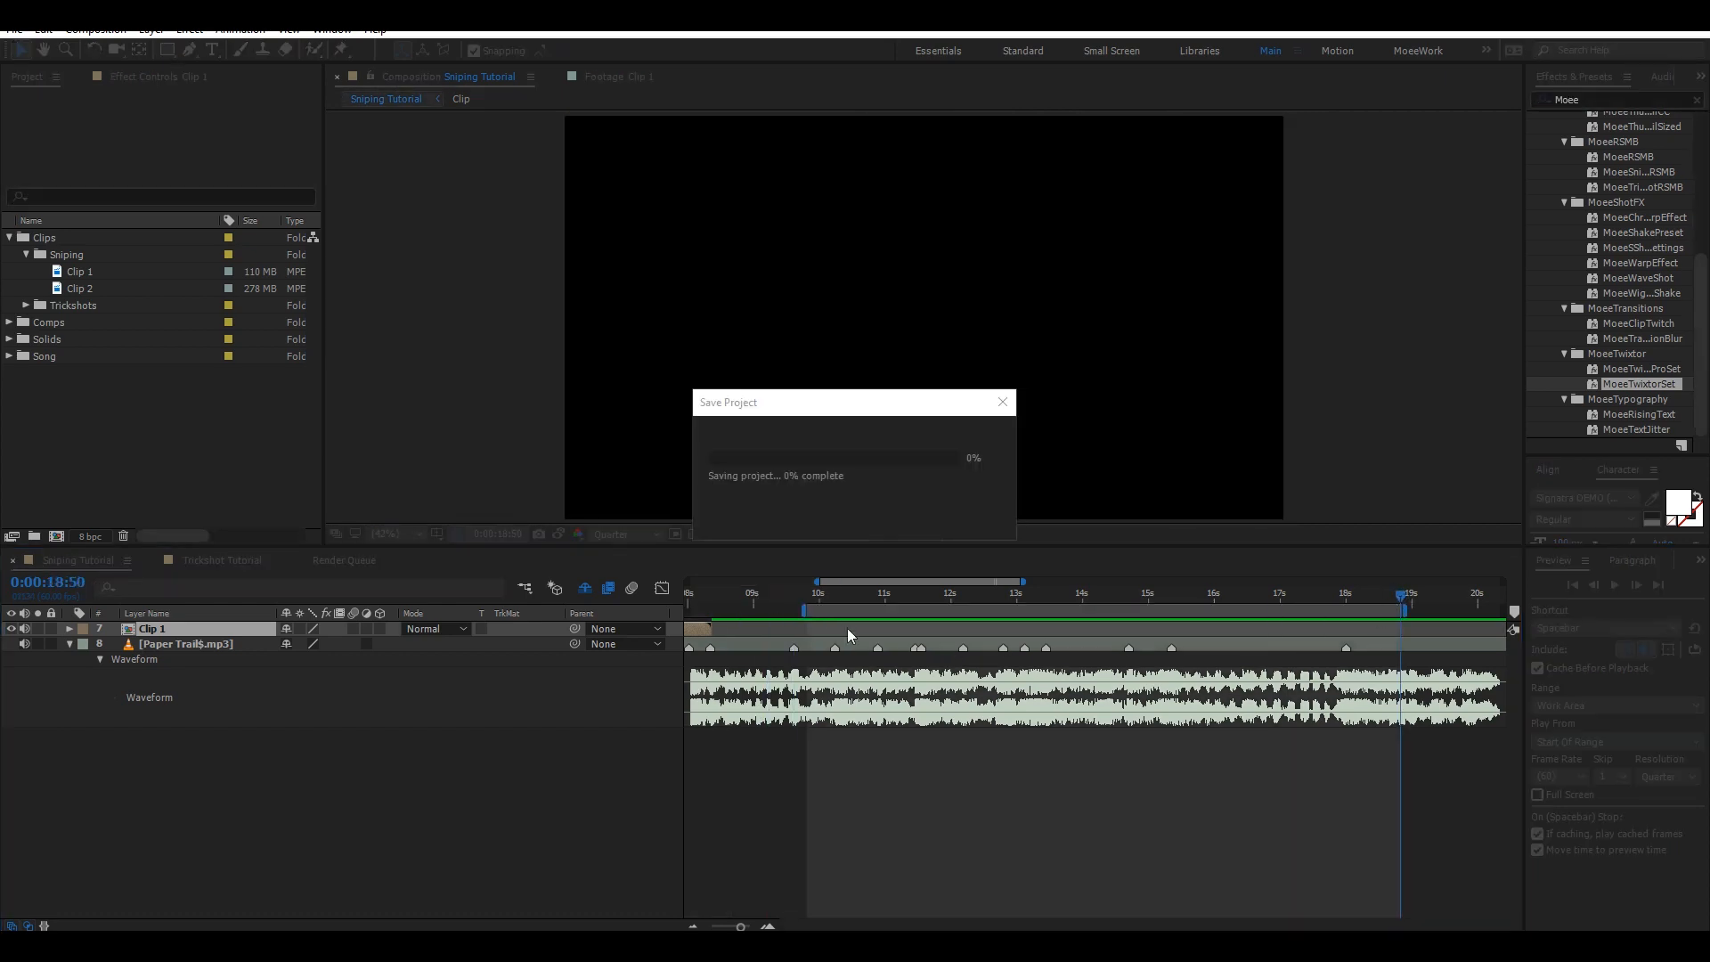
{"action": "left_click_drag", "start_coordinate": [785, 601], "coordinate": [757, 602]}
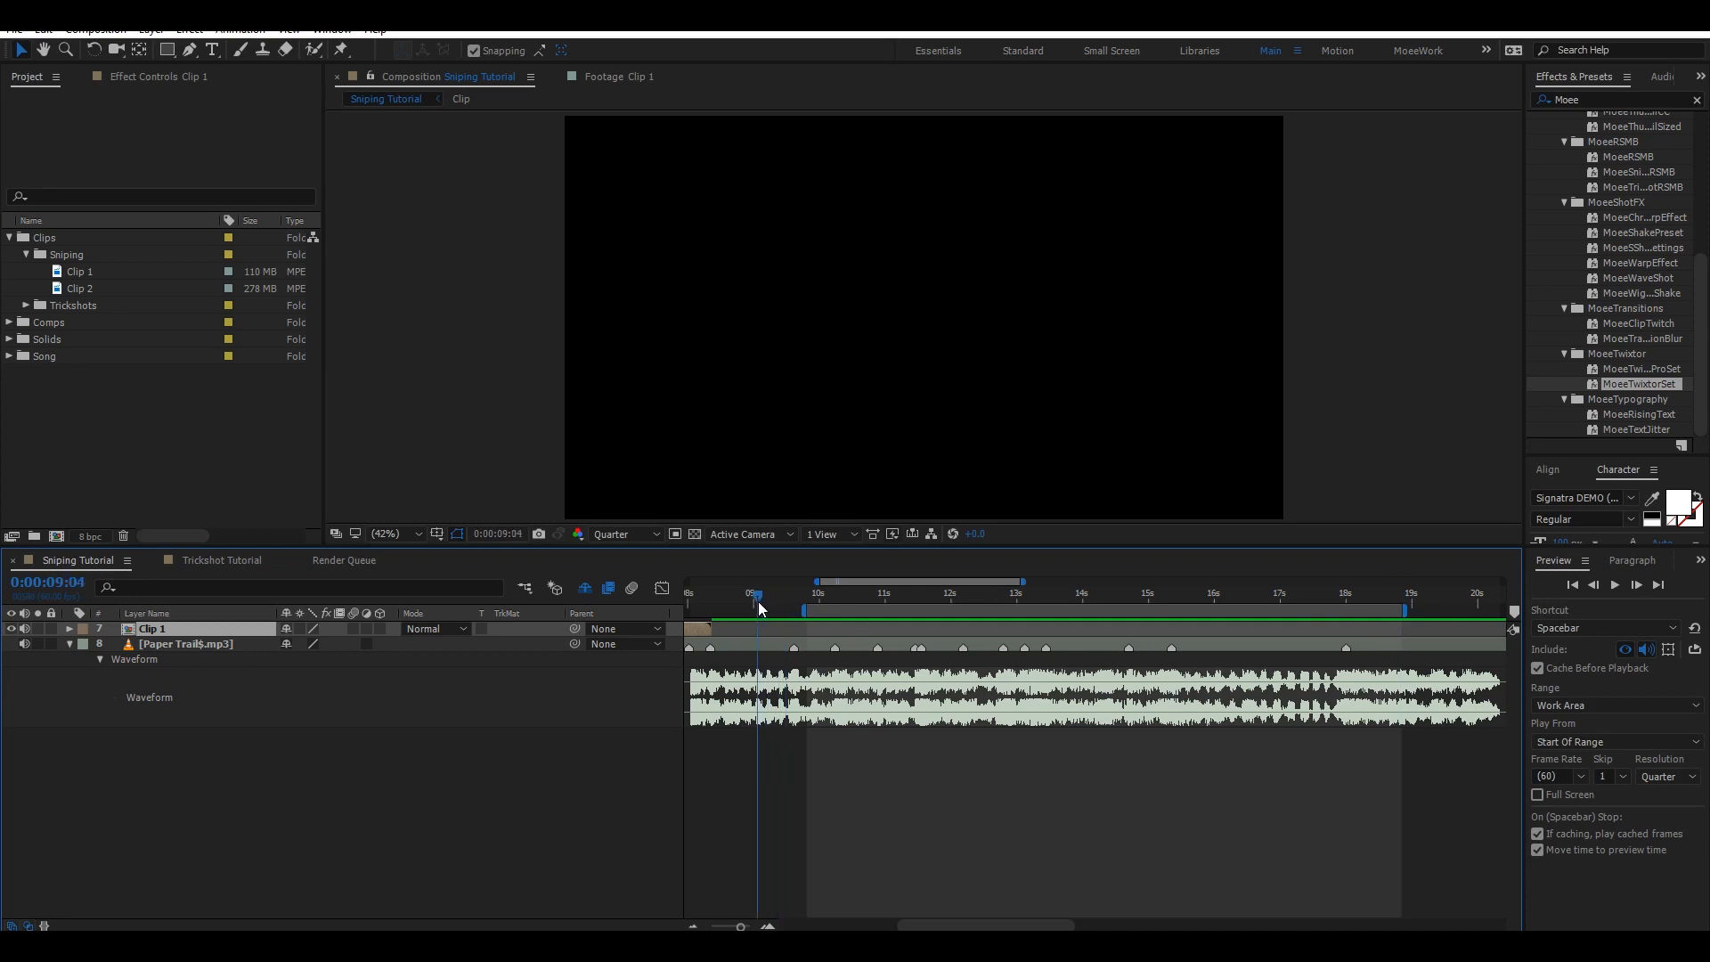
Set the work area start to 0:00:09:04 and move the current time to 0:00:09:37.
{"action": "key", "text": "b"}
{"action": "left_click", "coordinate": [798, 600]}
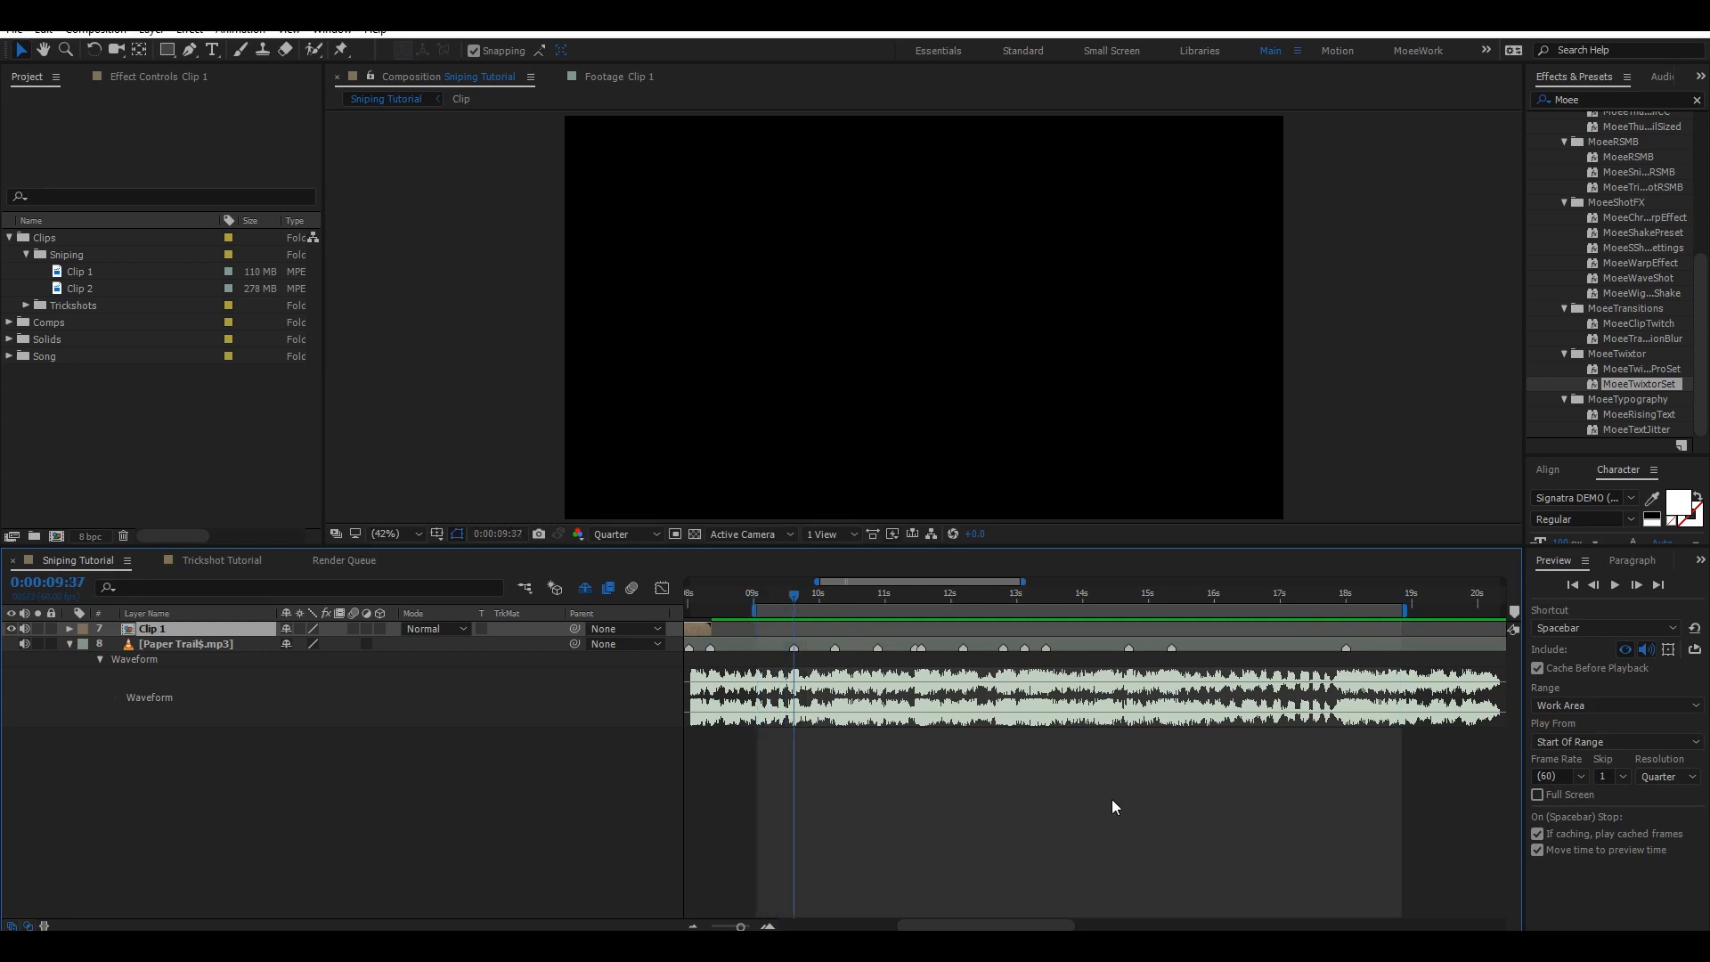
Open Clip 2 in the Footage viewer and scrub and zoom through it to review its shots.
{"action": "left_click", "coordinate": [98, 289]}
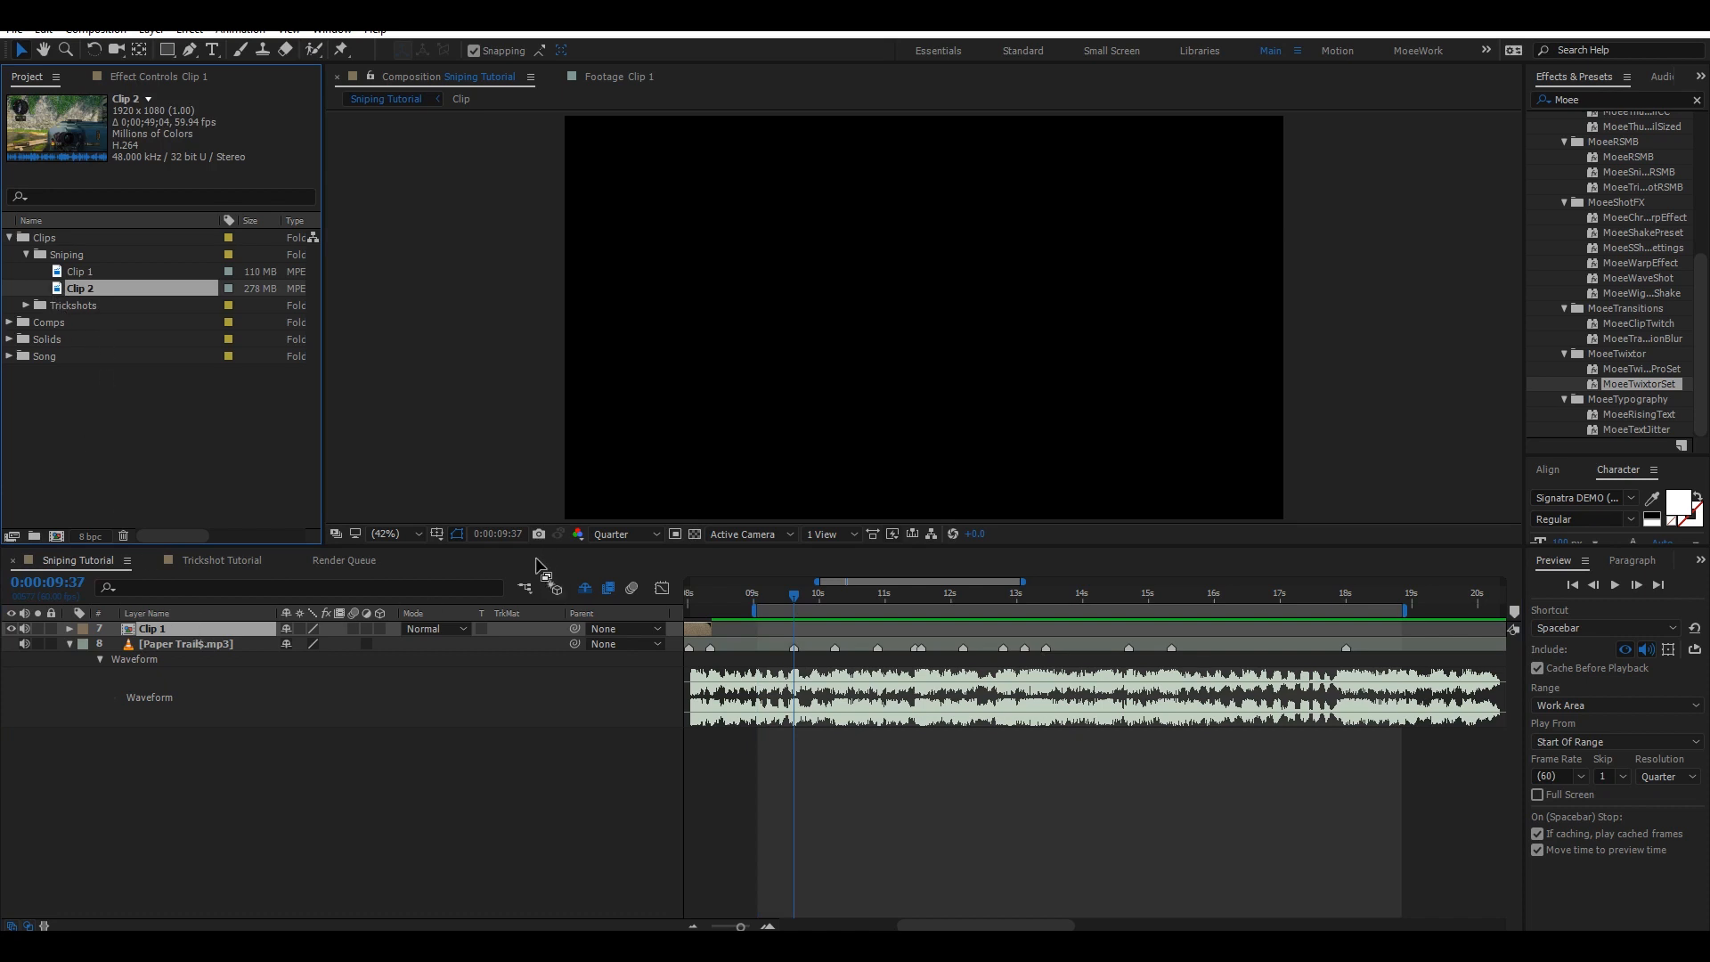
{"action": "double_click", "coordinate": [80, 289]}
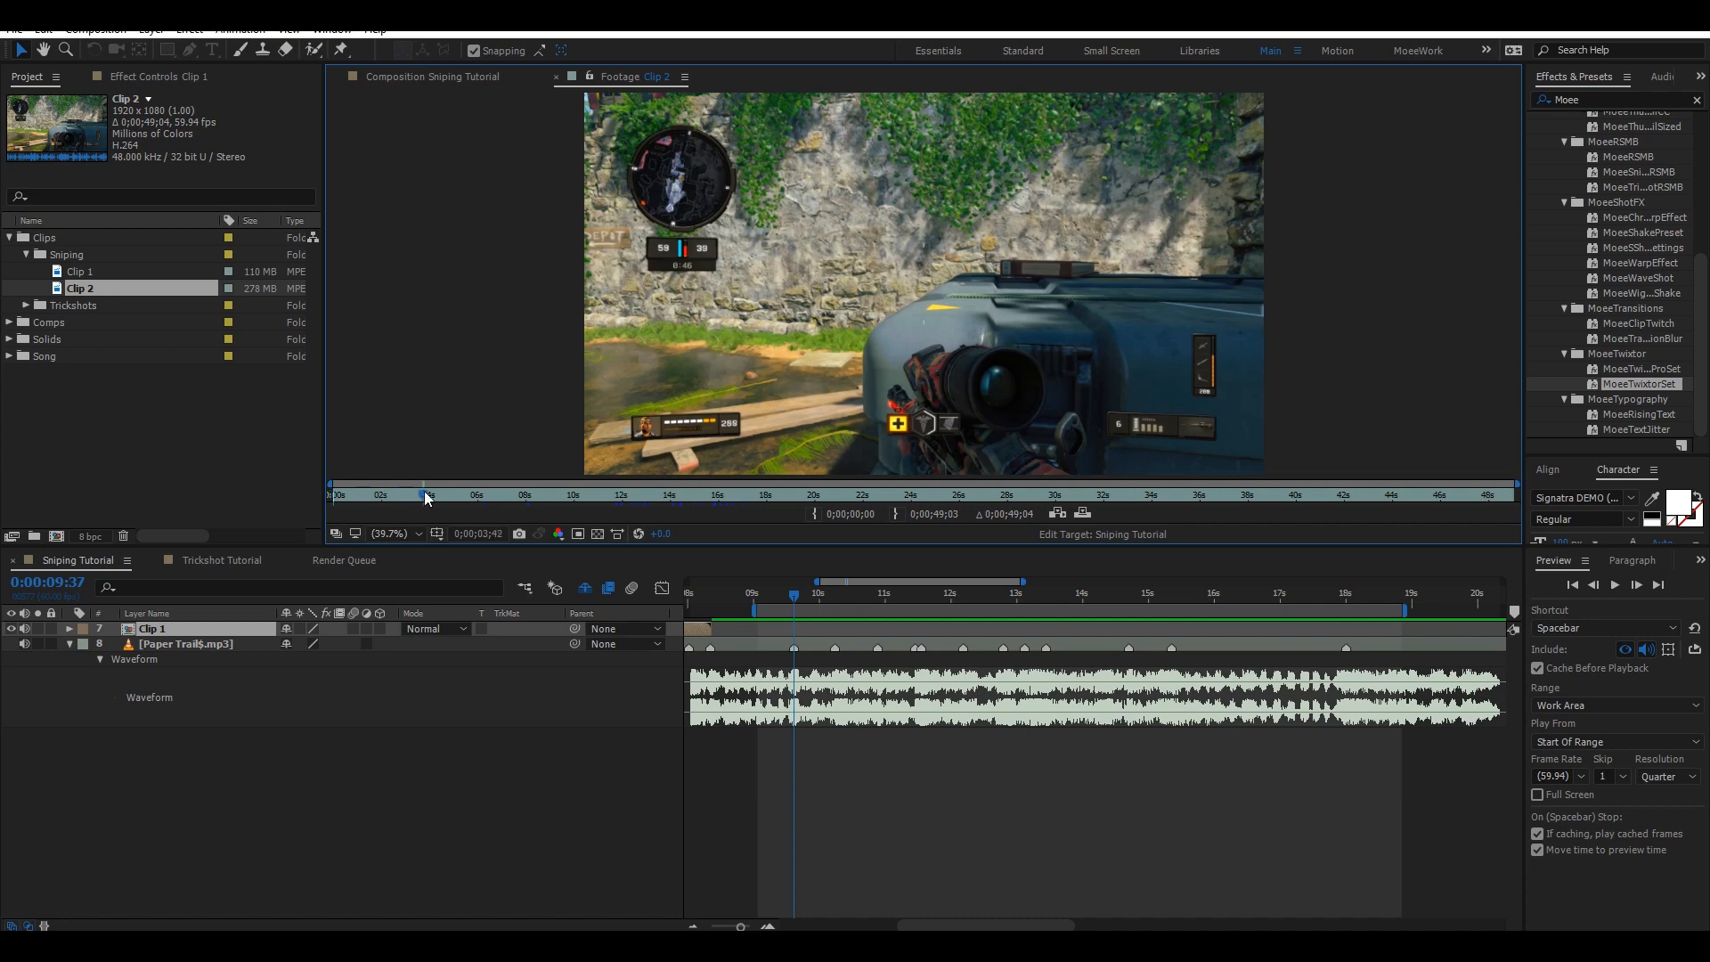
{"action": "left_click_drag", "start_coordinate": [463, 491], "coordinate": [488, 490]}
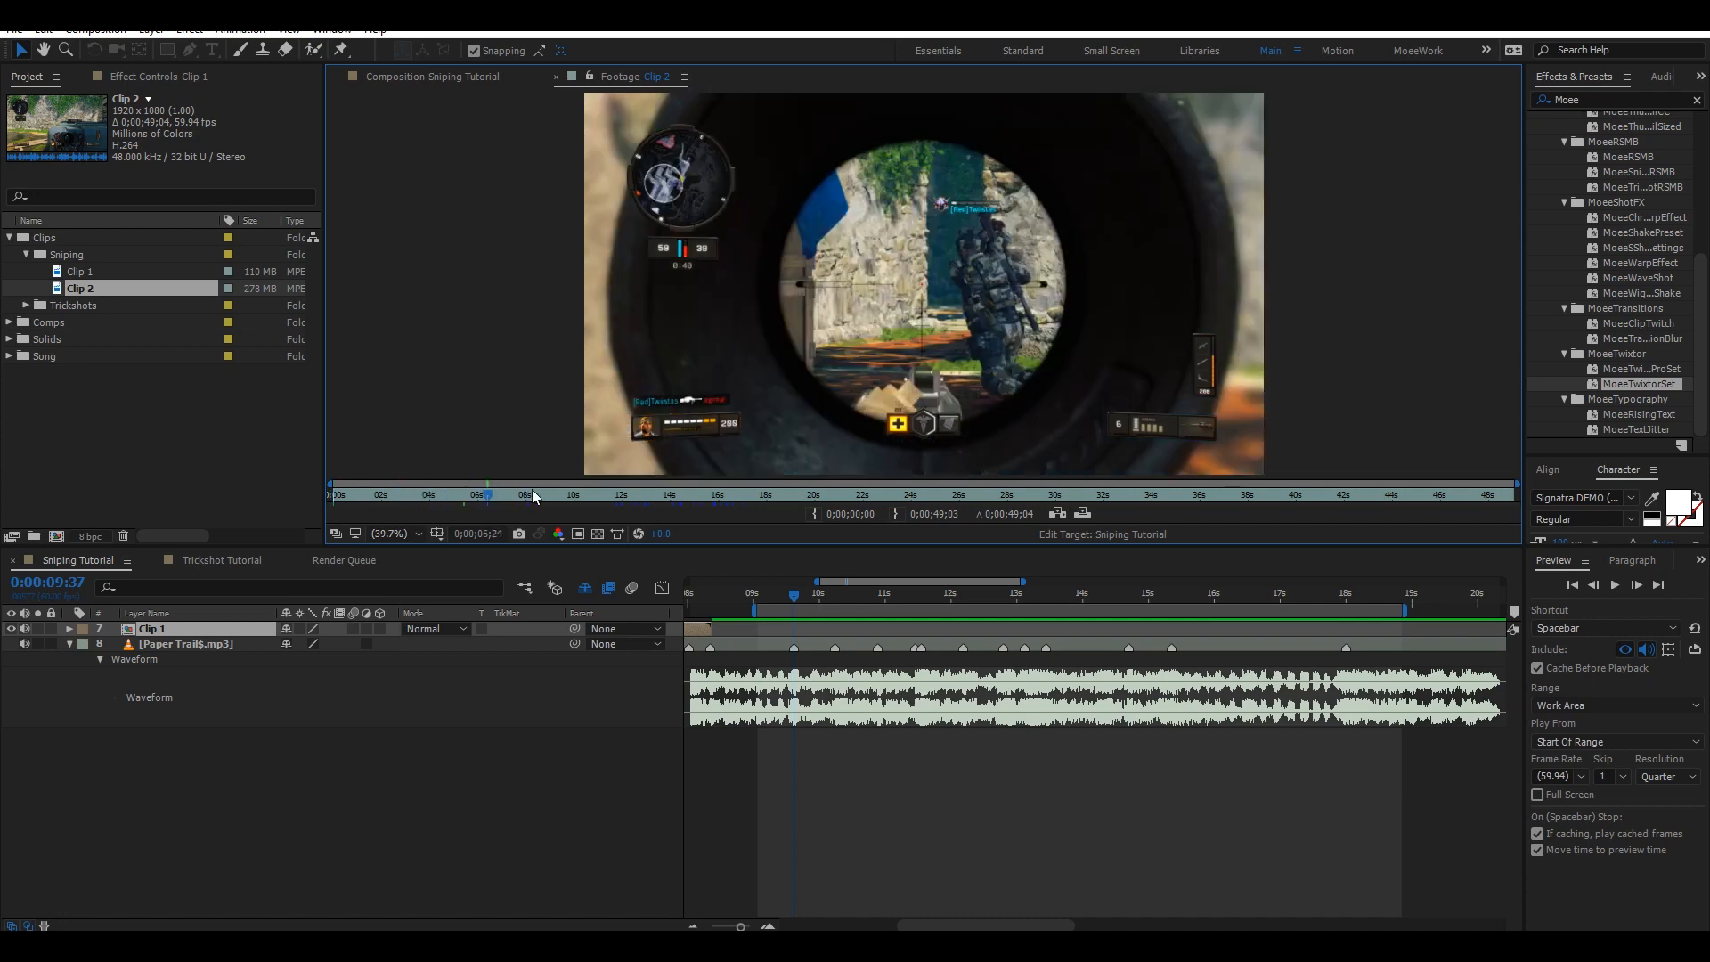
{"action": "left_click", "coordinate": [532, 492]}
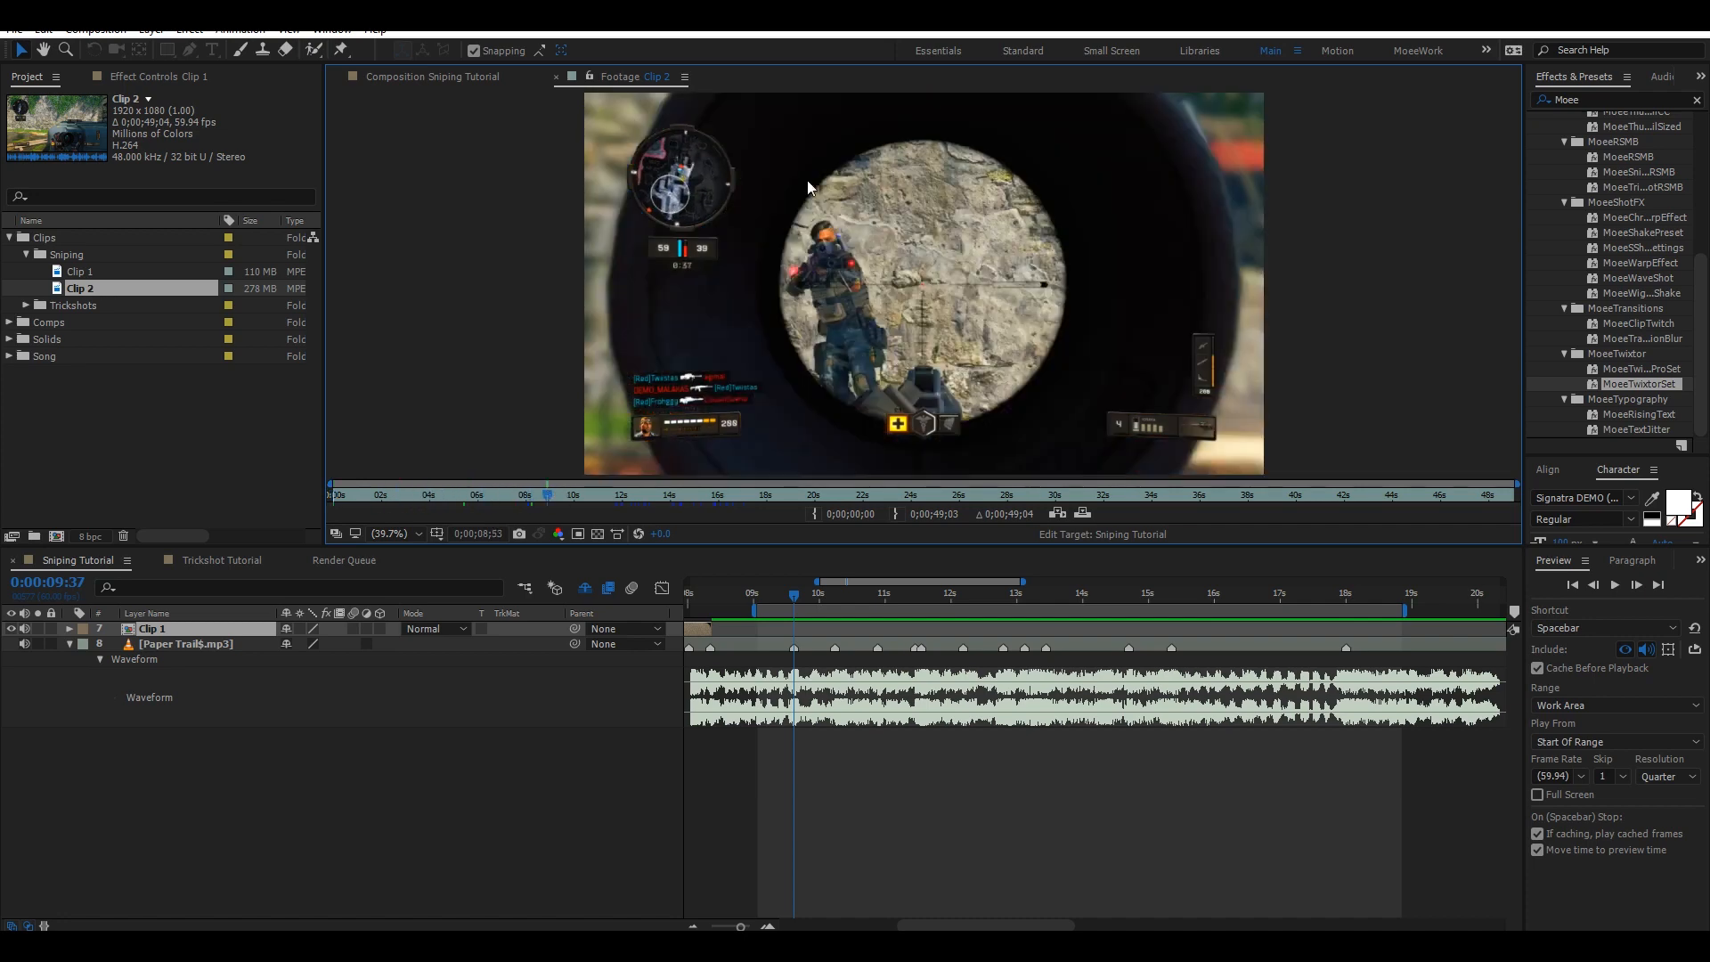
{"action": "left_click", "coordinate": [576, 495]}
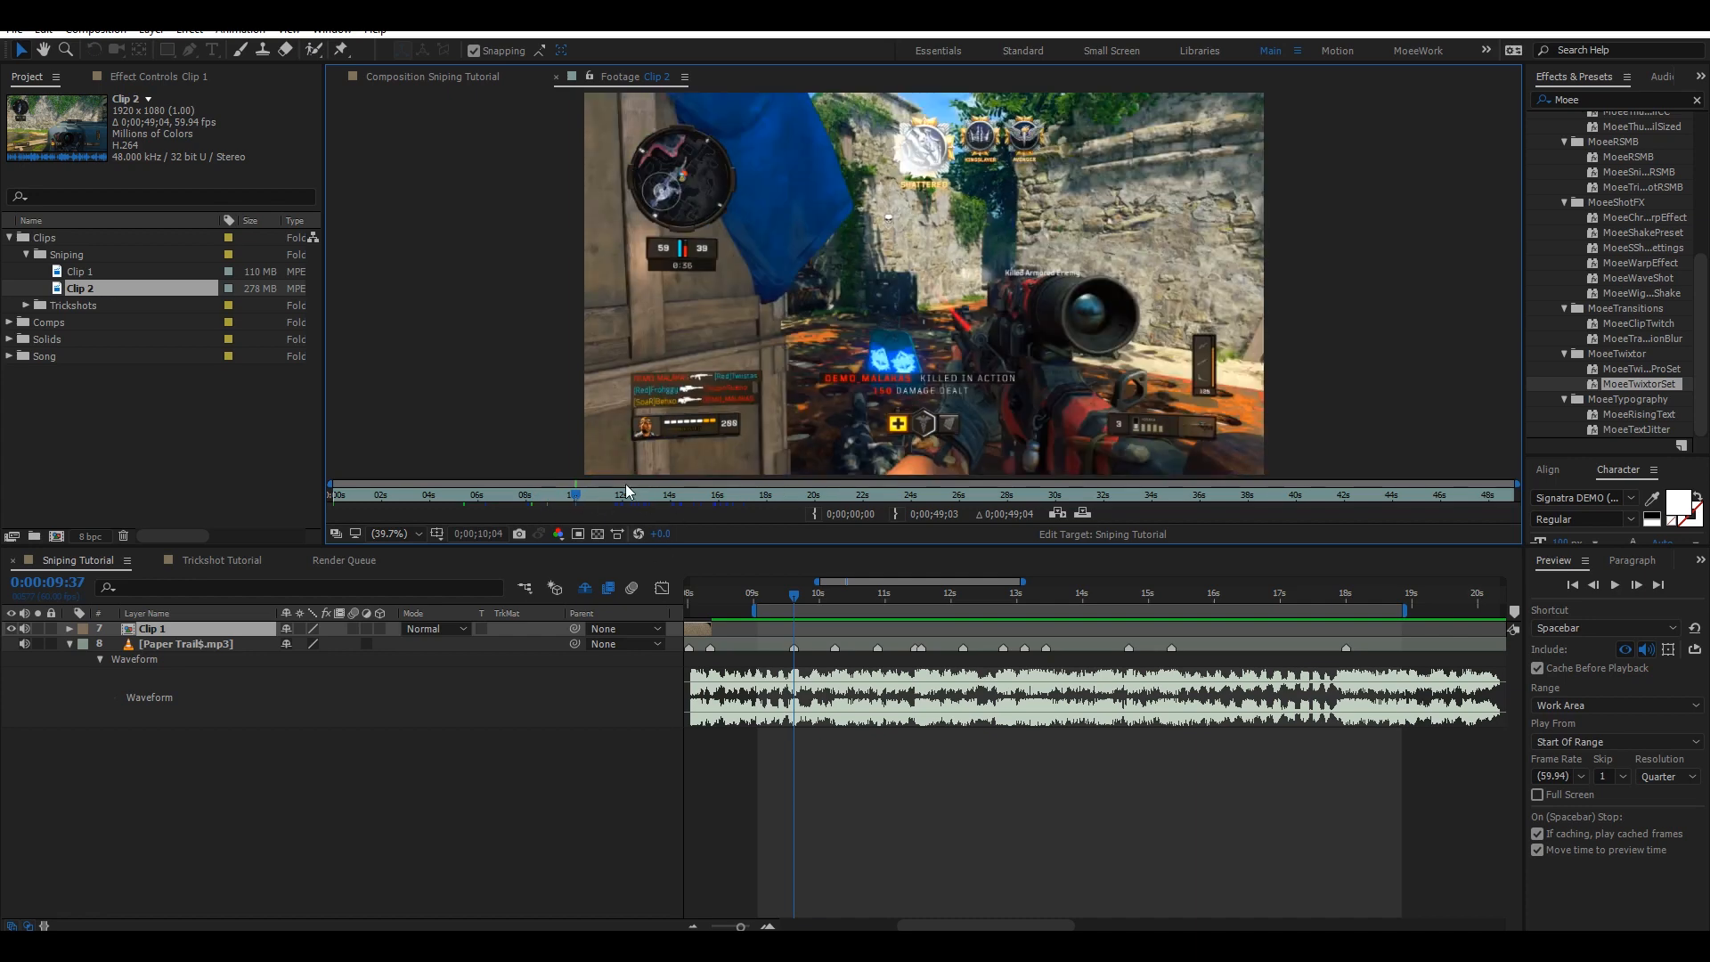
{"action": "left_click_drag", "start_coordinate": [629, 498], "coordinate": [664, 506]}
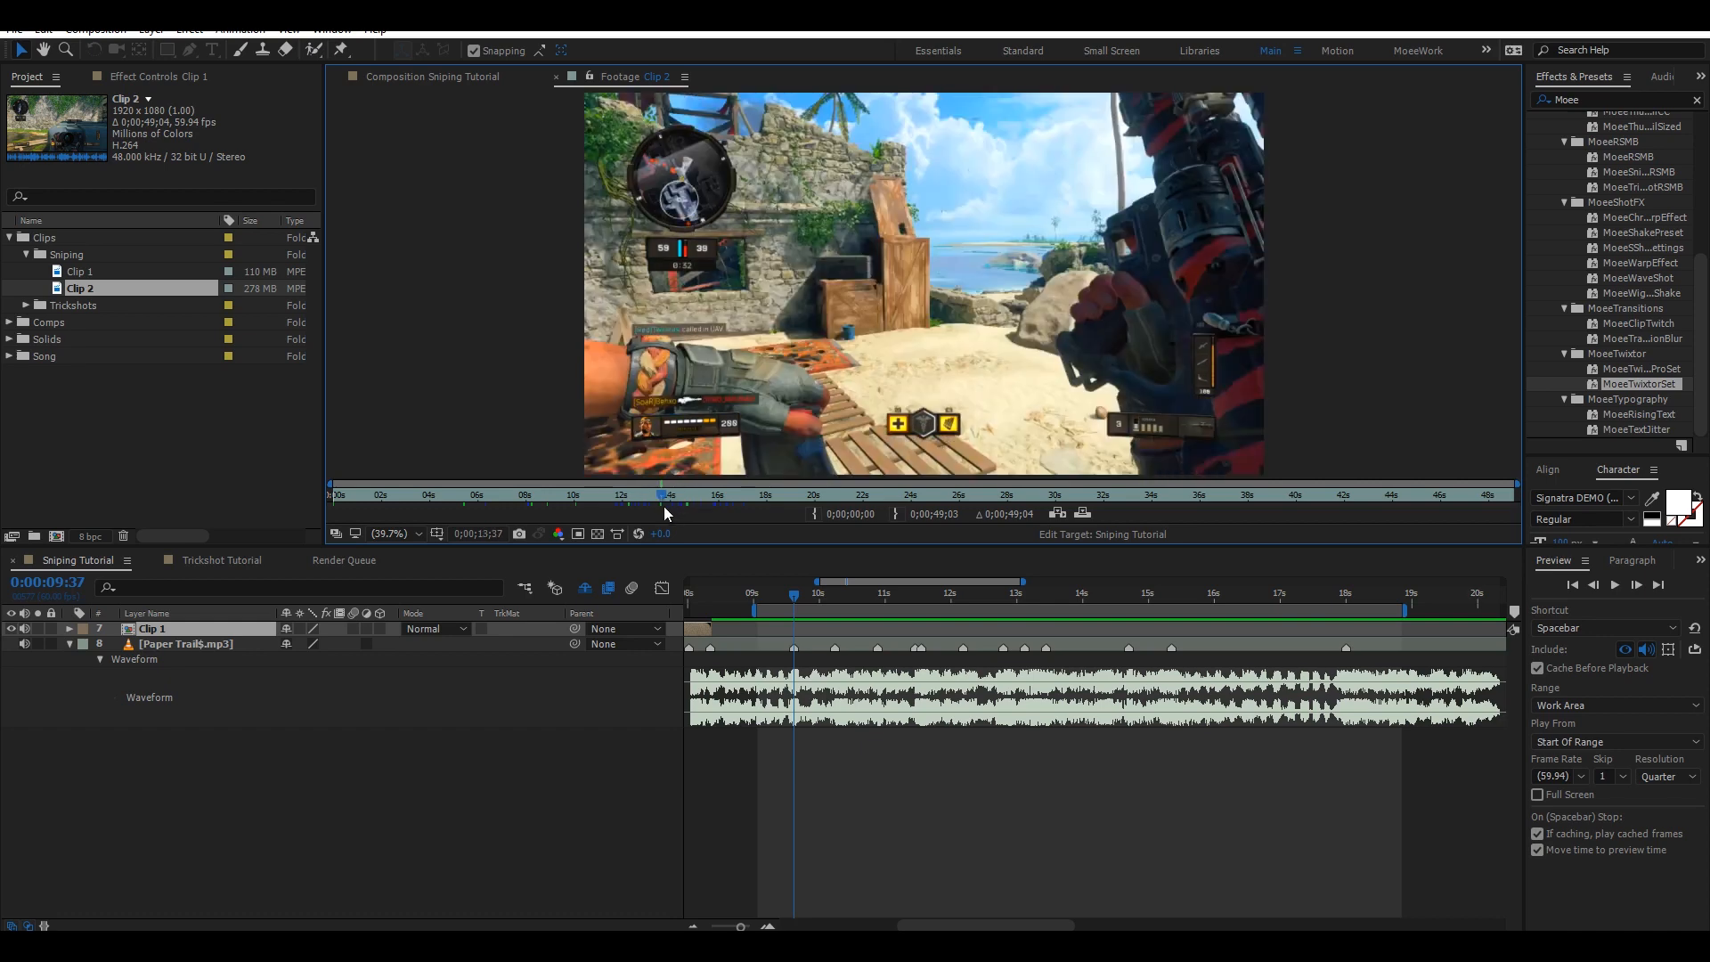
{"action": "left_click", "coordinate": [671, 501]}
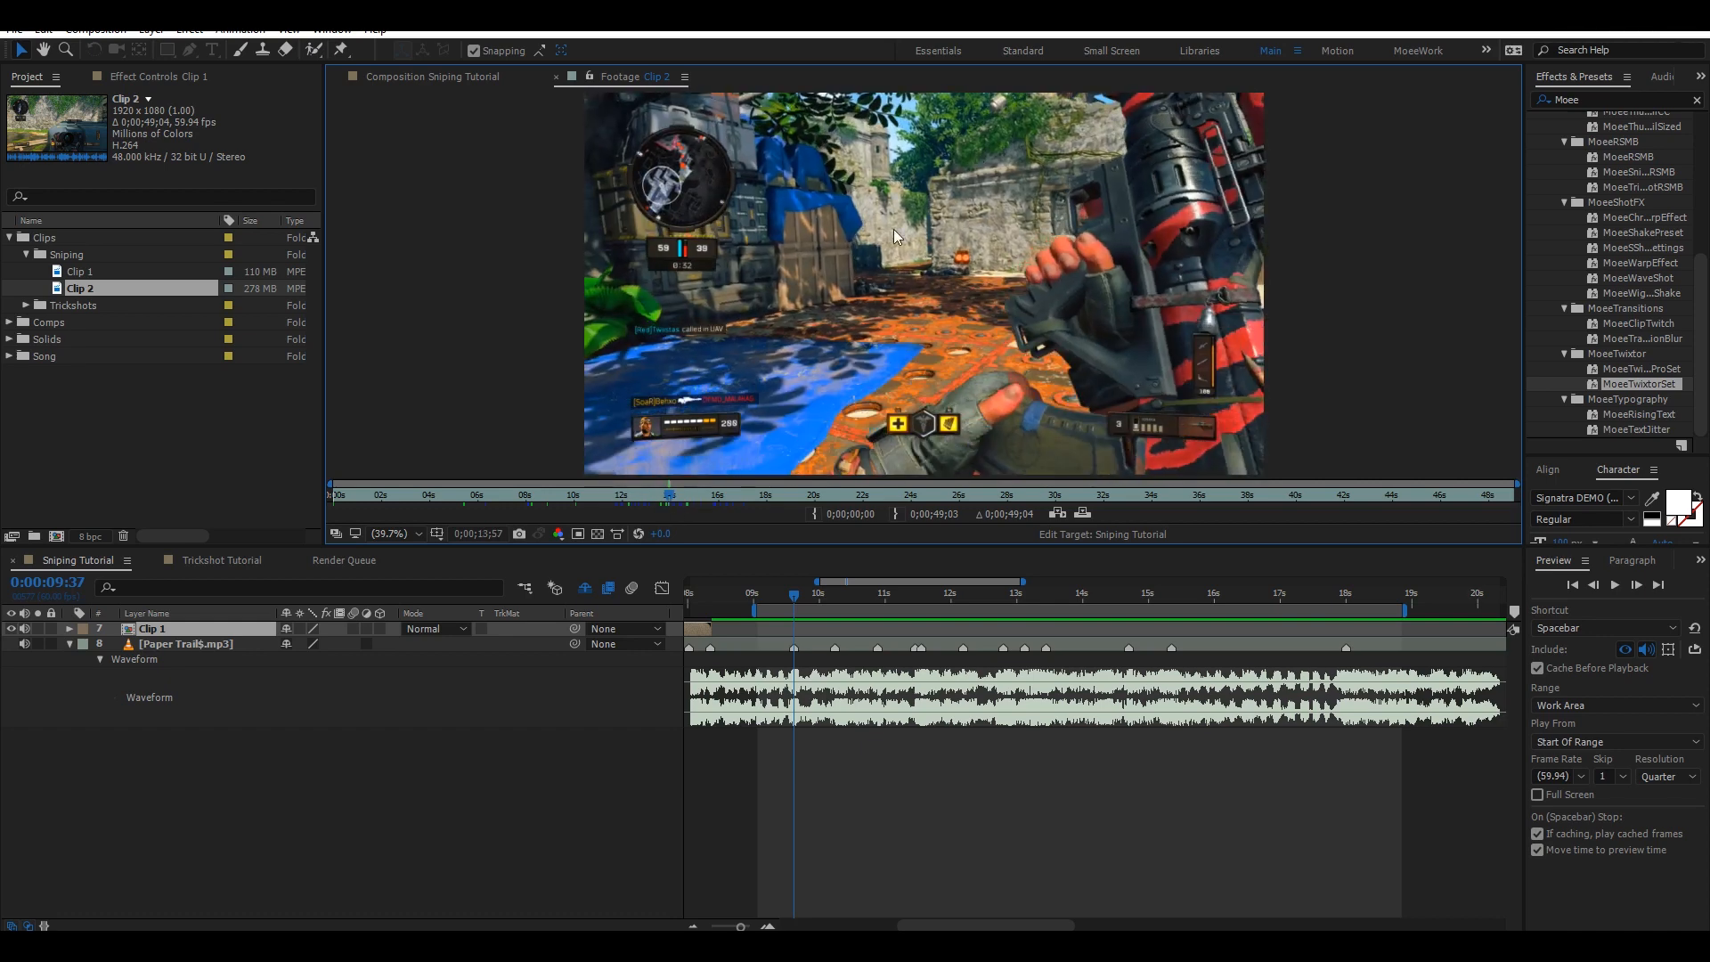
{"action": "scroll", "coordinate": [934, 231], "scroll_direction": "up", "scroll_amount": 4}
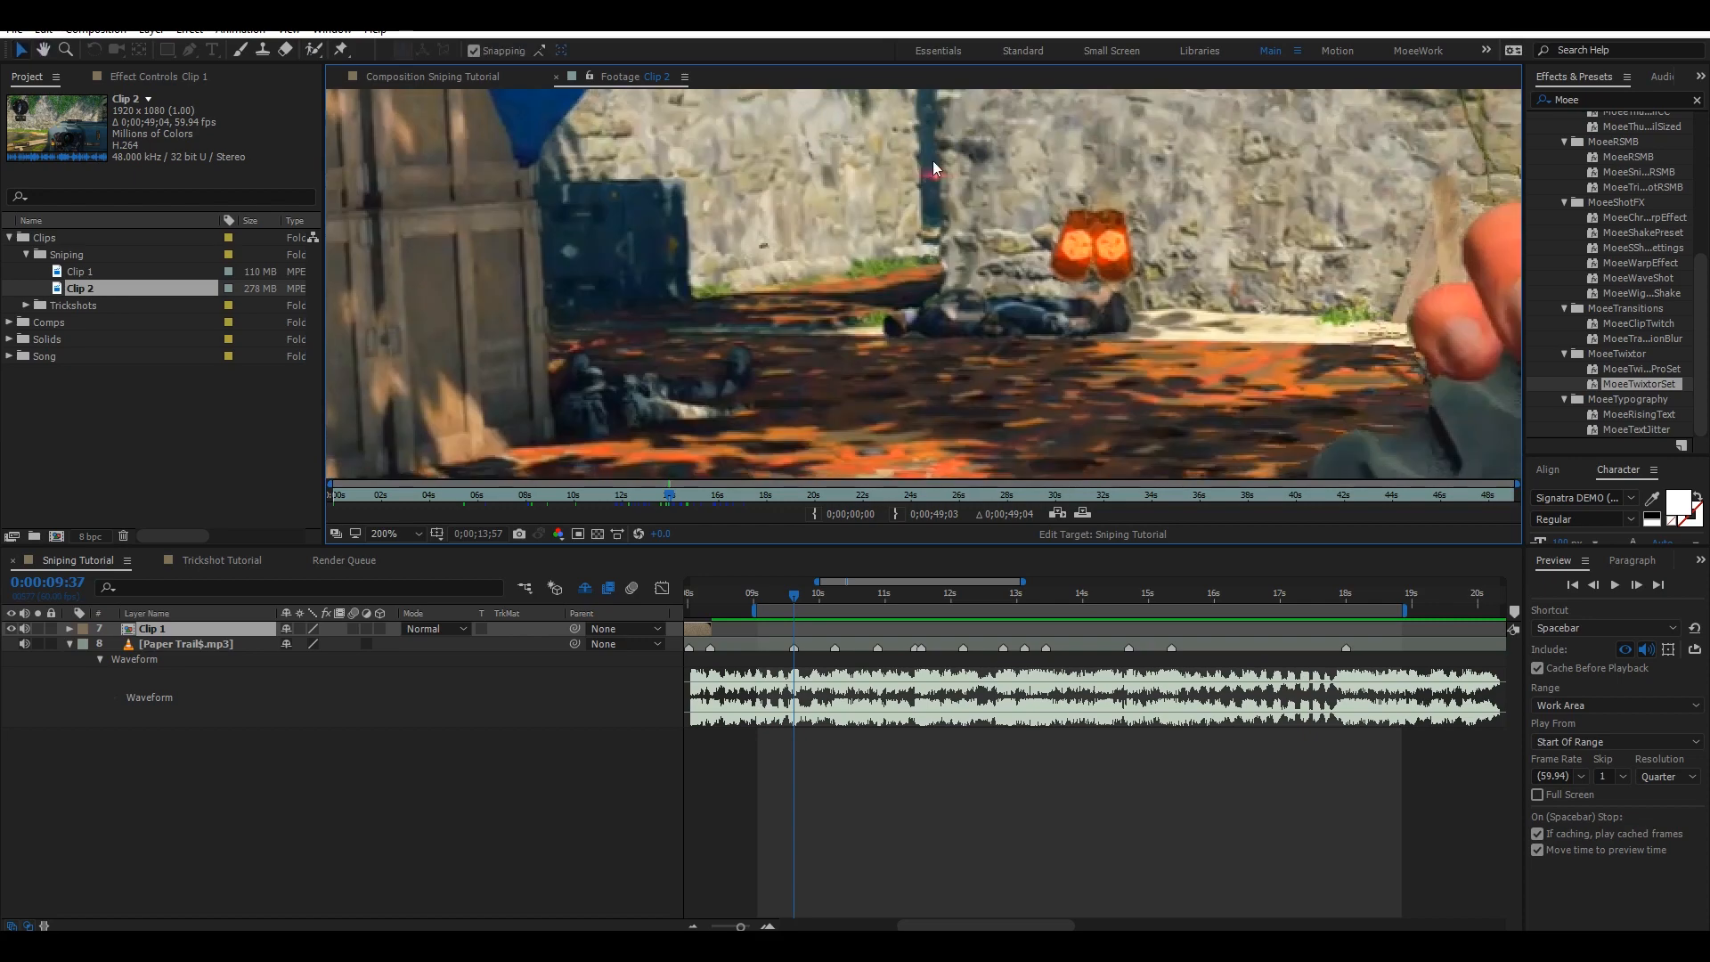
{"action": "scroll", "coordinate": [935, 187], "scroll_direction": "down", "scroll_amount": 4}
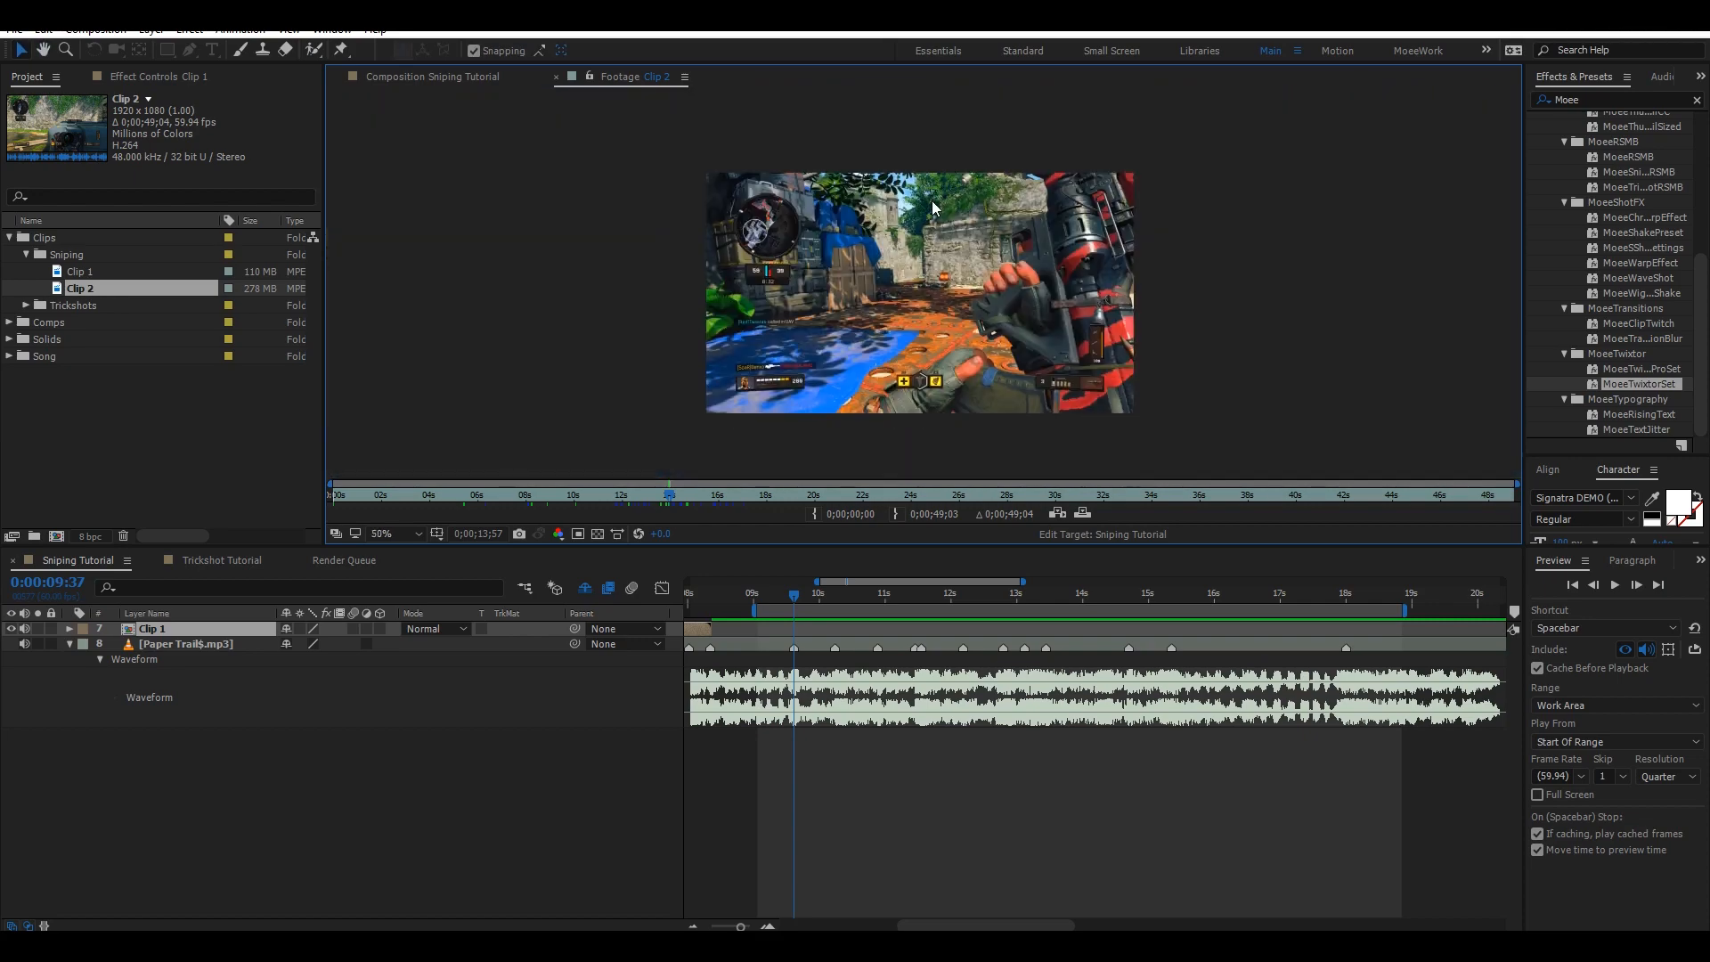
{"action": "scroll", "coordinate": [922, 228], "scroll_direction": "up", "scroll_amount": 1}
{"action": "scroll", "coordinate": [922, 228], "scroll_direction": "down", "scroll_amount": 1}
{"action": "scroll", "coordinate": [900, 196], "scroll_direction": "up", "scroll_amount": 1}
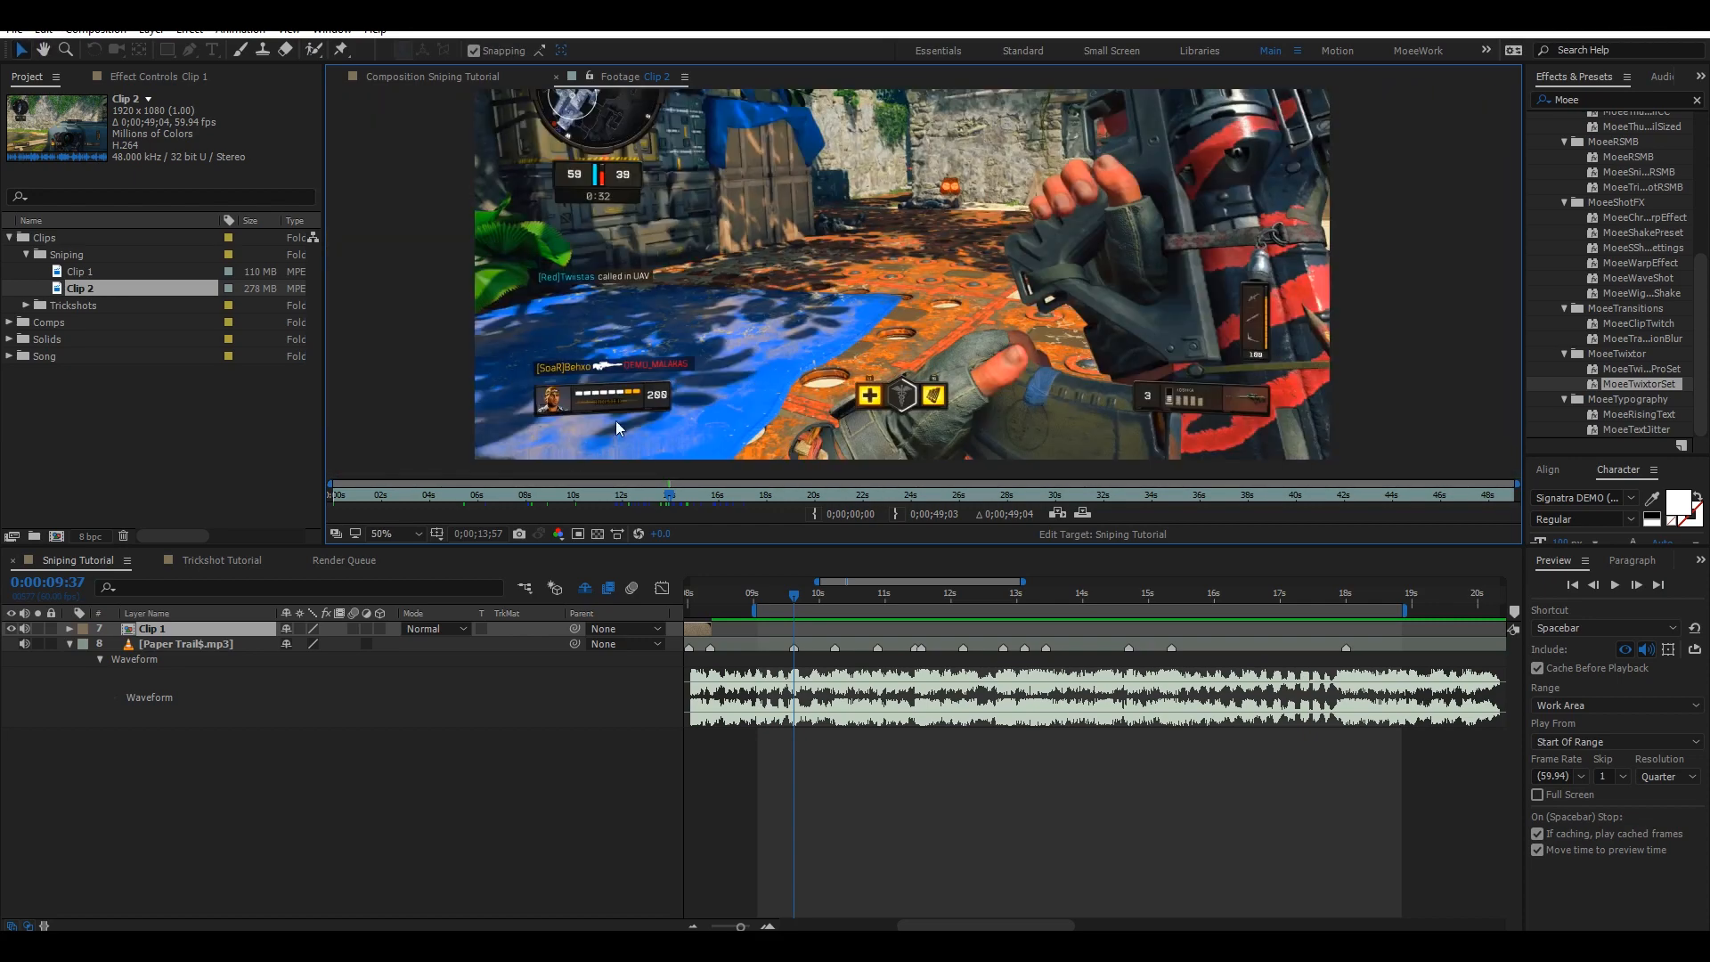
{"action": "scroll", "coordinate": [835, 298], "scroll_direction": "down", "scroll_amount": 1}
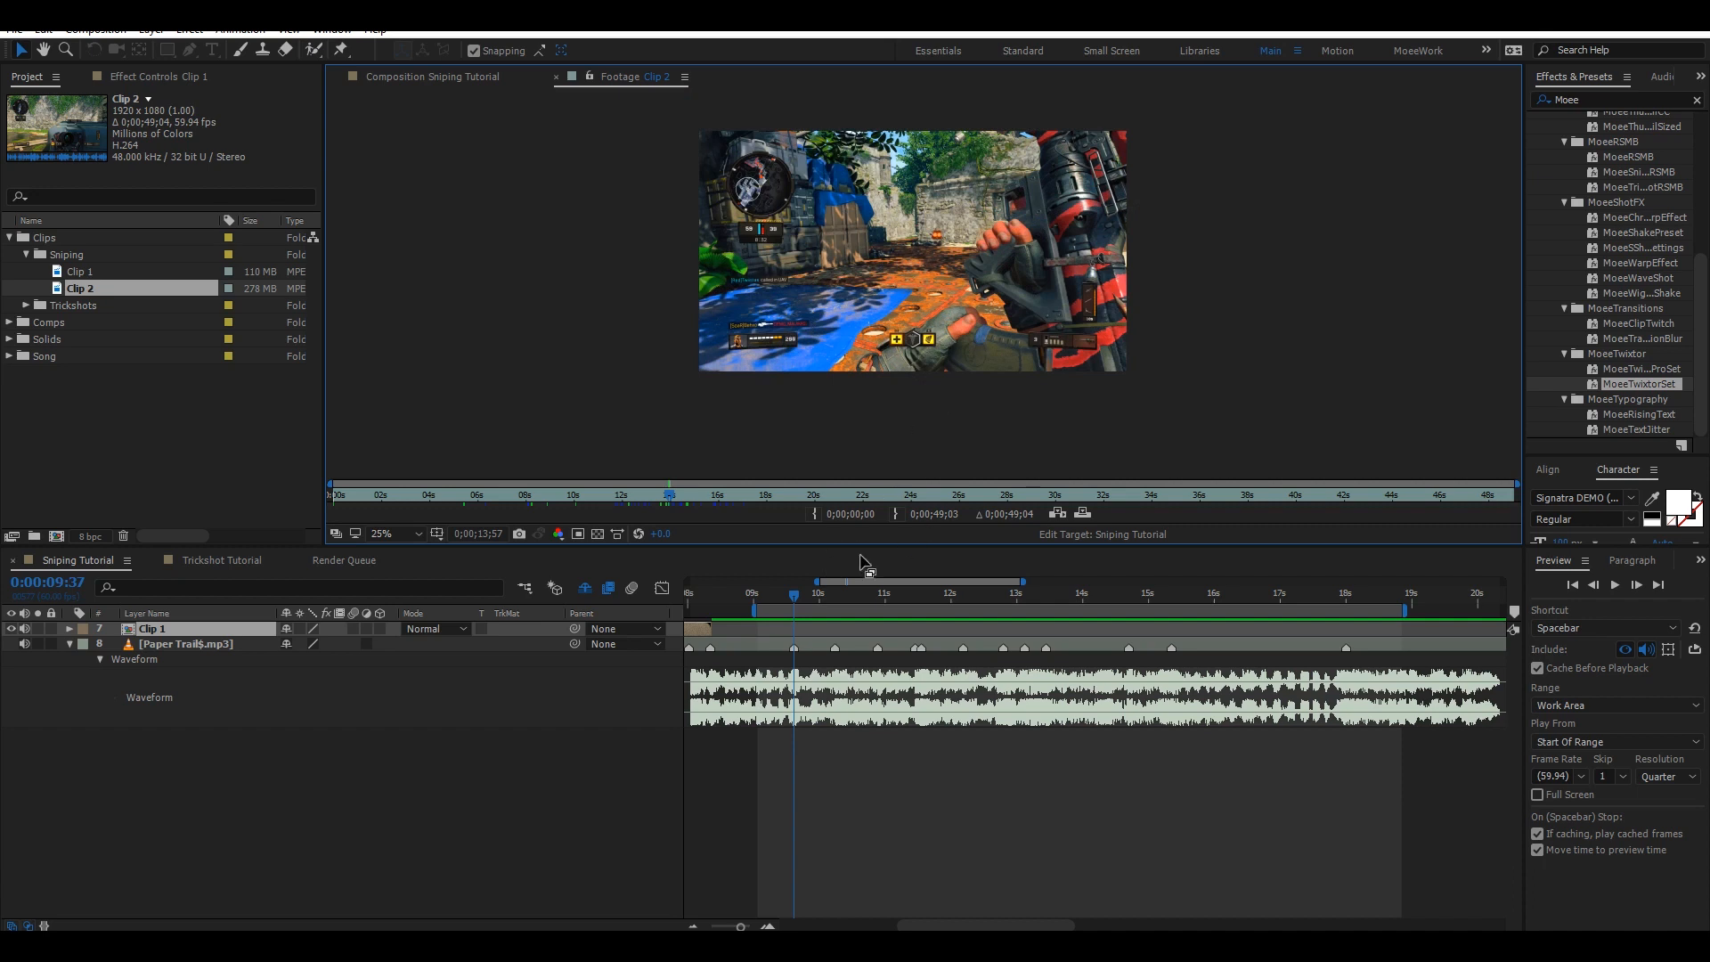
Add Clip 2 to the Sniping Tutorial composition as a new top layer starting at 0:00:09:37, then save the project.
{"action": "left_click", "coordinate": [814, 513]}
{"action": "left_click_drag", "start_coordinate": [114, 281], "coordinate": [171, 636]}
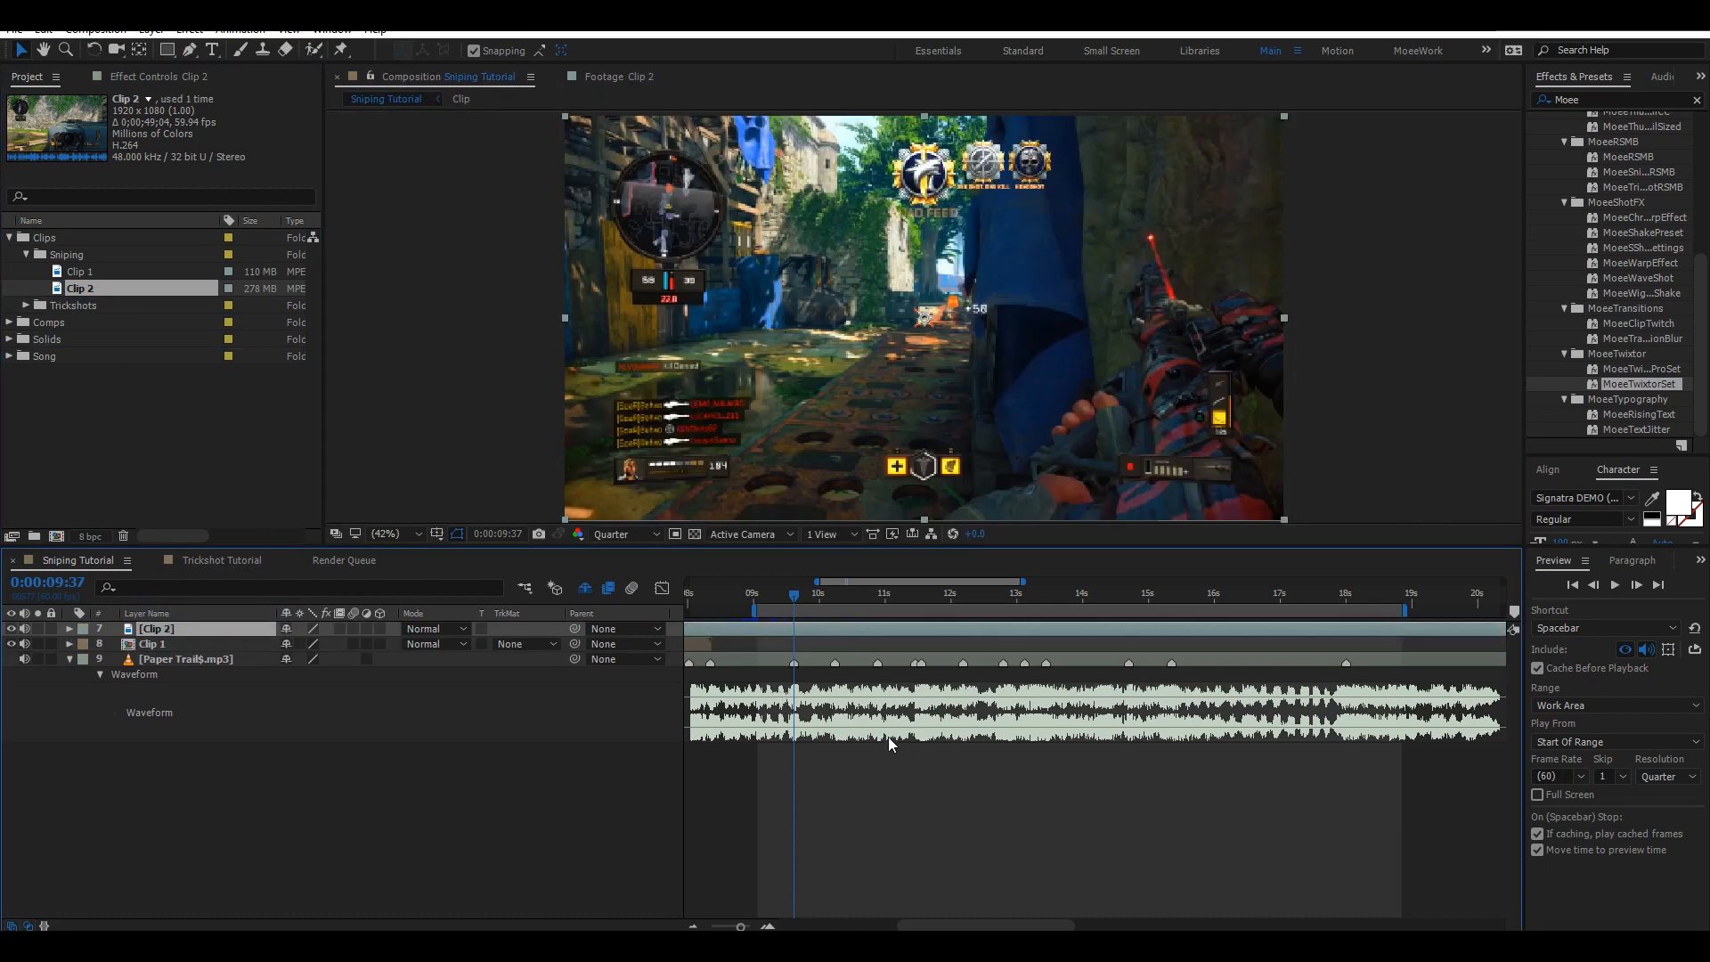
{"action": "key", "text": "bracketleft"}
{"action": "key", "text": "ctrl+s"}
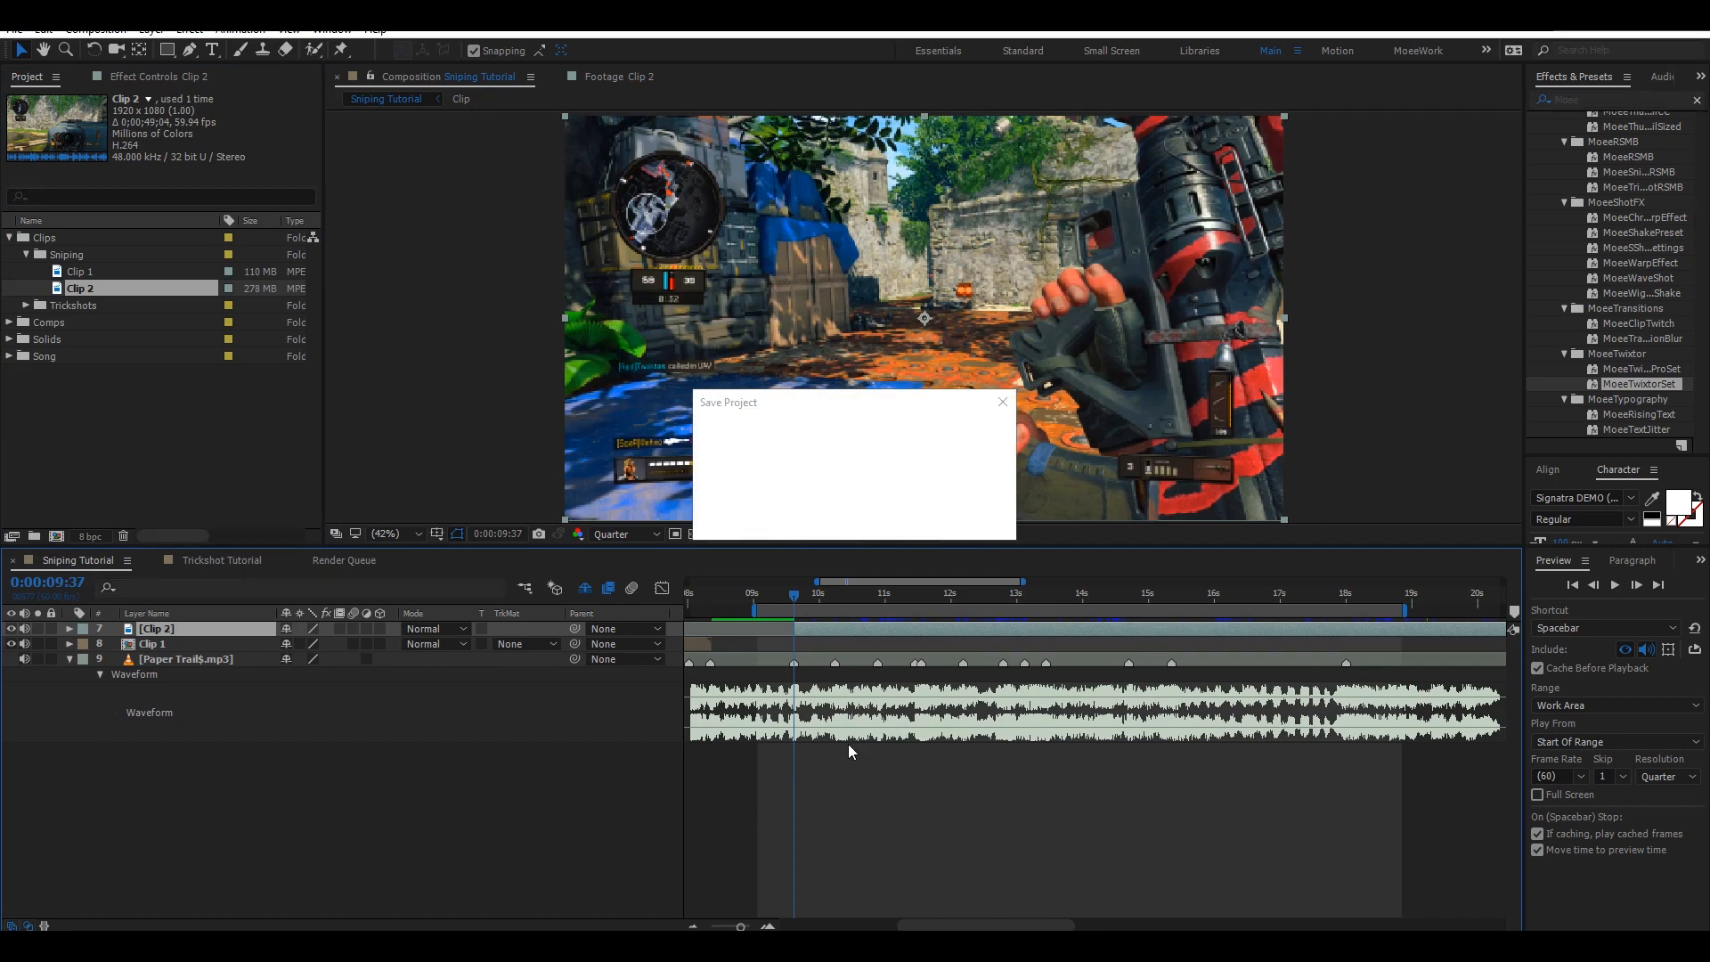
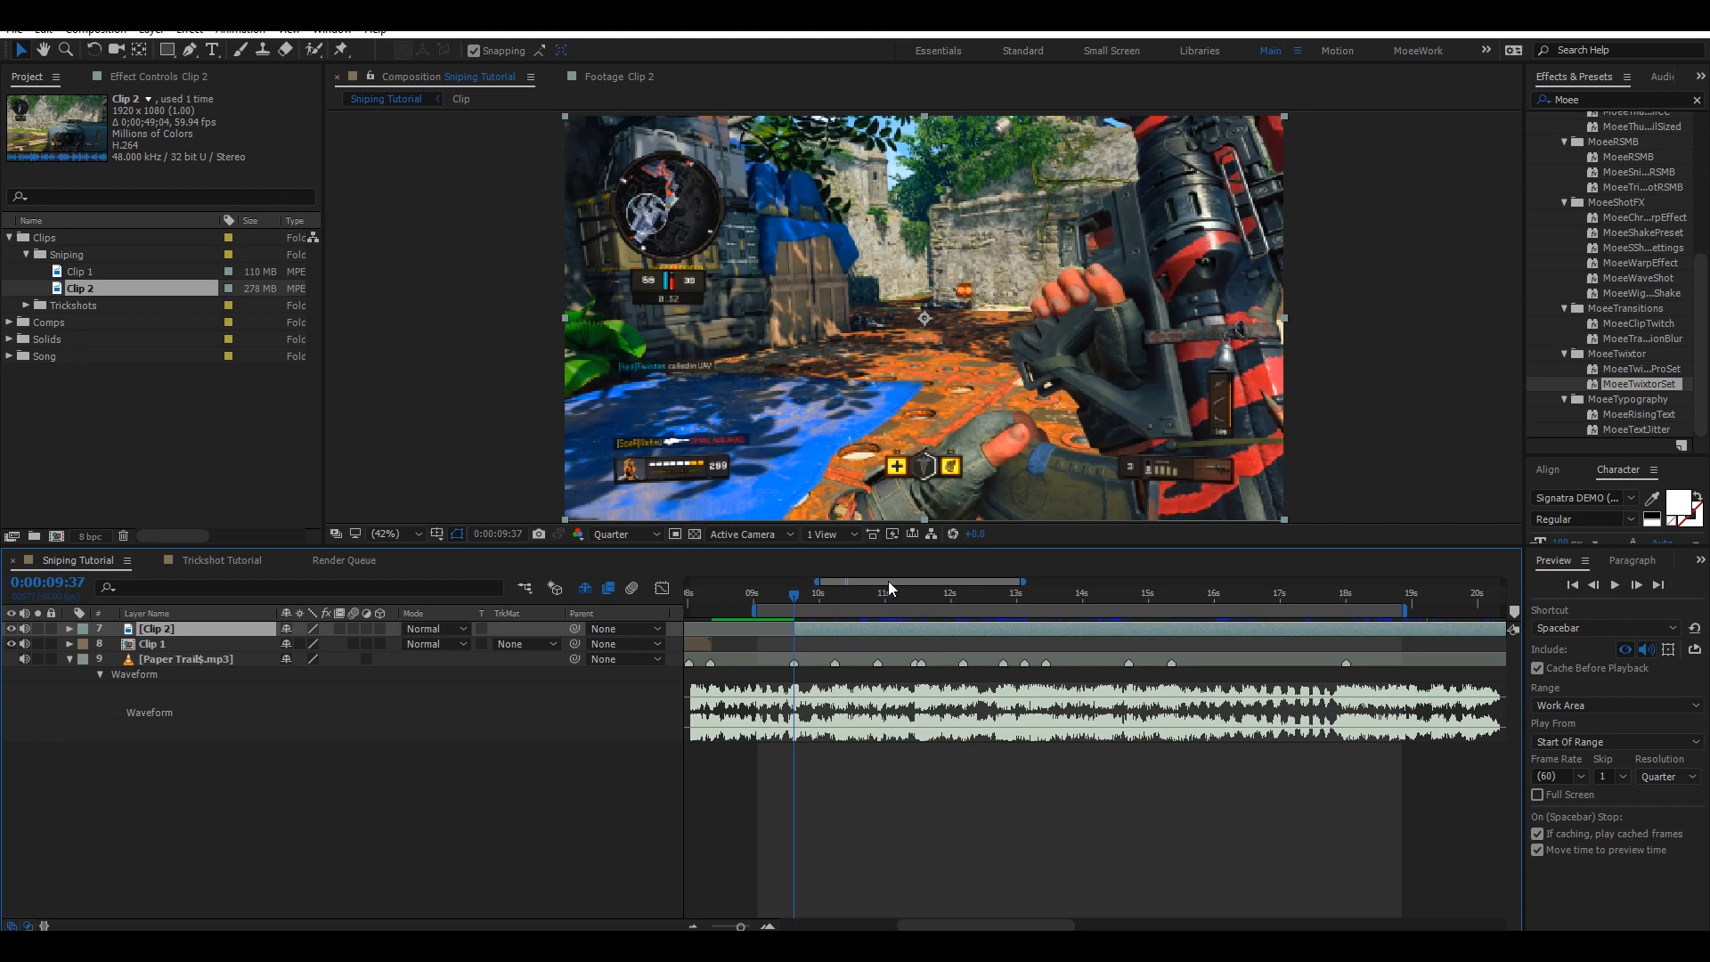
Split the Clip 2 layer into several segments at the song's beat markers.
{"action": "left_click", "coordinate": [832, 596]}
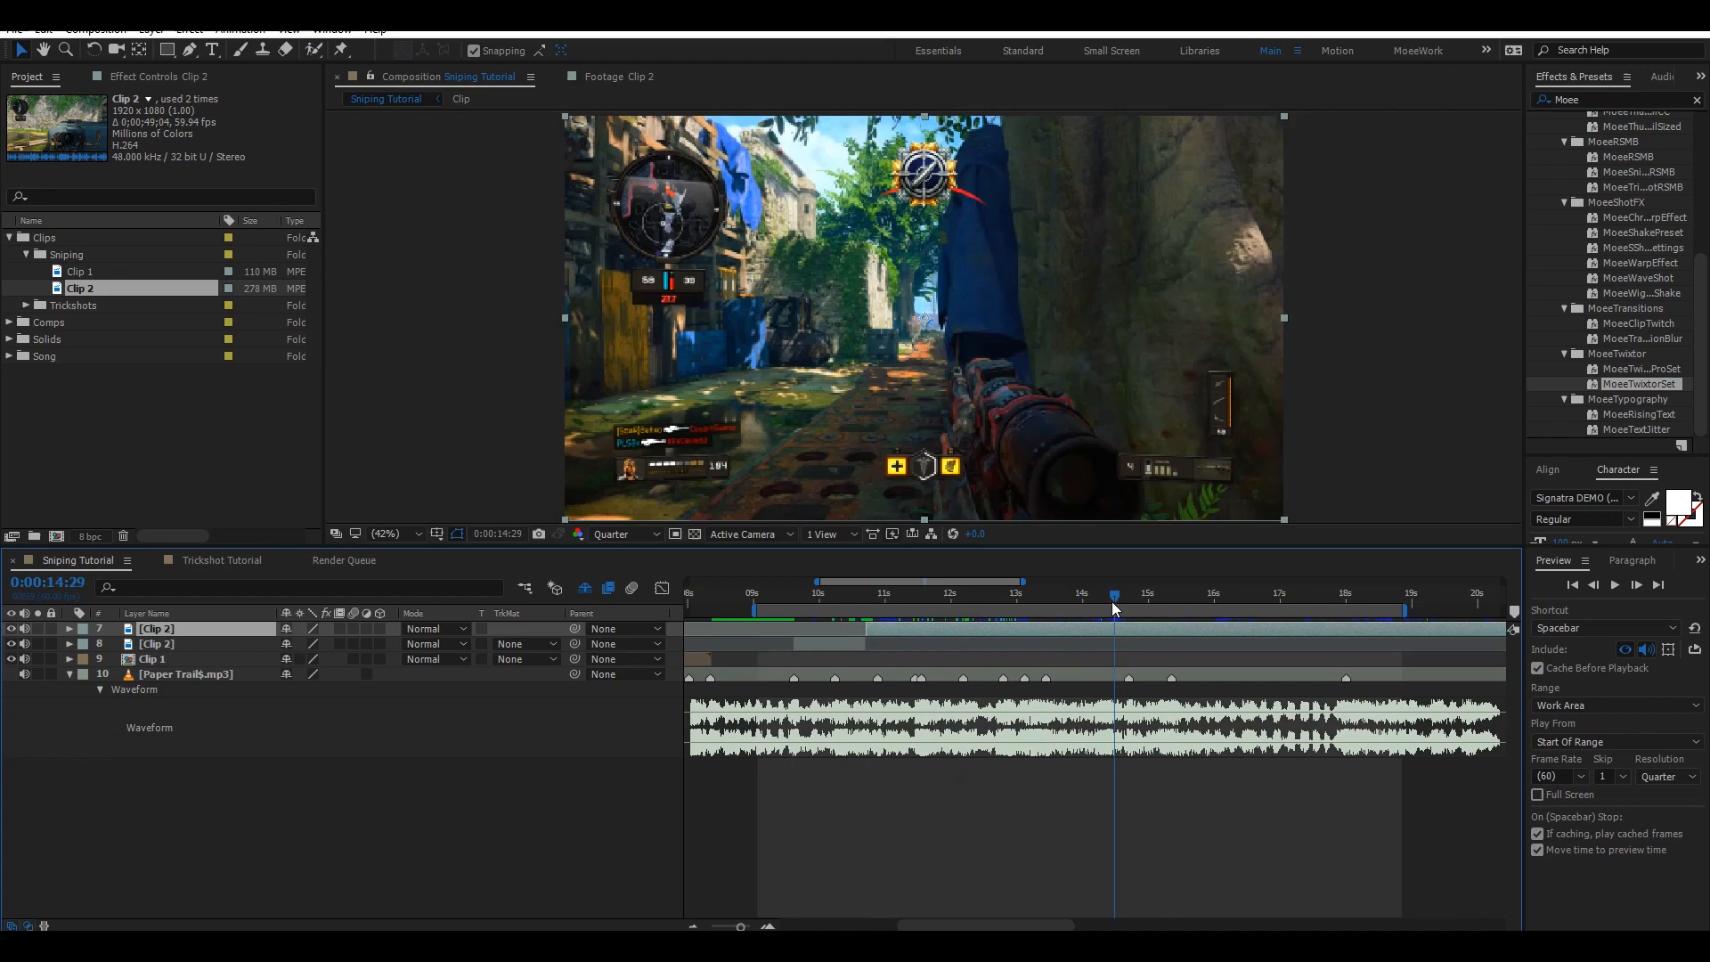
{"action": "left_click", "coordinate": [1001, 597]}
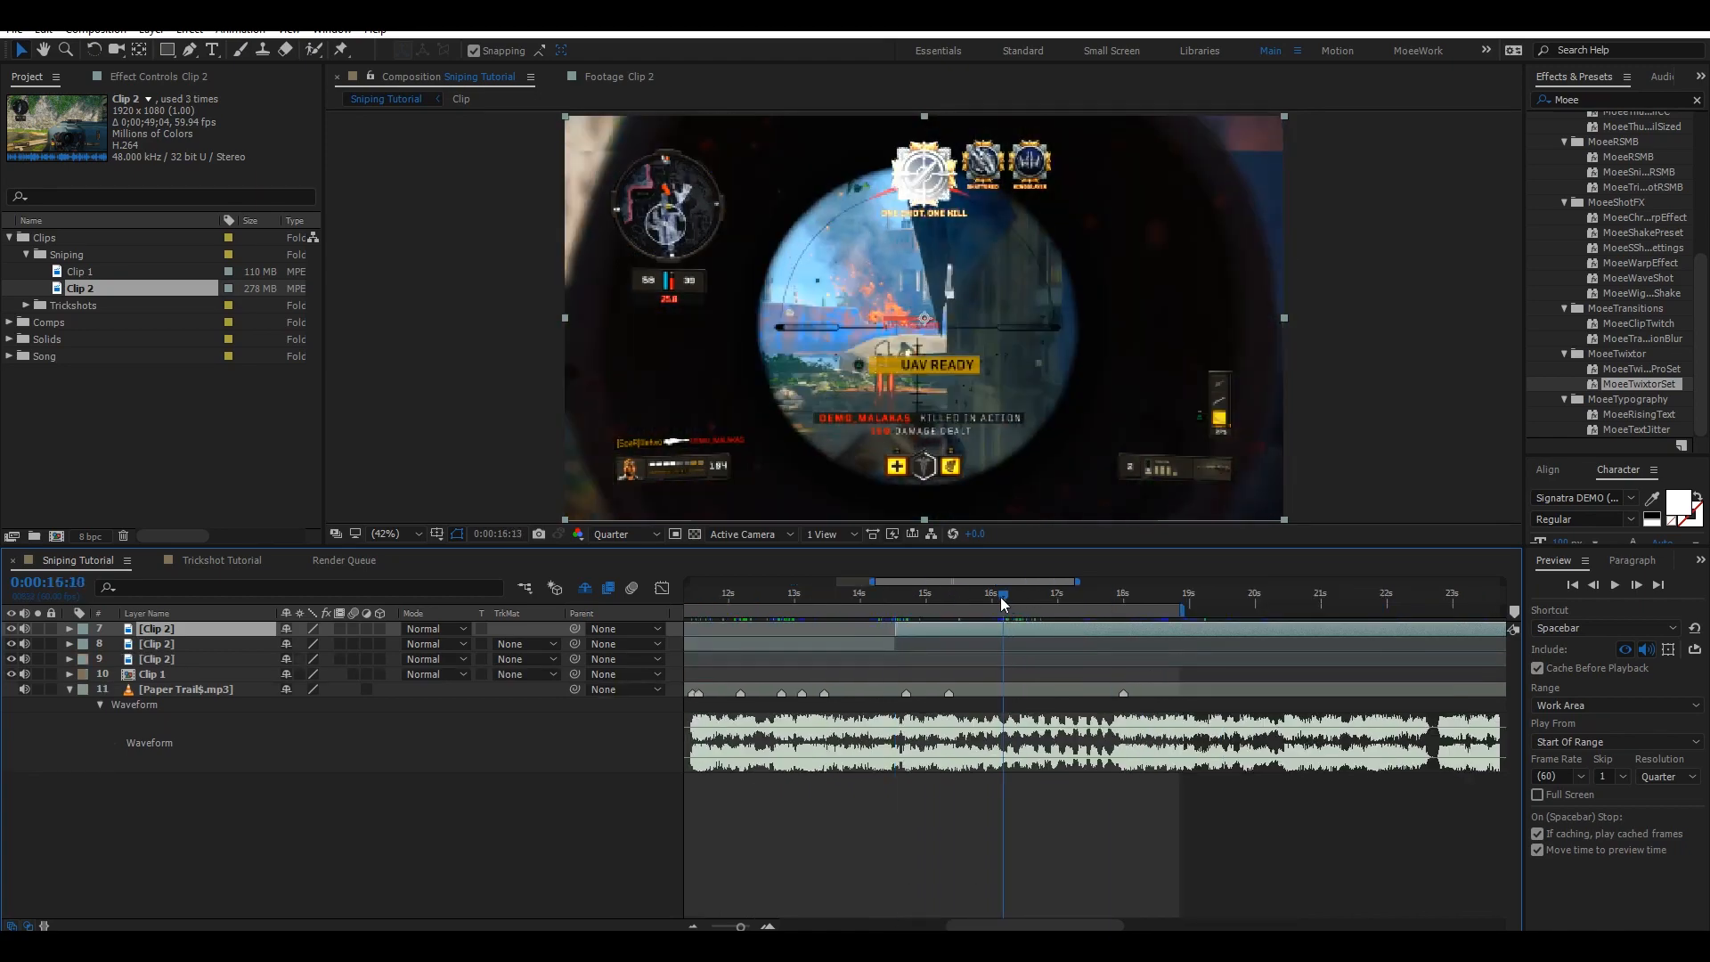
{"action": "left_click_drag", "start_coordinate": [1001, 597], "coordinate": [1086, 595]}
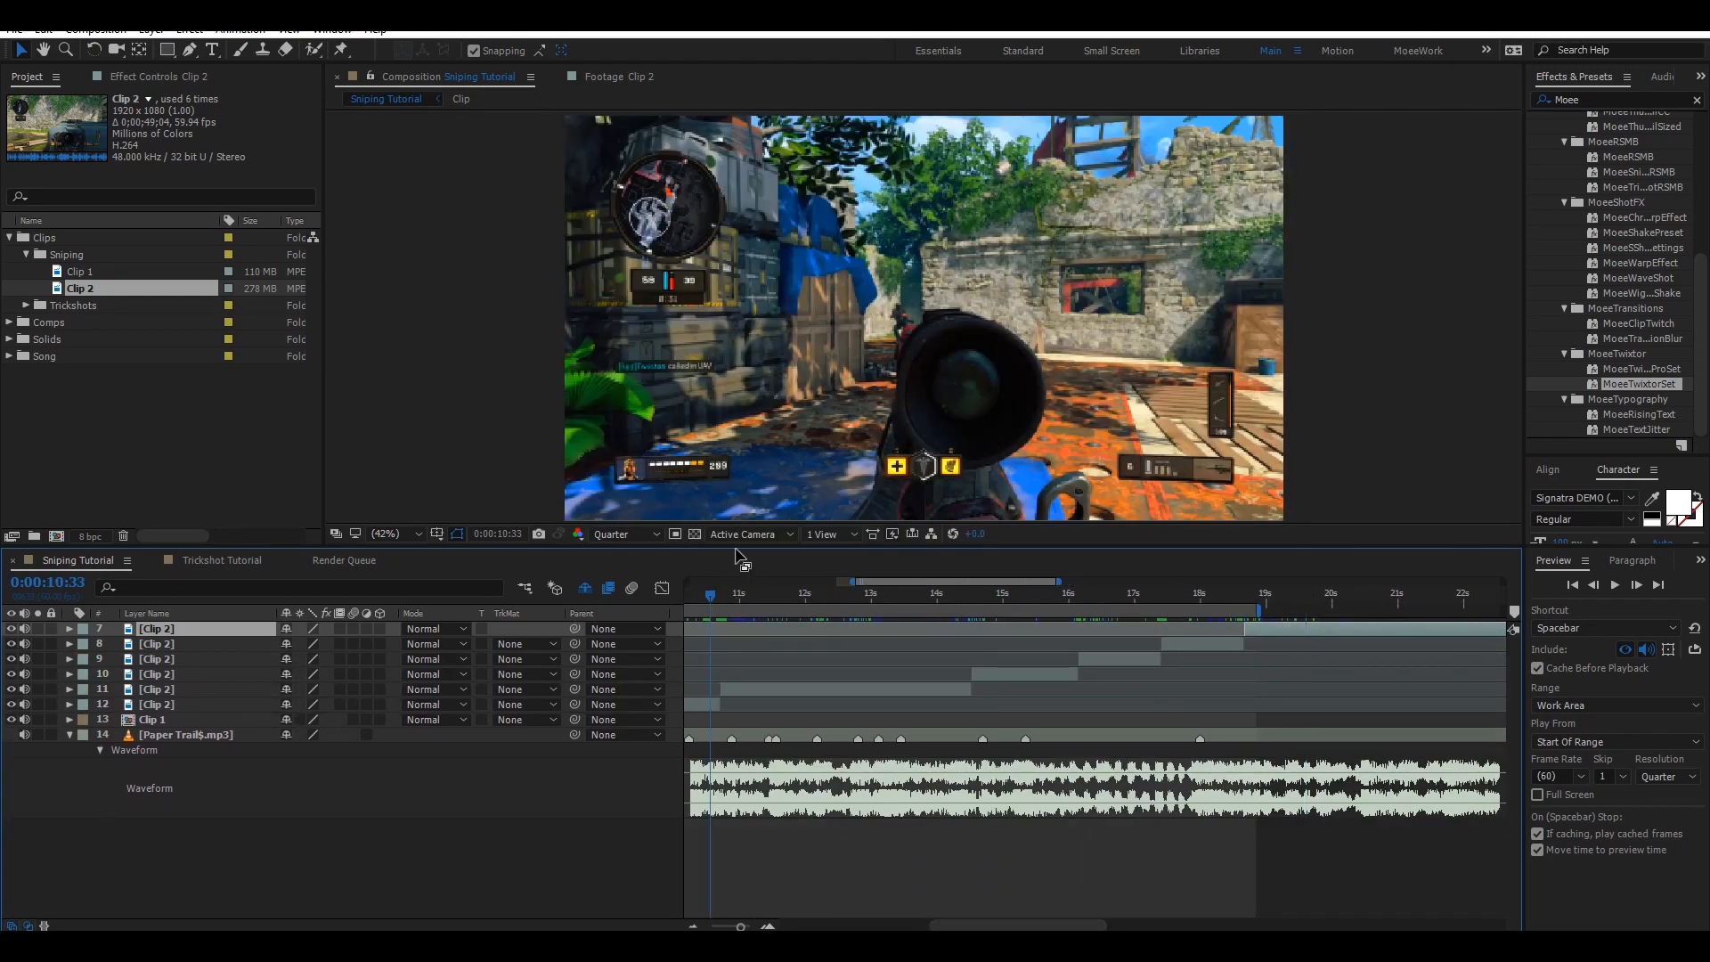
{"action": "left_click", "coordinate": [747, 596]}
{"action": "left_click_drag", "start_coordinate": [773, 595], "coordinate": [867, 598]}
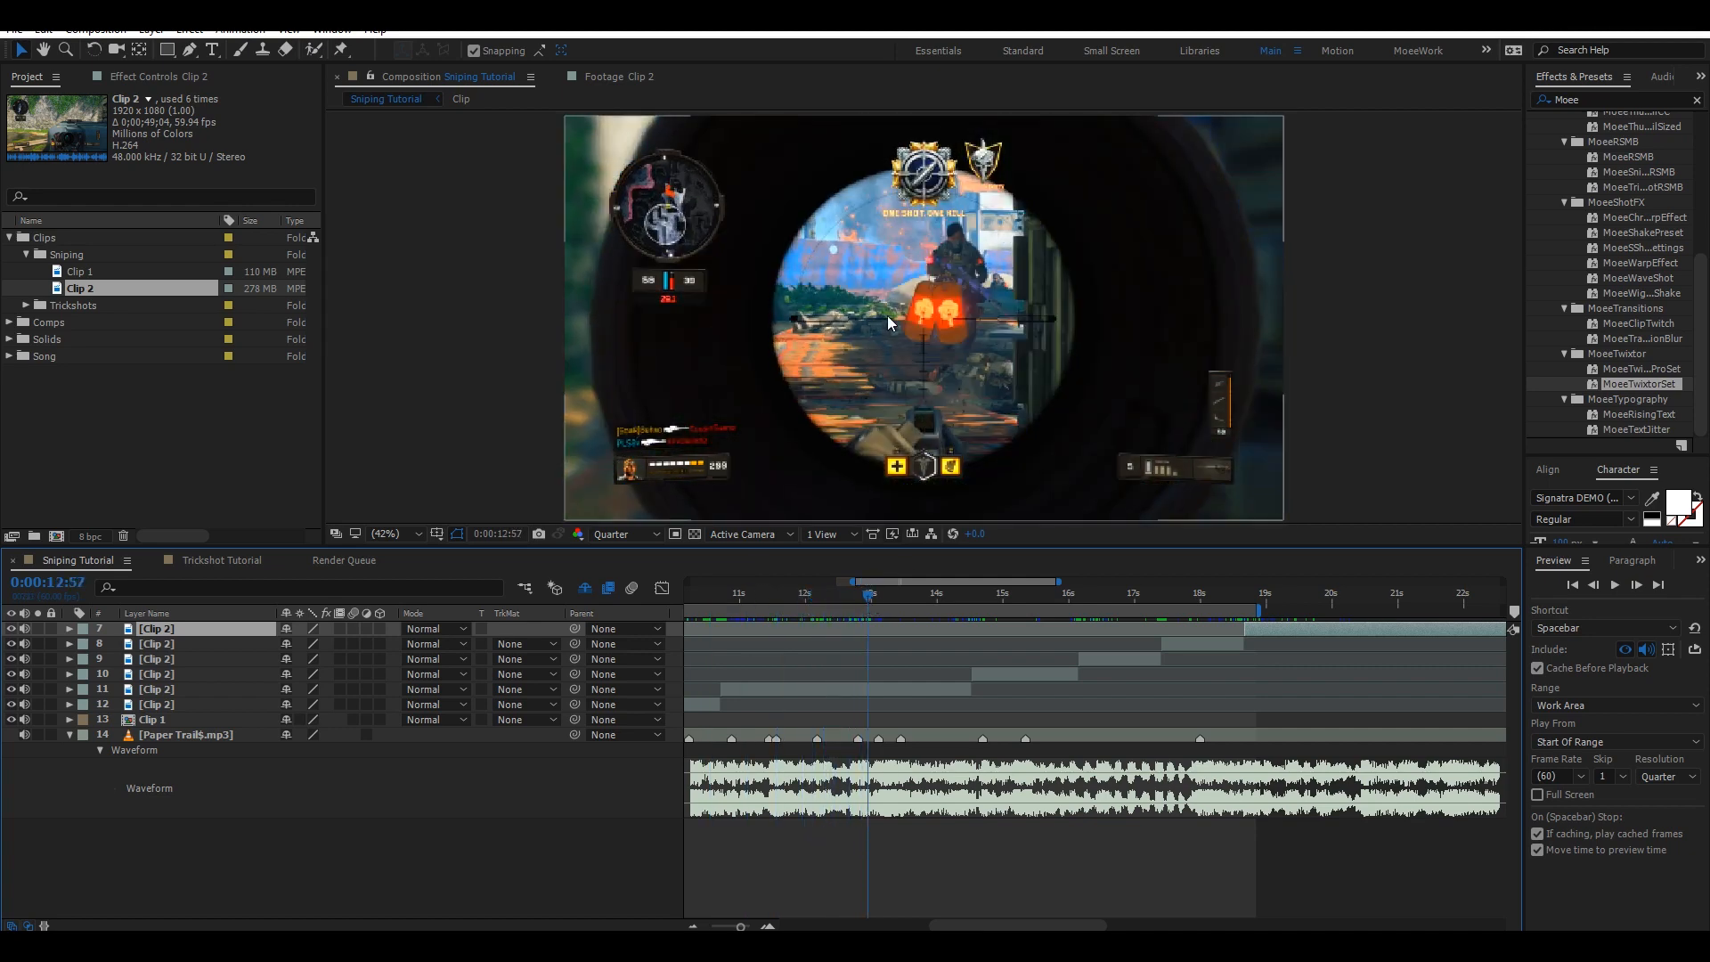
{"action": "left_click_drag", "start_coordinate": [877, 595], "coordinate": [921, 595]}
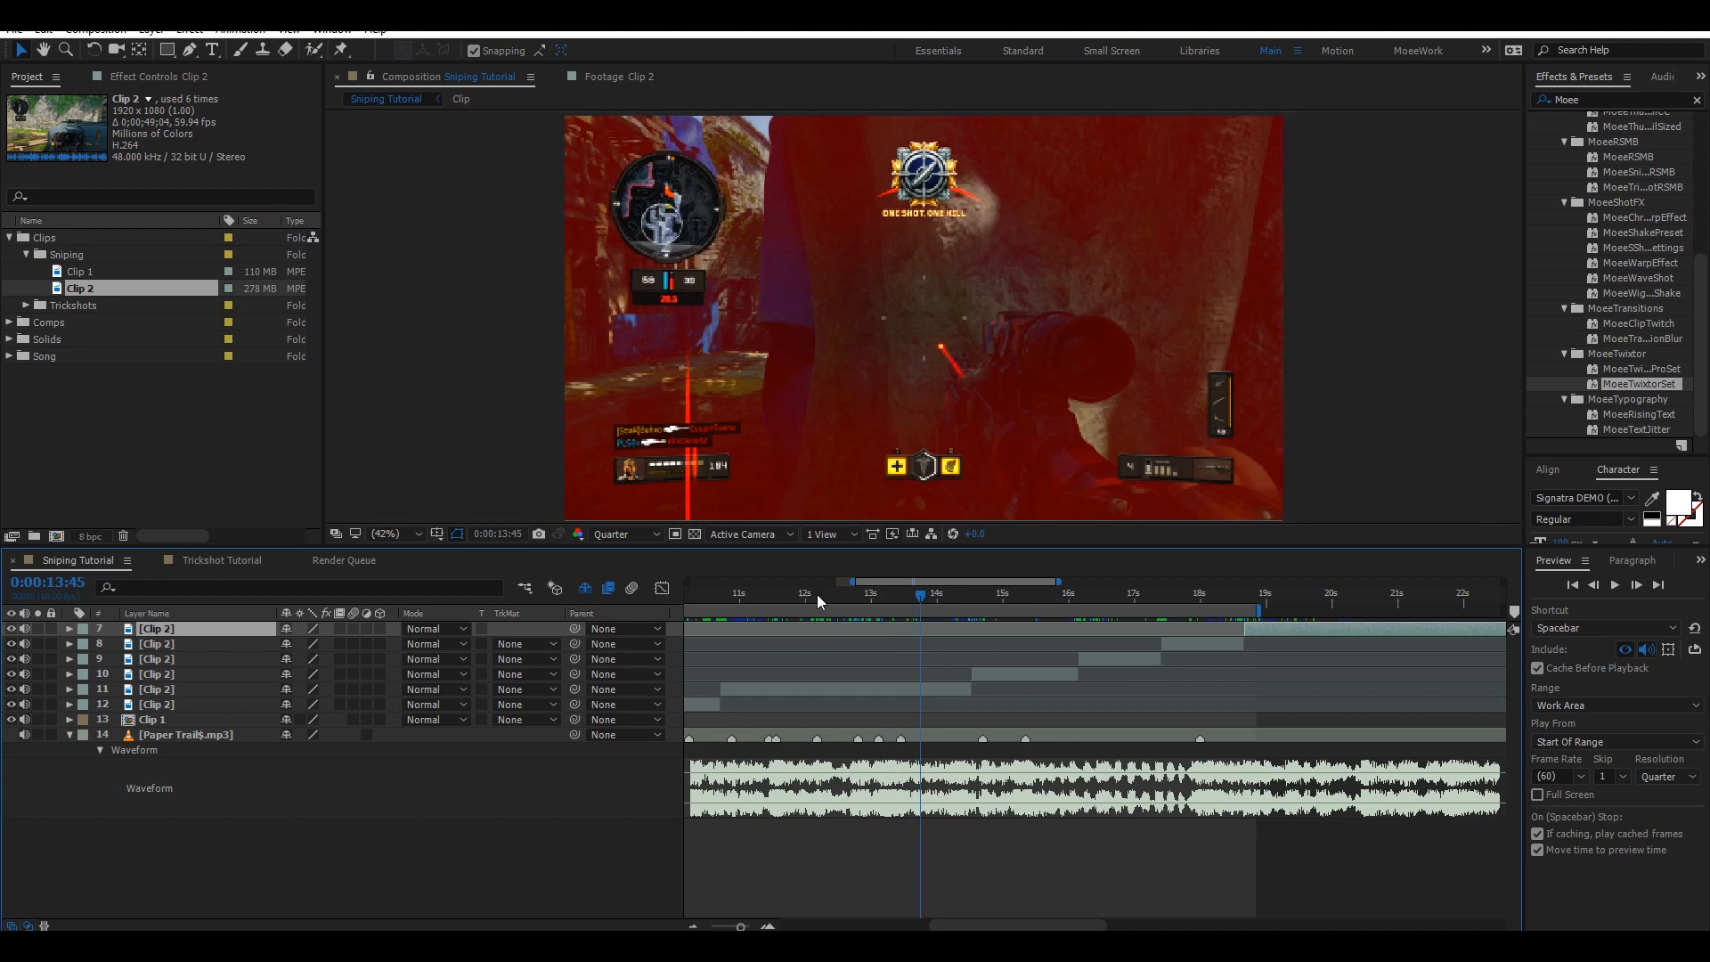
{"action": "mouse_move", "coordinate": [818, 597]}
{"action": "left_mouse_down"}
{"action": "mouse_move", "coordinate": [862, 598]}
{"action": "mouse_move", "coordinate": [830, 592]}
{"action": "left_mouse_up"}
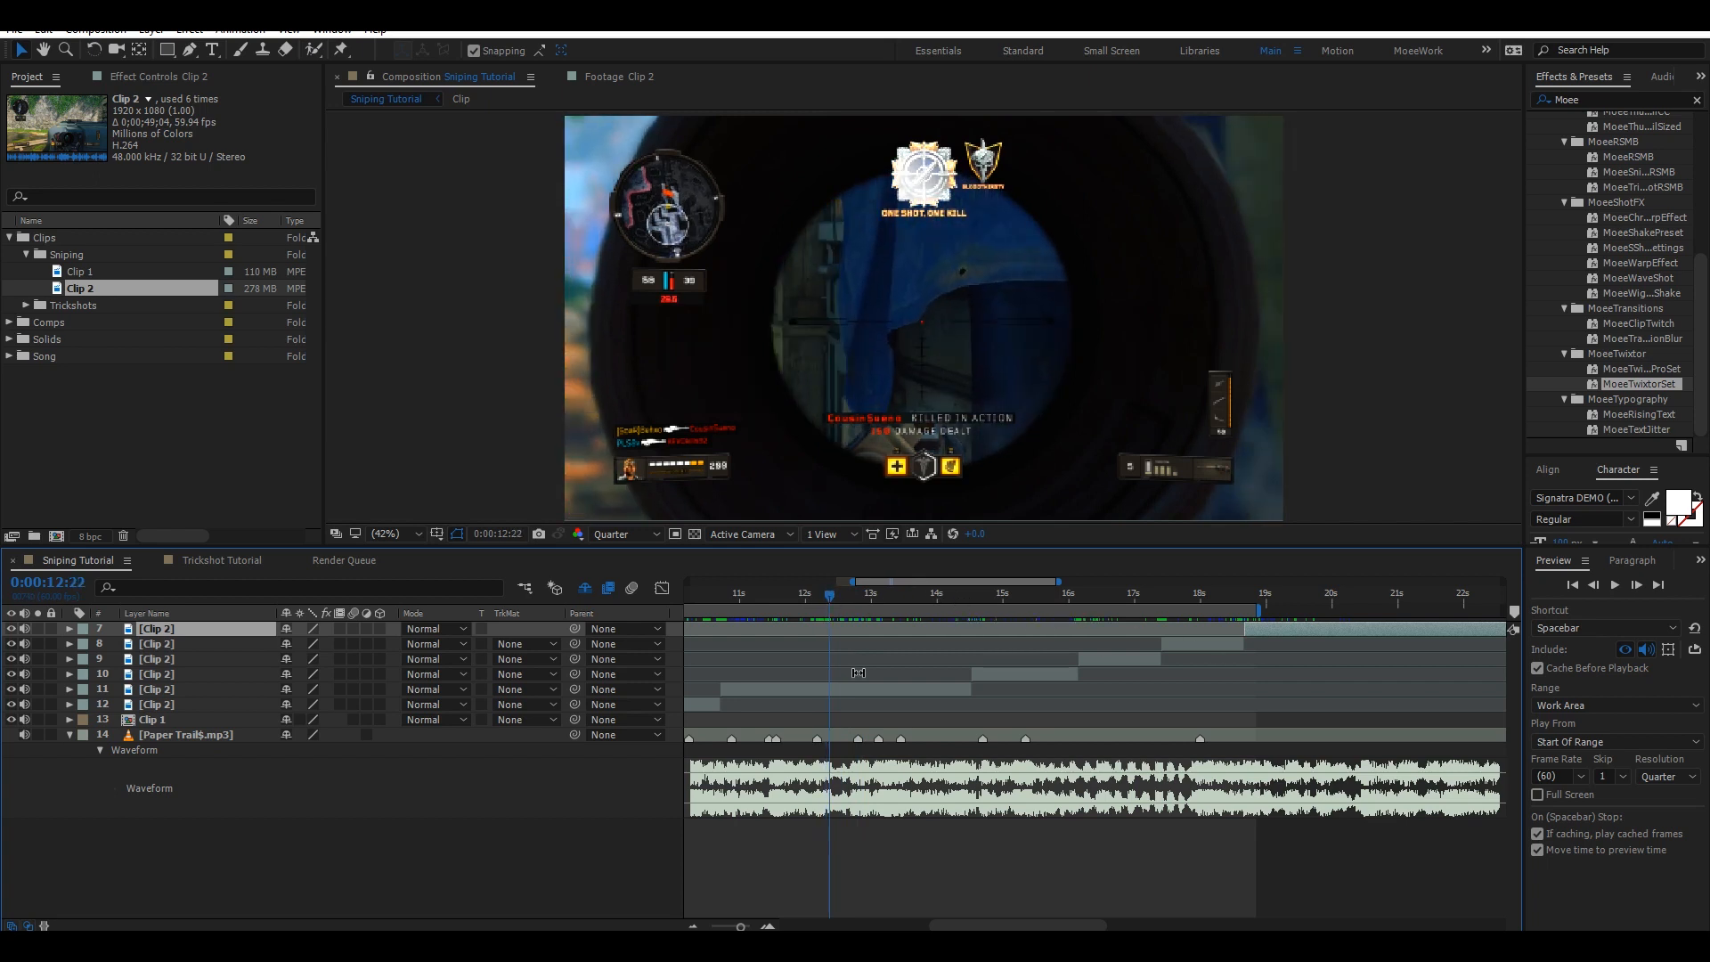
Stagger the Clip 2 segment layers so each starts on a successive beat marker, and preview the timing.
{"action": "left_click", "coordinate": [813, 680]}
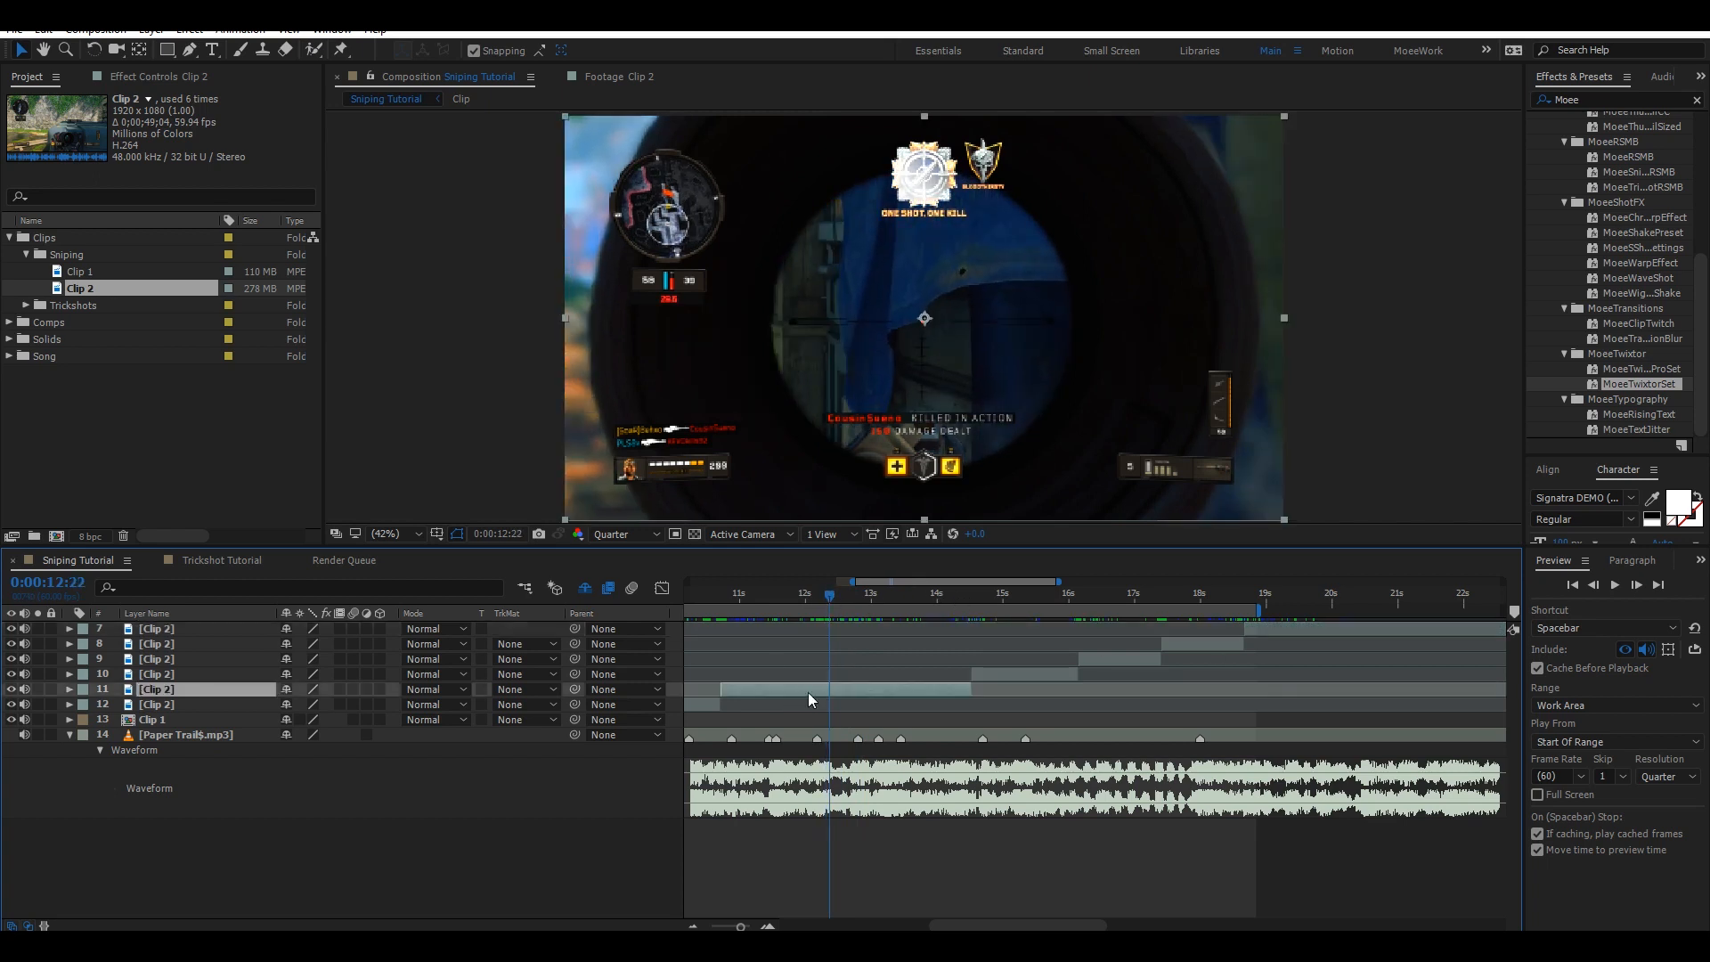
{"action": "left_click", "coordinate": [973, 591]}
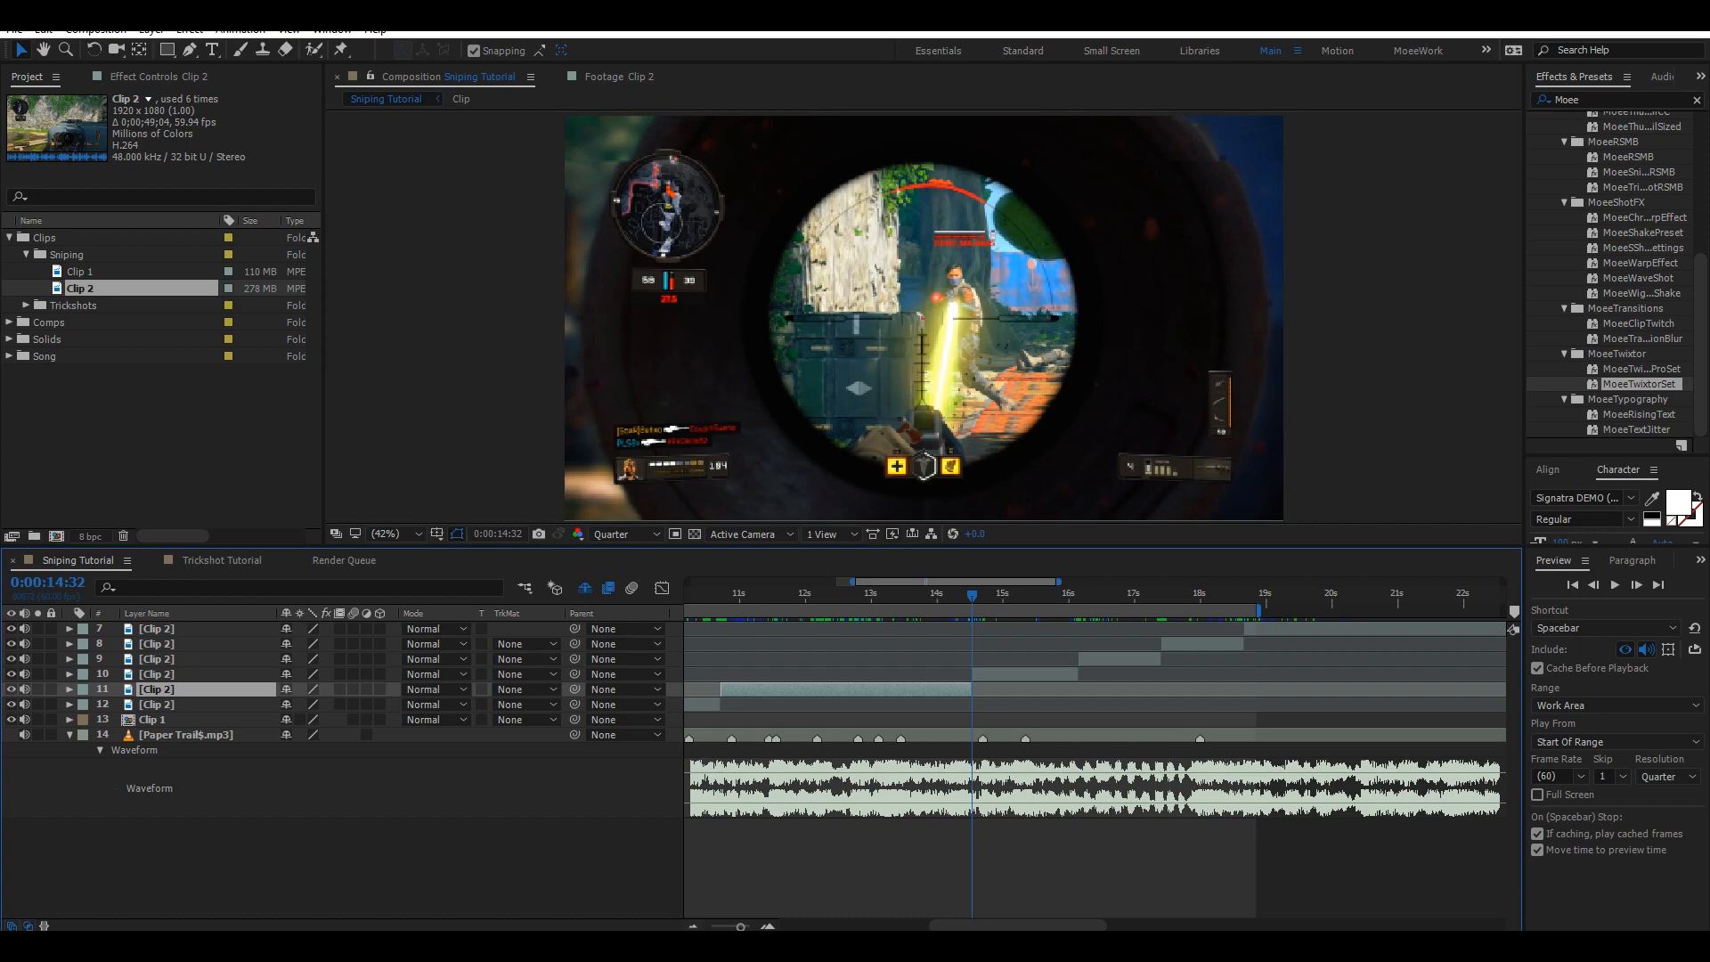
{"action": "left_click", "coordinate": [695, 926]}
{"action": "left_click", "coordinate": [821, 595]}
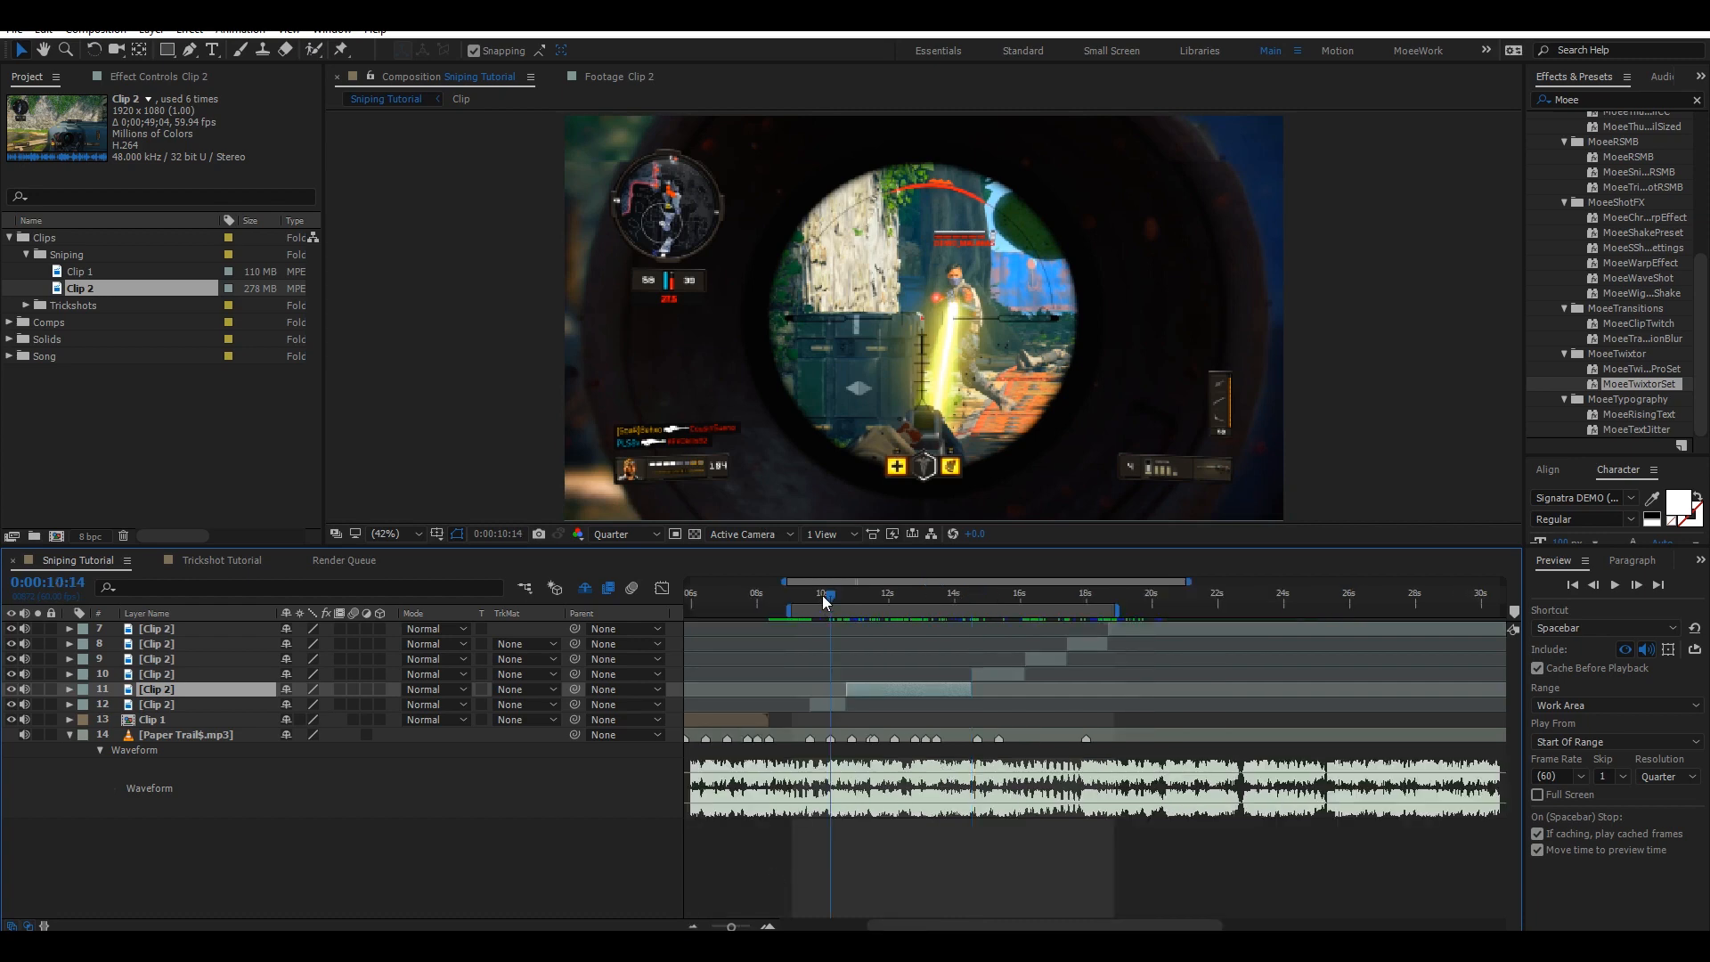
{"action": "left_click_drag", "start_coordinate": [821, 595], "coordinate": [807, 597]}
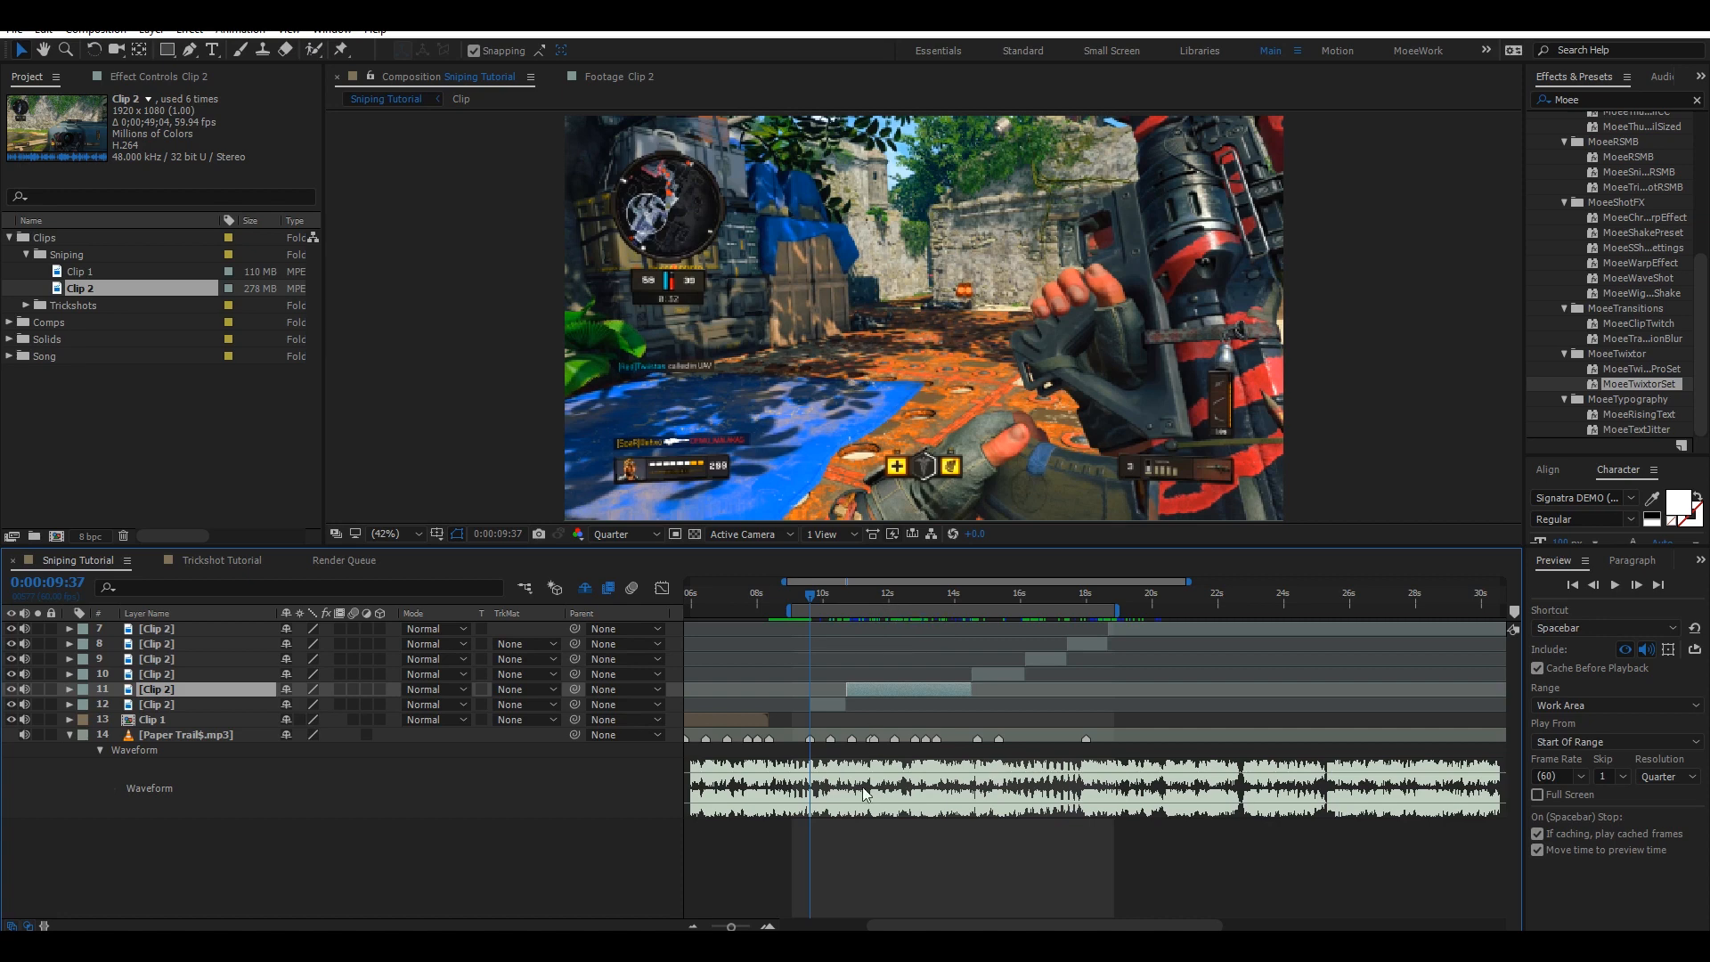
{"action": "left_click", "coordinate": [768, 927]}
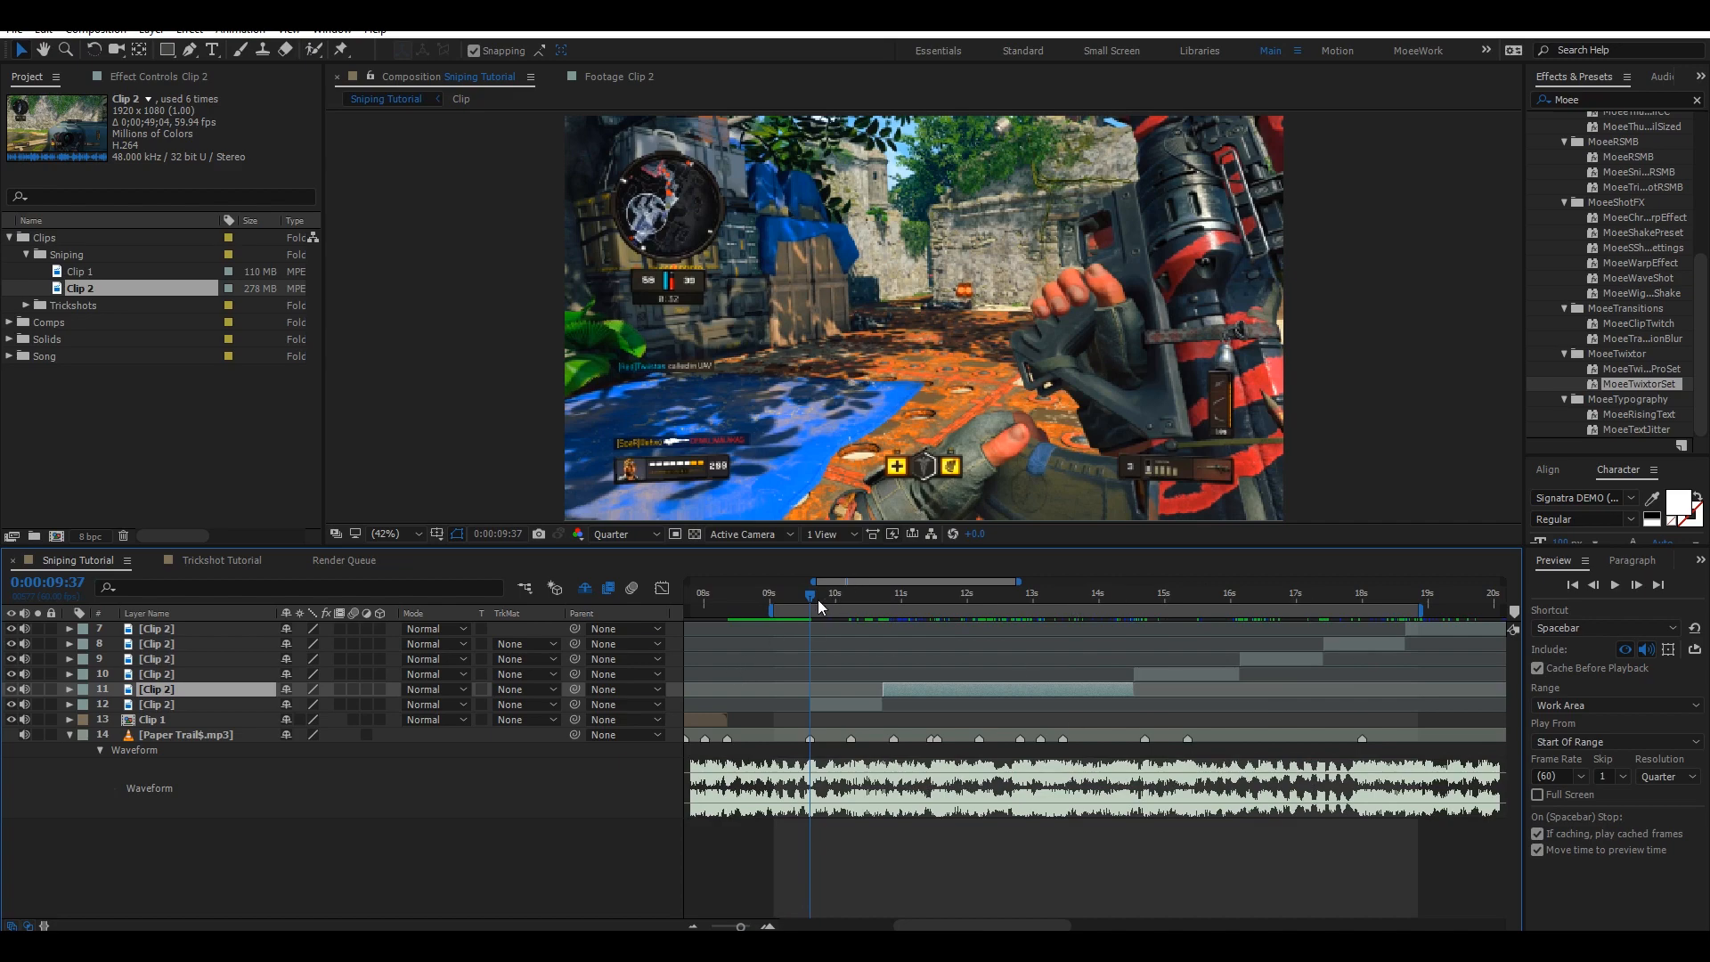
{"action": "left_click_drag", "start_coordinate": [818, 601], "coordinate": [879, 593]}
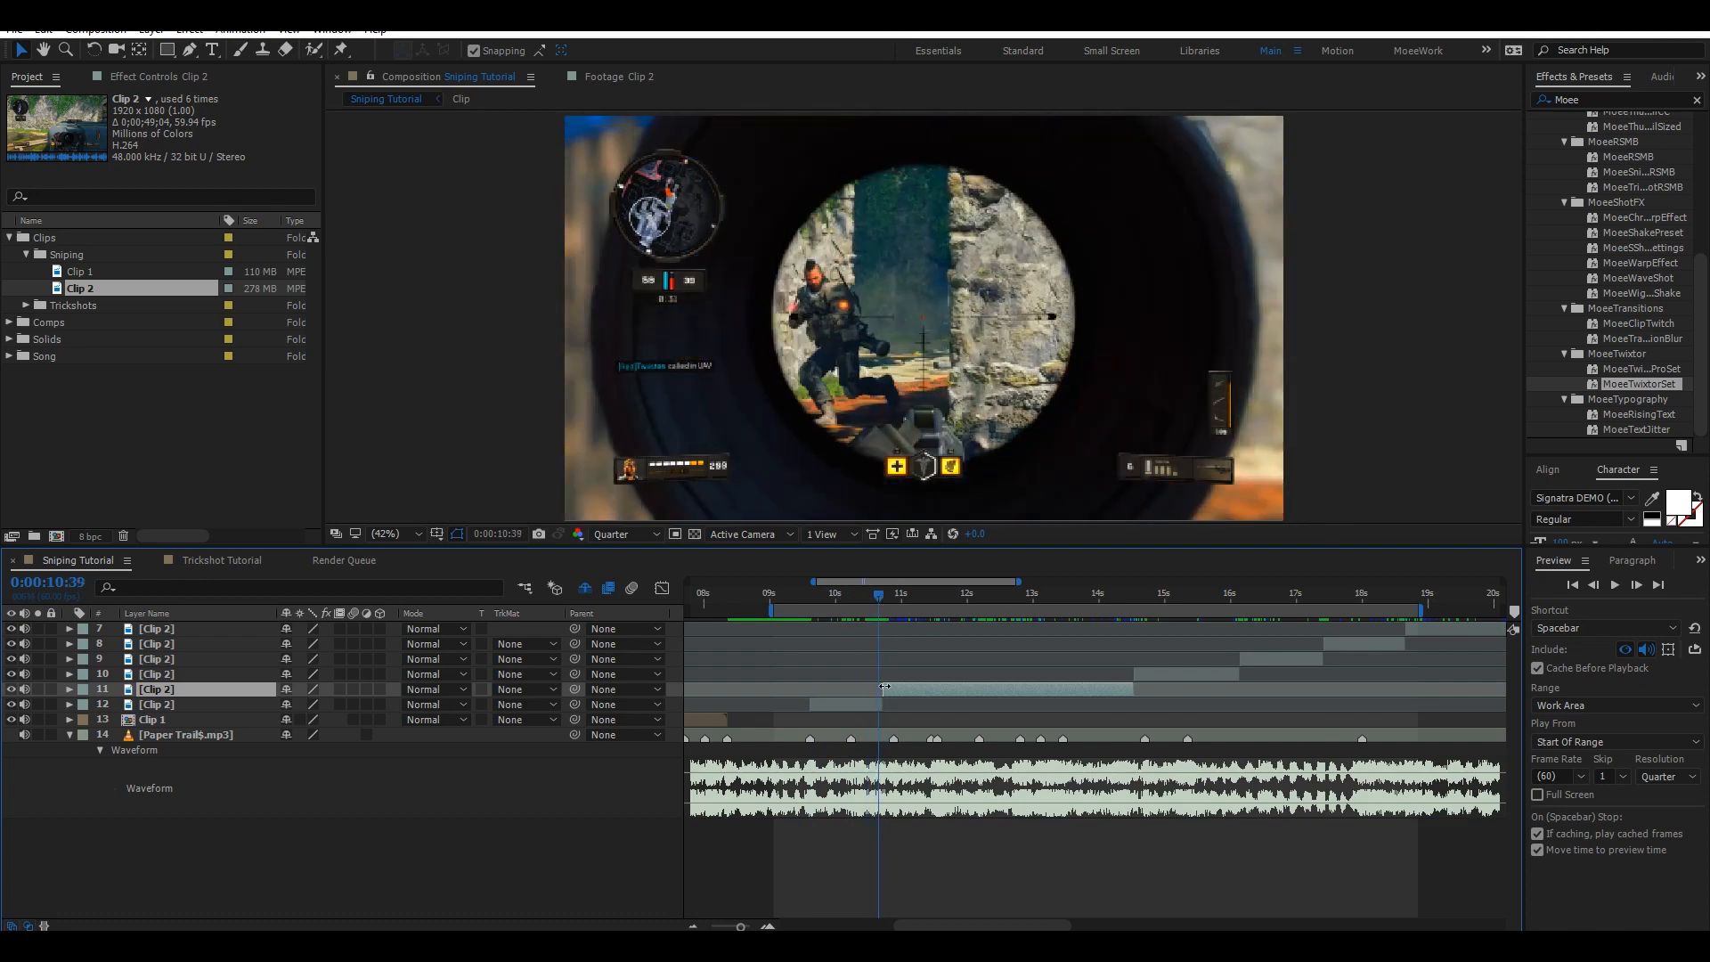
{"action": "key", "text": "space"}
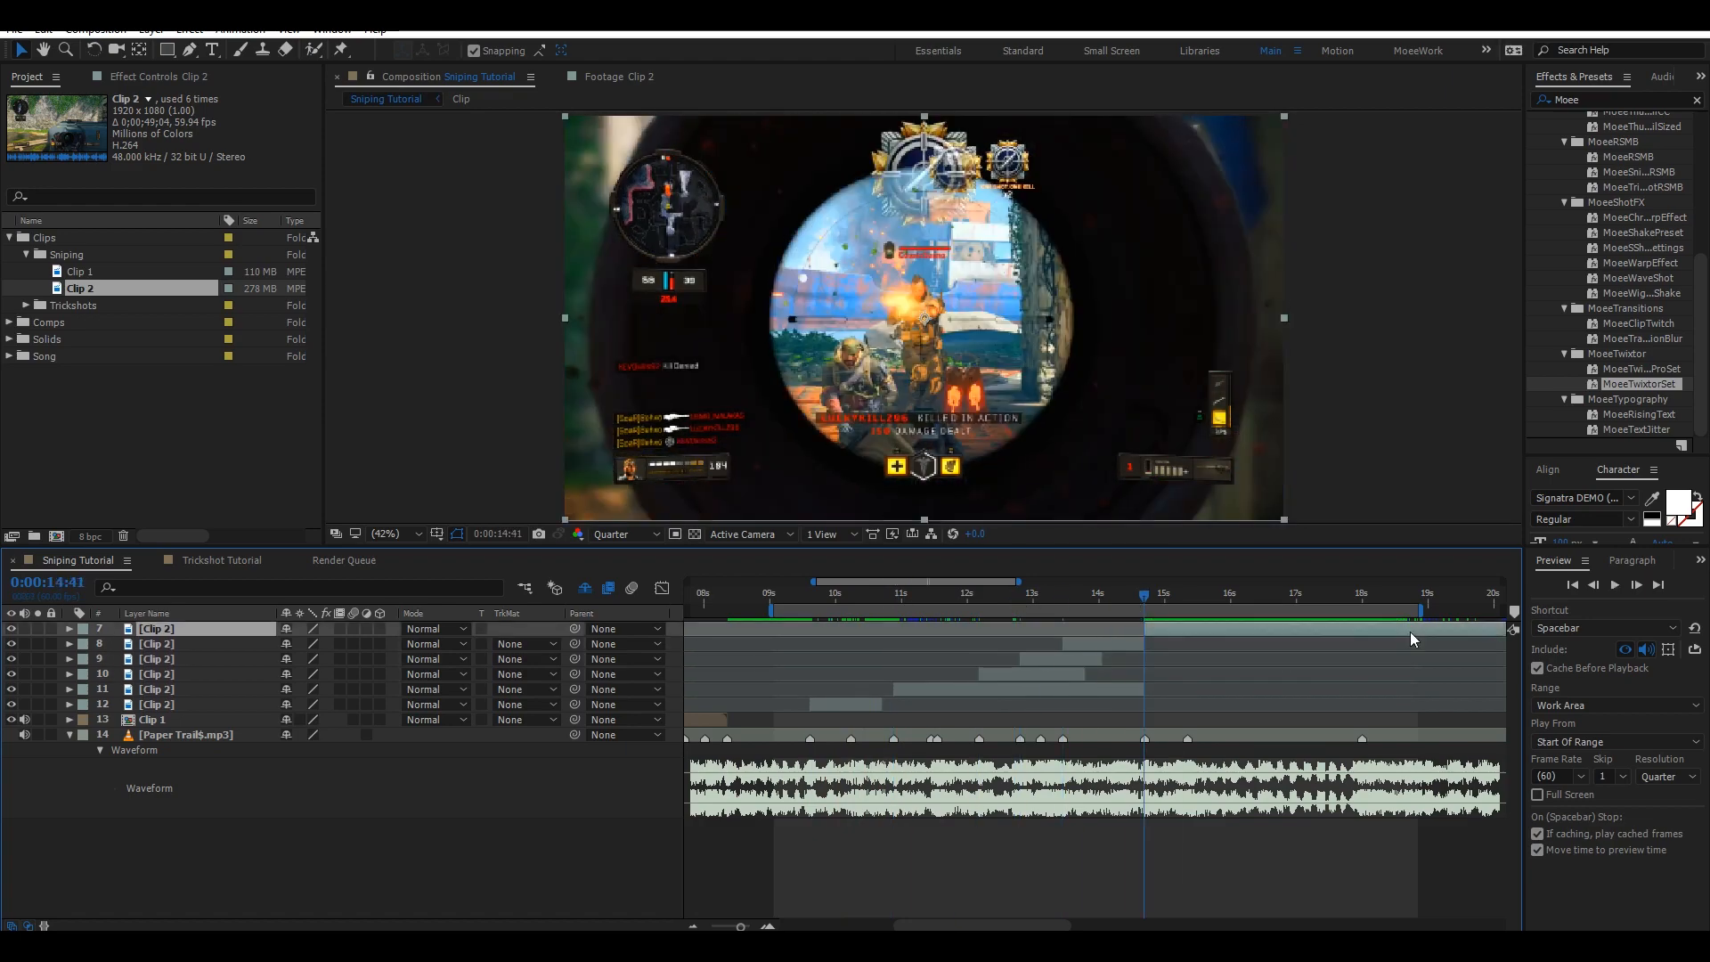
{"action": "key", "text": "space"}
Trim the out point of layer 11 to the beat marker at 0:00:12:11.
{"action": "key", "text": "k"}
{"action": "key", "text": "k"}
{"action": "key", "text": "k"}
{"action": "key", "text": "k"}
{"action": "key", "text": "k"}
{"action": "key", "text": "k"}
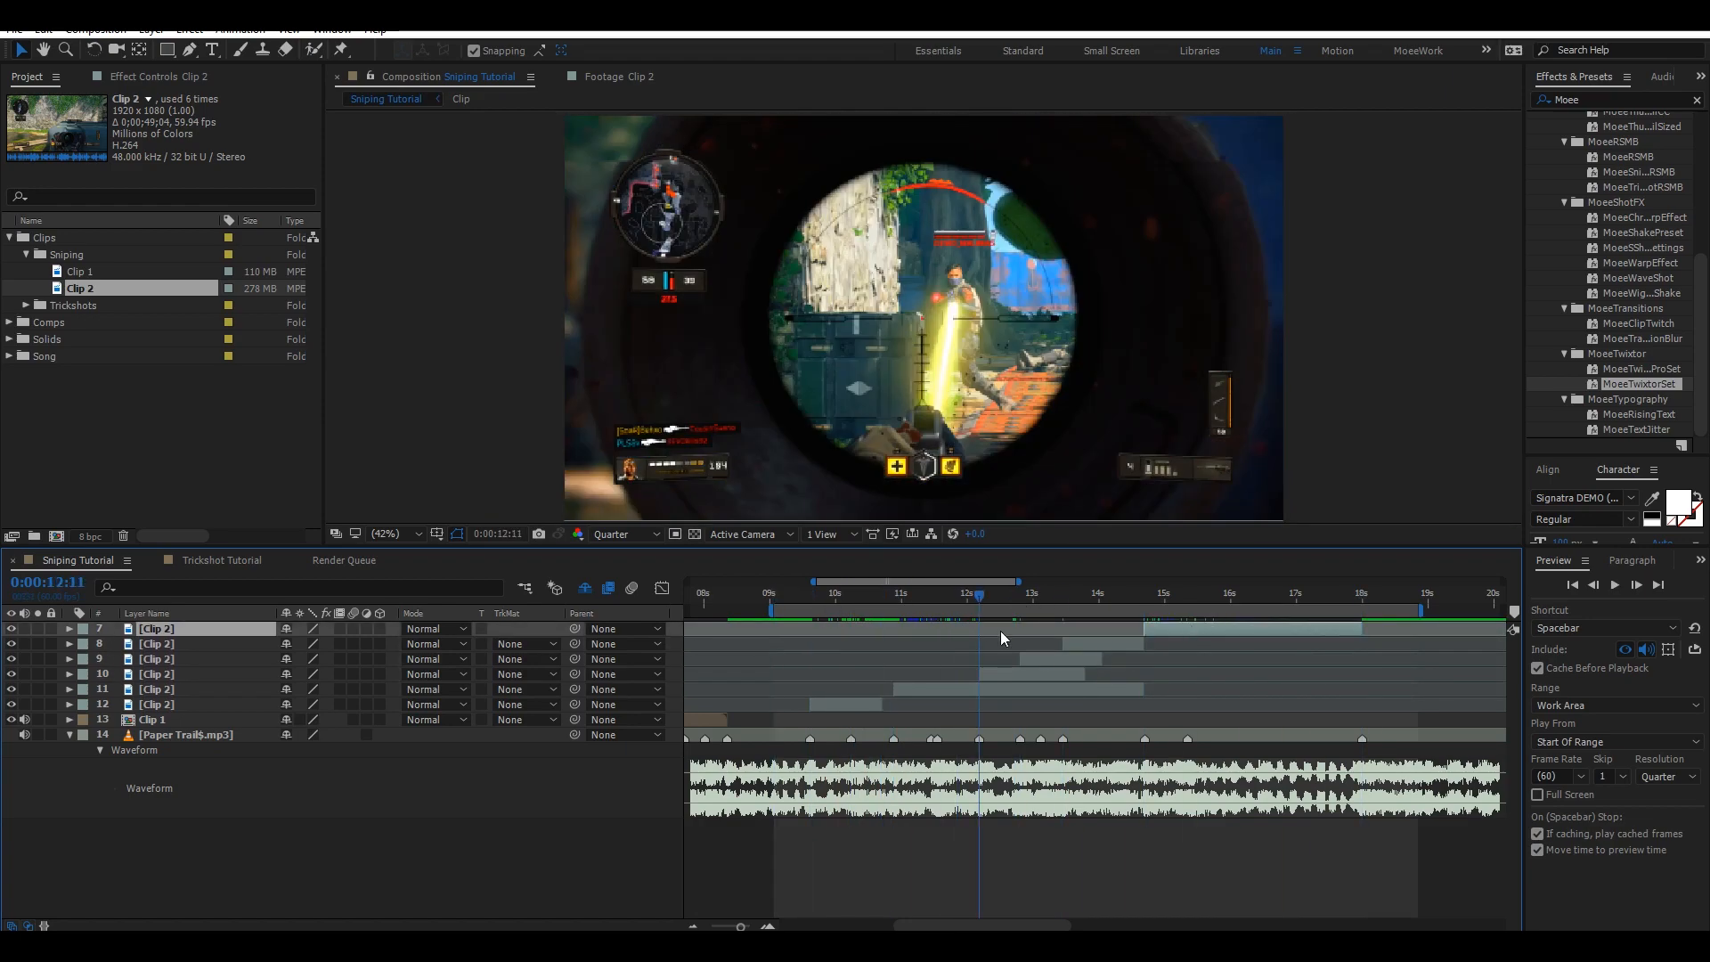
{"action": "left_click", "coordinate": [1138, 688]}
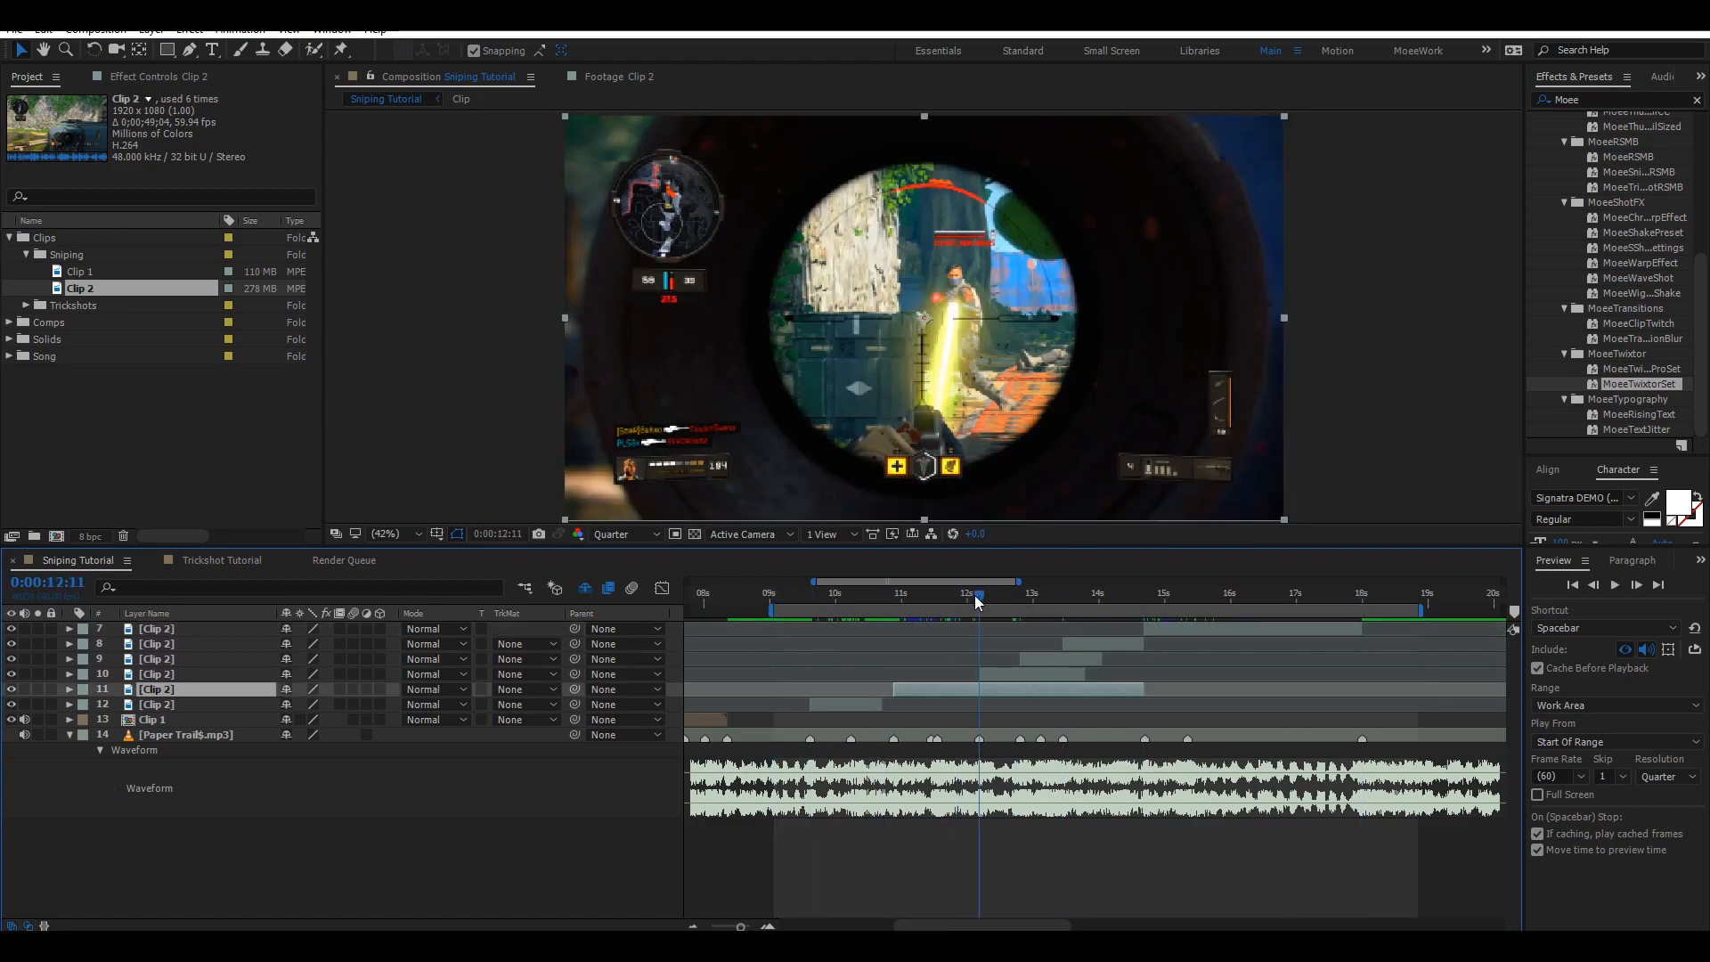
{"action": "key", "text": "alt+bracketright"}
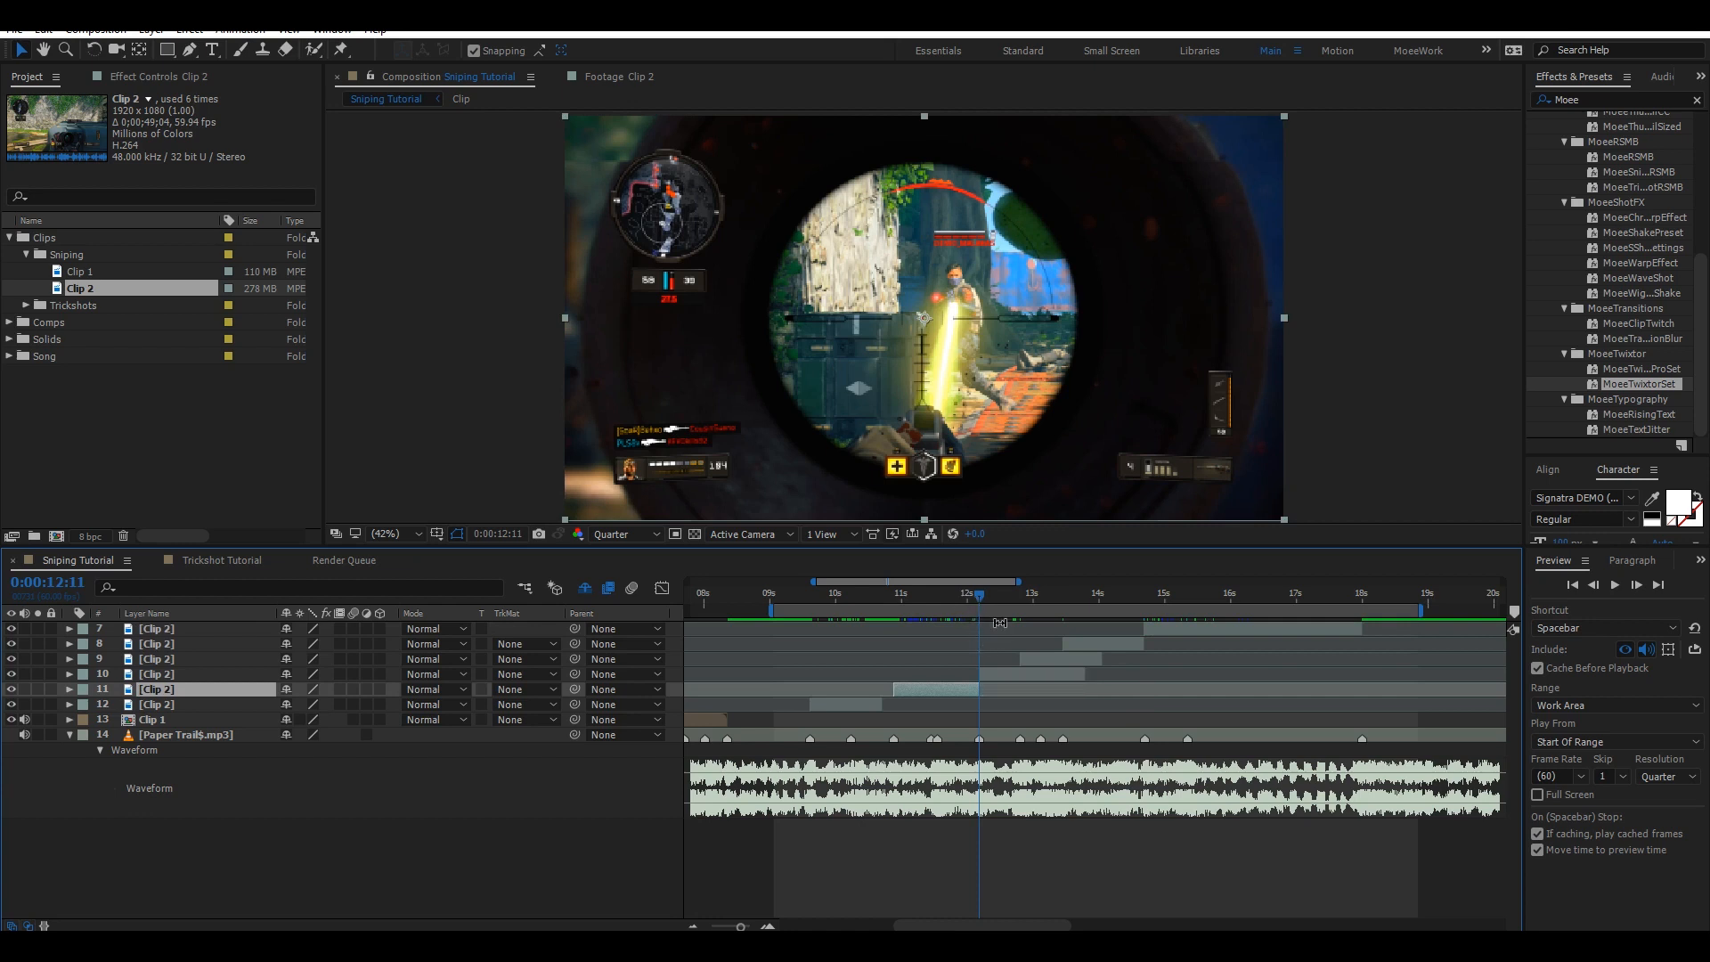
Trim the out points of layers 10 and 9 to the next beat markers at 0:00:12:48 and 0:00:13:27, then save.
{"action": "key", "text": "k"}
{"action": "left_click", "coordinate": [1041, 671]}
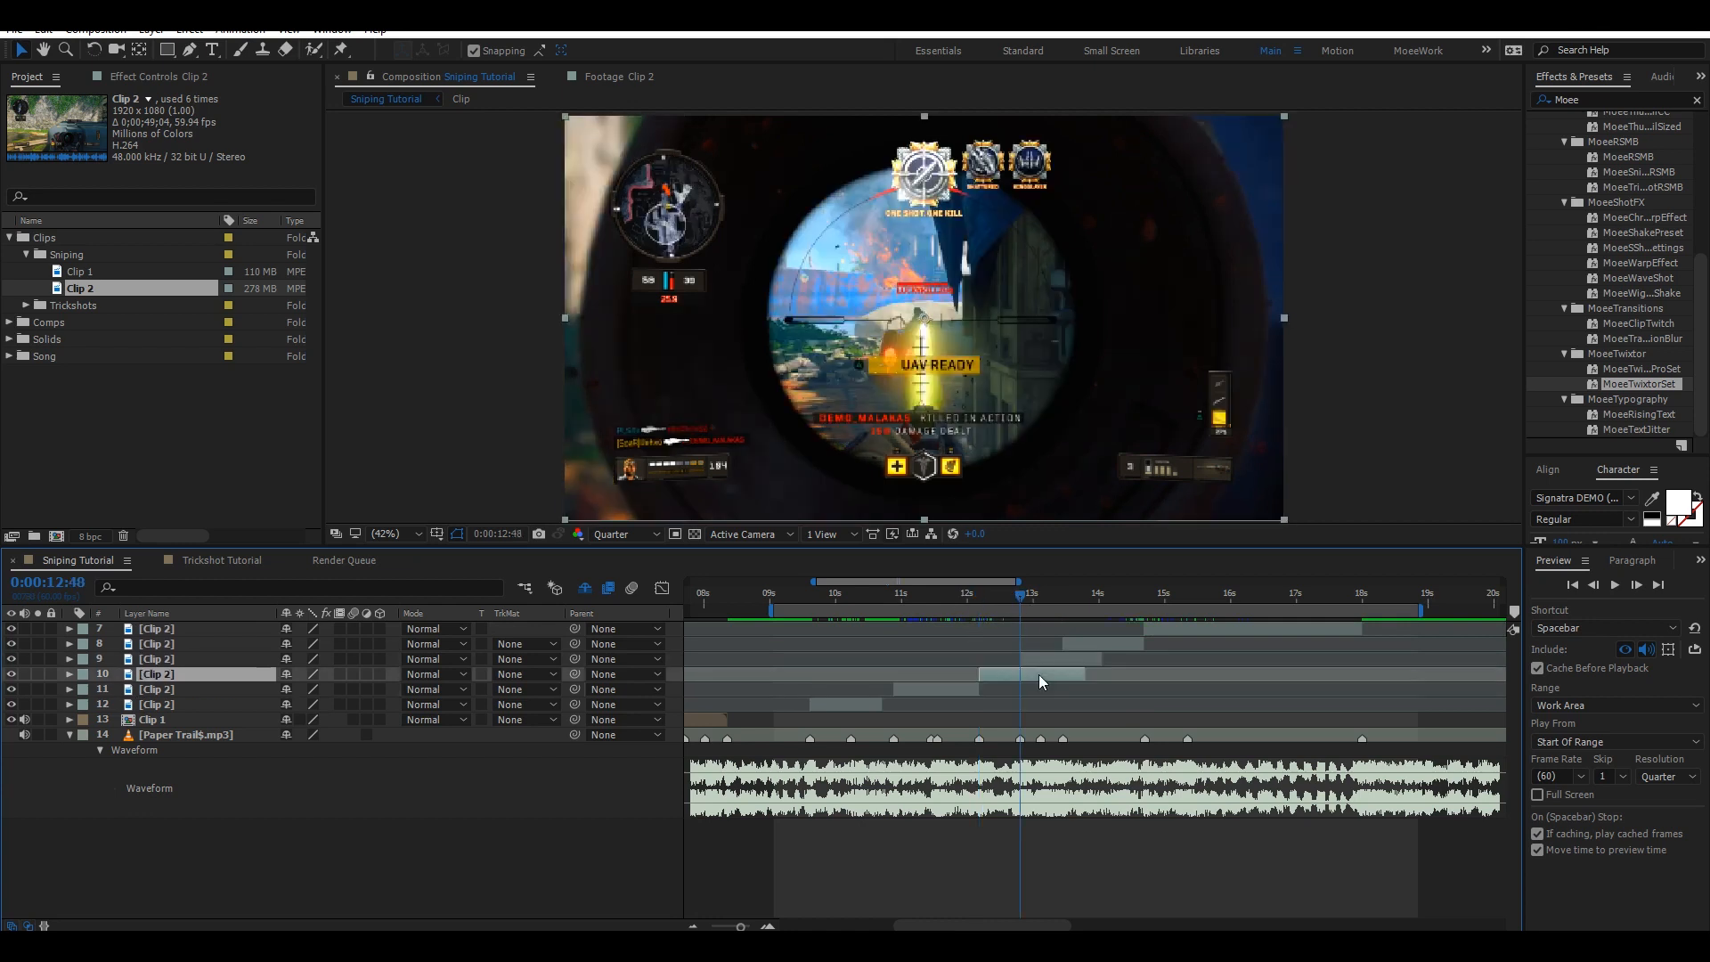
{"action": "key", "text": "alt+bracketright"}
{"action": "key", "text": "k"}
{"action": "left_click", "coordinate": [1069, 661]}
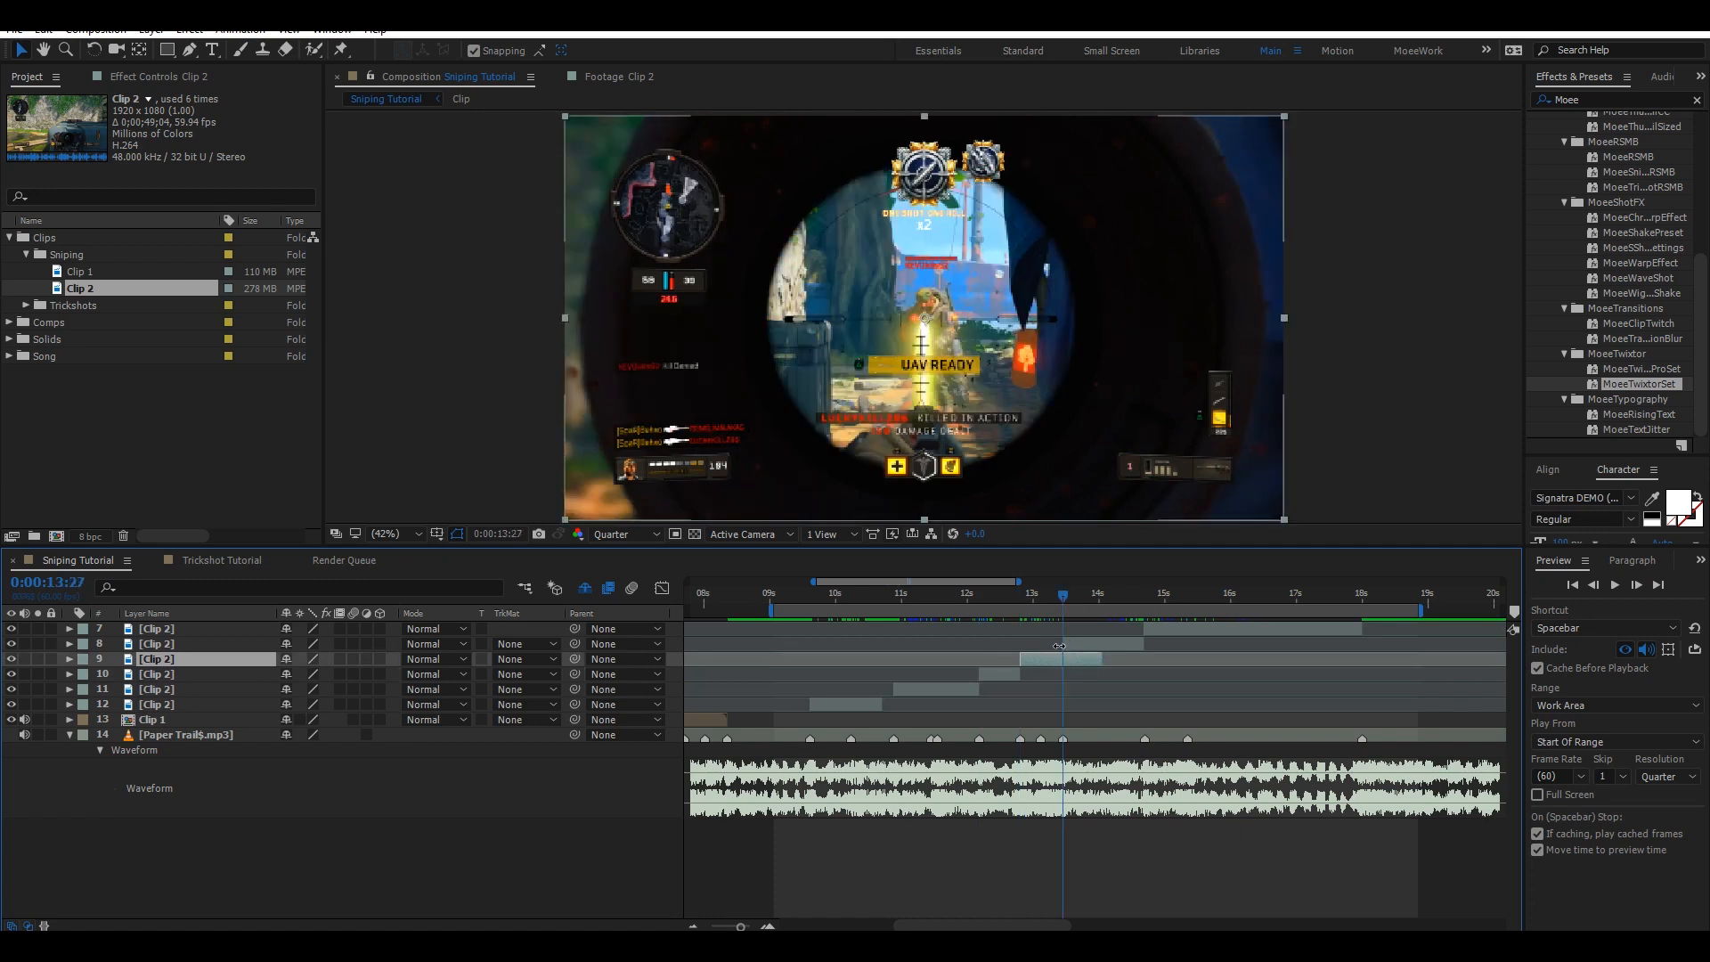
{"action": "key", "text": "alt+bracketright"}
{"action": "key", "text": "ctrl+s"}
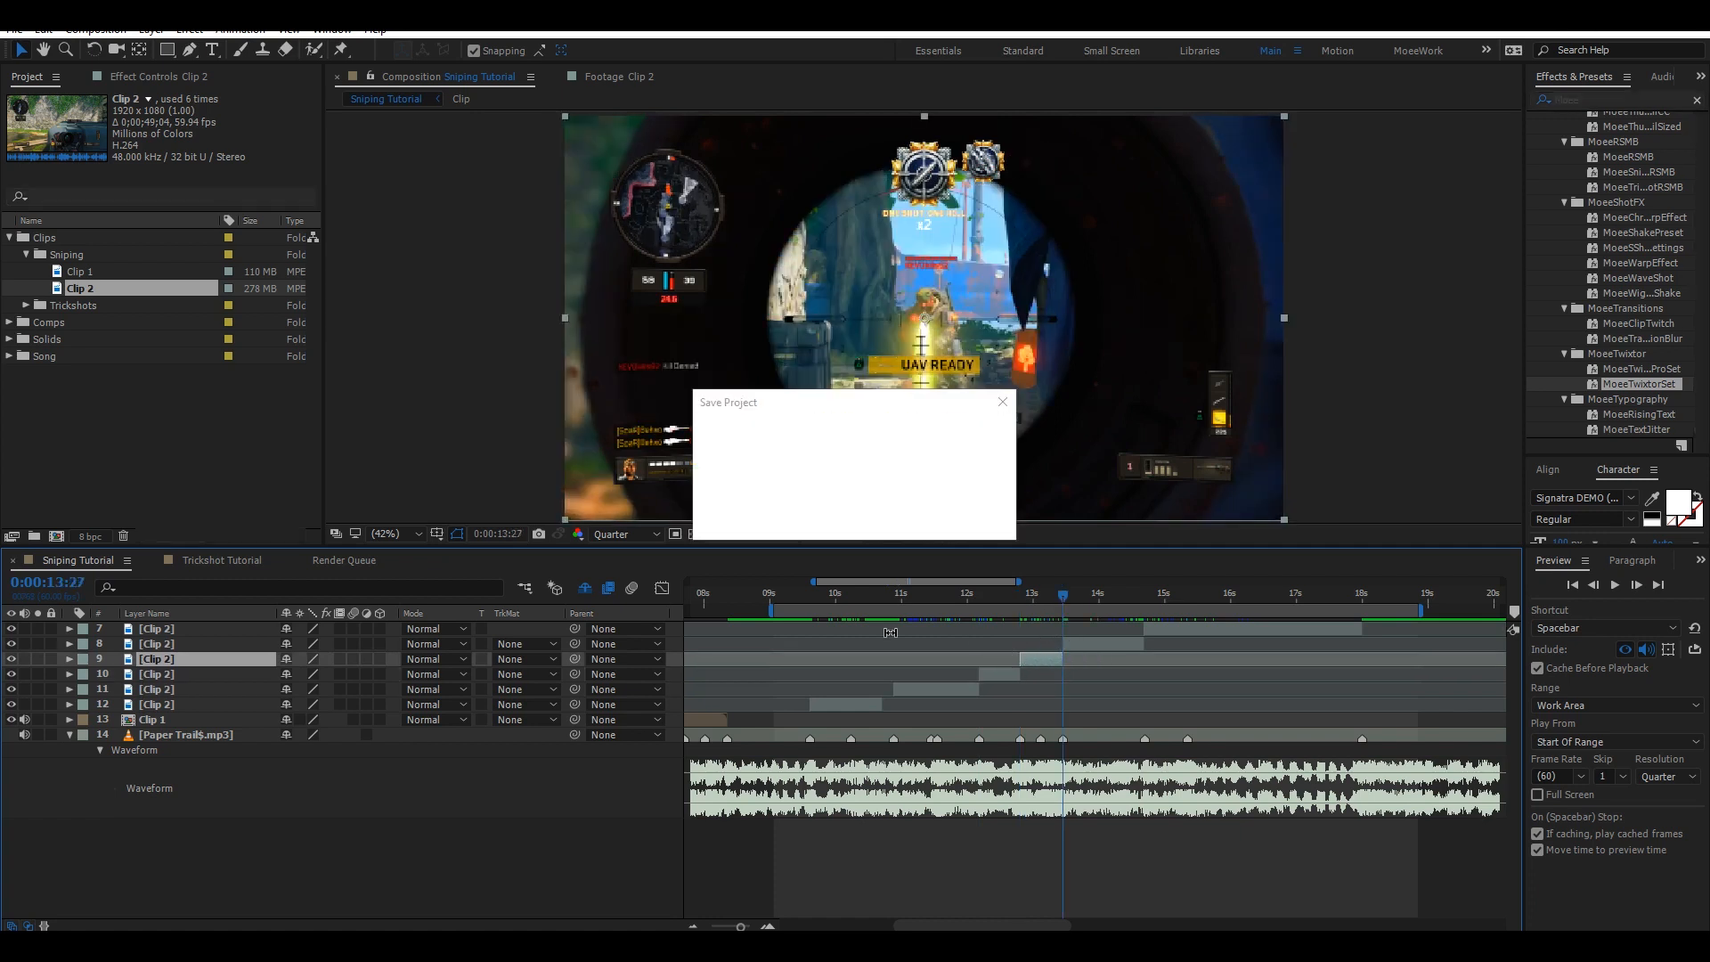
Trim the out point of layer 12 to 0:00:10:53 and save the project.
{"action": "left_click", "coordinate": [891, 592]}
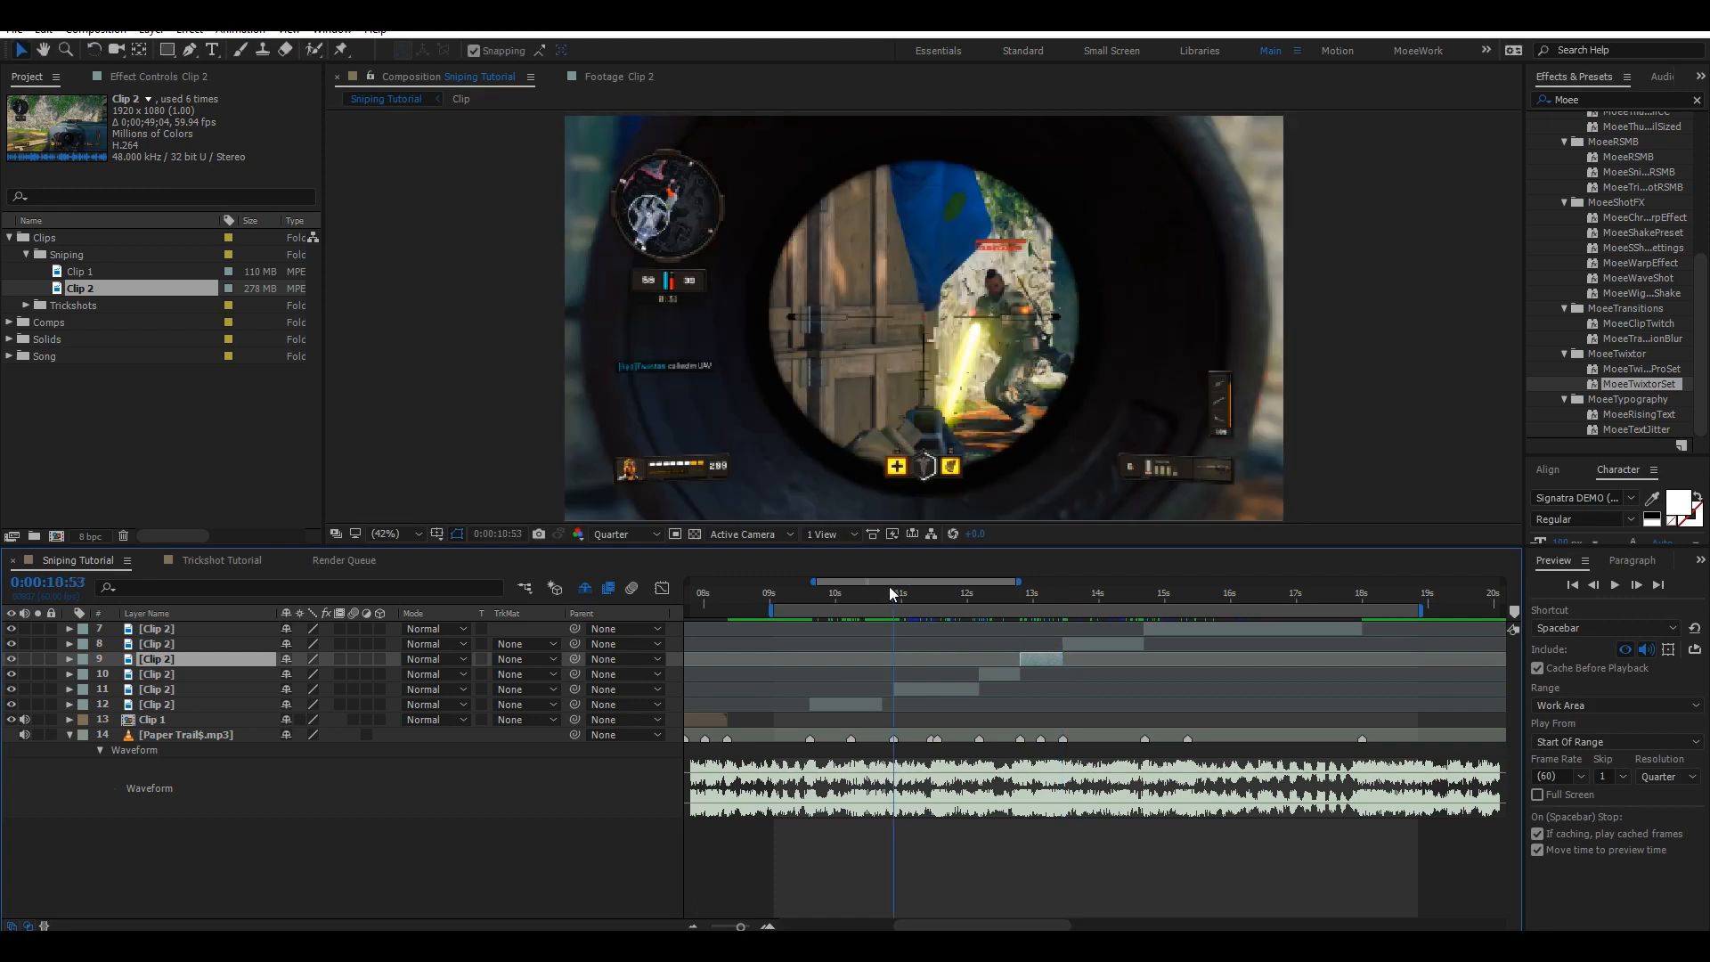
{"action": "left_click", "coordinate": [848, 700]}
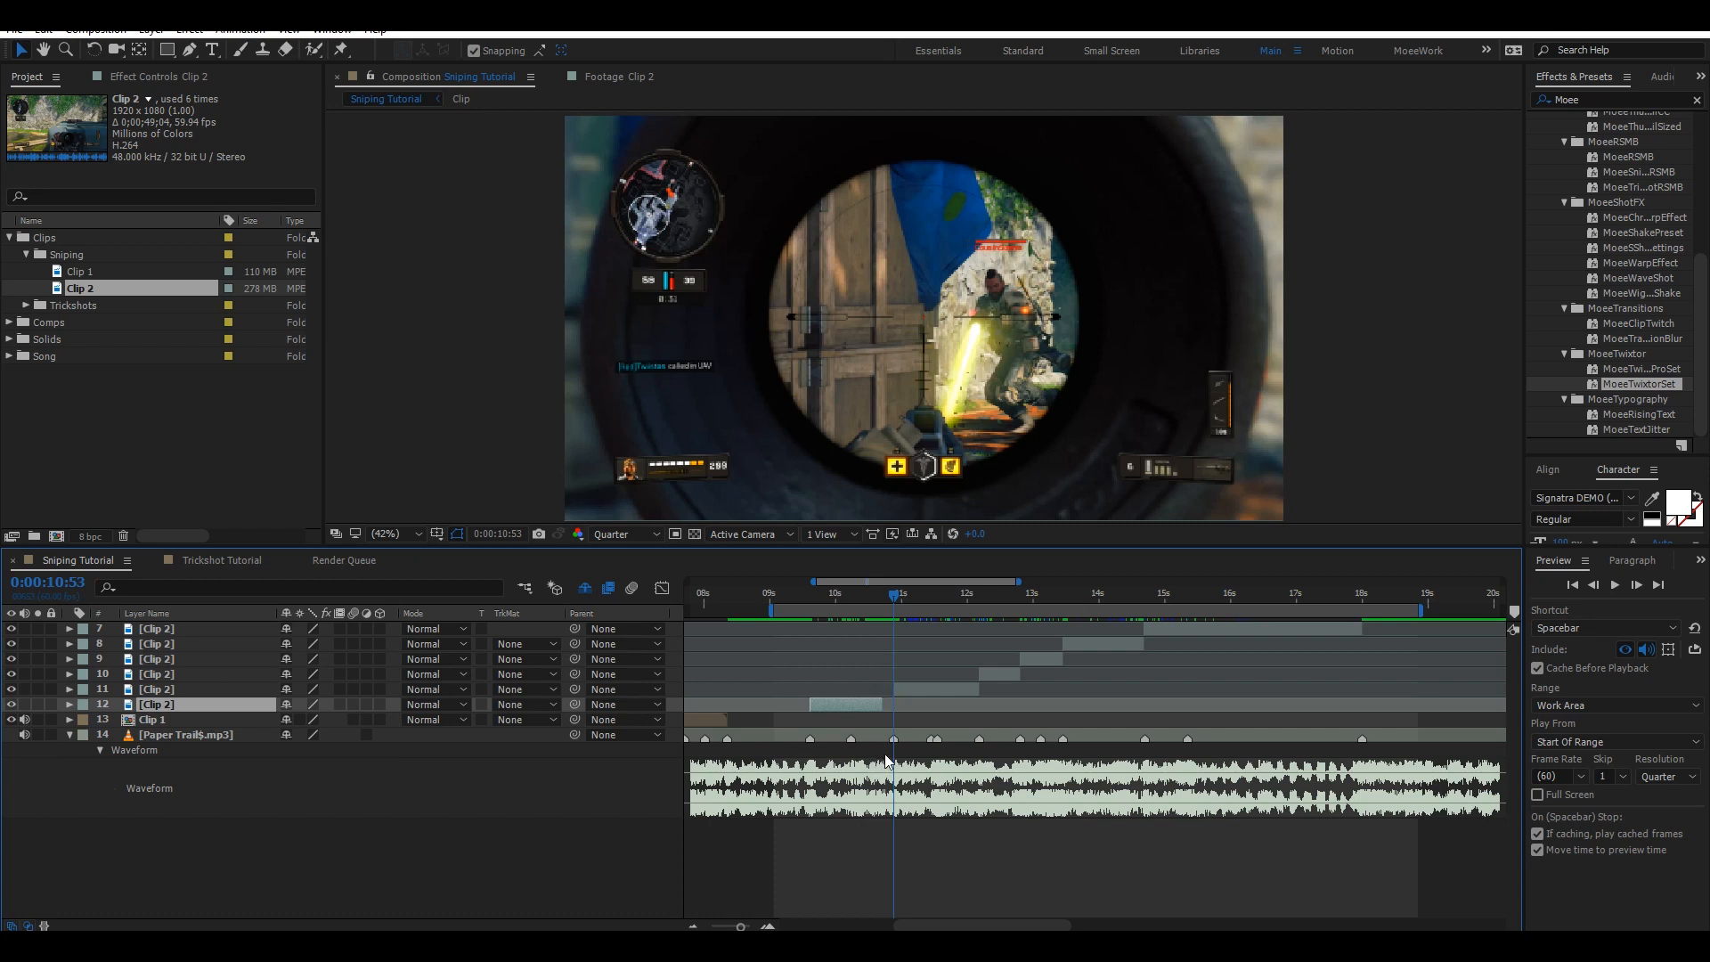
{"action": "key", "text": "alt+bracketright"}
{"action": "key", "text": "ctrl+s"}
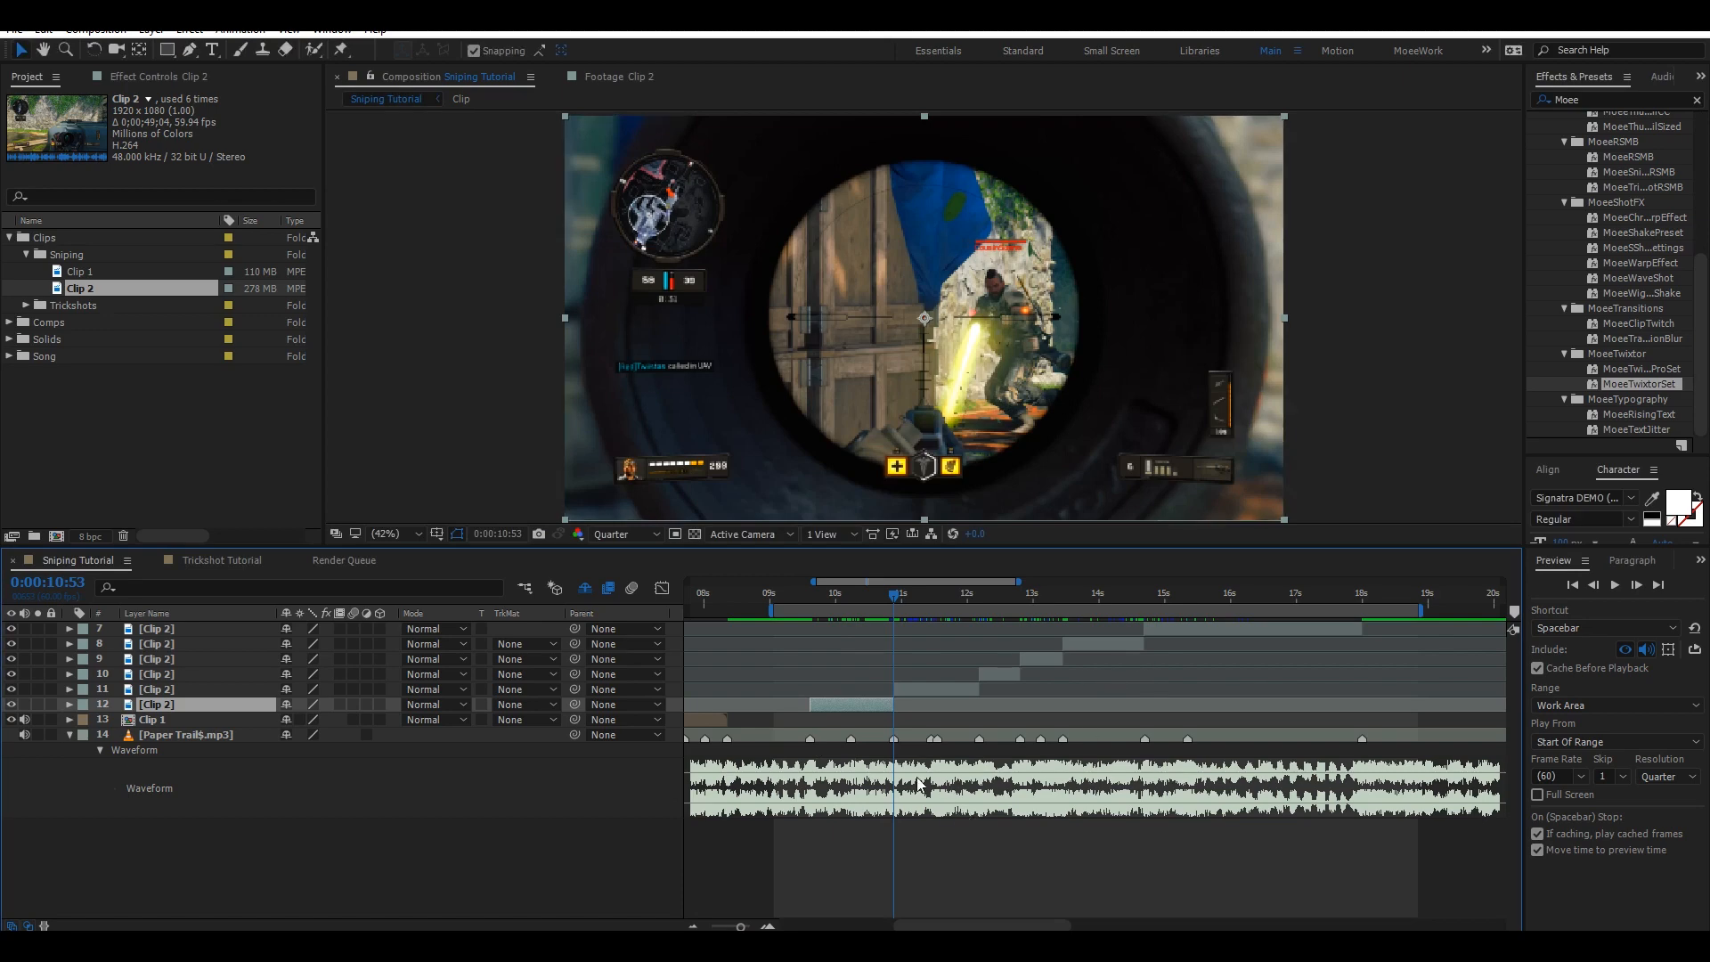
Return to 0:00:09:37, clear the effects search and collapse the Project panel folders.
{"action": "left_click", "coordinate": [807, 597]}
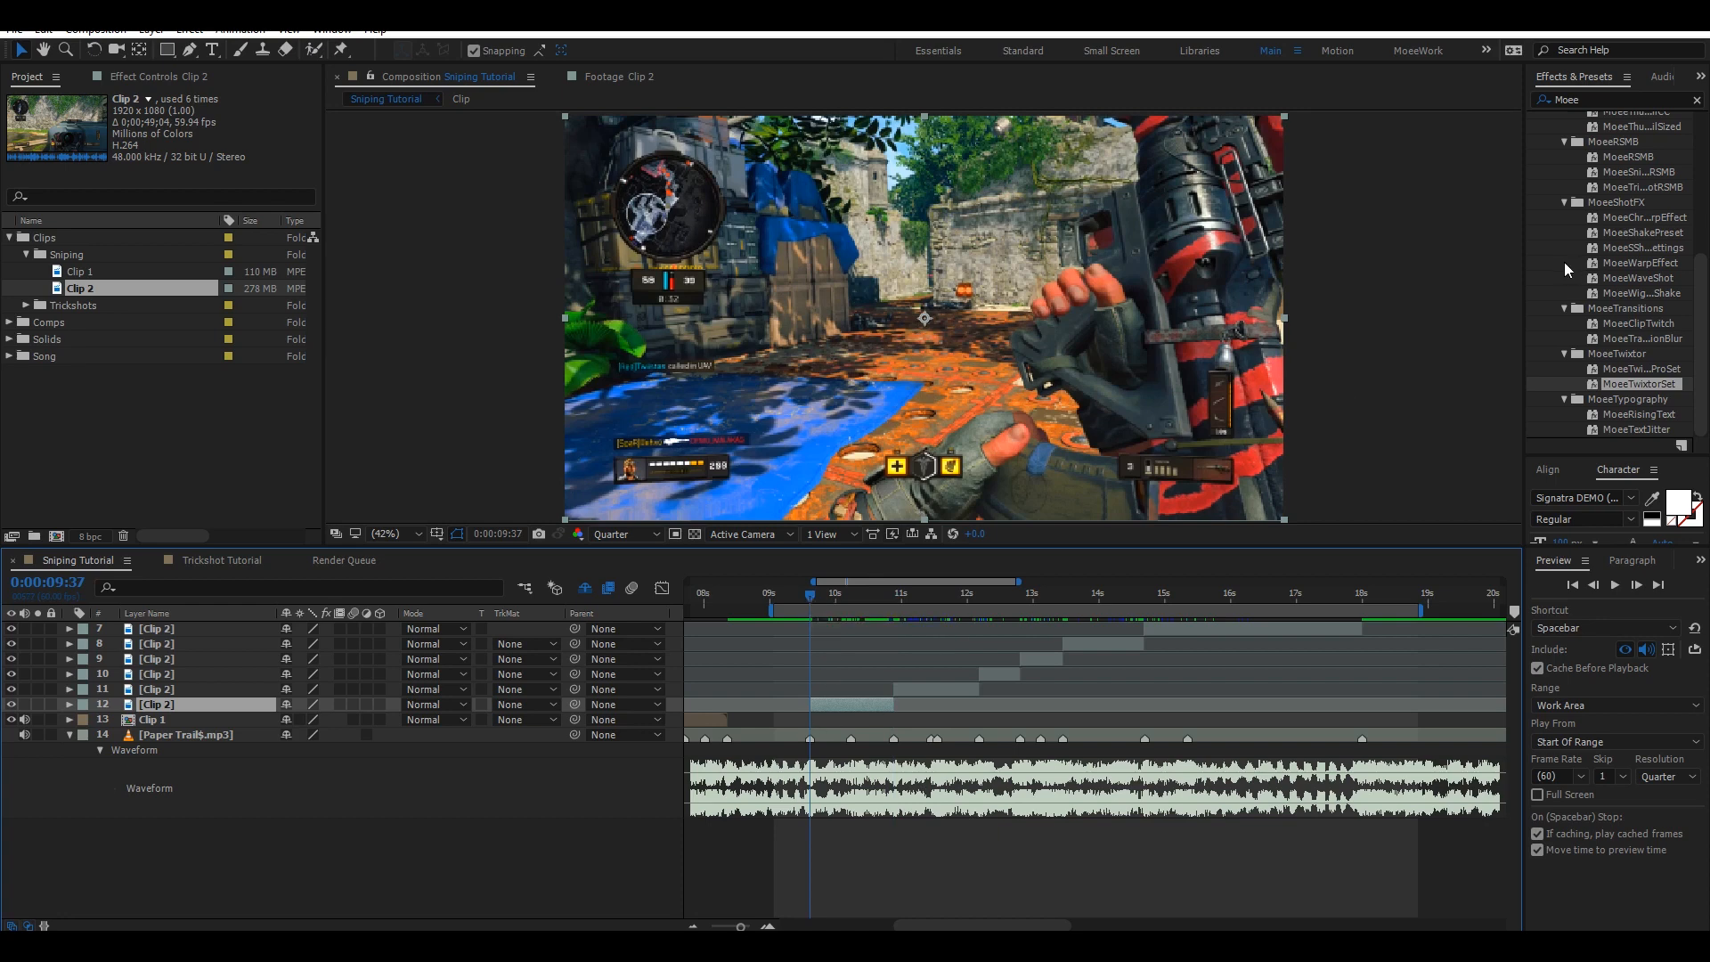
{"action": "left_click", "coordinate": [1703, 101]}
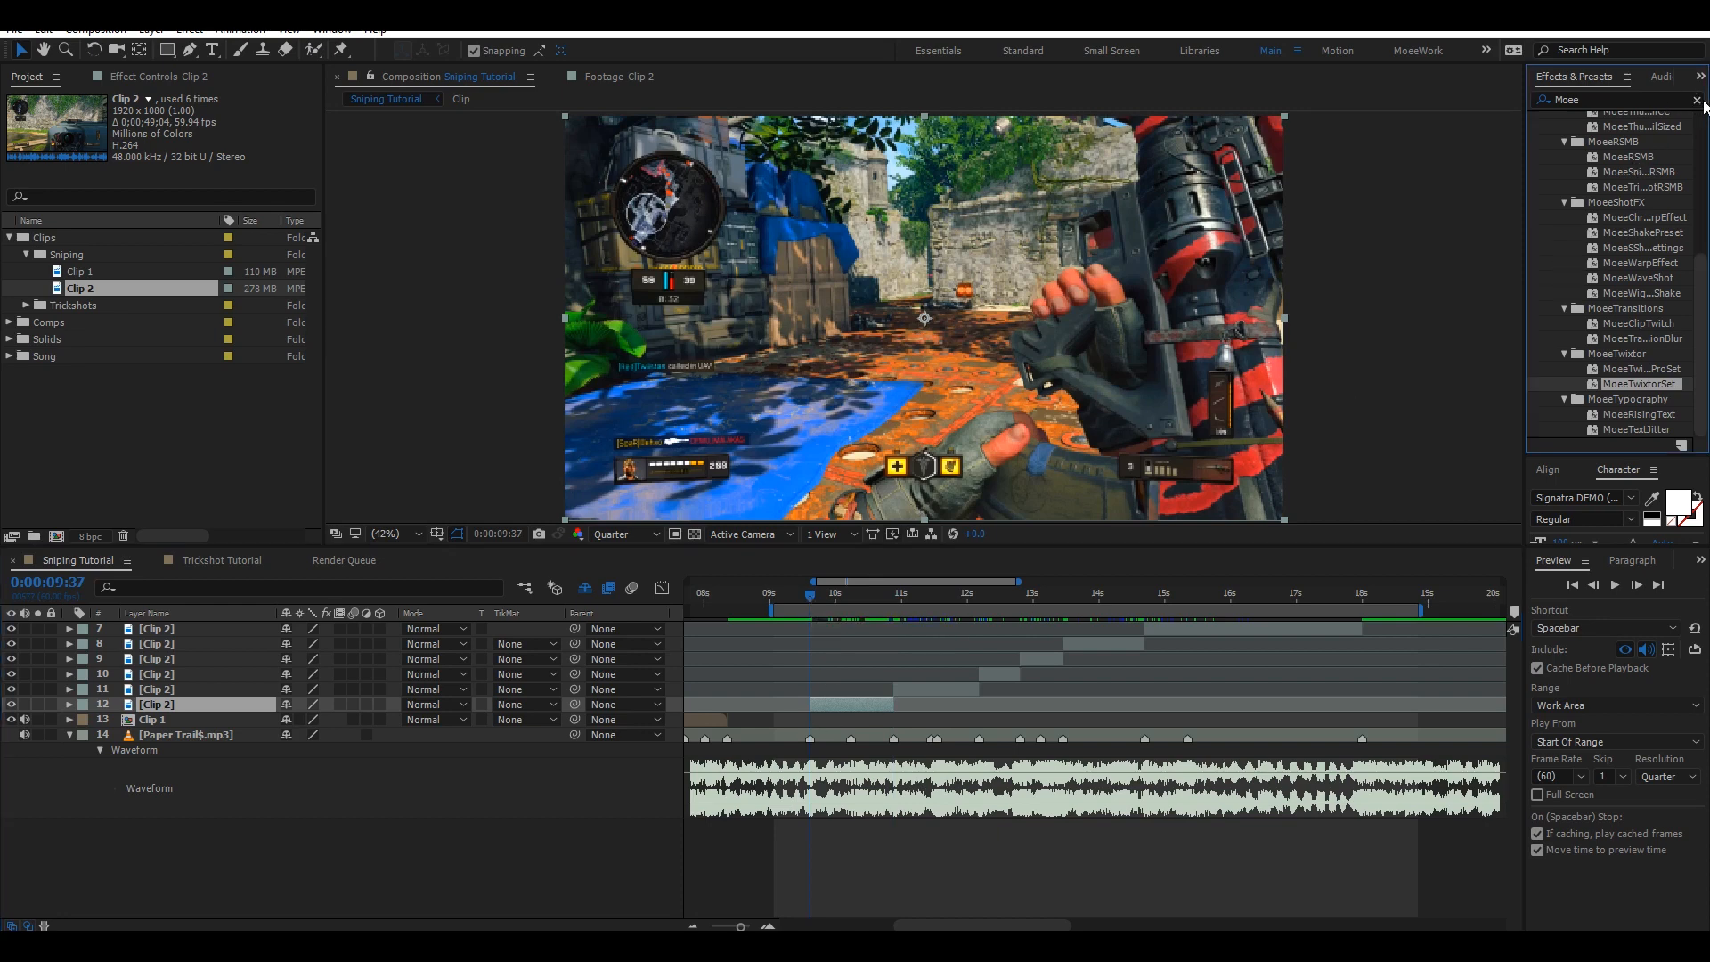
{"action": "left_click", "coordinate": [1697, 101]}
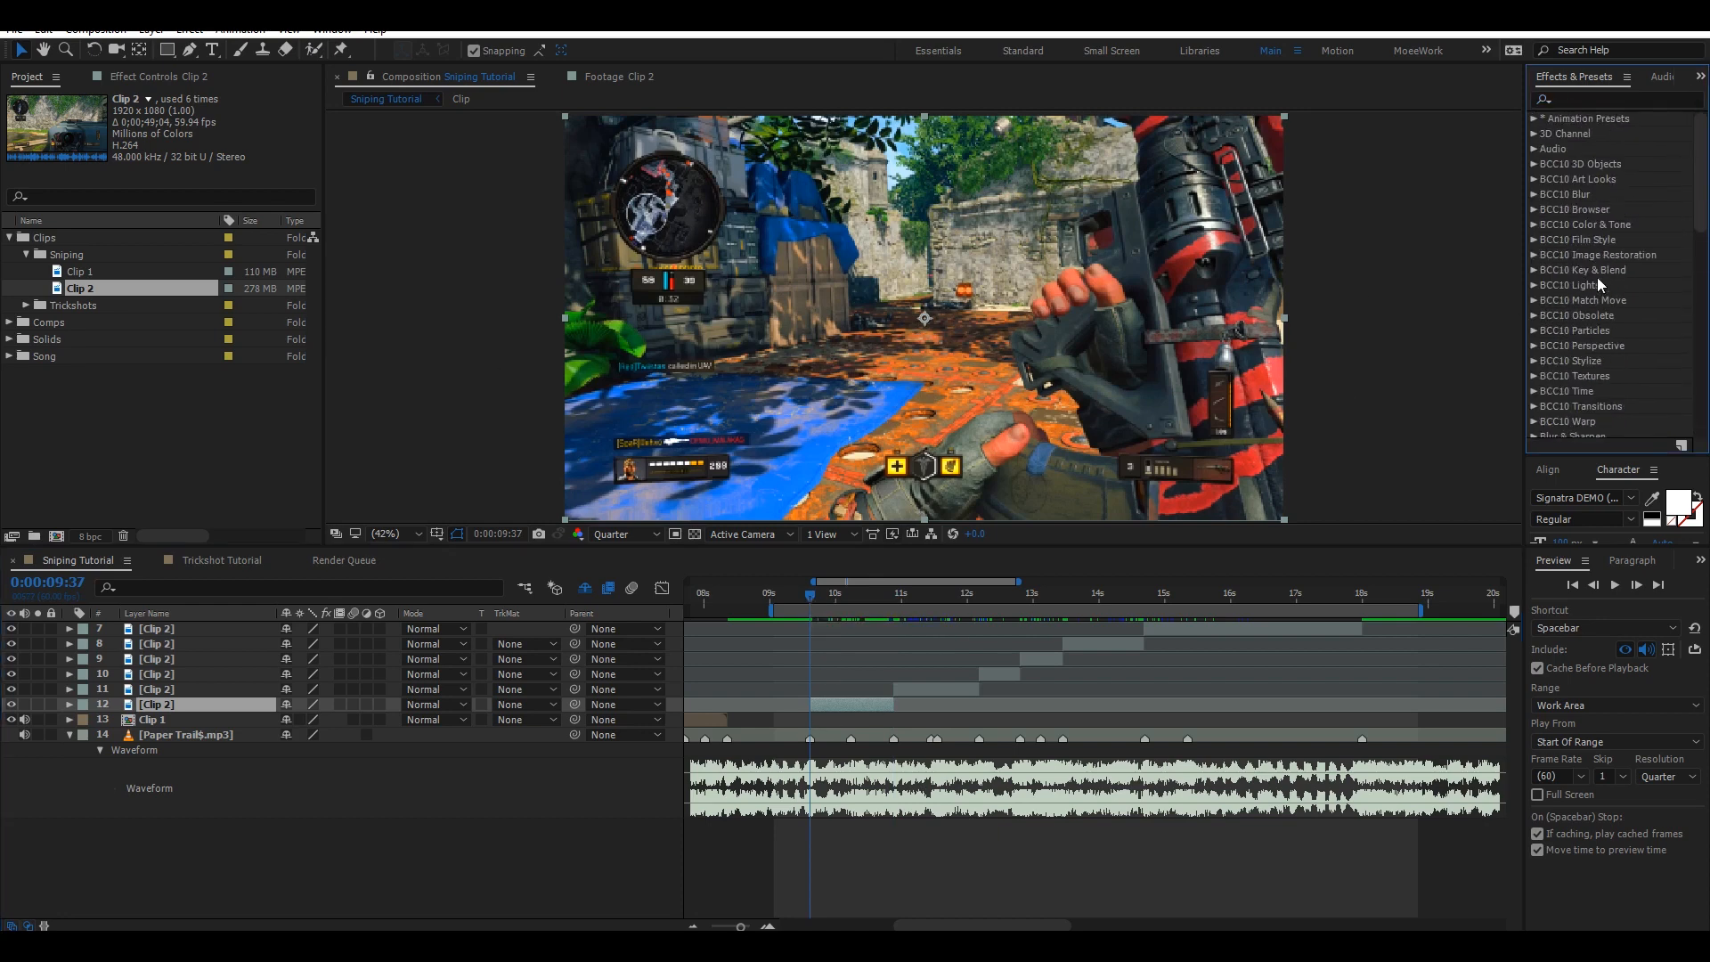
{"action": "left_click", "coordinate": [247, 405]}
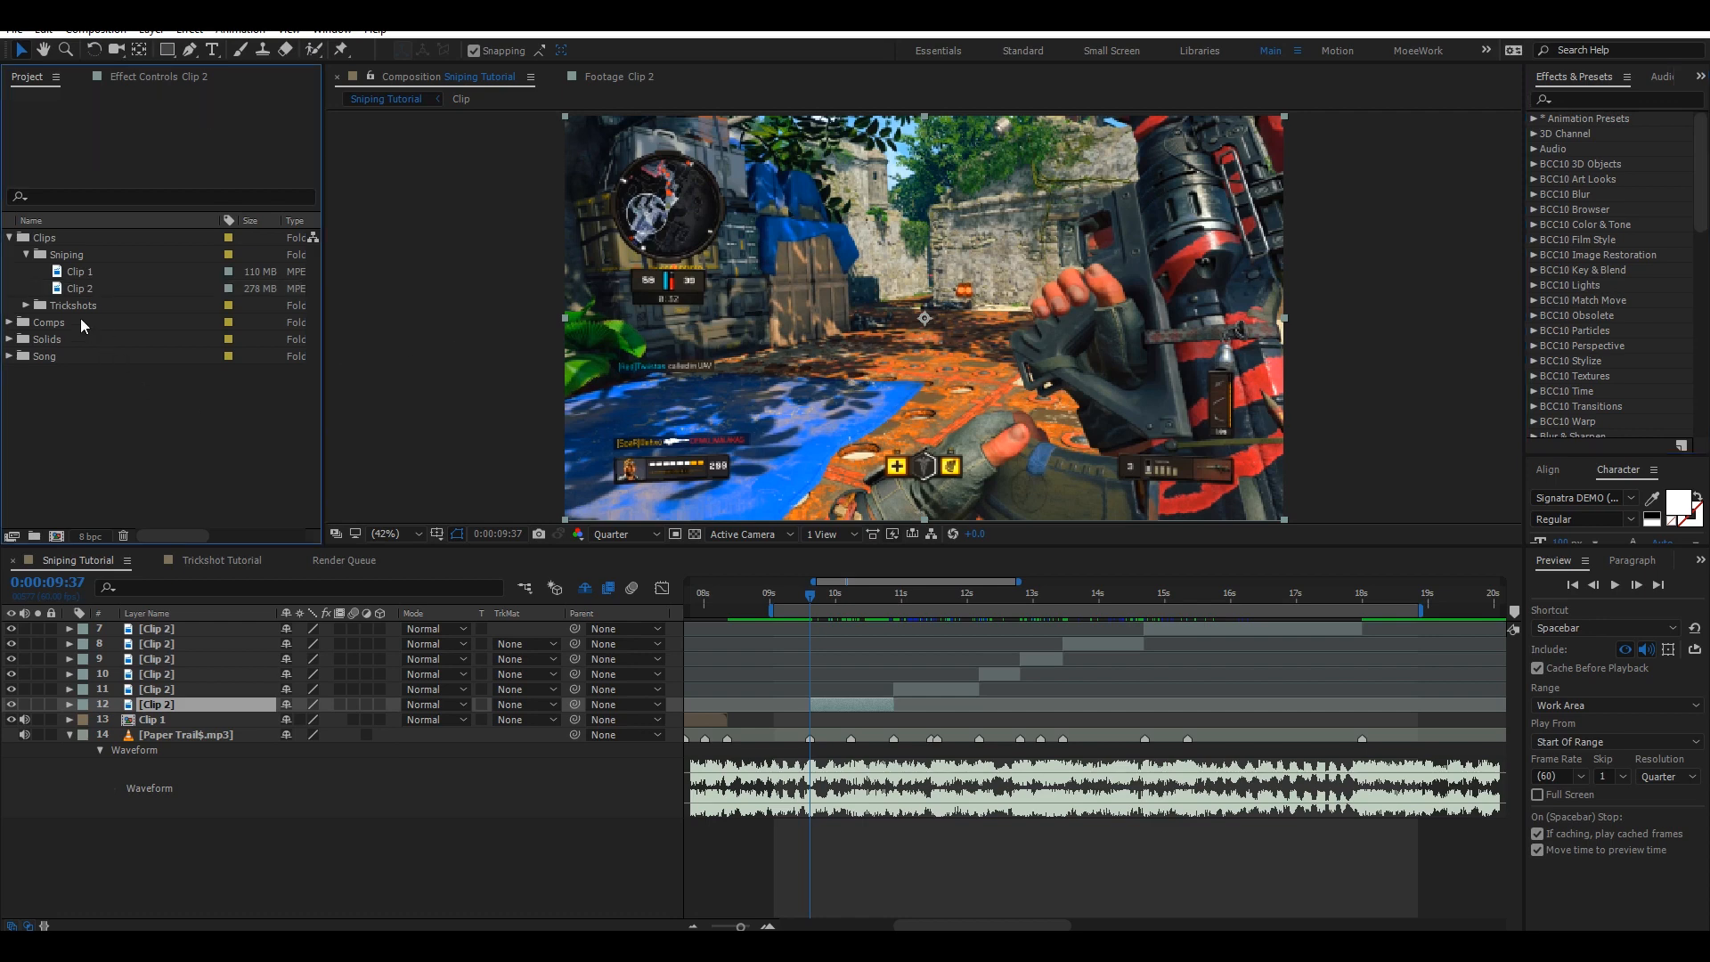
{"action": "left_click", "coordinate": [26, 255]}
{"action": "left_click", "coordinate": [9, 238]}
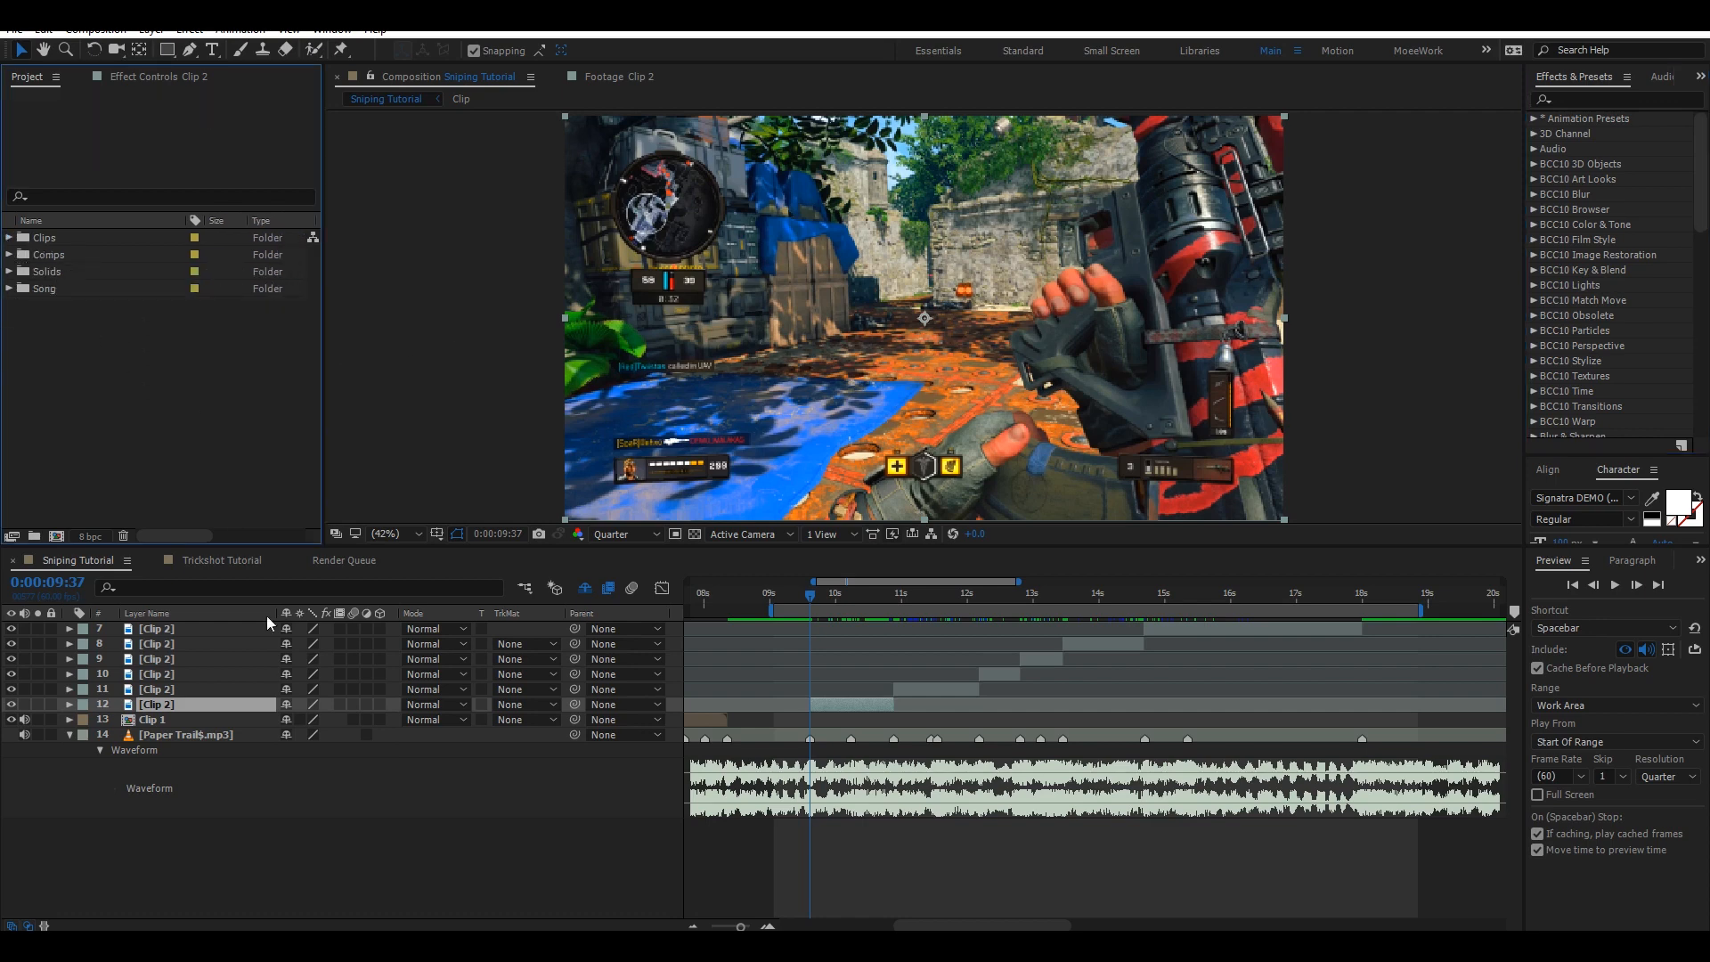
{"action": "left_click", "coordinate": [565, 855]}
Enable Time Remapping on the layer 12 Clip 2 segment.
{"action": "left_click", "coordinate": [863, 706]}
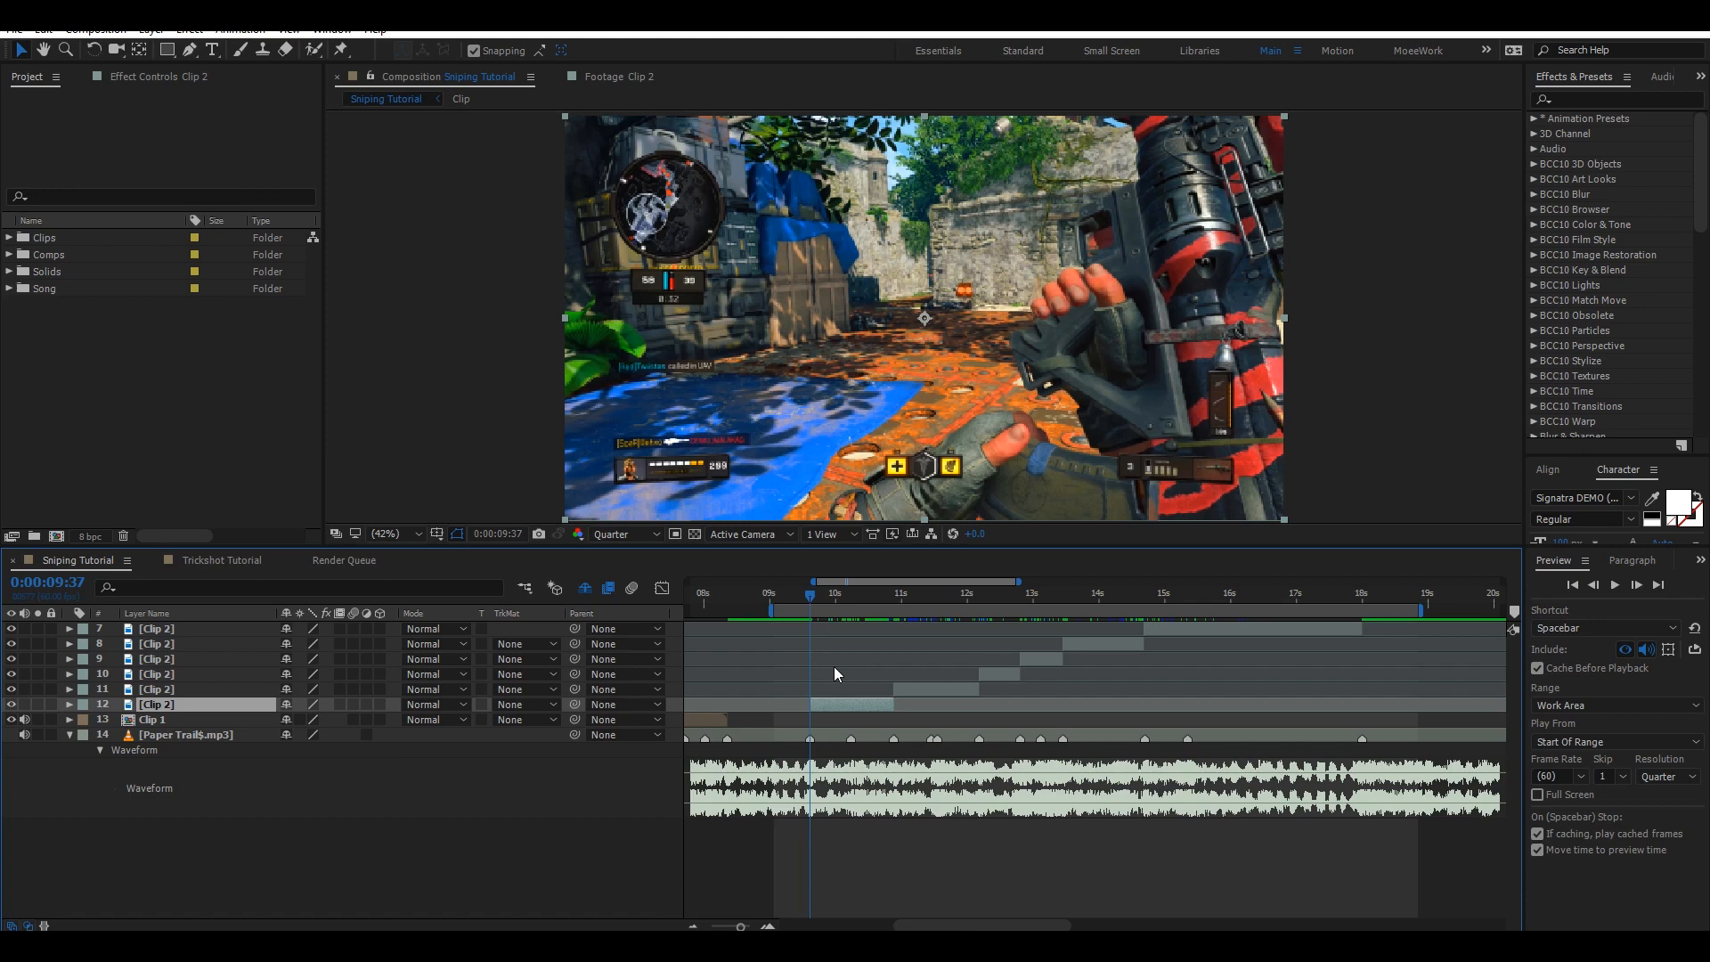
{"action": "key", "text": "ctrl+alt+t"}
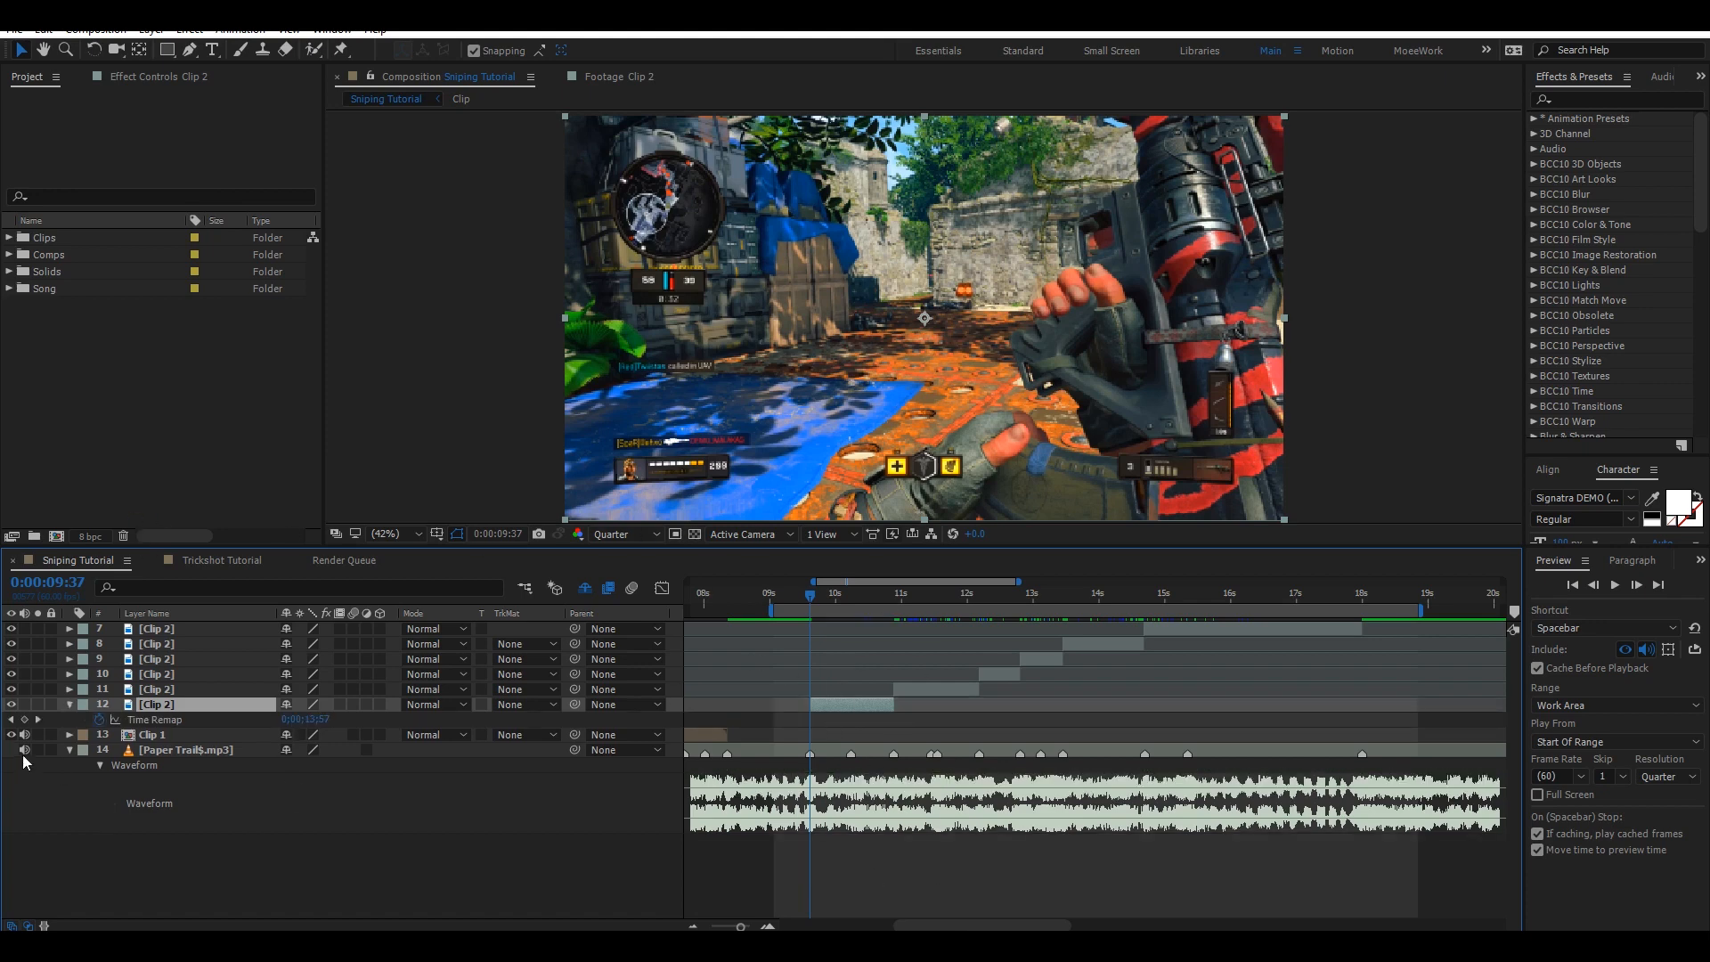
{"action": "left_click", "coordinate": [24, 719]}
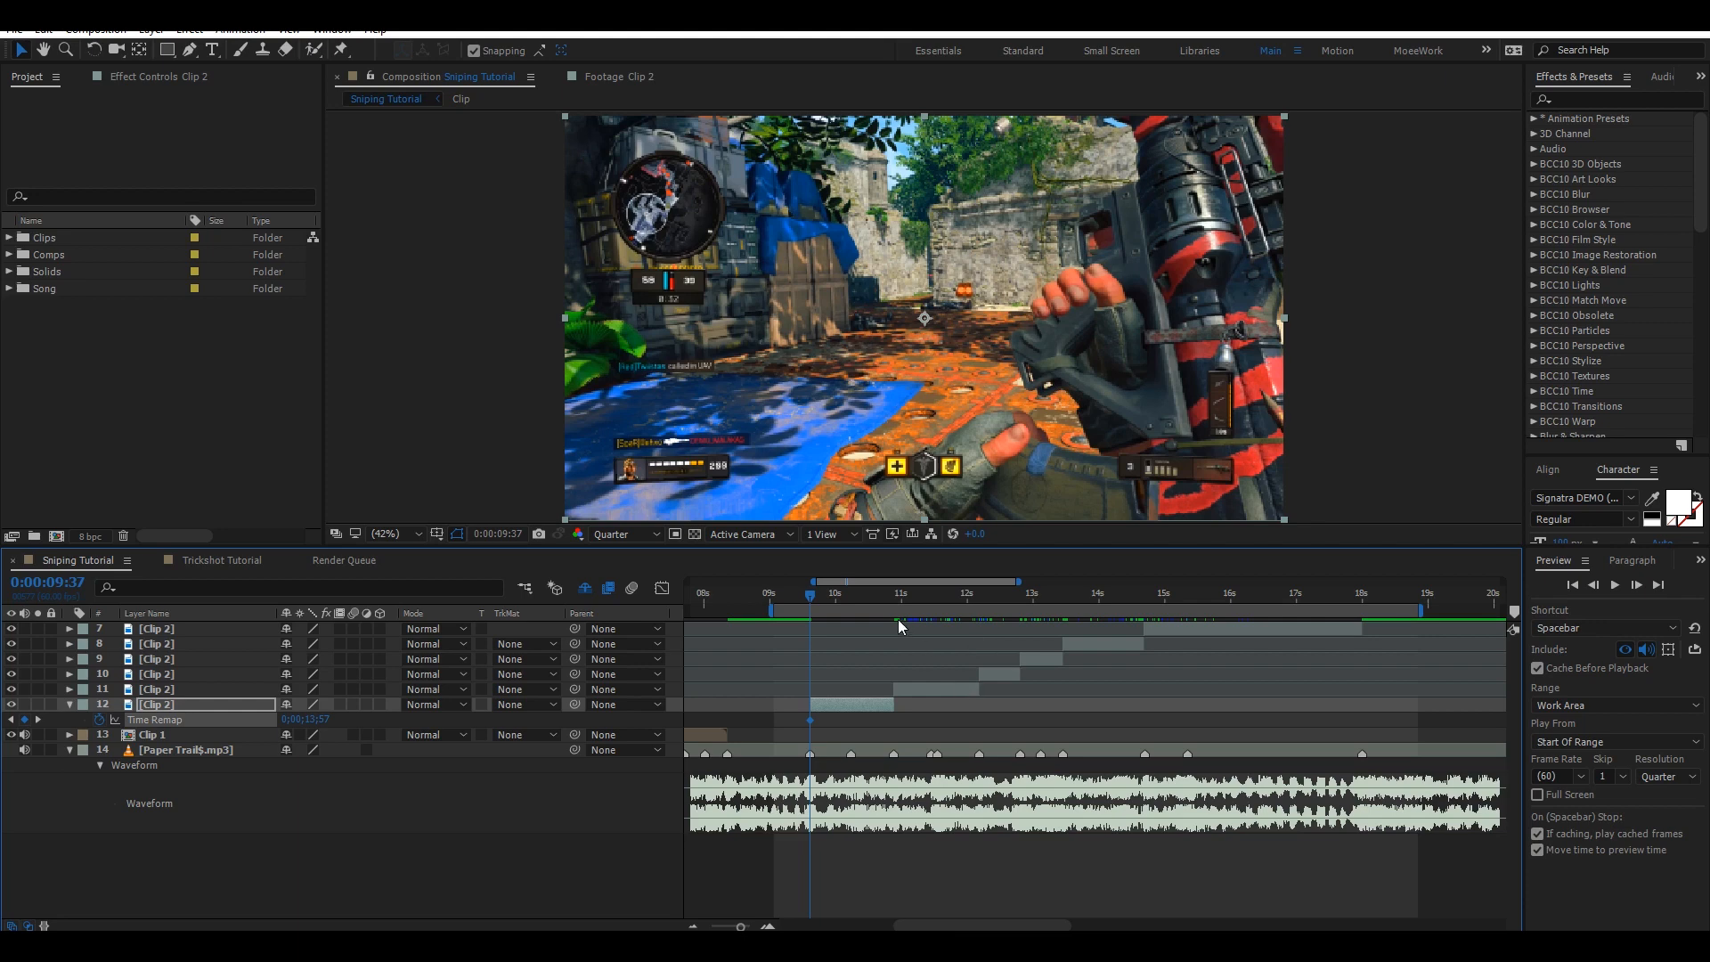
Create a second Time Remap keyframe holding a later footage frame and place it at the segment's out point, saving the project.
{"action": "left_click", "coordinate": [867, 602]}
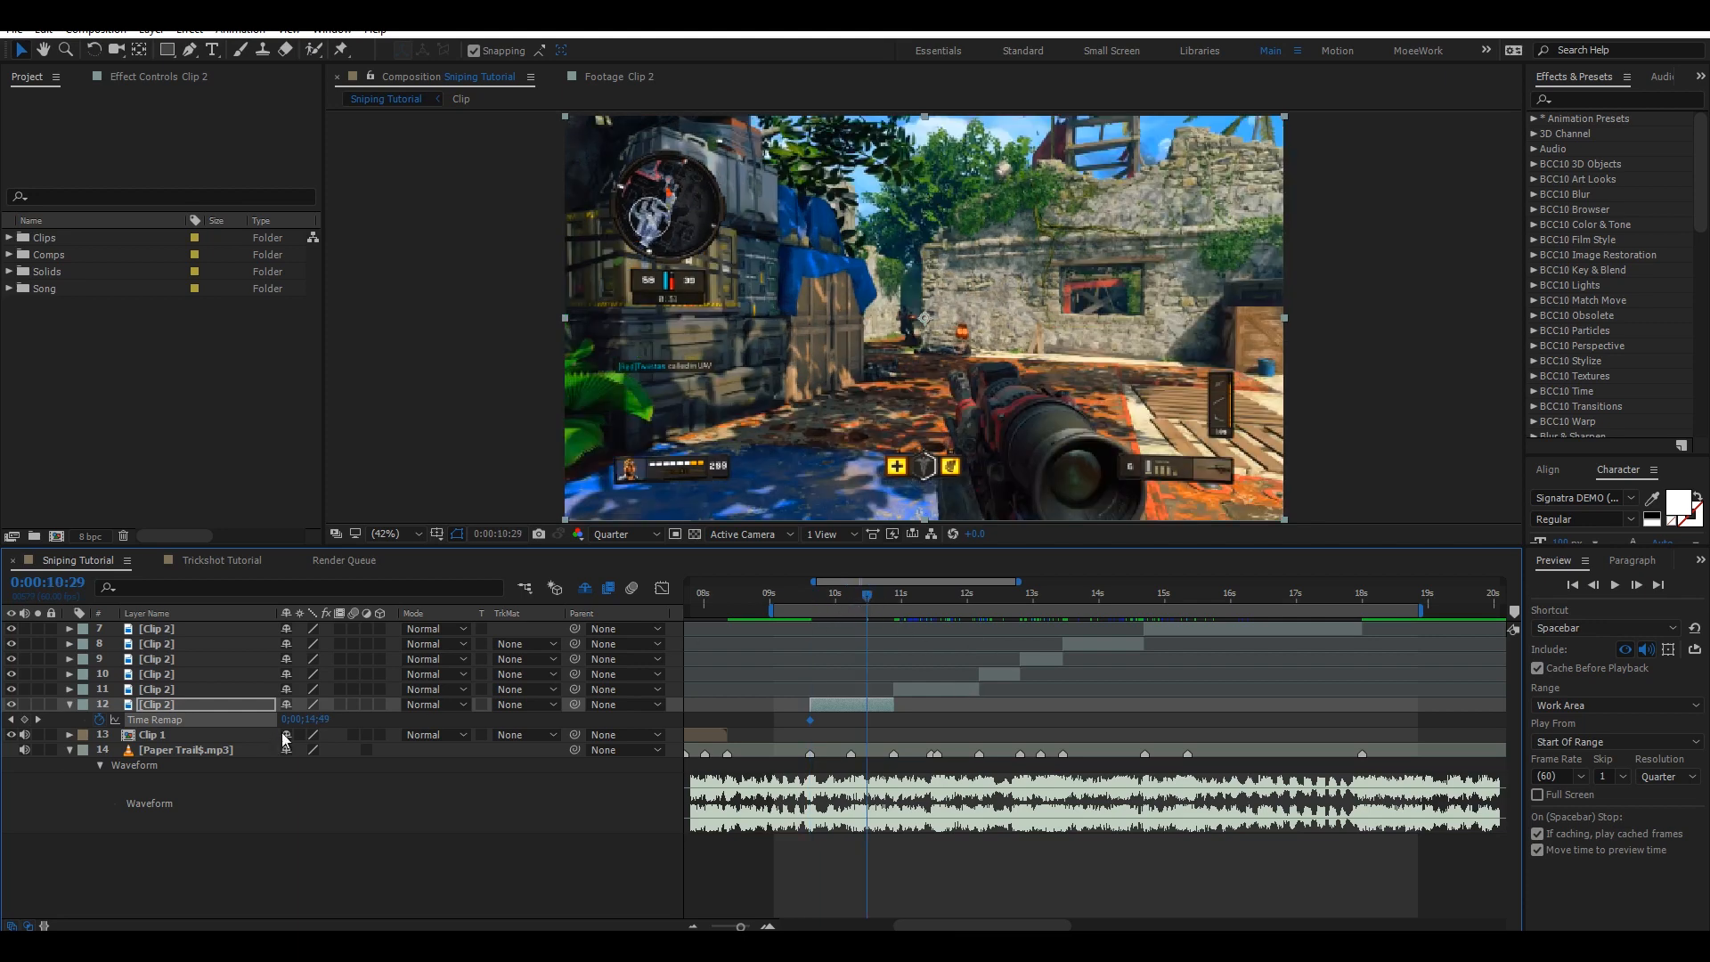
{"action": "left_click", "coordinate": [879, 595]}
{"action": "left_click_drag", "start_coordinate": [895, 595], "coordinate": [857, 595]}
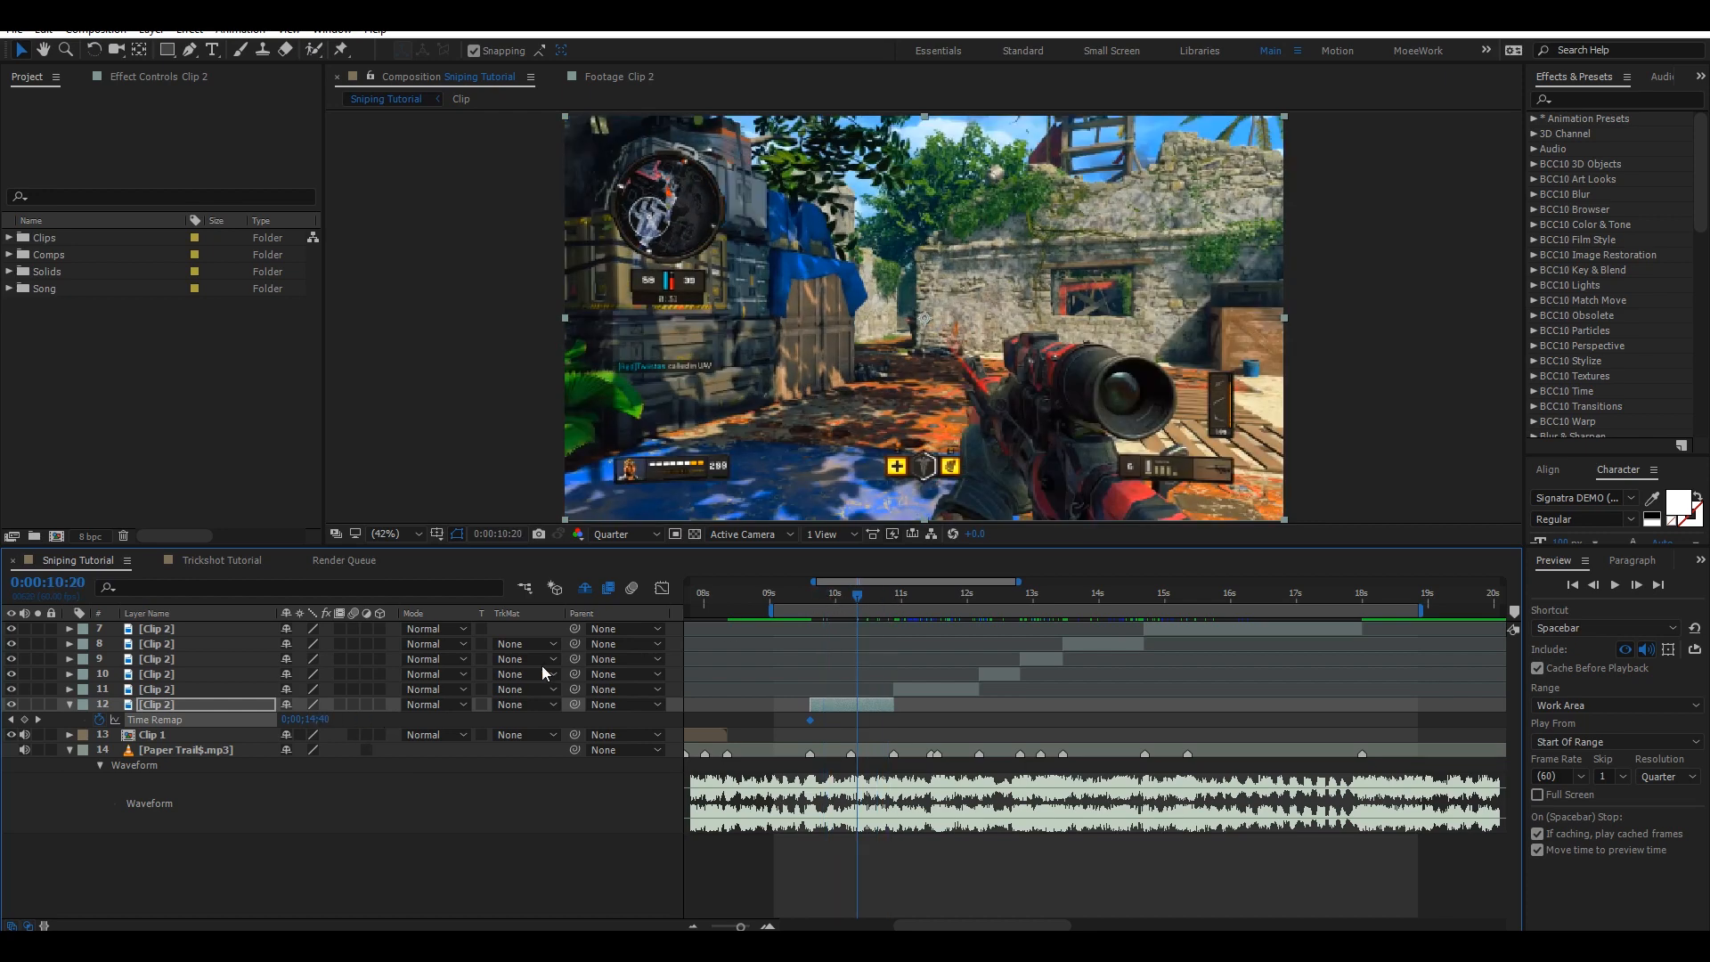
{"action": "left_click_drag", "start_coordinate": [323, 720], "coordinate": [327, 719]}
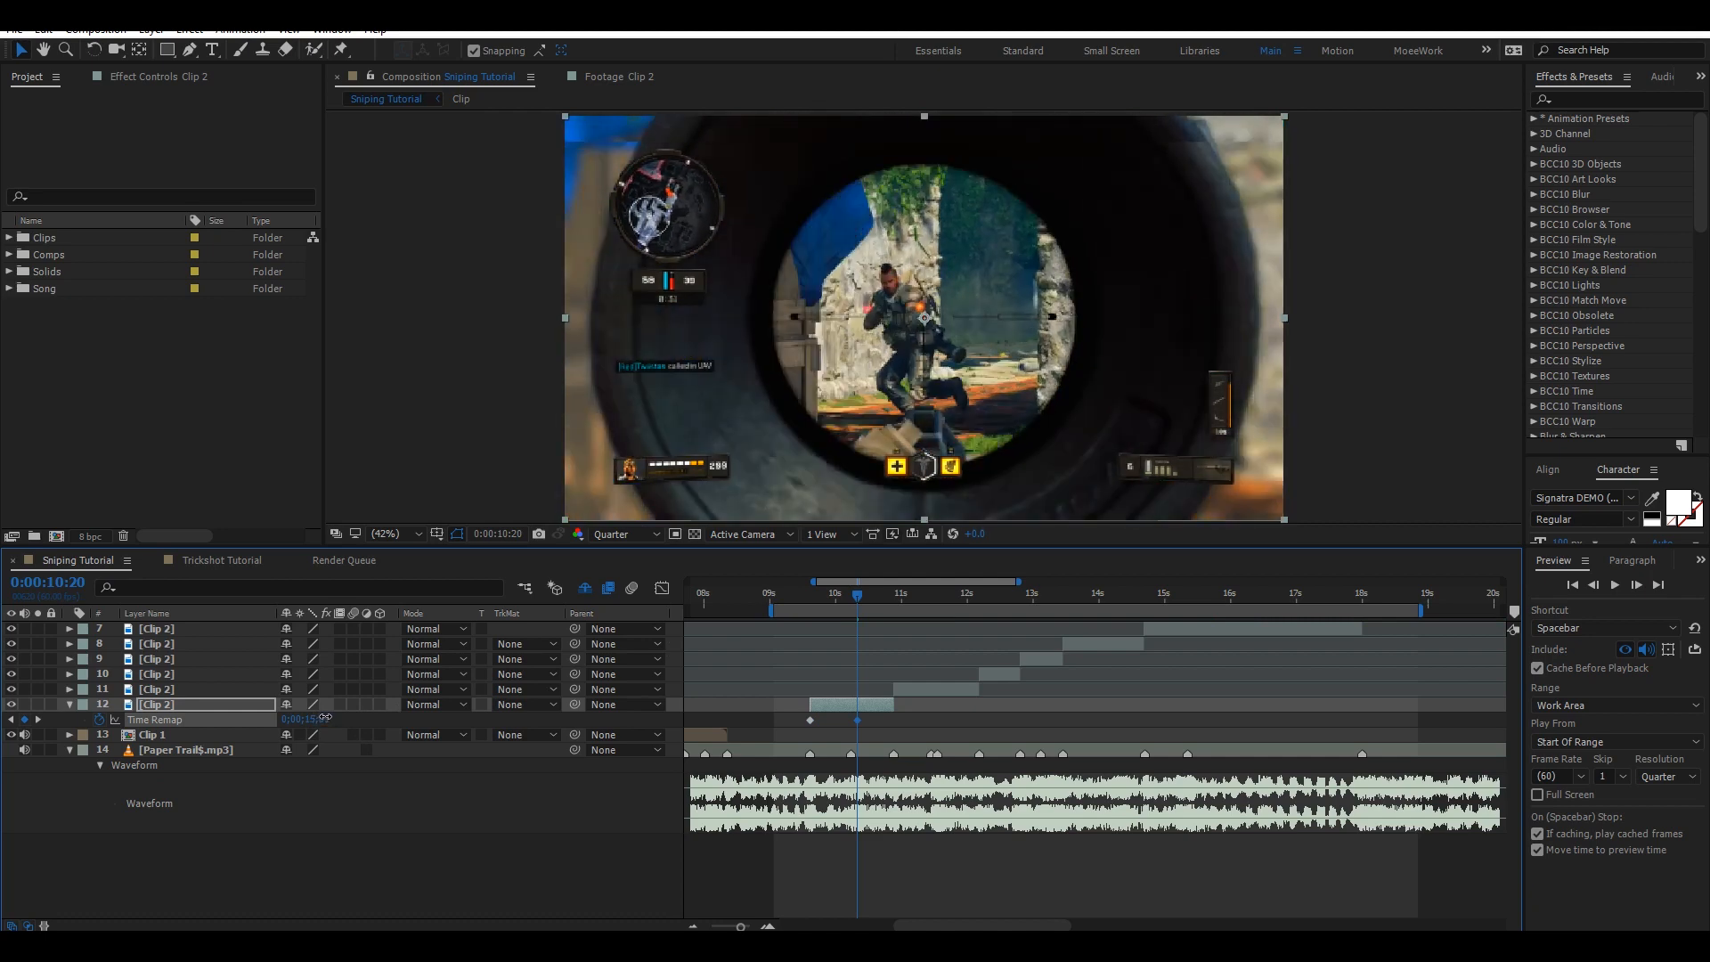
{"action": "key", "text": "ctrl+s"}
{"action": "left_click_drag", "start_coordinate": [858, 720], "coordinate": [895, 729]}
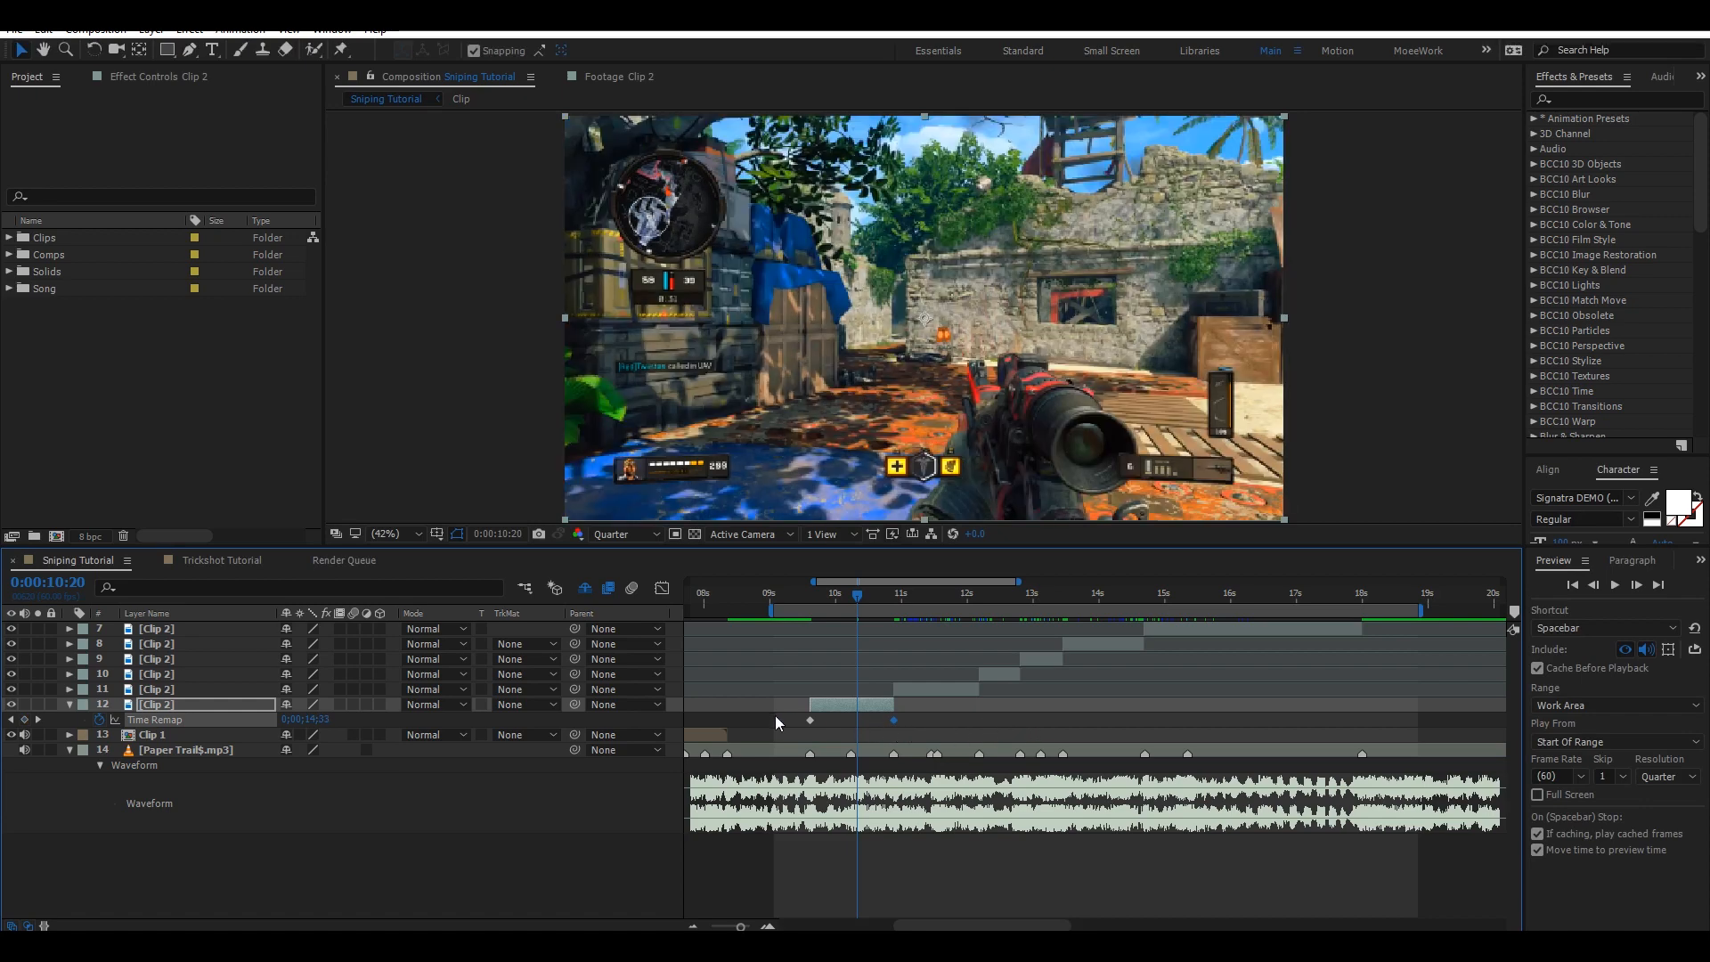
Select both Time Remap keyframes on layer 12, apply Easy Ease to them and save the project.
{"action": "left_click_drag", "start_coordinate": [775, 716], "coordinate": [935, 730]}
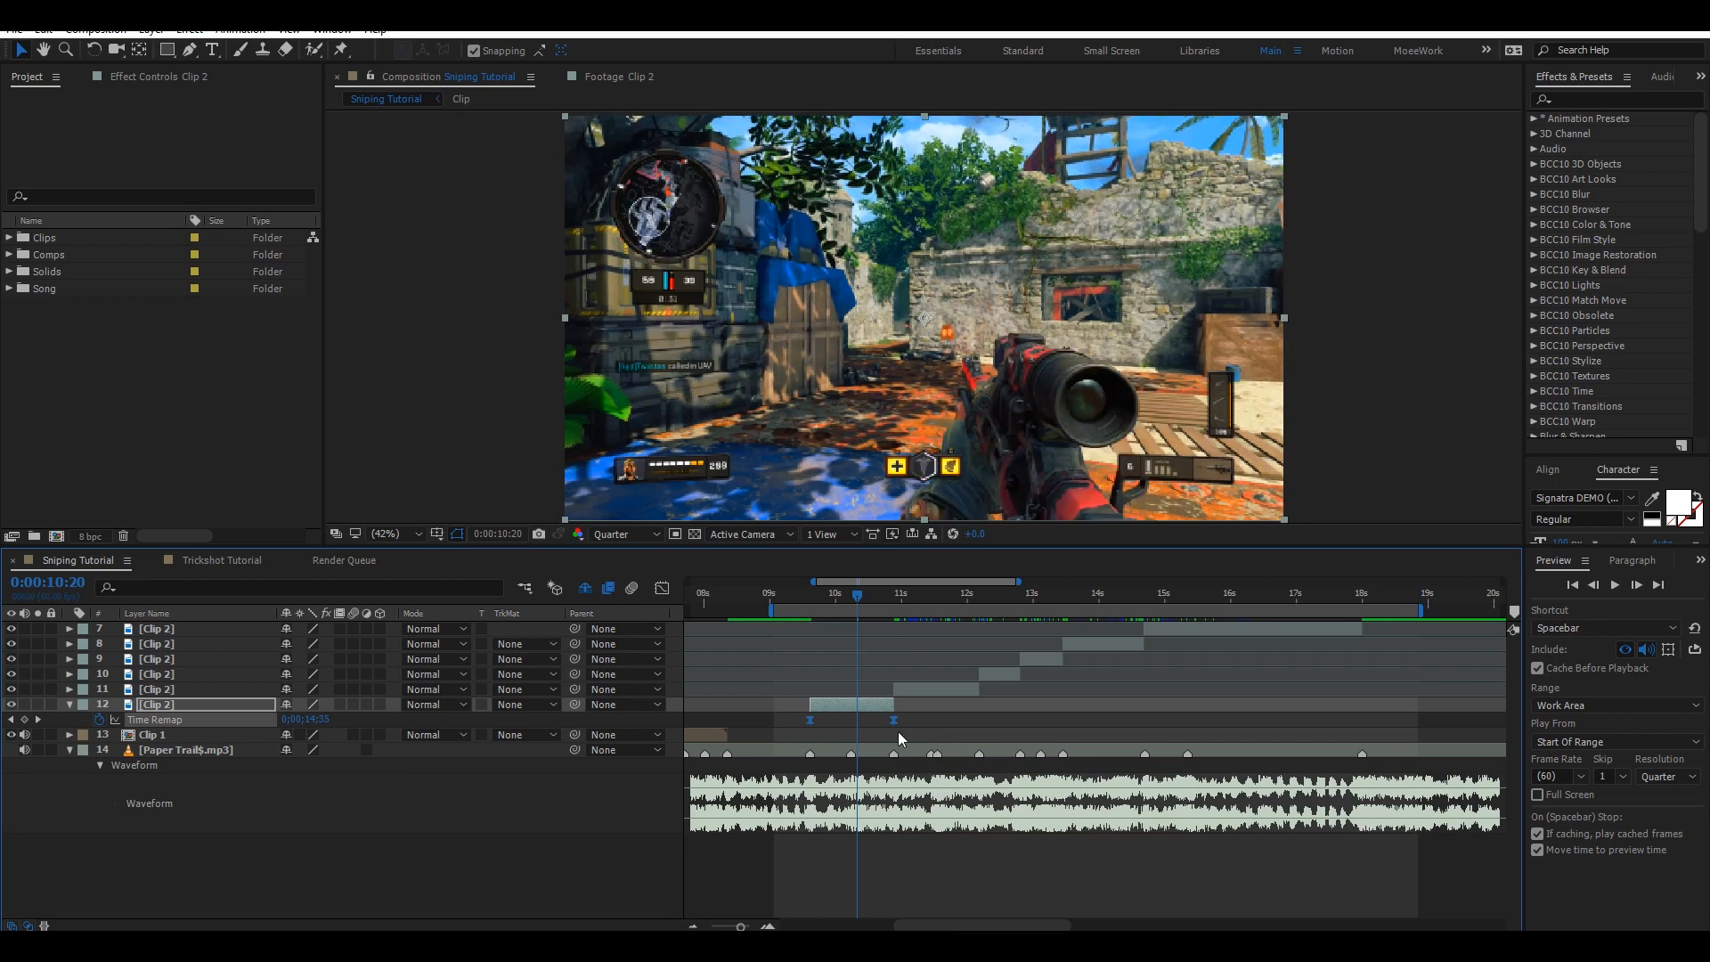
{"action": "right_click", "coordinate": [895, 720]}
{"action": "mouse_move", "coordinate": [949, 709]}
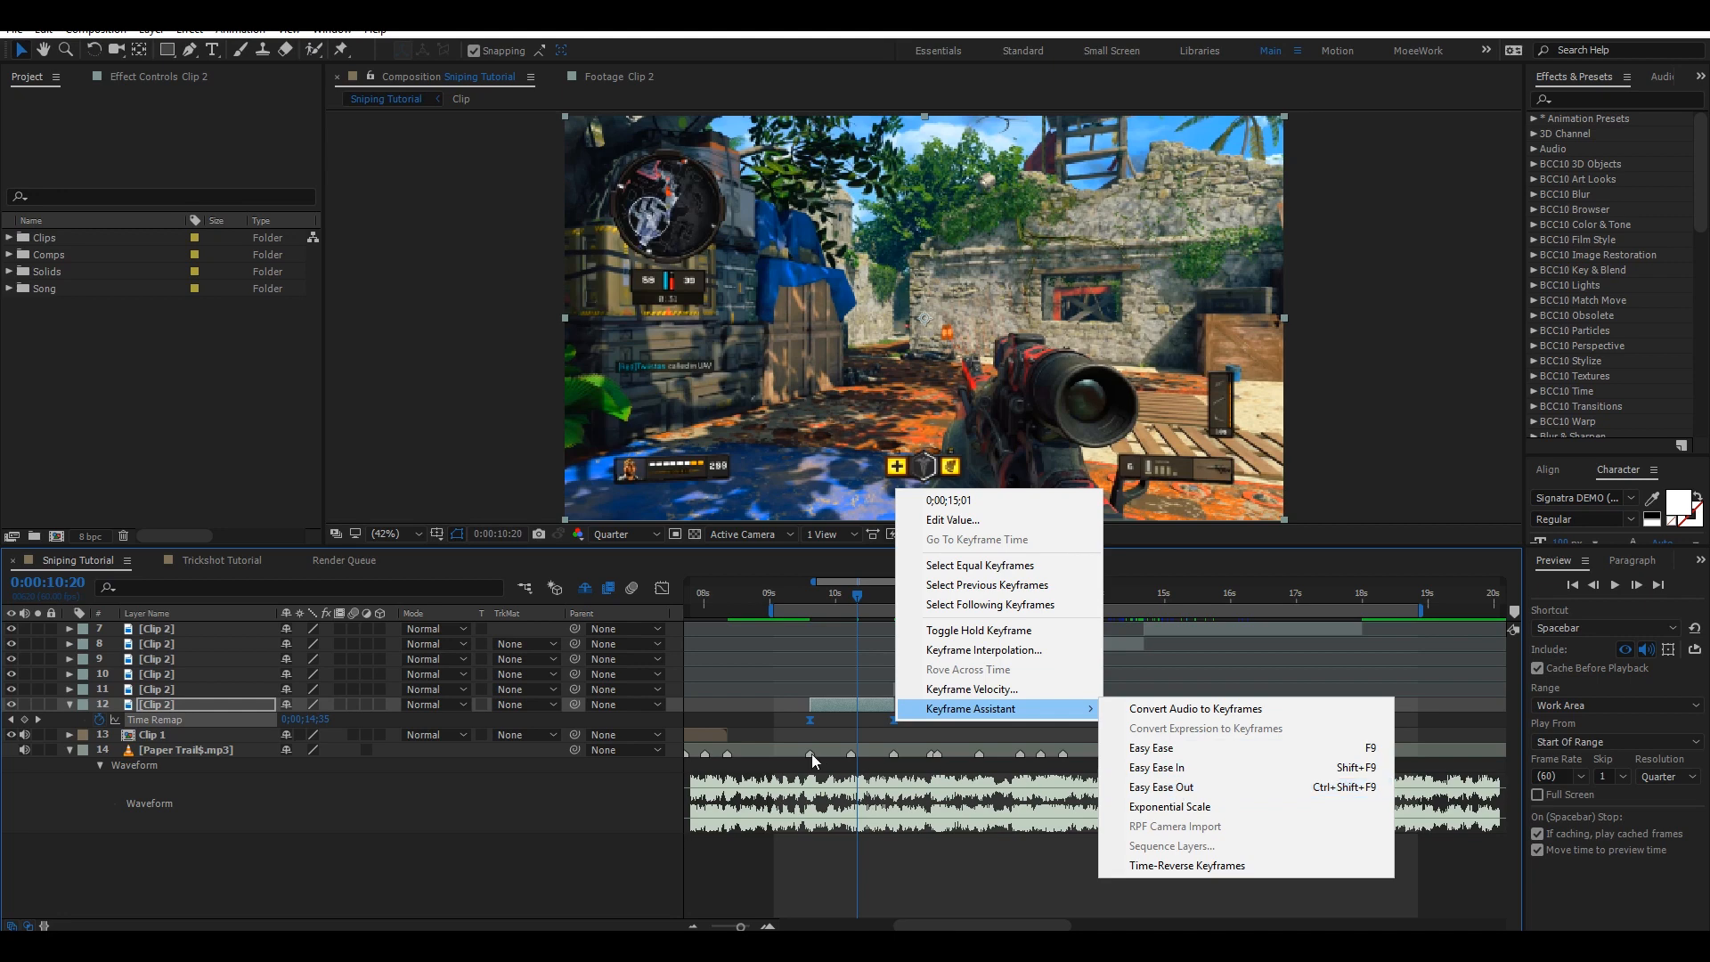
{"action": "left_click", "coordinate": [793, 720]}
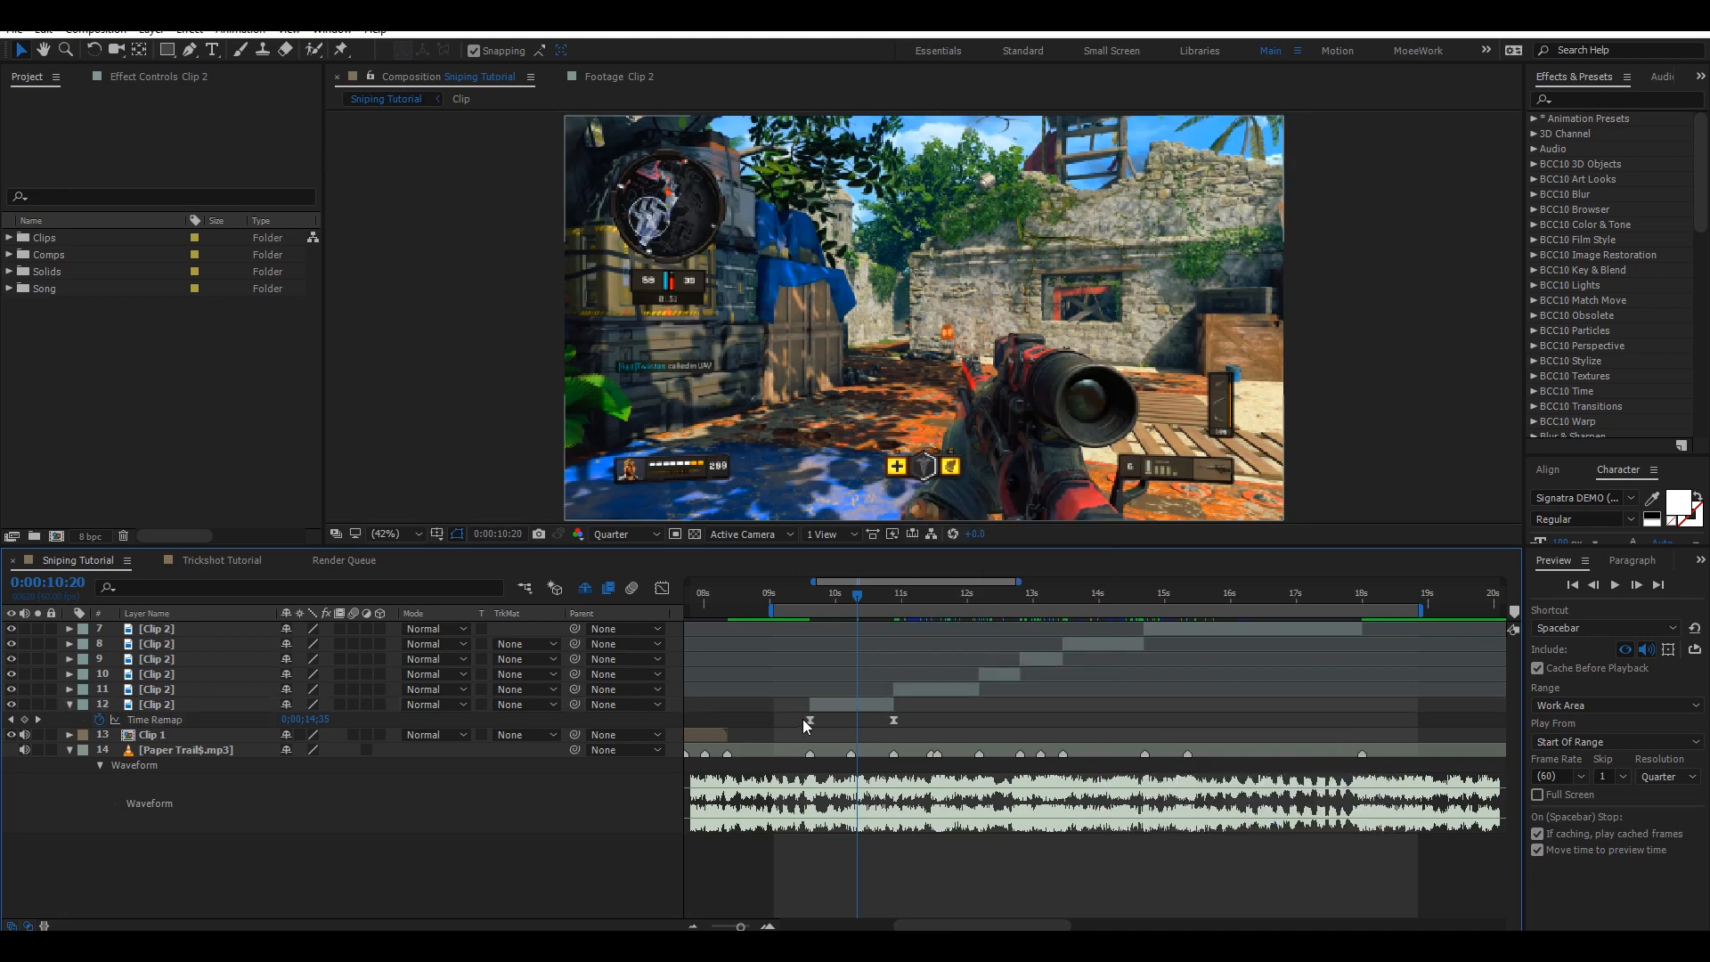
Zoom the timeline out, delete the stray Time Remap keyframe far beyond layer 12's segment and save.
{"action": "left_click", "coordinate": [693, 926]}
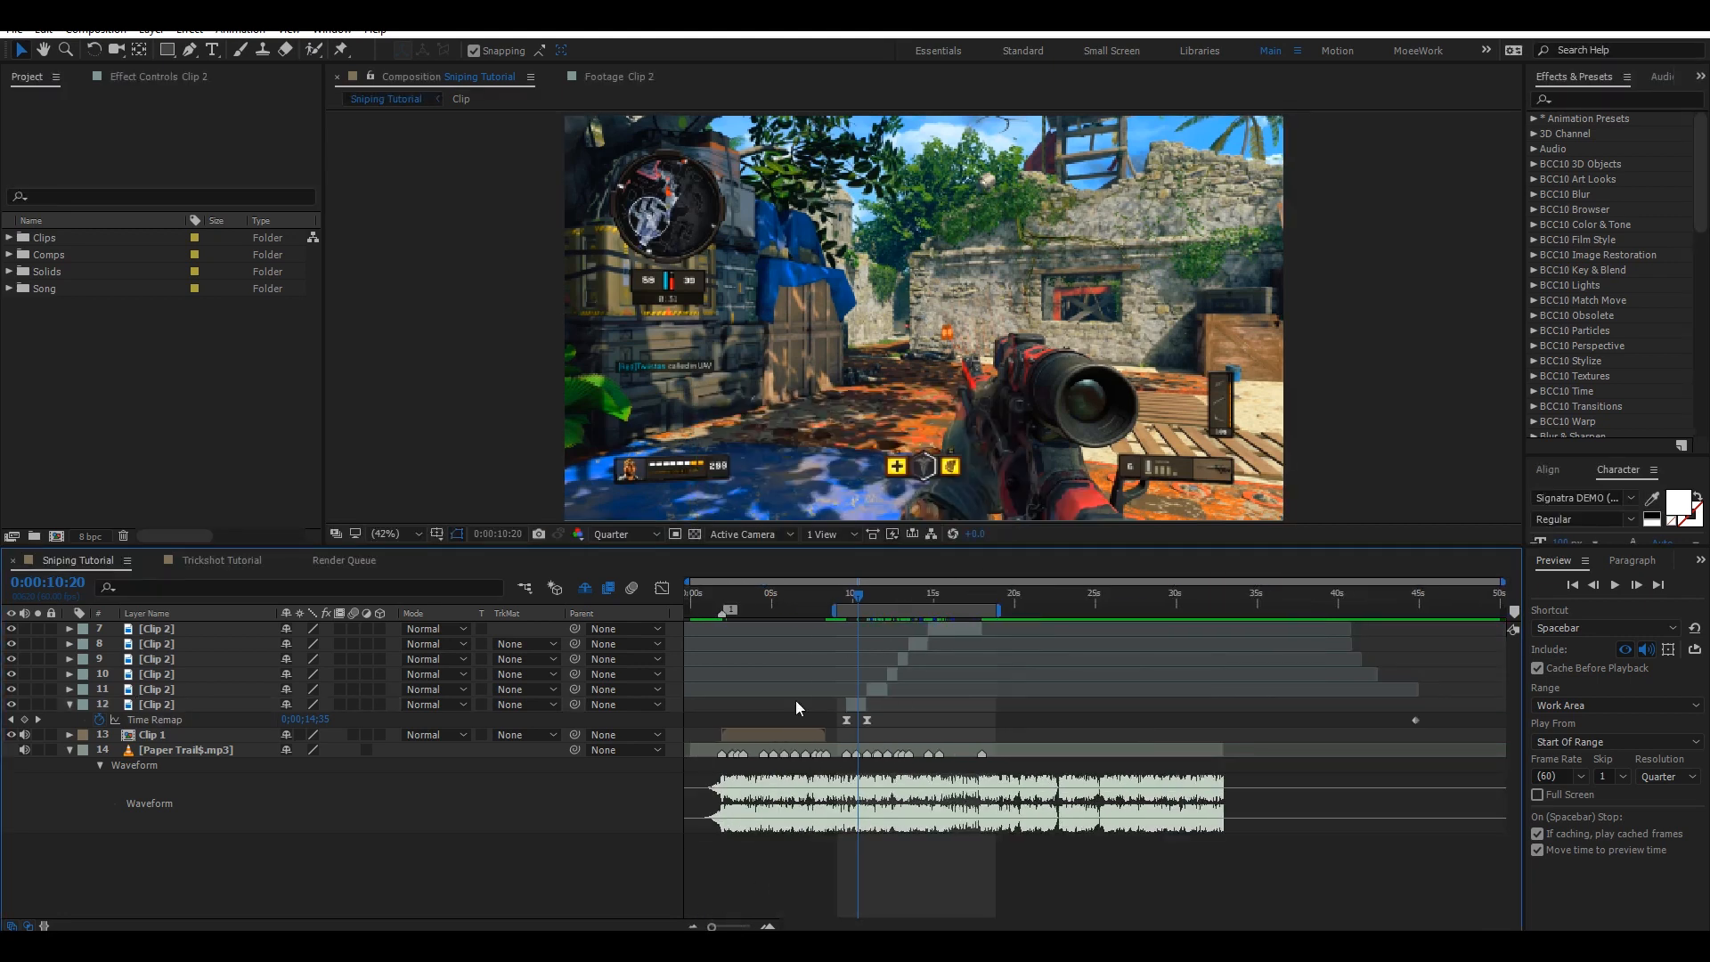
{"action": "left_click", "coordinate": [847, 721]}
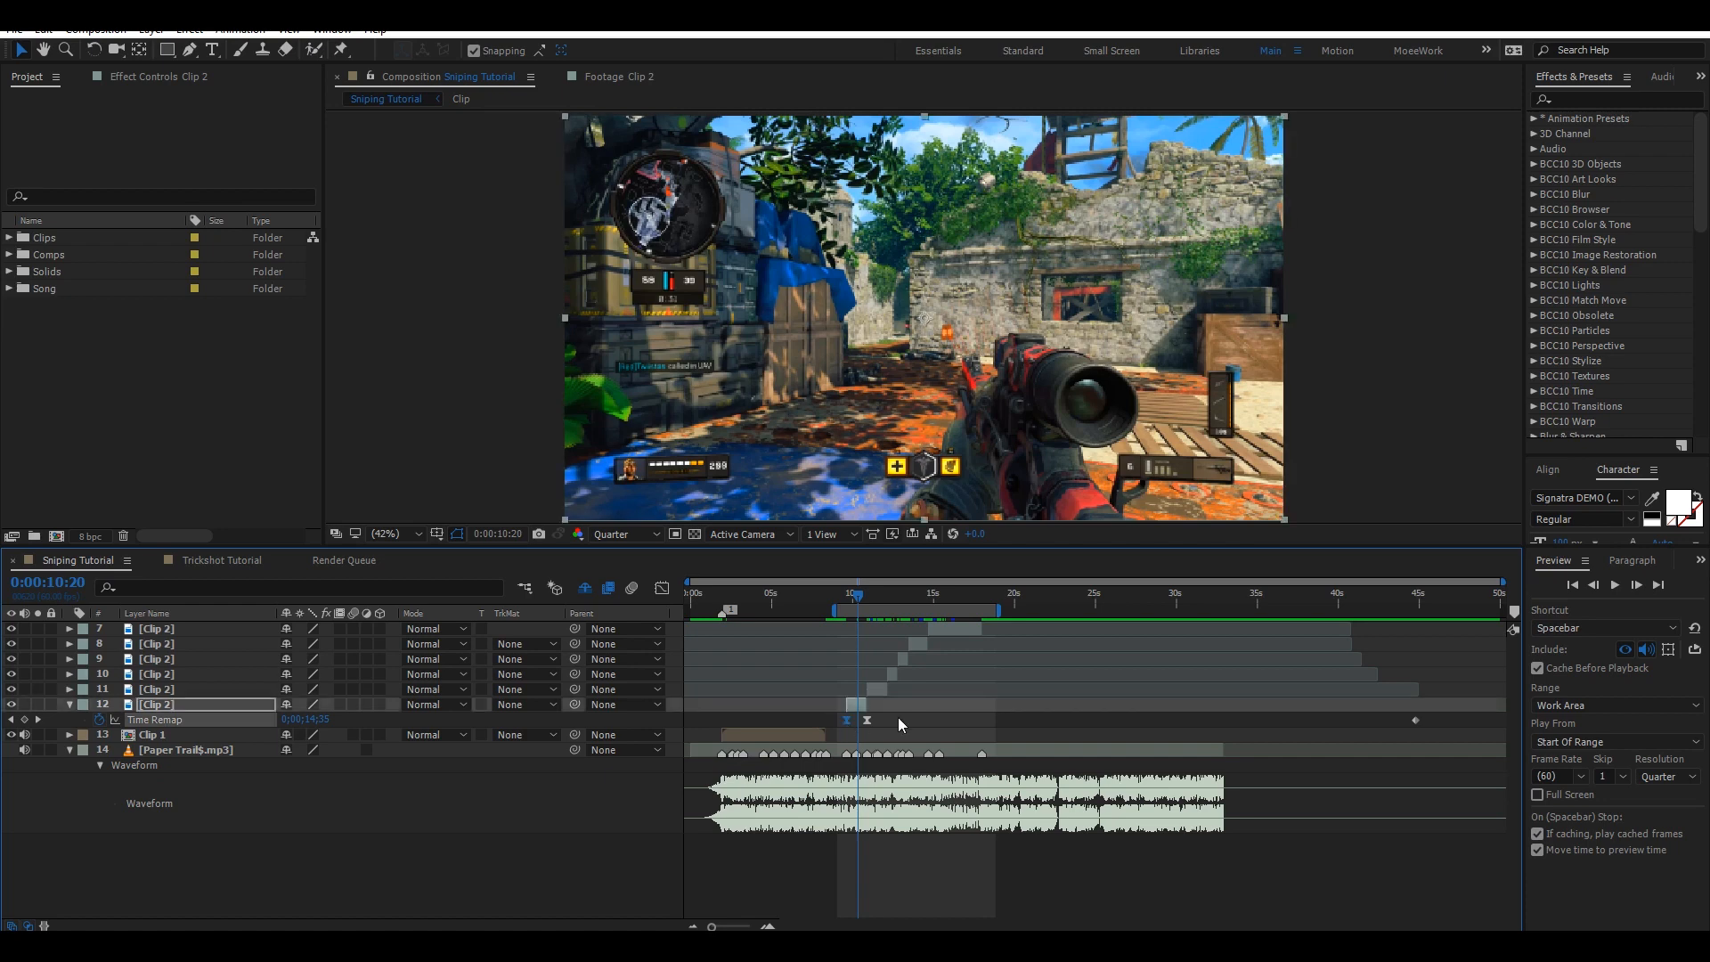
{"action": "left_click", "coordinate": [893, 718]}
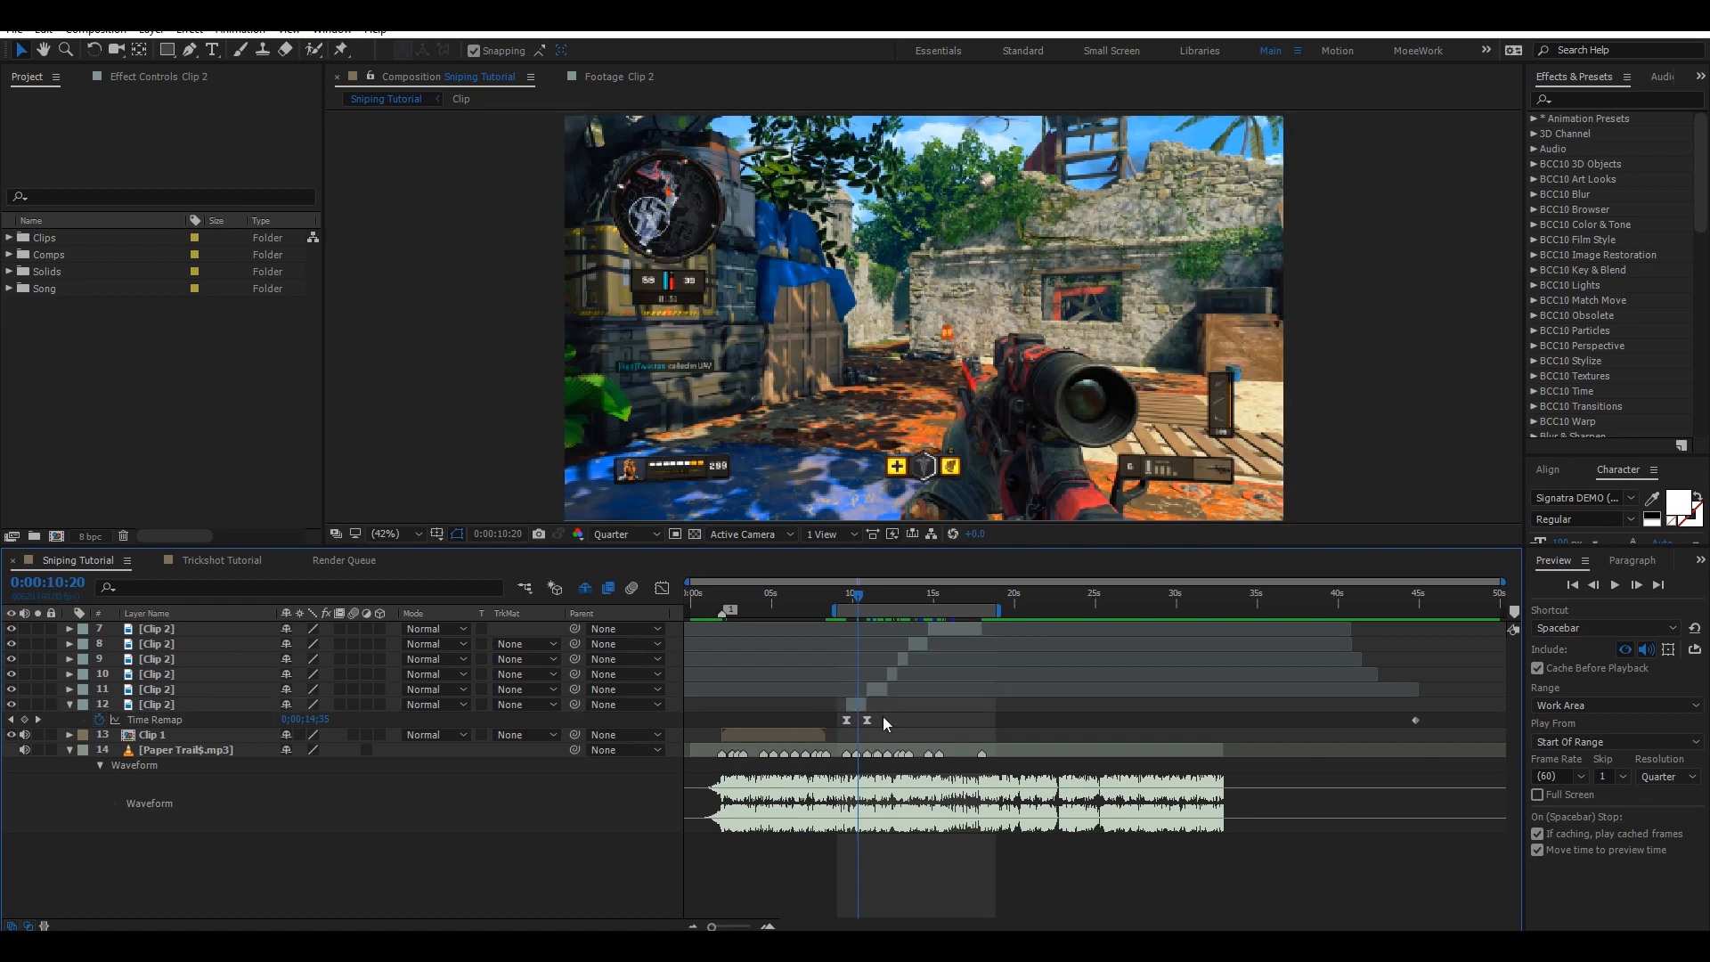
{"action": "left_click", "coordinate": [1416, 720]}
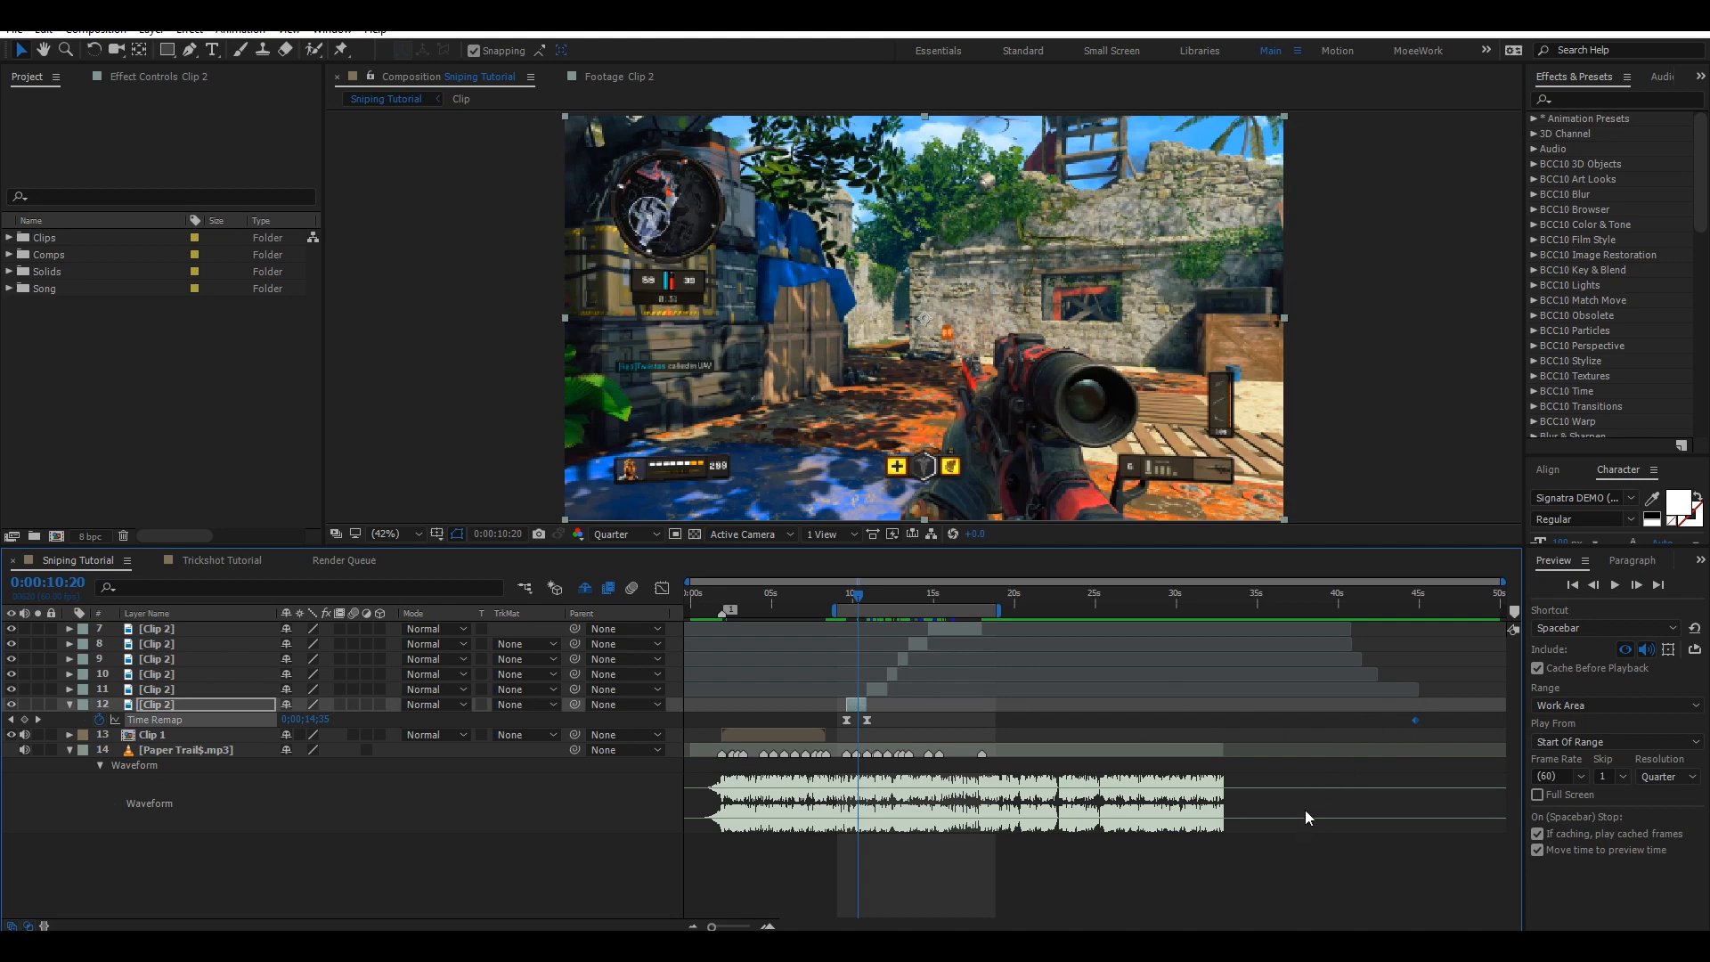
{"action": "key", "text": "Delete"}
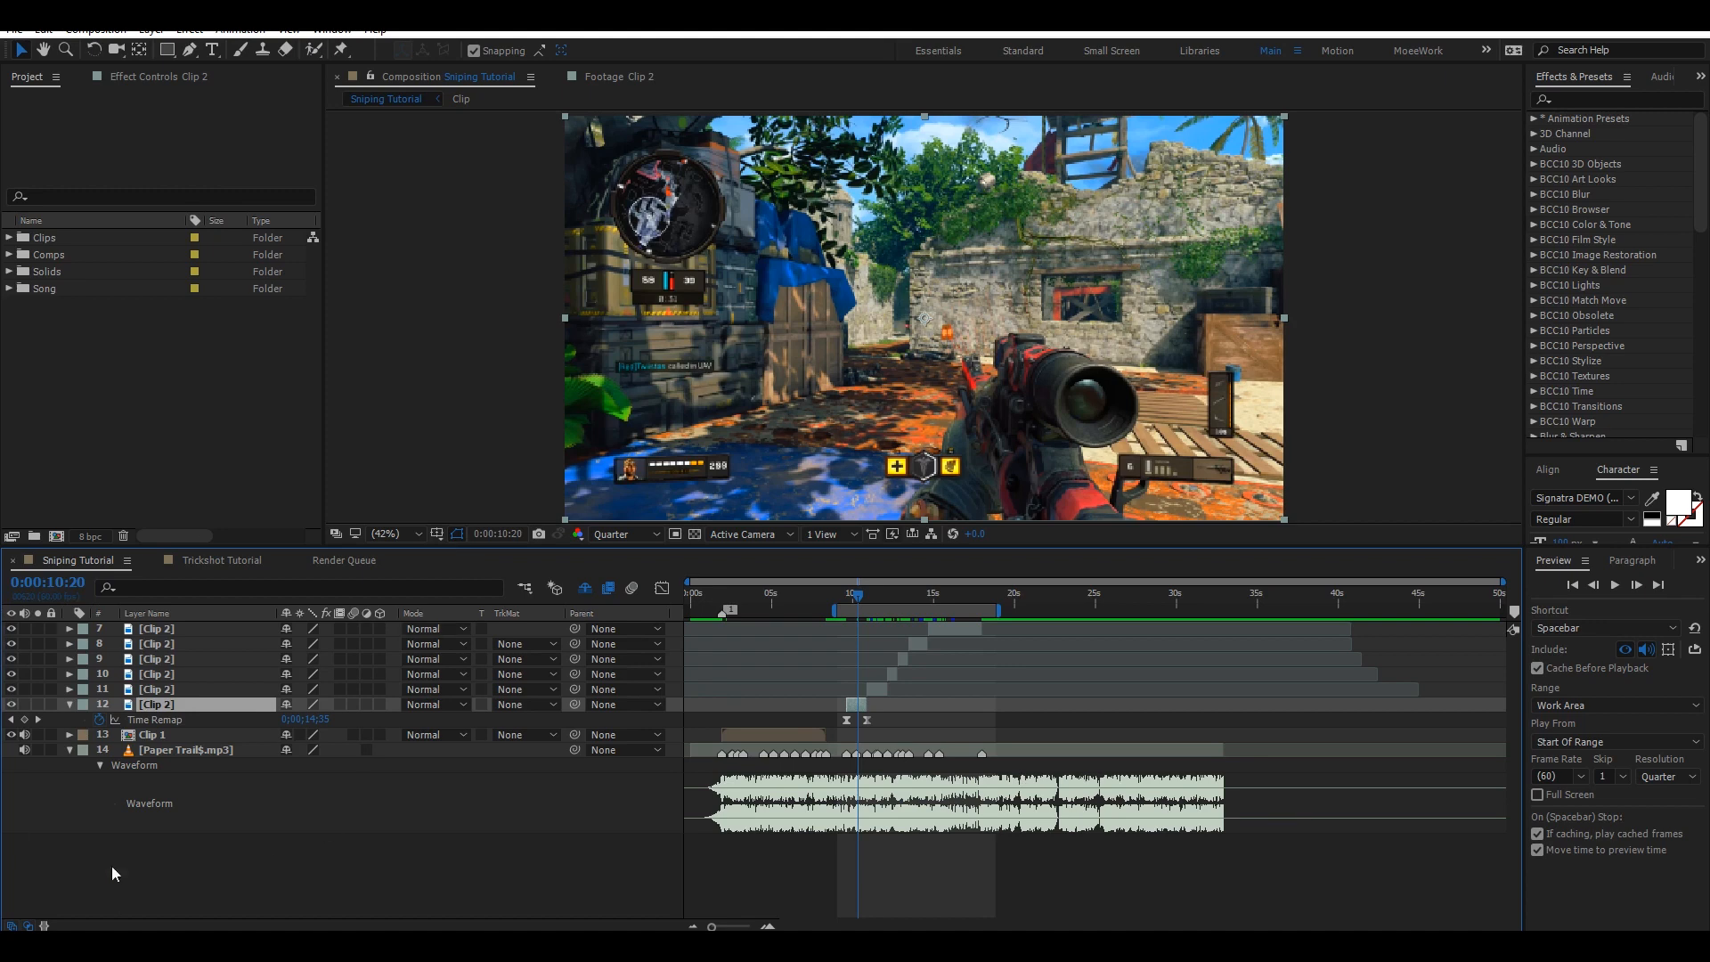
{"action": "key", "text": "ctrl+s"}
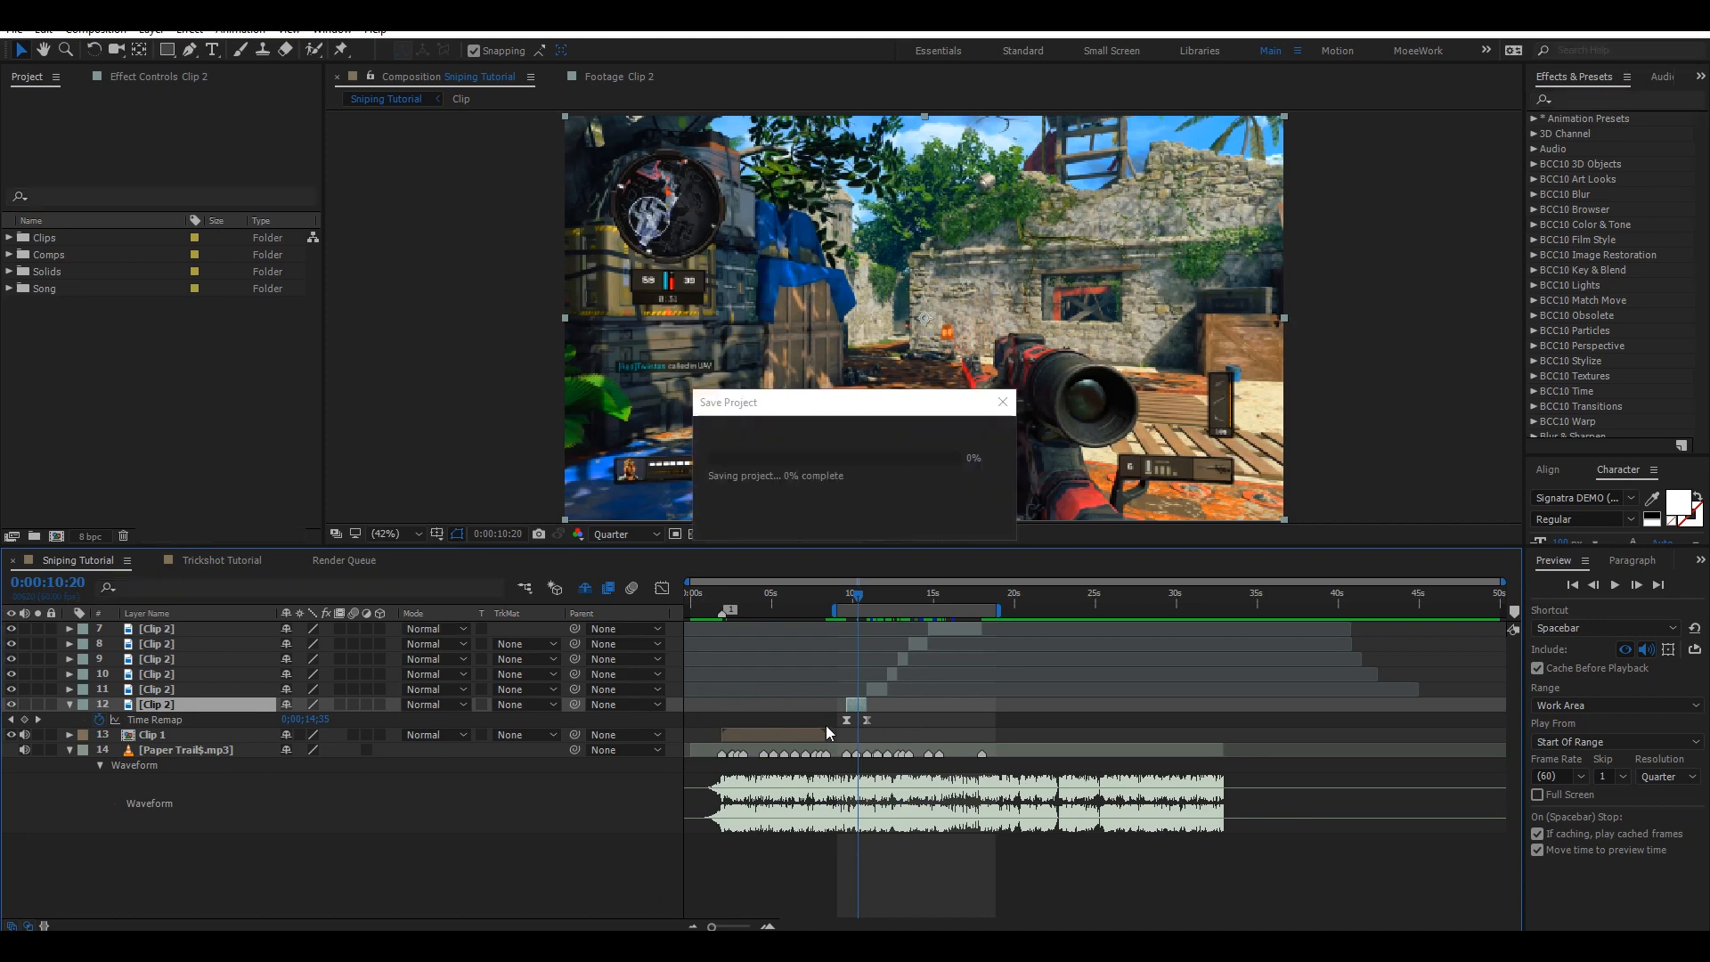
Select both Time Remap keyframes and, in the Graph Editor, drag their influence handles to reshape the speed ramp curve.
{"action": "left_click_drag", "start_coordinate": [839, 710], "coordinate": [921, 734]}
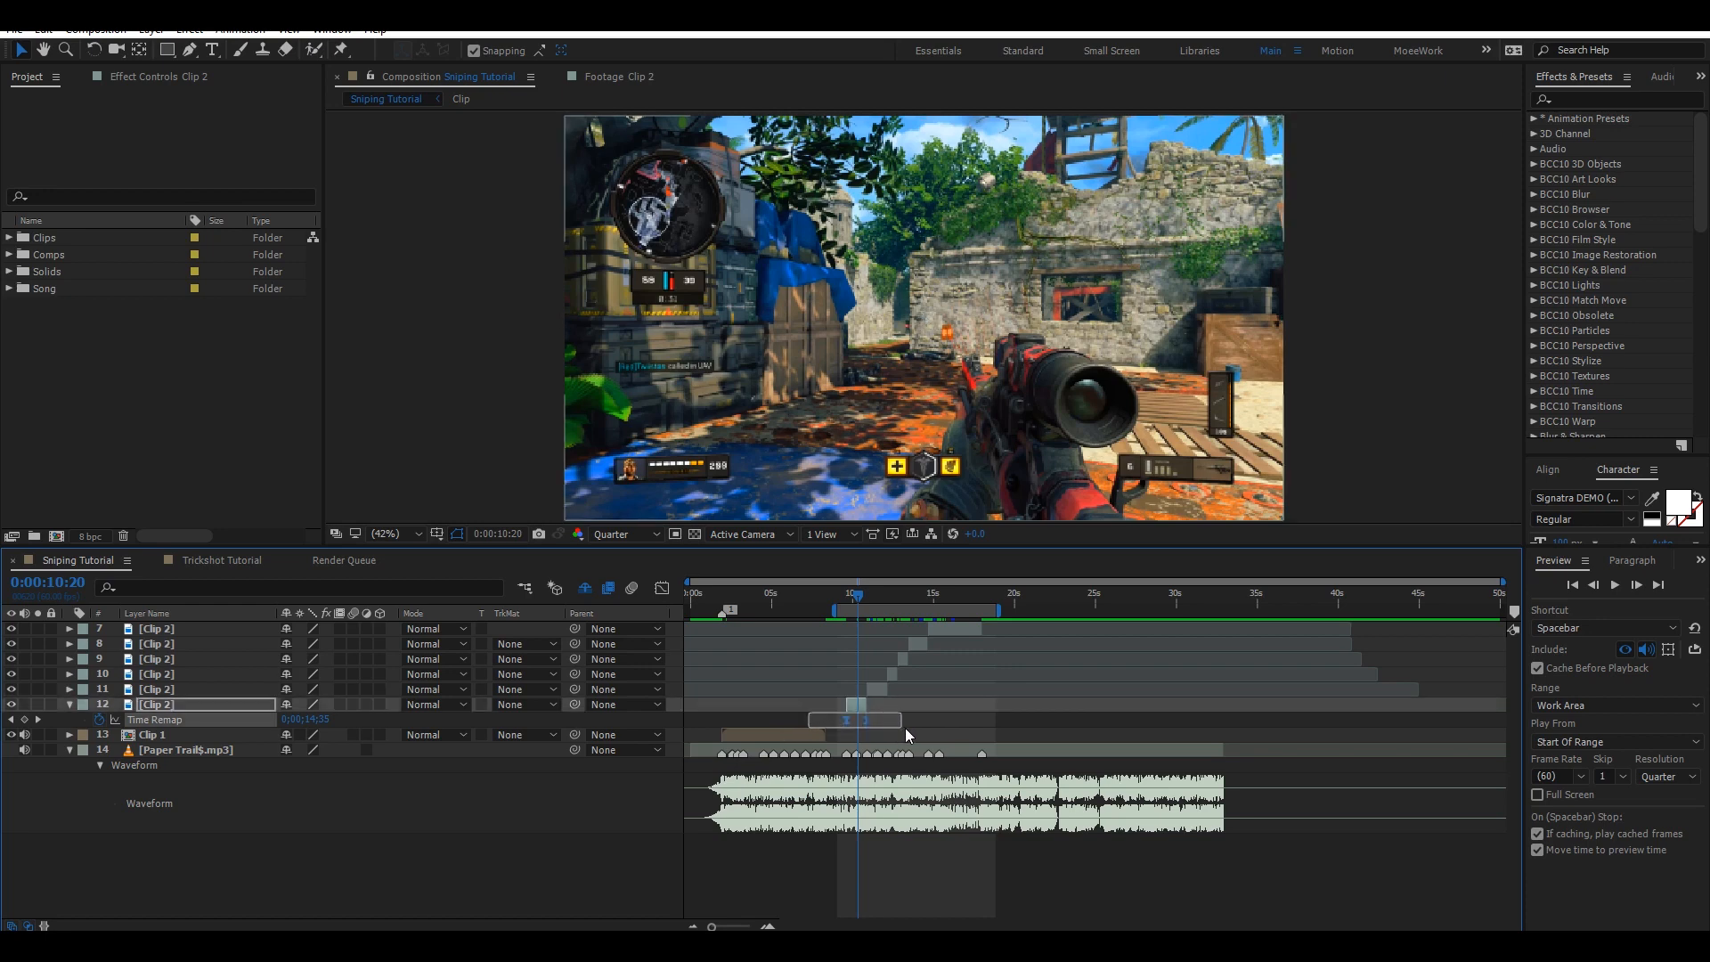
{"action": "left_click", "coordinate": [669, 592]}
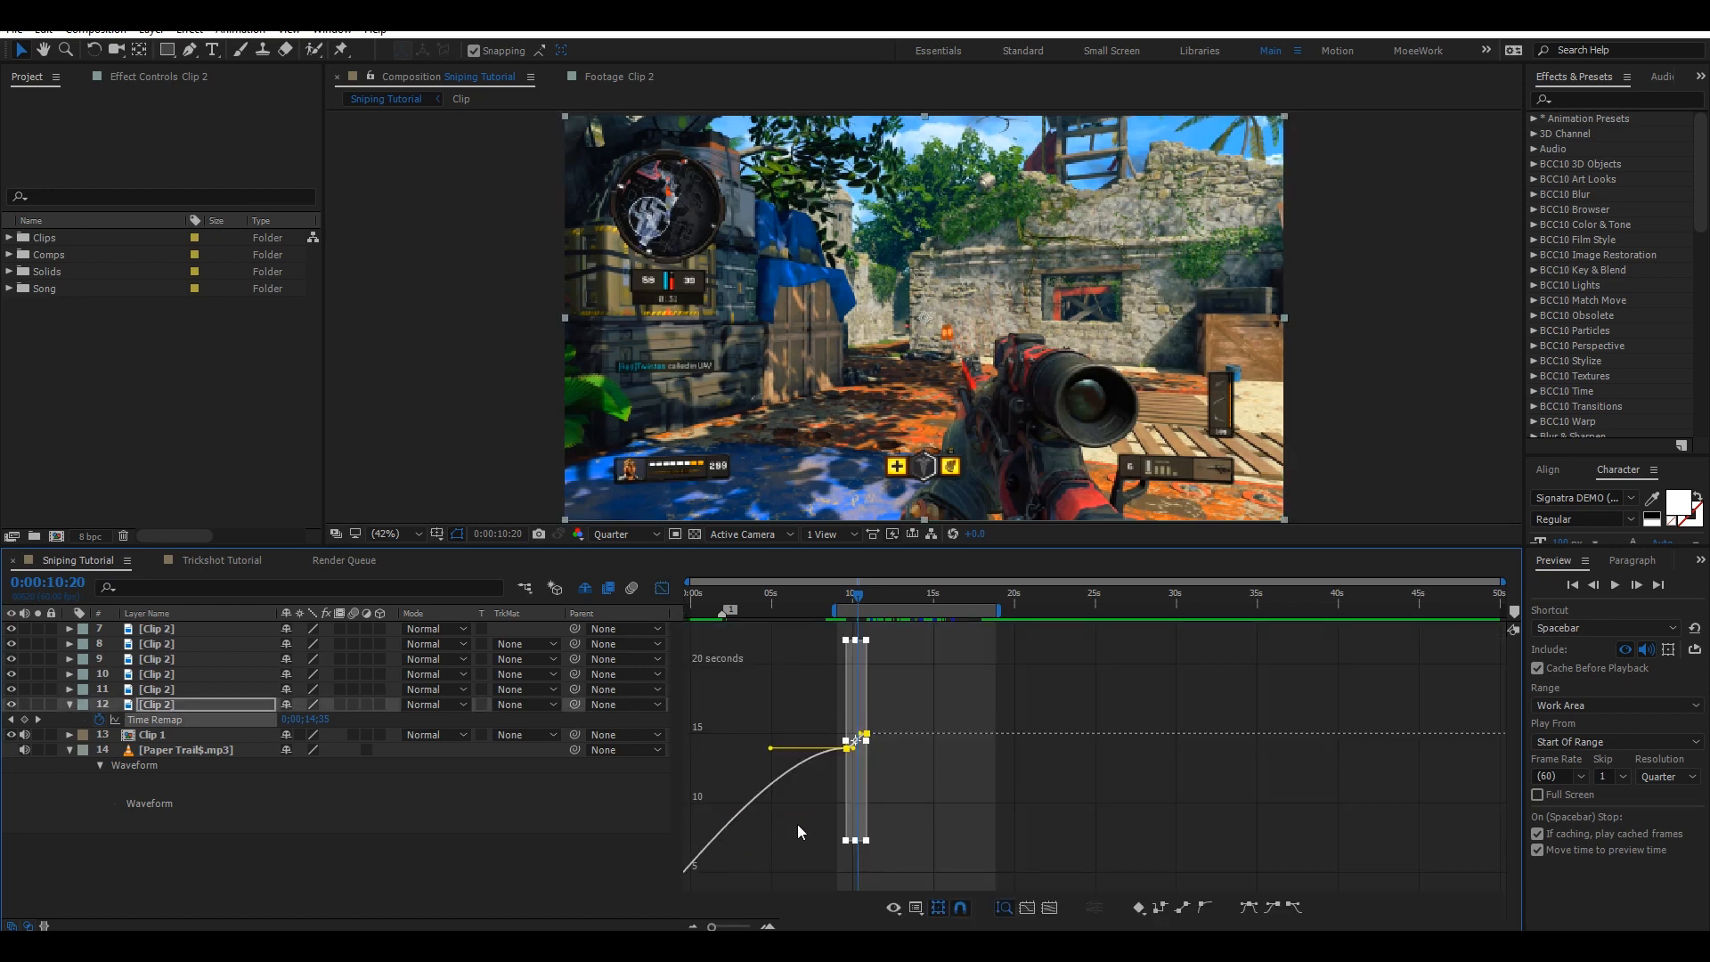
{"action": "triple_click", "coordinate": [767, 927]}
{"action": "left_click", "coordinate": [1012, 807]}
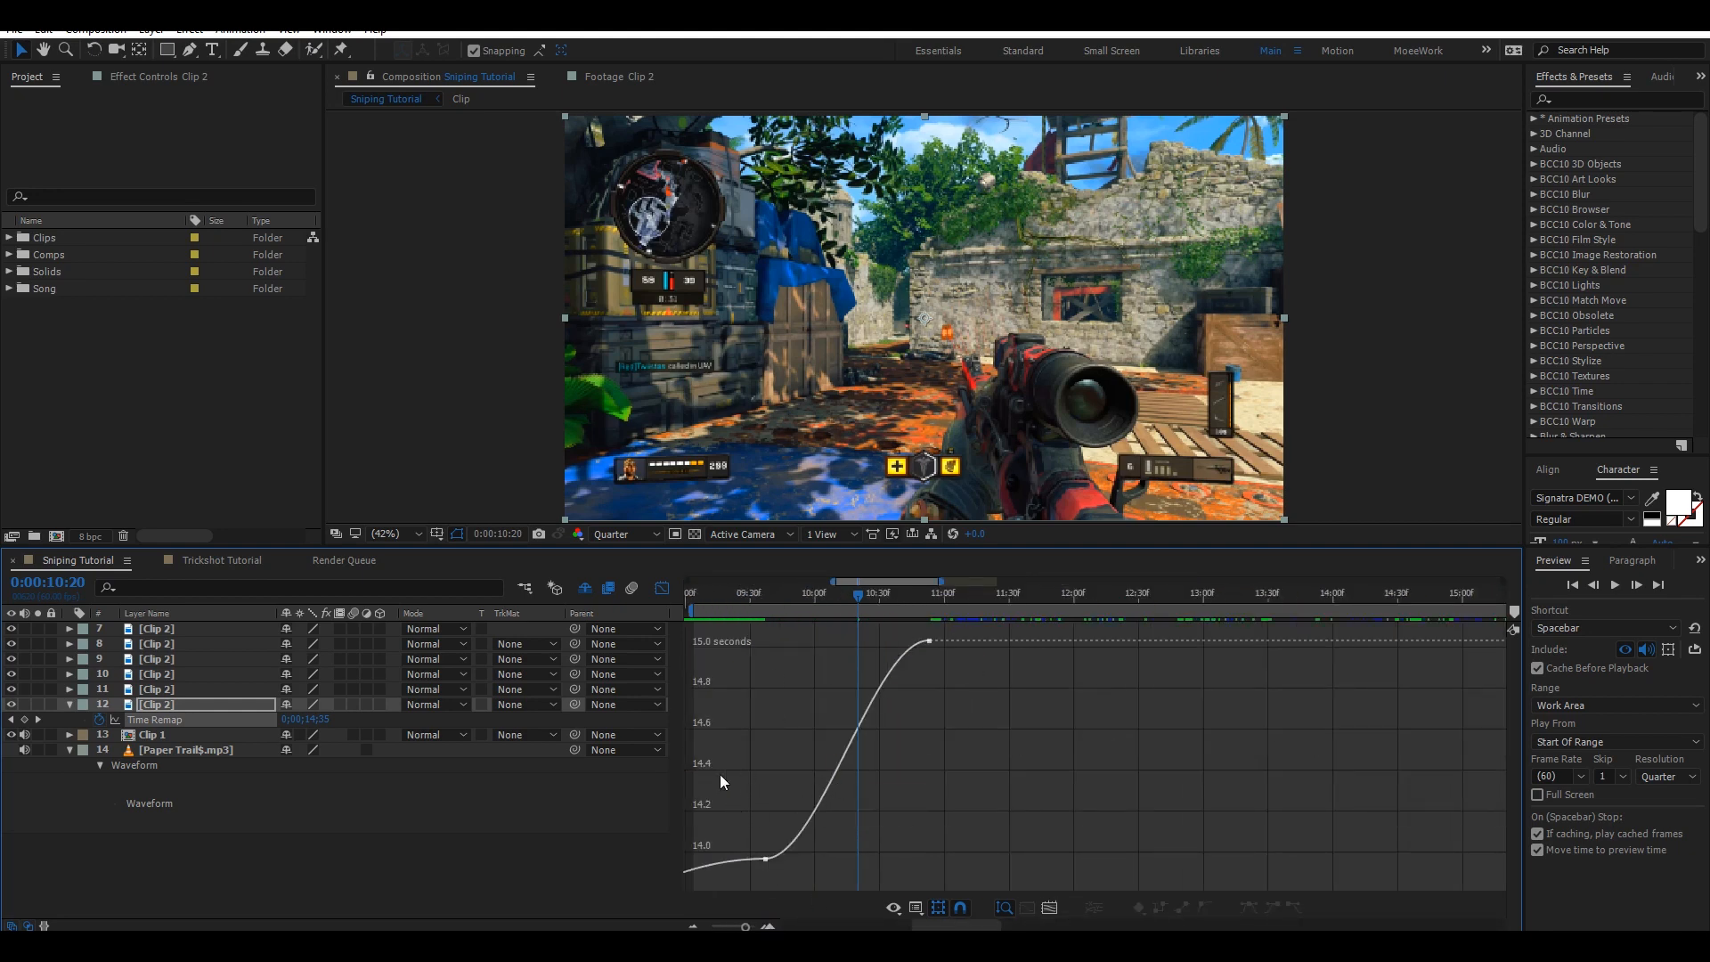
{"action": "left_click_drag", "start_coordinate": [725, 815], "coordinate": [749, 748]}
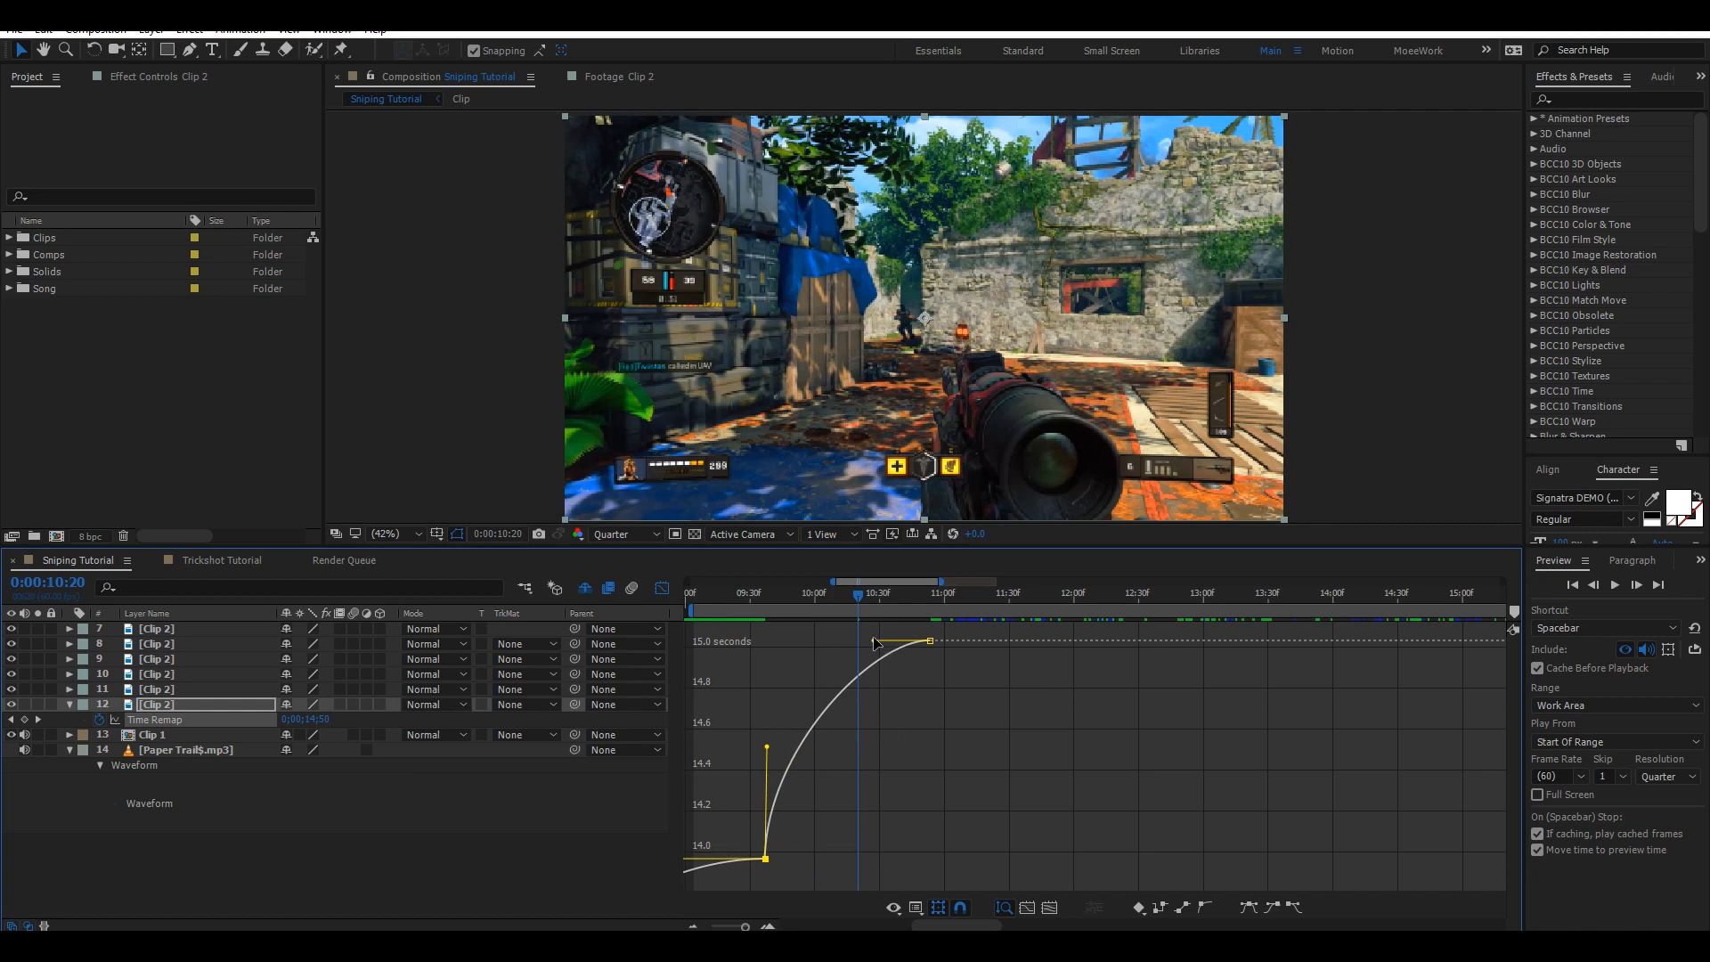
{"action": "left_click_drag", "start_coordinate": [874, 640], "coordinate": [975, 798]}
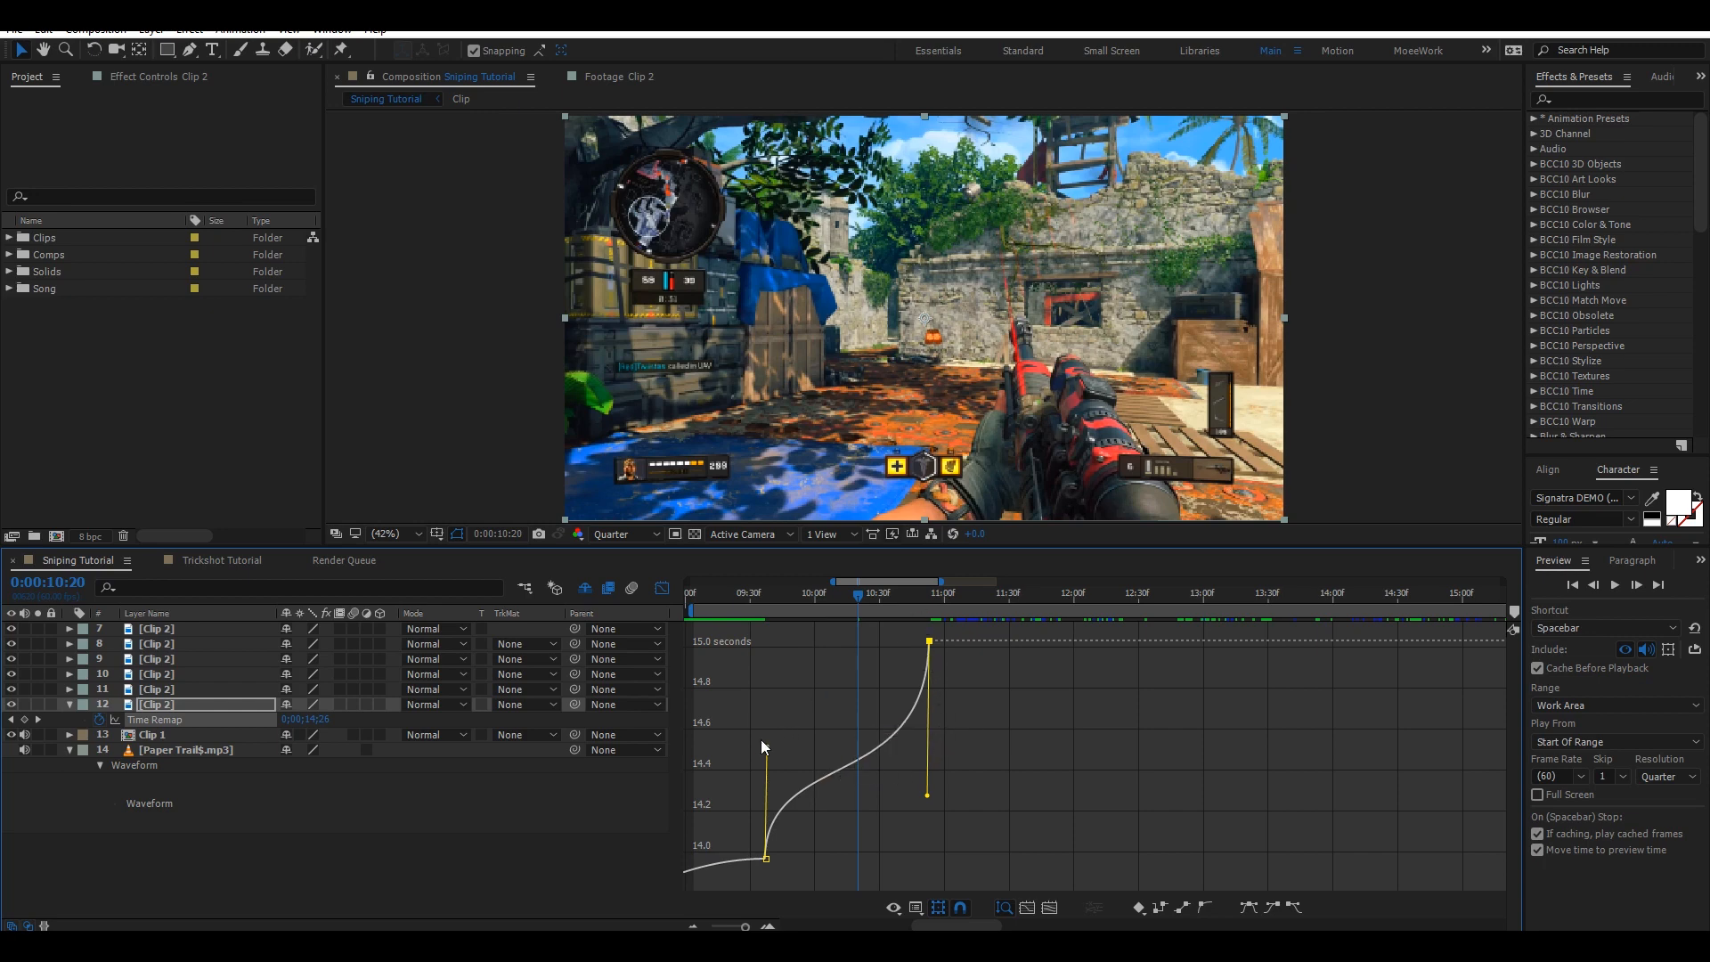
{"action": "left_click_drag", "start_coordinate": [763, 740], "coordinate": [767, 733]}
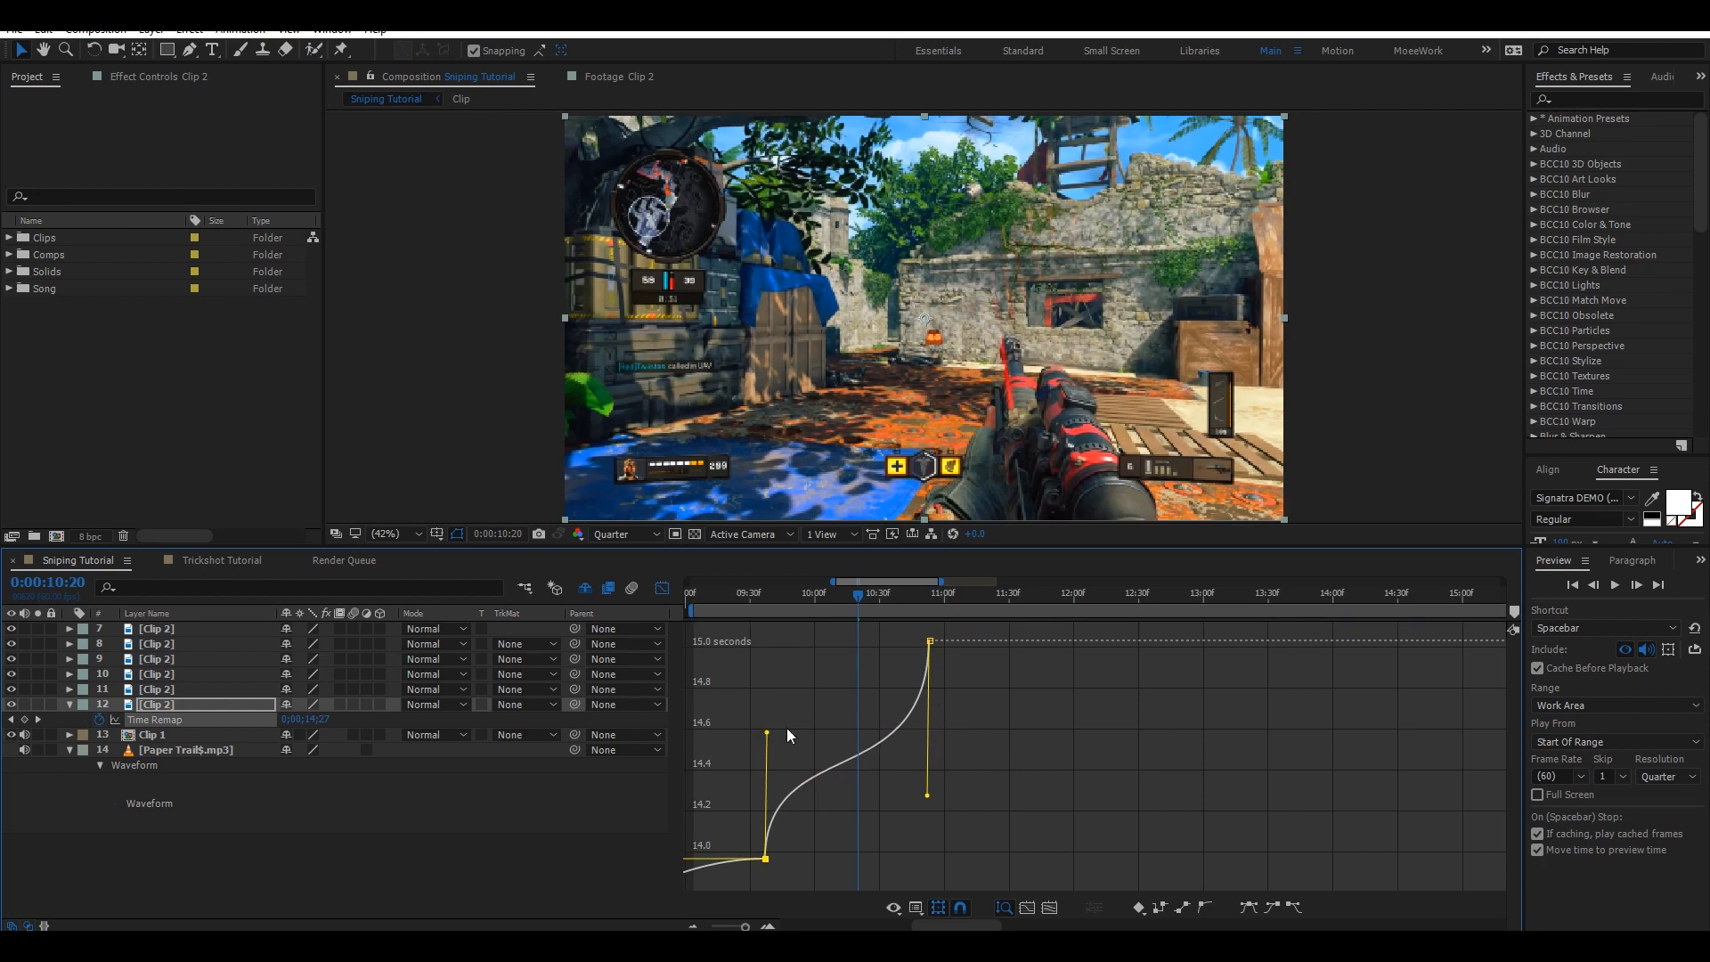
{"action": "left_click_drag", "start_coordinate": [929, 796], "coordinate": [932, 812]}
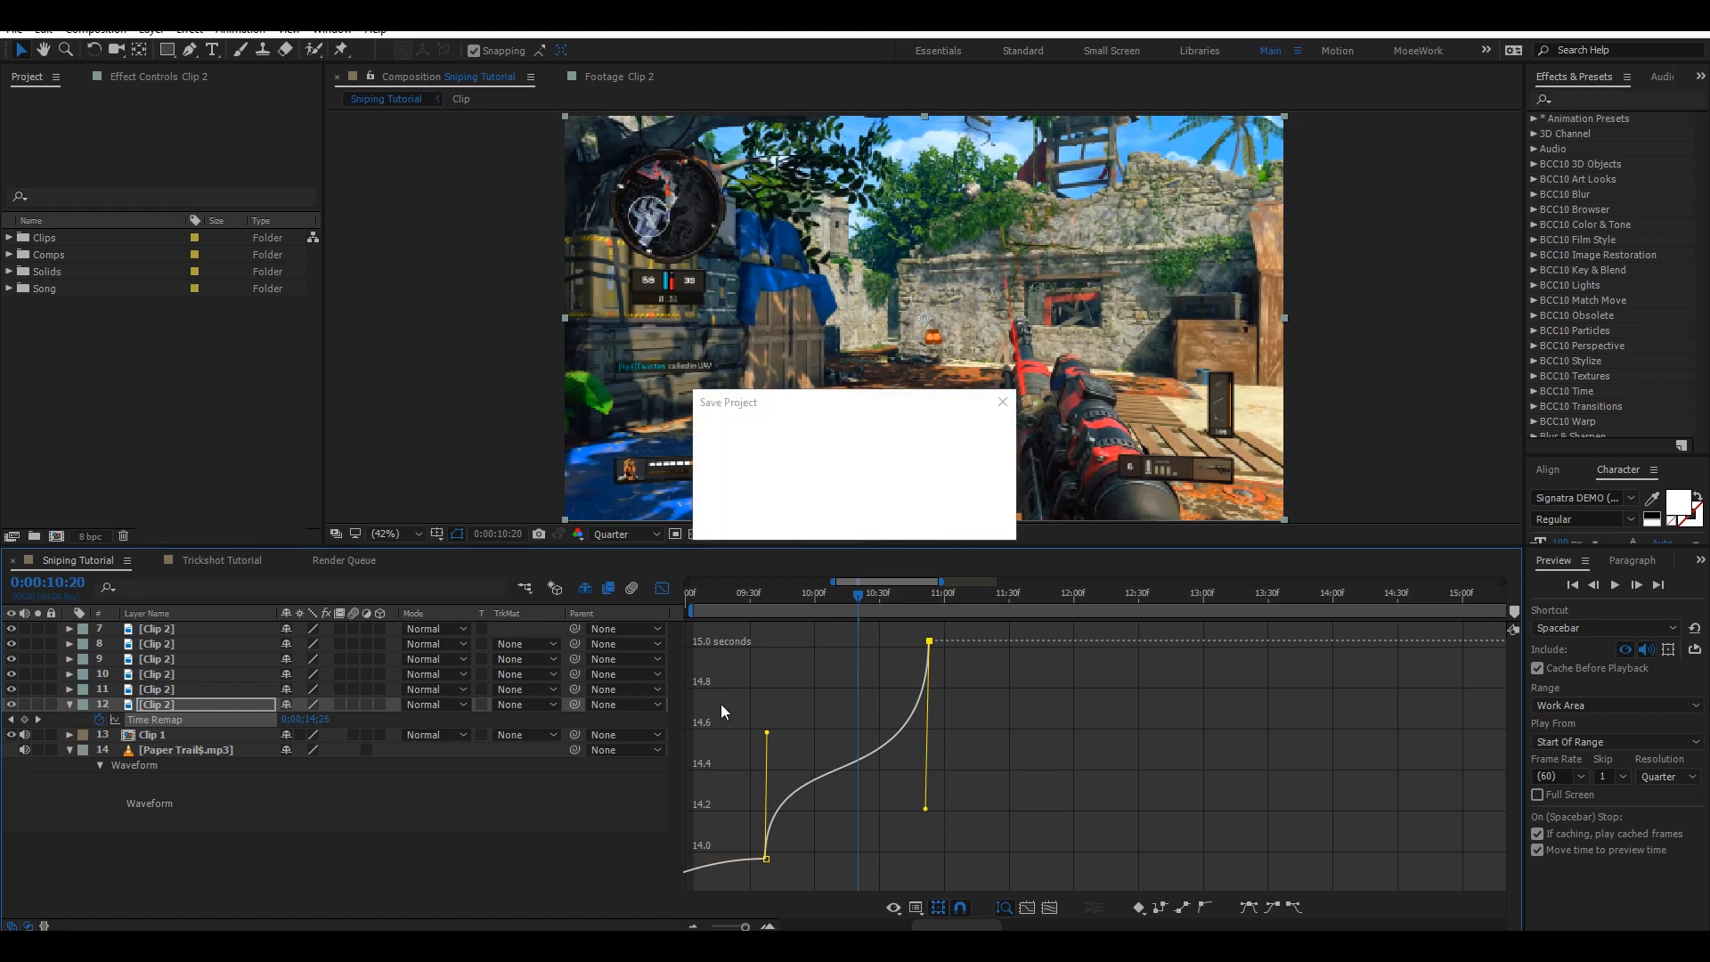
{"action": "left_click", "coordinate": [662, 588]}
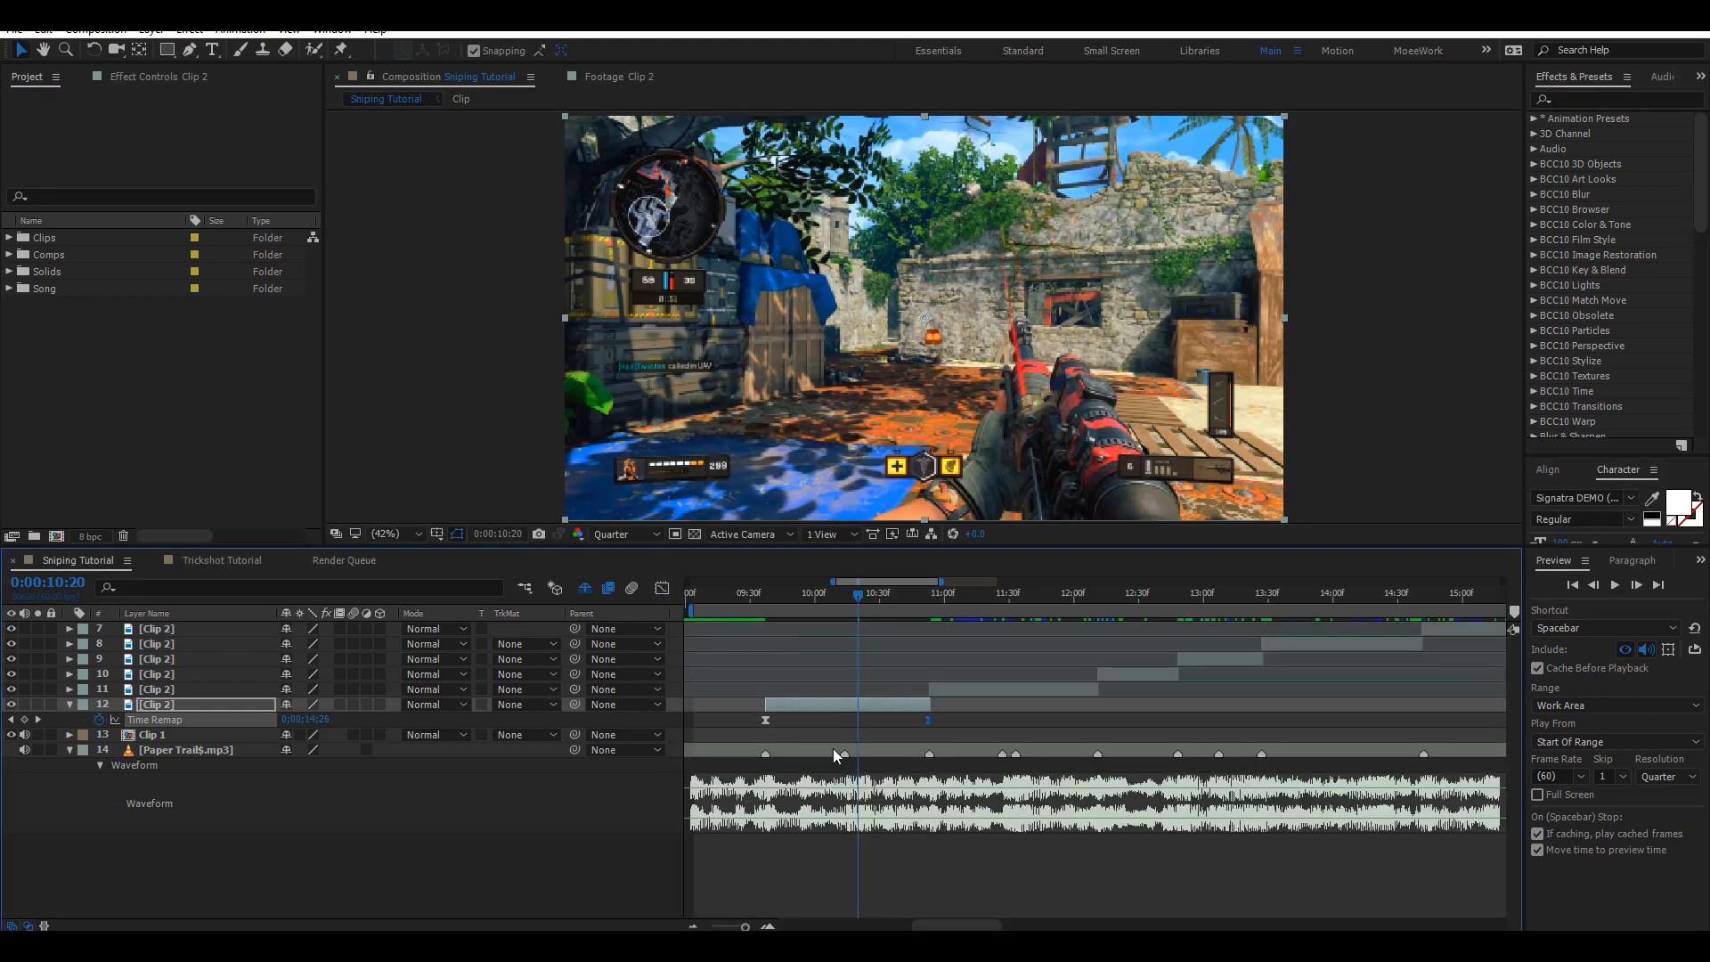
Move to 0:00:10:53 and in the Graph Editor extend the first keyframe's handle further, then save.
{"action": "left_click", "coordinate": [930, 595]}
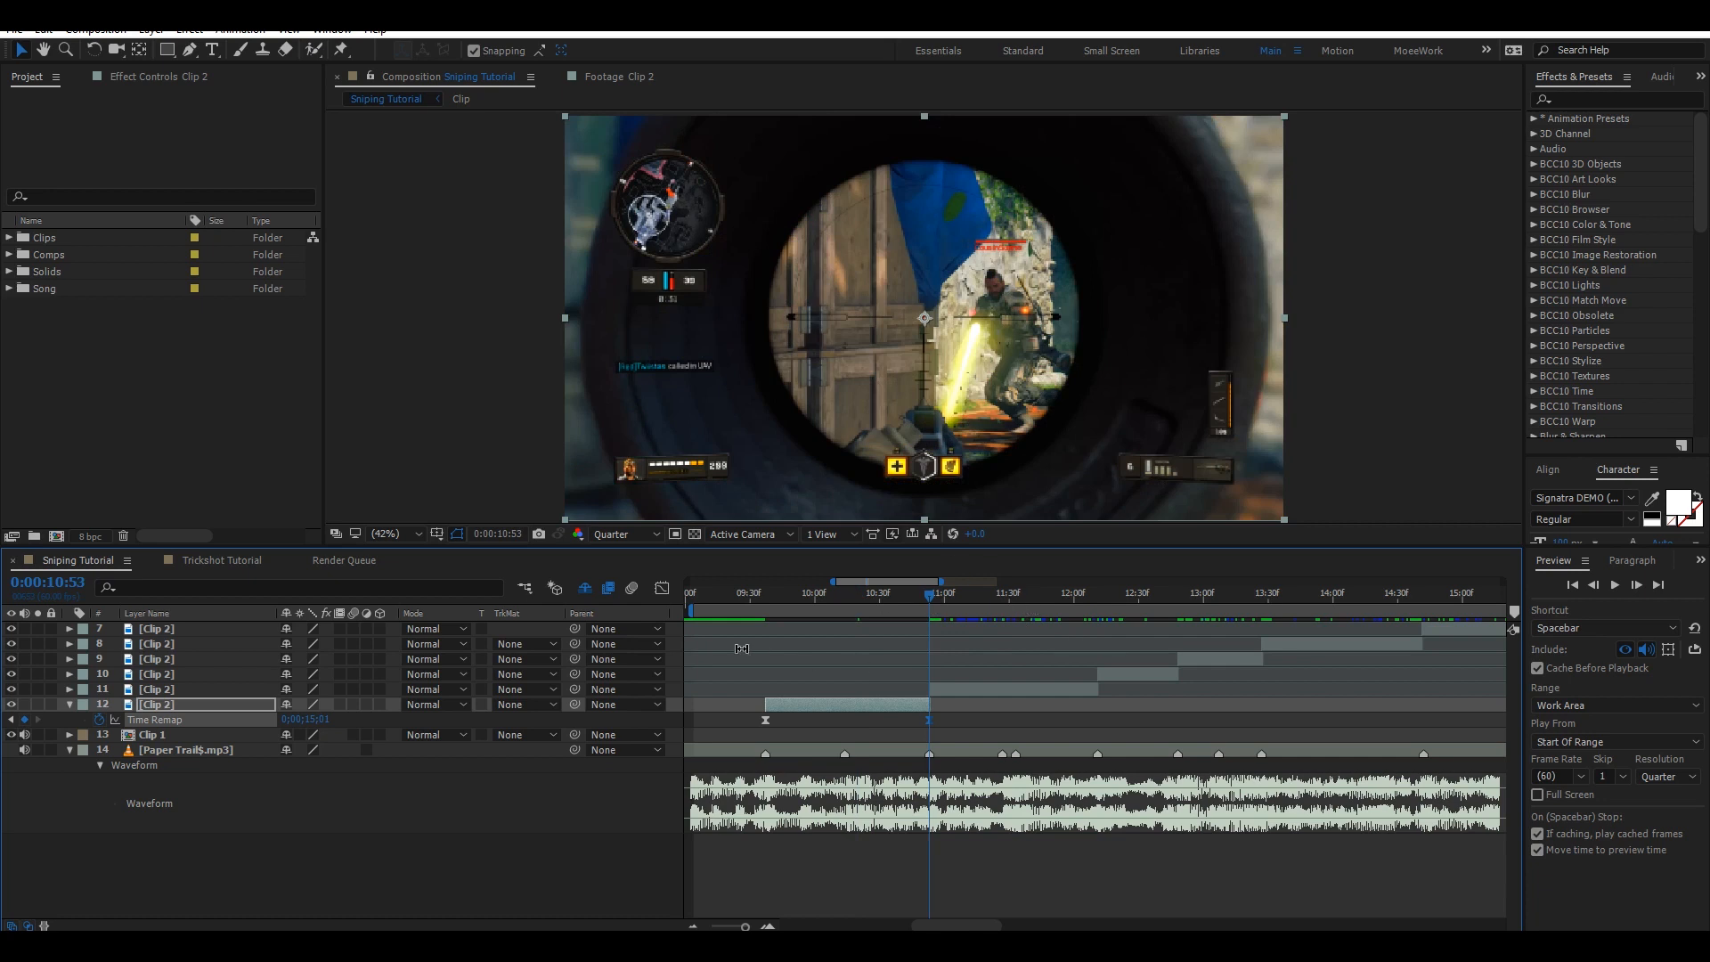
{"action": "left_click", "coordinate": [663, 589]}
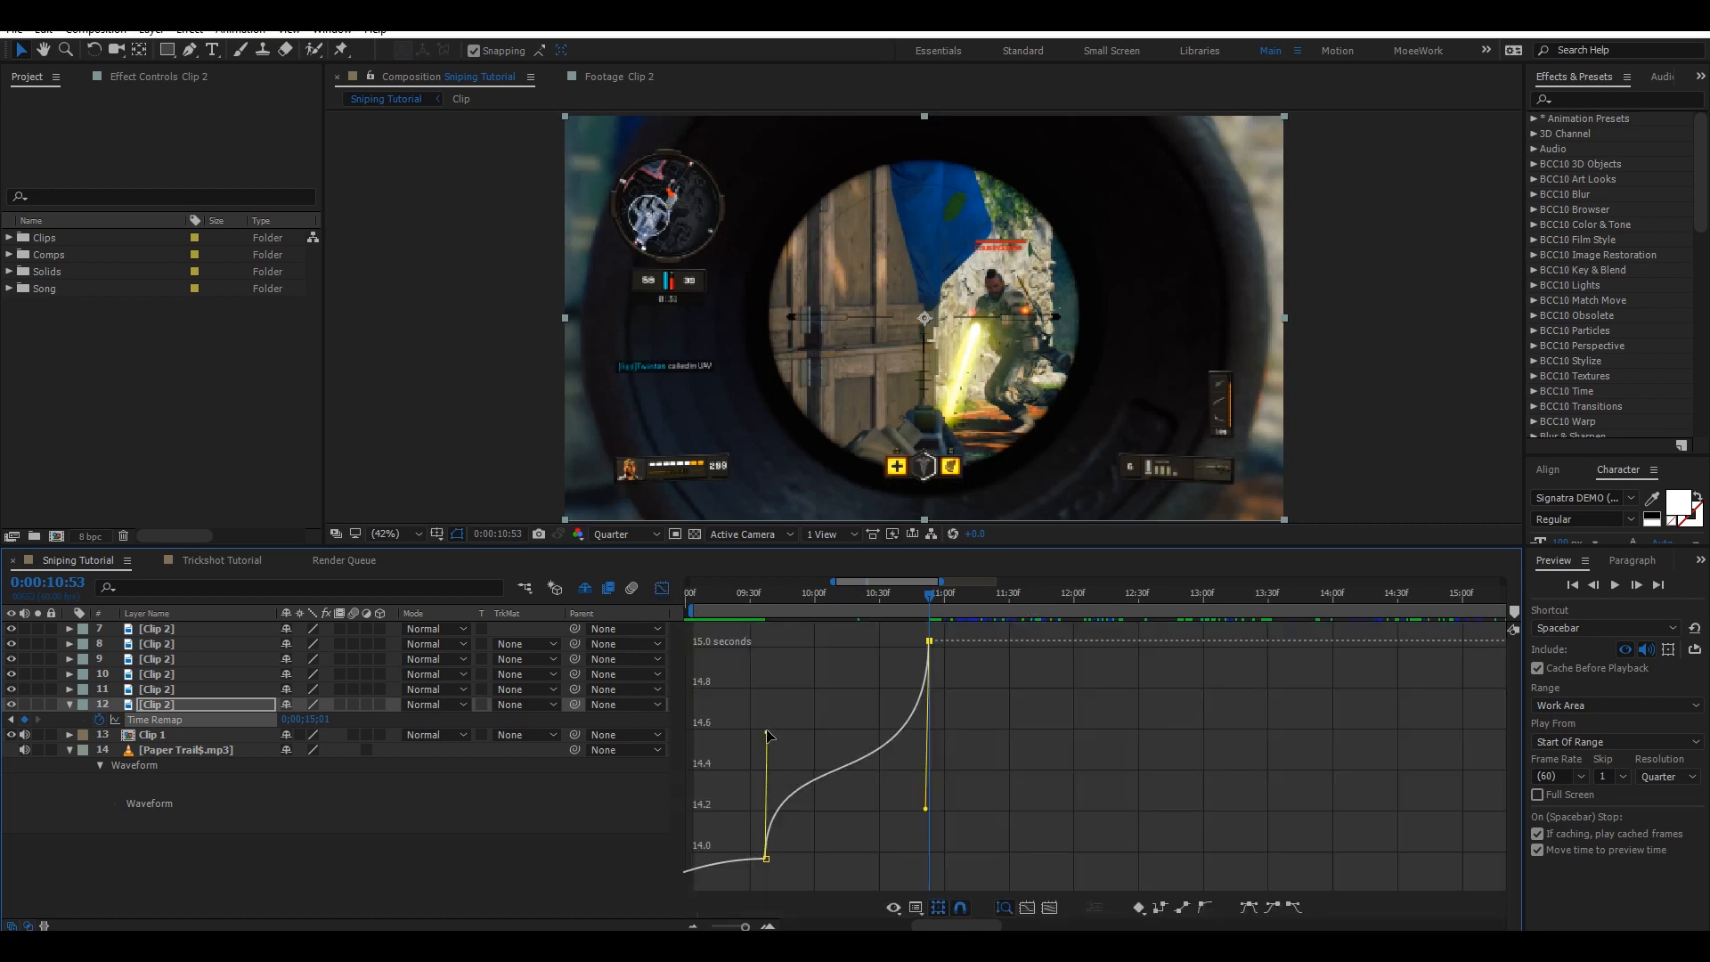
{"action": "left_click_drag", "start_coordinate": [770, 736], "coordinate": [713, 700]}
{"action": "key", "text": "ctrl+s"}
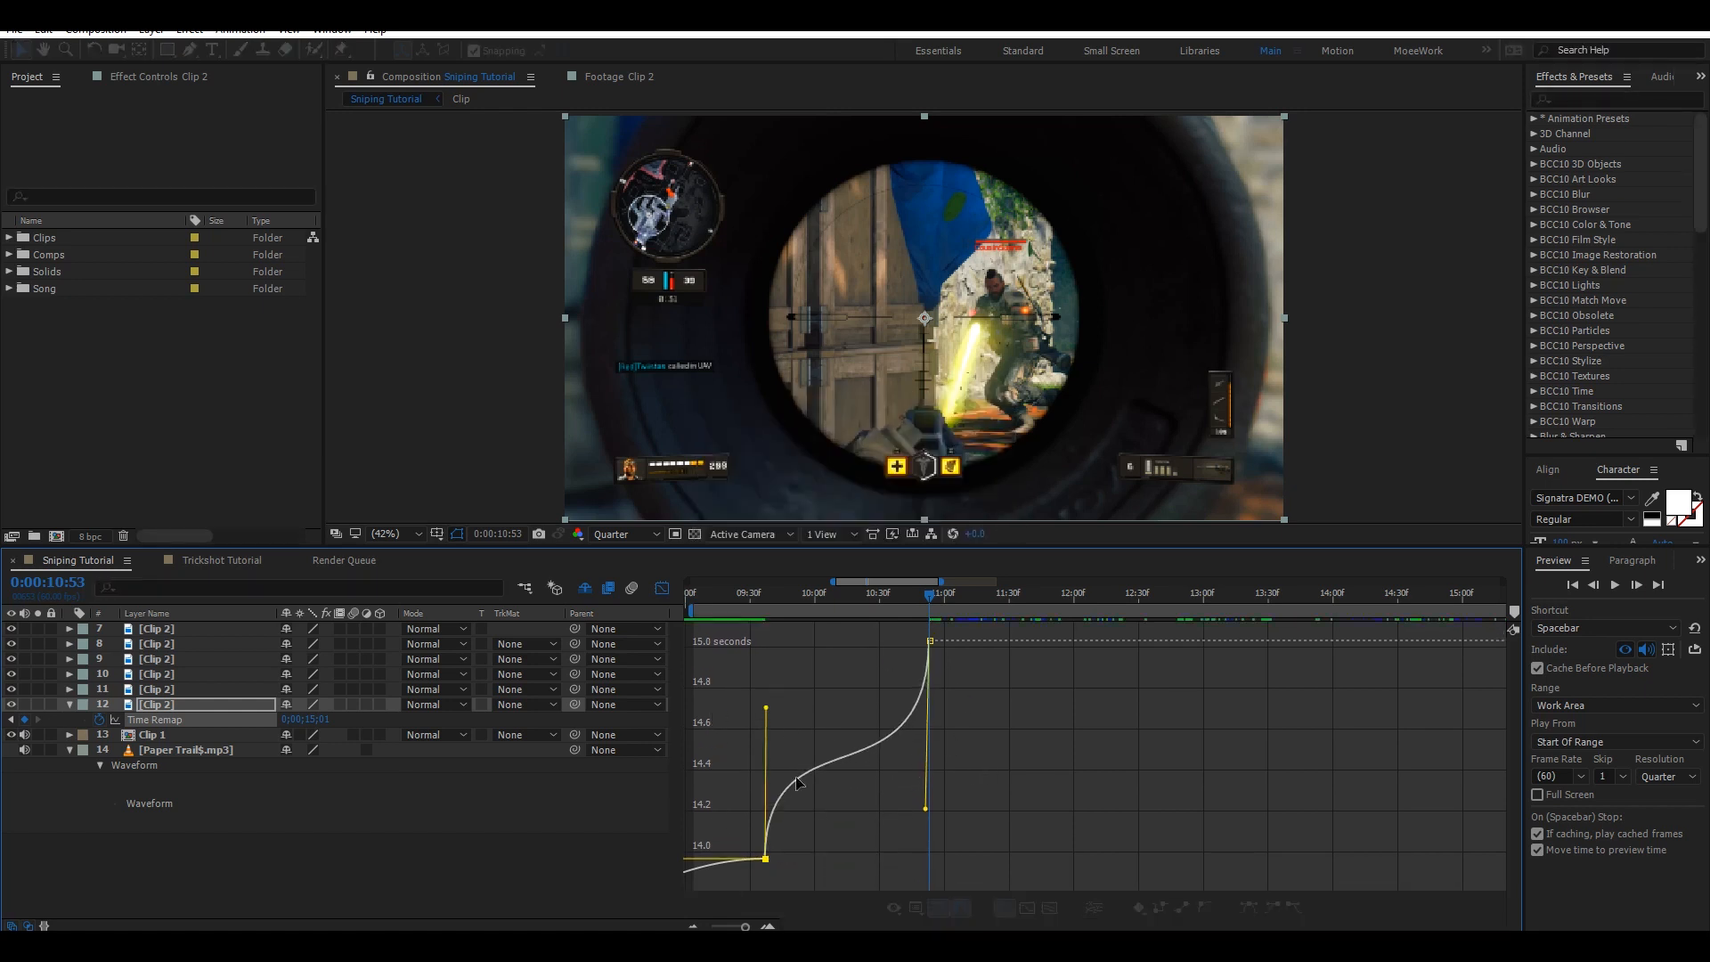
{"action": "left_click", "coordinate": [662, 589]}
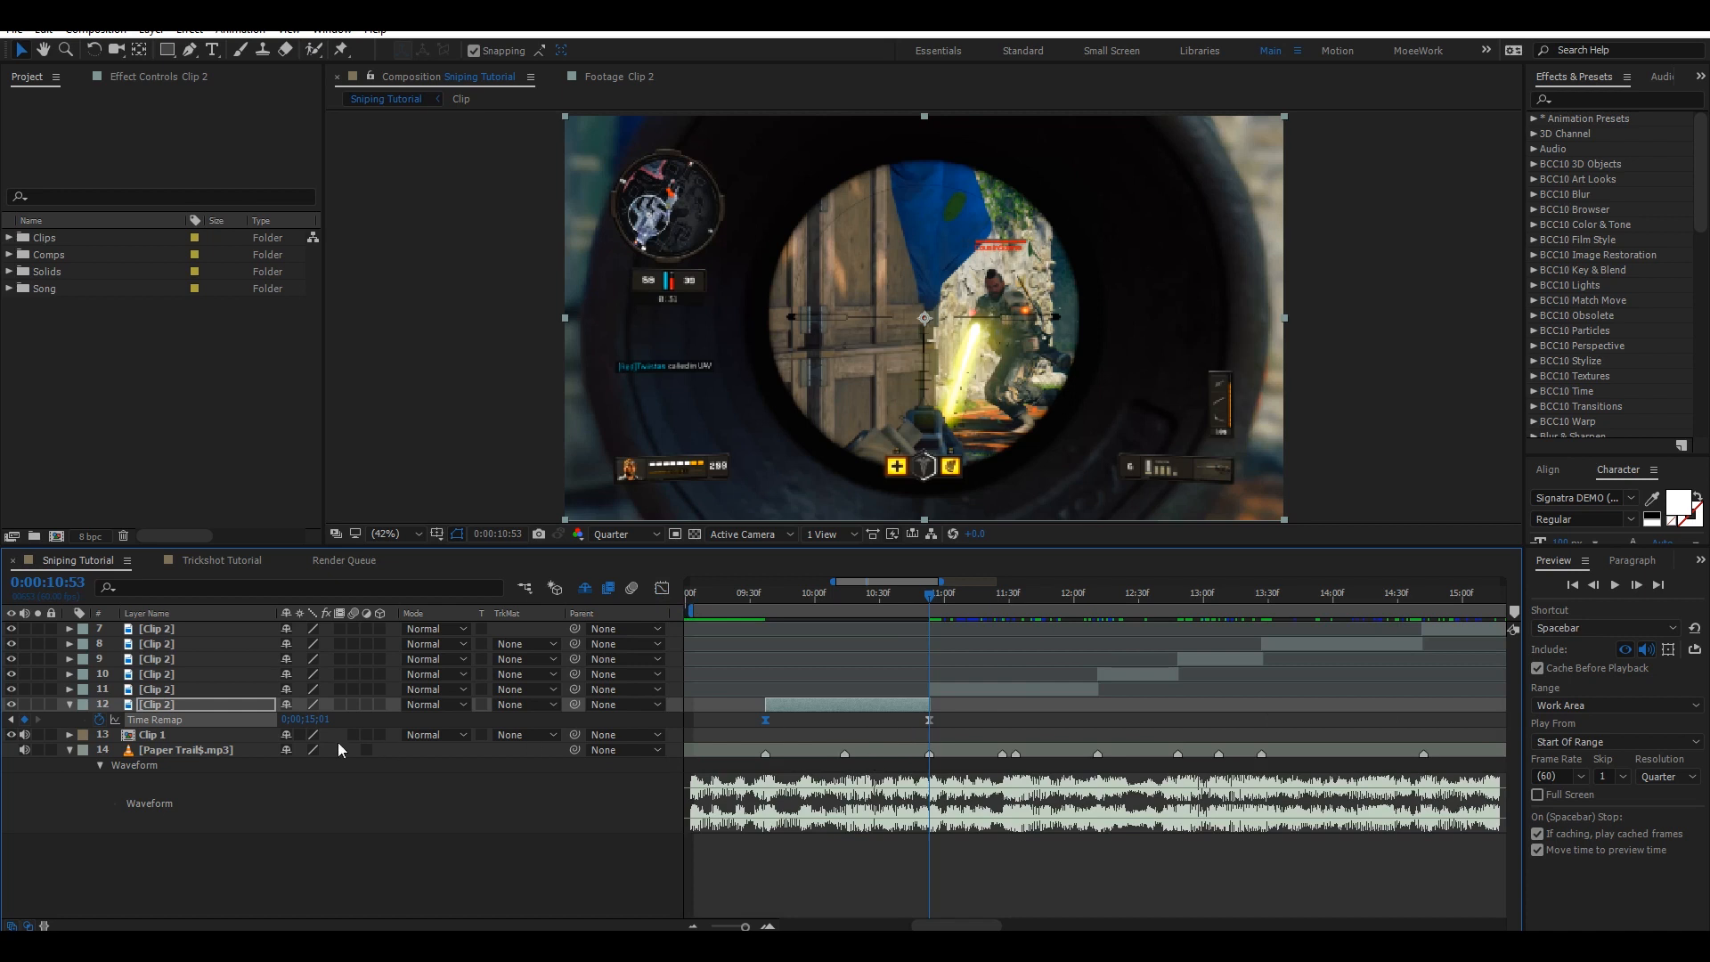
Collapse layer 12, reveal layer 11's Time Remap and add a keyframe at its in point 0:00:10:53.
{"action": "left_click", "coordinate": [69, 705]}
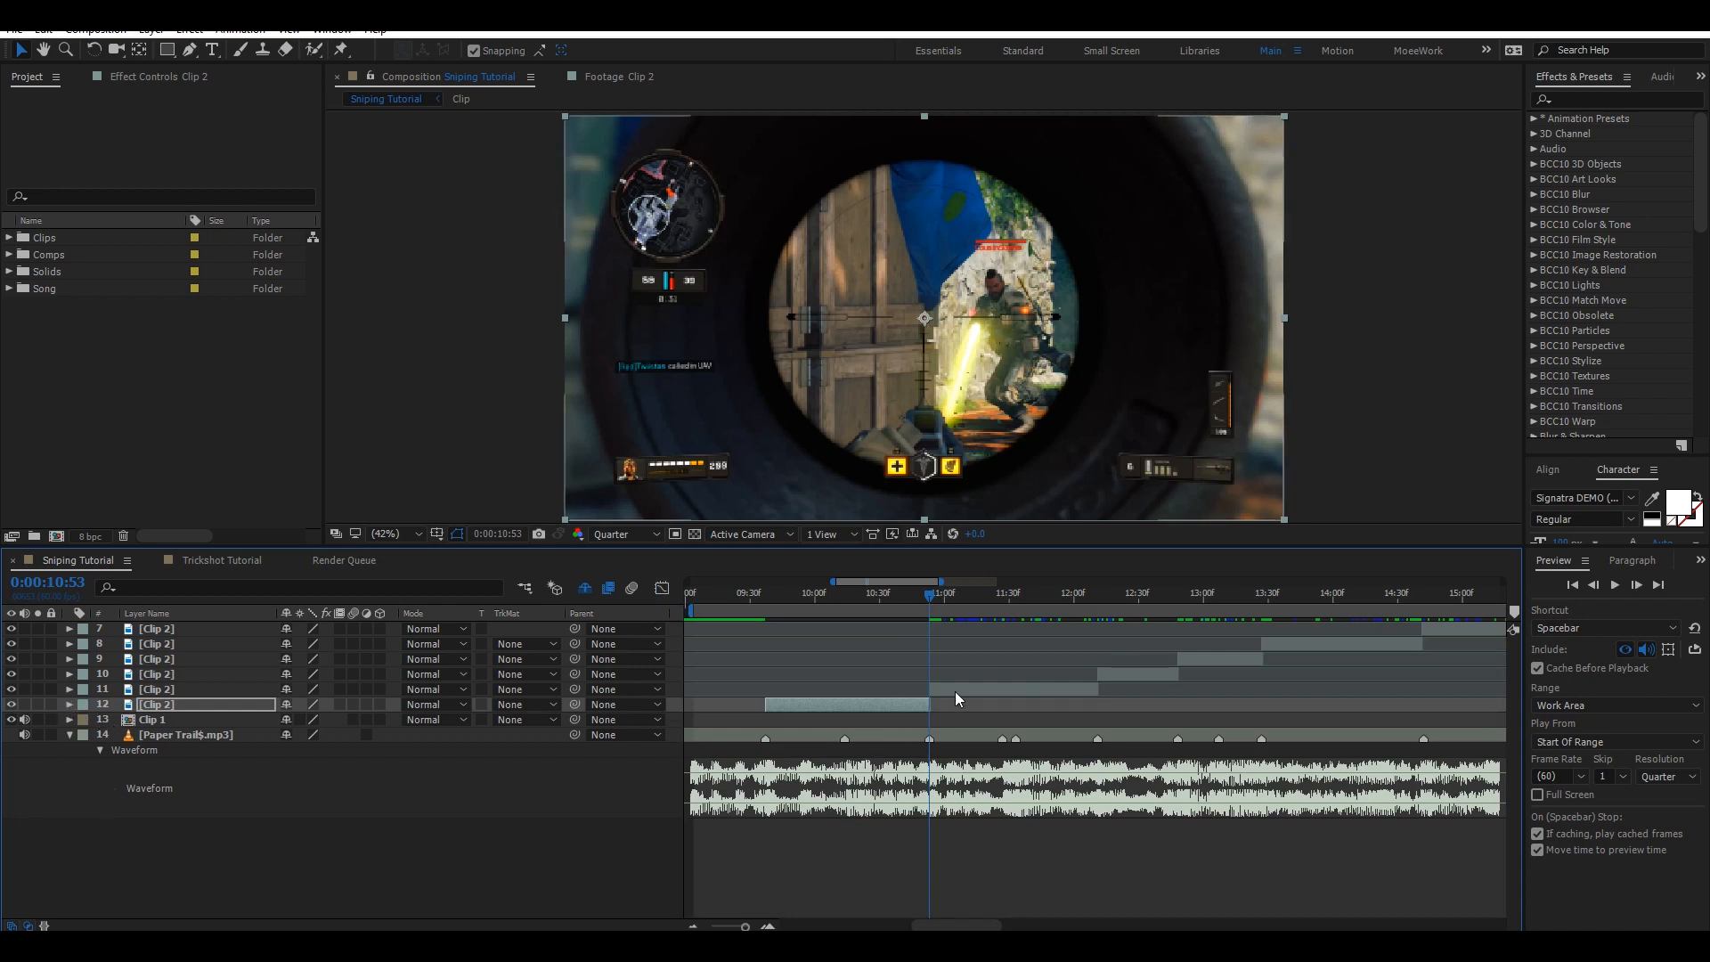
{"action": "left_click", "coordinate": [954, 691]}
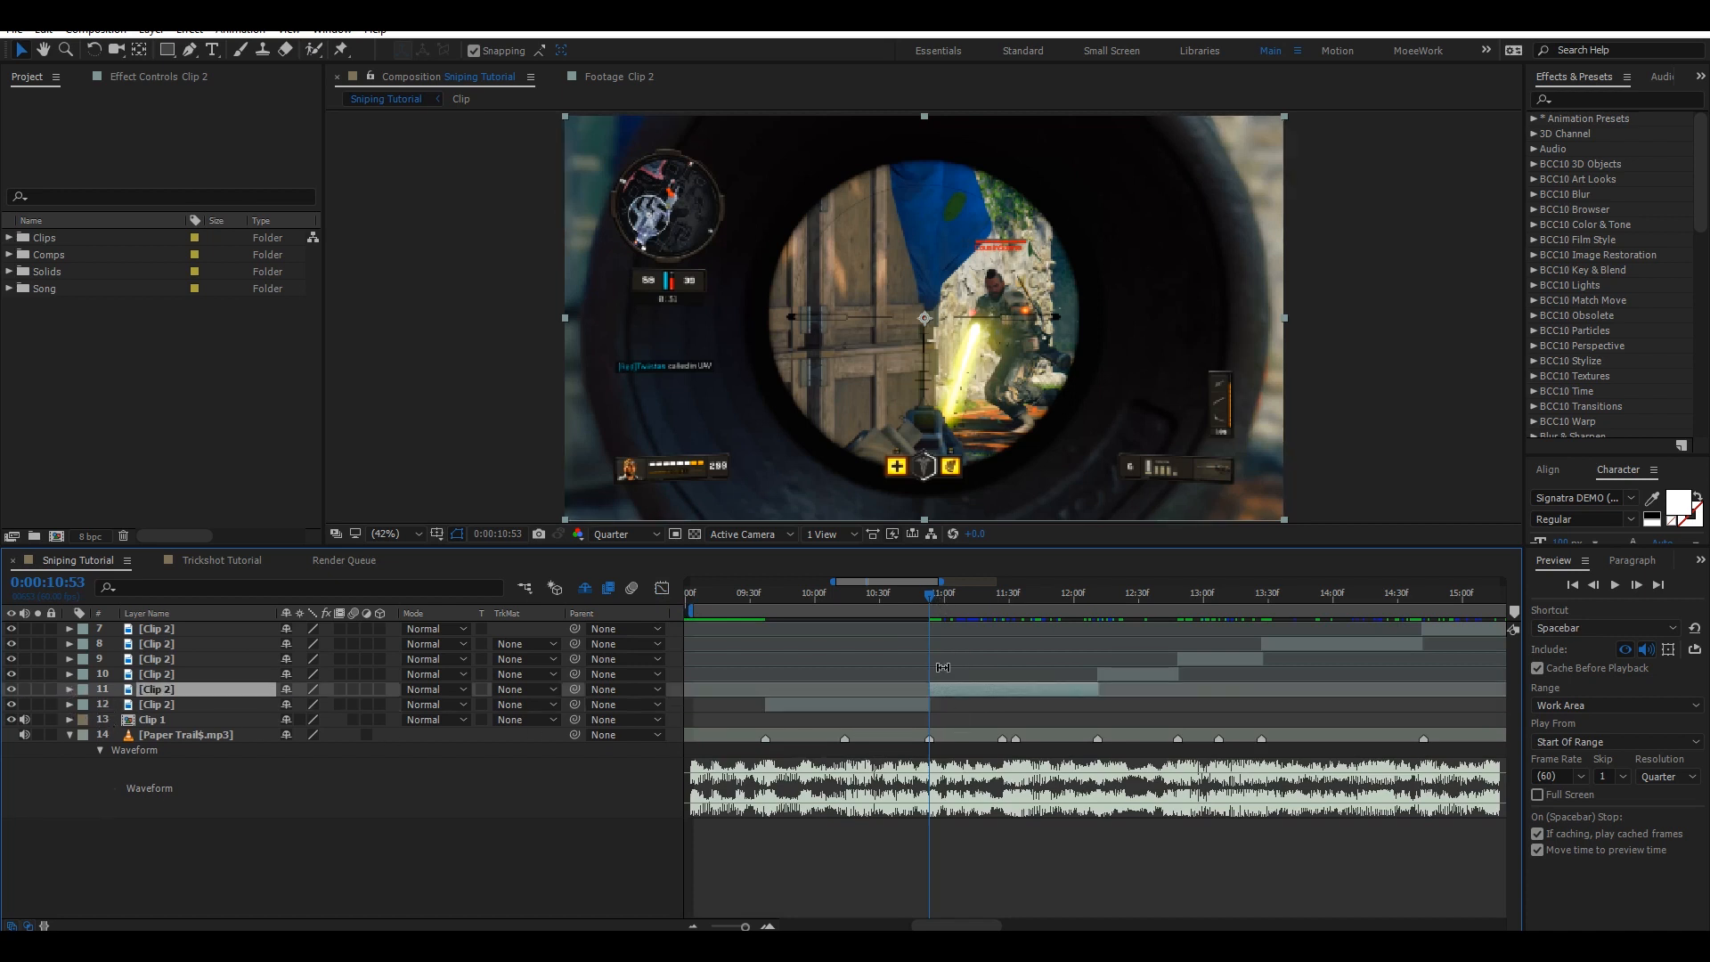
{"action": "key", "text": "u"}
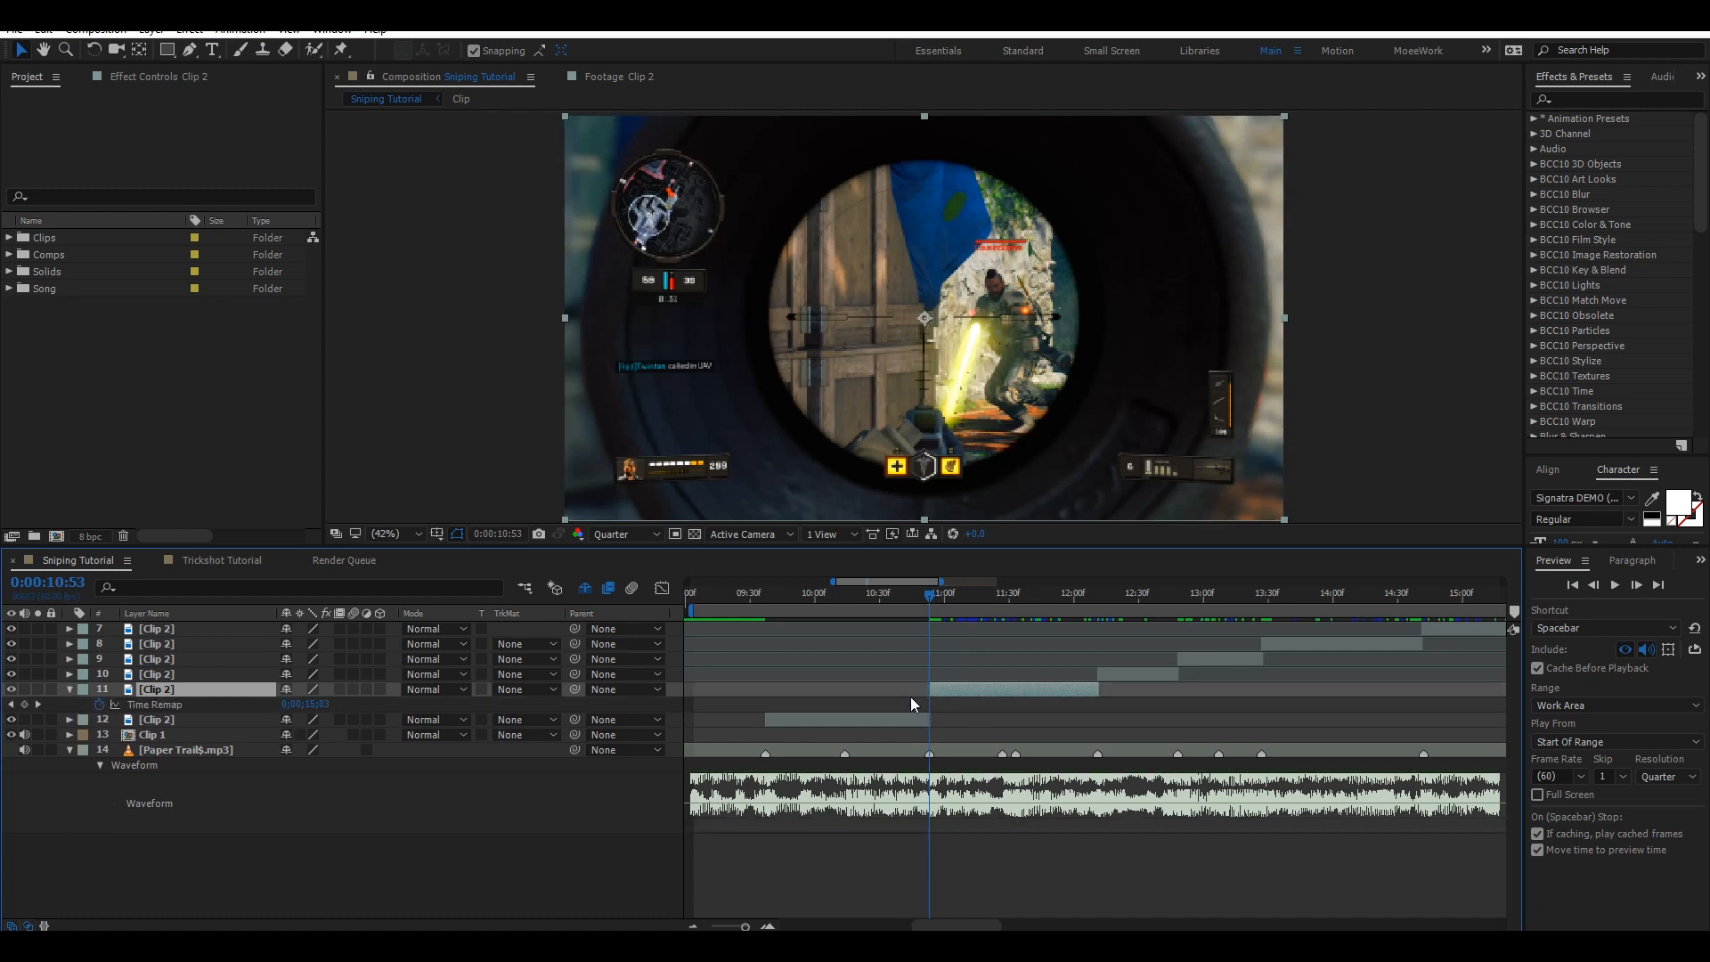
{"action": "left_click", "coordinate": [24, 705]}
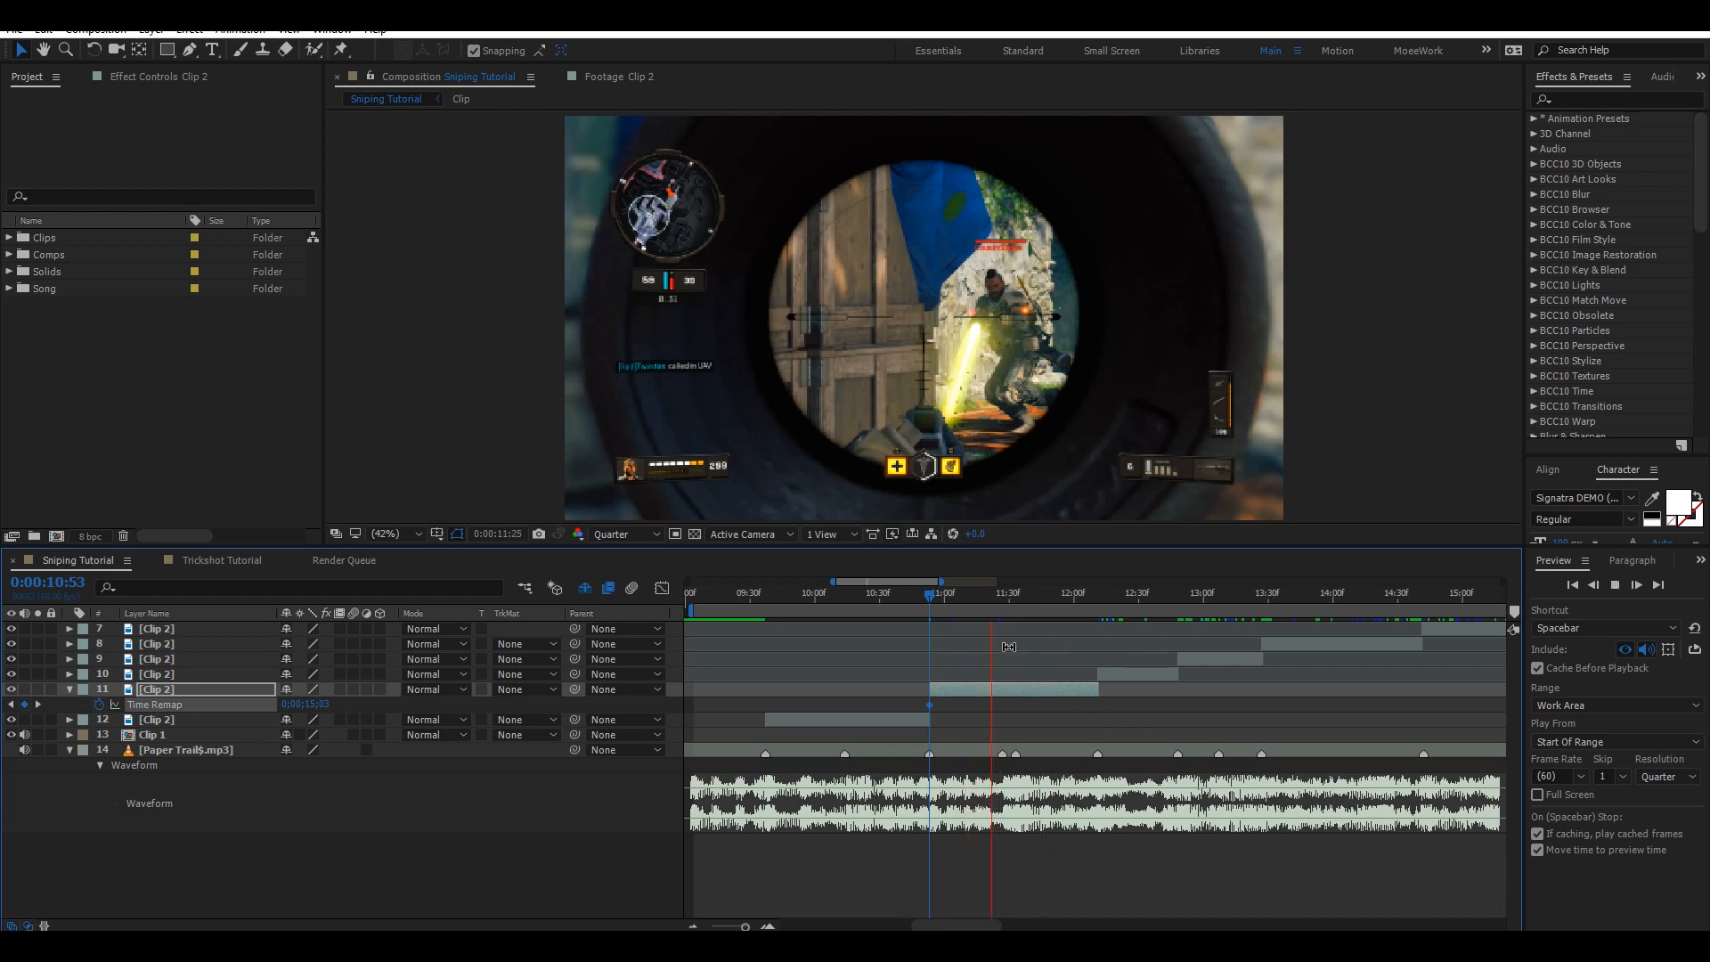
Preview playback, stop at 0:00:11:29, save, and set a Time Remap keyframe there by scrubbing its value.
{"action": "key", "text": "space"}
{"action": "left_click_drag", "start_coordinate": [1013, 596], "coordinate": [1006, 603]}
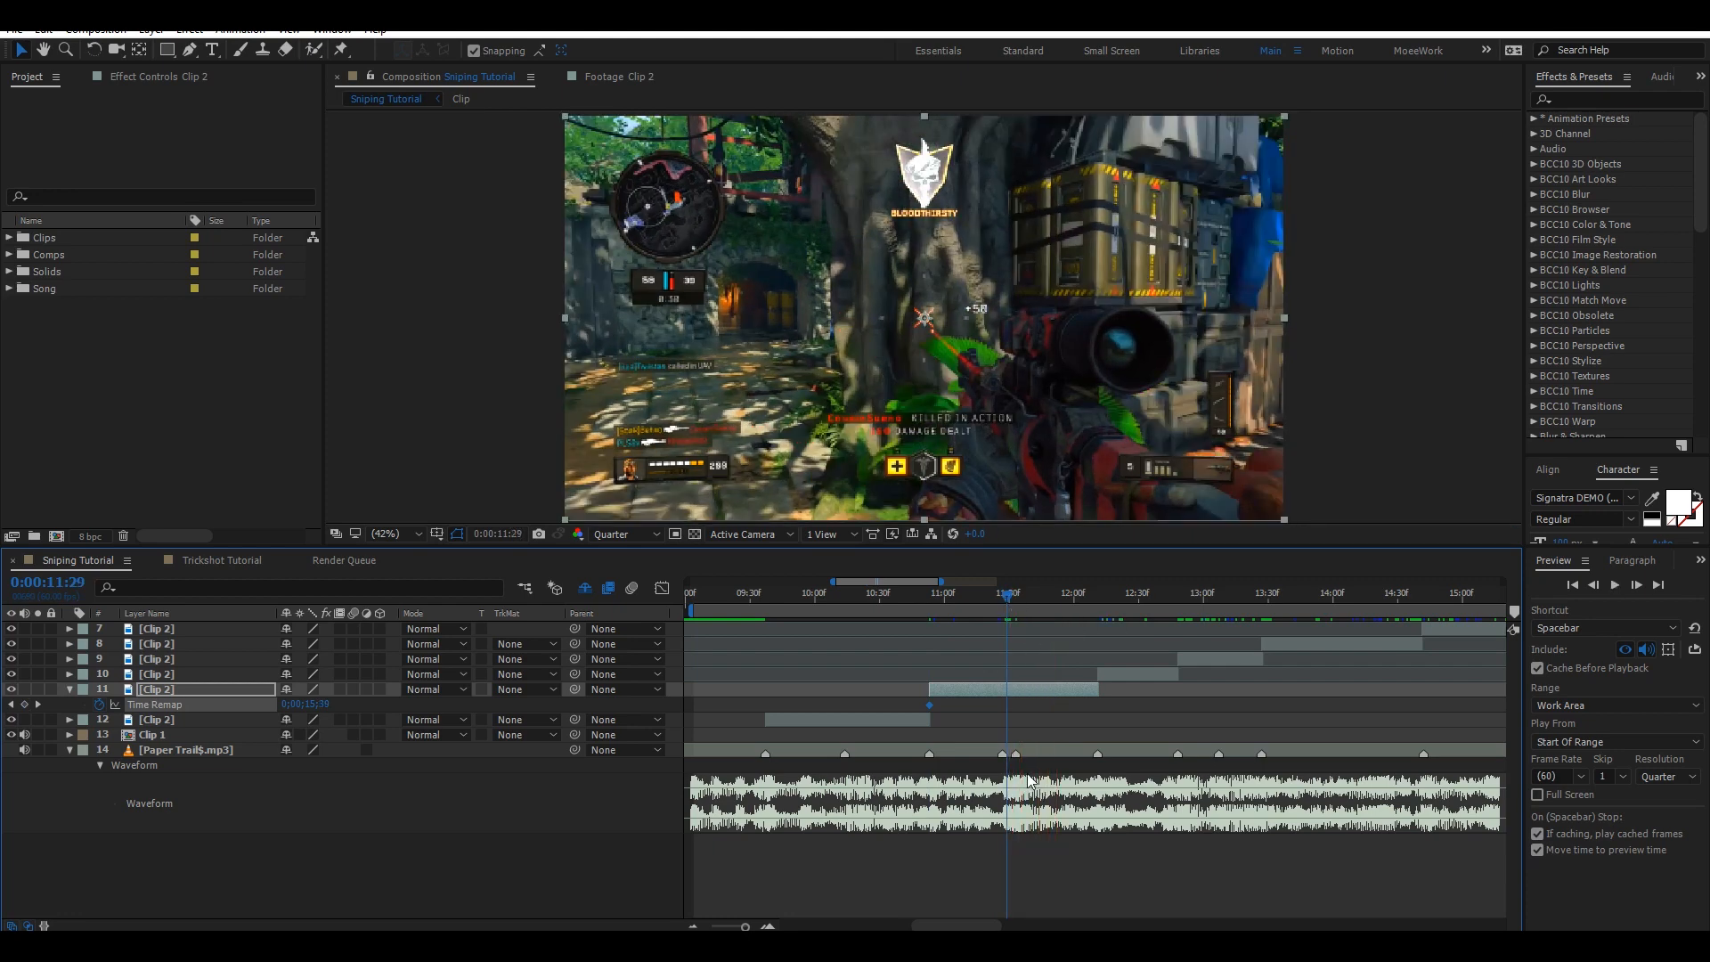
{"action": "key", "text": "ctrl+s"}
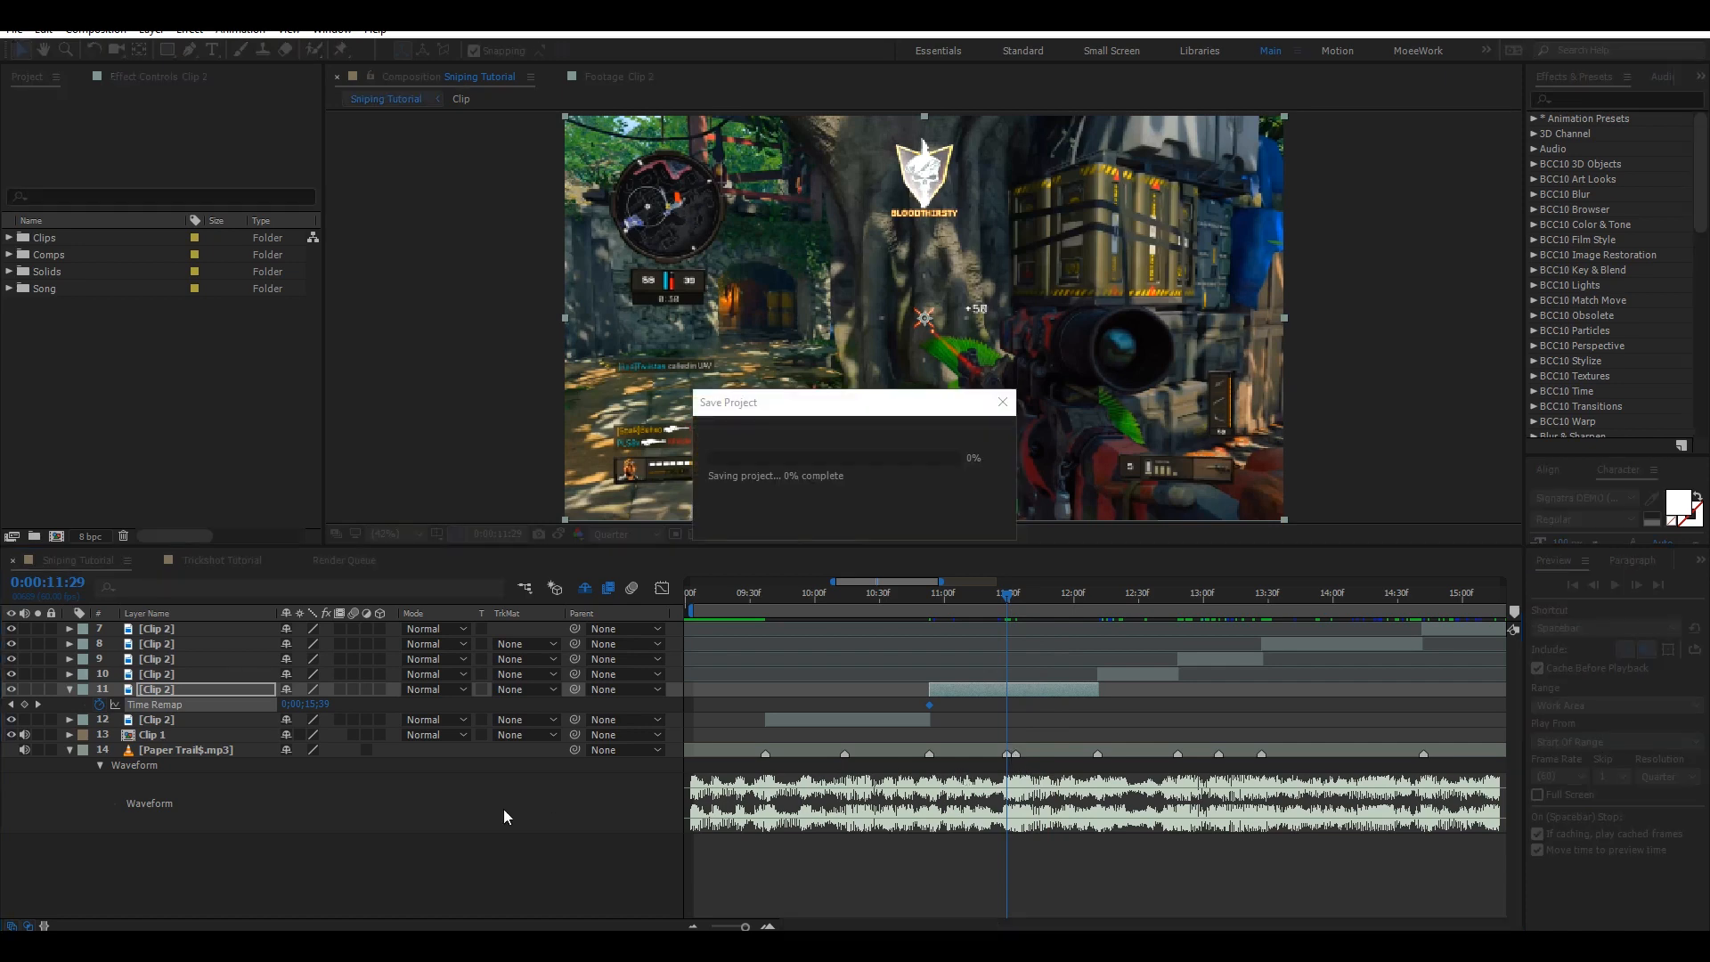
{"action": "left_click_drag", "start_coordinate": [314, 704], "coordinate": [310, 700]}
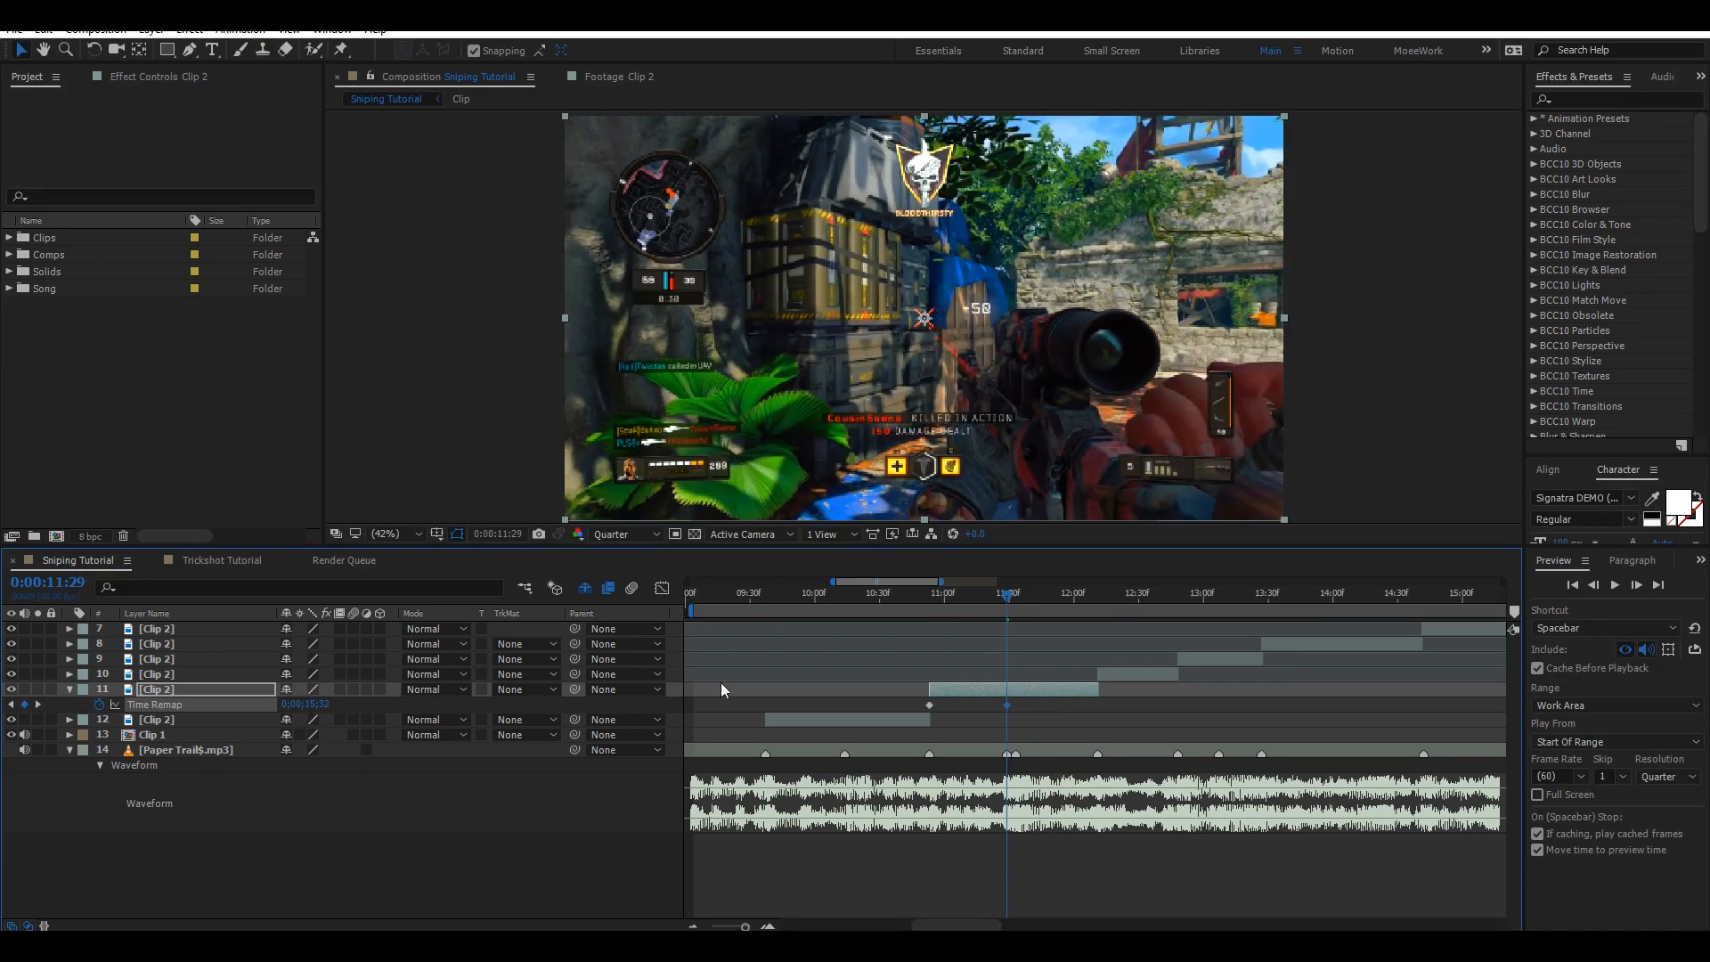
Move to 0:00:11:33 and scrub the Time Remap value to add another keyframe, then save.
{"action": "left_click", "coordinate": [1017, 603]}
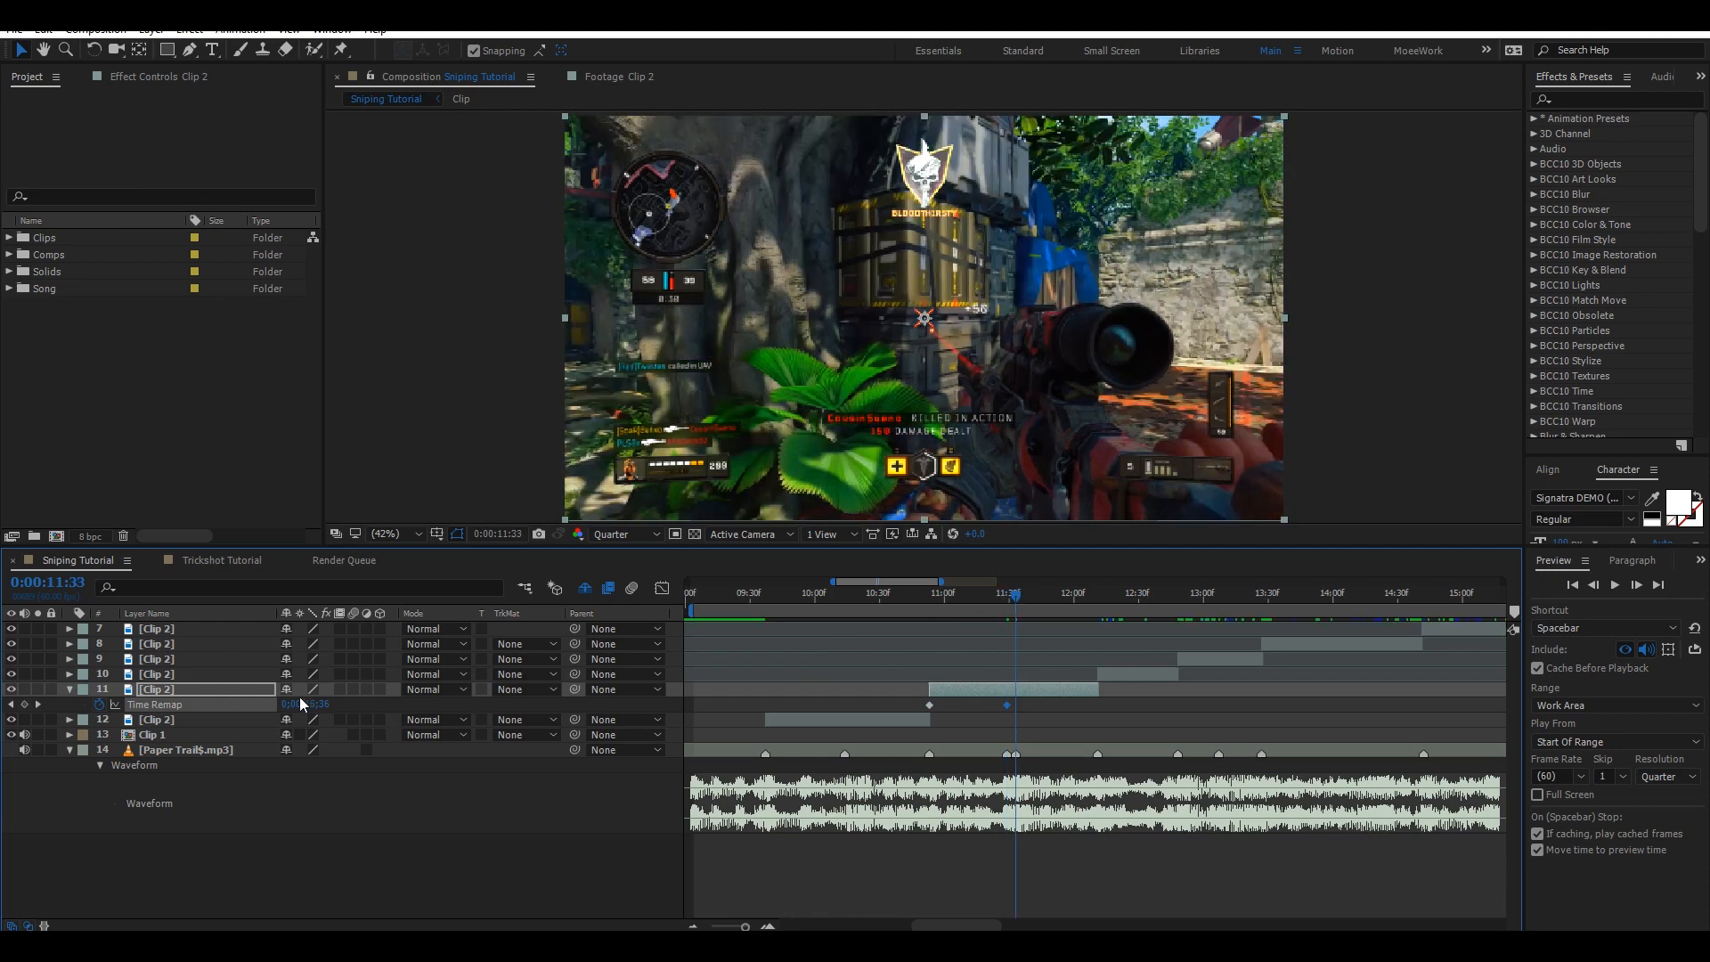
{"action": "left_click_drag", "start_coordinate": [318, 703], "coordinate": [326, 701]}
{"action": "key", "text": "ctrl+s"}
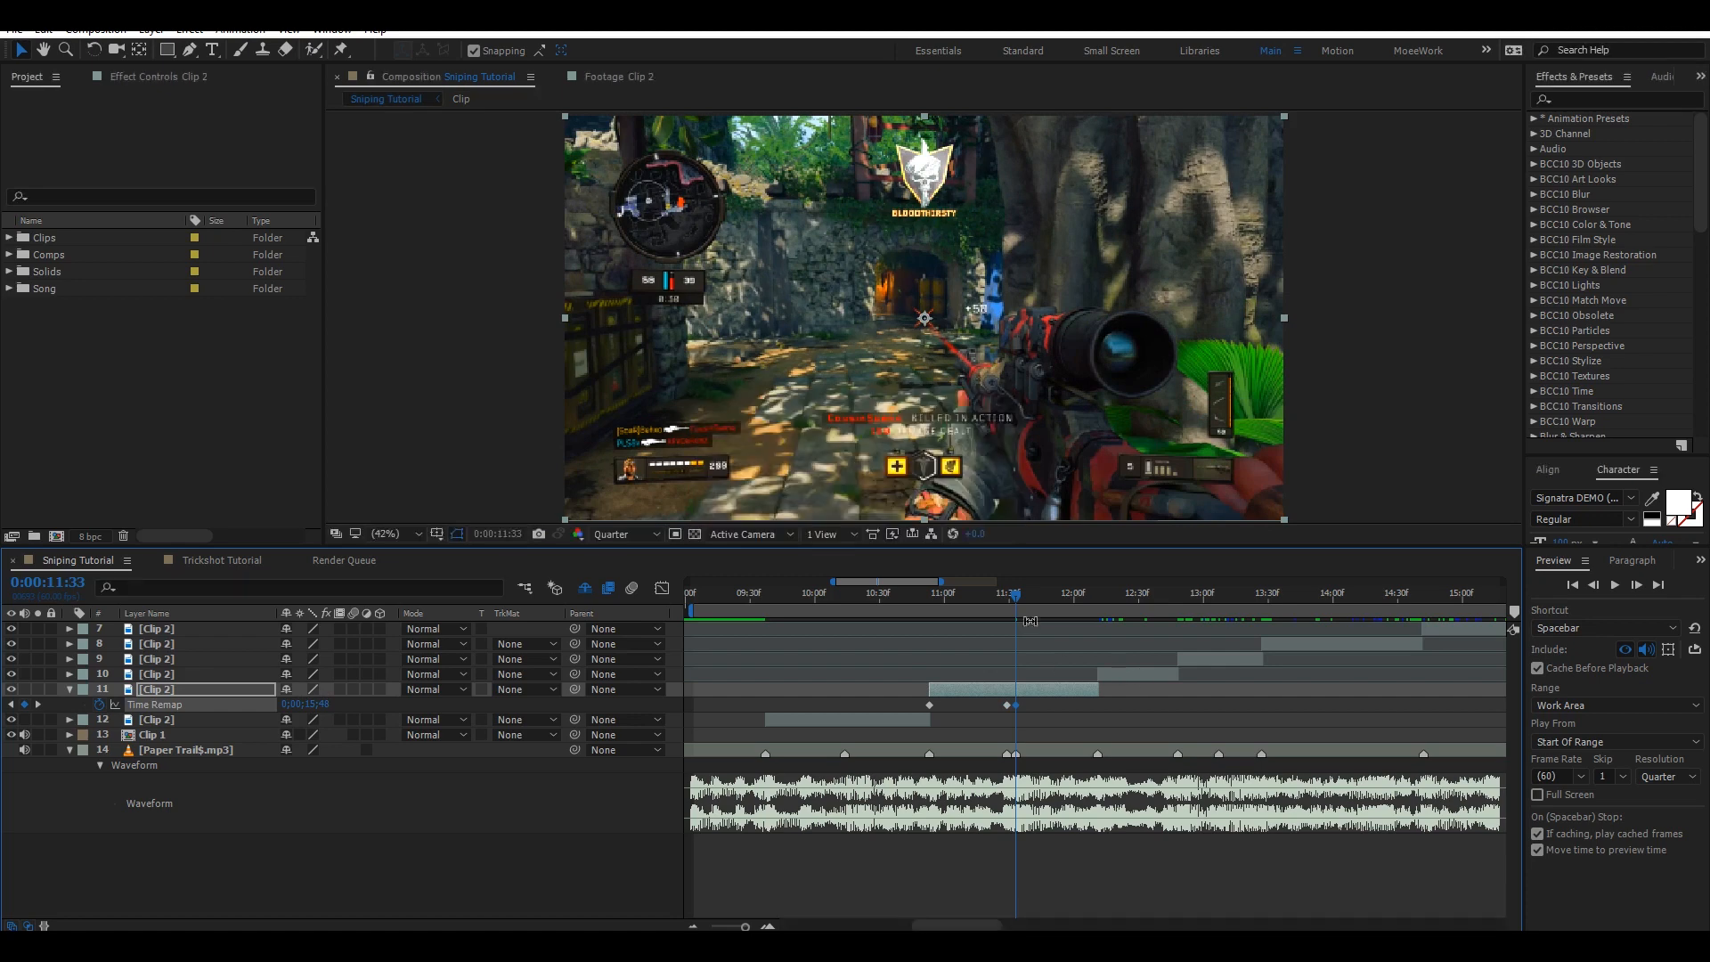
Move to 0:00:12:06, scrub Time Remap to add a keyframe, save, and drag that keyframe to layer 11's out point.
{"action": "left_click_drag", "start_coordinate": [1076, 591], "coordinate": [1088, 594]}
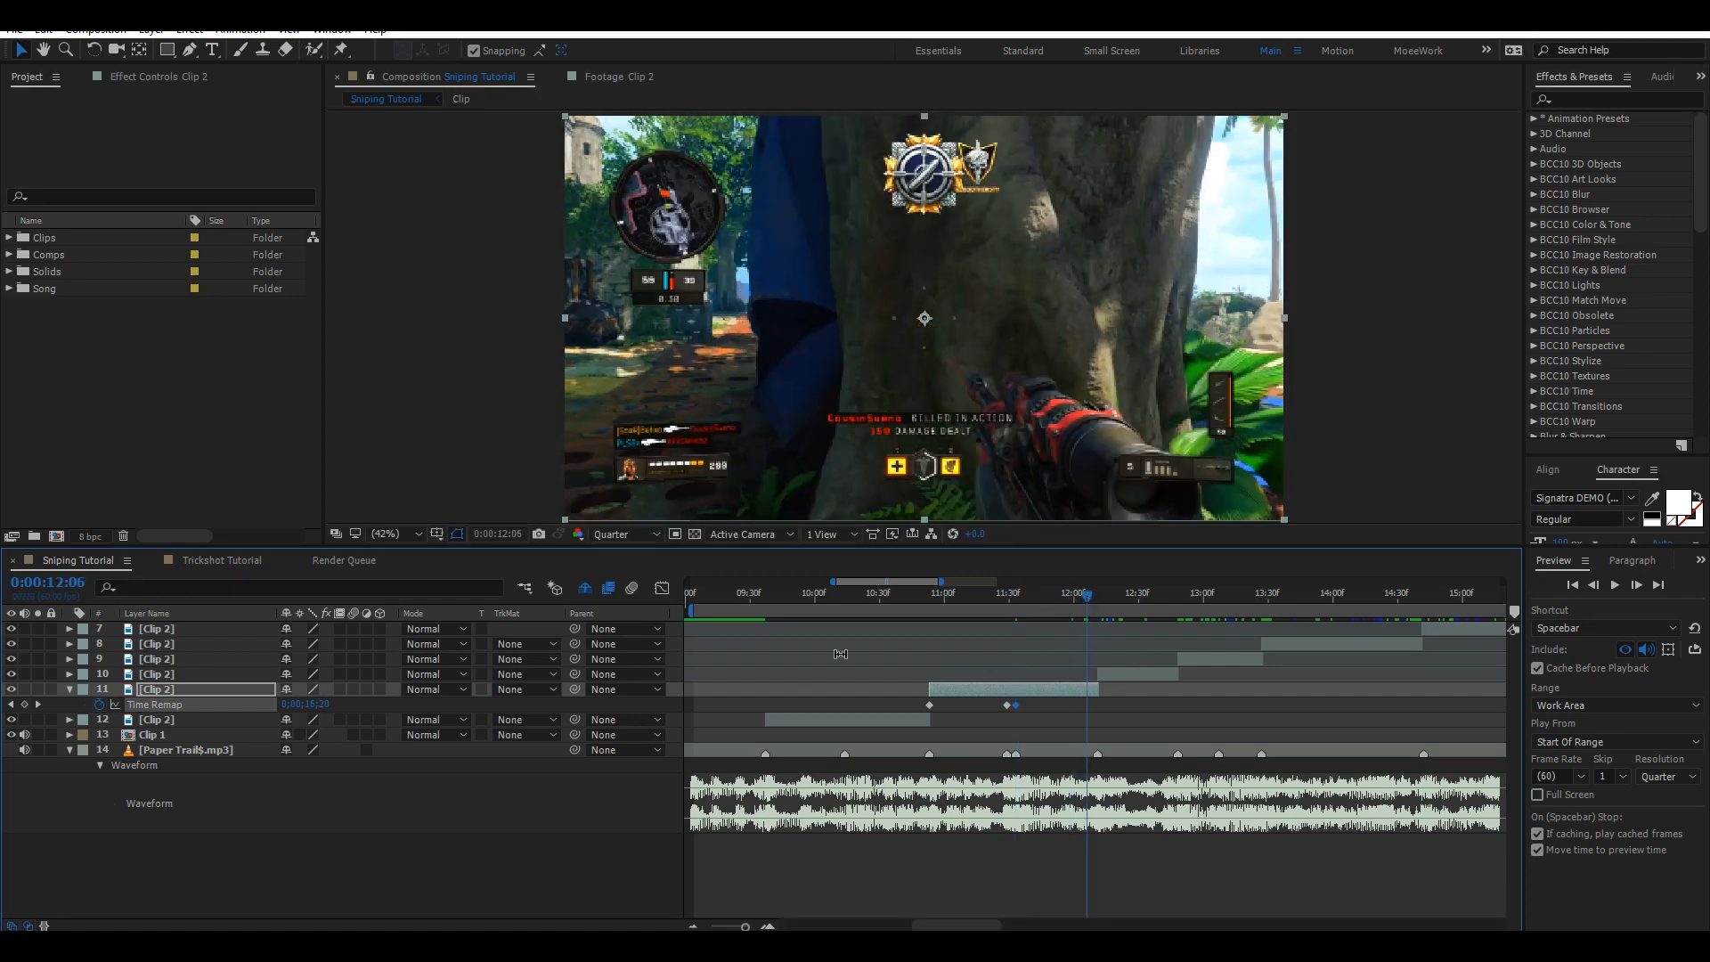
{"action": "mouse_move", "coordinate": [321, 704]}
{"action": "left_mouse_down"}
{"action": "mouse_move", "coordinate": [354, 703]}
{"action": "mouse_move", "coordinate": [306, 678]}
{"action": "left_mouse_up"}
{"action": "key", "text": "ctrl+s"}
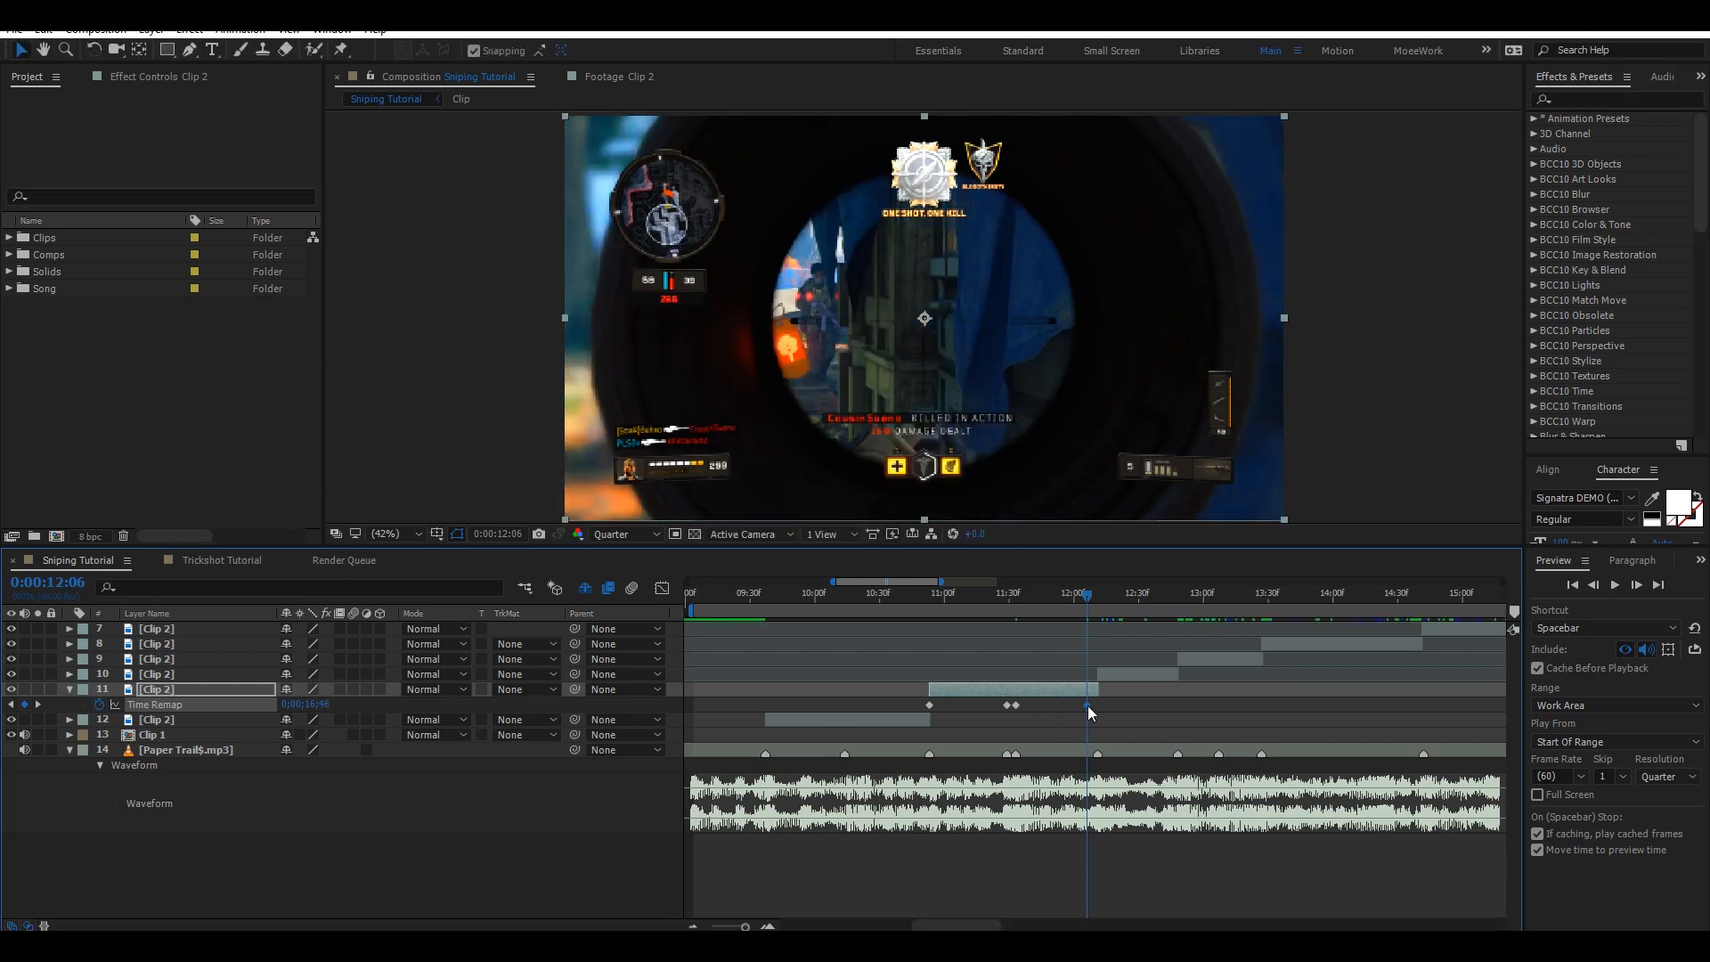
{"action": "left_click_drag", "start_coordinate": [1087, 706], "coordinate": [1100, 705]}
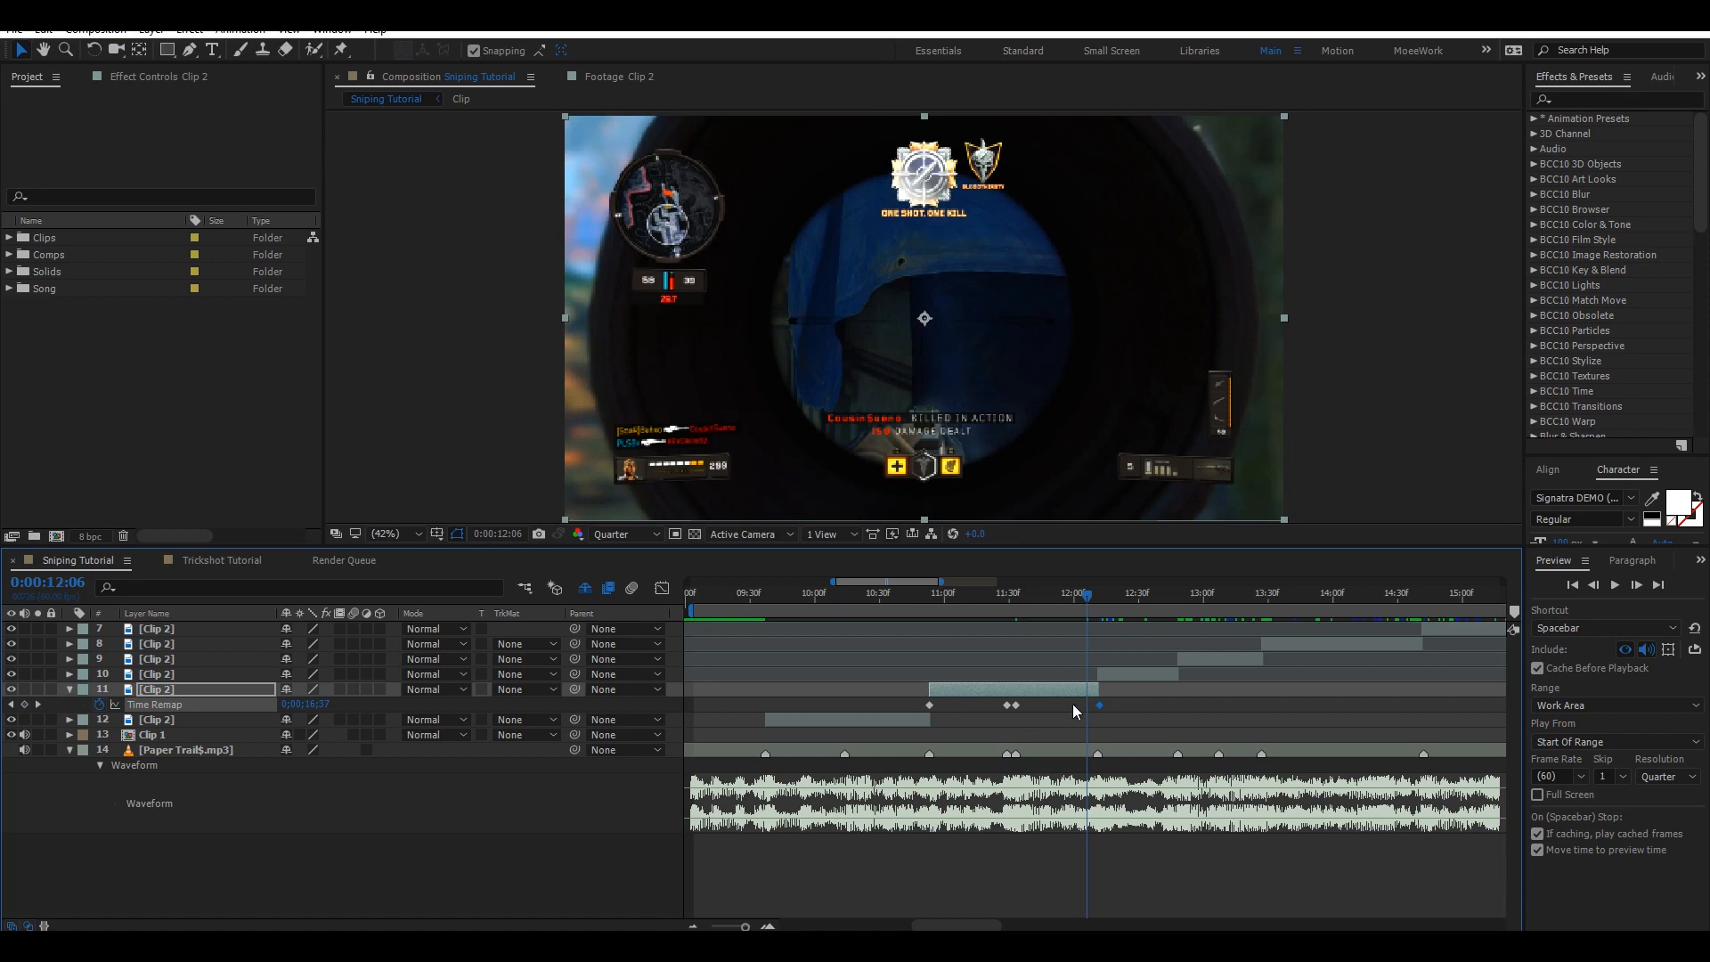
Select layer 11's Time Remap keyframes, open the Graph Editor, reshape the curve's bezier handles around 0:00:11:29, and save.
{"action": "left_click", "coordinate": [860, 704]}
{"action": "left_click", "coordinate": [1005, 595]}
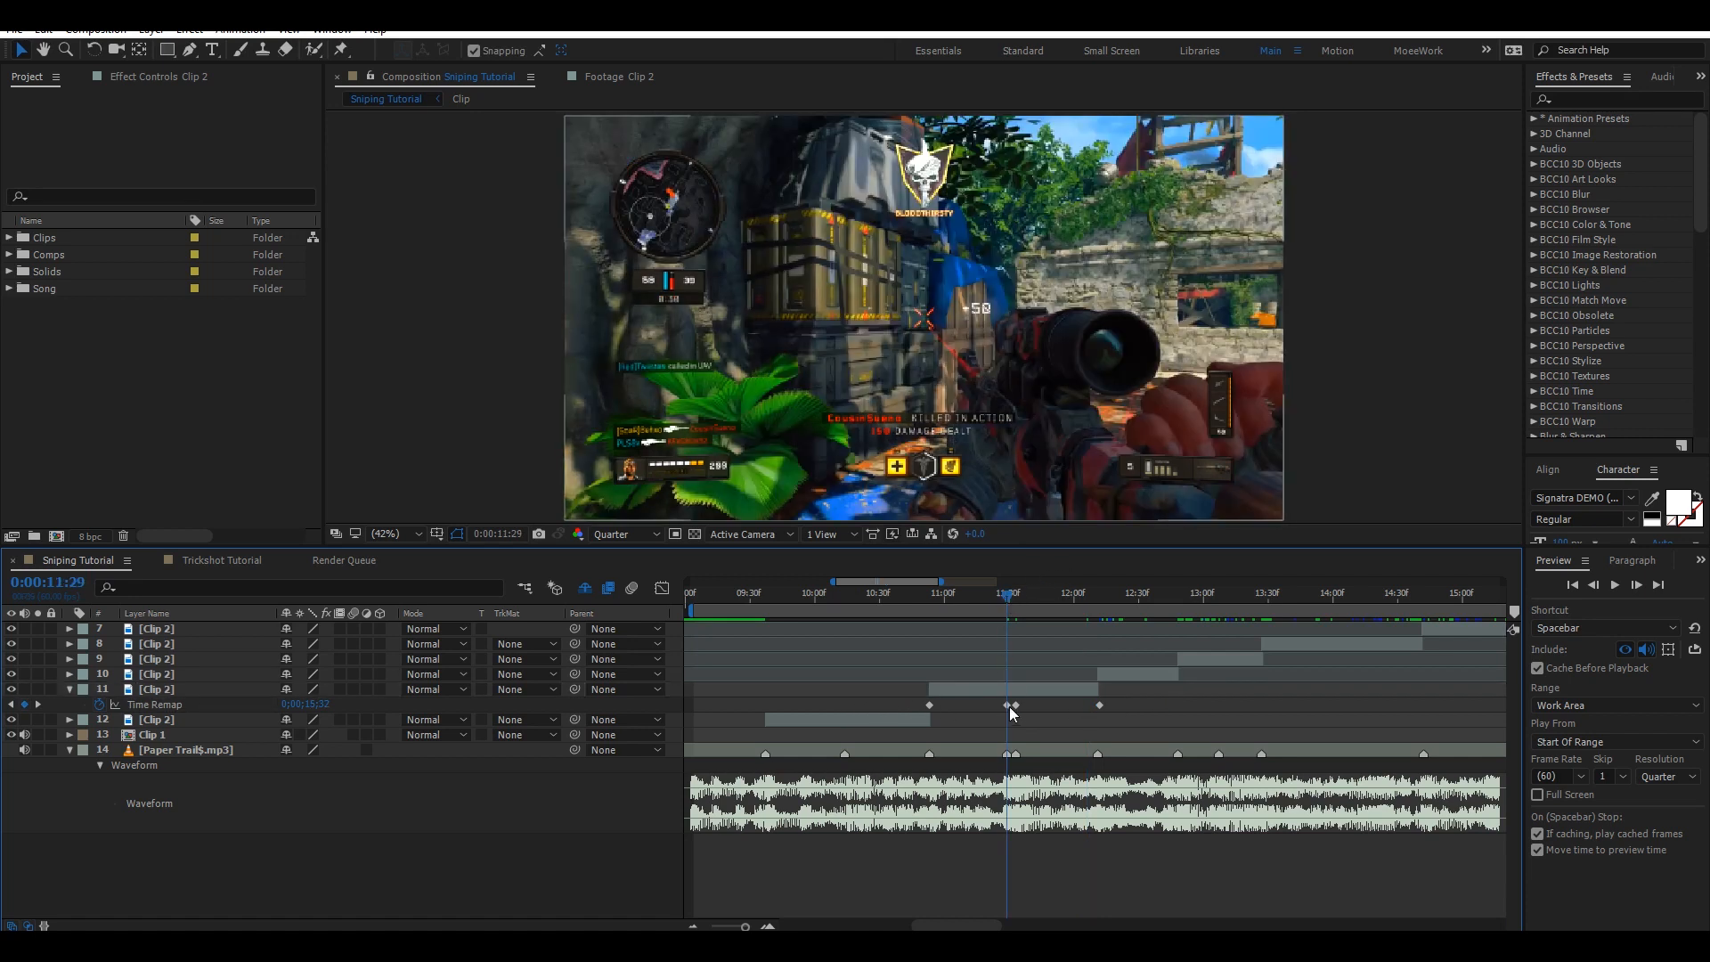
{"action": "left_click", "coordinate": [1136, 702]}
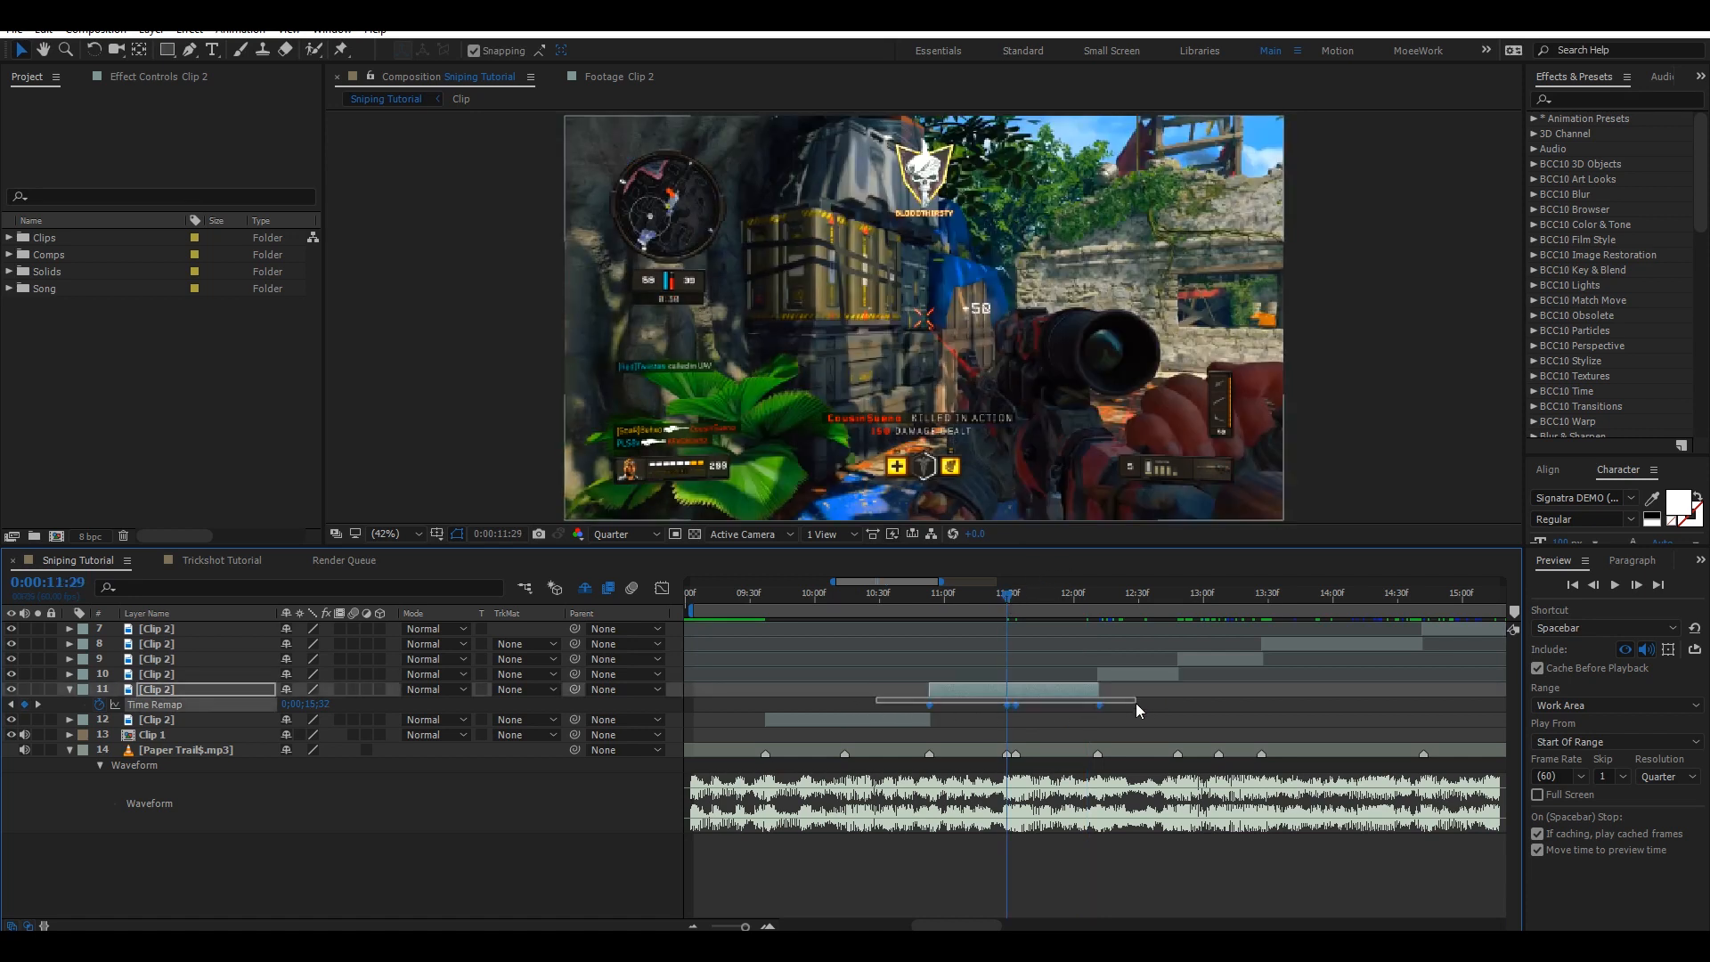
{"action": "left_click", "coordinate": [663, 588]}
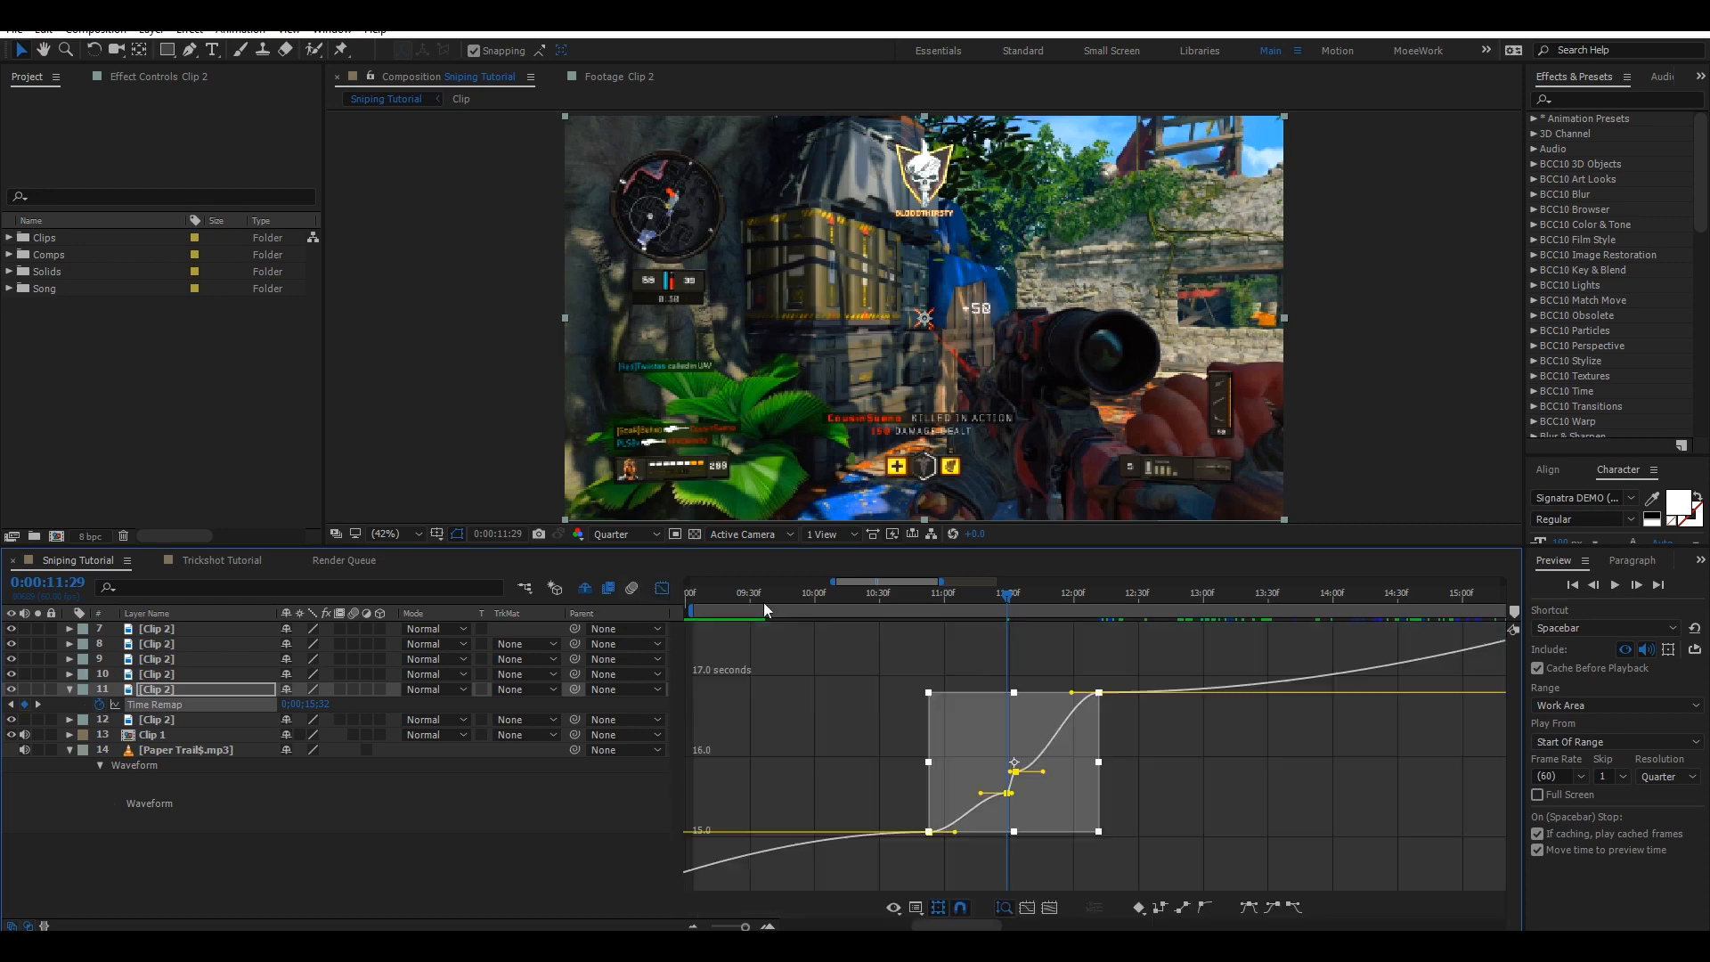
{"action": "left_click", "coordinate": [890, 820]}
{"action": "left_click_drag", "start_coordinate": [959, 860], "coordinate": [878, 814]}
{"action": "left_click_drag", "start_coordinate": [980, 793], "coordinate": [1005, 823]}
{"action": "key", "text": "ctrl+s"}
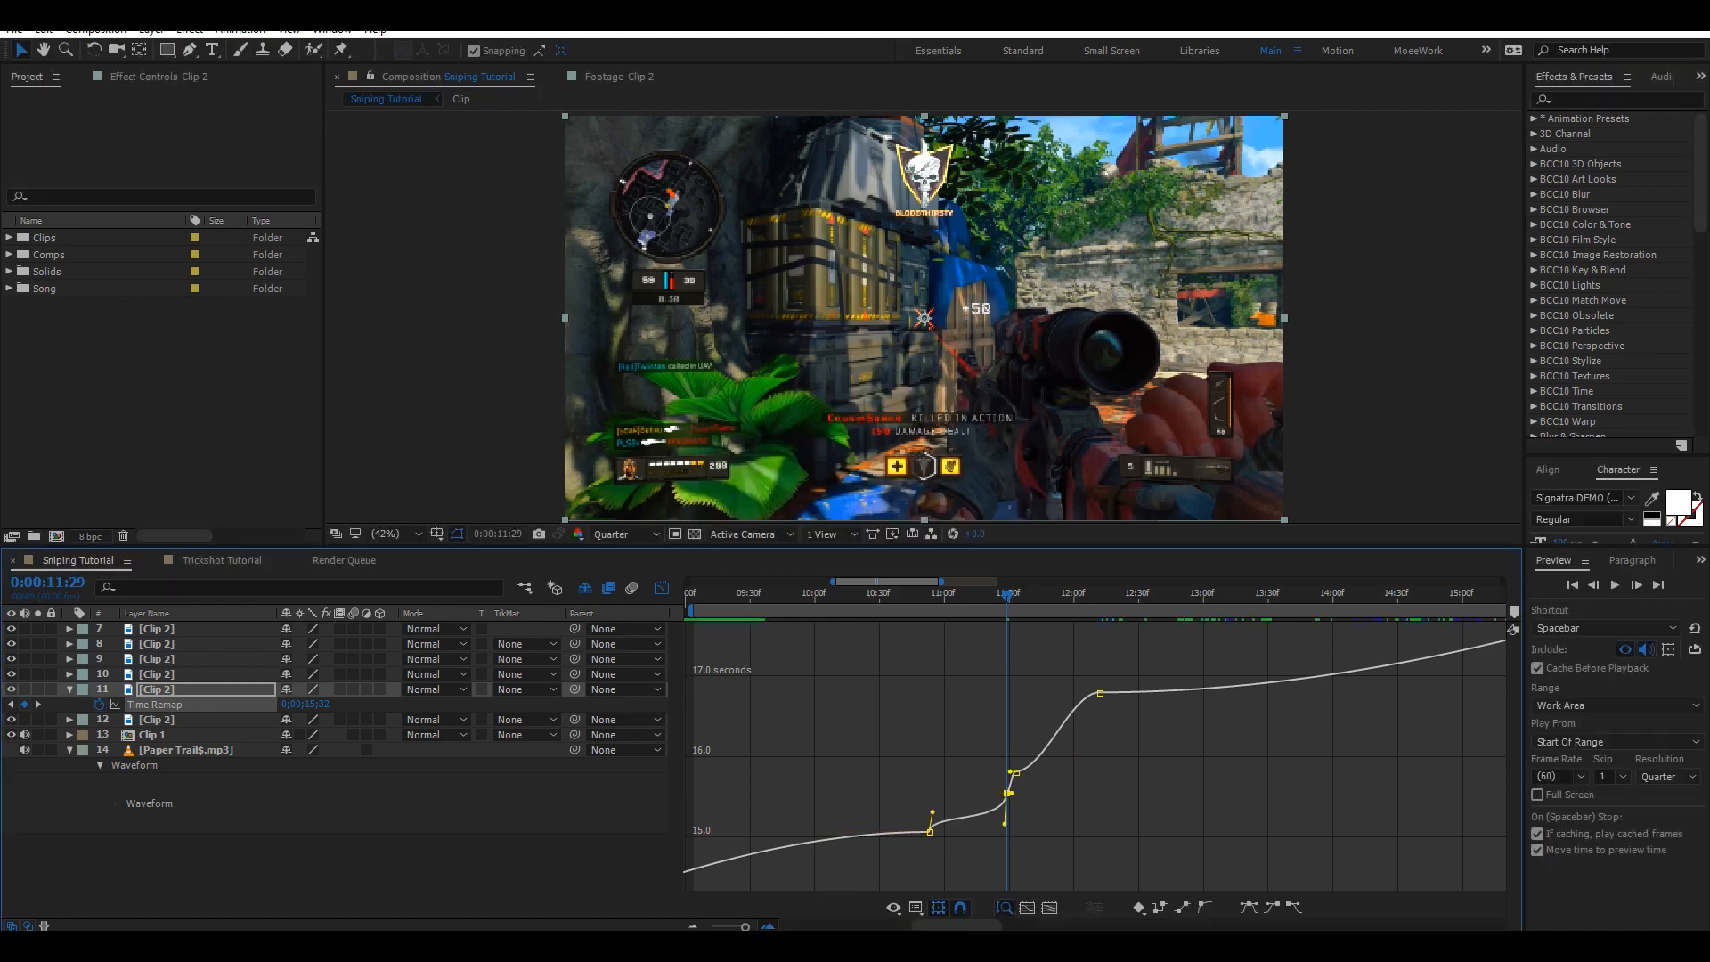
Zoom into the graph and steepen the Time Remap handles at the middle and final keyframes, then save.
{"action": "key", "text": "equal"}
{"action": "key", "text": "equal"}
{"action": "mouse_move", "coordinate": [1019, 807]}
{"action": "left_mouse_down"}
{"action": "mouse_move", "coordinate": [1012, 782]}
{"action": "mouse_move", "coordinate": [1036, 802]}
{"action": "left_mouse_up"}
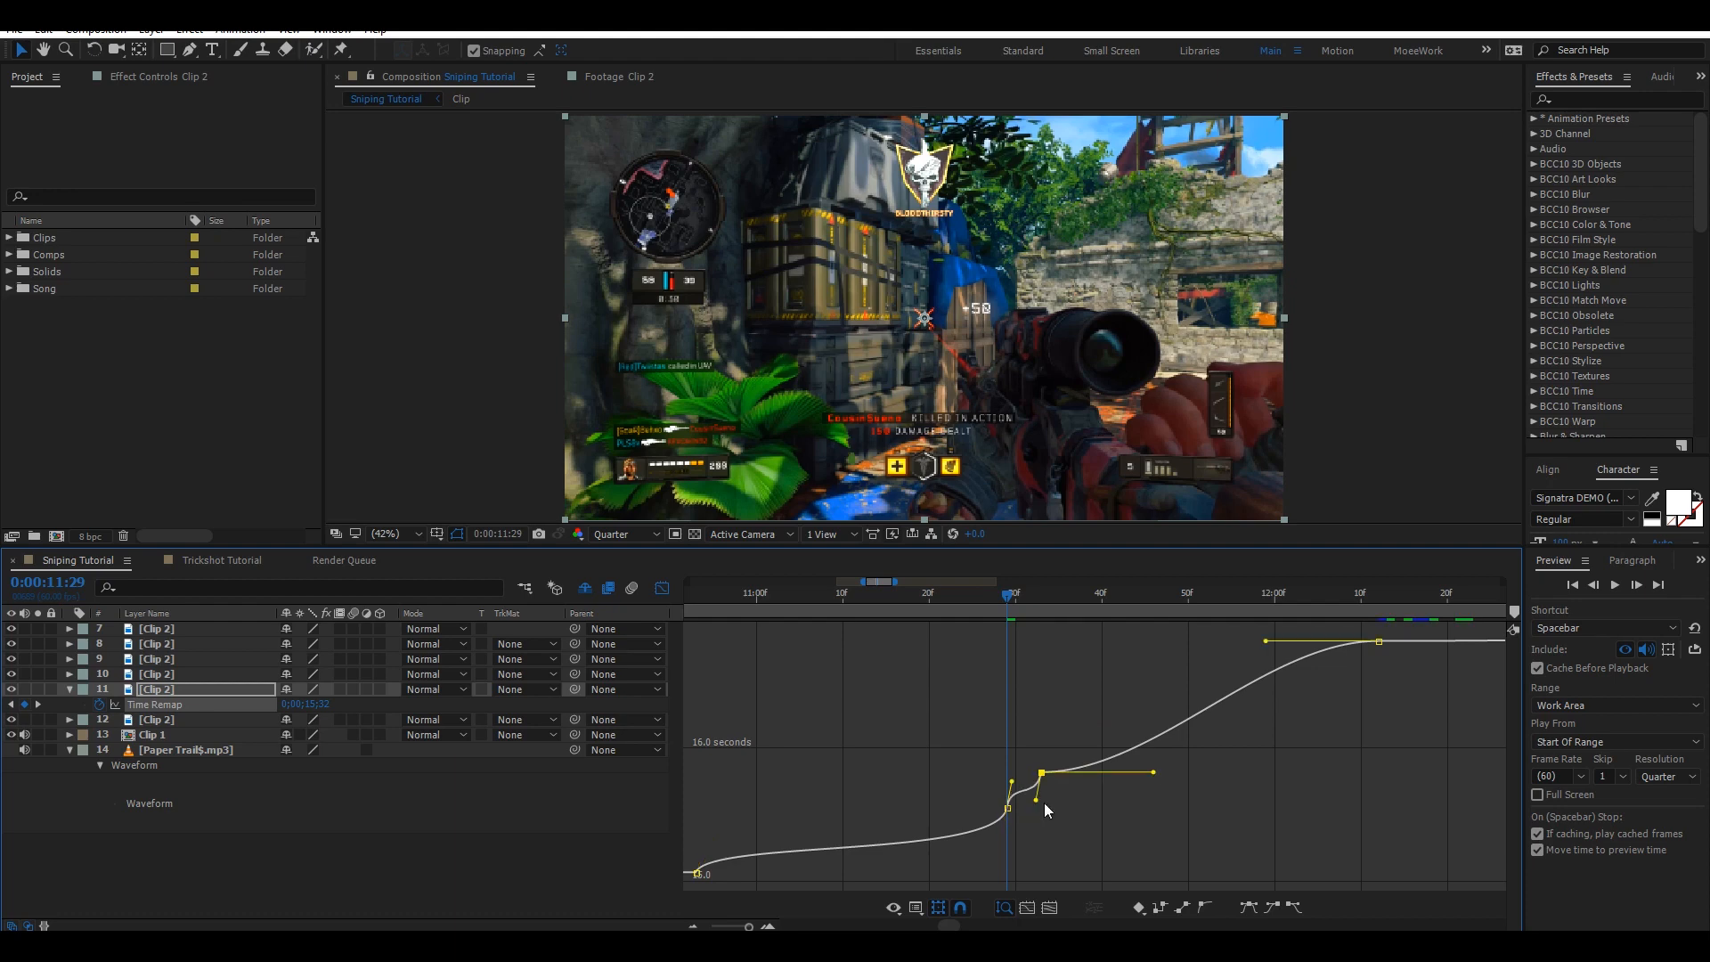
{"action": "left_click_drag", "start_coordinate": [1155, 773], "coordinate": [1047, 688]}
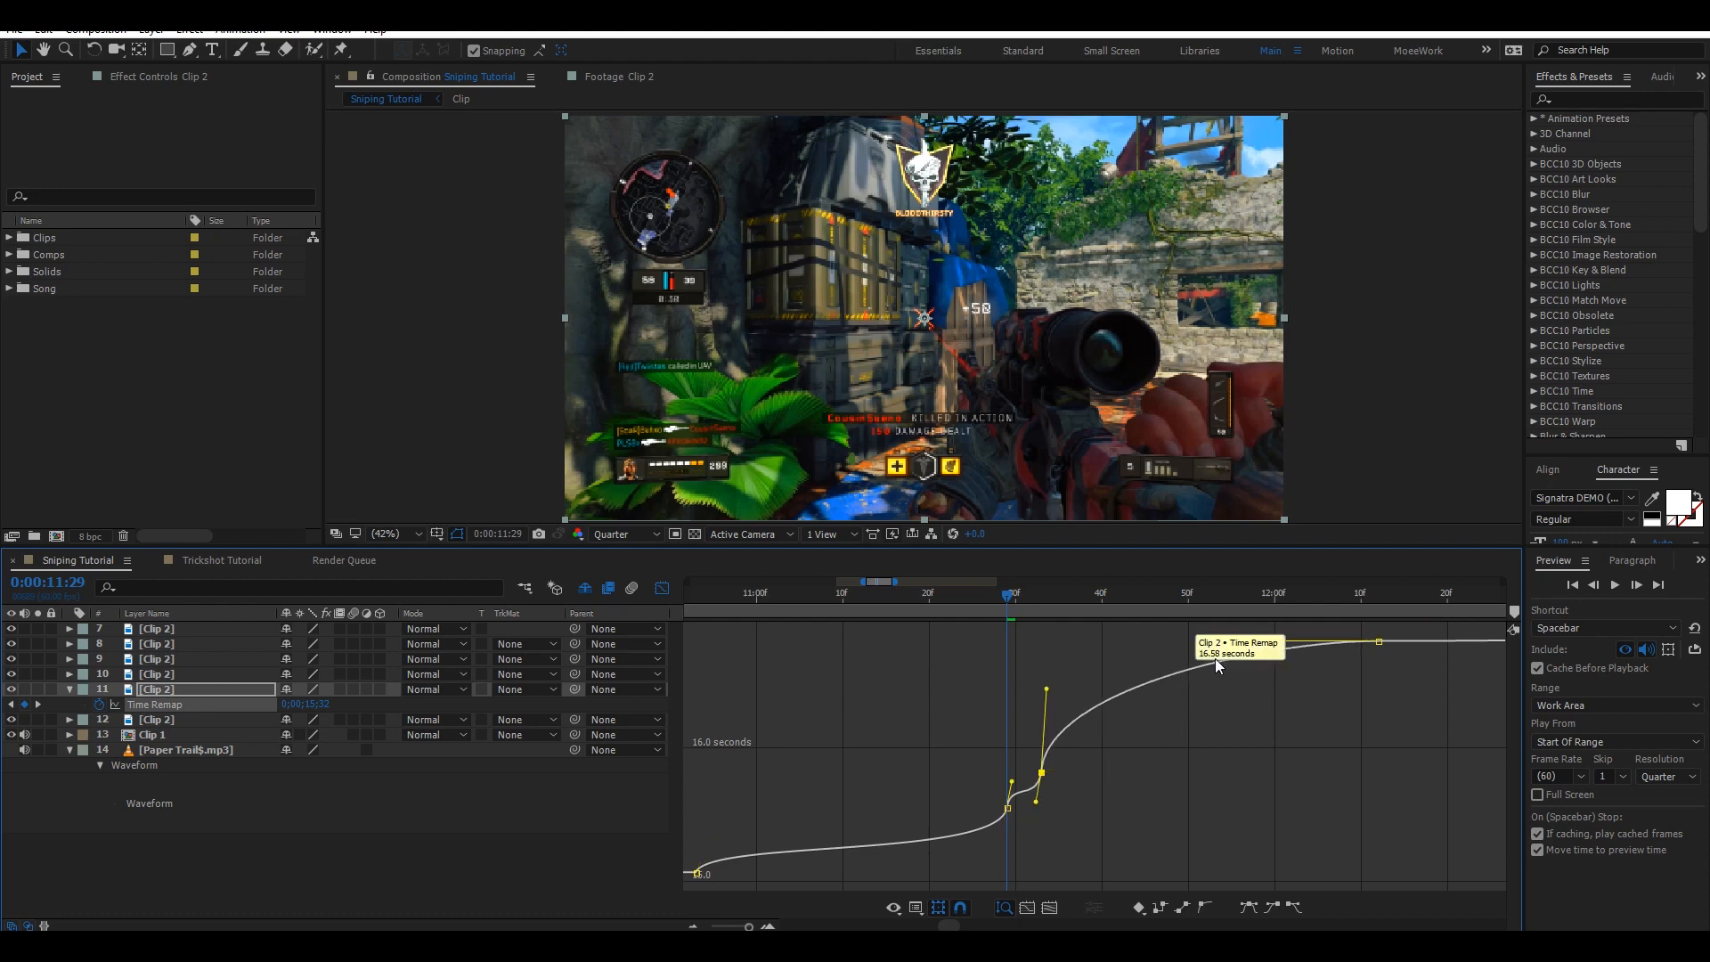
{"action": "left_click_drag", "start_coordinate": [1265, 642], "coordinate": [1372, 724]}
{"action": "key", "text": "ctrl+s"}
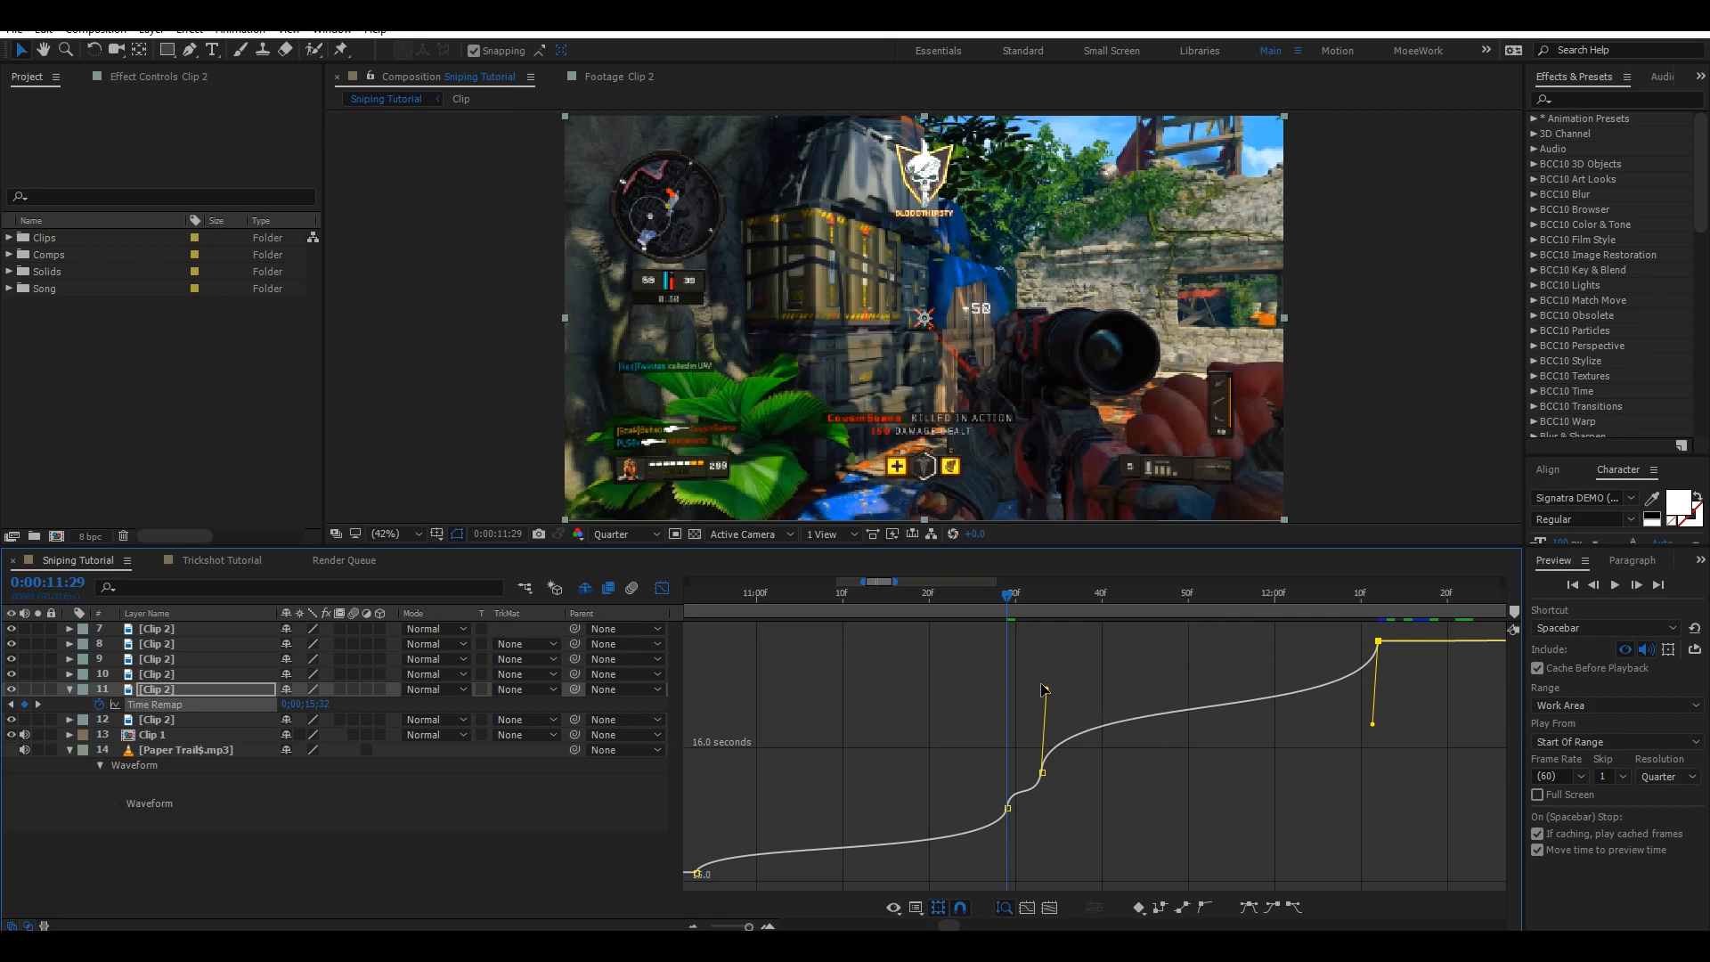
Fine-tune the middle and final keyframe handles of the Time Remap curve slightly and save the project.
{"action": "left_click_drag", "start_coordinate": [1045, 689], "coordinate": [1047, 664]}
{"action": "key", "text": "ctrl+z"}
{"action": "scroll", "coordinate": [1242, 767], "scroll_direction": "up", "scroll_amount": 2}
{"action": "scroll", "coordinate": [1241, 767], "scroll_direction": "down", "scroll_amount": 6}
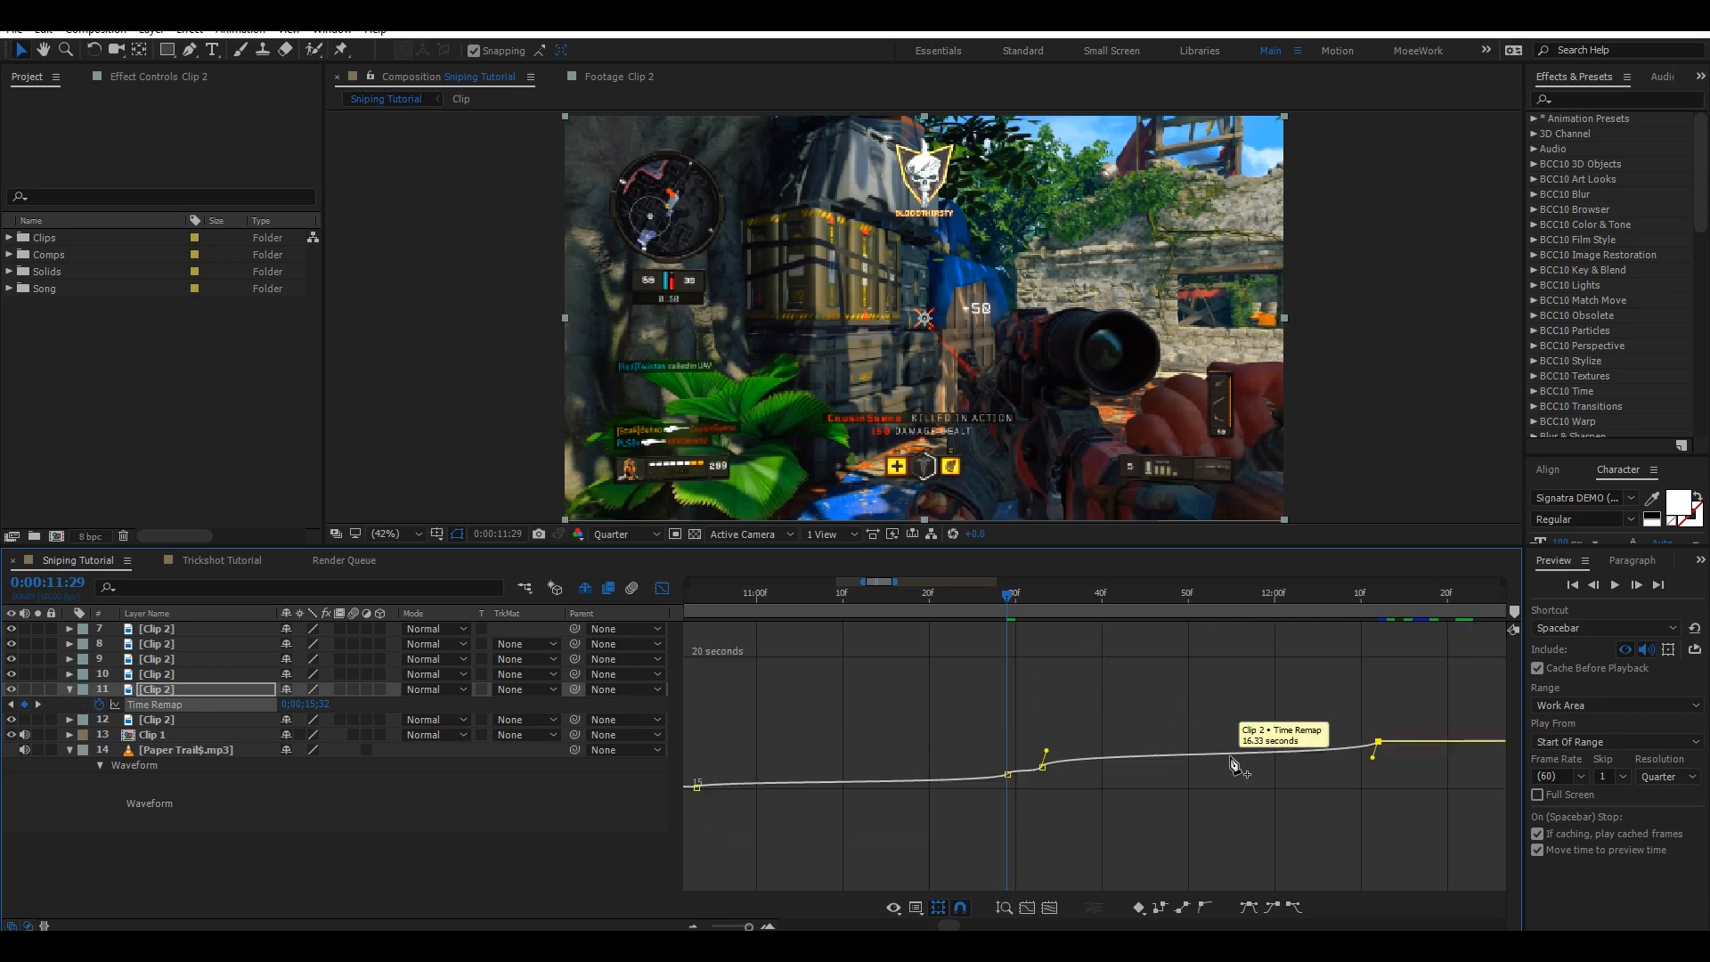
{"action": "left_click_drag", "start_coordinate": [1231, 761], "coordinate": [1147, 723]}
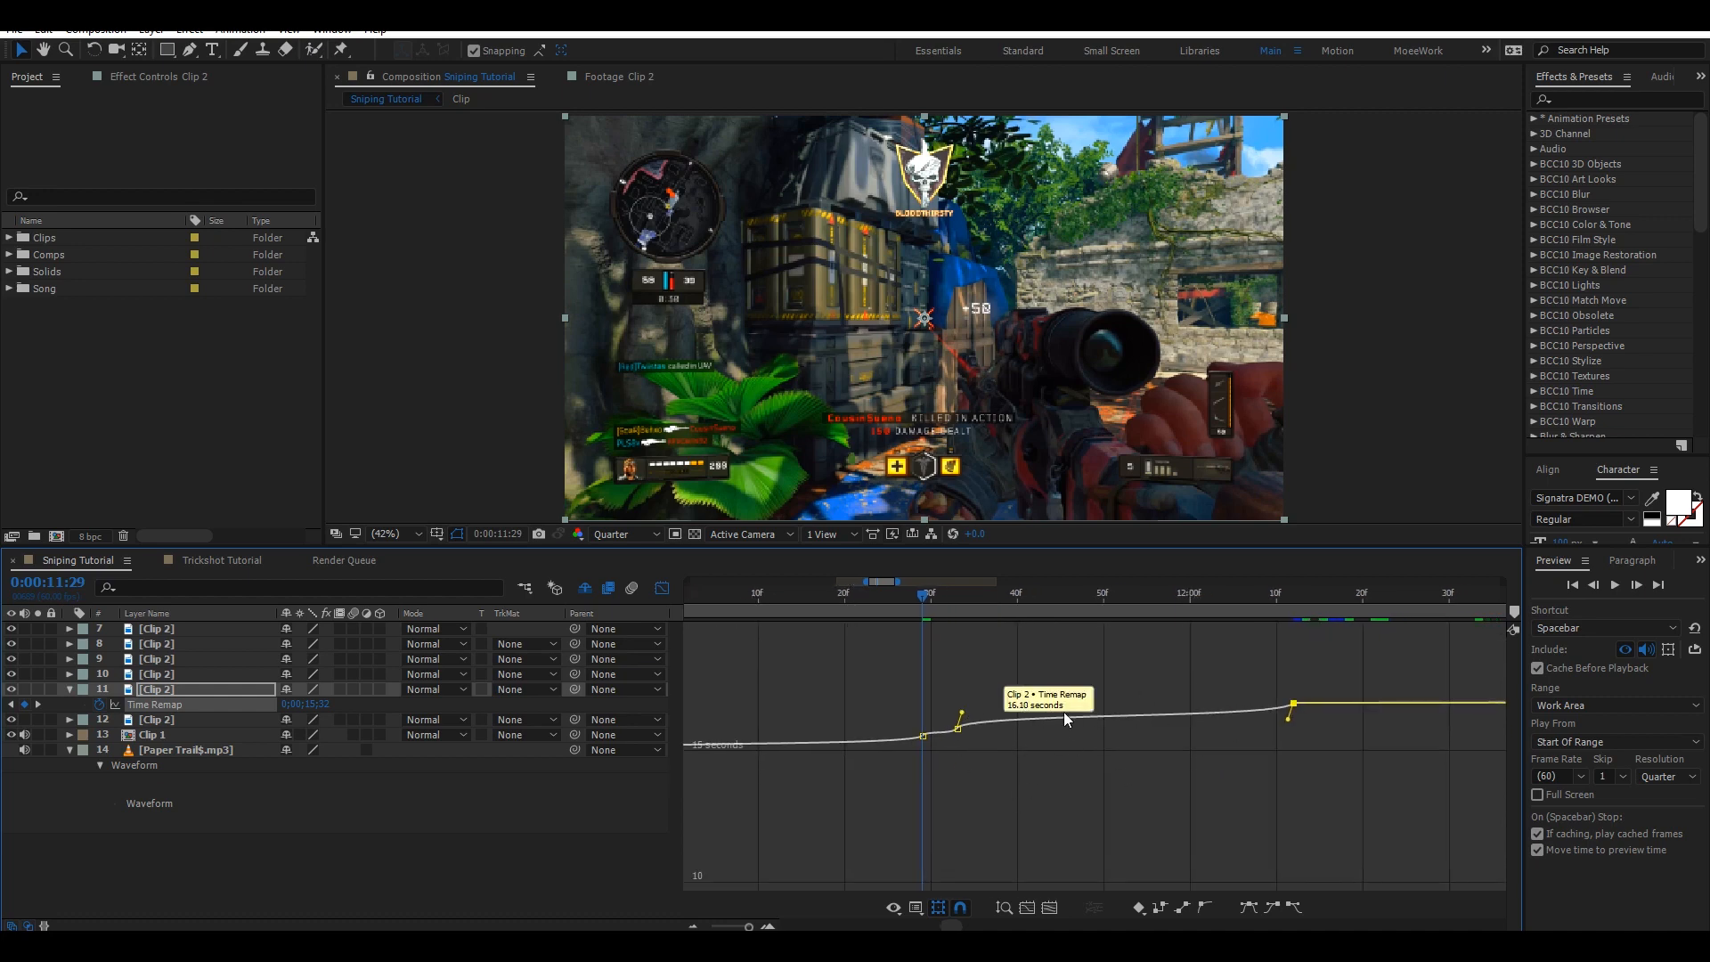
{"action": "left_click", "coordinate": [1003, 907]}
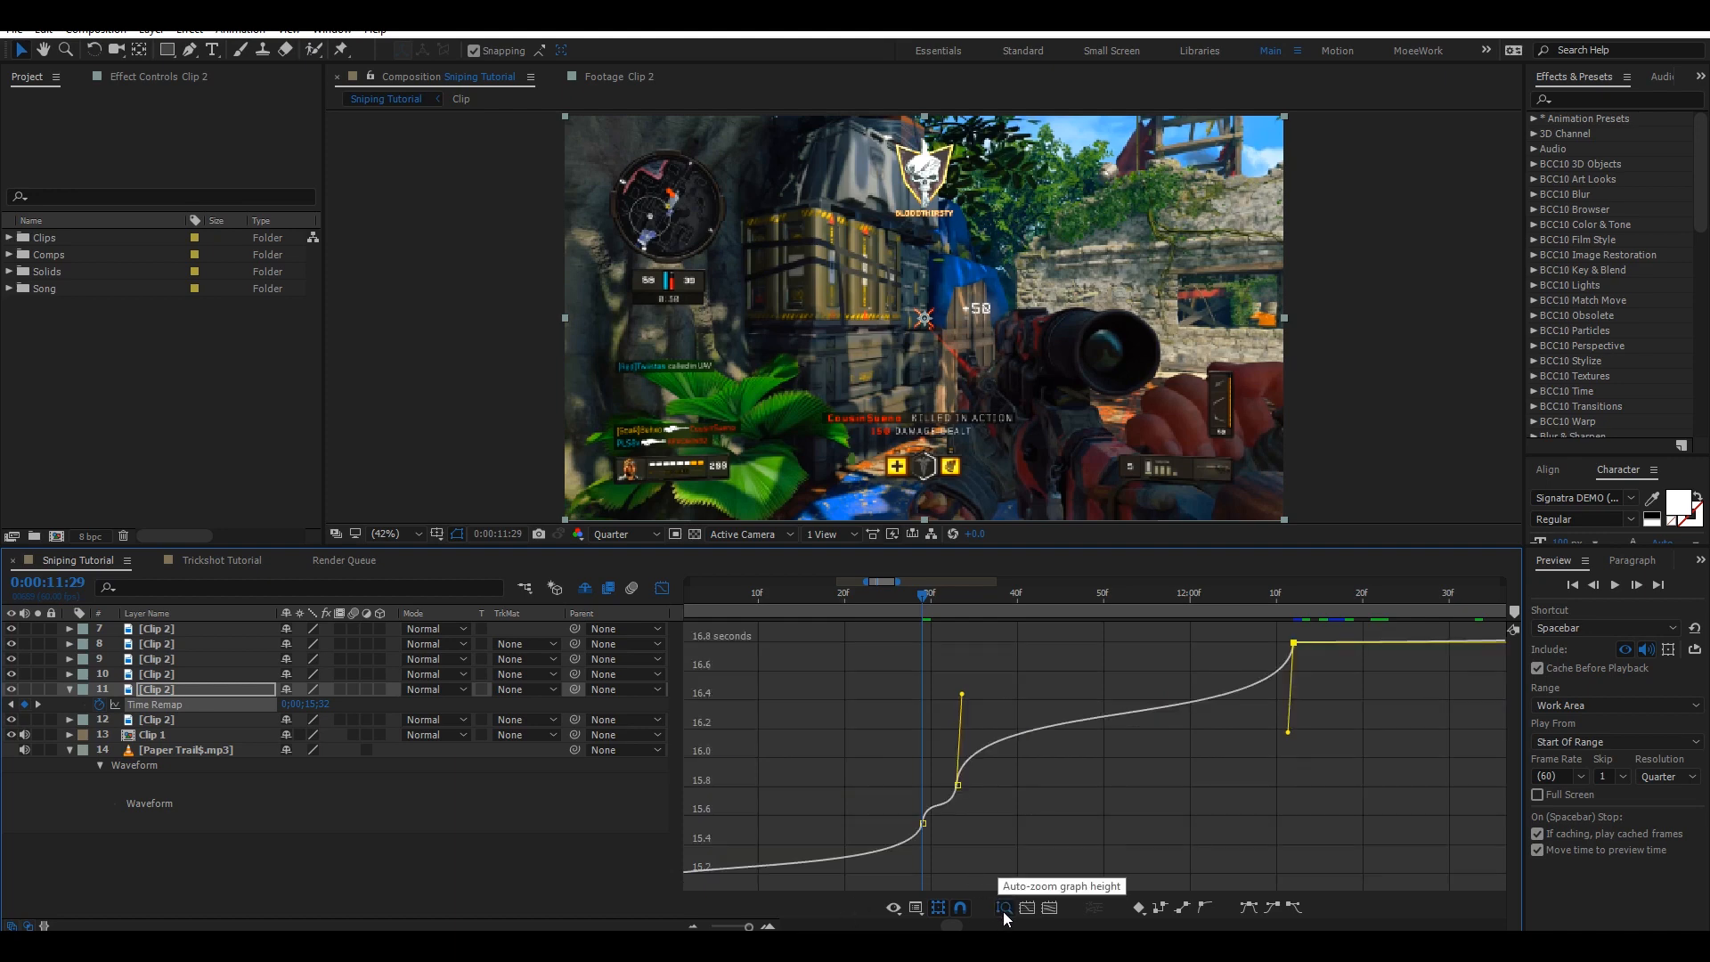
{"action": "left_click", "coordinate": [1008, 911]}
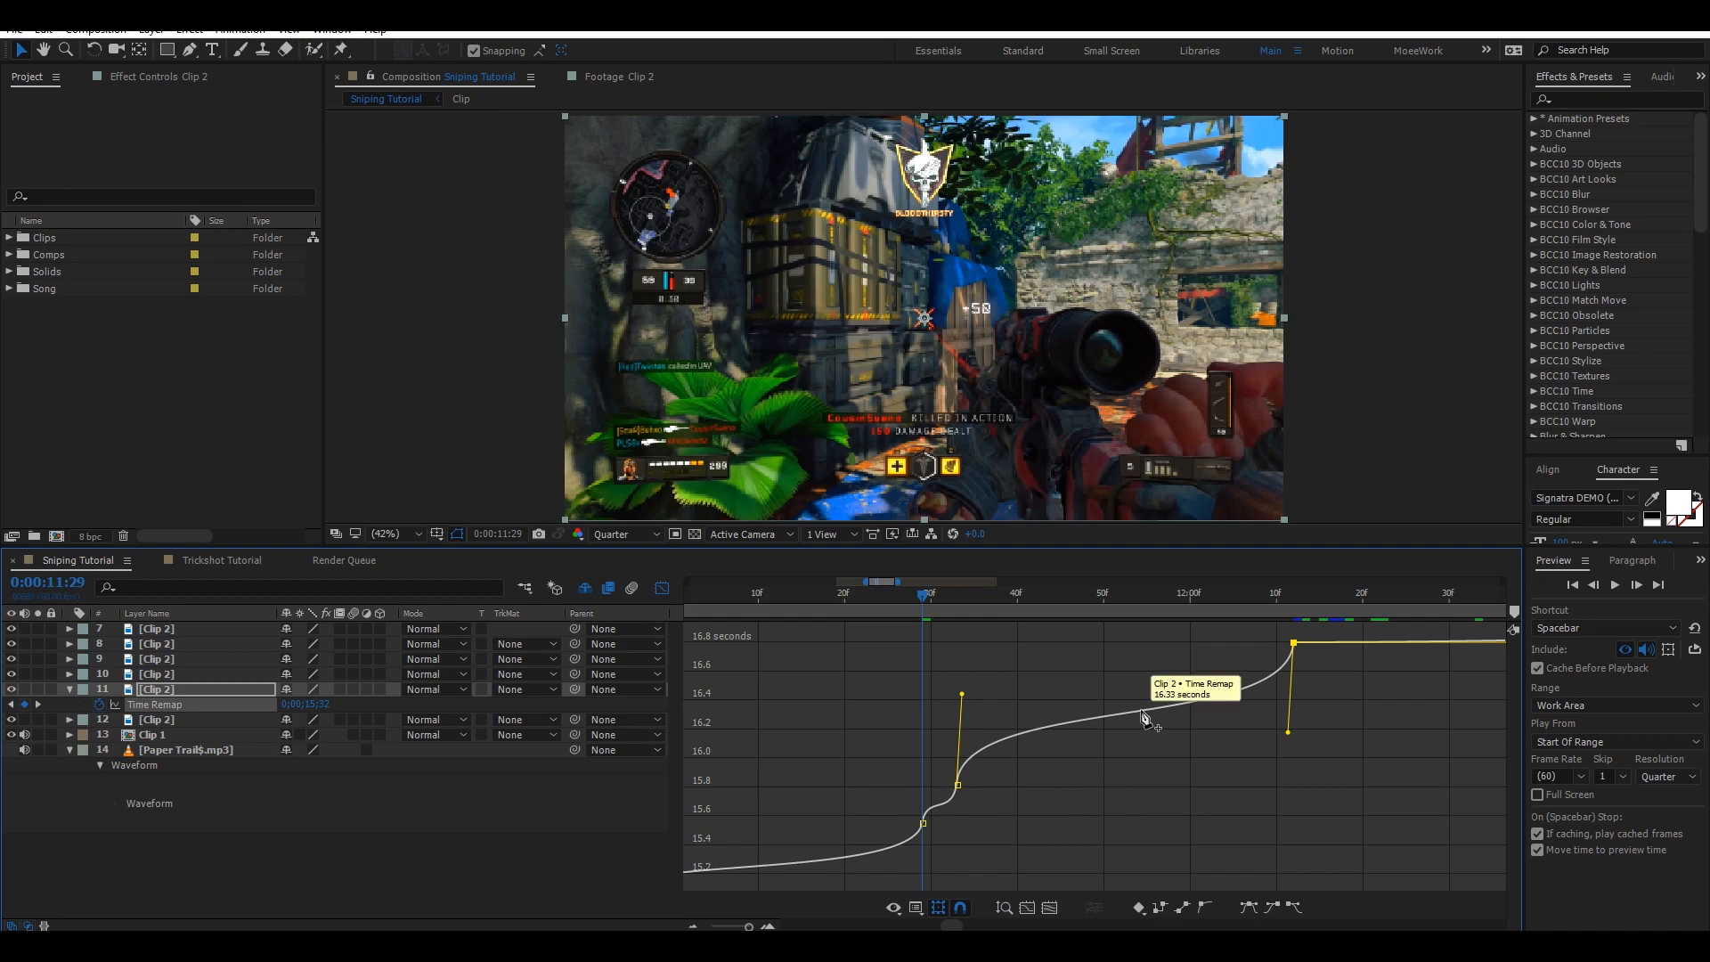
{"action": "scroll", "coordinate": [1138, 715], "scroll_direction": "up", "scroll_amount": 5}
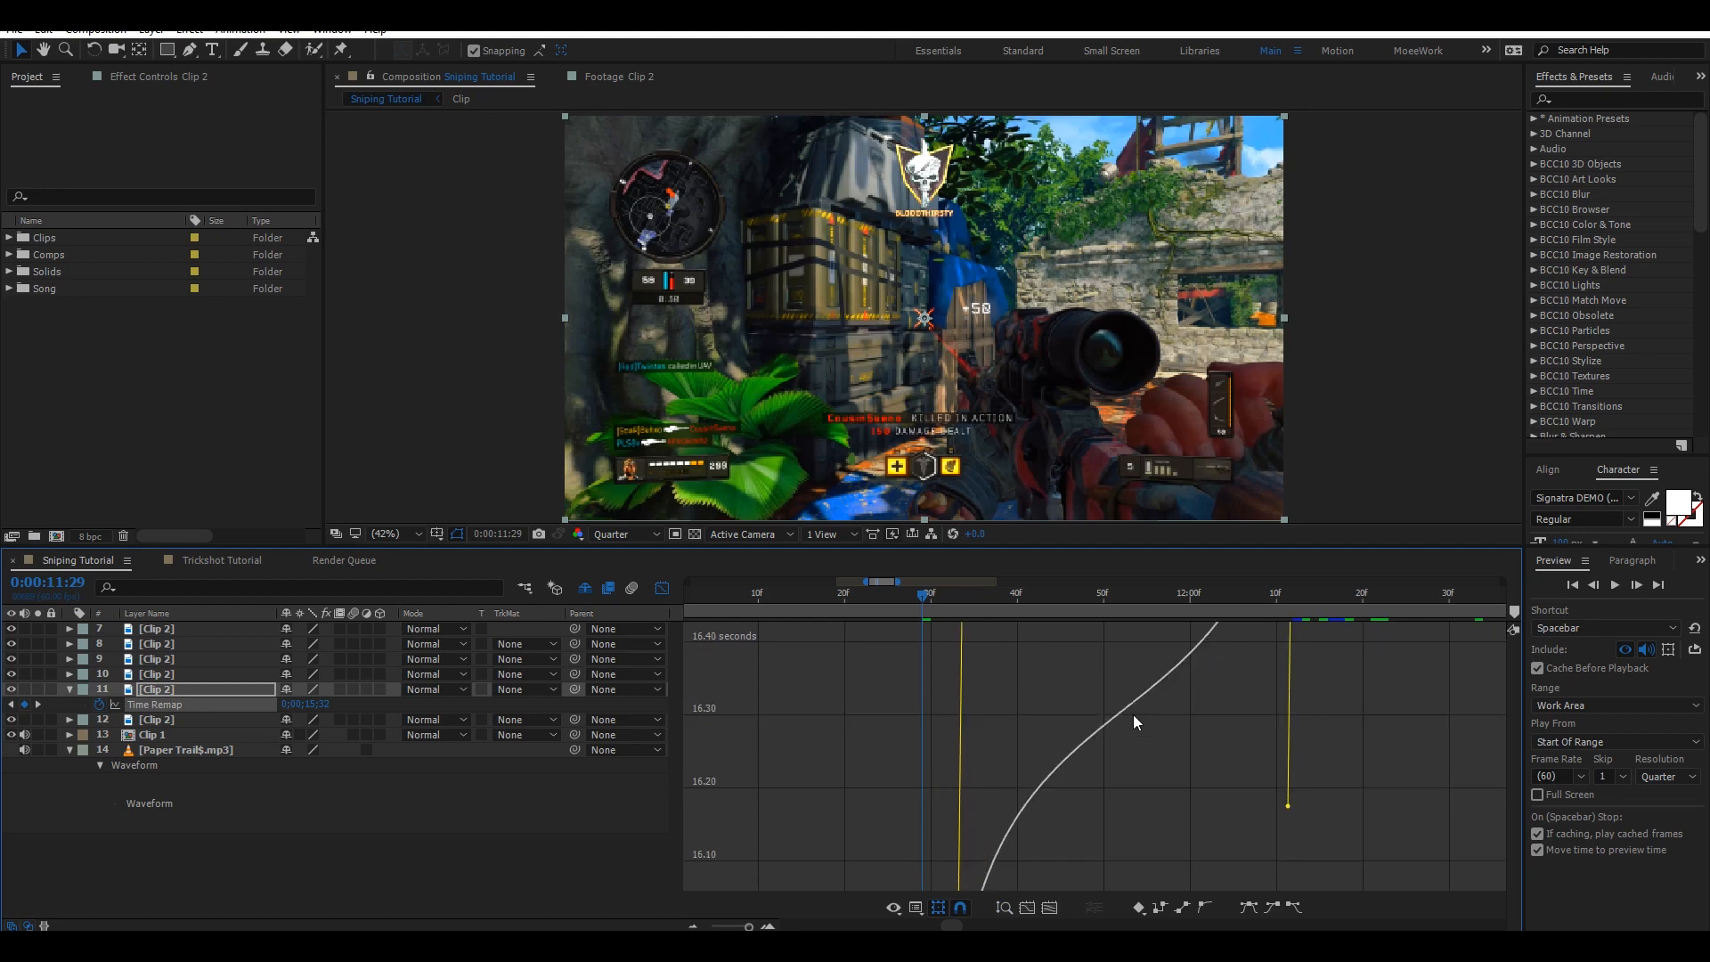
{"action": "scroll", "coordinate": [1133, 714], "scroll_direction": "down", "scroll_amount": 3}
{"action": "scroll", "coordinate": [1133, 714], "scroll_direction": "up", "scroll_amount": 2}
{"action": "scroll", "coordinate": [1131, 718], "scroll_direction": "down", "scroll_amount": 2}
{"action": "scroll", "coordinate": [1129, 719], "scroll_direction": "up", "scroll_amount": 3}
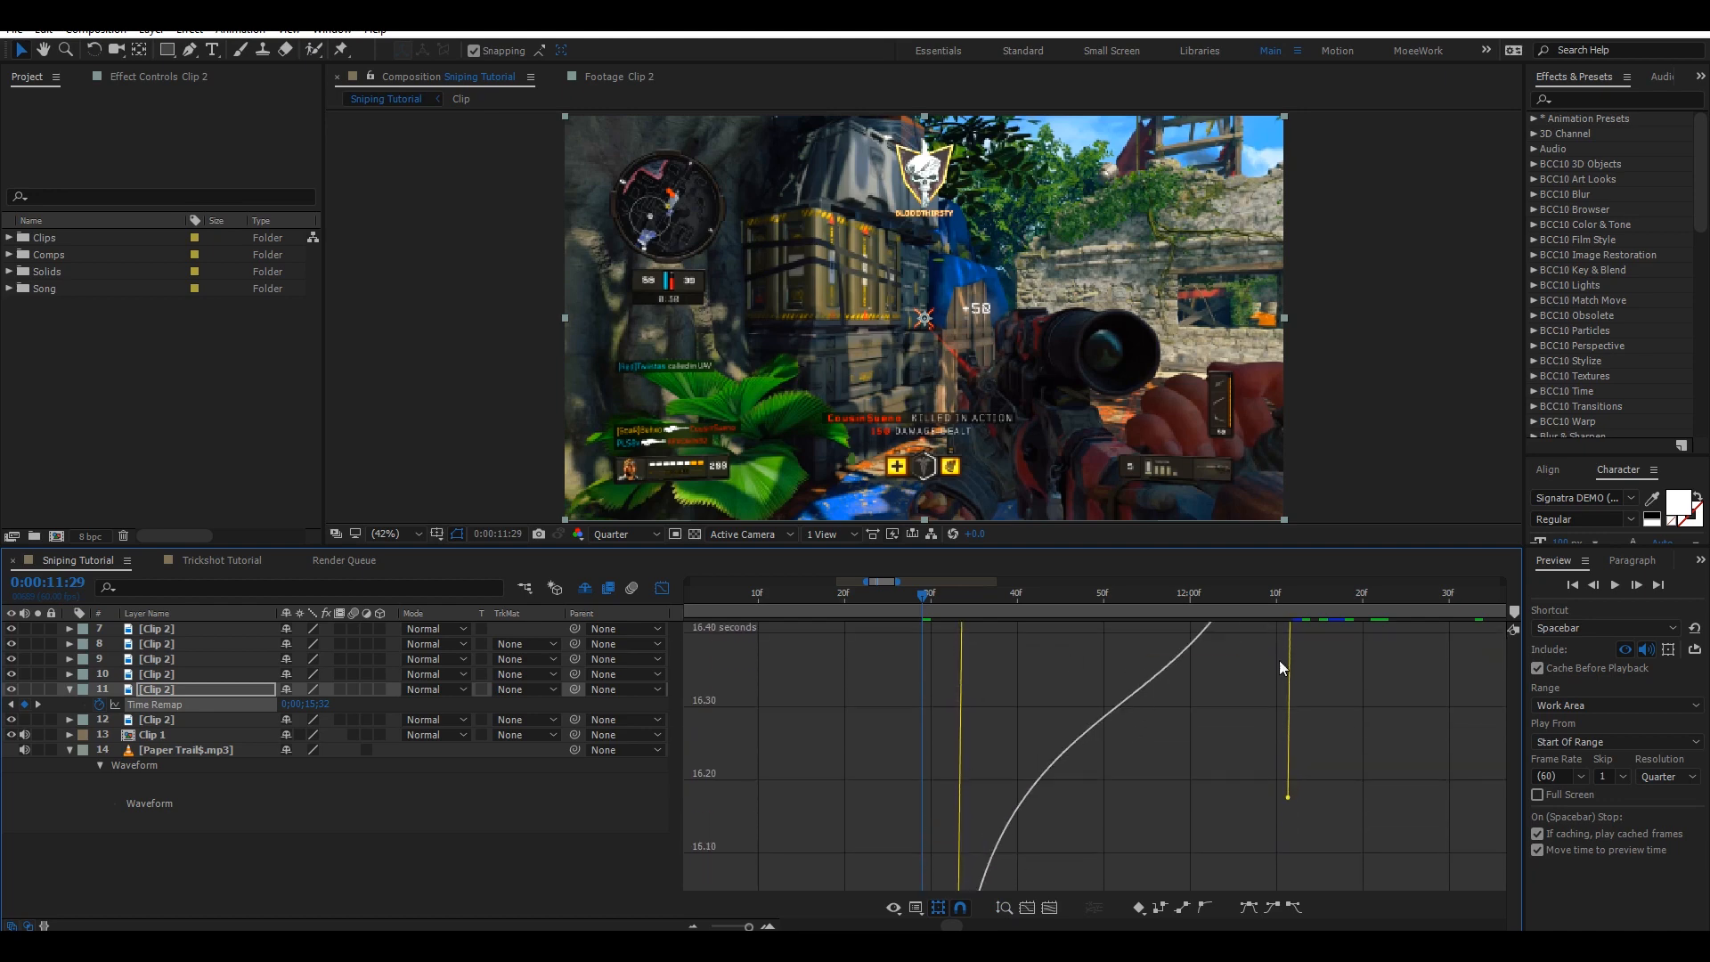
{"action": "scroll", "coordinate": [1107, 717], "scroll_direction": "down", "scroll_amount": 5}
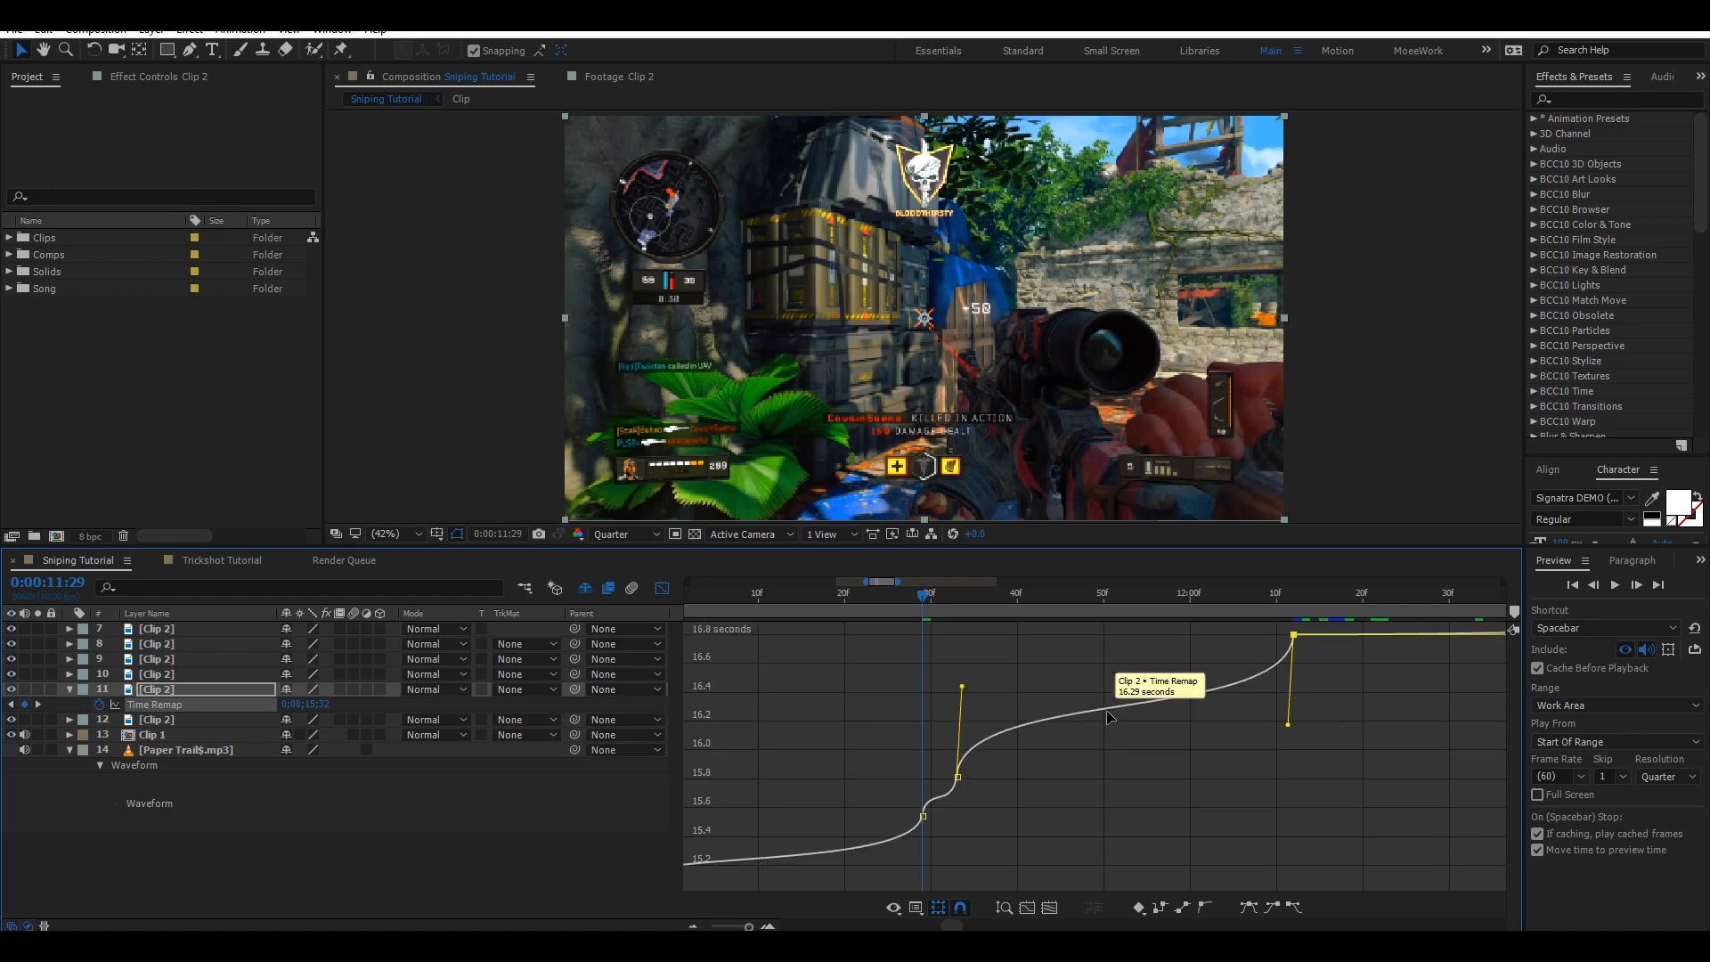
{"action": "scroll", "coordinate": [1087, 728], "scroll_direction": "down", "scroll_amount": 2}
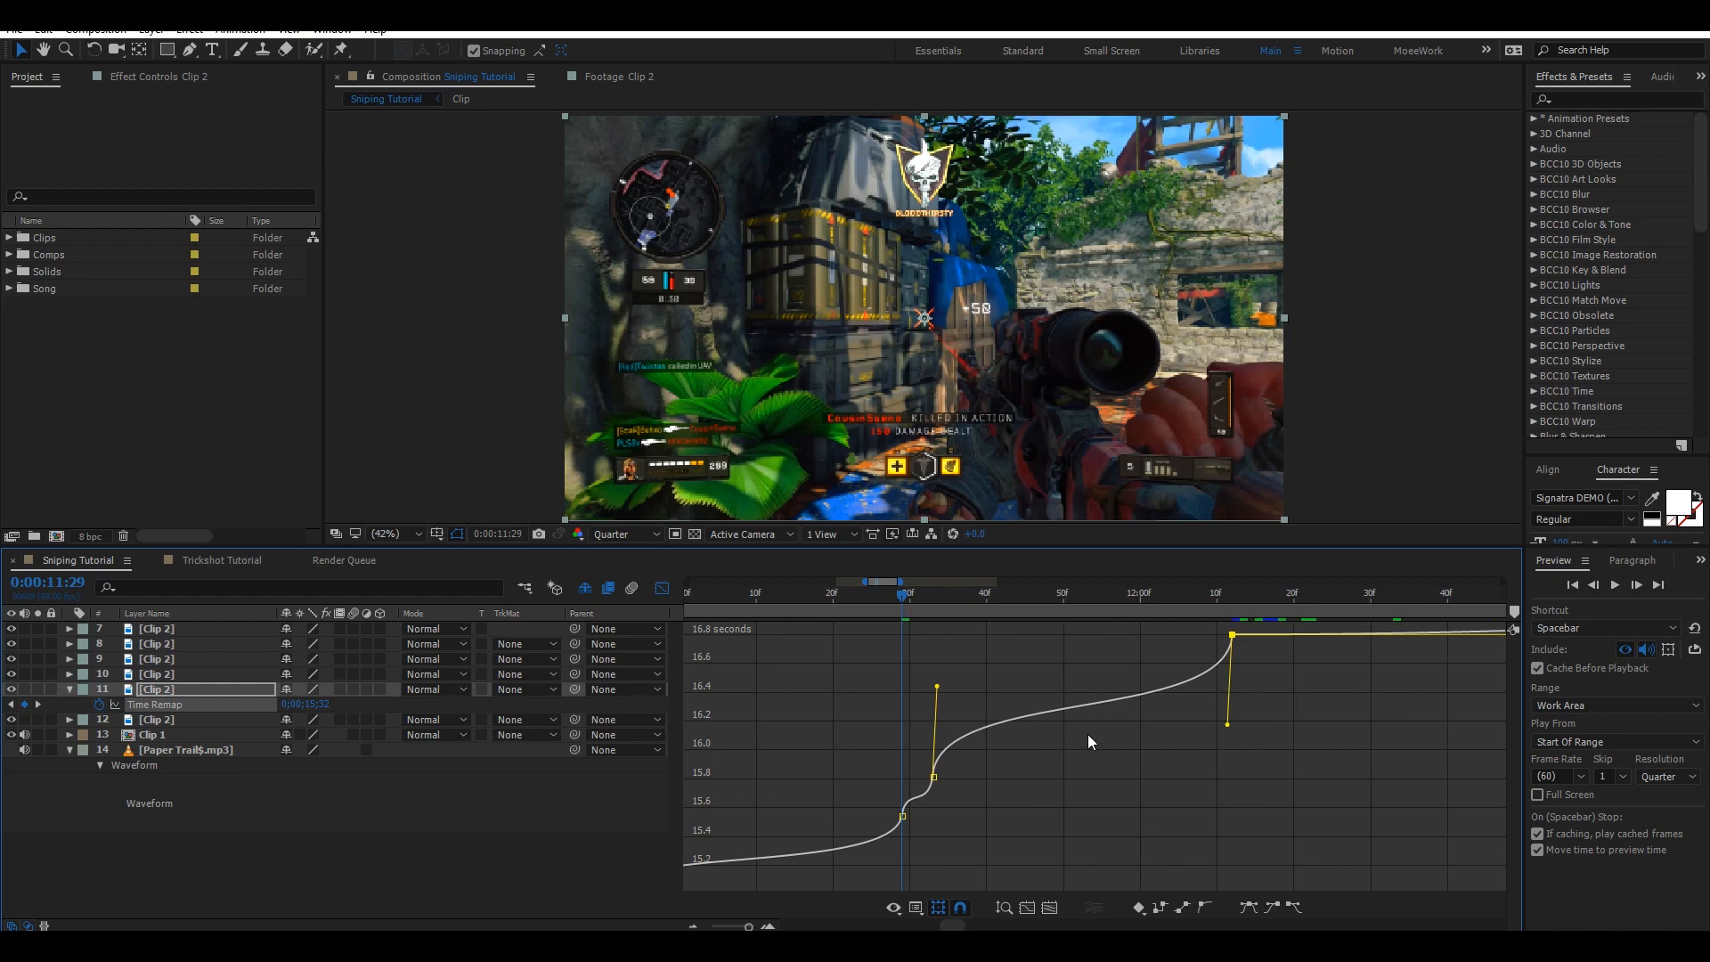
{"action": "scroll", "coordinate": [1067, 743], "scroll_direction": "down", "scroll_amount": 2}
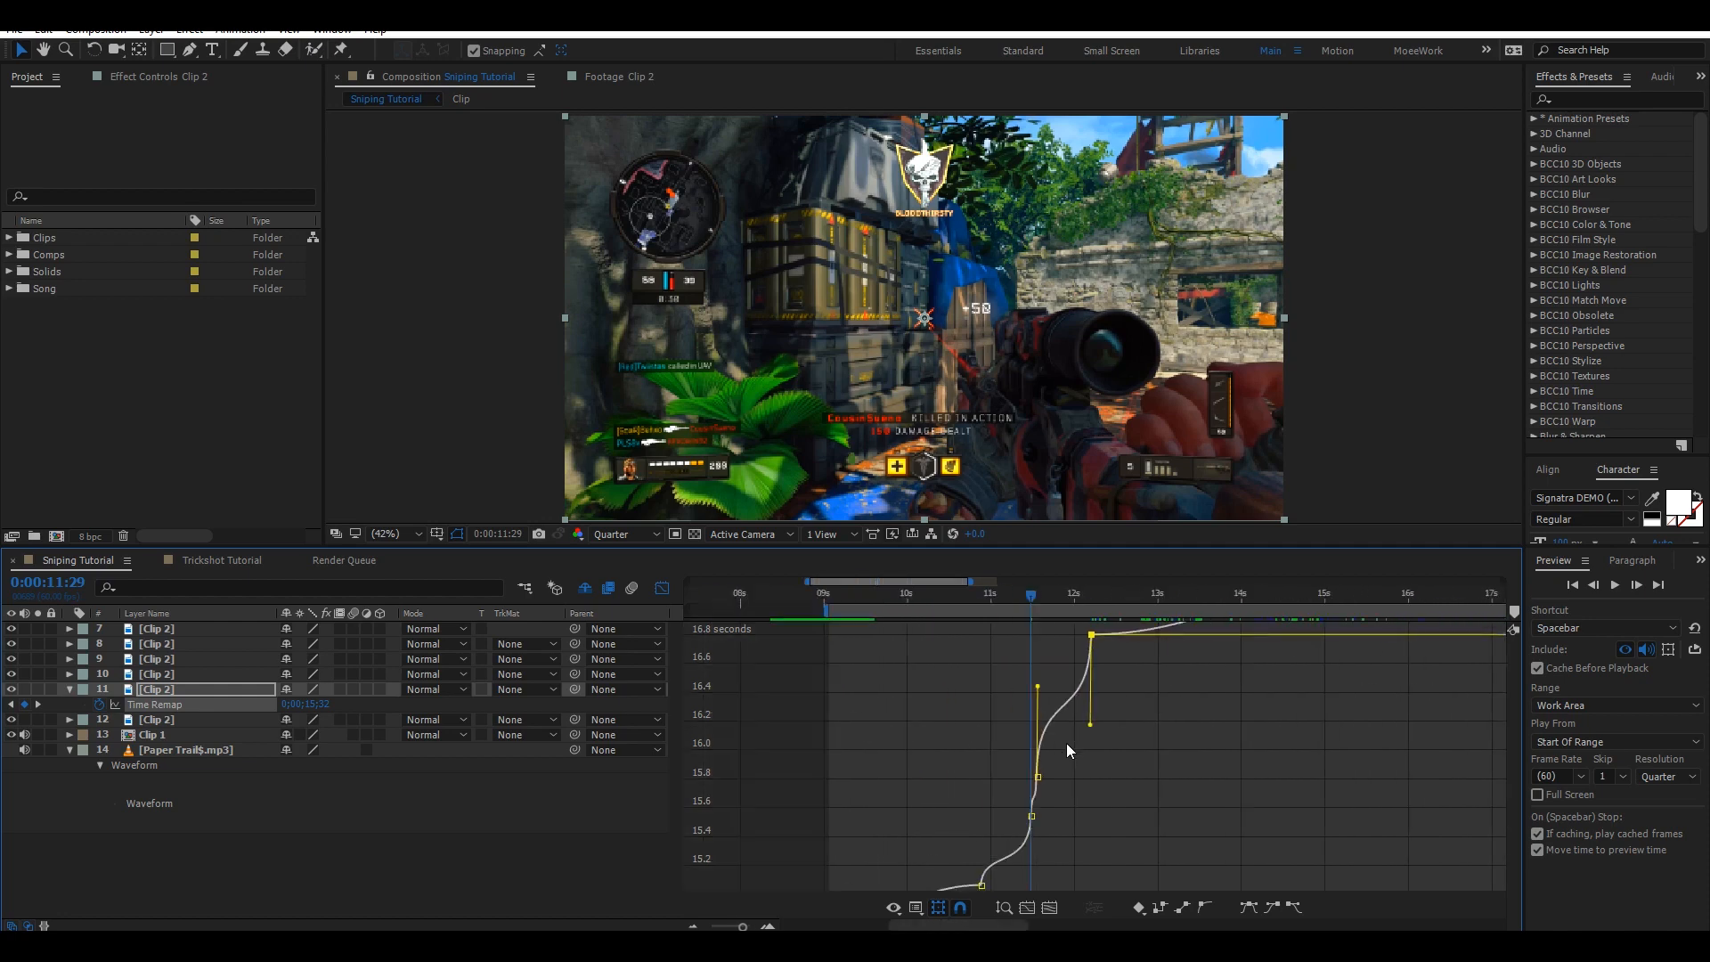
{"action": "left_click", "coordinate": [768, 928]}
{"action": "left_click", "coordinate": [768, 928]}
{"action": "left_click", "coordinate": [695, 927]}
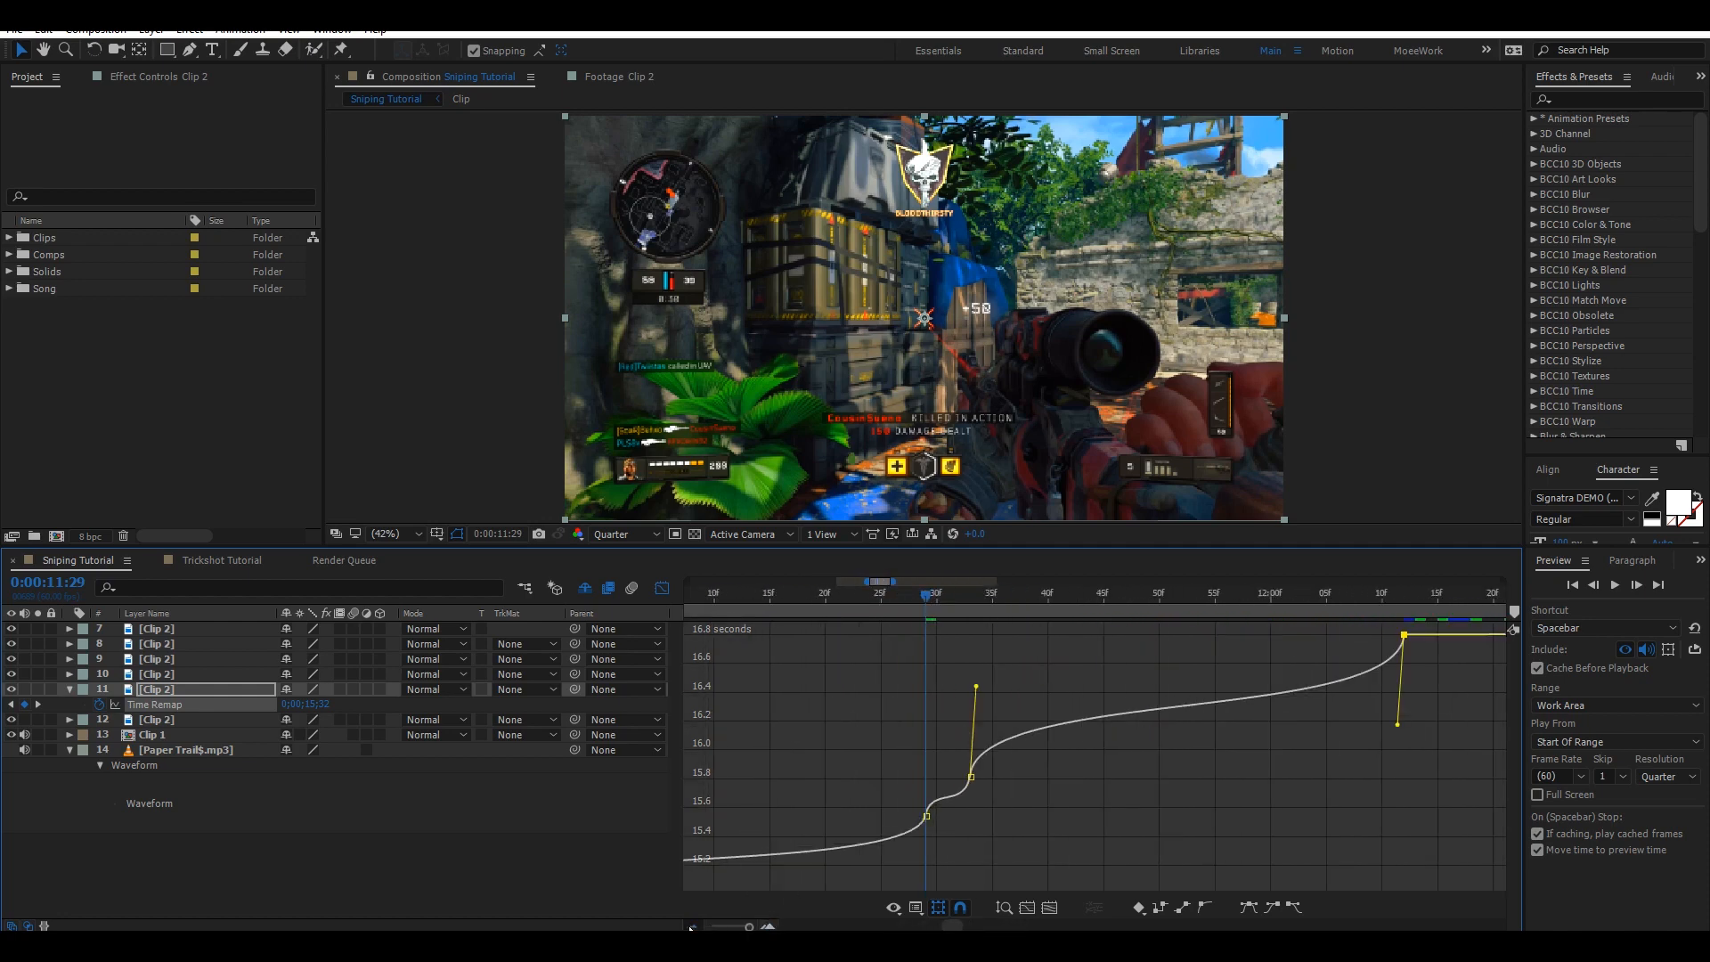
{"action": "left_click", "coordinate": [695, 927]}
{"action": "scroll", "coordinate": [1183, 714], "scroll_direction": "up", "scroll_amount": 3}
{"action": "scroll", "coordinate": [1179, 716], "scroll_direction": "down", "scroll_amount": 1}
{"action": "scroll", "coordinate": [1167, 723], "scroll_direction": "up", "scroll_amount": 1}
{"action": "scroll", "coordinate": [1166, 725], "scroll_direction": "down", "scroll_amount": 5}
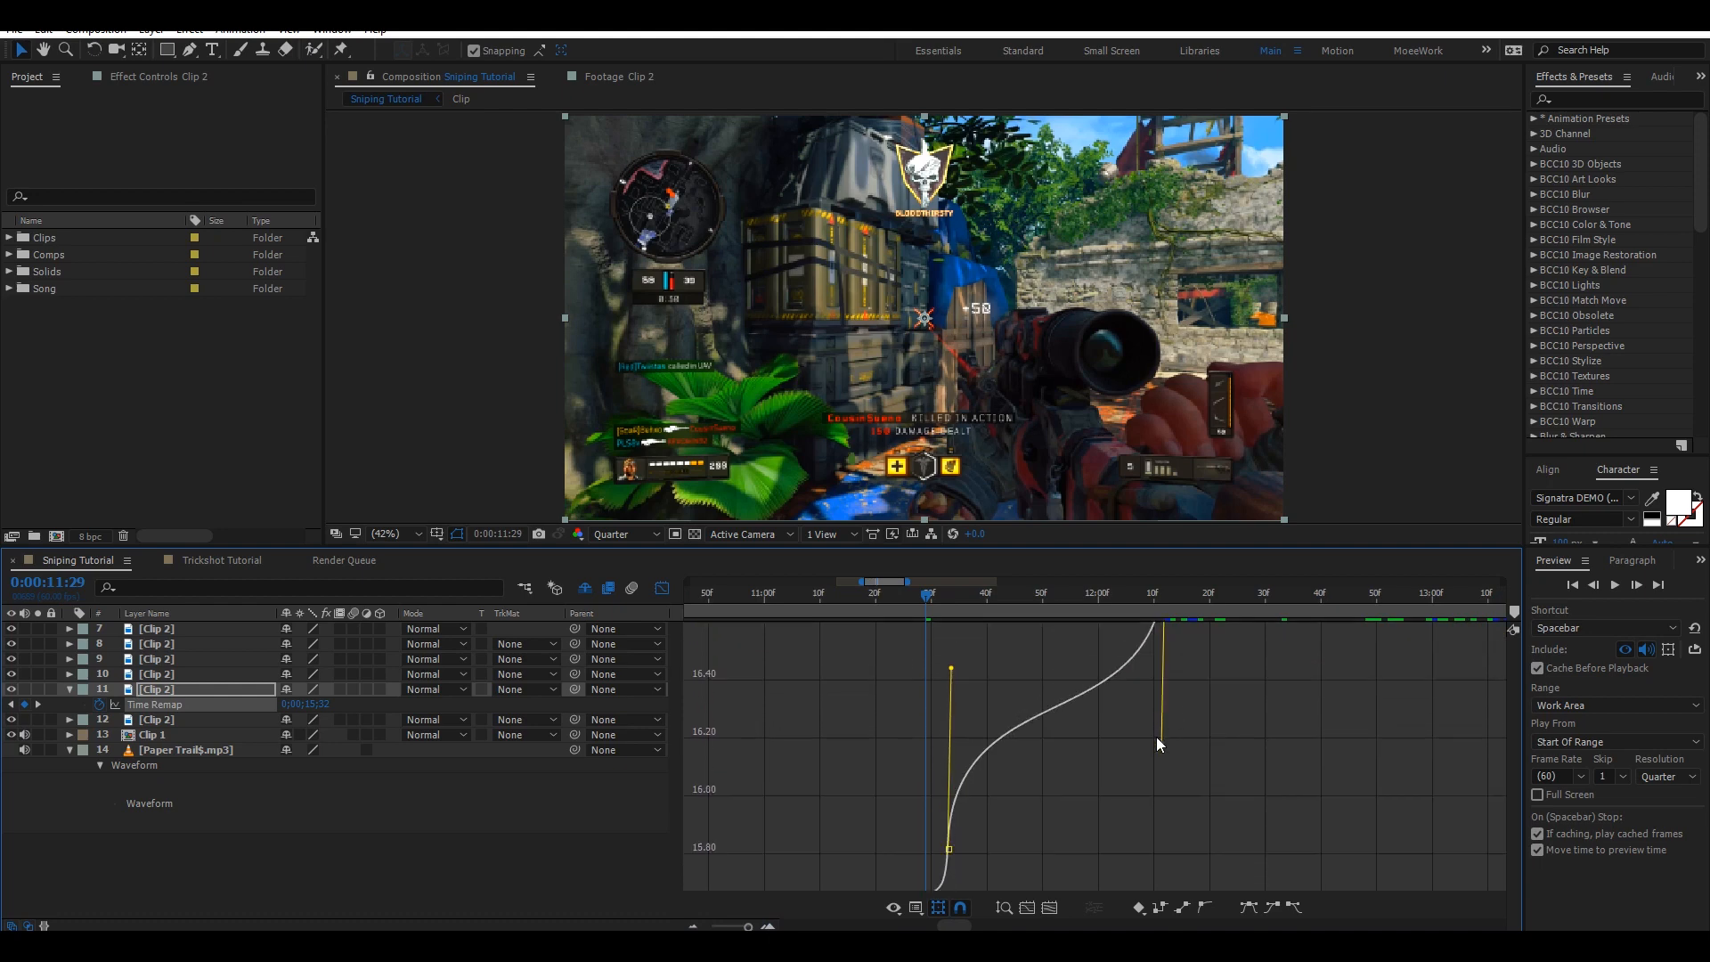
{"action": "scroll", "coordinate": [1141, 750], "scroll_direction": "up", "scroll_amount": 2}
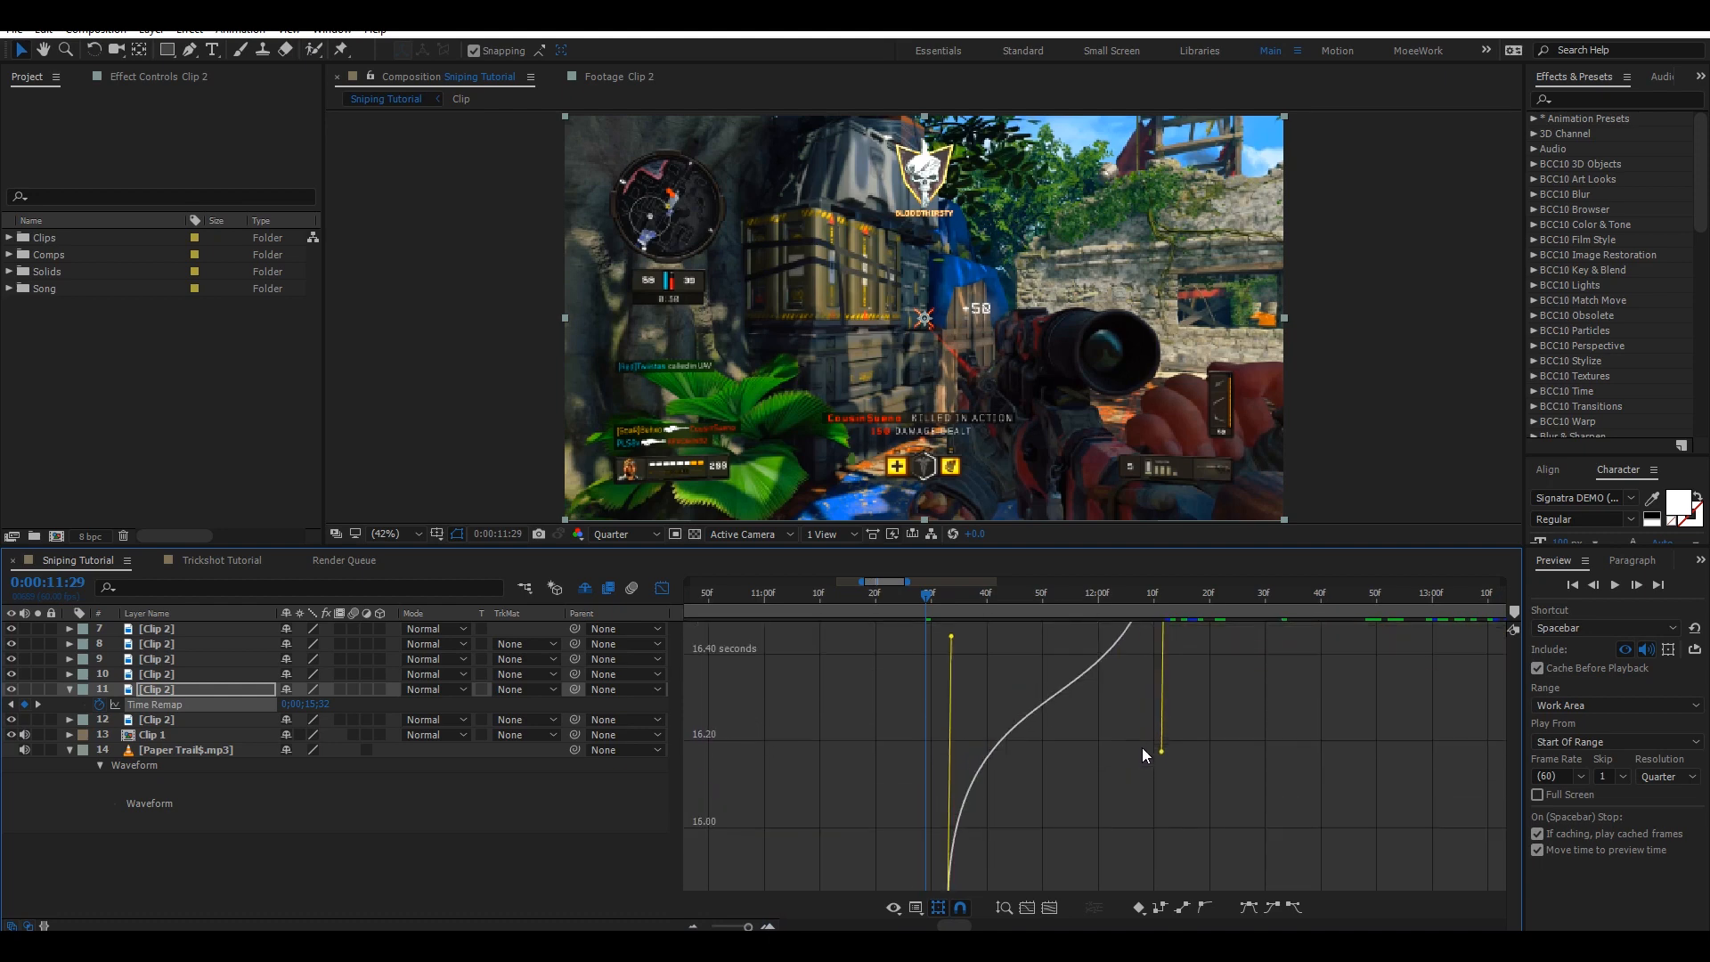
{"action": "scroll", "coordinate": [1142, 746], "scroll_direction": "down", "scroll_amount": 2}
{"action": "scroll", "coordinate": [1142, 746], "scroll_direction": "up", "scroll_amount": 2}
{"action": "scroll", "coordinate": [1144, 742], "scroll_direction": "up", "scroll_amount": 1}
{"action": "scroll", "coordinate": [1147, 734], "scroll_direction": "down", "scroll_amount": 3}
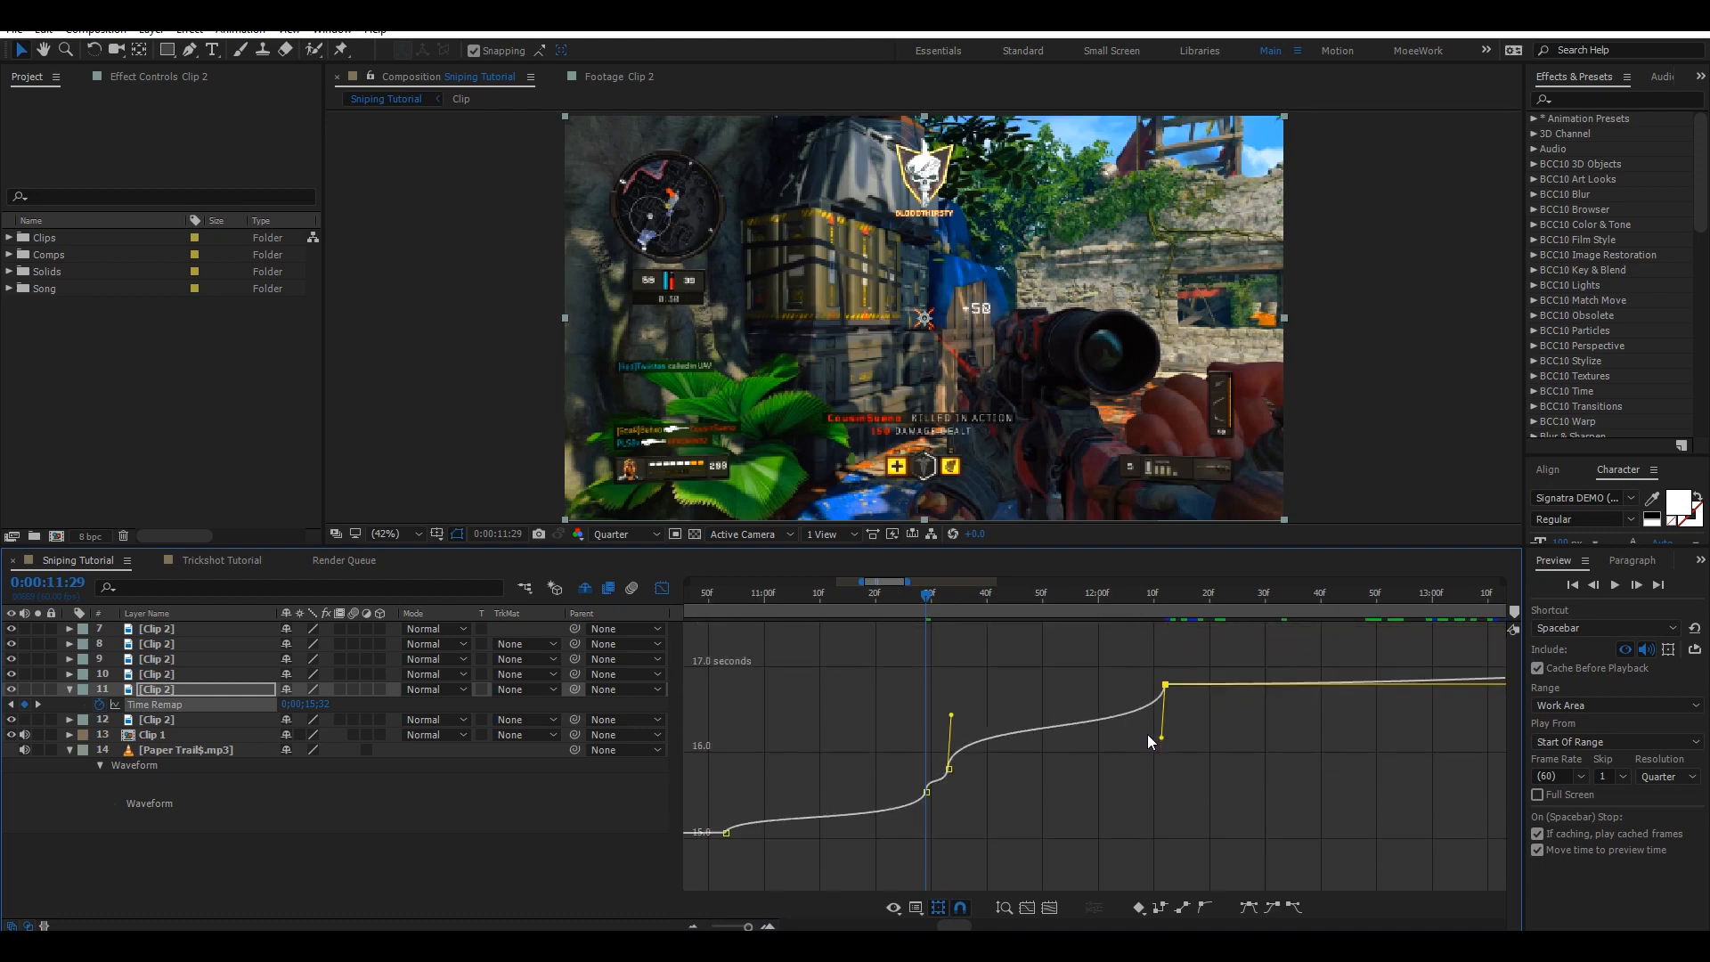
{"action": "scroll", "coordinate": [1147, 734], "scroll_direction": "up", "scroll_amount": 3}
{"action": "scroll", "coordinate": [1094, 703], "scroll_direction": "down", "scroll_amount": 2}
{"action": "scroll", "coordinate": [1091, 710], "scroll_direction": "up", "scroll_amount": 2}
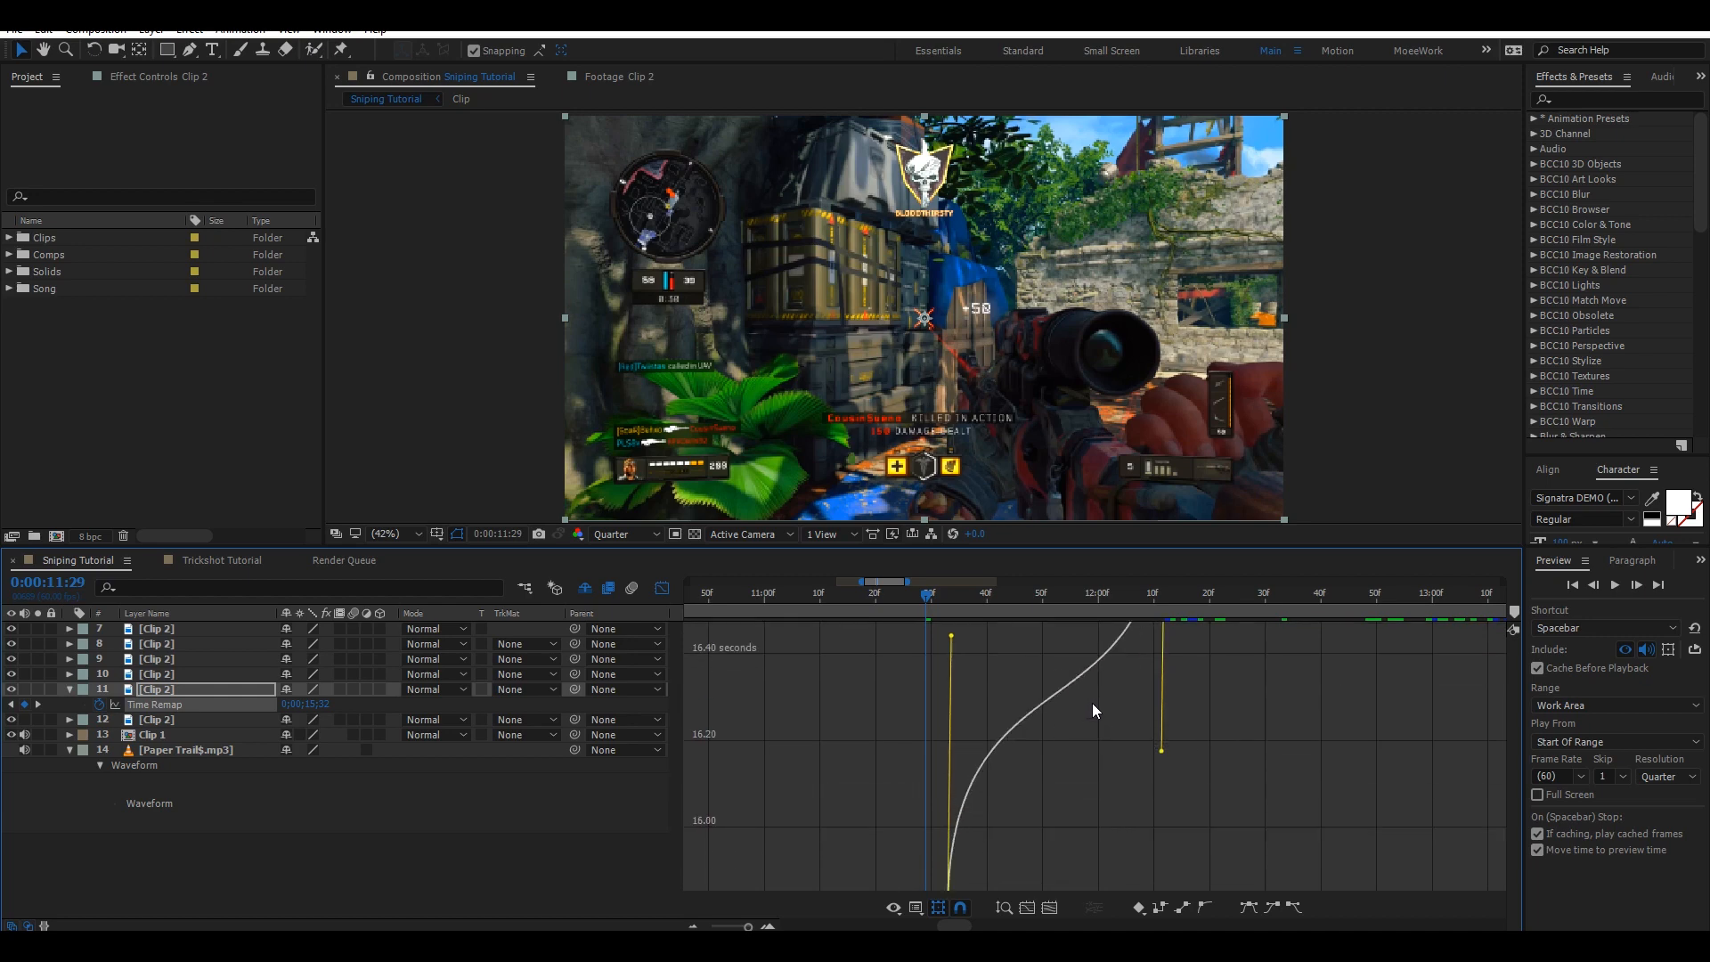
{"action": "scroll", "coordinate": [1095, 708], "scroll_direction": "down", "scroll_amount": 4}
{"action": "scroll", "coordinate": [1092, 702], "scroll_direction": "down", "scroll_amount": 4}
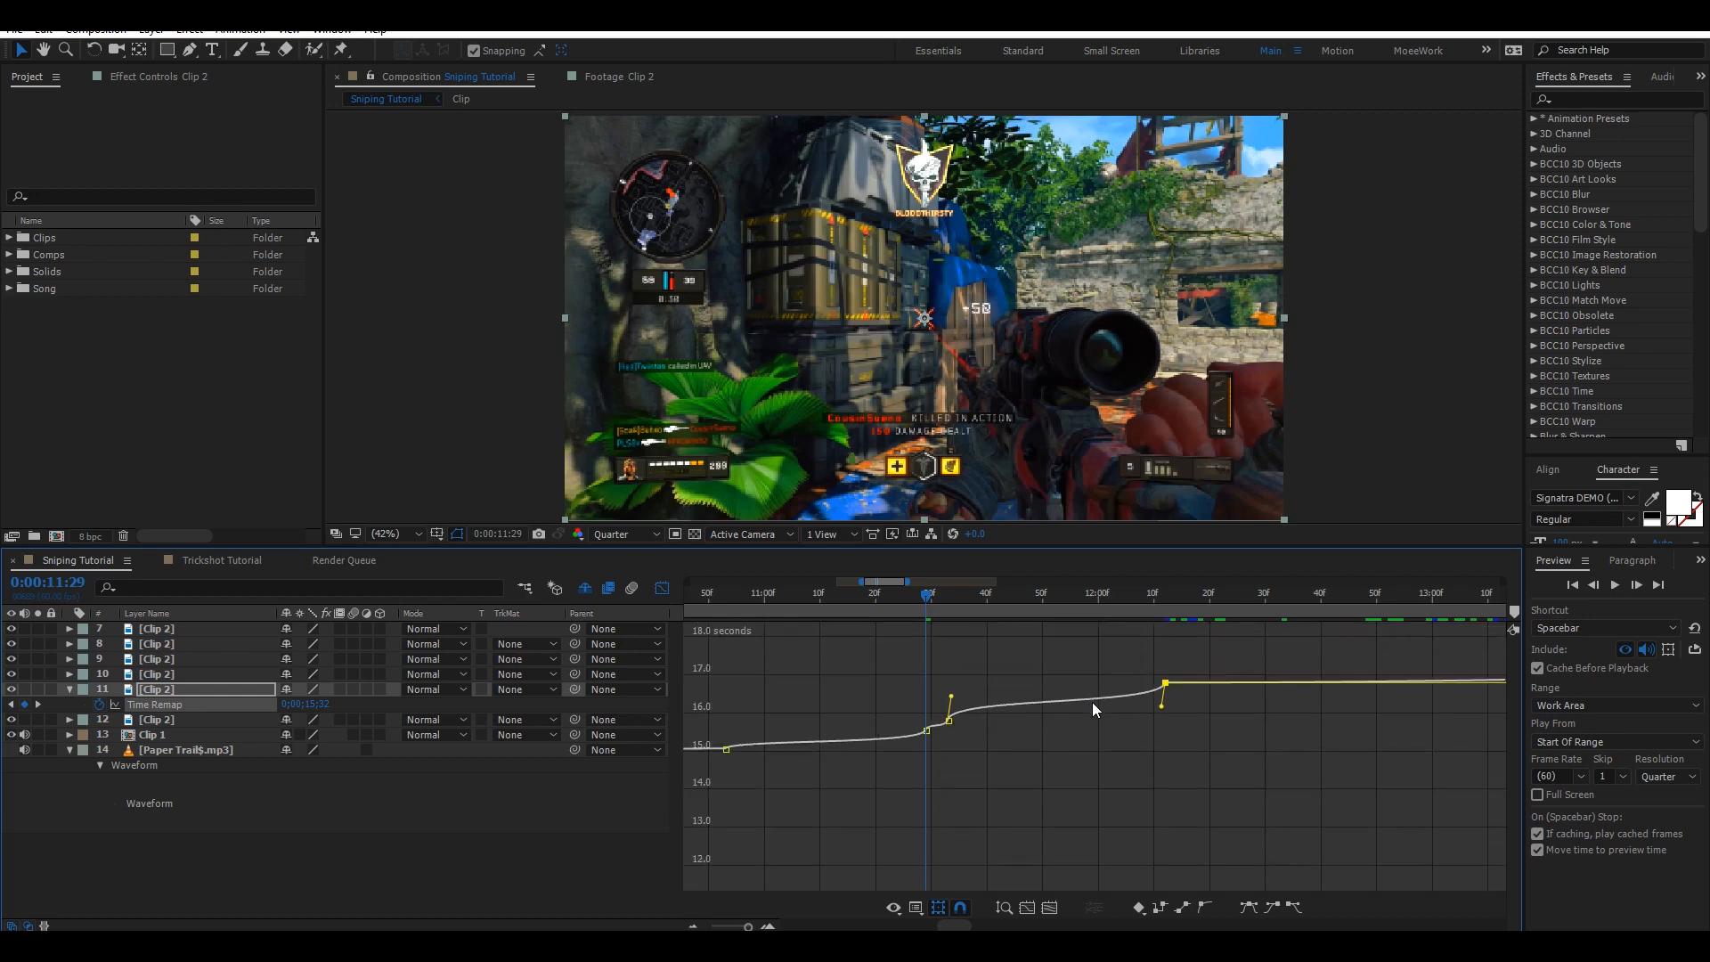
{"action": "scroll", "coordinate": [1072, 677], "scroll_direction": "up", "scroll_amount": 6}
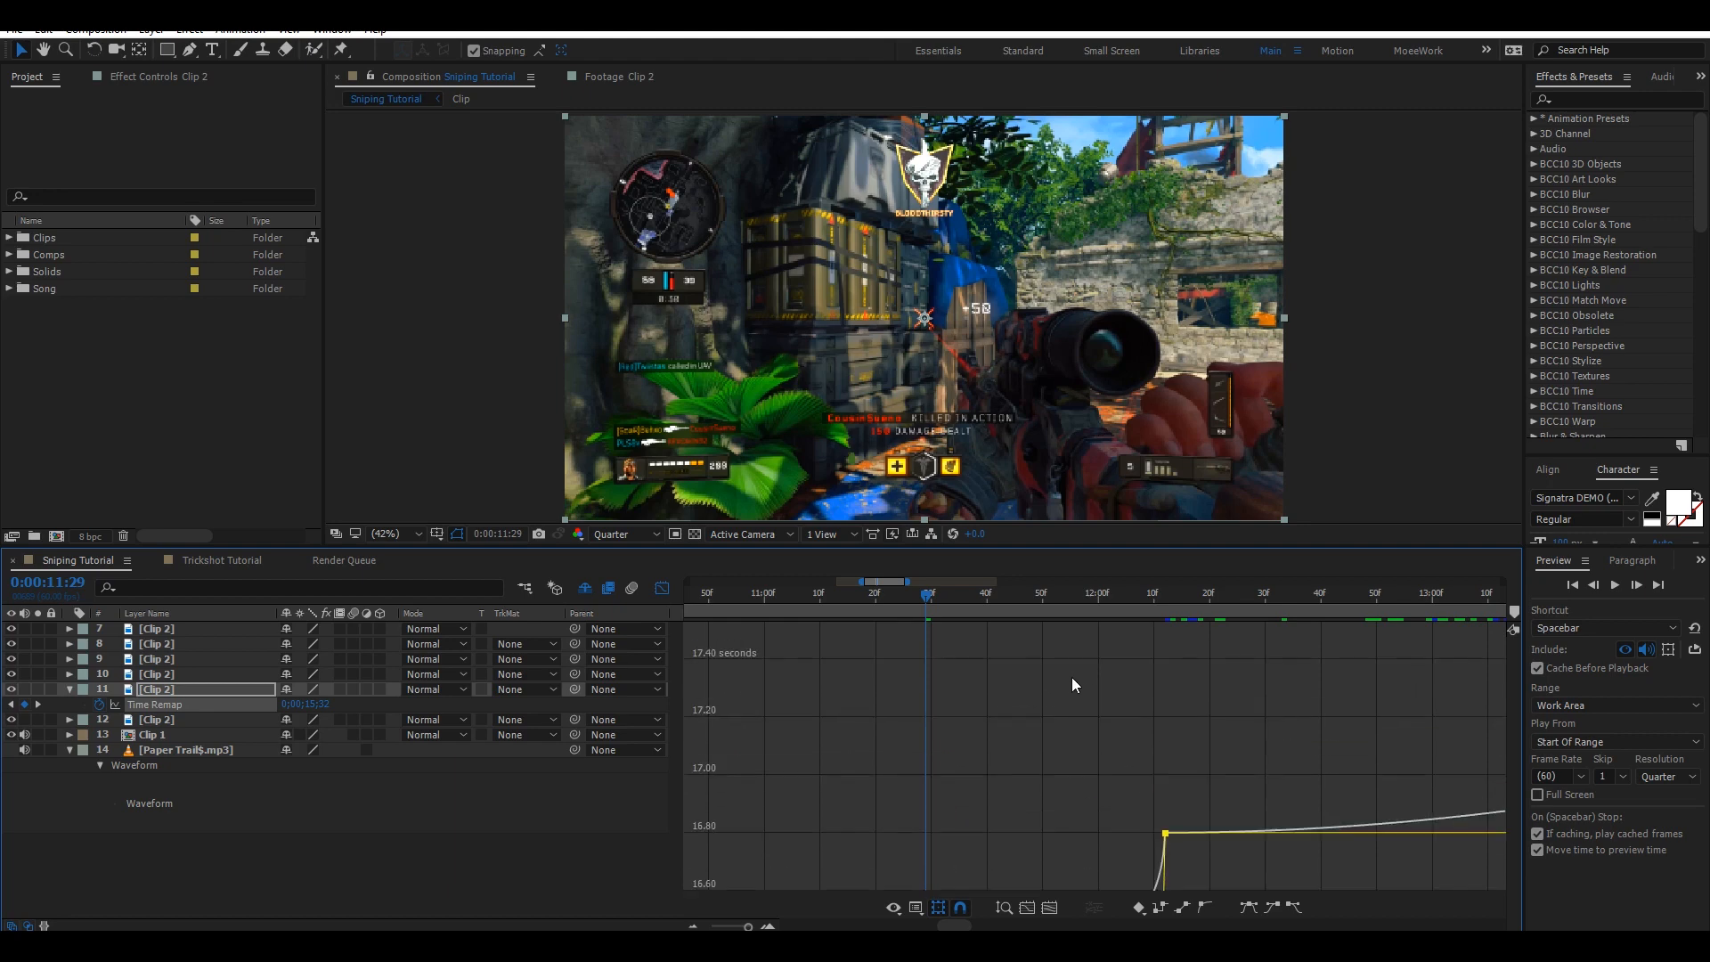
{"action": "left_click_drag", "start_coordinate": [1072, 814], "coordinate": [1127, 608]}
{"action": "left_click_drag", "start_coordinate": [1113, 750], "coordinate": [1097, 649]}
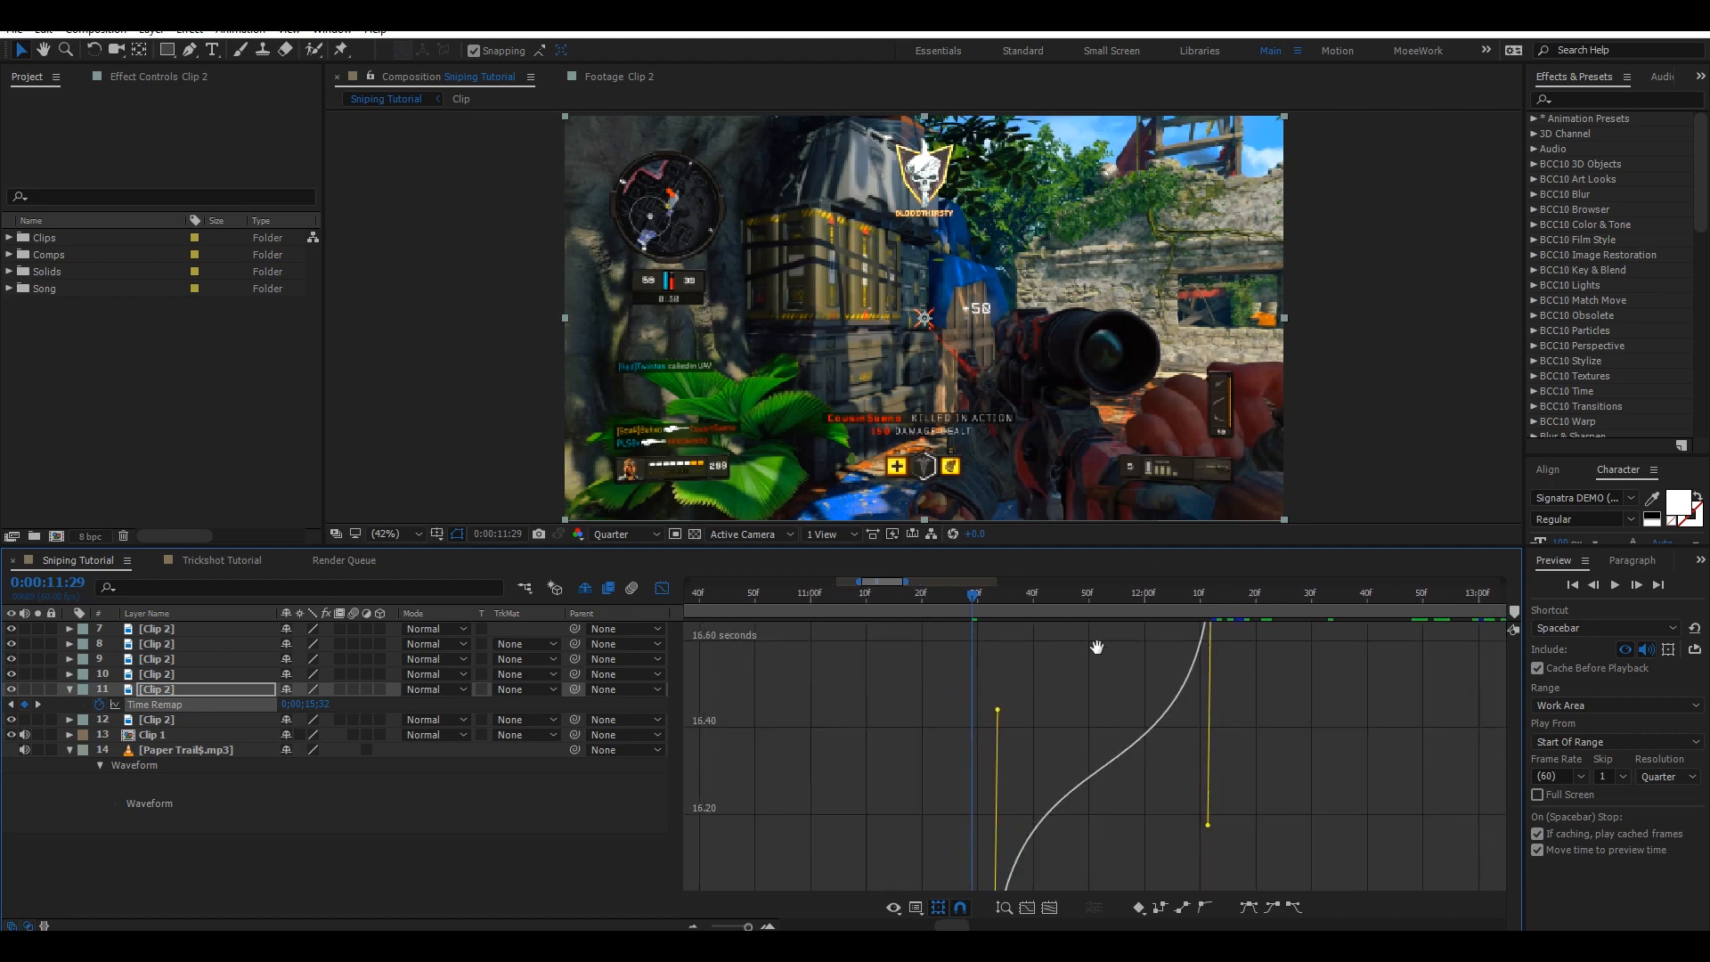
{"action": "left_click_drag", "start_coordinate": [1112, 753], "coordinate": [1041, 734]}
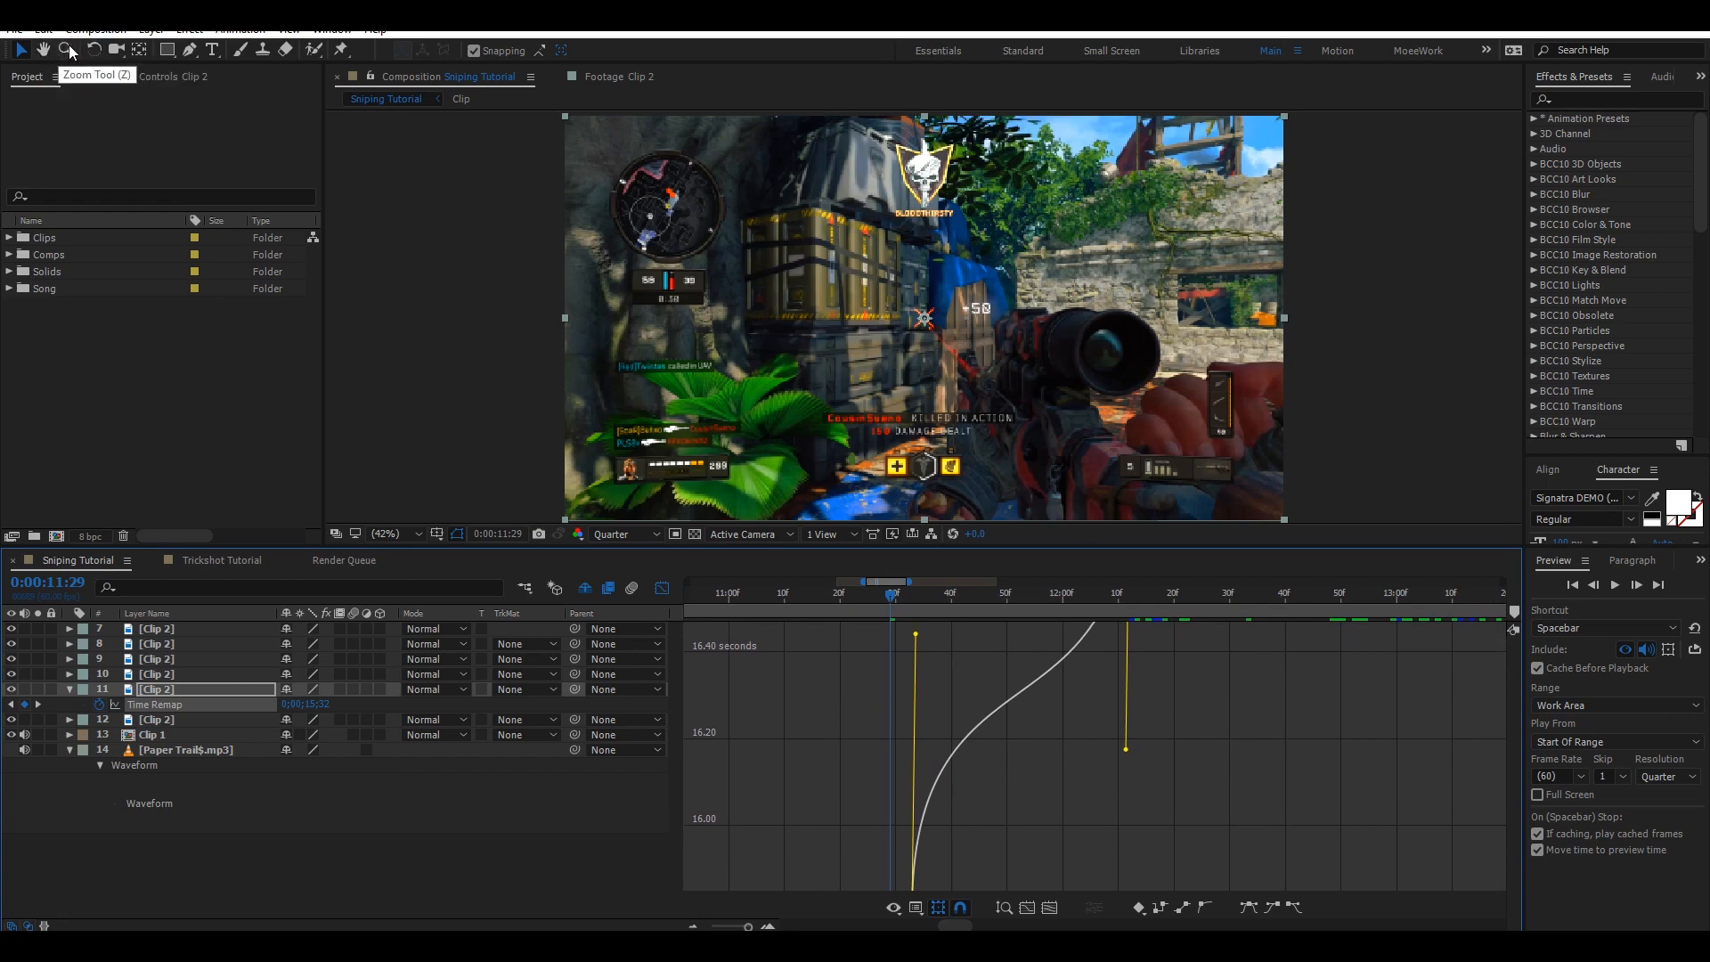
{"action": "scroll", "coordinate": [996, 730], "scroll_direction": "down", "scroll_amount": 4}
{"action": "scroll", "coordinate": [994, 725], "scroll_direction": "up", "scroll_amount": 6}
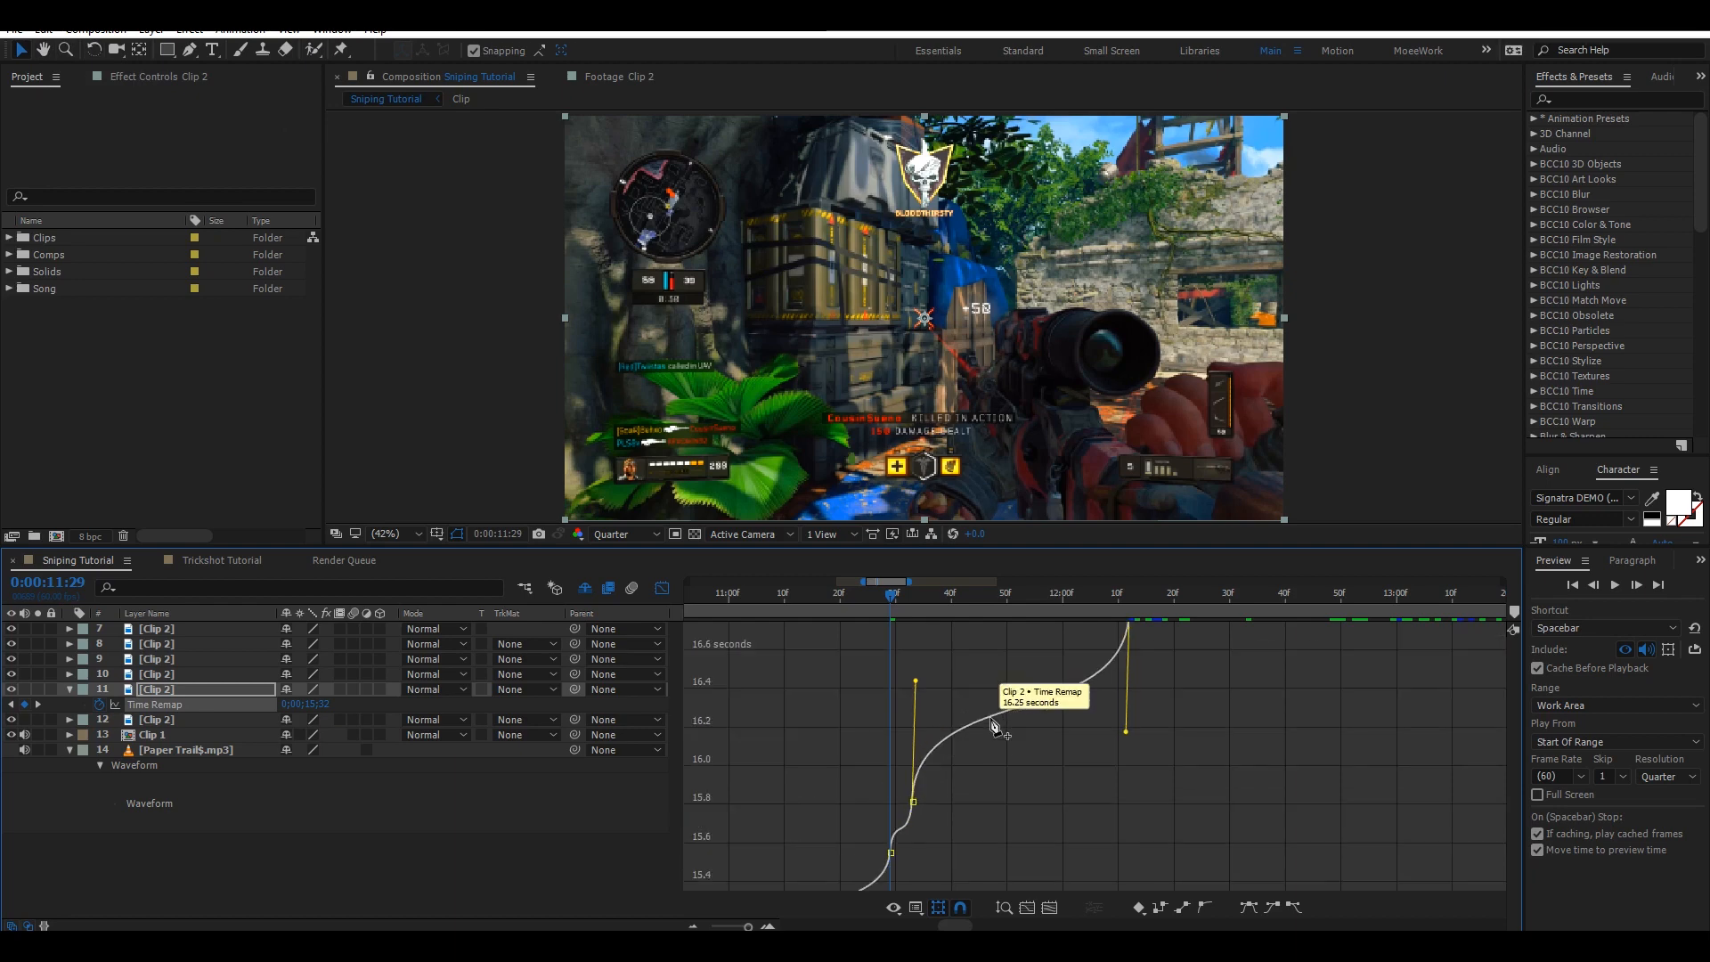
{"action": "scroll", "coordinate": [990, 720], "scroll_direction": "down", "scroll_amount": 2}
{"action": "scroll", "coordinate": [995, 728], "scroll_direction": "down", "scroll_amount": 3}
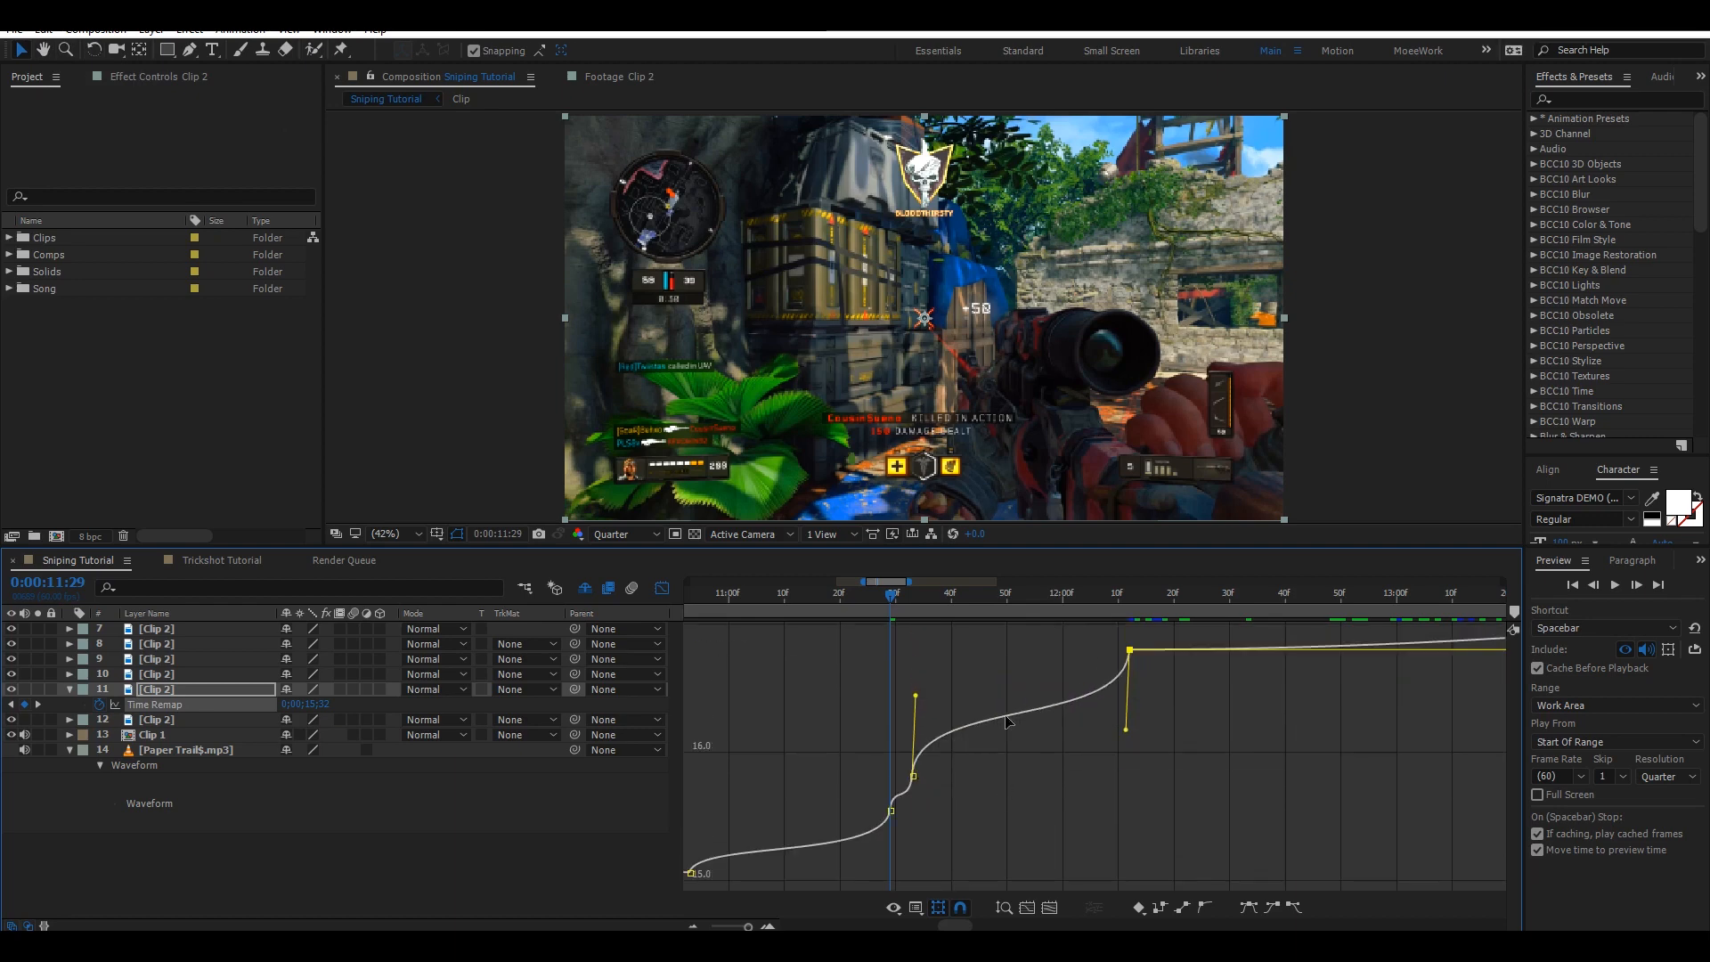
{"action": "scroll", "coordinate": [946, 703], "scroll_direction": "up", "scroll_amount": 3}
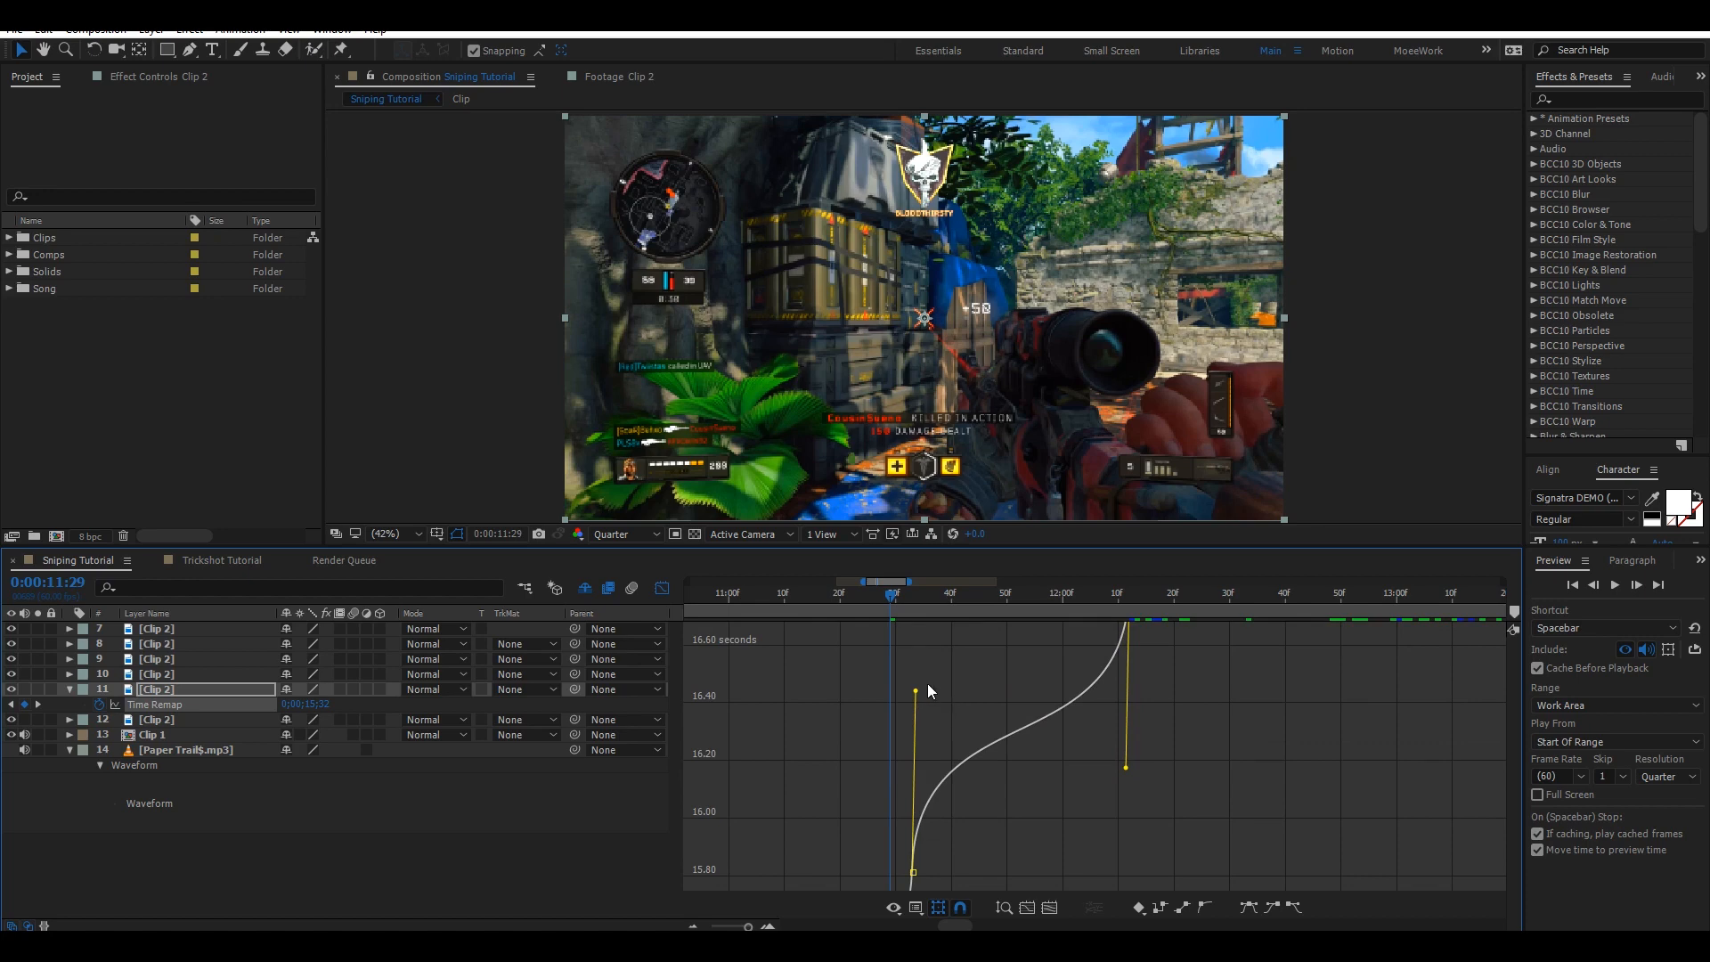
{"action": "left_click_drag", "start_coordinate": [914, 692], "coordinate": [915, 717]}
{"action": "left_click_drag", "start_coordinate": [1130, 766], "coordinate": [1129, 774]}
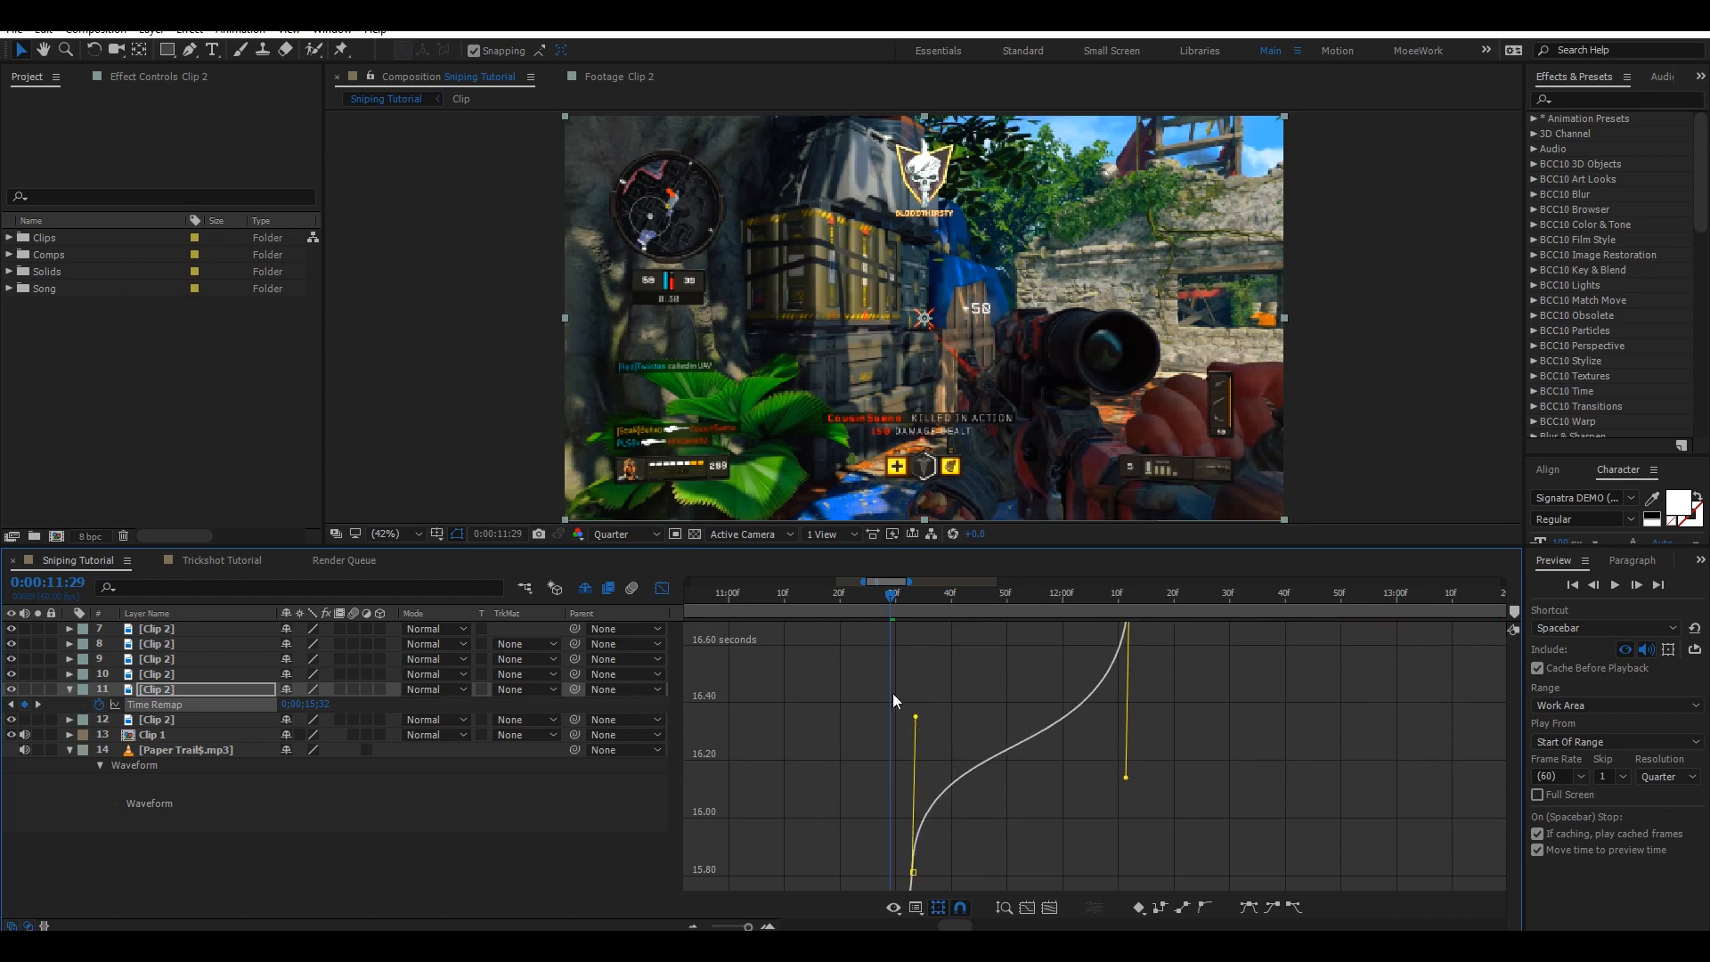
{"action": "left_click", "coordinate": [998, 908]}
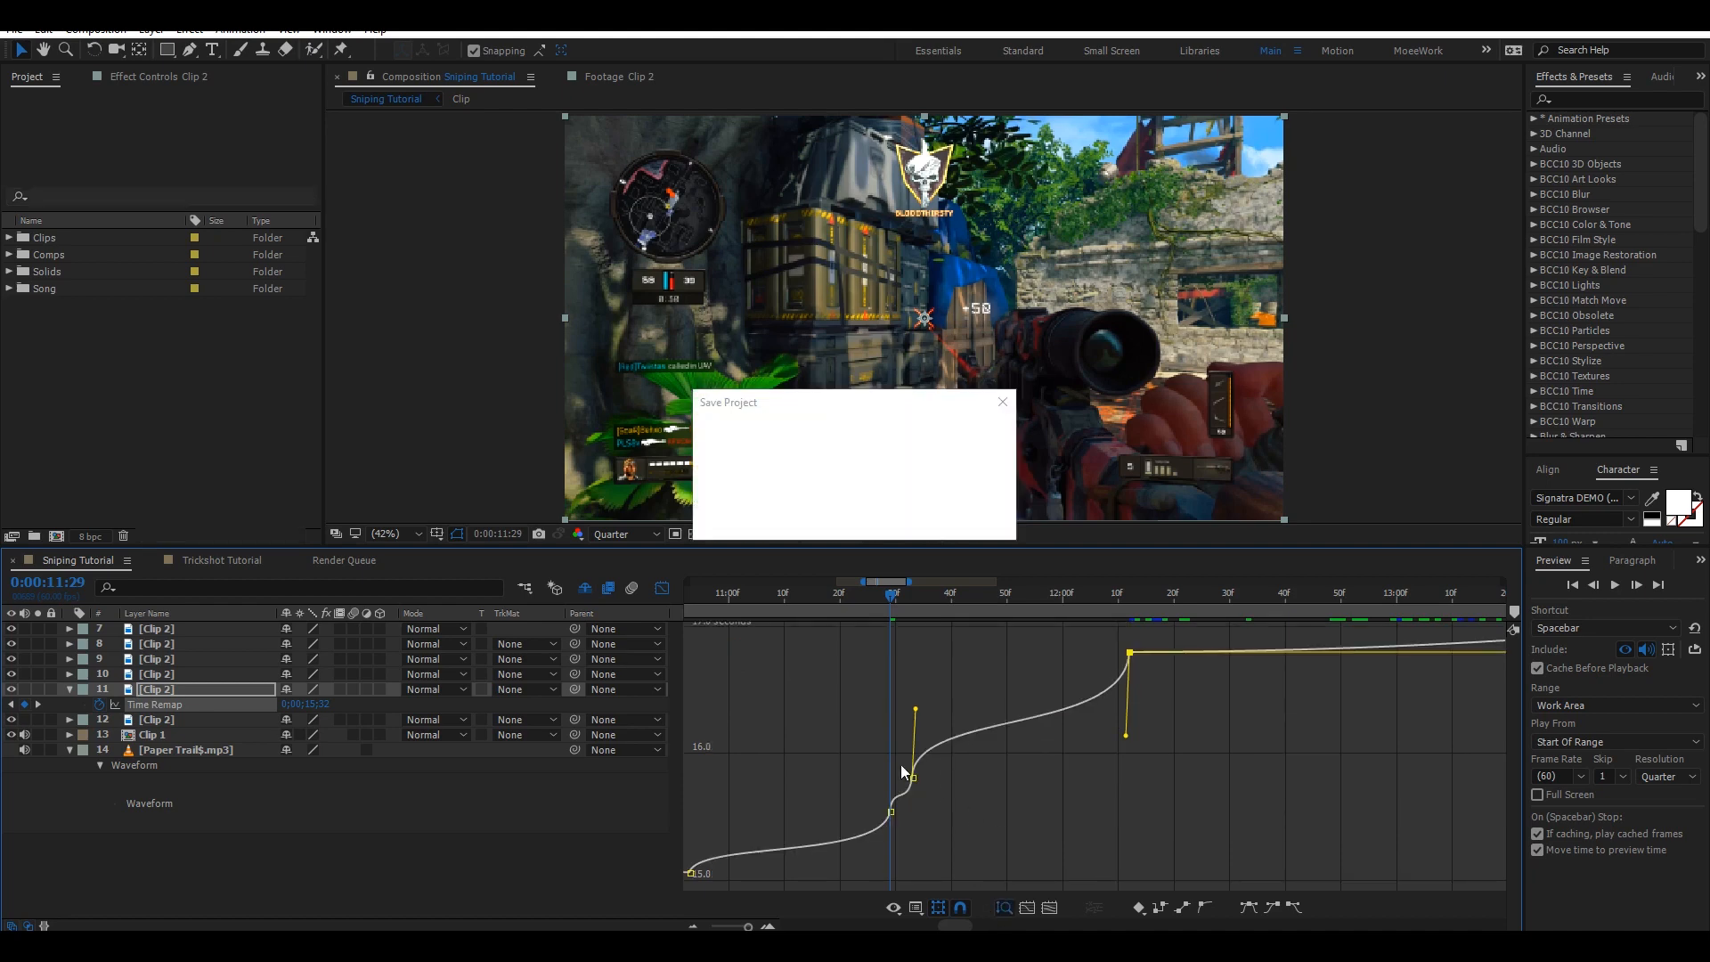
Enable Time Remap on layer 10 and add a Time Remap keyframe at 0:00:12:11.
{"action": "left_click", "coordinate": [662, 587]}
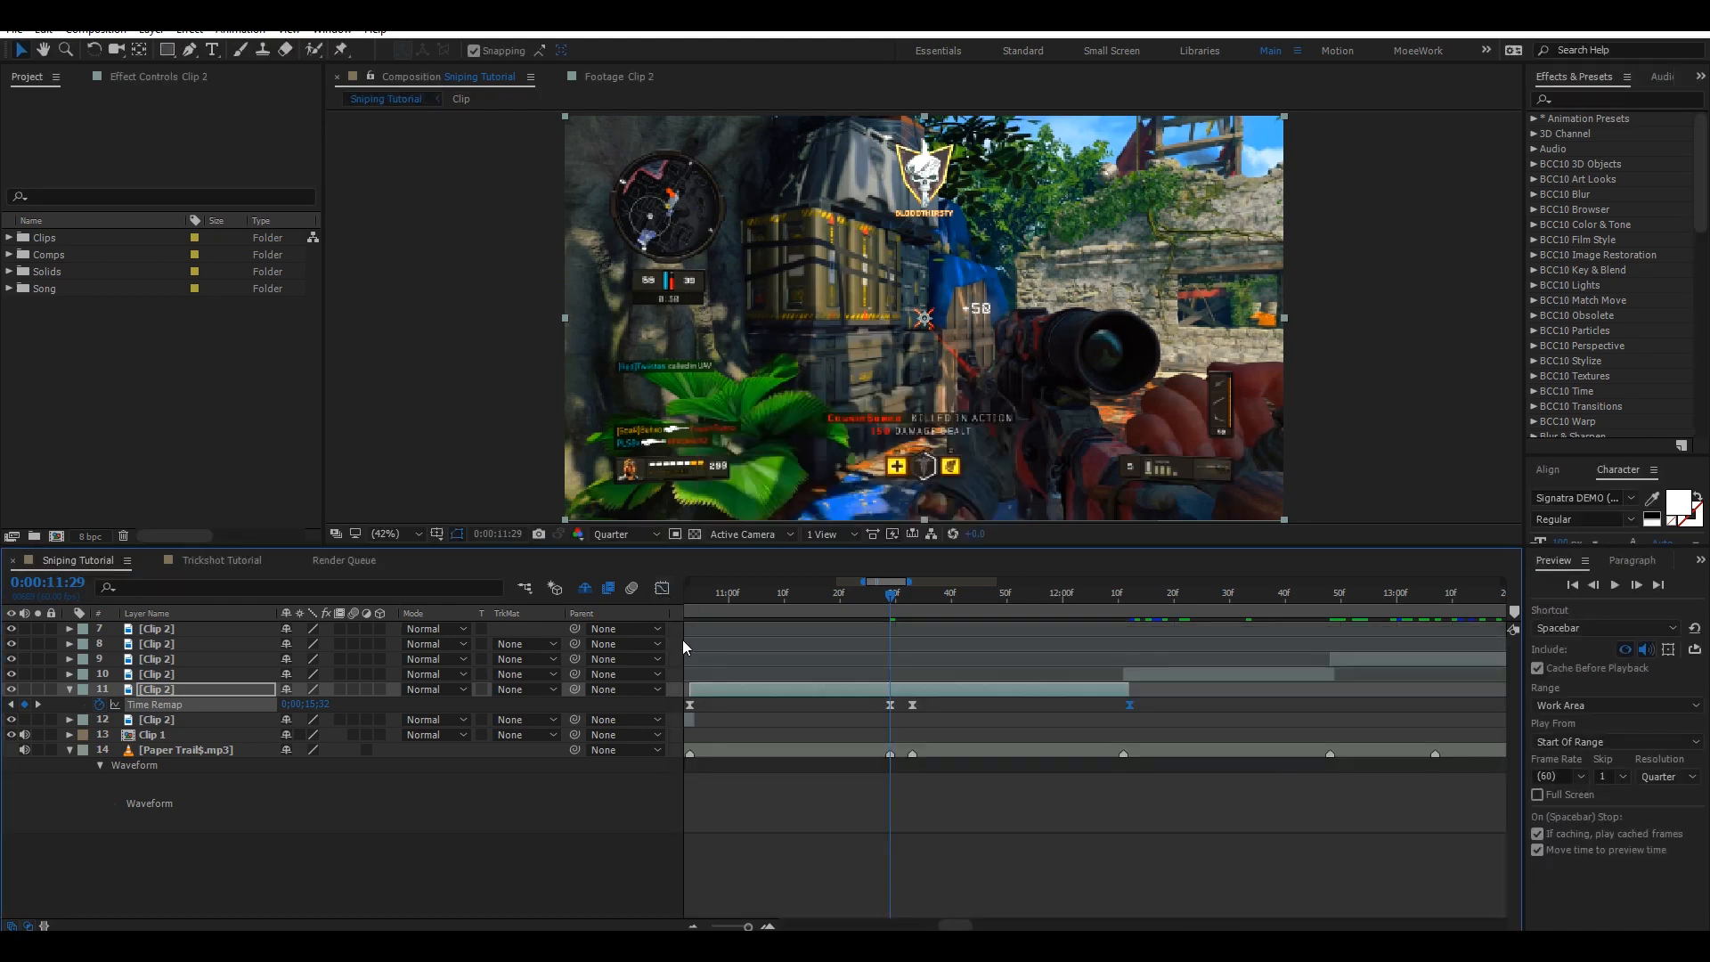
{"action": "scroll", "coordinate": [798, 871], "scroll_direction": "down", "scroll_amount": 3}
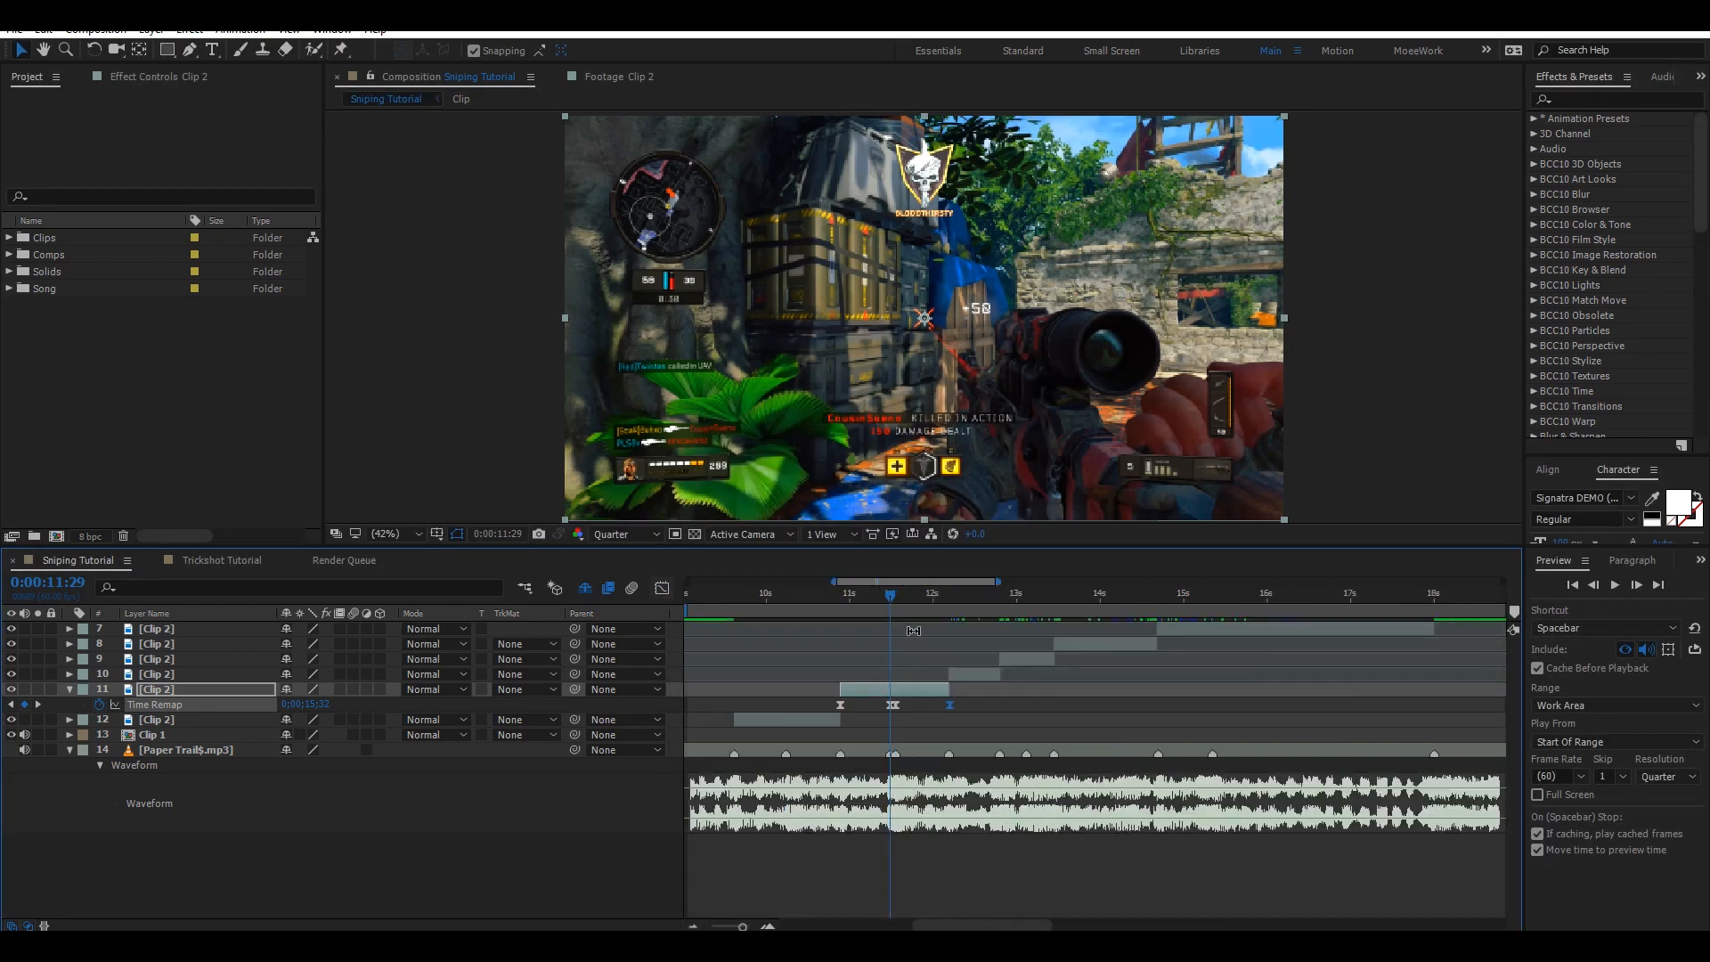
{"action": "left_click", "coordinate": [949, 591]}
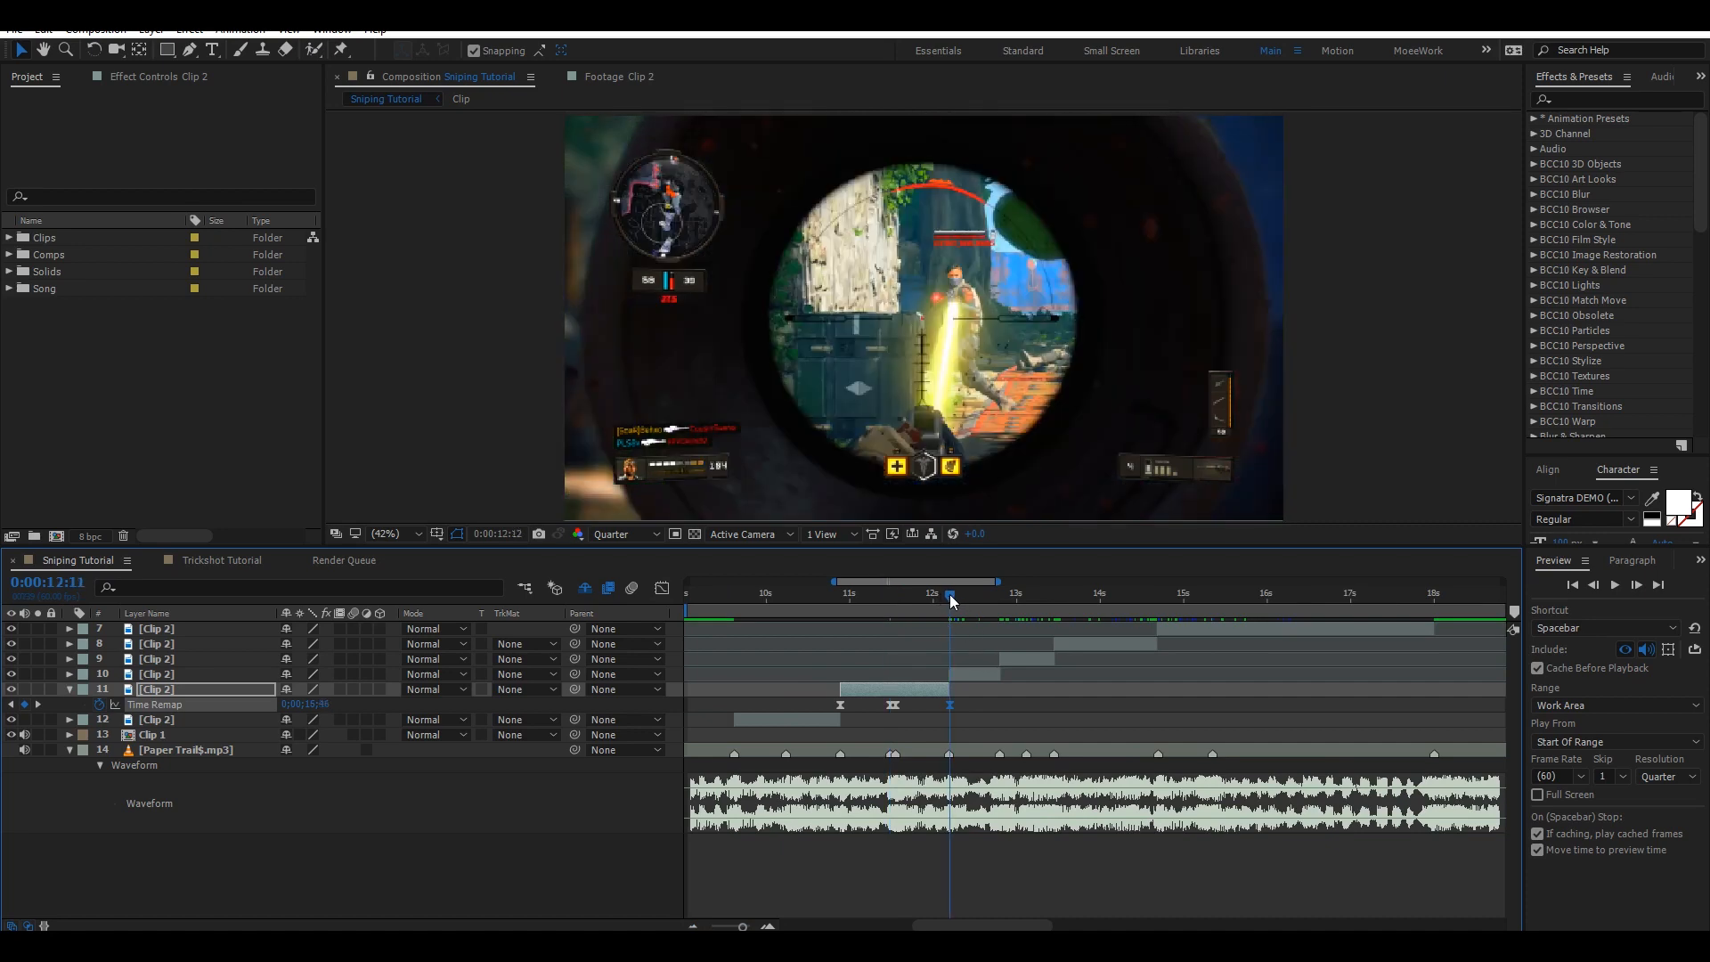
{"action": "left_click", "coordinate": [950, 596]}
{"action": "left_click", "coordinate": [71, 689]}
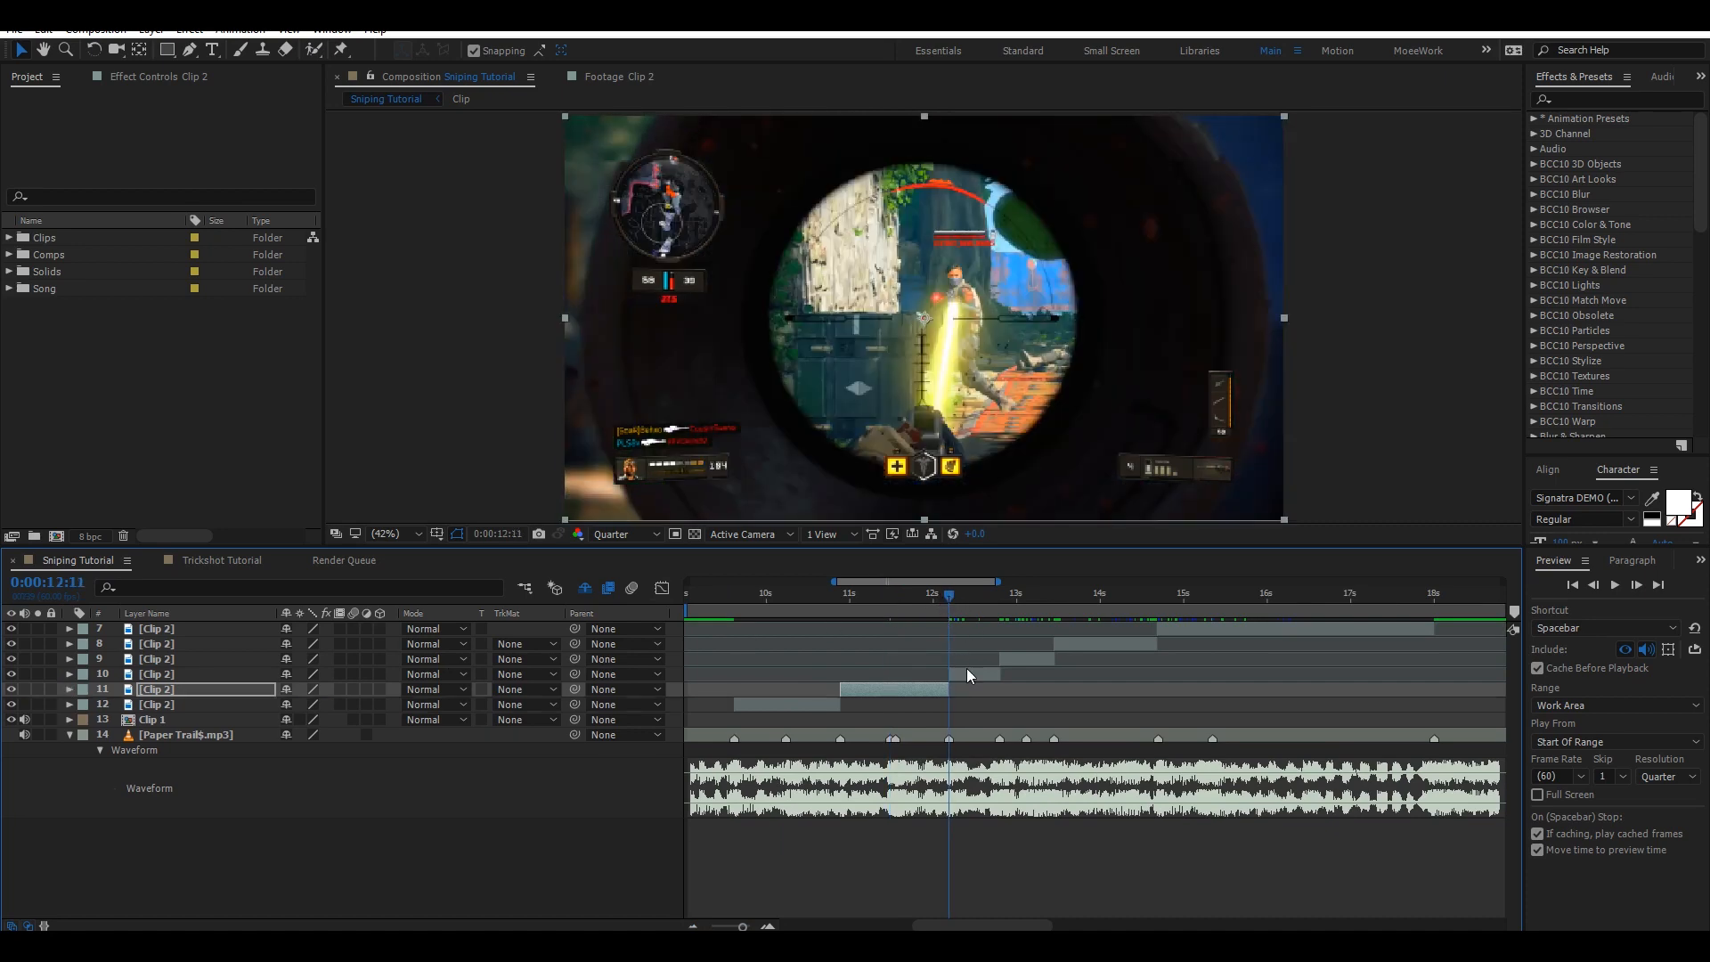
{"action": "left_click", "coordinate": [970, 674]}
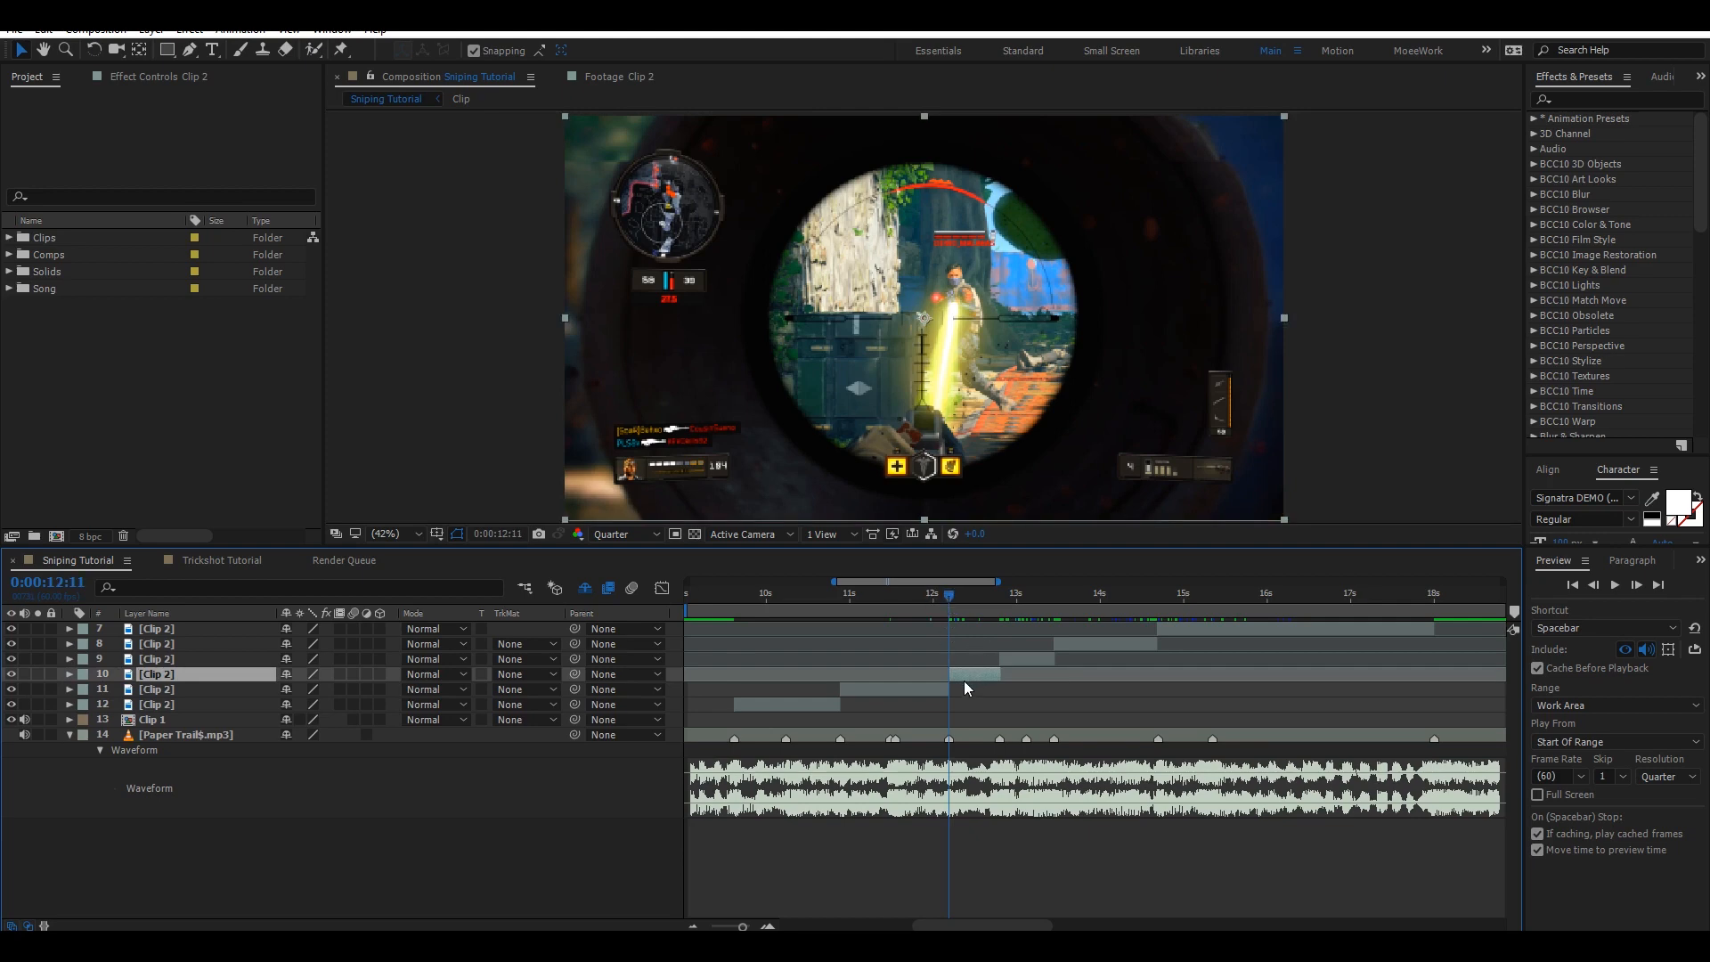
{"action": "key", "text": "ctrl+alt+t"}
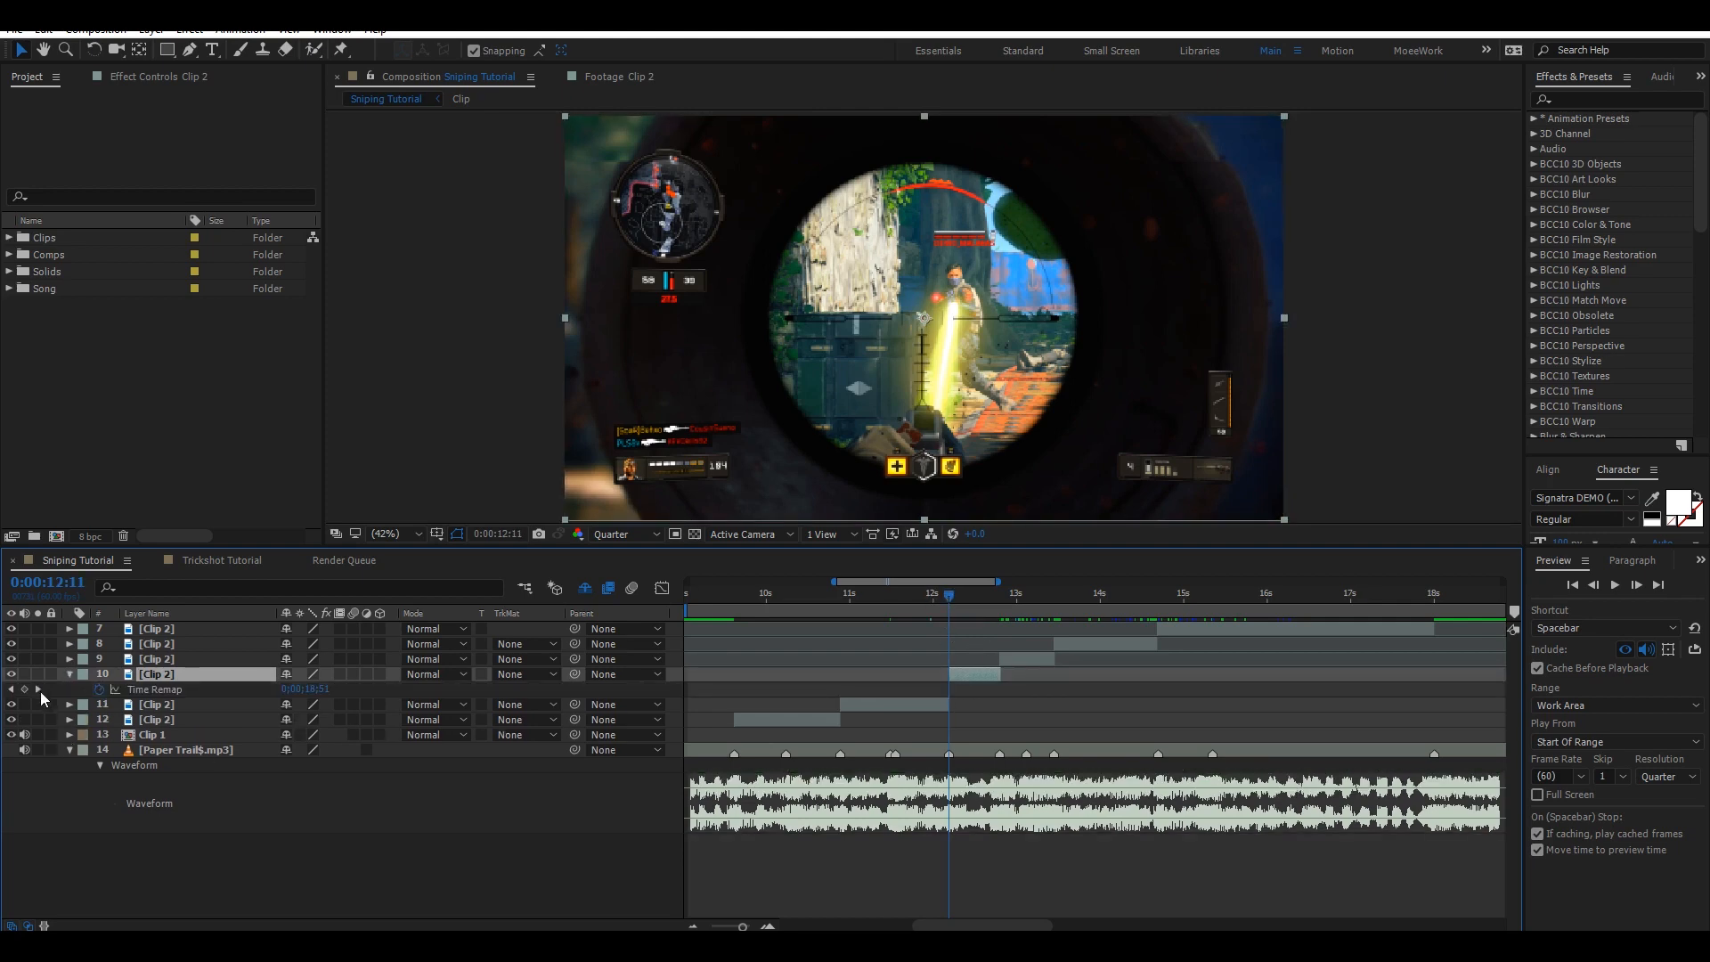
{"action": "left_click", "coordinate": [25, 690]}
Move to 0:00:12:33, scrub layer 10's Time Remap value to add a keyframe, and nudge it slightly later.
{"action": "left_click", "coordinate": [979, 595]}
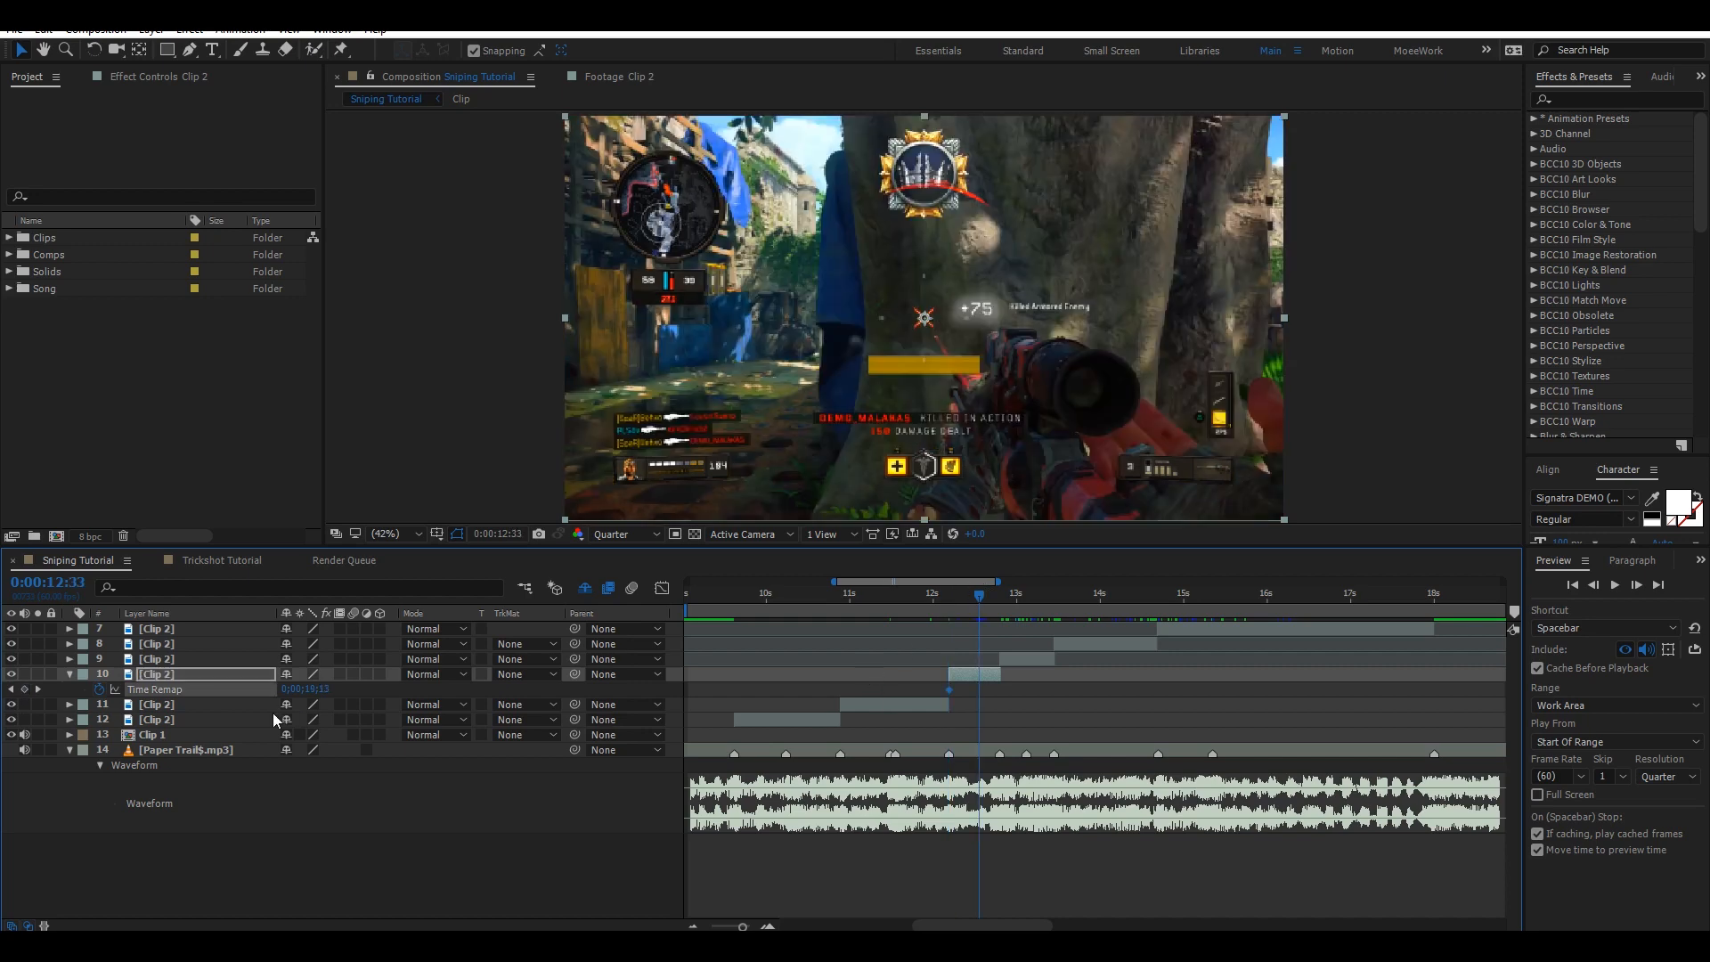
{"action": "left_click_drag", "start_coordinate": [305, 689], "coordinate": [349, 679]}
{"action": "left_click_drag", "start_coordinate": [980, 691], "coordinate": [1001, 690]}
Apply Easy Ease to layer 10's Time Remap keyframes and steepen the curve handles in the Graph Editor.
{"action": "left_click_drag", "start_coordinate": [1010, 698], "coordinate": [936, 685]}
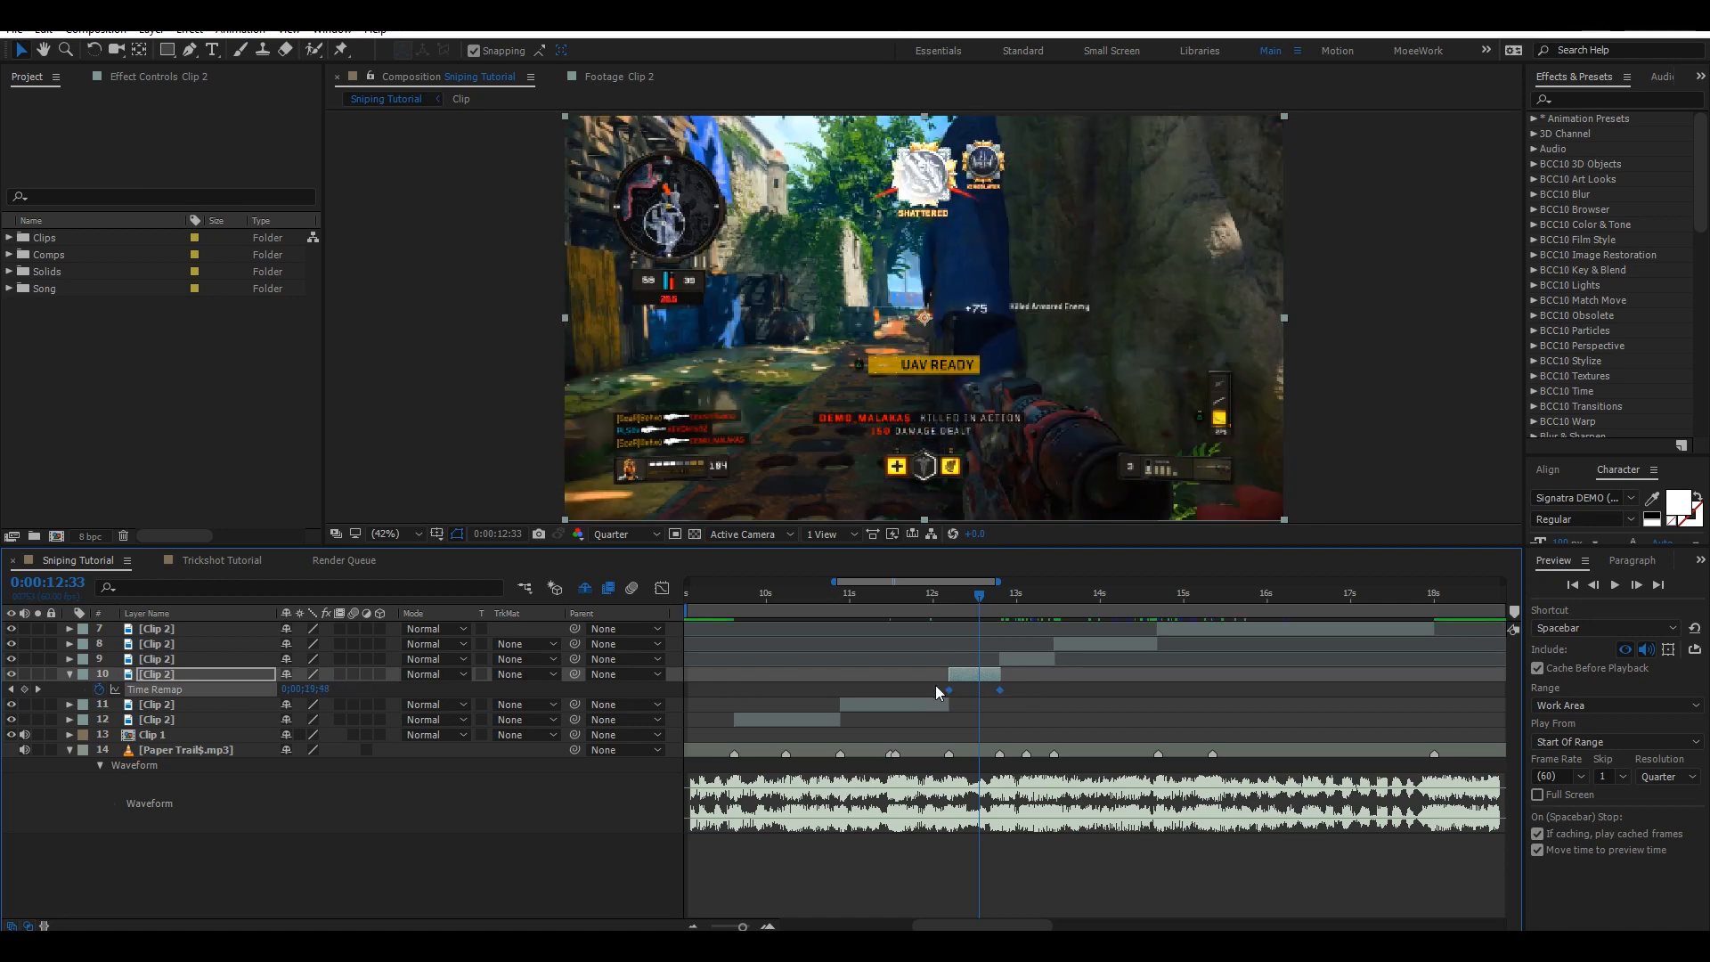
{"action": "key", "text": "F9"}
{"action": "left_click", "coordinate": [662, 588]}
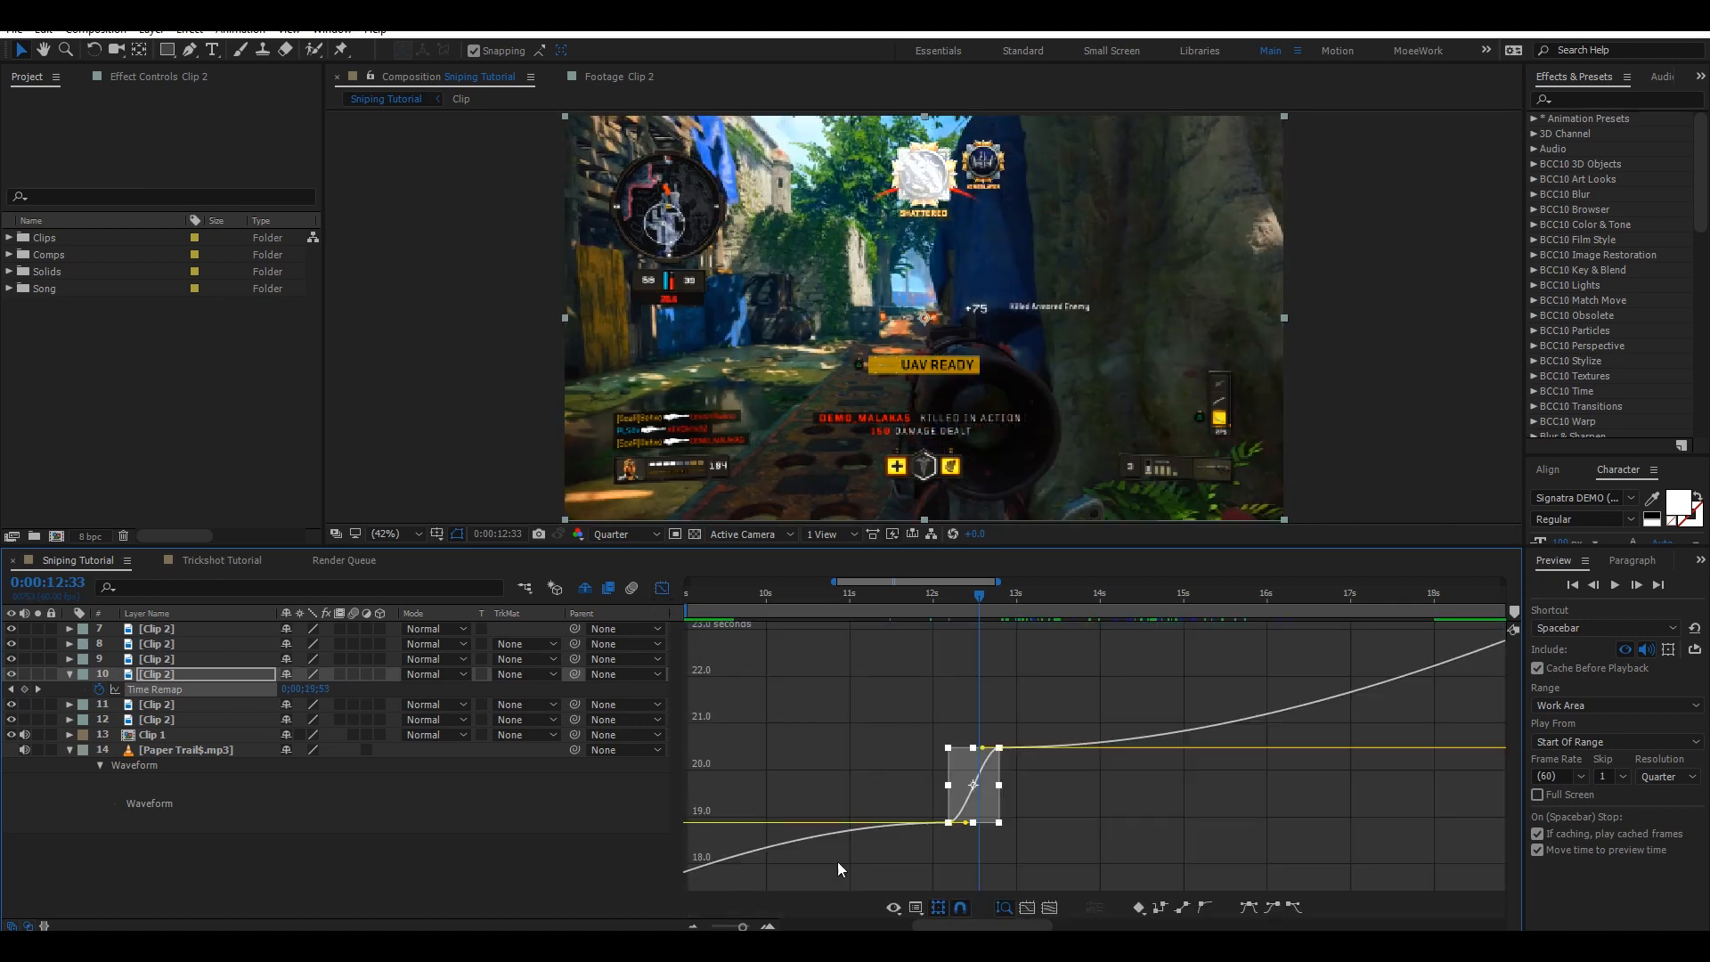
{"action": "left_click", "coordinate": [768, 926]}
{"action": "left_click_drag", "start_coordinate": [795, 766], "coordinate": [919, 766]}
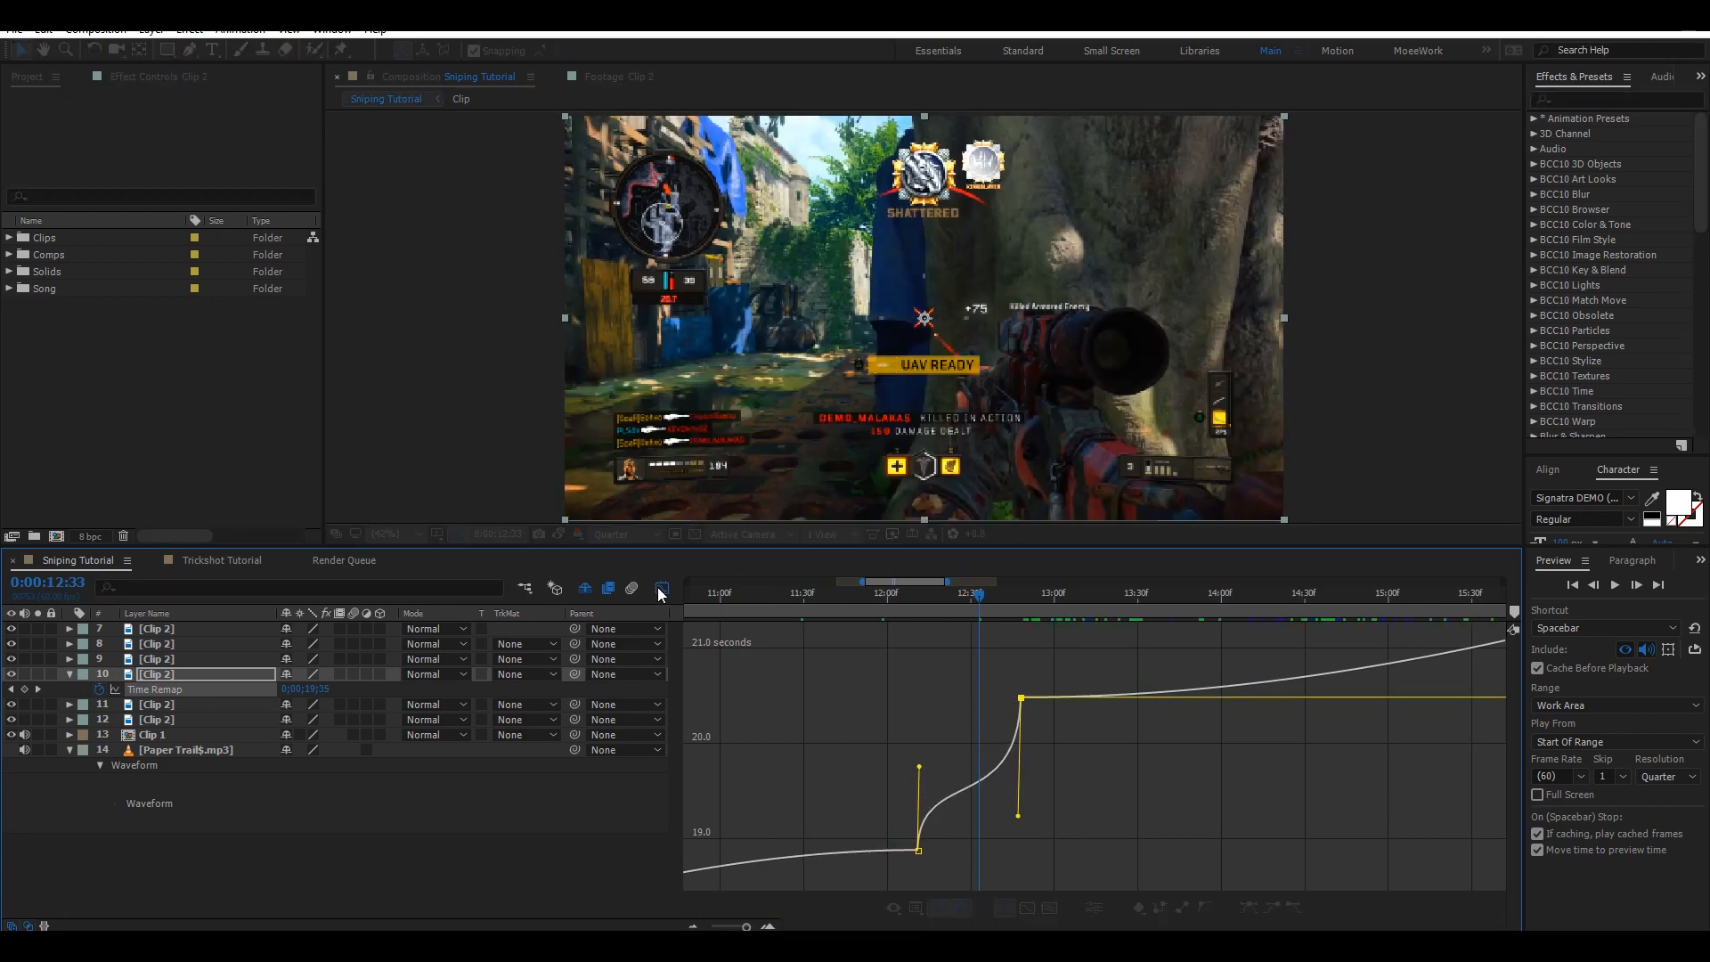
{"action": "left_click", "coordinate": [662, 588]}
Enable Time Remap on layer 9 at 0:00:12:48 and scrub its value at 0:00:13:02 to add a keyframe.
{"action": "left_click", "coordinate": [68, 674]}
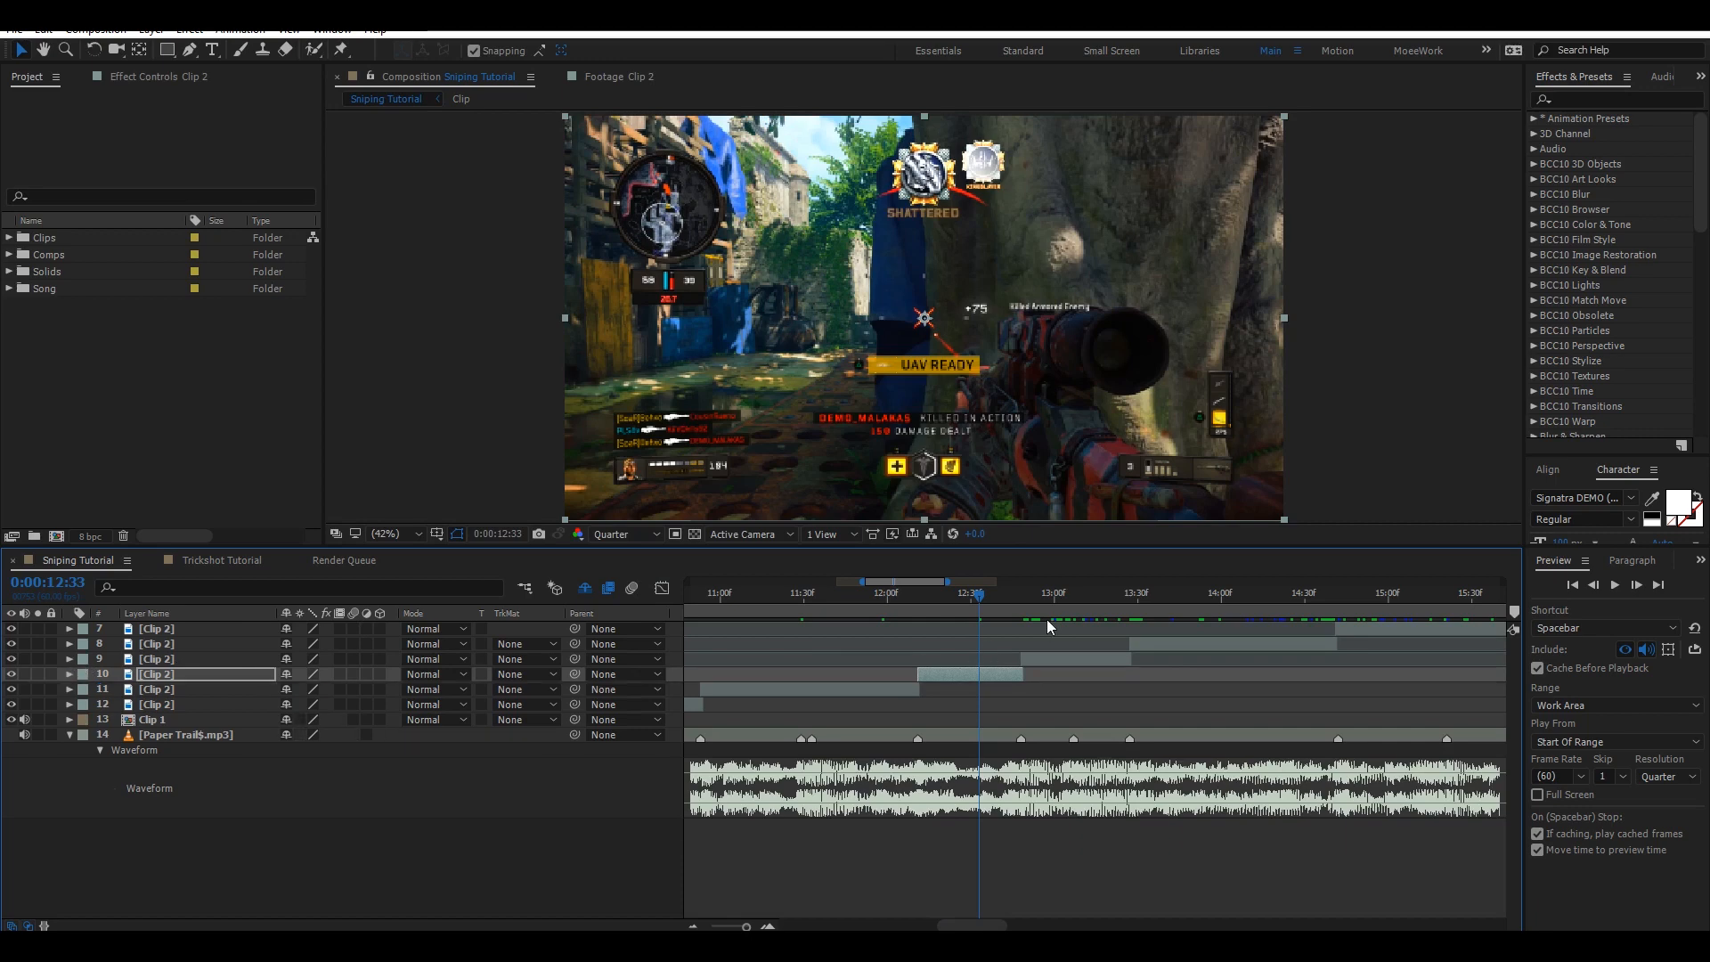
{"action": "left_click", "coordinate": [1021, 602]}
{"action": "left_click", "coordinate": [1040, 662]}
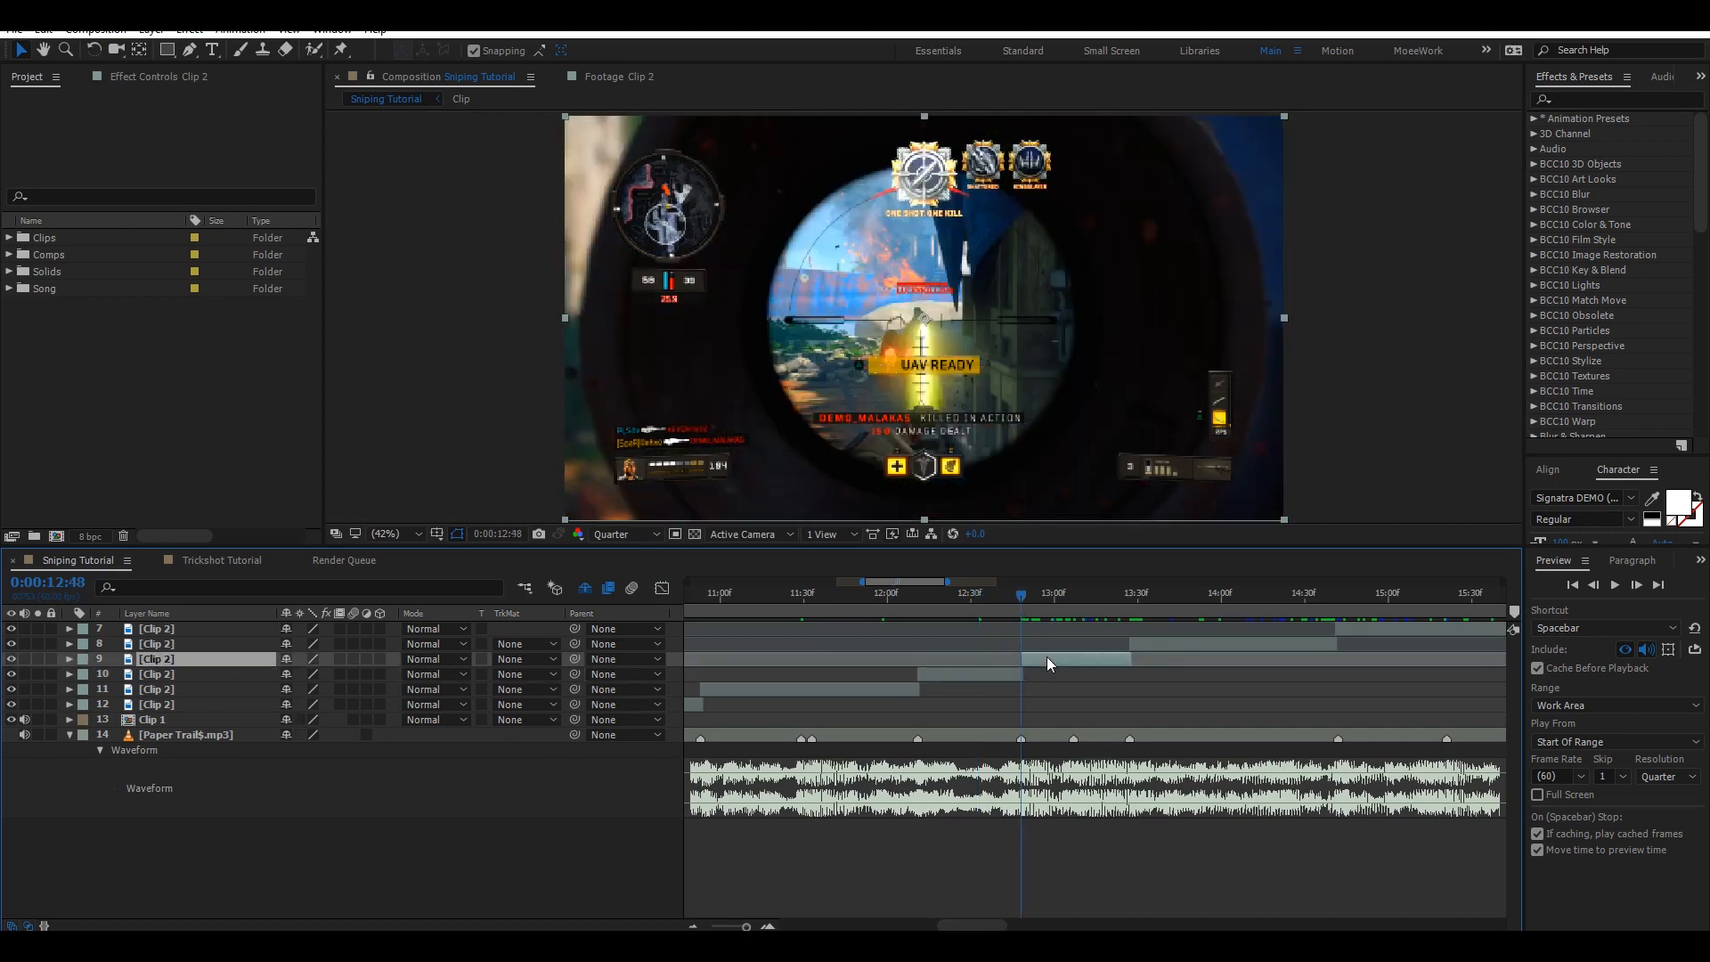
{"action": "key", "text": "ctrl+alt+t"}
{"action": "left_click", "coordinate": [24, 674]}
{"action": "scroll", "coordinate": [971, 664], "scroll_direction": "right", "scroll_amount": 2}
{"action": "left_click", "coordinate": [912, 604]}
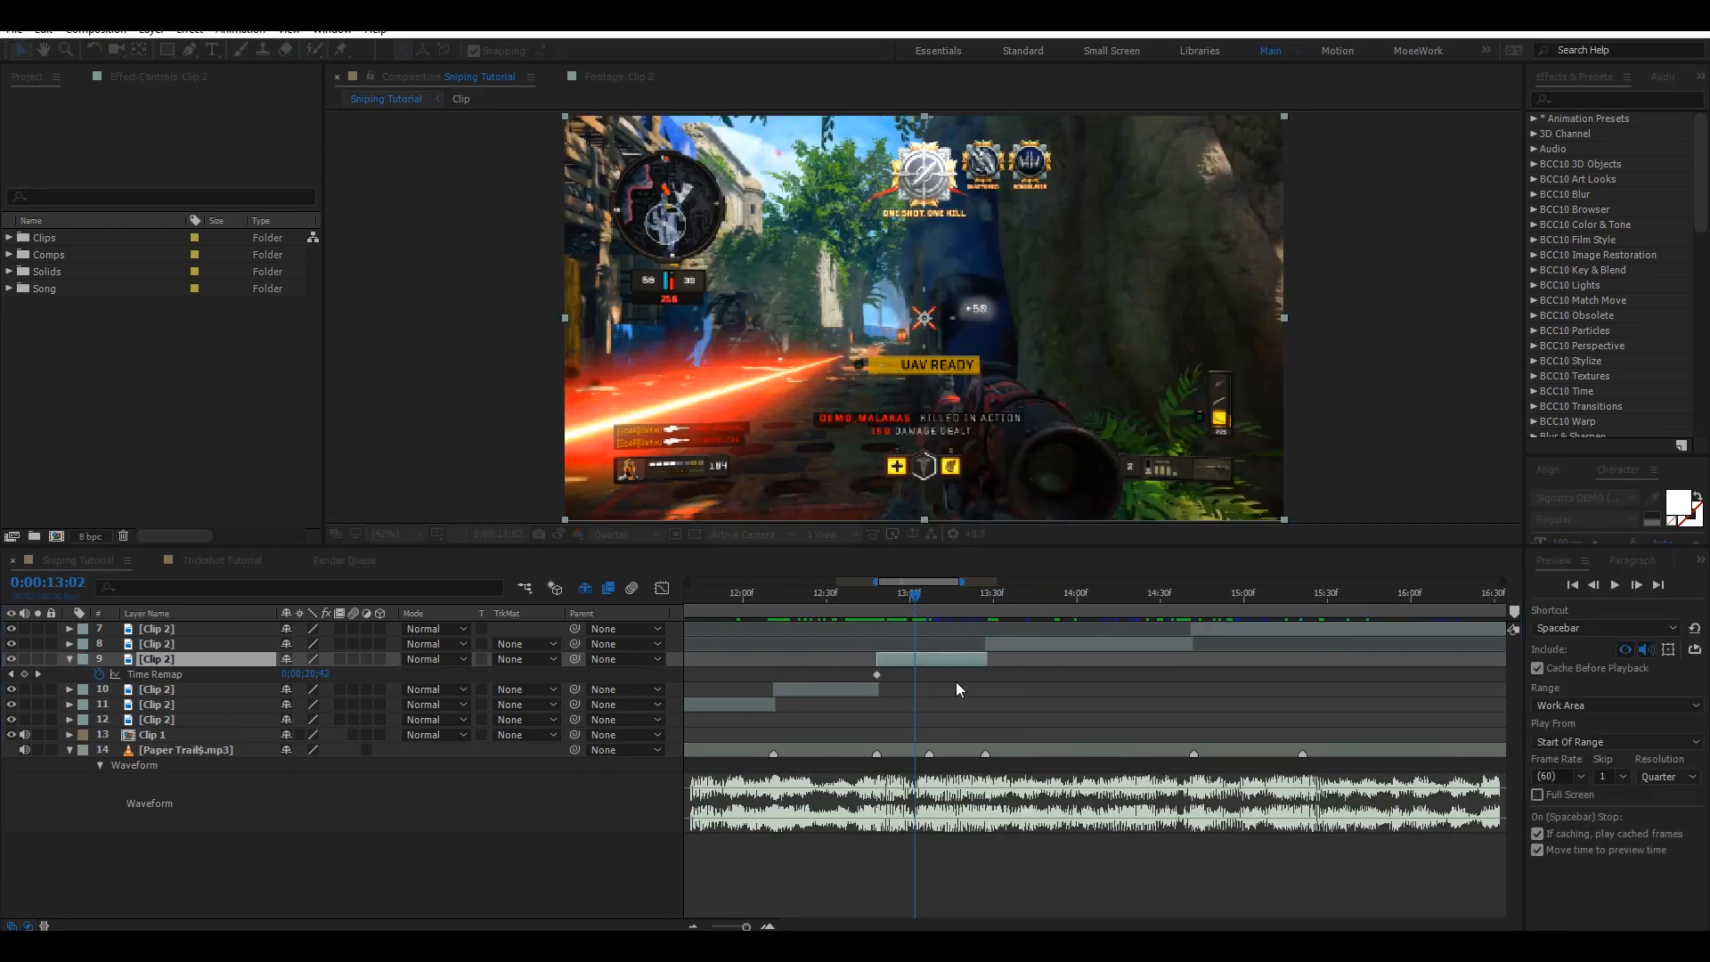
{"action": "left_click_drag", "start_coordinate": [306, 674], "coordinate": [349, 674]}
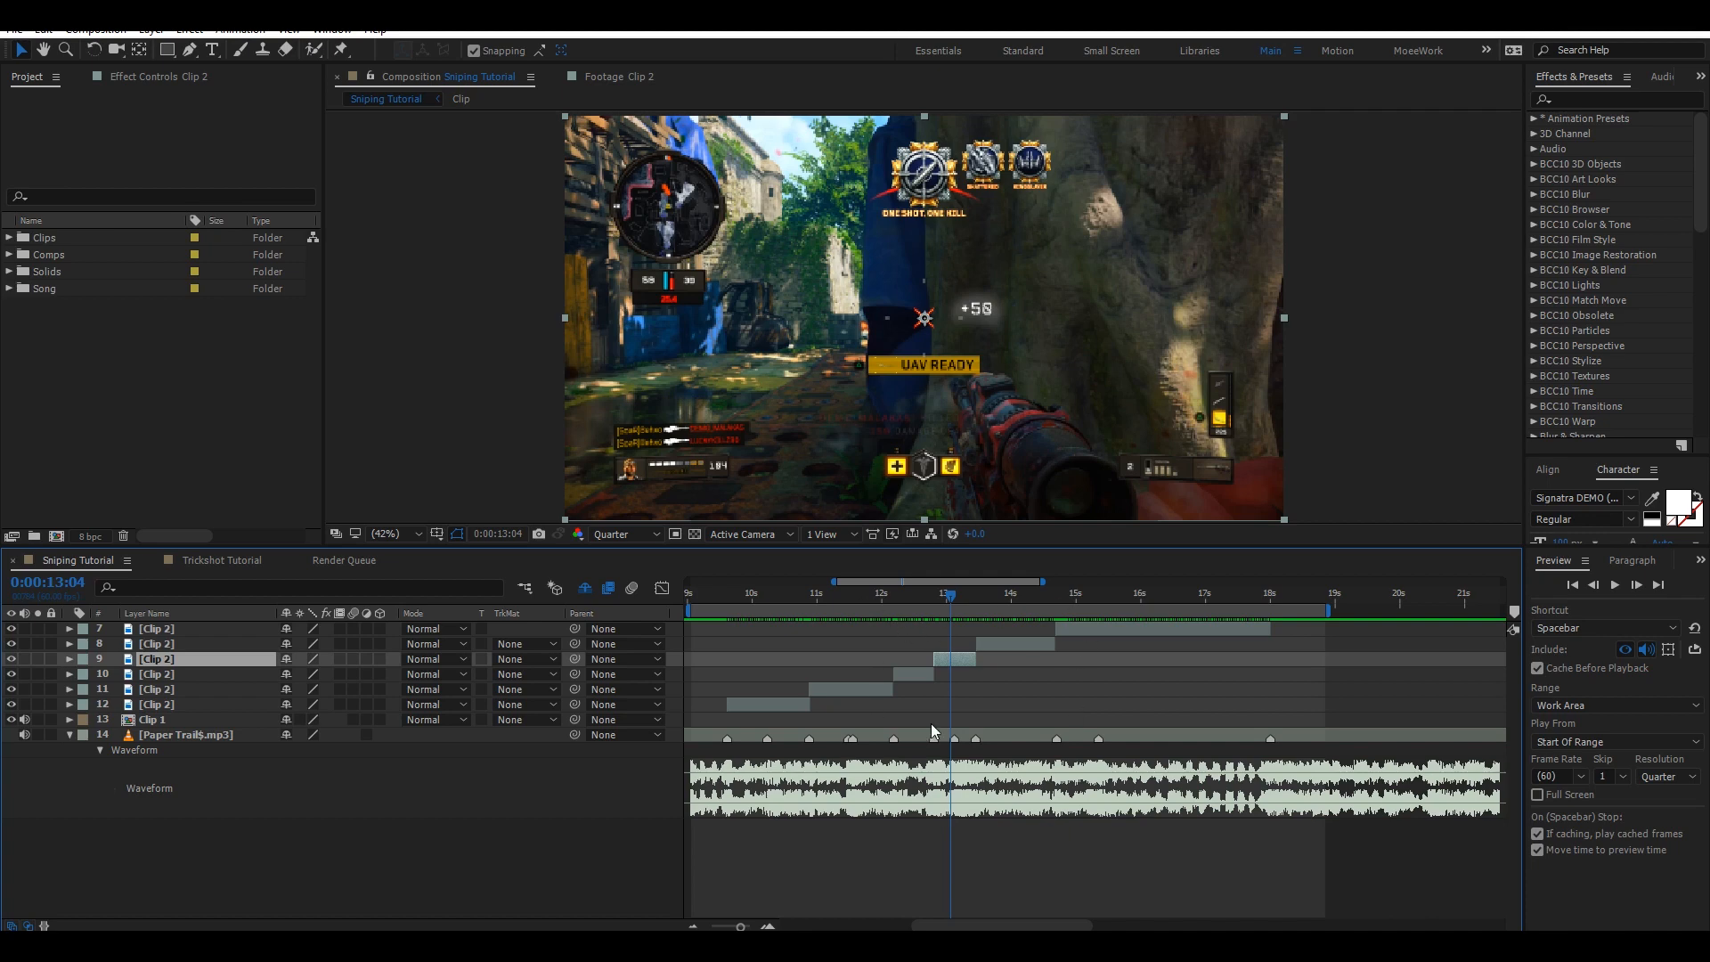
Inspect layer 12's Time Remap keyframes and speed curve in the Graph Editor.
{"action": "left_click", "coordinate": [795, 701]}
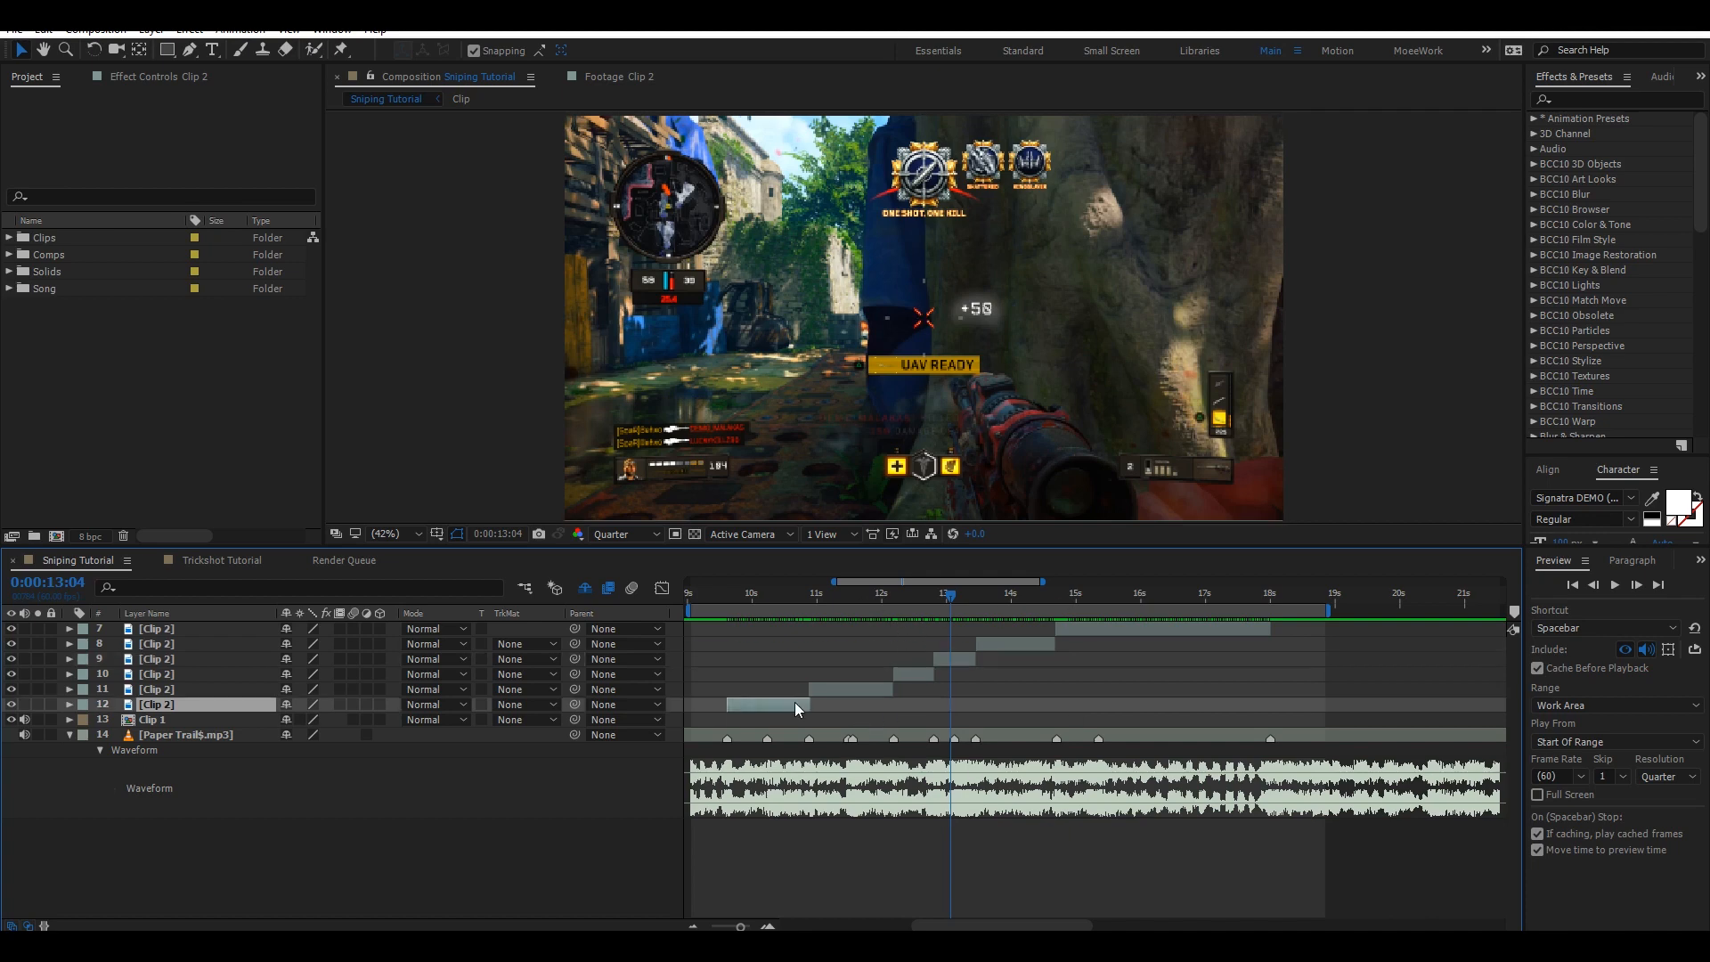
{"action": "key", "text": "u"}
{"action": "left_click", "coordinate": [708, 750]}
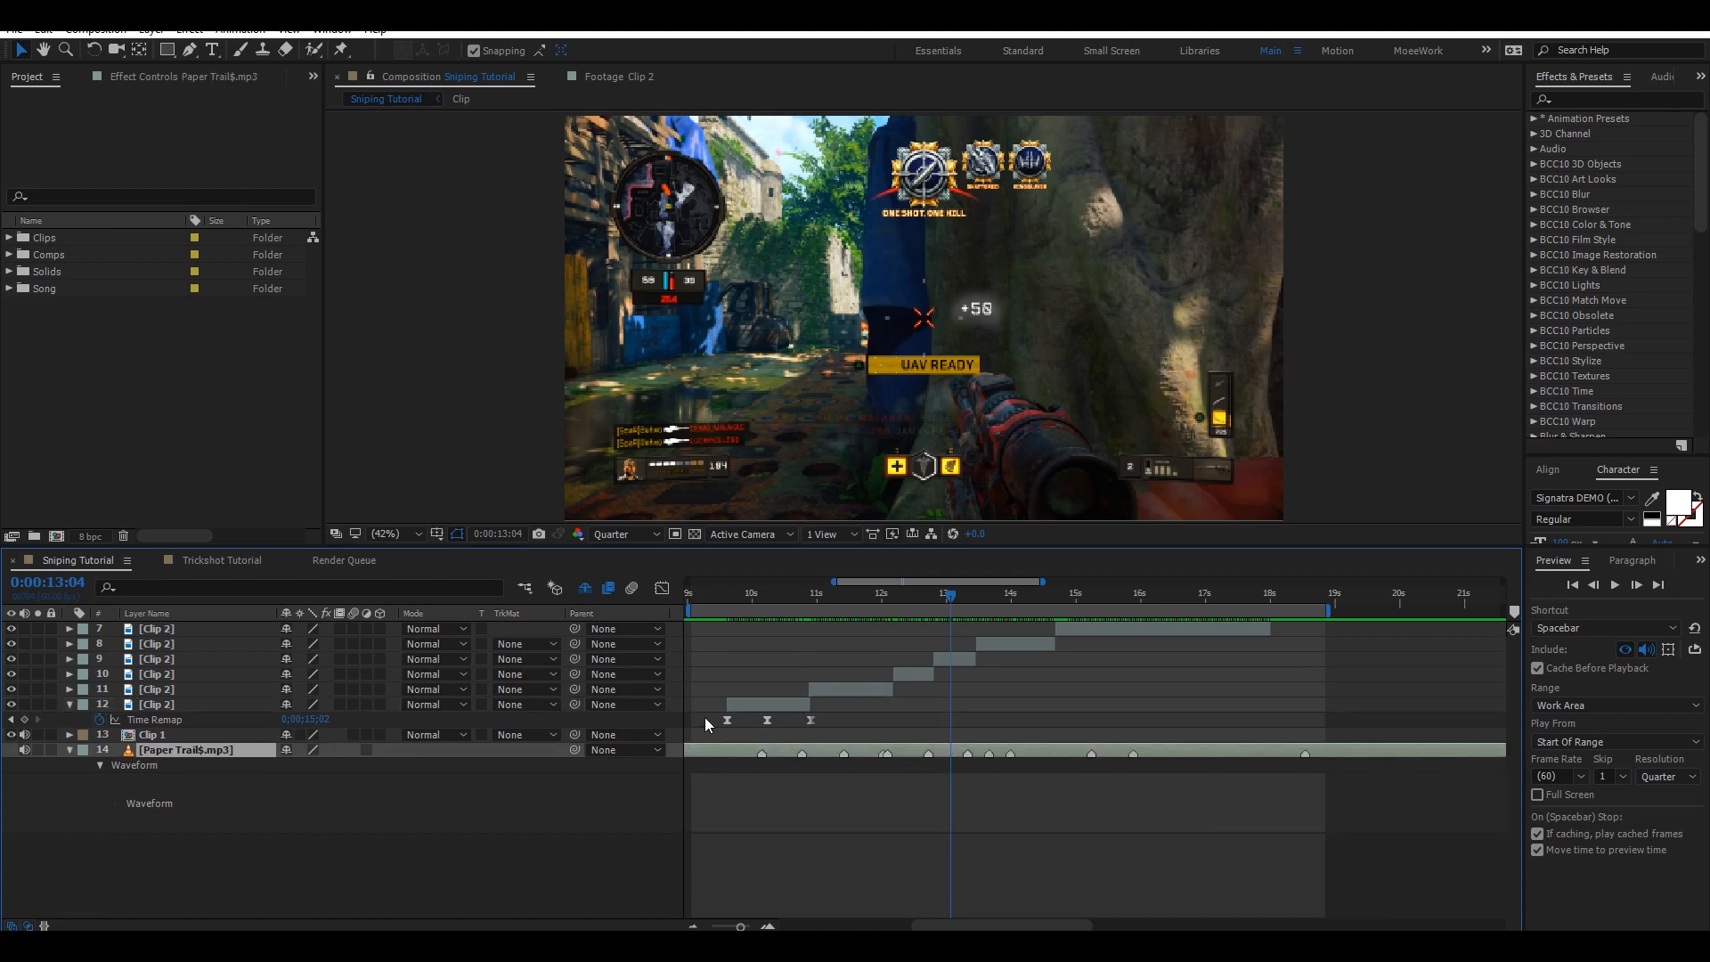
{"action": "left_click_drag", "start_coordinate": [708, 713], "coordinate": [743, 724]}
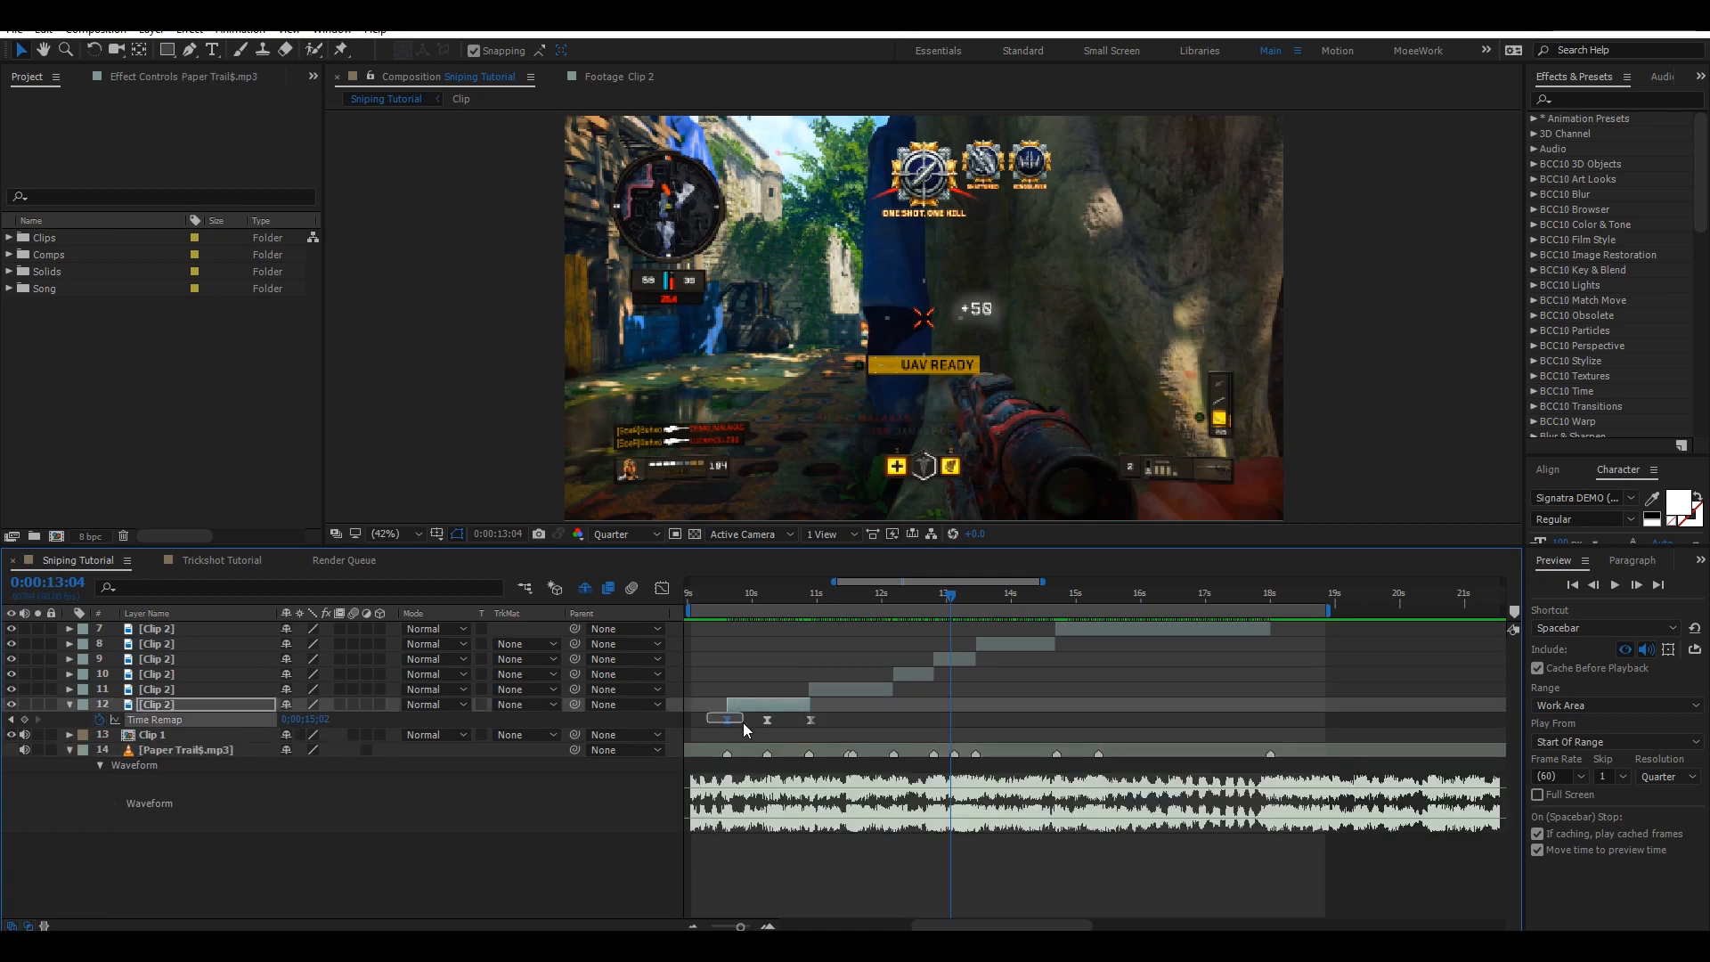
{"action": "left_click", "coordinate": [661, 588]}
{"action": "left_click", "coordinate": [746, 816]}
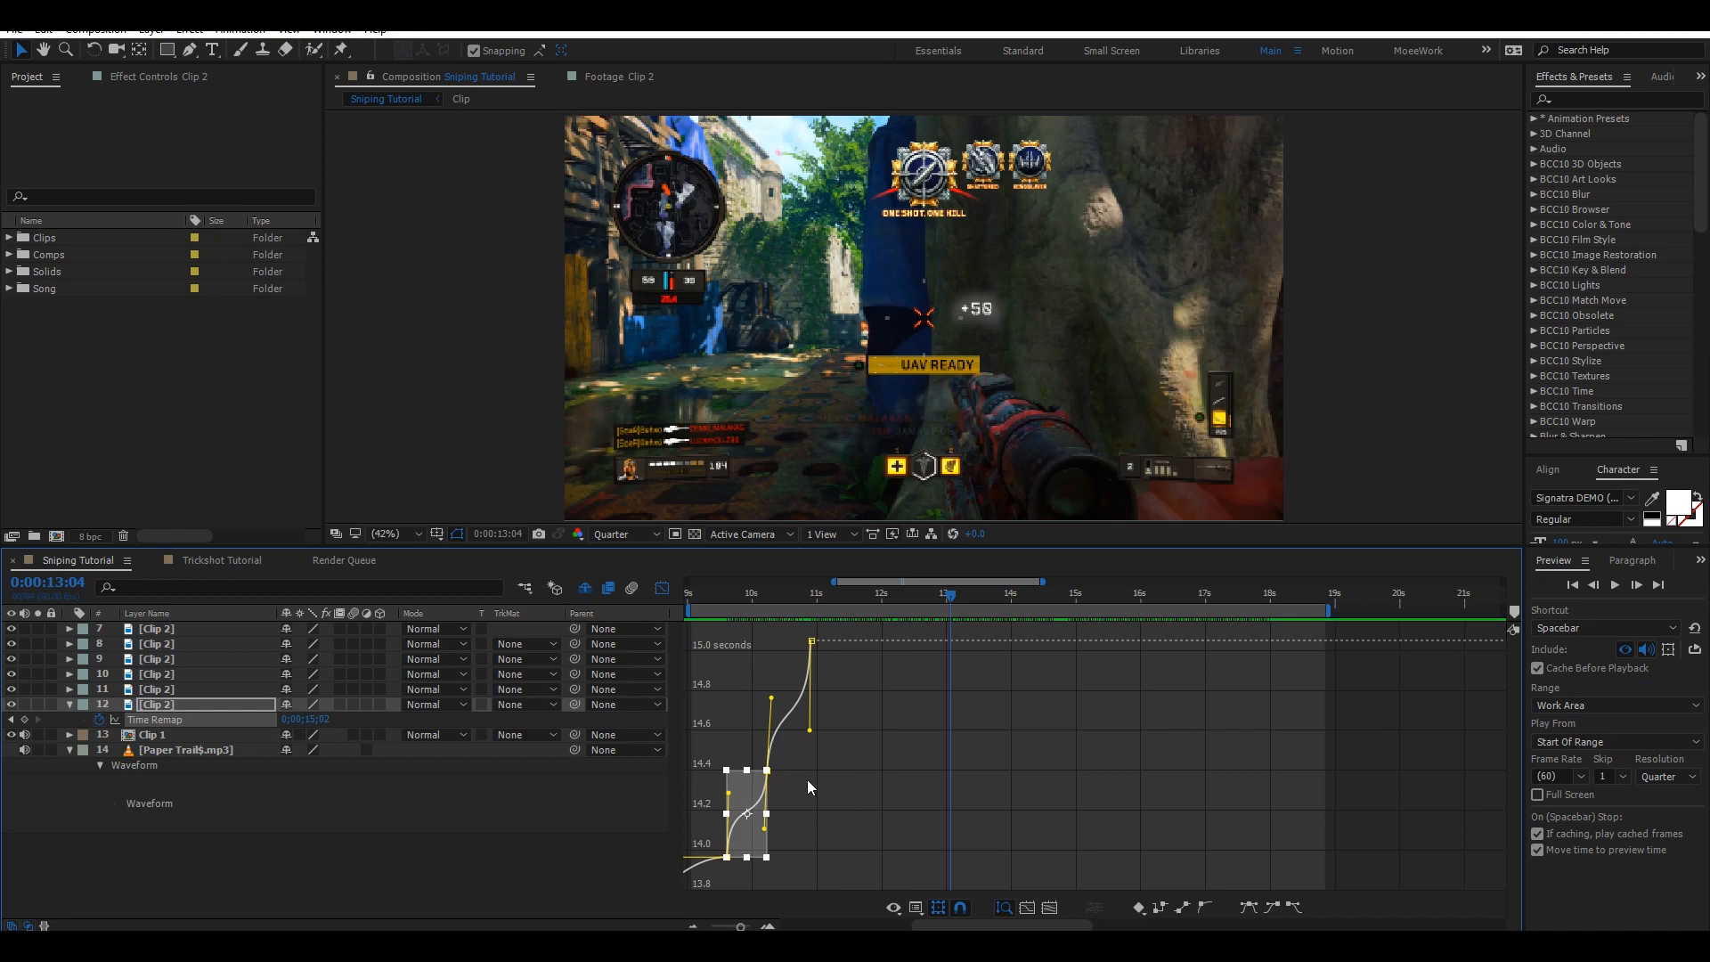
{"action": "left_click", "coordinate": [766, 770]}
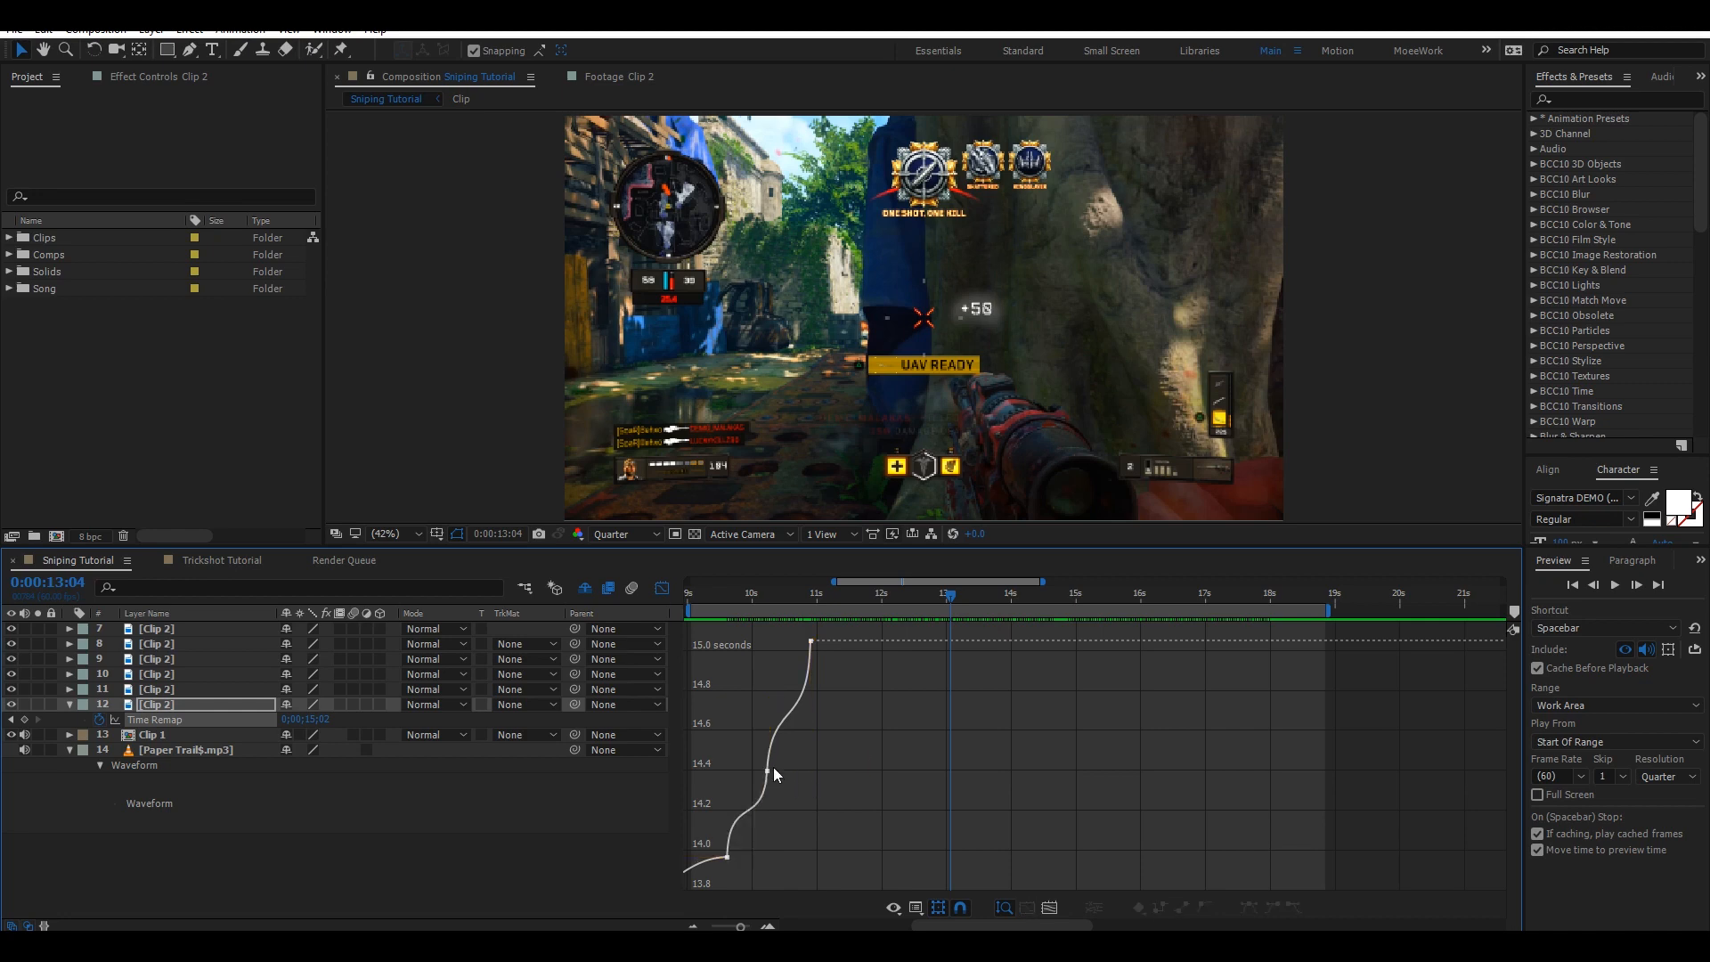
{"action": "left_click", "coordinate": [662, 588]}
{"action": "left_click", "coordinate": [65, 704]}
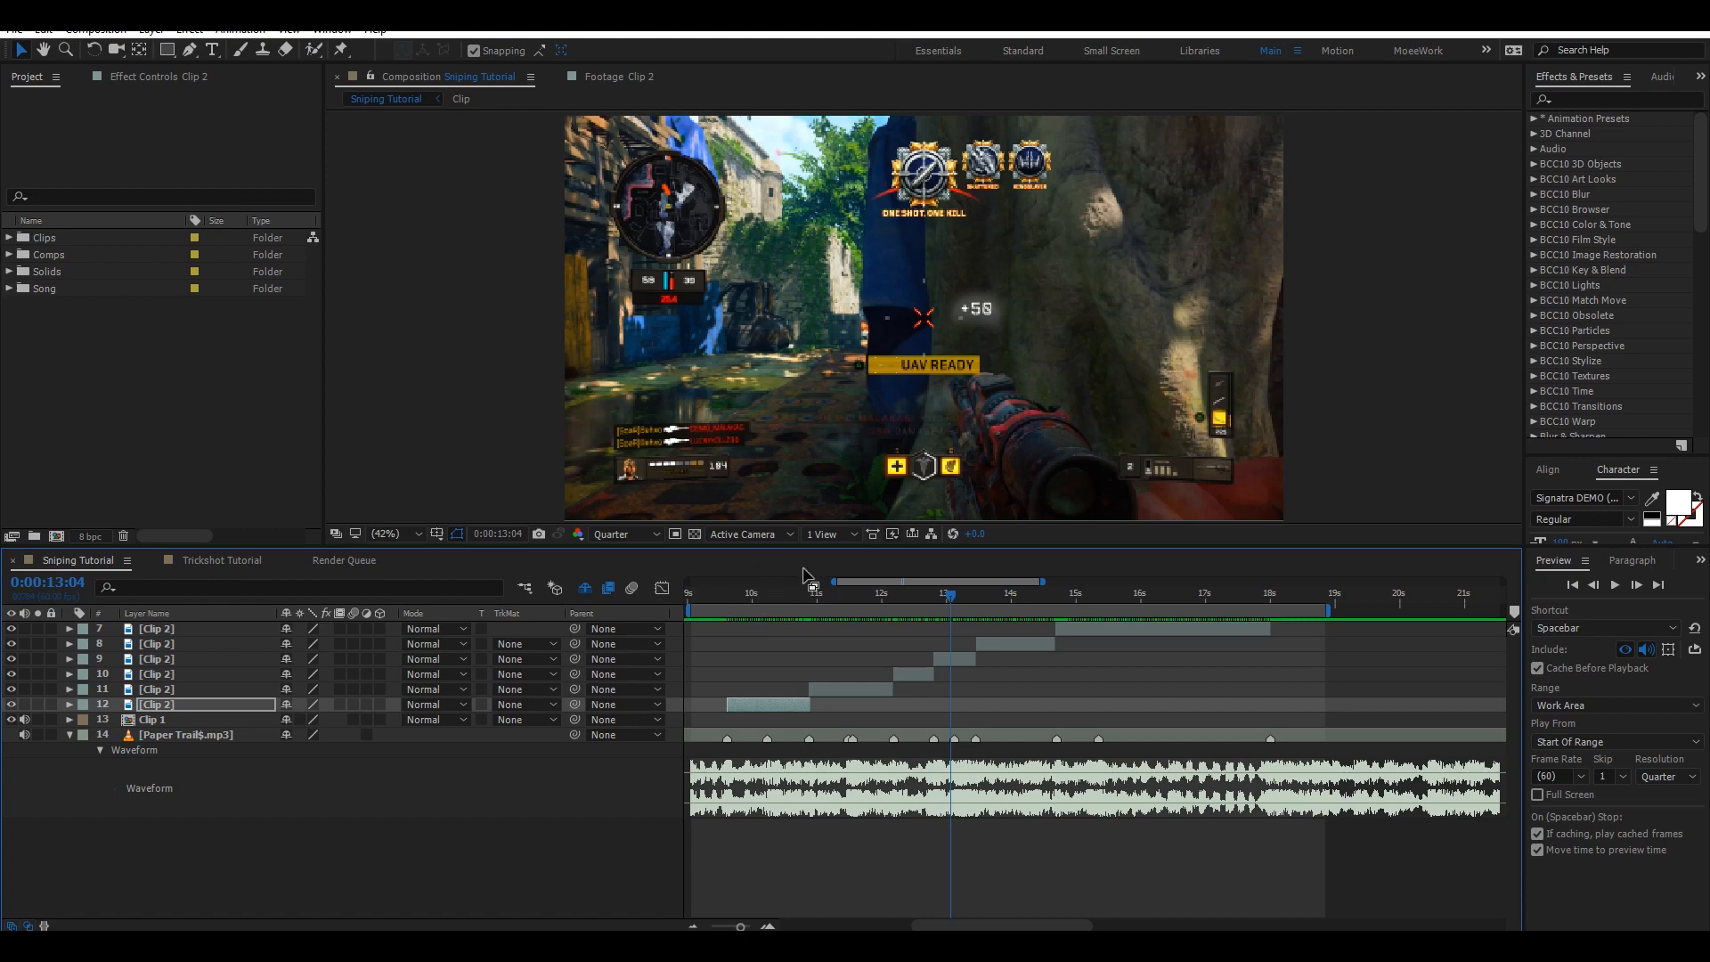
Select layers 7 through 12 and preview the edited section with the song.
{"action": "left_click", "coordinate": [1104, 628]}
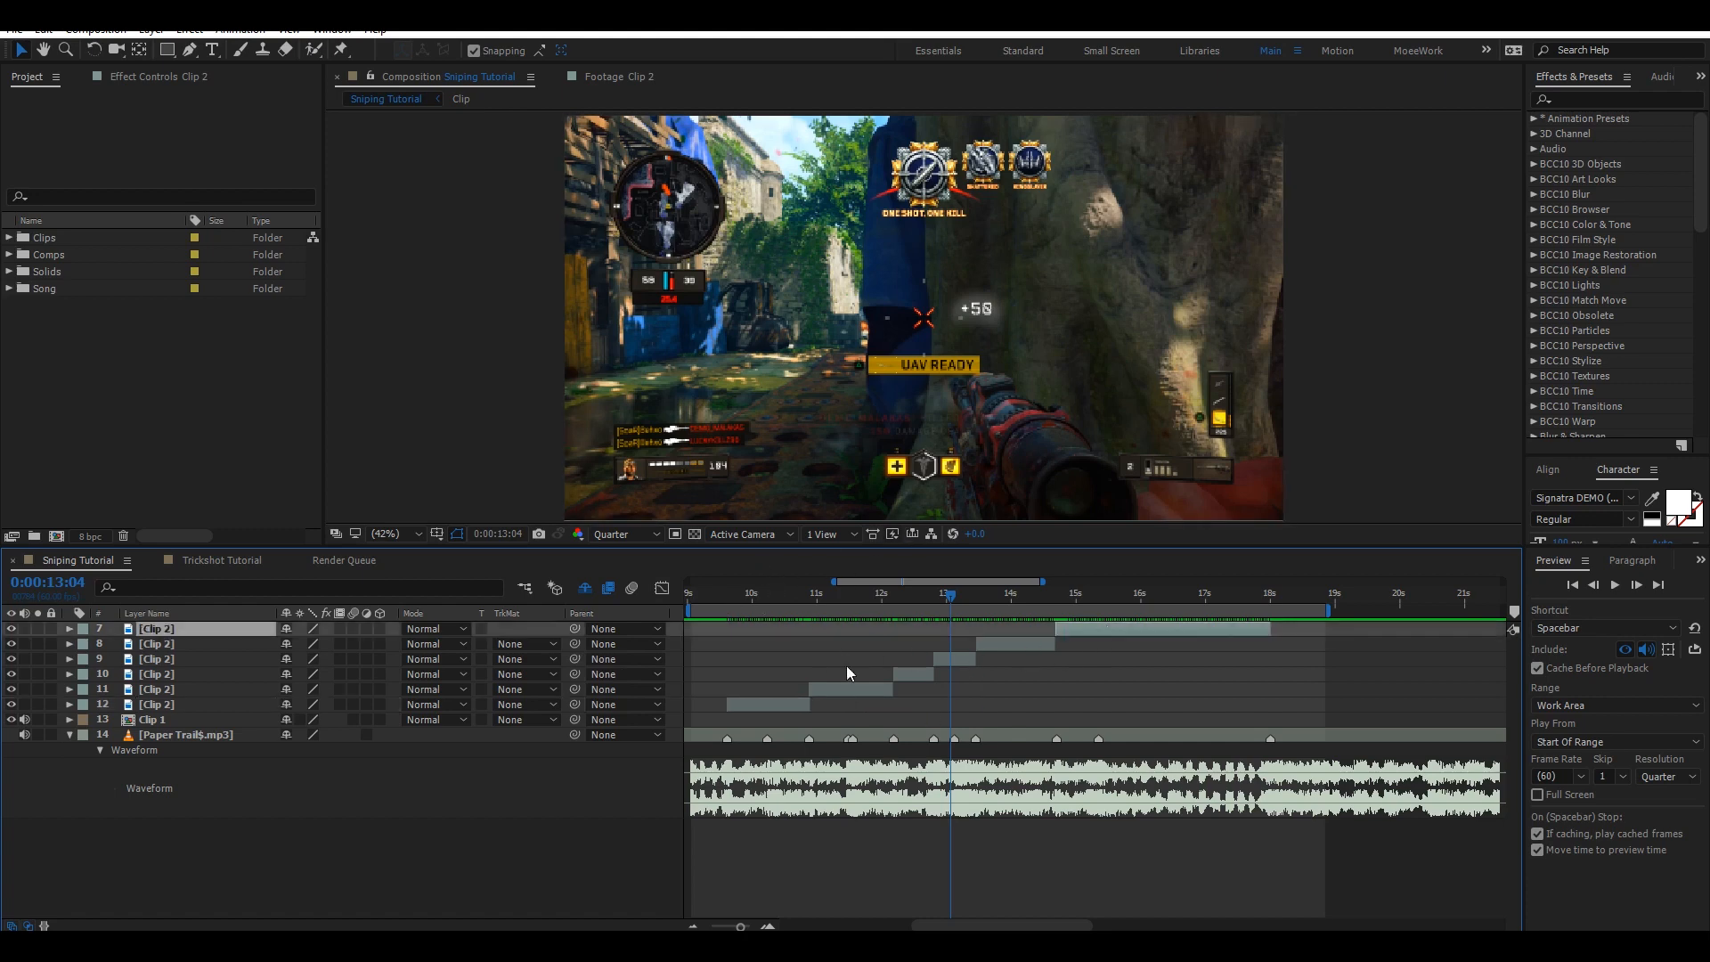
{"action": "left_click", "coordinate": [801, 697], "text": "shift"}
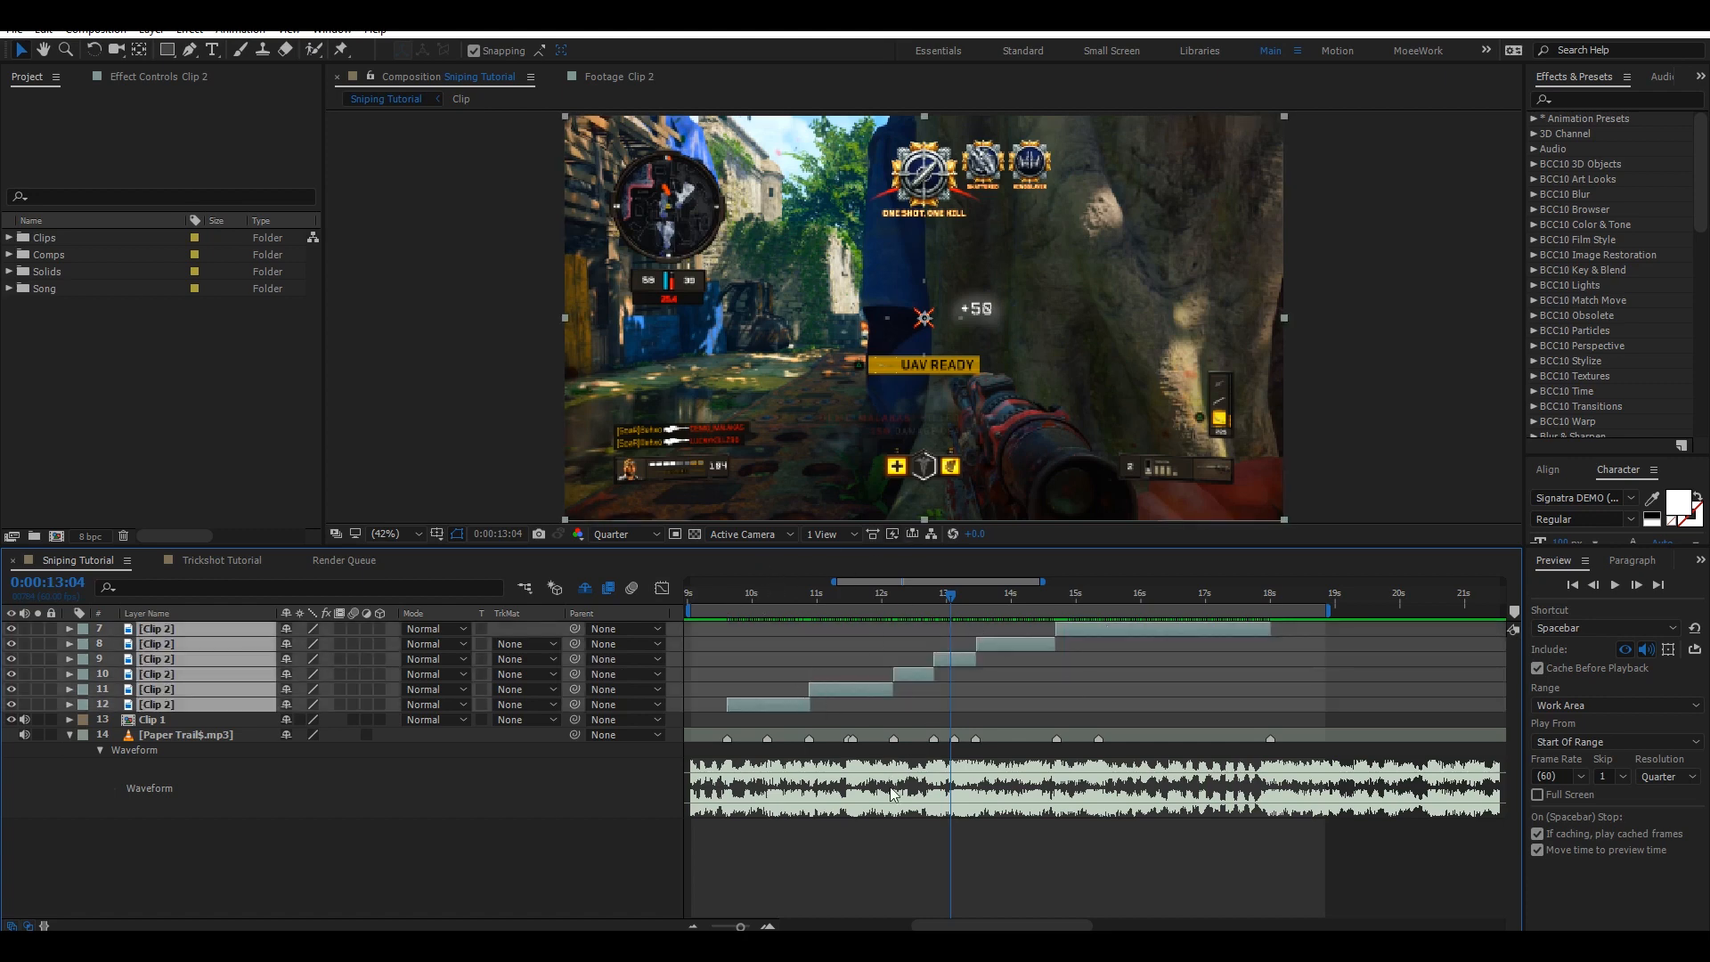
{"action": "left_click", "coordinate": [945, 852]}
{"action": "key", "text": "space"}
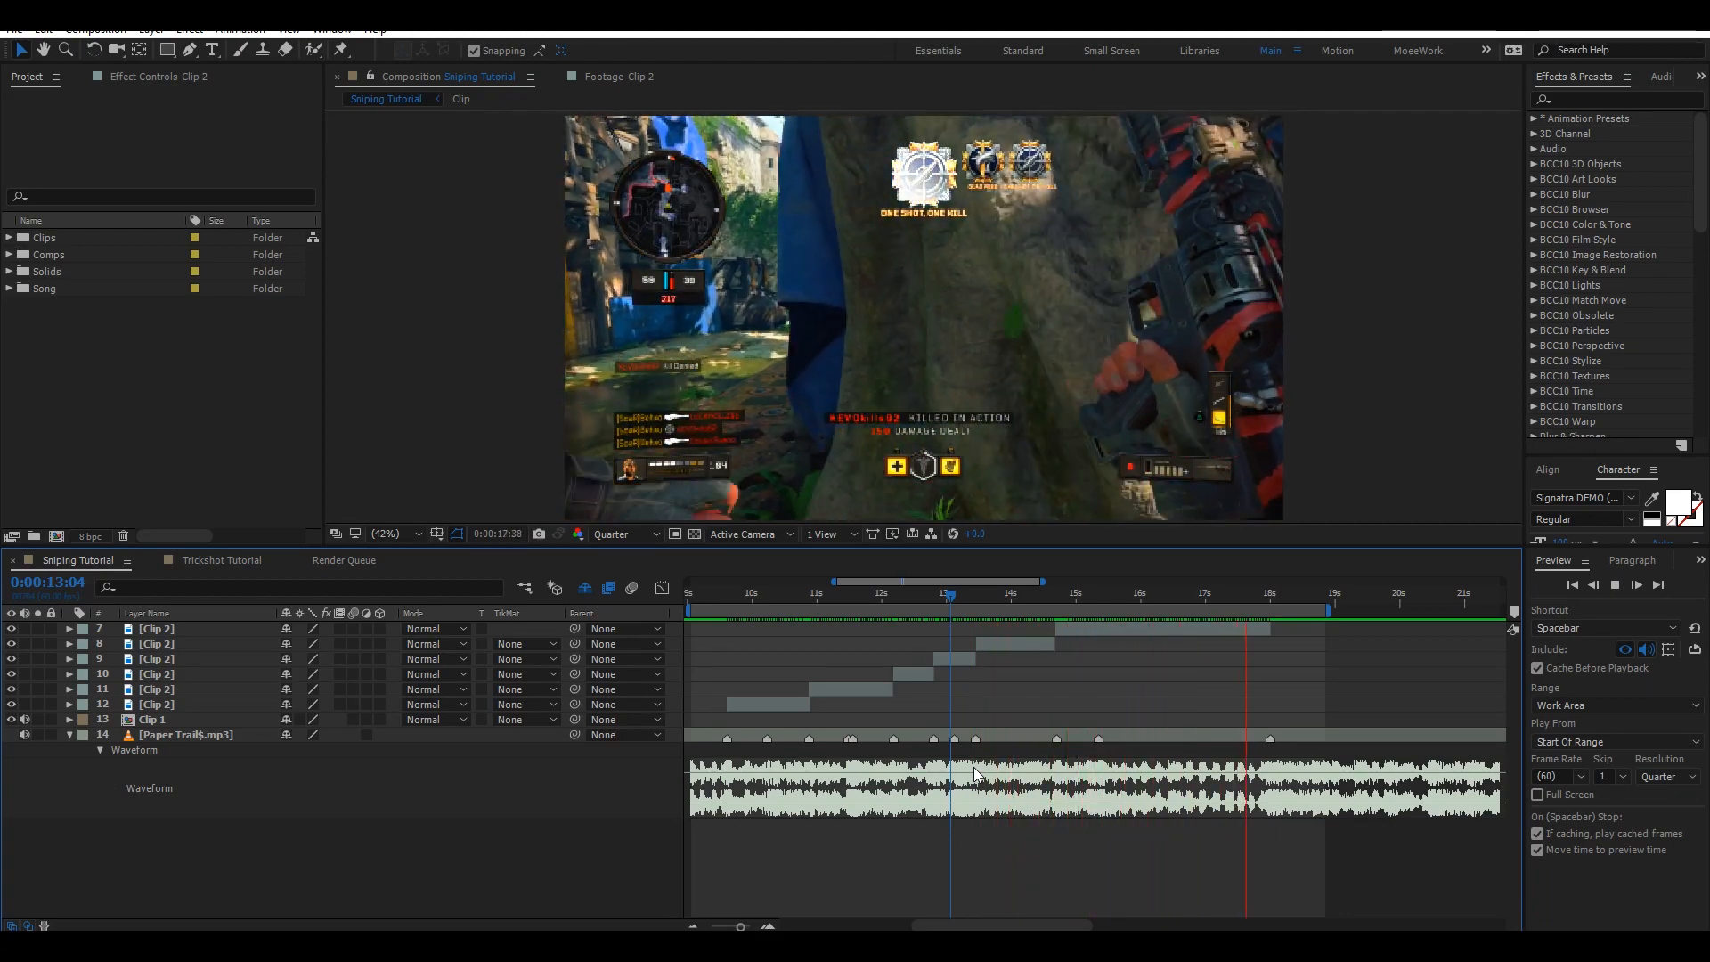
{"action": "key", "text": "space"}
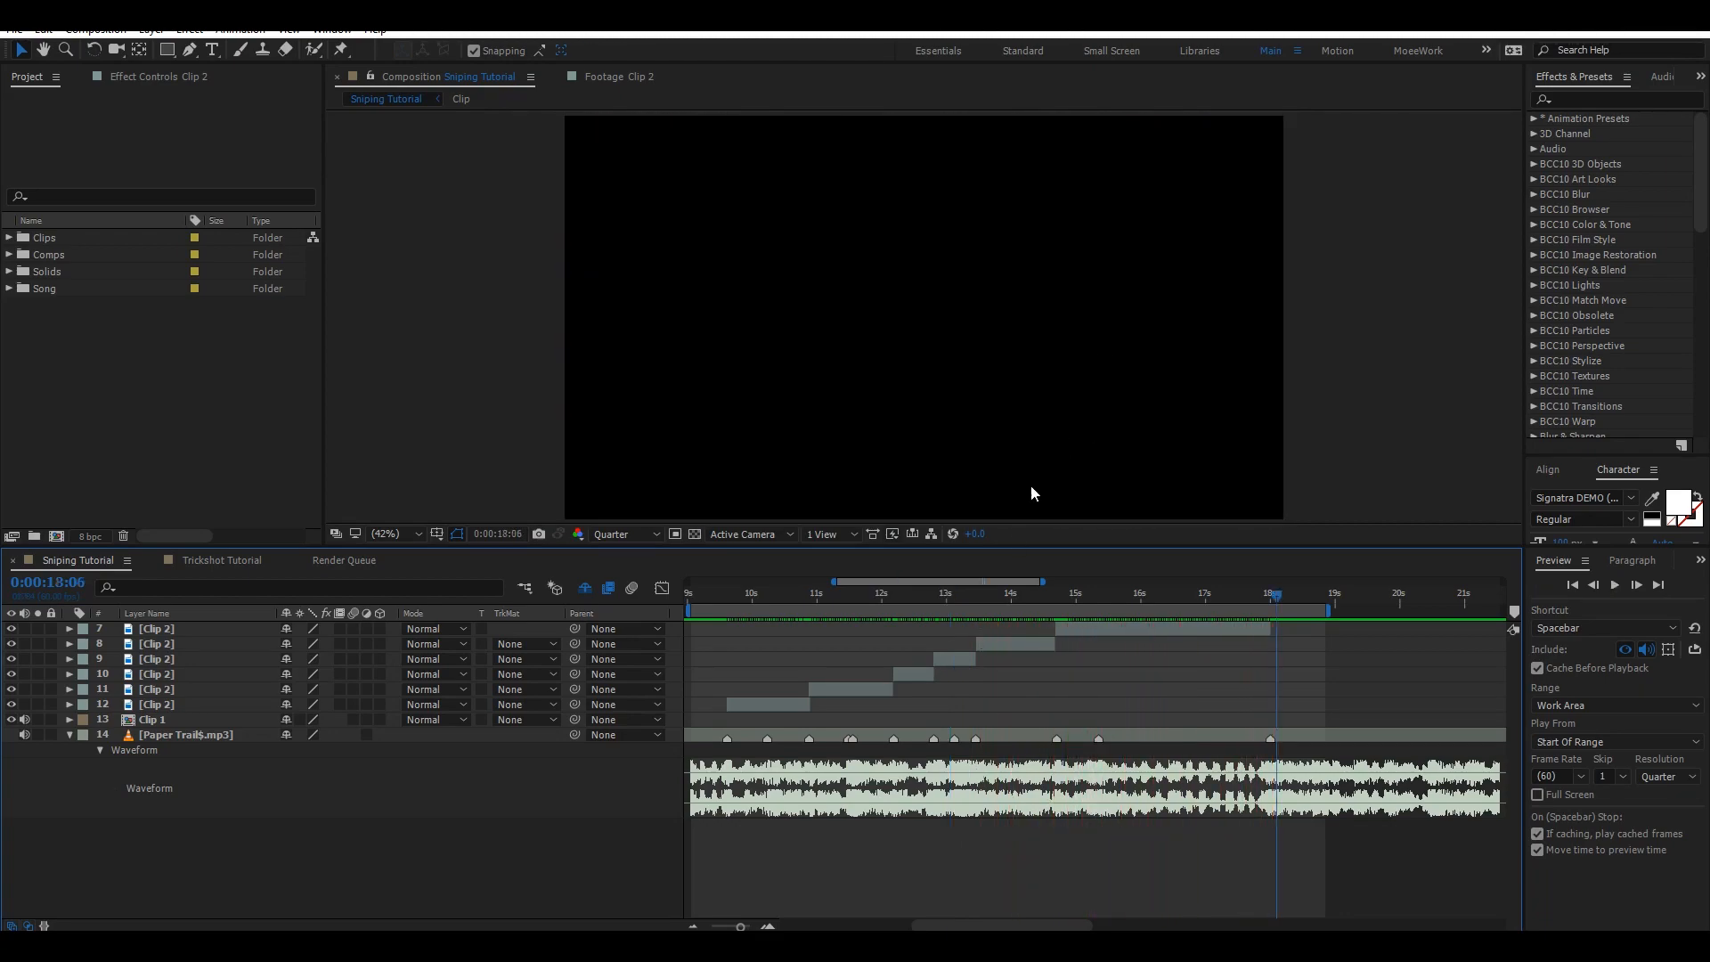
Turn on frame blending for layers 7, 12 and 10, then save the project.
{"action": "left_click", "coordinate": [1084, 629]}
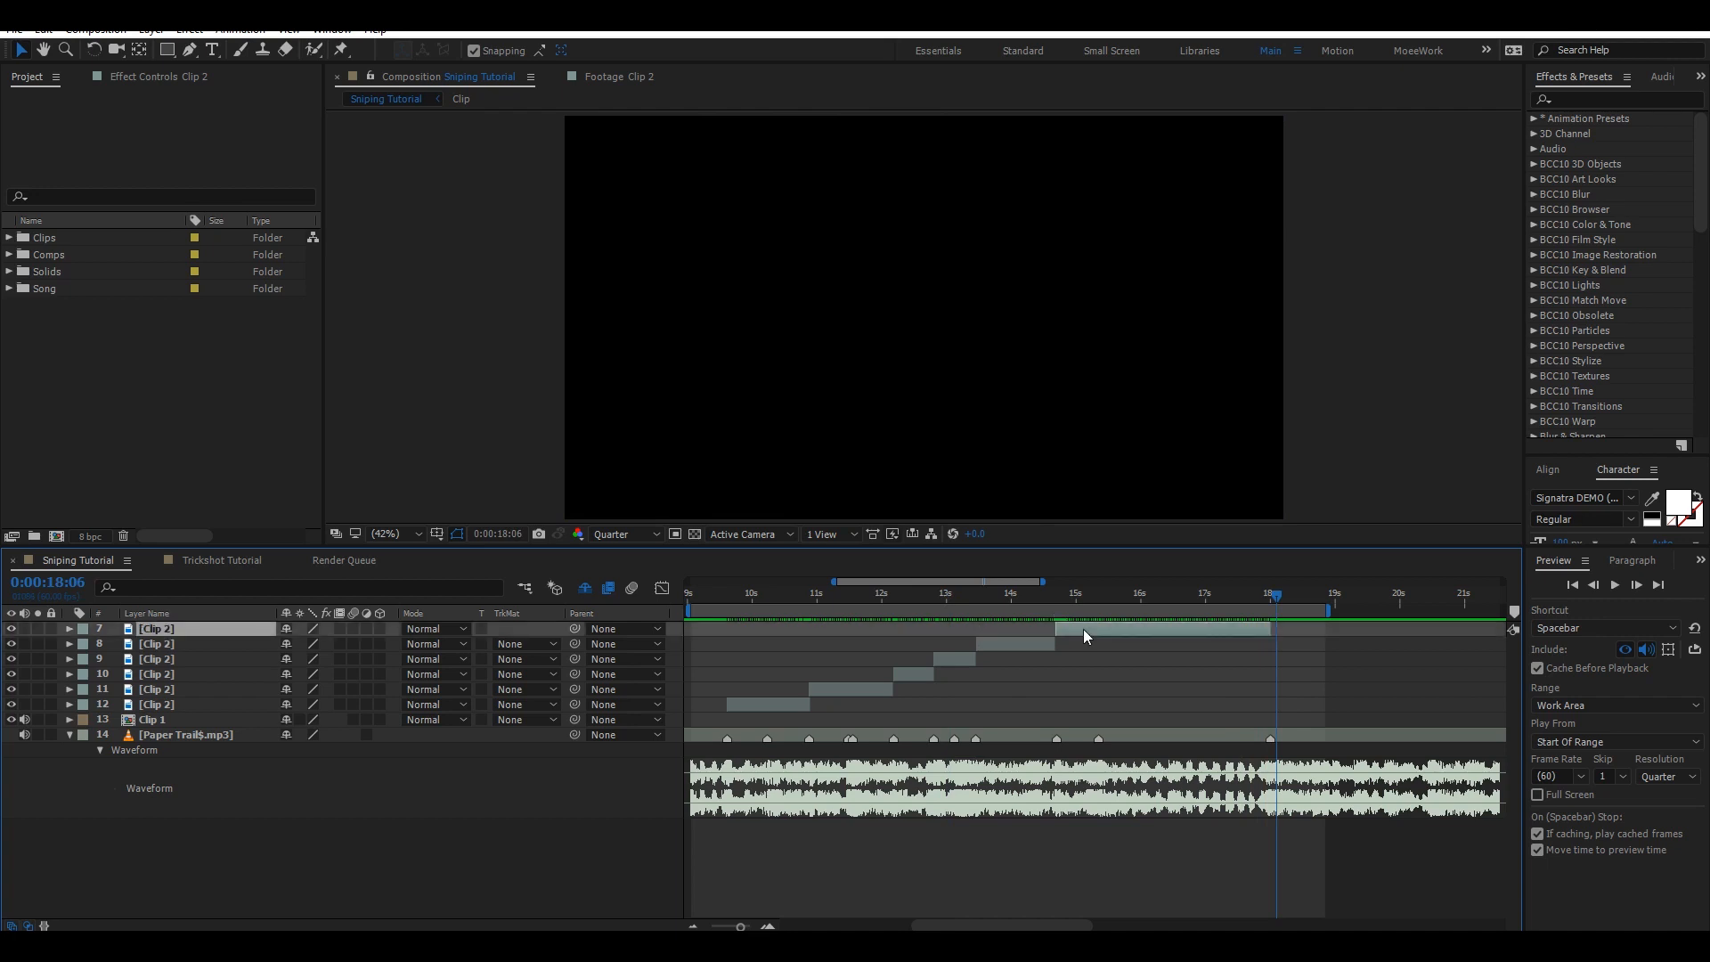
{"action": "left_click", "coordinate": [1156, 595]}
{"action": "left_click", "coordinate": [340, 629]}
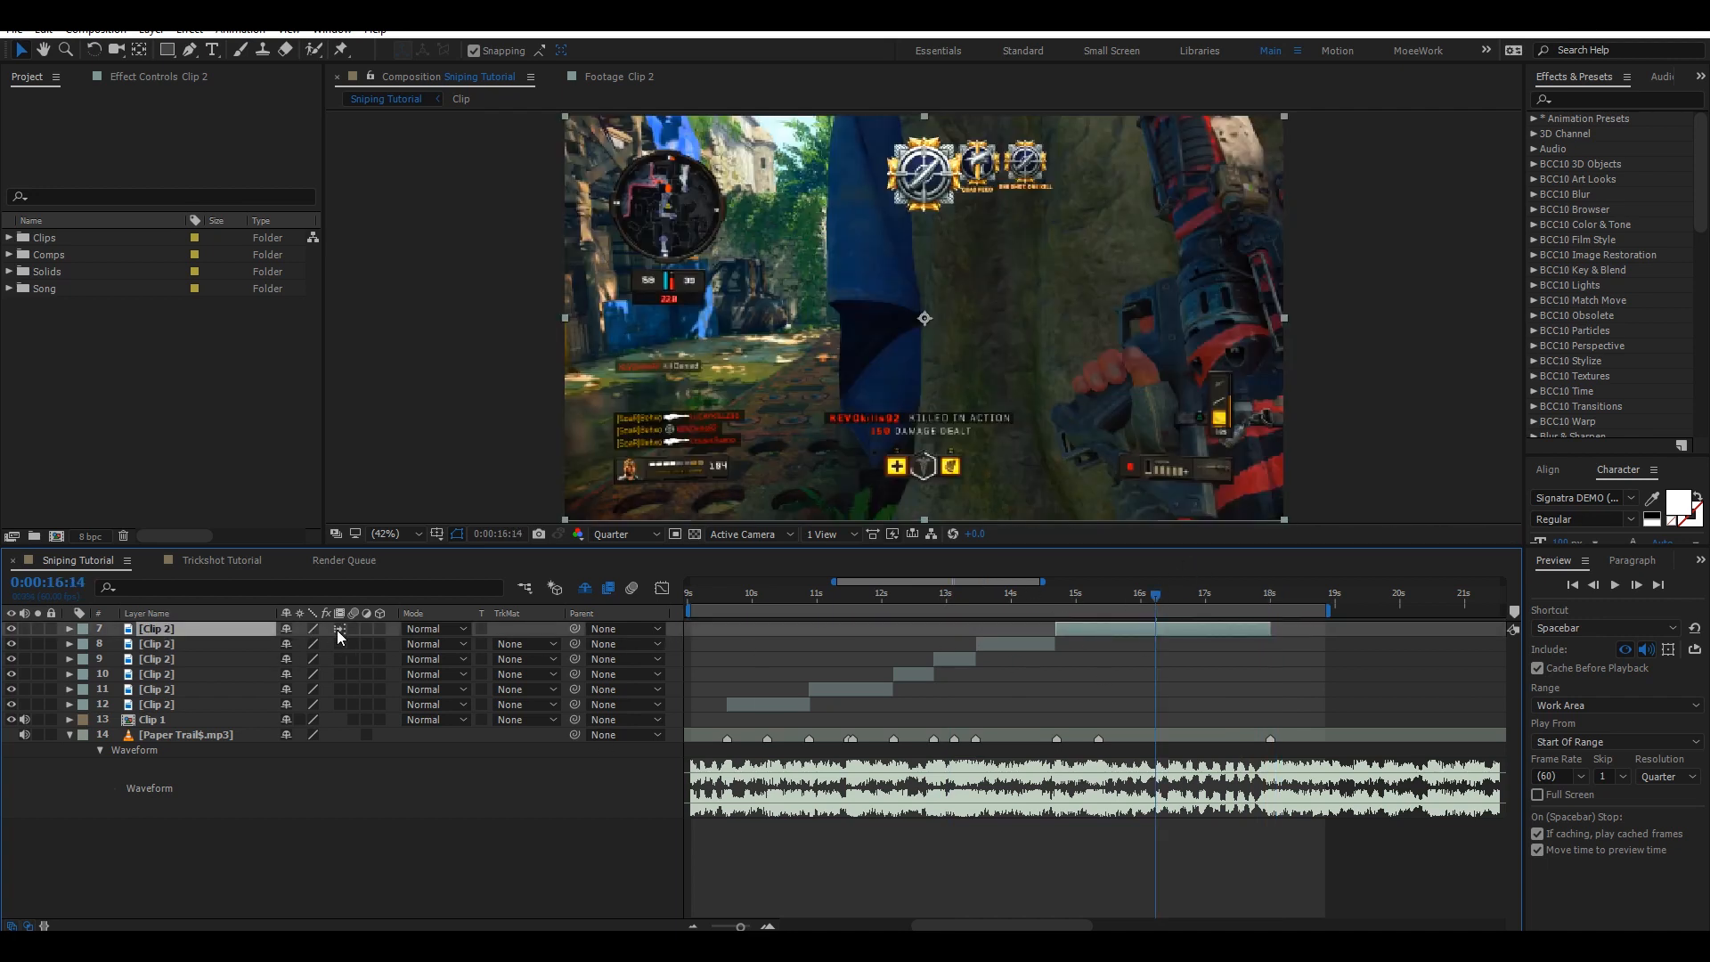
{"action": "left_click", "coordinate": [767, 595]}
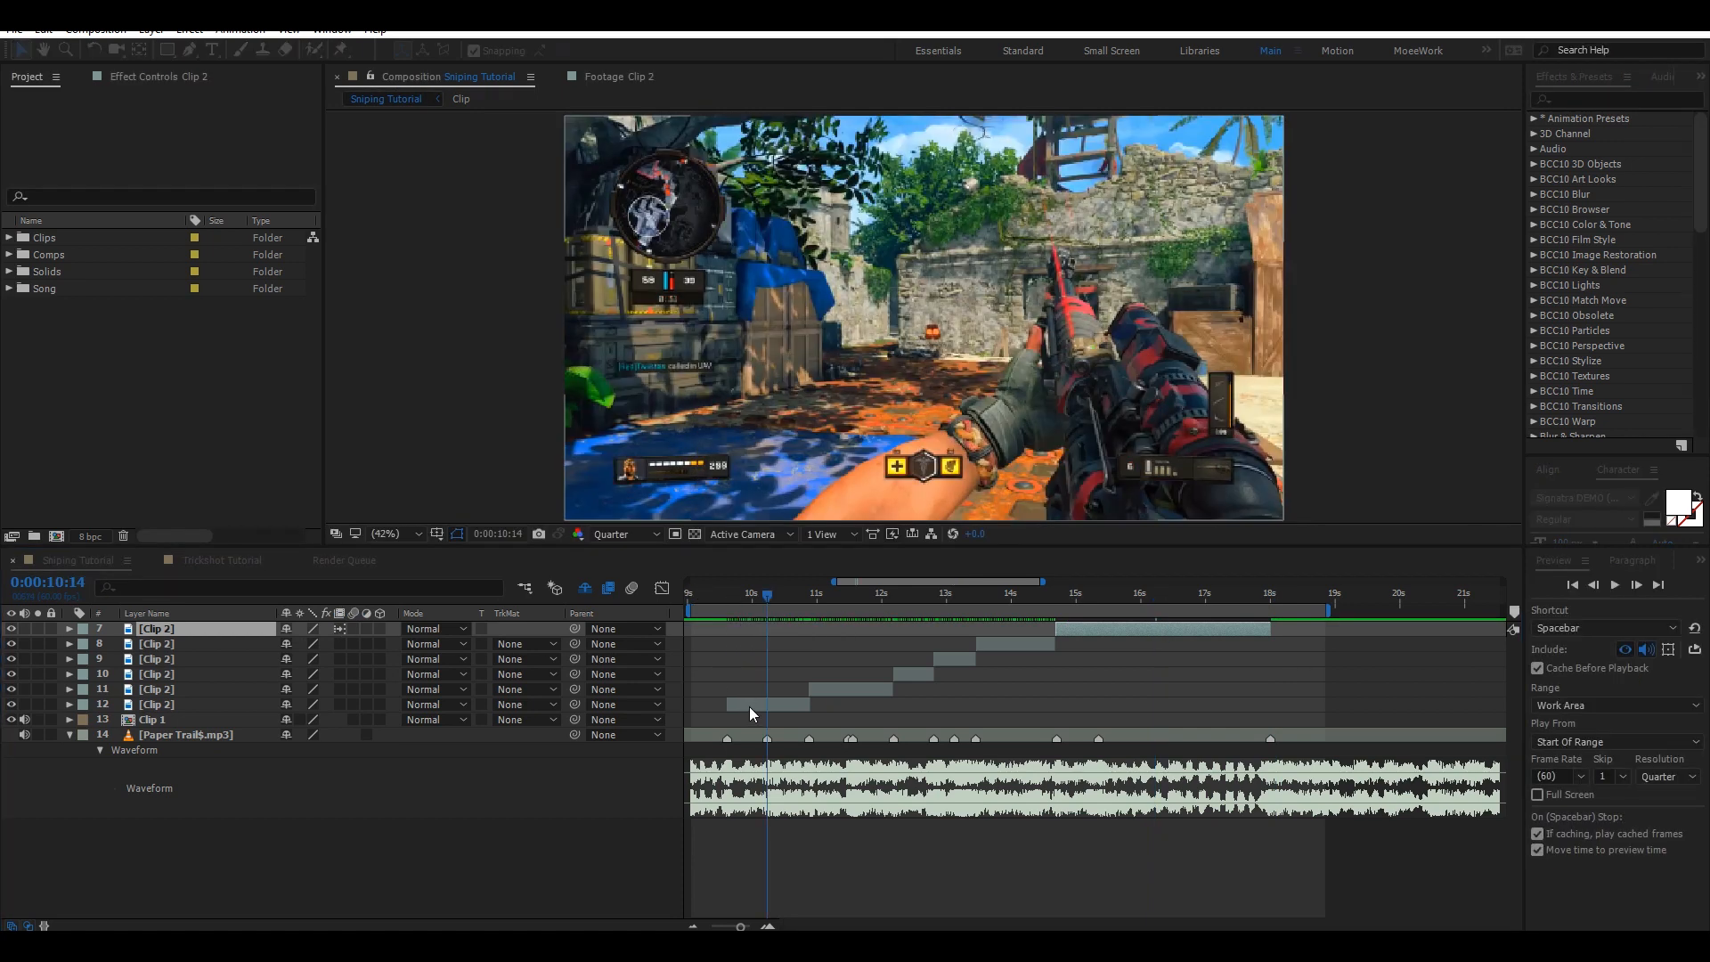
{"action": "left_click", "coordinate": [750, 706]}
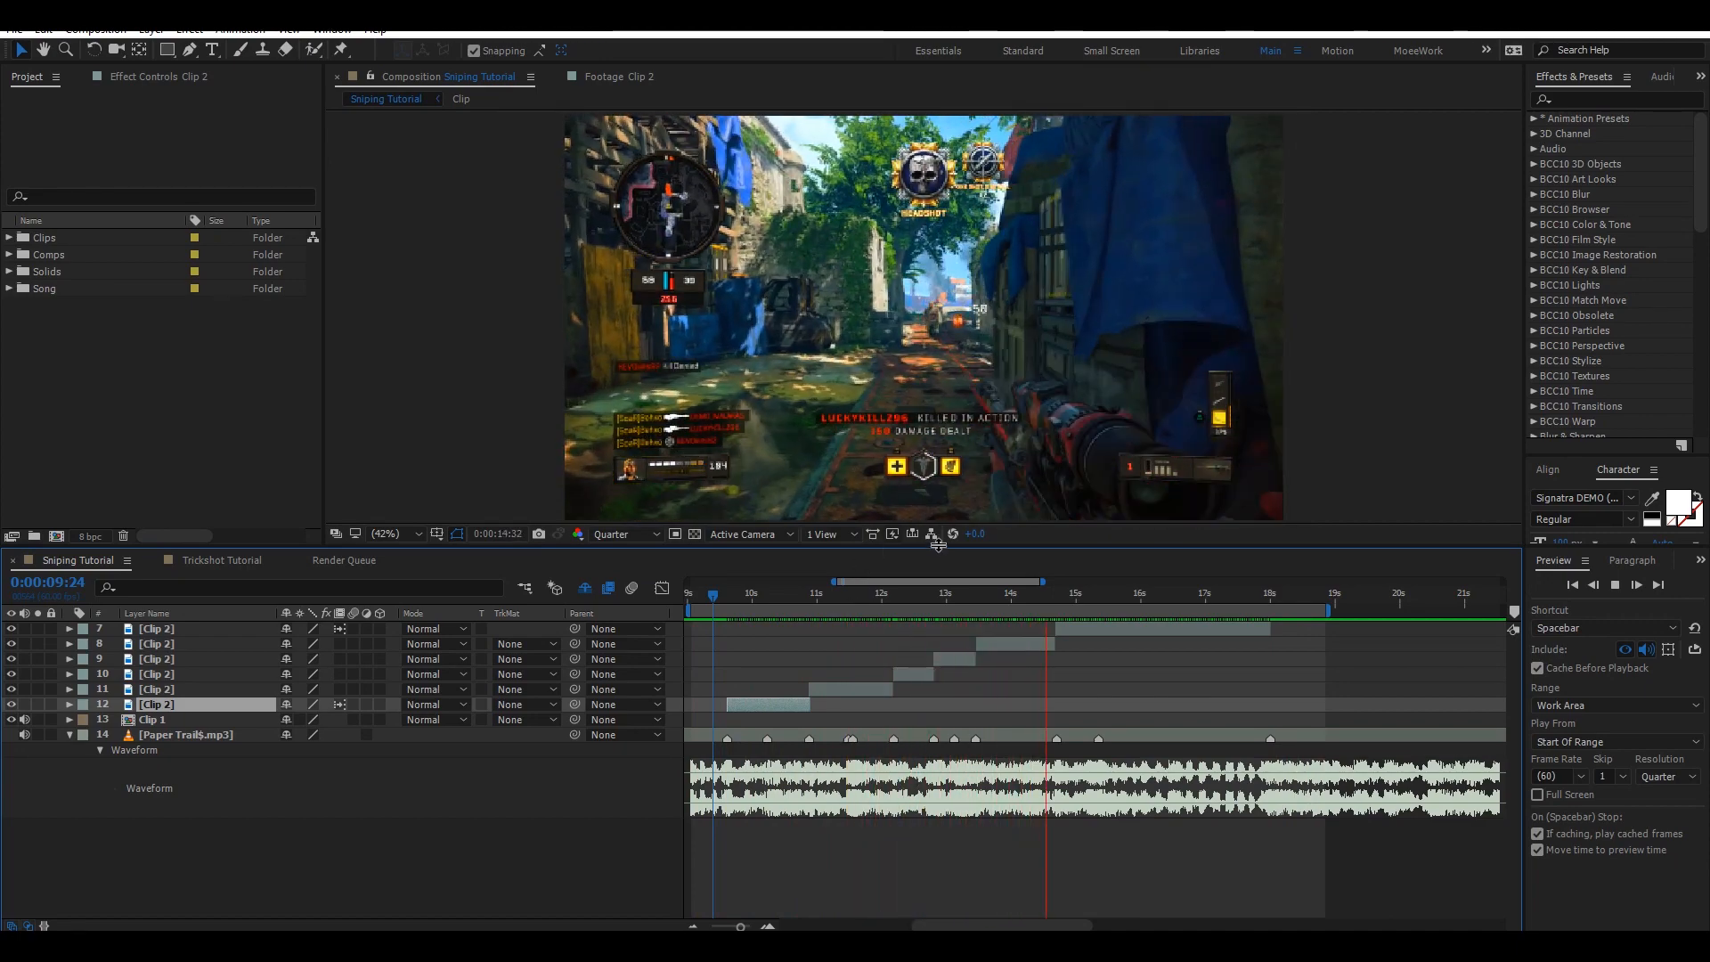
{"action": "left_click", "coordinate": [908, 596]}
{"action": "left_click", "coordinate": [340, 674]}
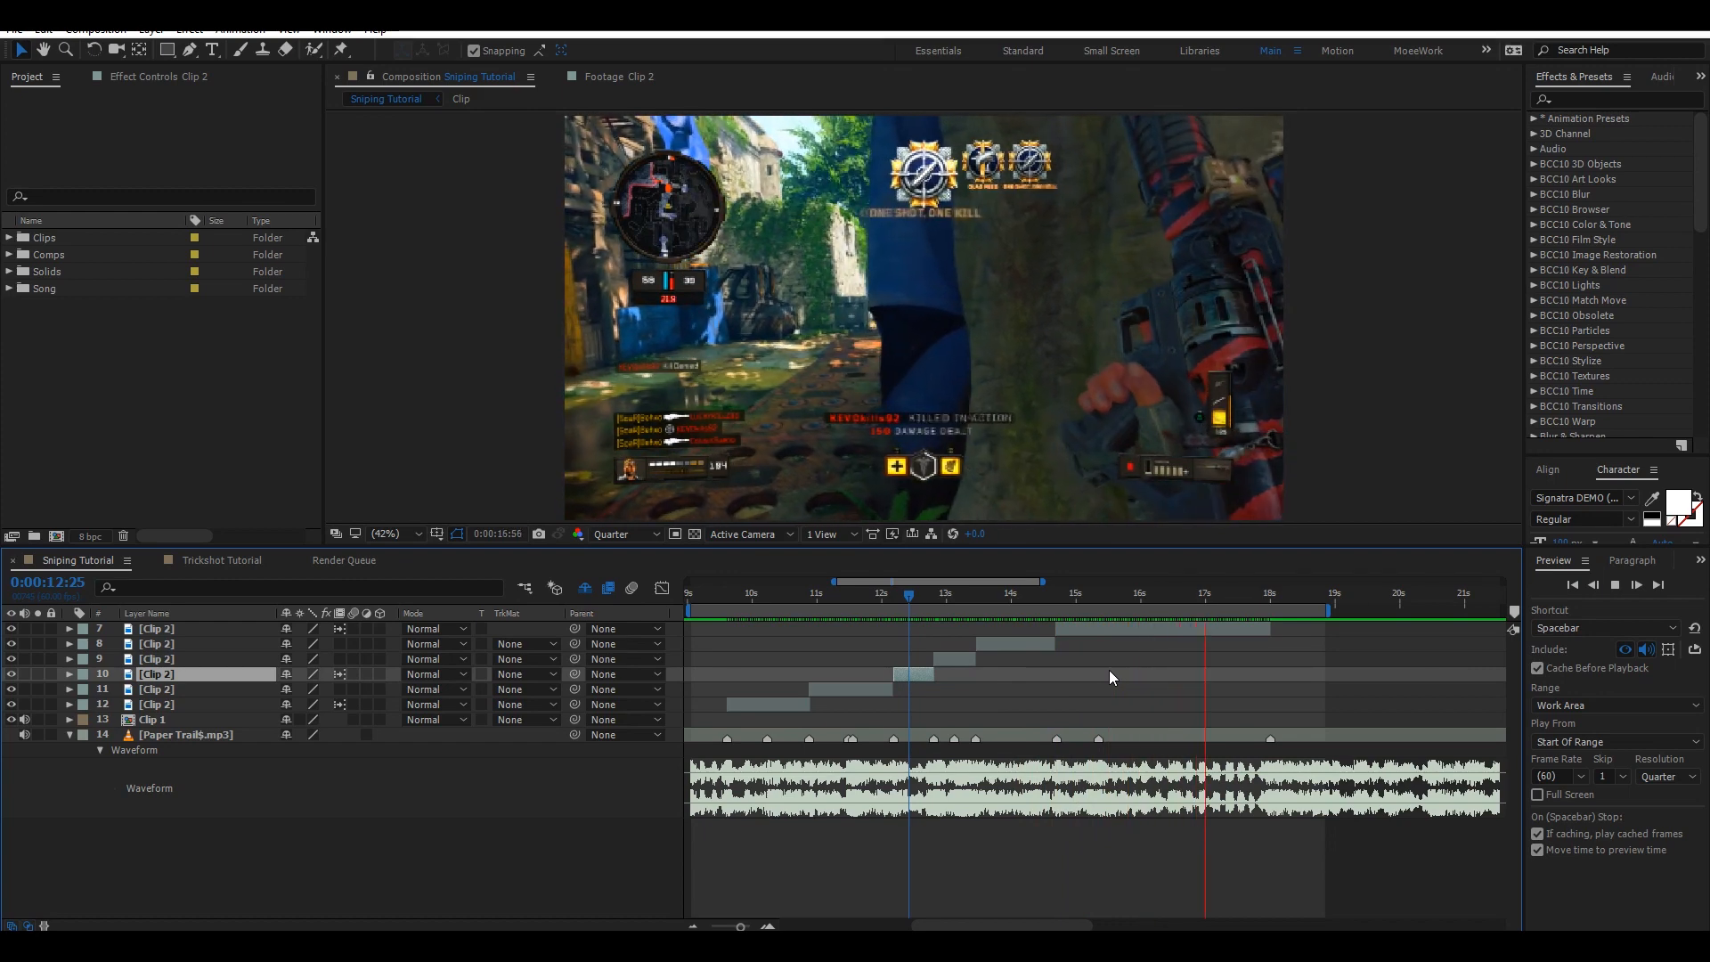
{"action": "key", "text": "ctrl+s"}
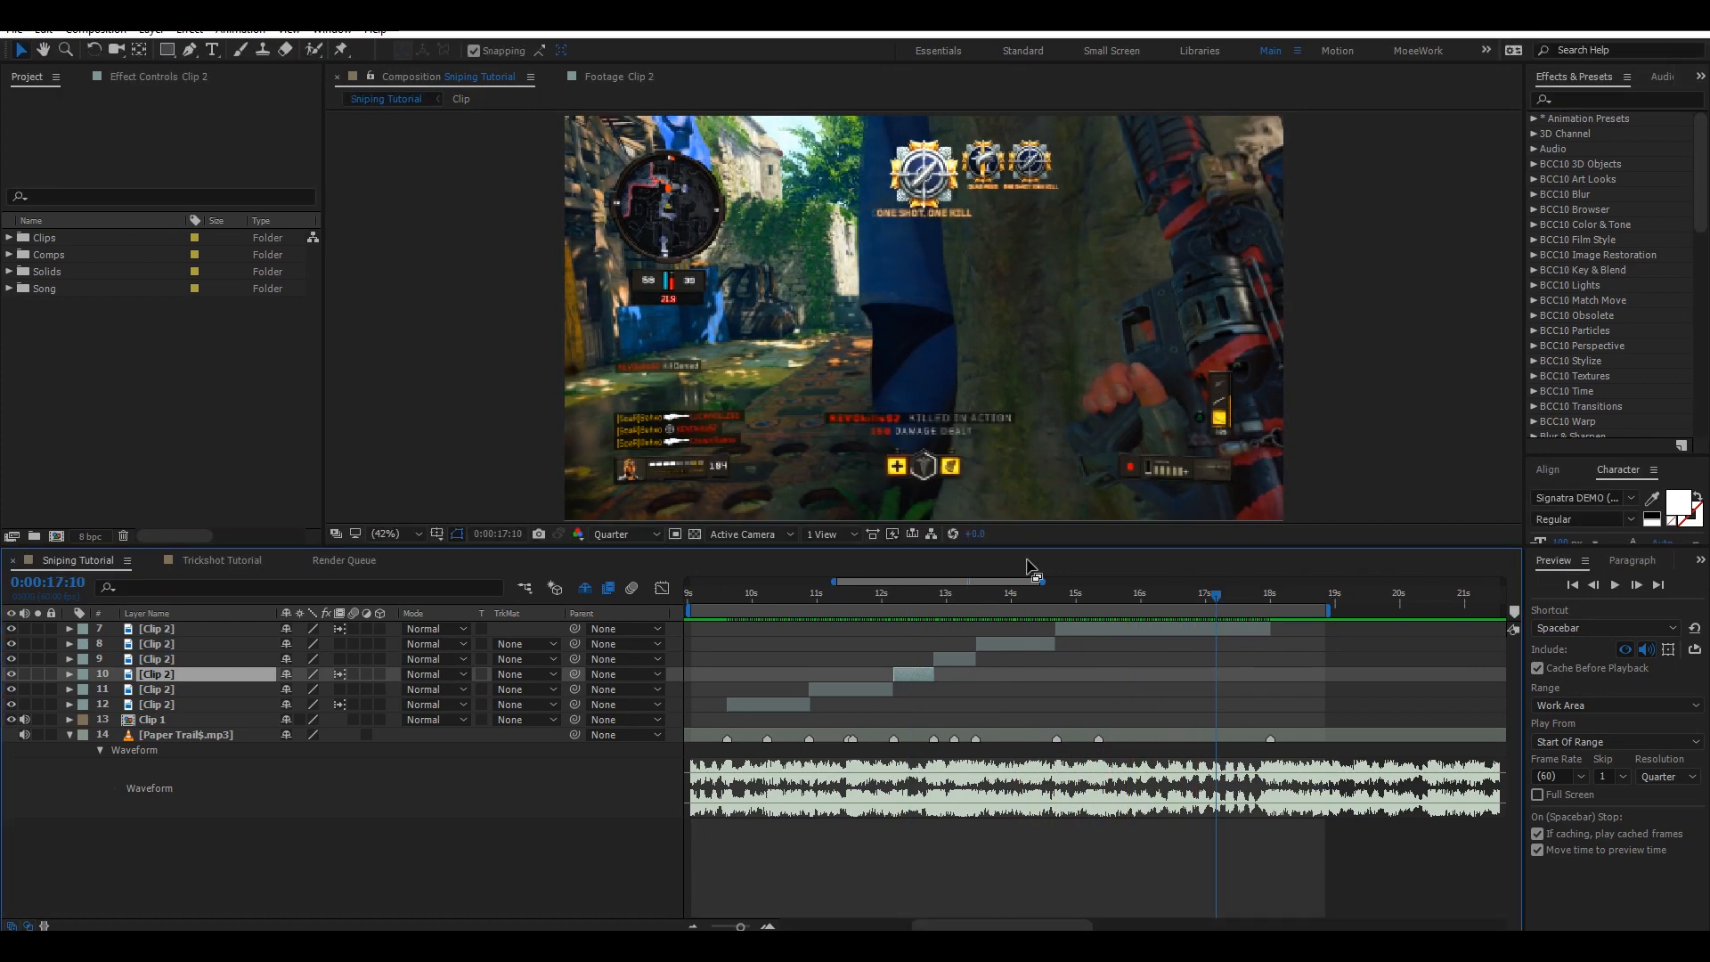
Precompose layers 7 through 12 into a new composition named Clip 2.
{"action": "left_click", "coordinate": [158, 705]}
{"action": "left_click", "coordinate": [164, 631], "text": "shift"}
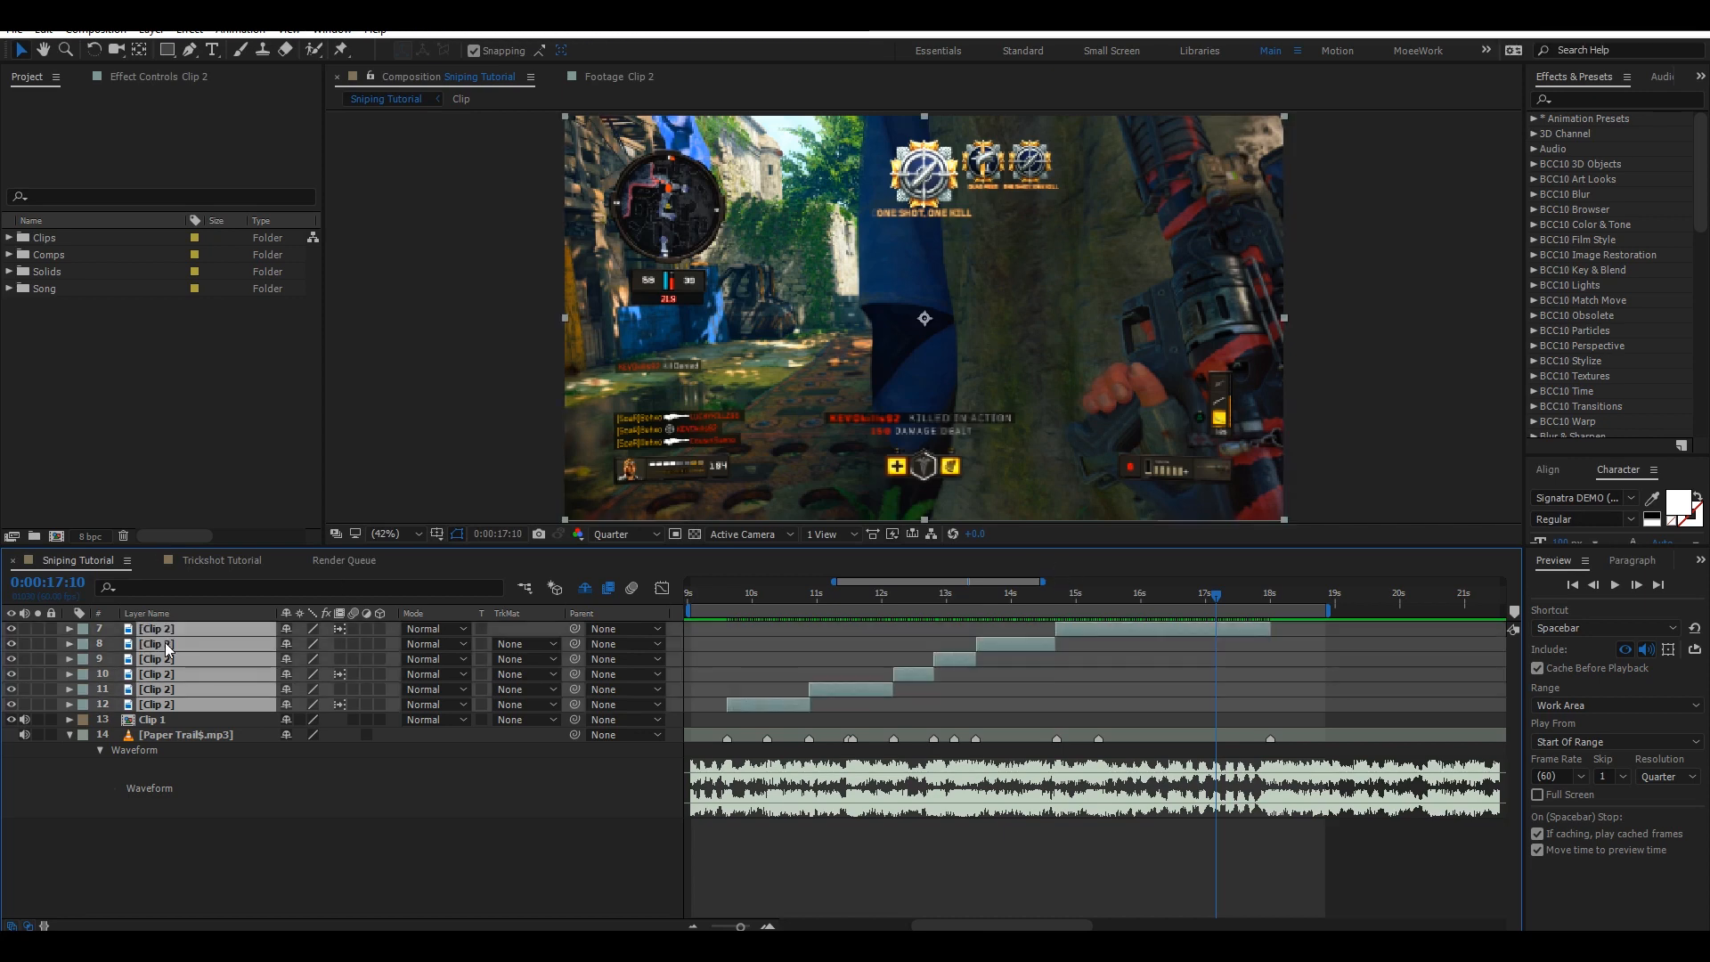
{"action": "right_click", "coordinate": [165, 643]}
{"action": "left_click", "coordinate": [261, 774]}
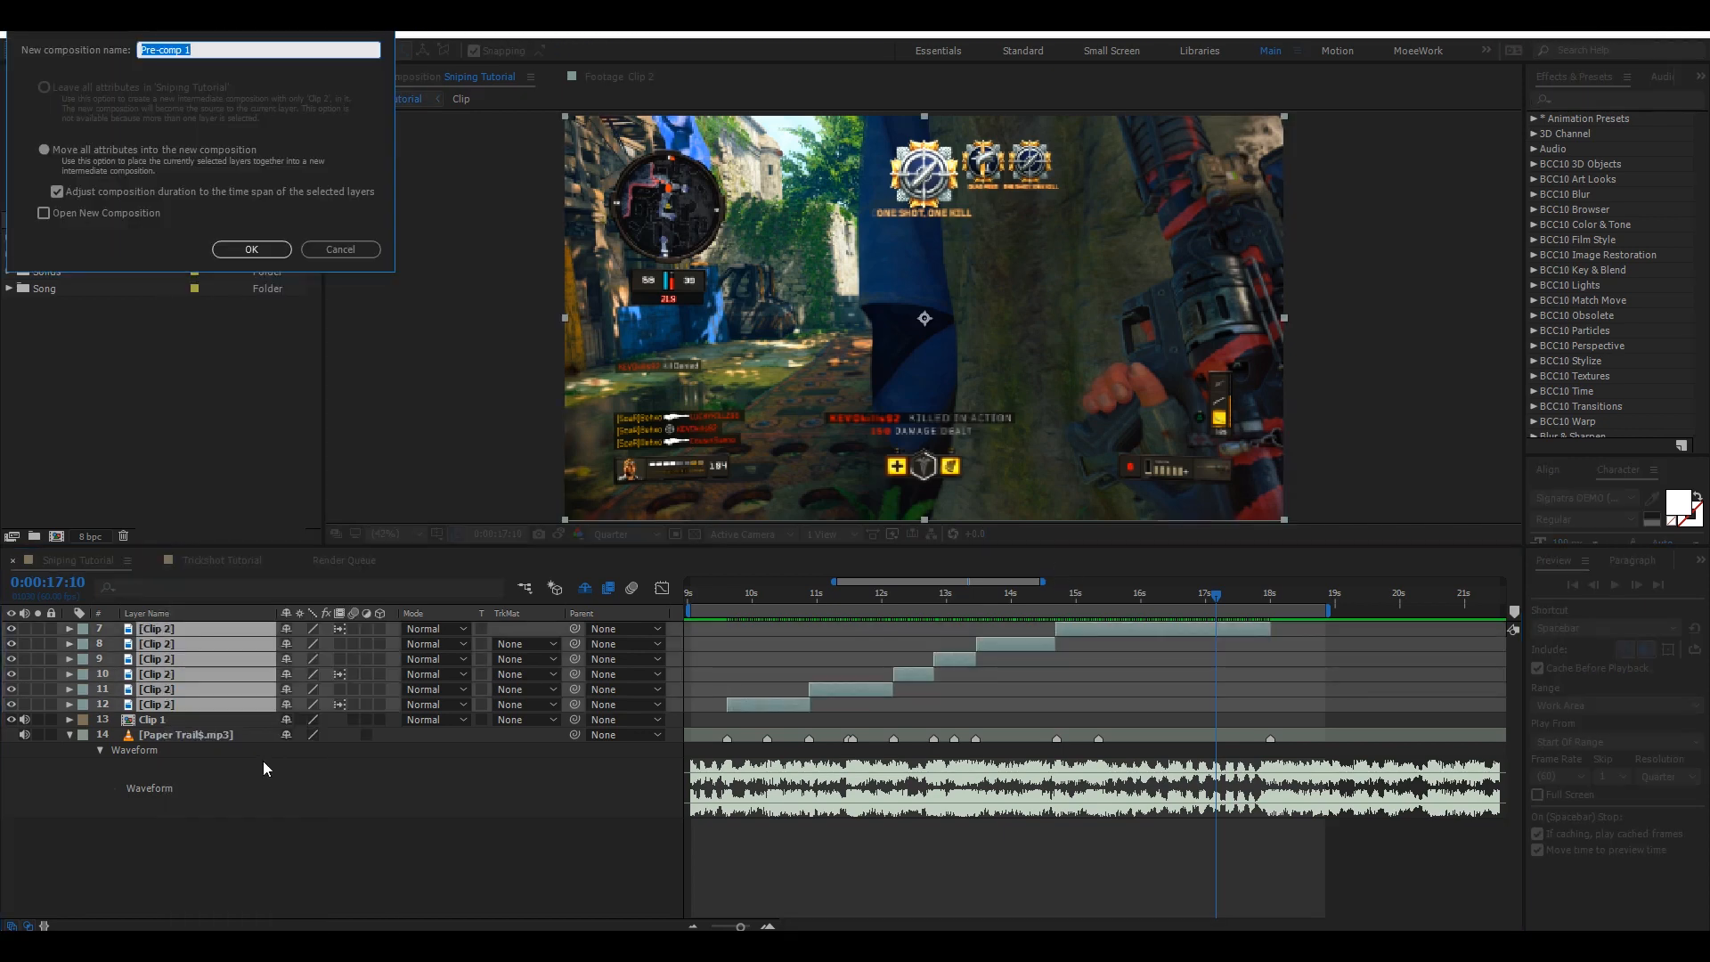
{"action": "type", "text": "Clip 2"}
{"action": "key", "text": "Return"}
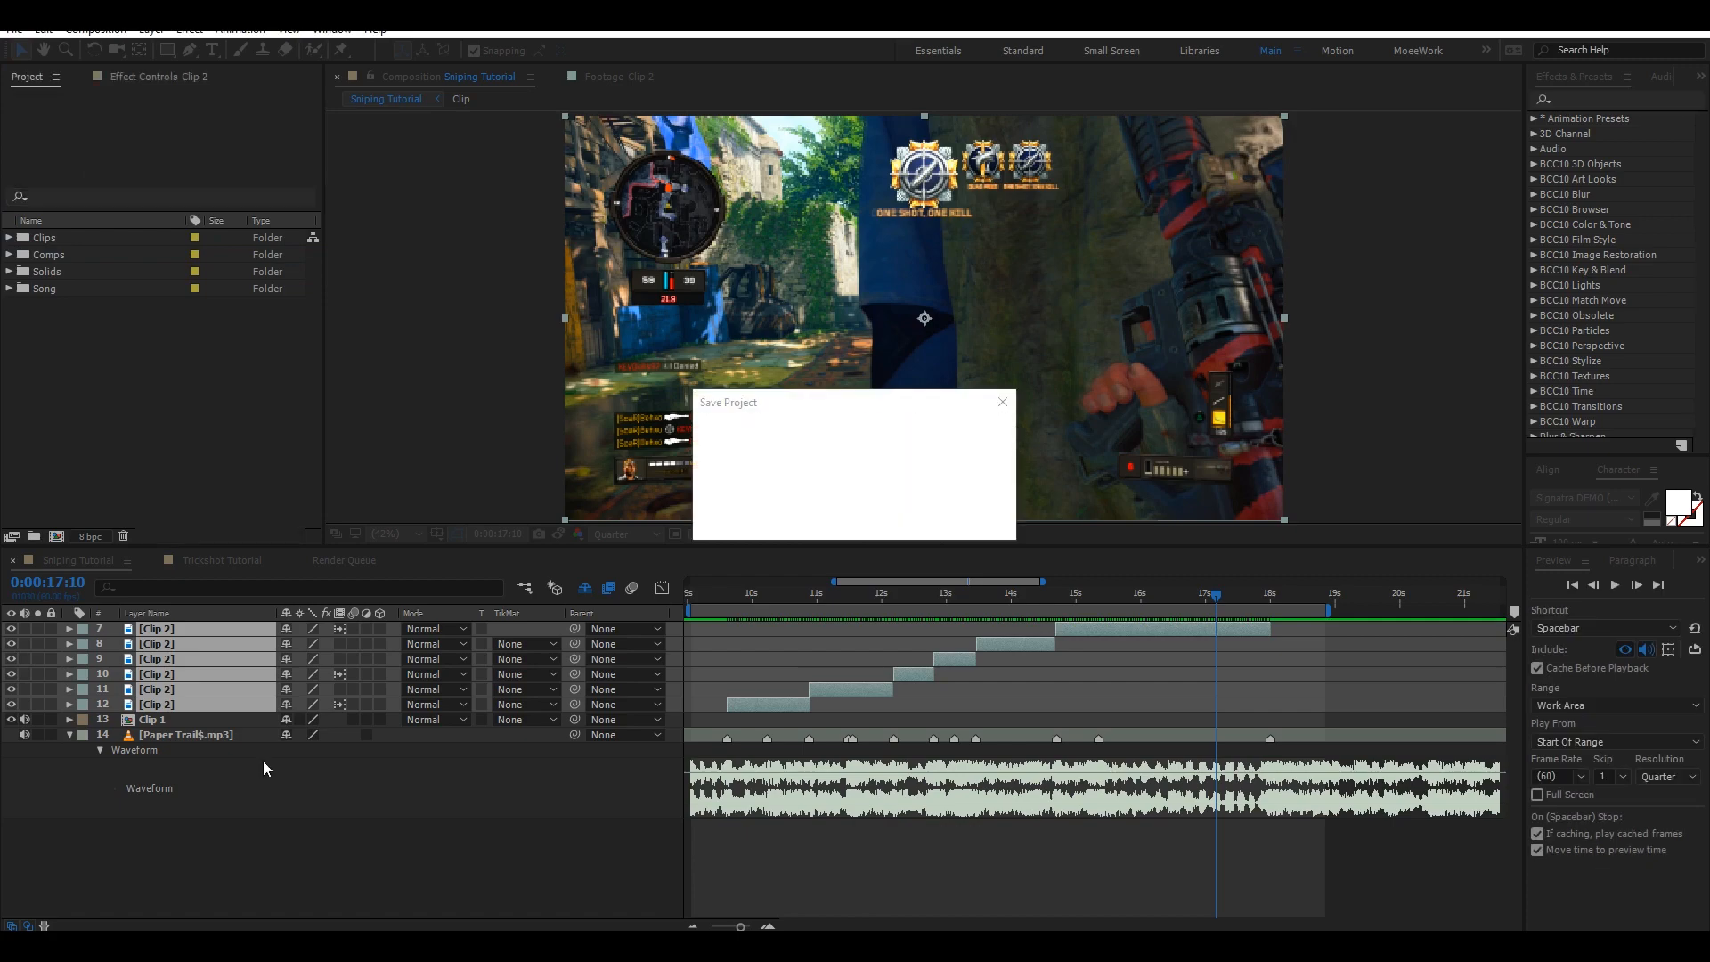
Set the work area start at 0:00:01:06 and preview the montage.
{"action": "left_click", "coordinate": [693, 926]}
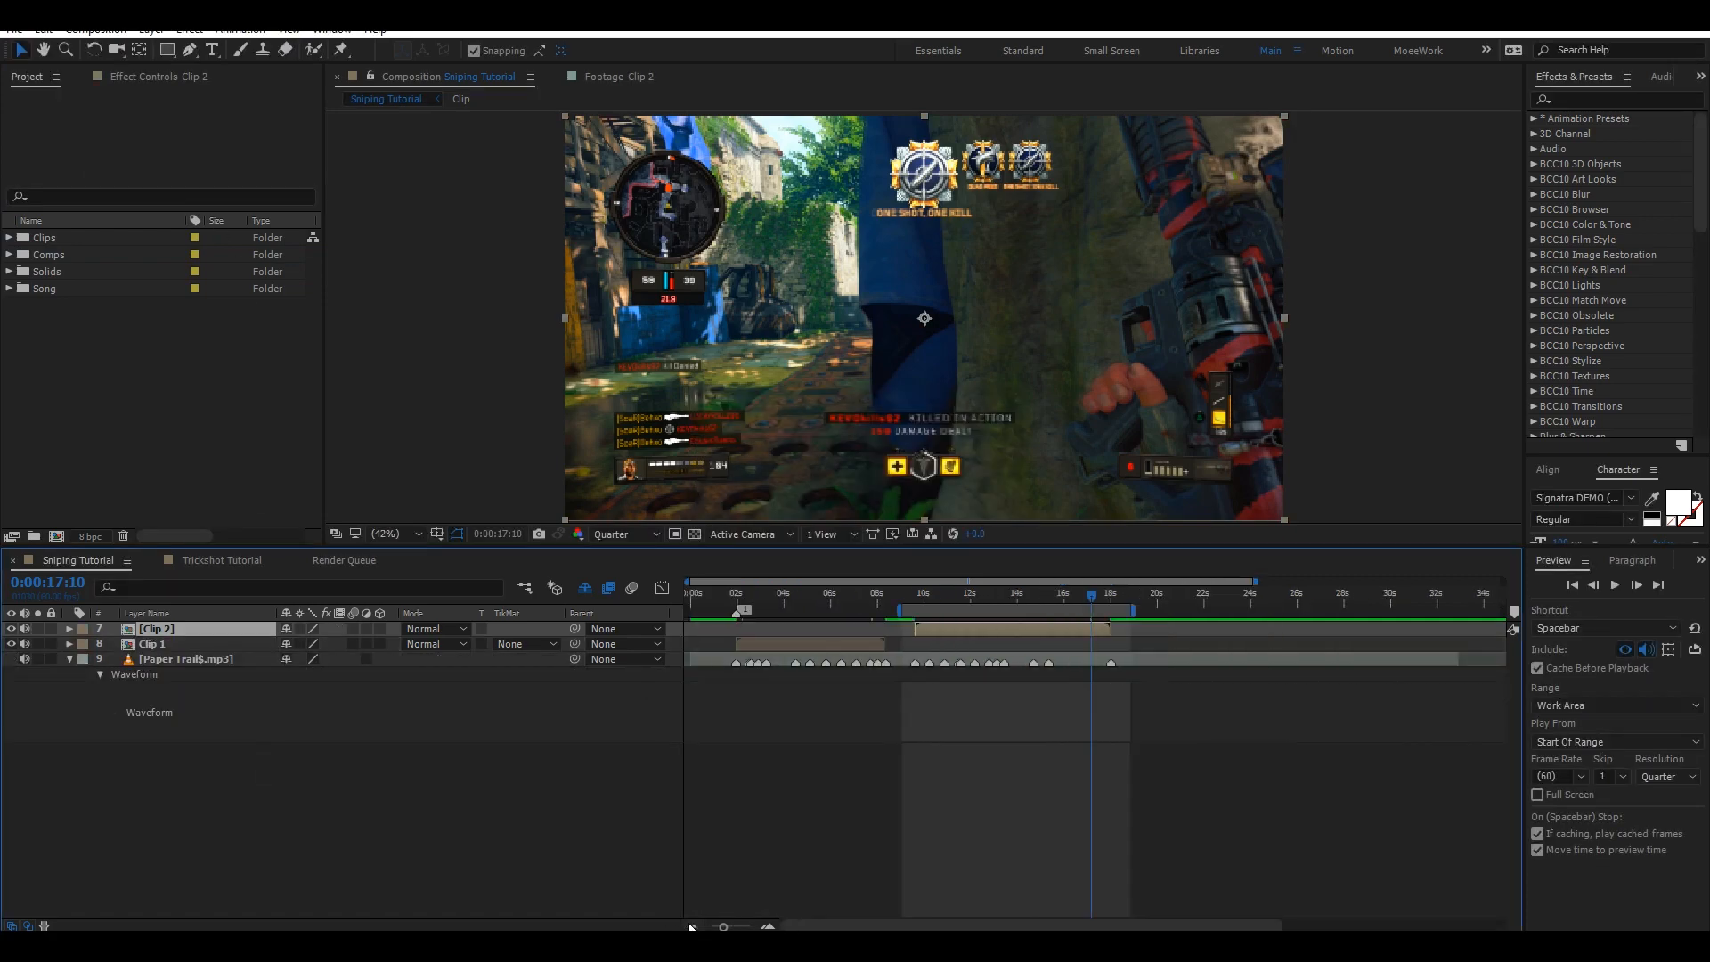
{"action": "left_click", "coordinate": [693, 927]}
{"action": "left_click", "coordinate": [710, 614]}
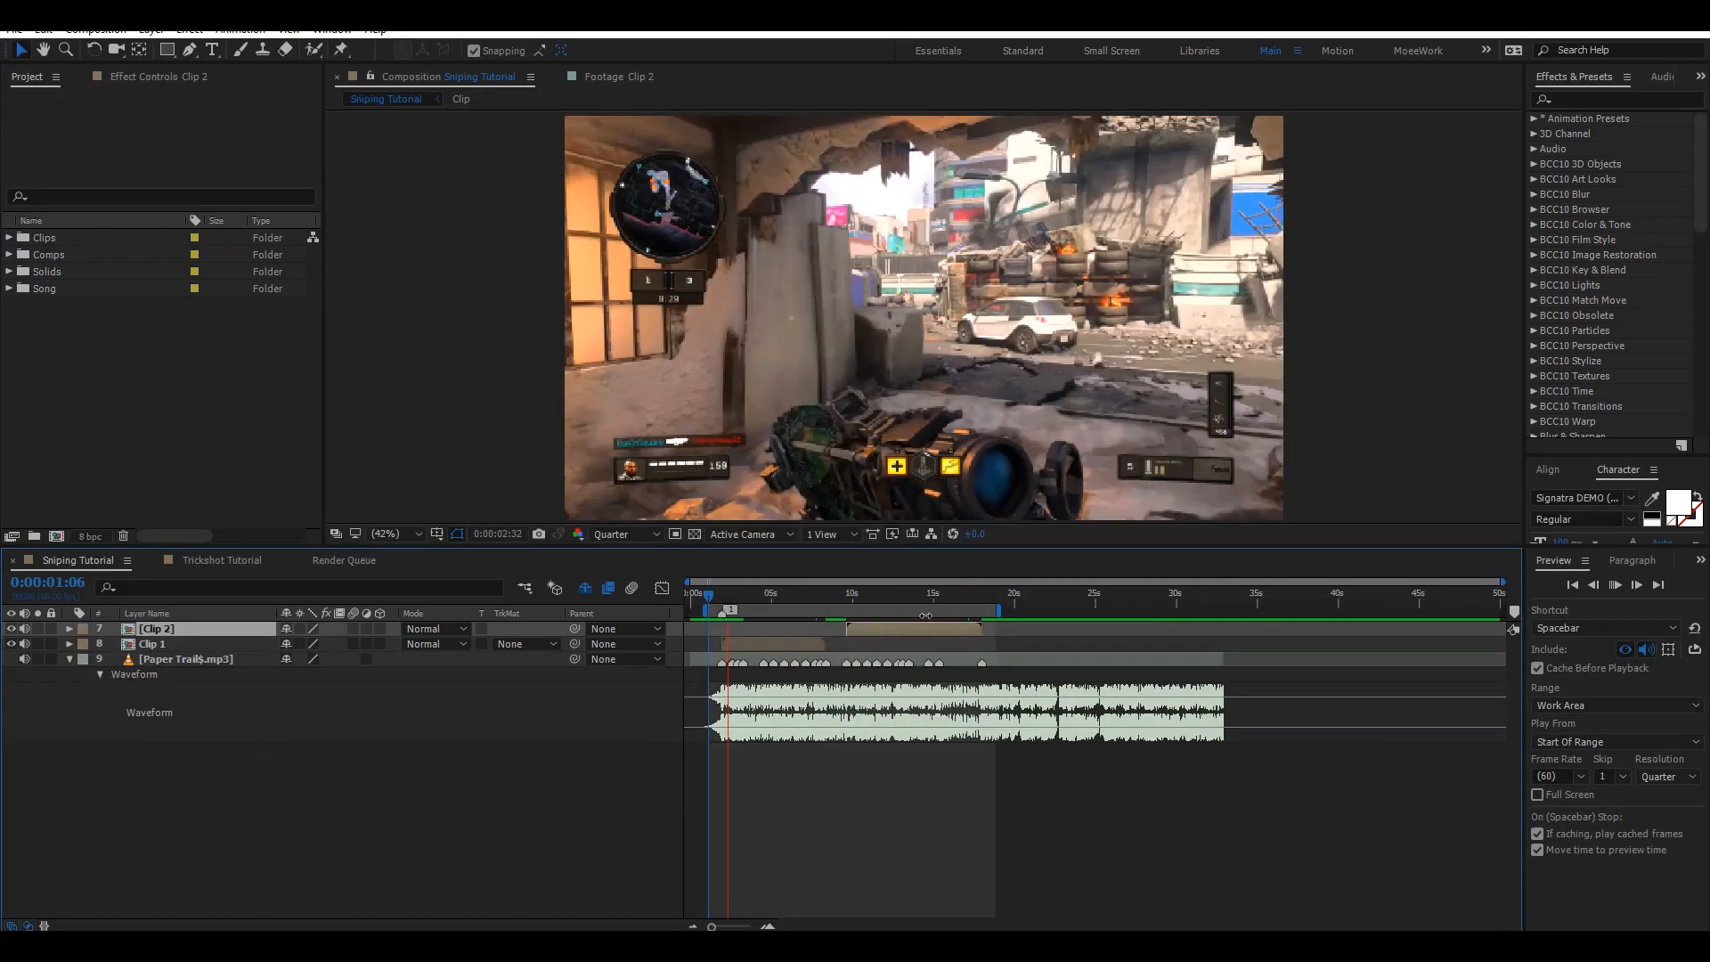
{"action": "key", "text": "b"}
{"action": "key", "text": "space"}
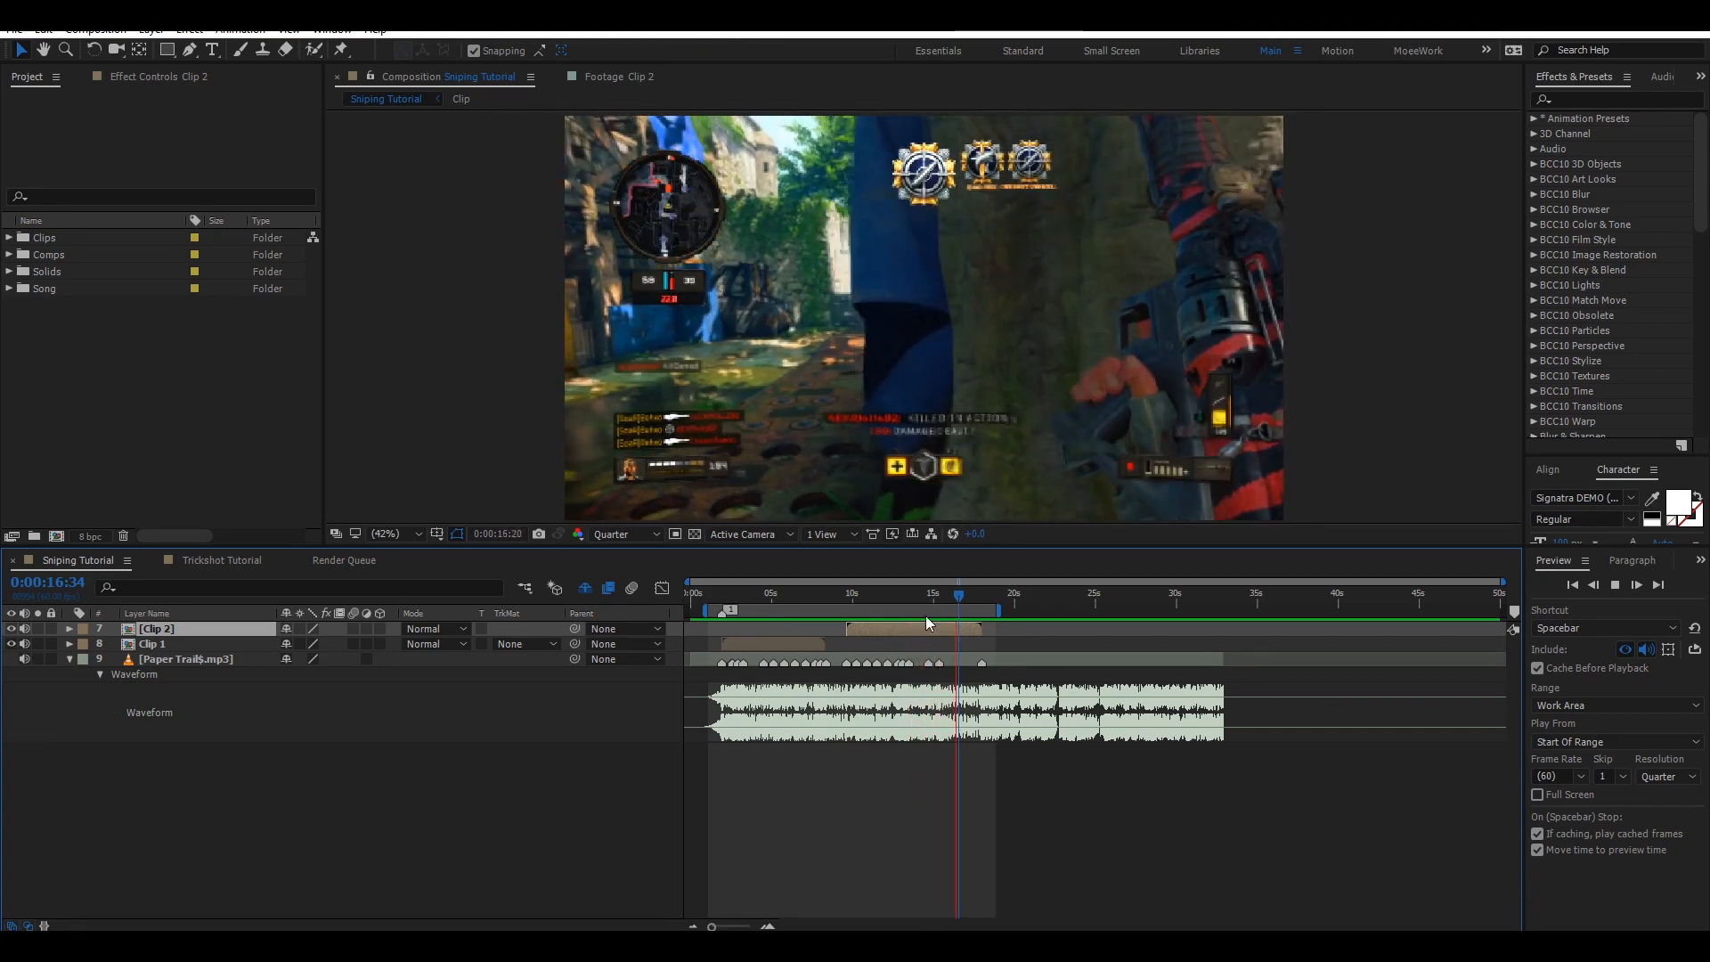
{"action": "key", "text": "space"}
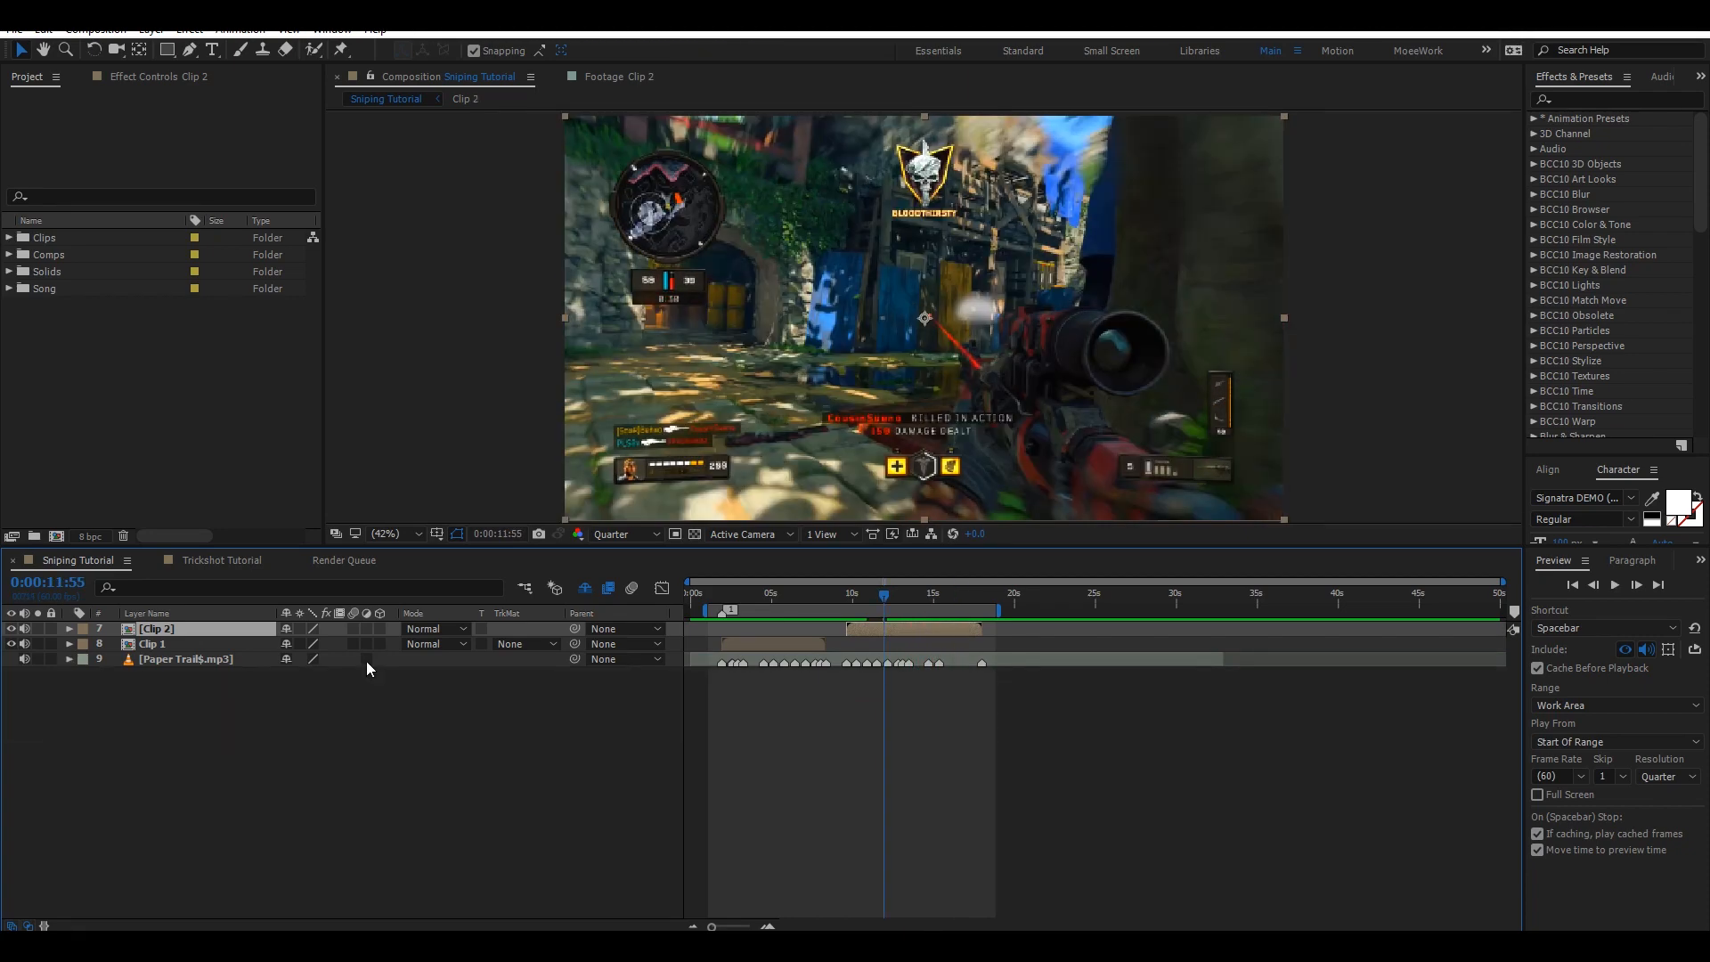